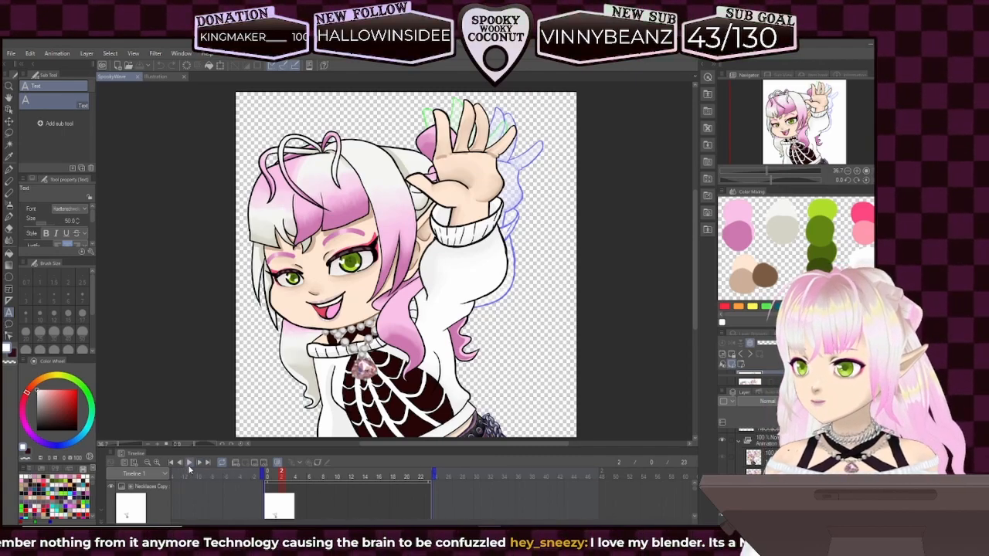
# - Play the waving animation briefly and enlarge the timeline area to expose the Animation track's cels, keeping the whole drawing in view
pyautogui.click(190, 463)
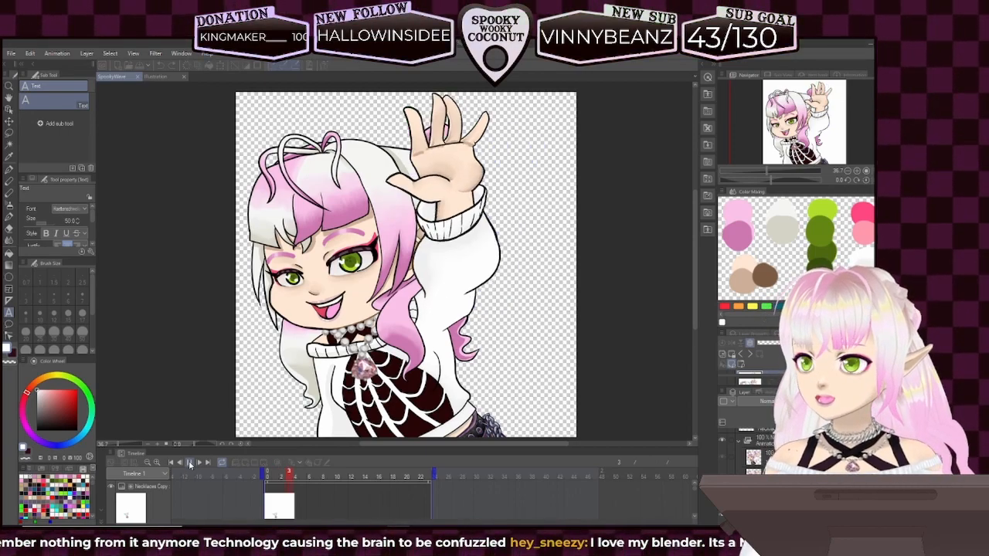
pyautogui.click(189, 463)
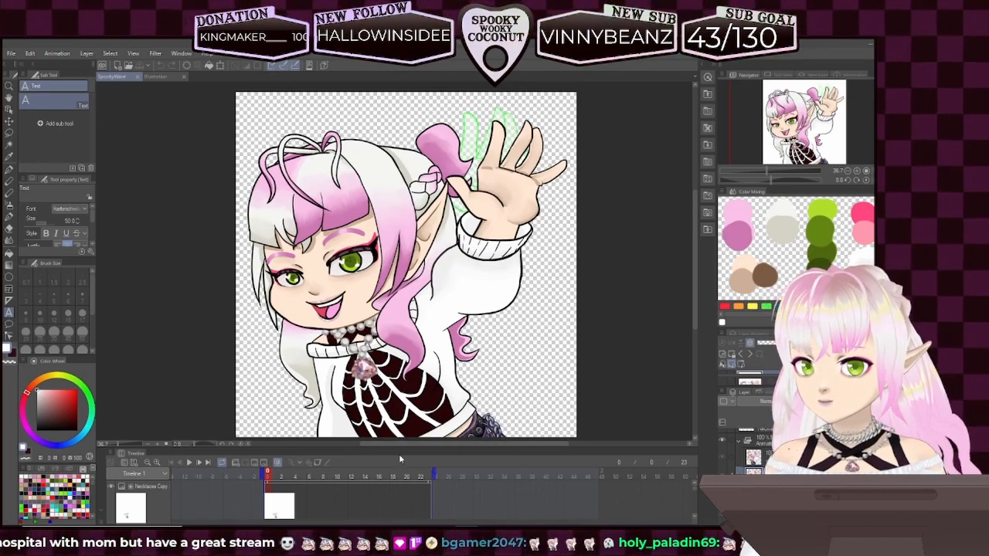
pyautogui.moveTo(353, 447); pyautogui.dragTo(368, 390)
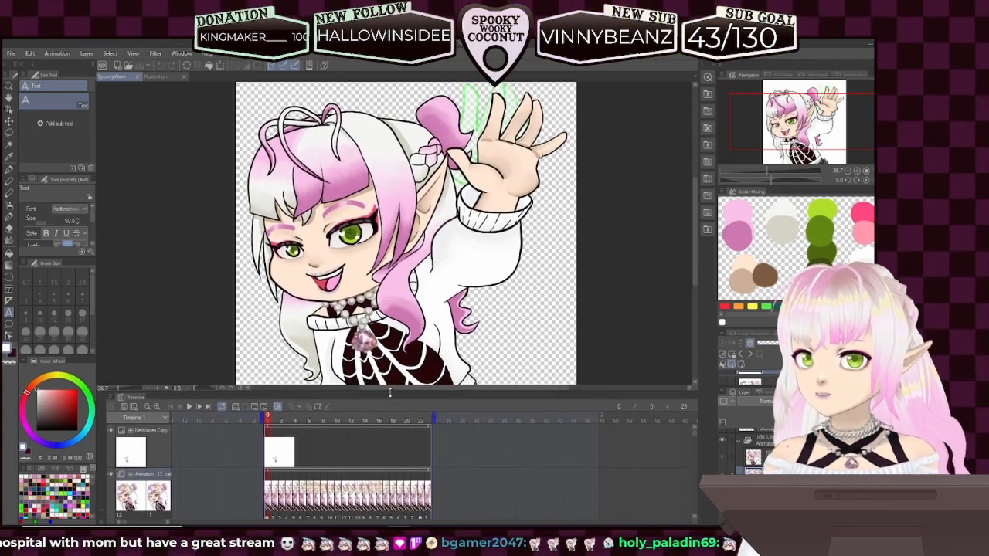
pyautogui.scroll(-1, 479, 313)
pyautogui.scroll(-1, 481, 319)
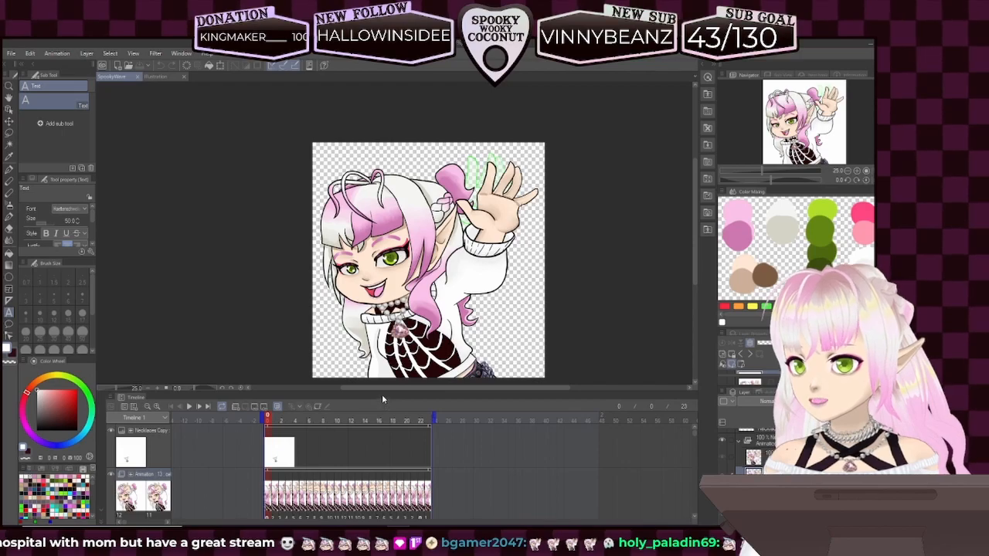
pyautogui.moveTo(381, 391); pyautogui.dragTo(398, 349)
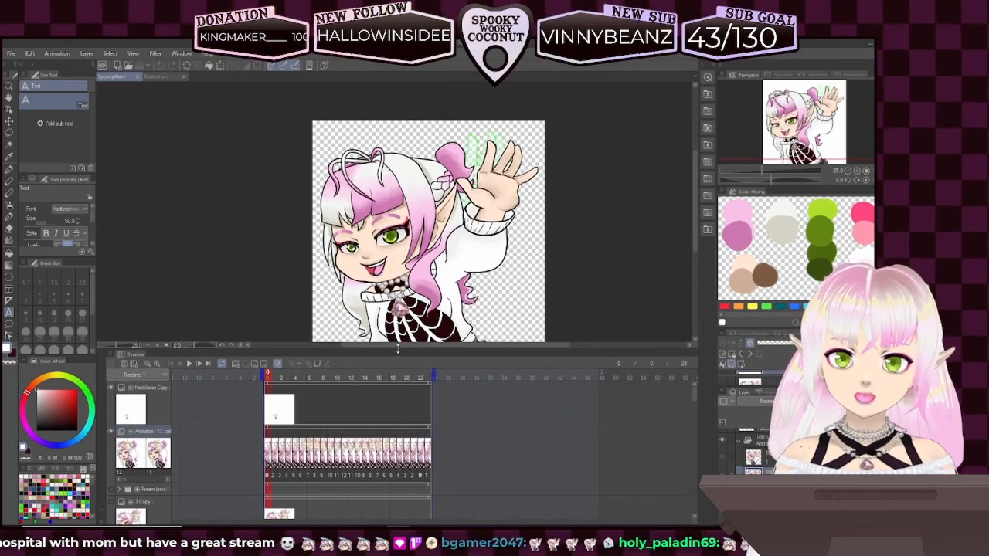
pyautogui.moveTo(670, 226); pyautogui.dragTo(650, 190)
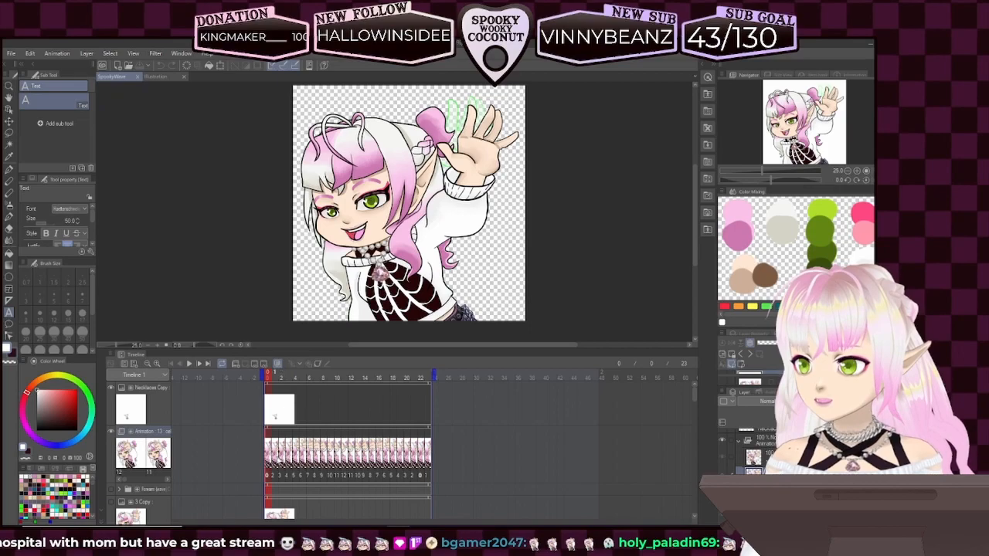
# - Play back the waving animation and stop it to examine the cels at the start of the Animation track
pyautogui.click(191, 364)
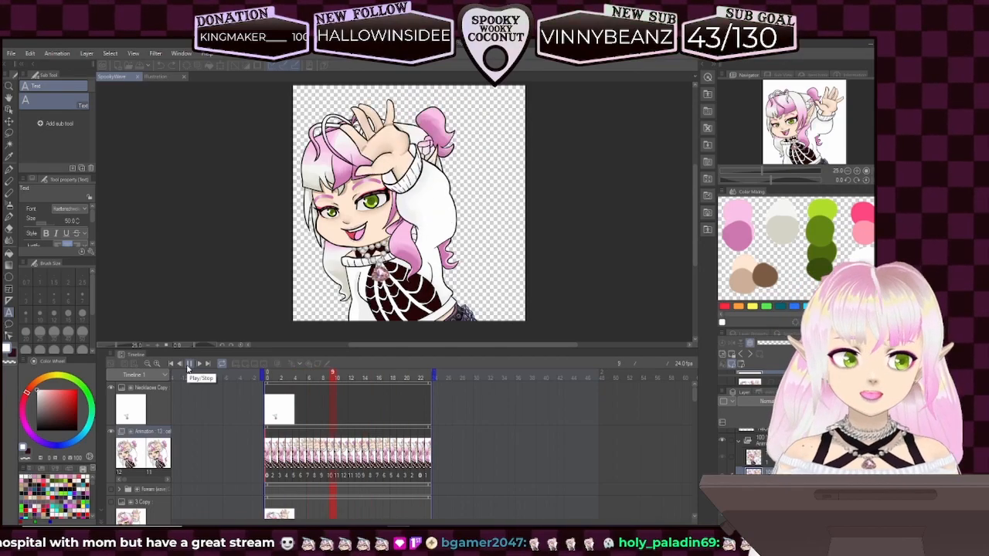
pyautogui.click(189, 364)
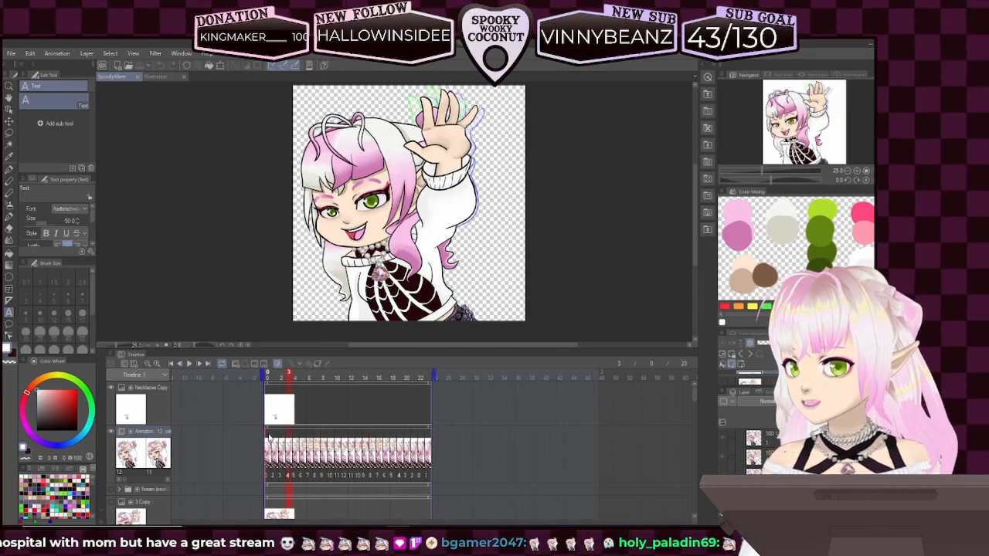
pyautogui.click(269, 438)
pyautogui.moveTo(274, 438); pyautogui.dragTo(286, 438)
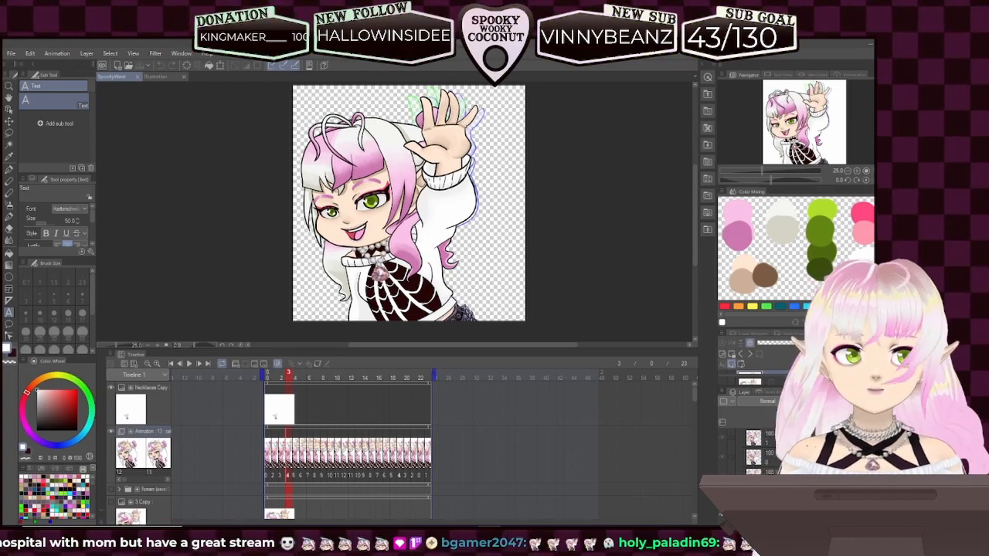
# - Lower the system playback volume
pyautogui.press('XF86AudioLowerVolume')
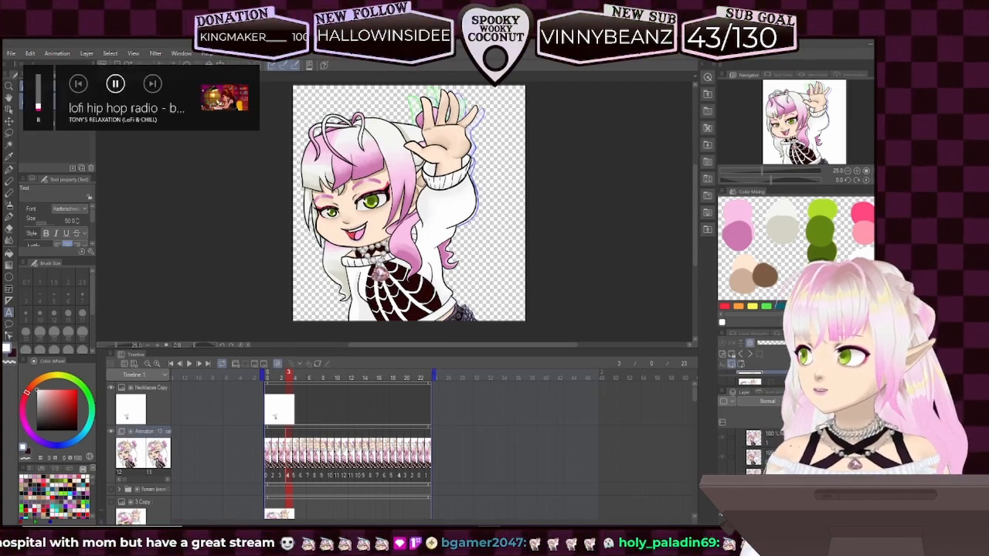
pyautogui.press('XF86AudioLowerVolume')
pyautogui.press('XF86AudioLowerVolume')
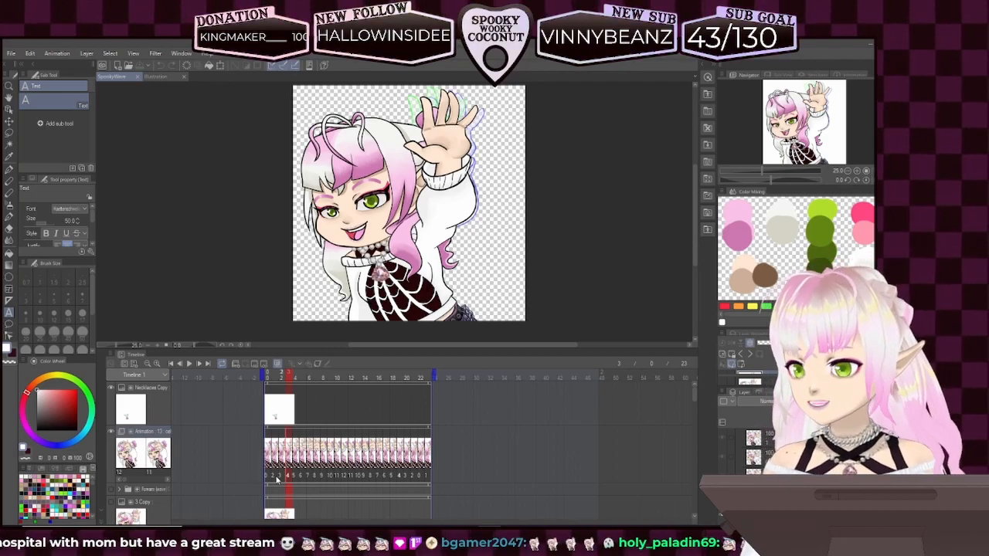
# - Go through the Animation track frame by frame from frame 4 to the end to examine the hand's position in each cel
pyautogui.click(295, 461)
pyautogui.click(303, 459)
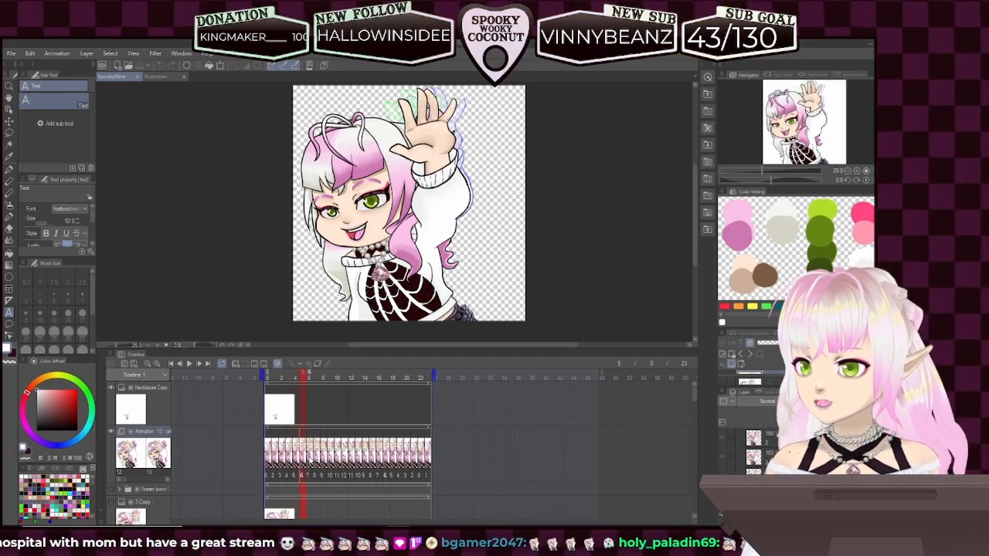
pyautogui.click(312, 460)
pyautogui.click(317, 461)
pyautogui.click(323, 461)
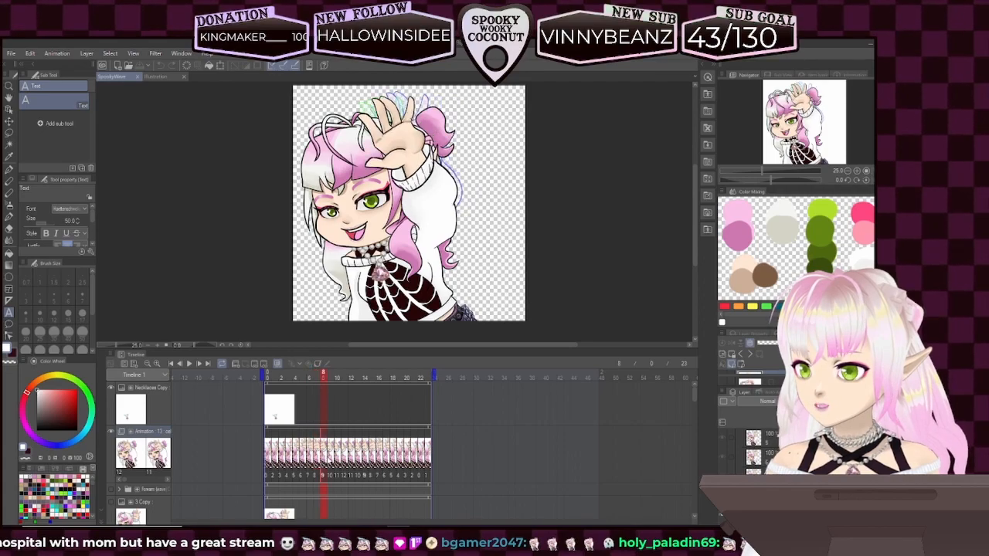
pyautogui.click(332, 462)
pyautogui.click(338, 460)
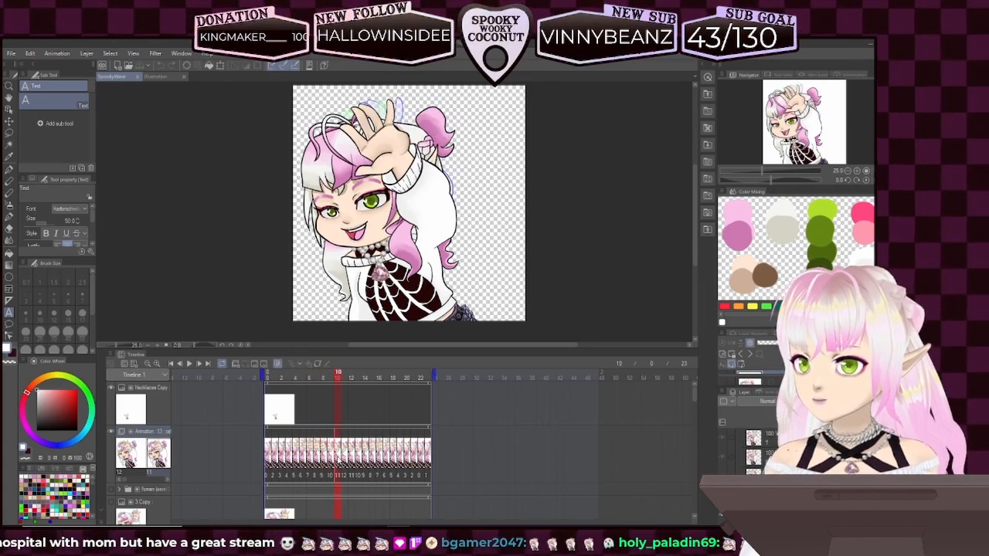
pyautogui.click(345, 461)
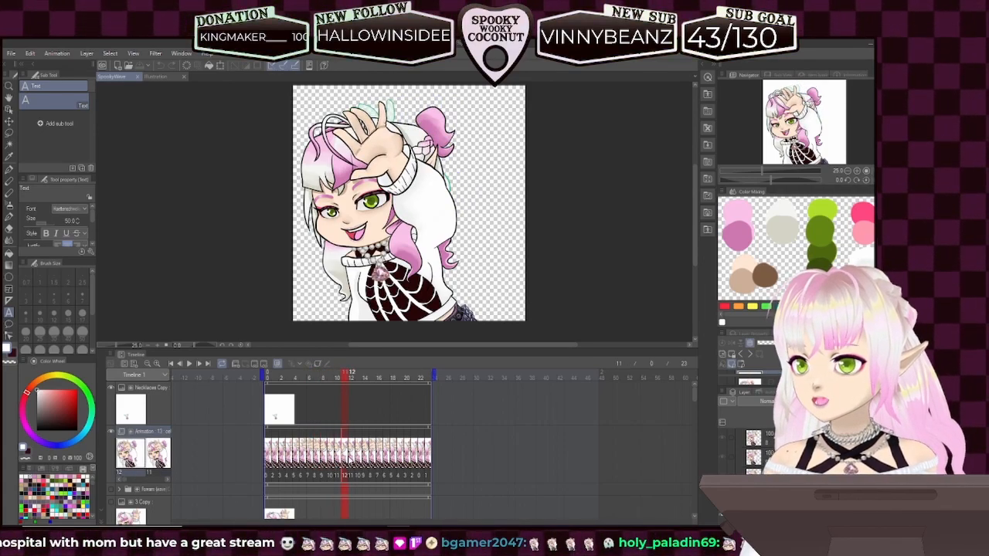
pyautogui.click(353, 461)
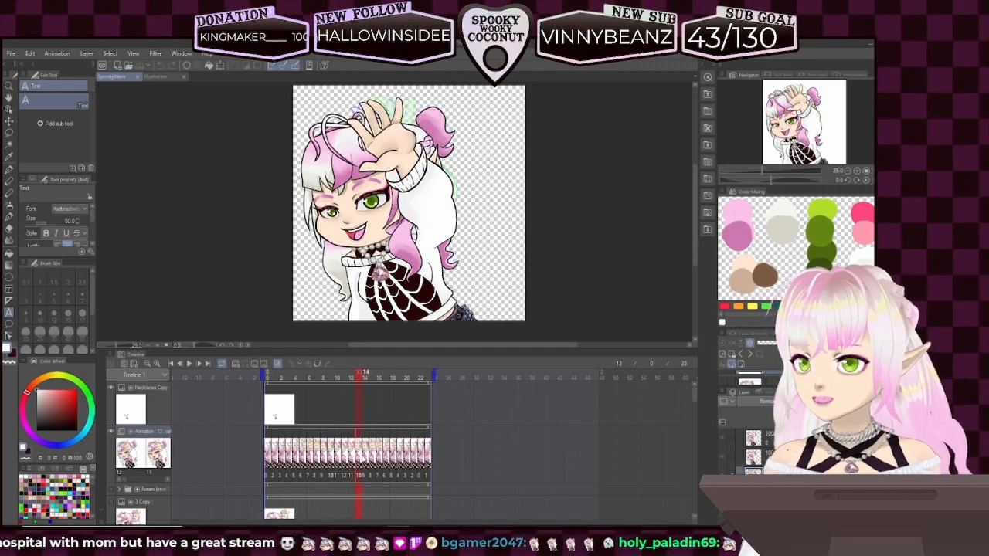
pyautogui.click(366, 461)
pyautogui.click(374, 461)
pyautogui.click(380, 461)
pyautogui.click(387, 460)
pyautogui.click(394, 460)
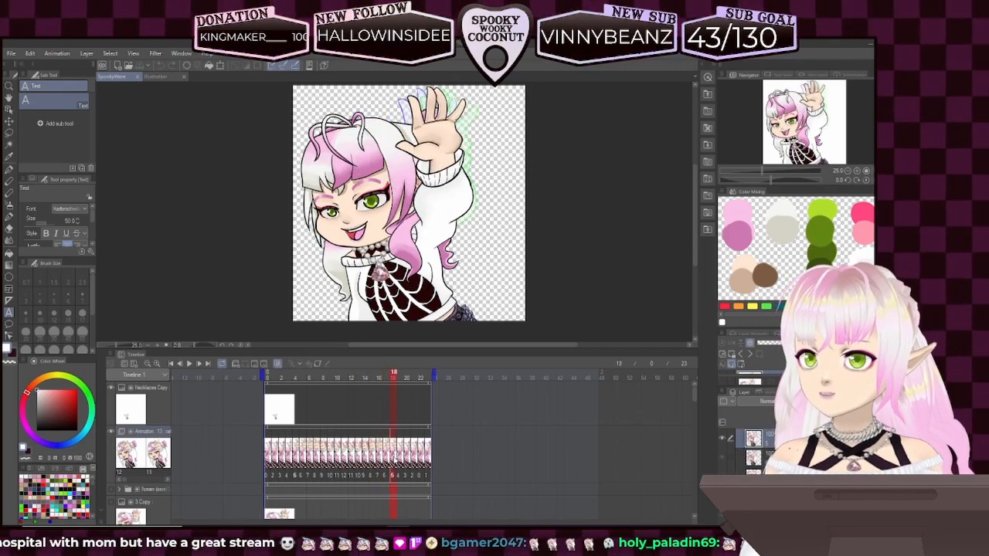
pyautogui.click(401, 460)
pyautogui.click(408, 461)
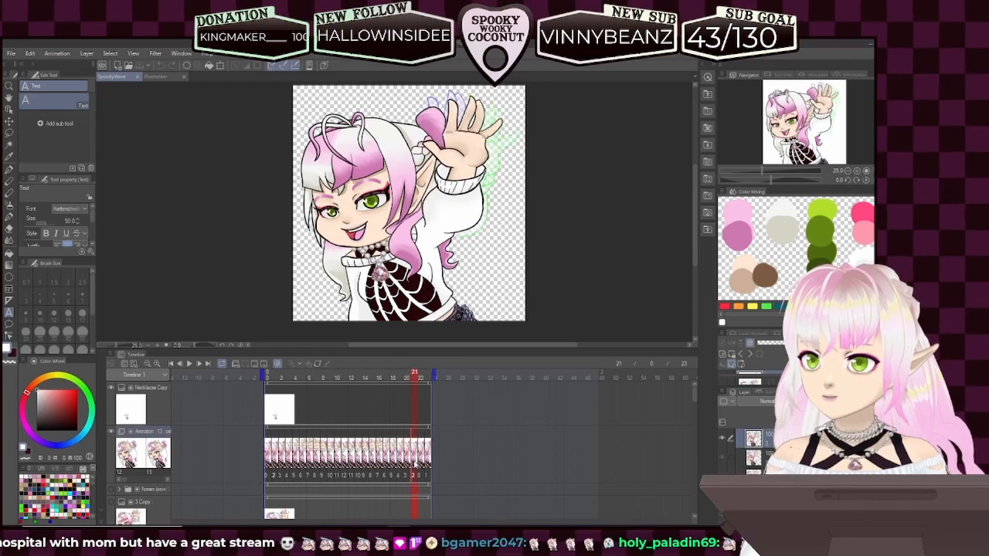
pyautogui.click(415, 461)
pyautogui.click(420, 462)
pyautogui.click(426, 464)
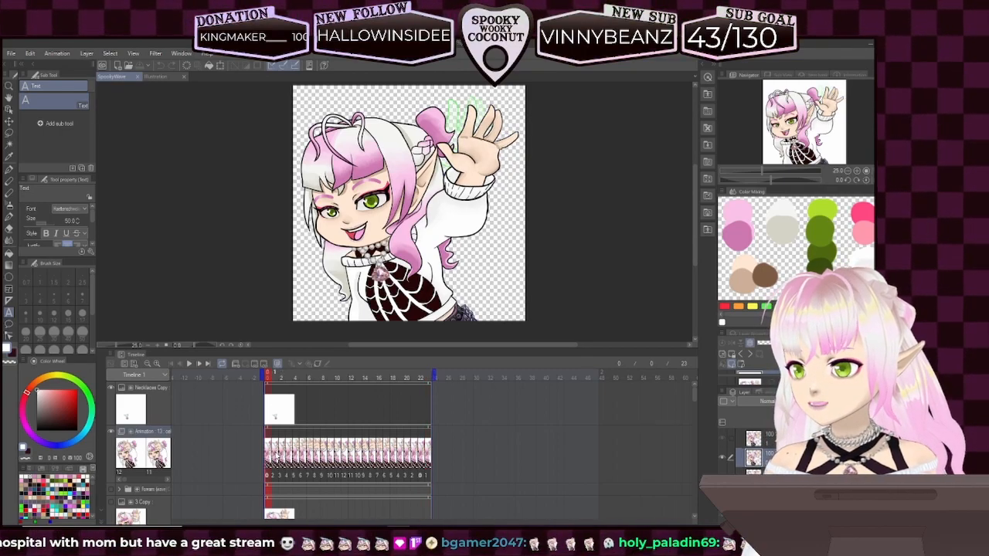
pyautogui.click(276, 460)
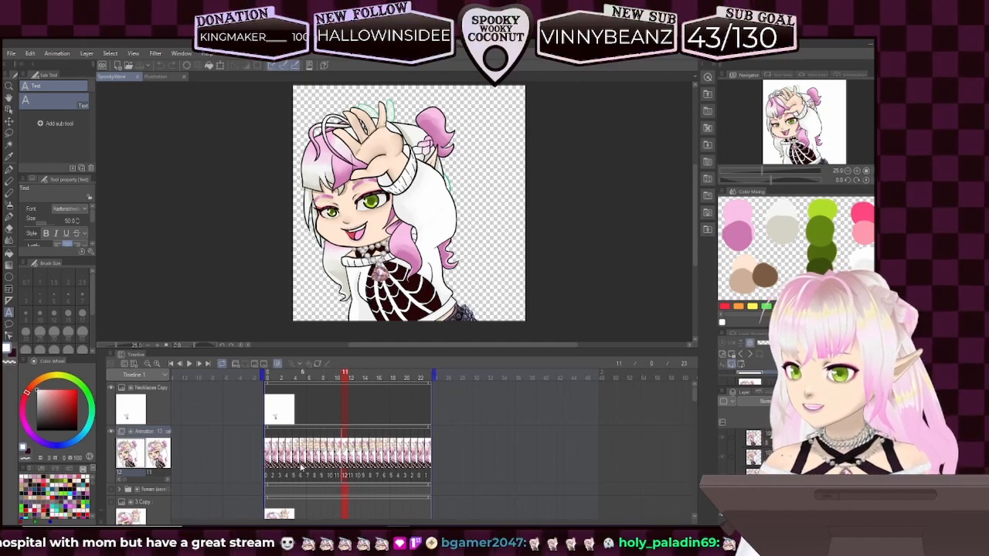
# - Assign cel 12 to frame 5 of the Animation track
pyautogui.click(301, 469)
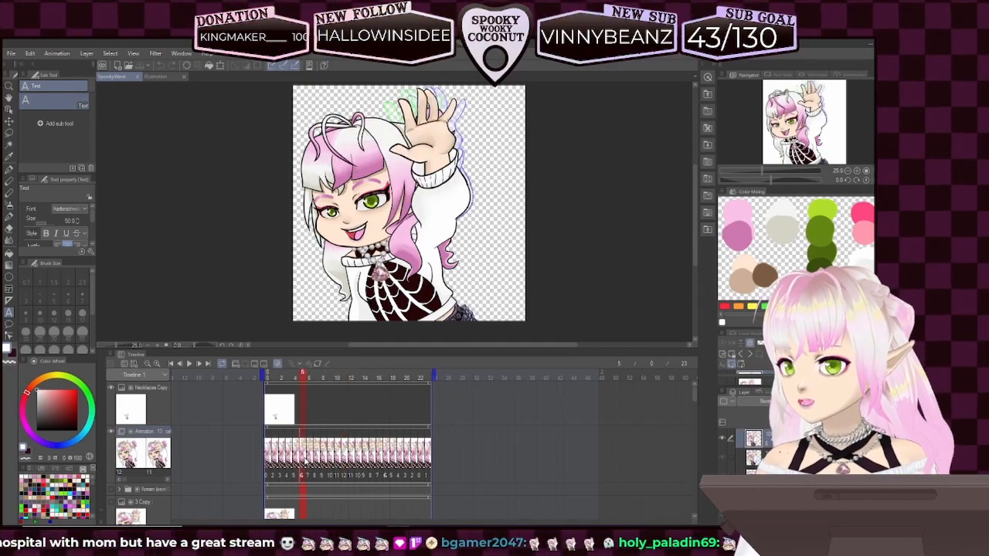
pyautogui.rightClick(303, 464)
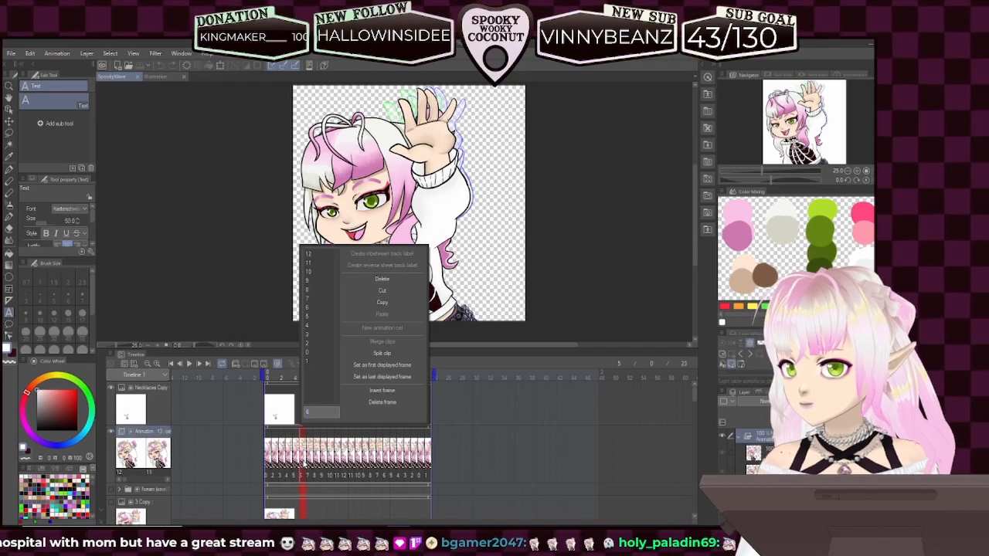
pyautogui.click(310, 254)
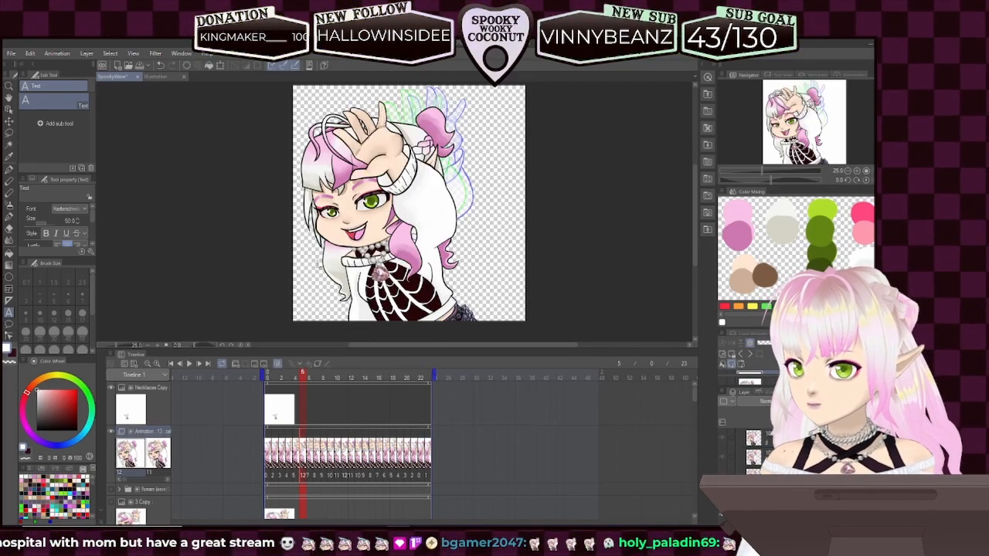
# - Assign cel 6 to frame 2 of the Animation track
pyautogui.click(281, 464)
pyautogui.rightClick(281, 464)
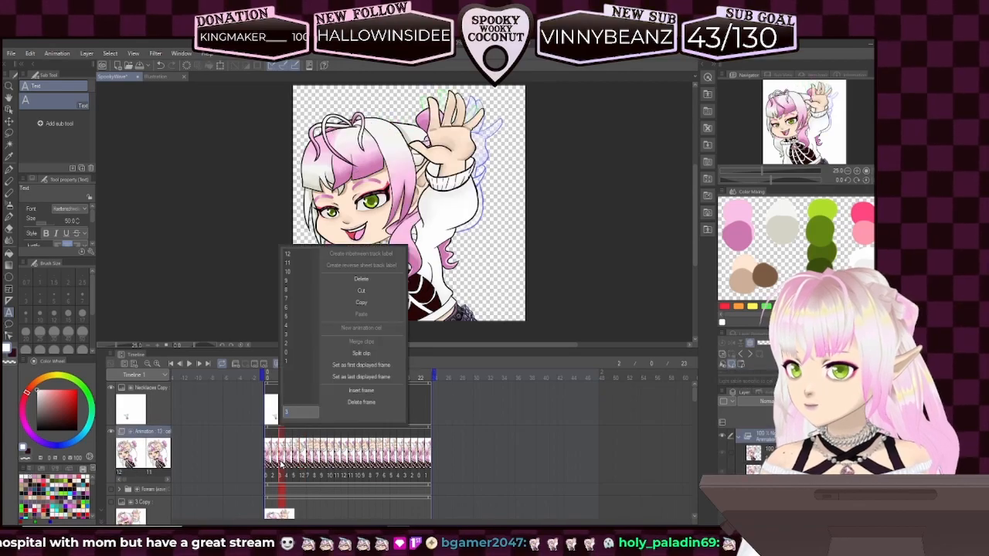
pyautogui.click(296, 308)
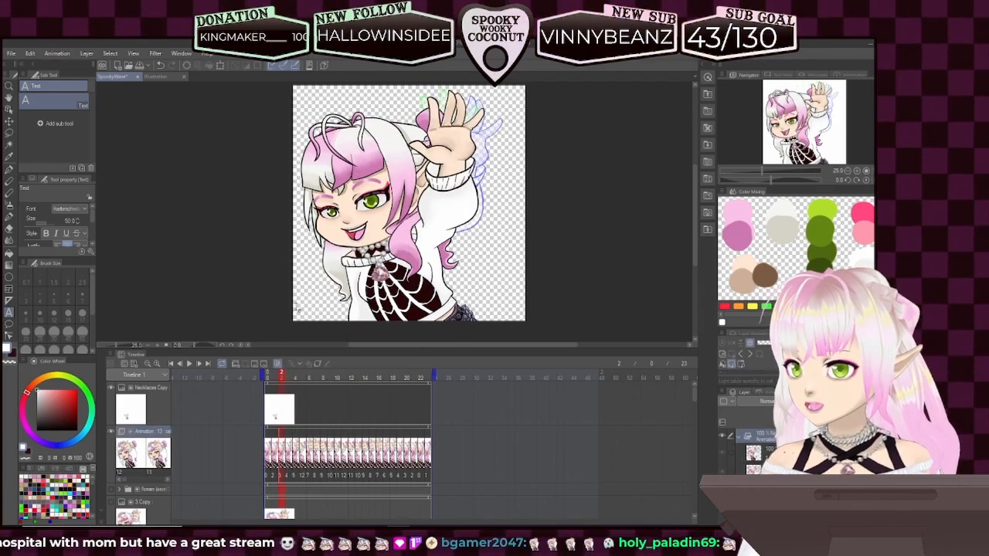
# - Assign cel 6 to frame 8 of the Animation track
pyautogui.click(308, 465)
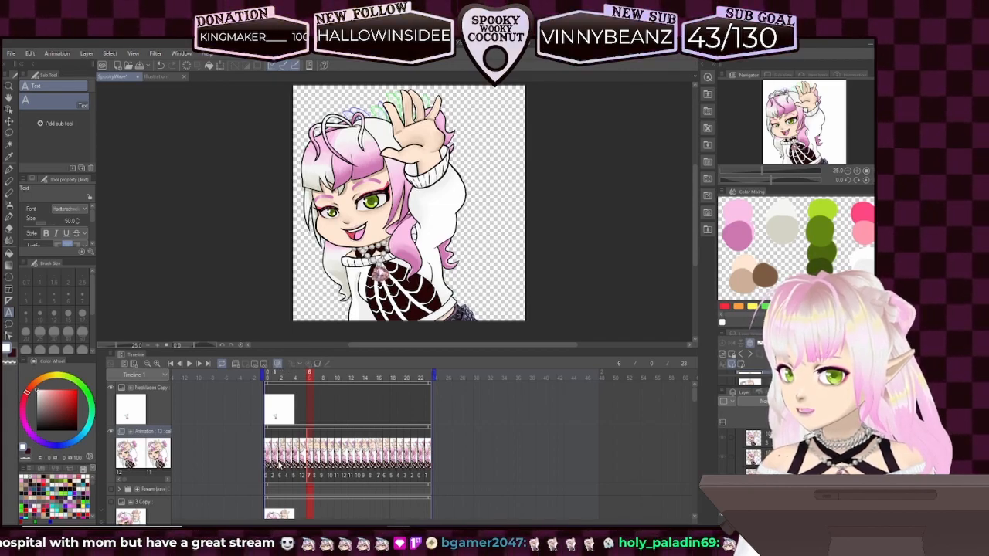
pyautogui.rightClick(322, 456)
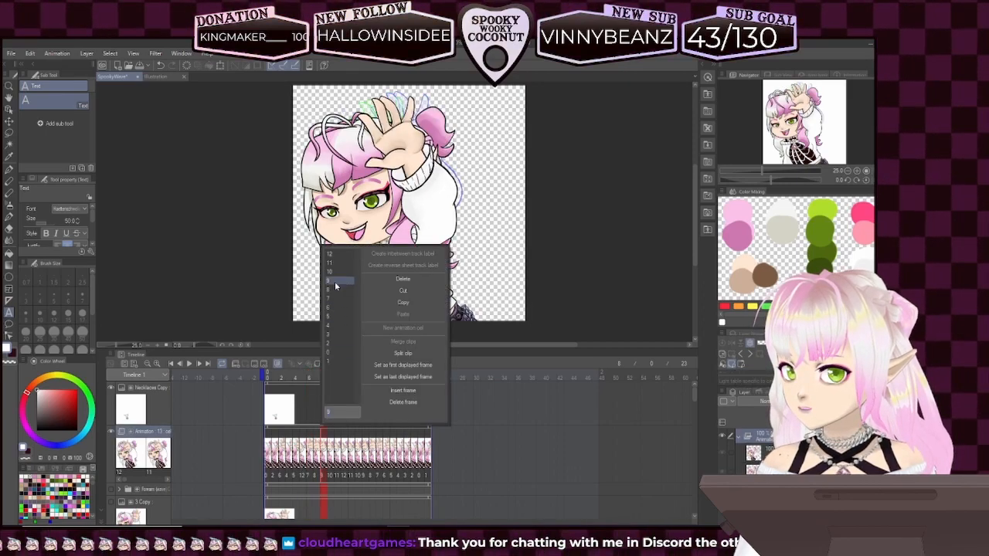
pyautogui.click(333, 307)
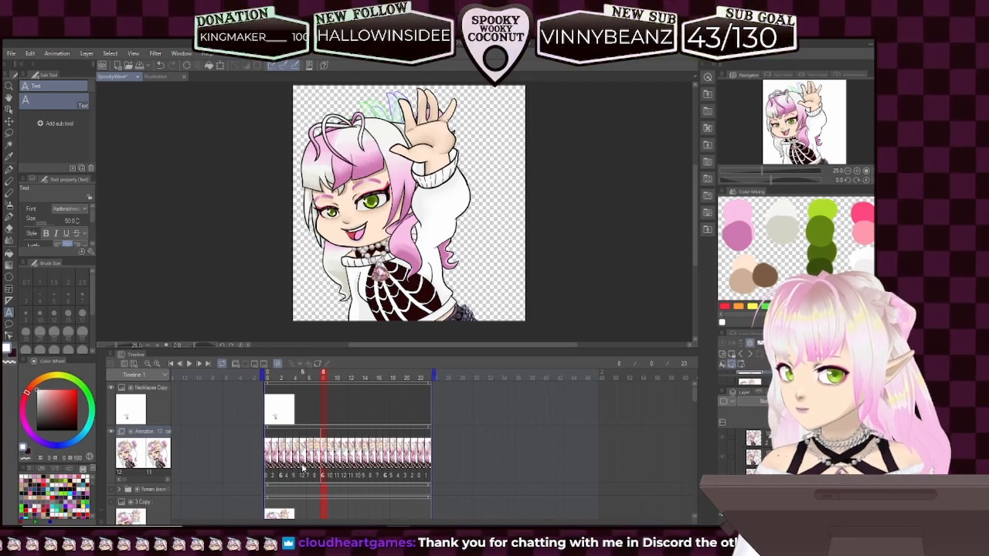
# - Check the cels at frames 5 and 9, and assign cel 0 to frame 11 of the Animation track
pyautogui.click(303, 467)
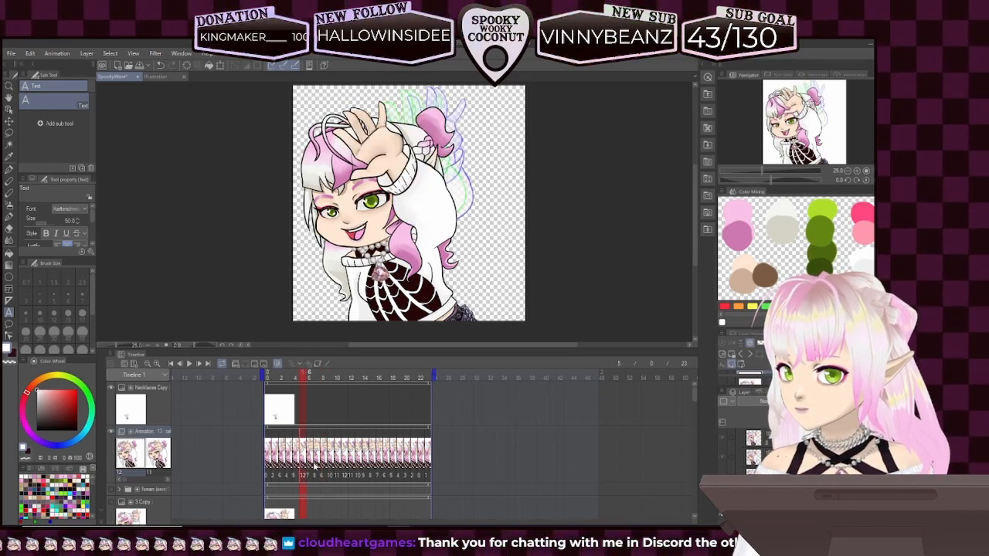
pyautogui.click(330, 465)
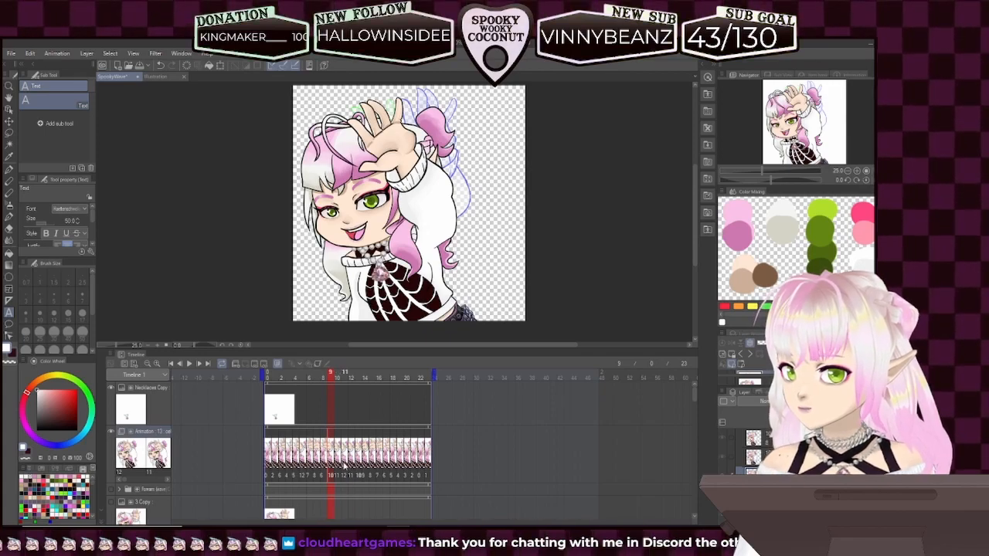
pyautogui.click(344, 465)
pyautogui.rightClick(345, 466)
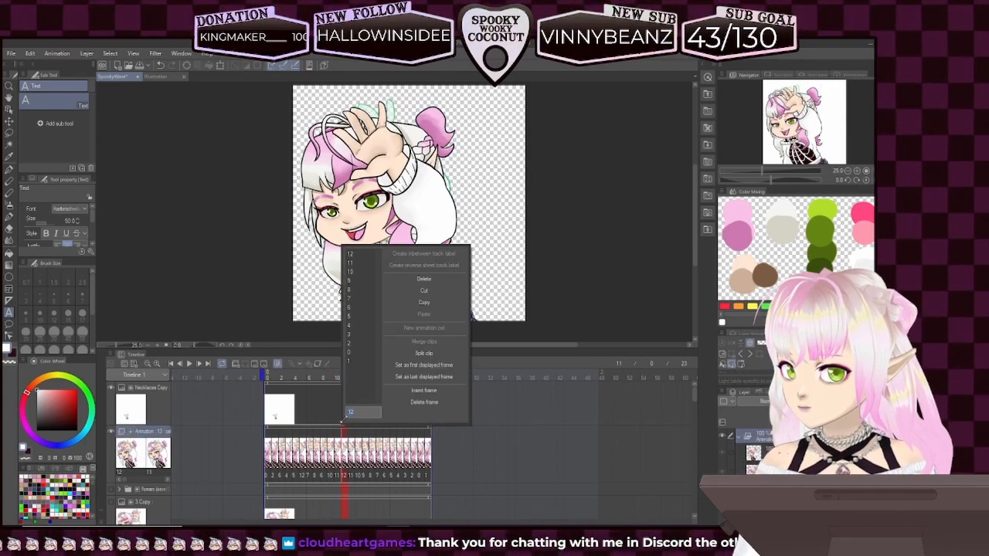
pyautogui.click(356, 353)
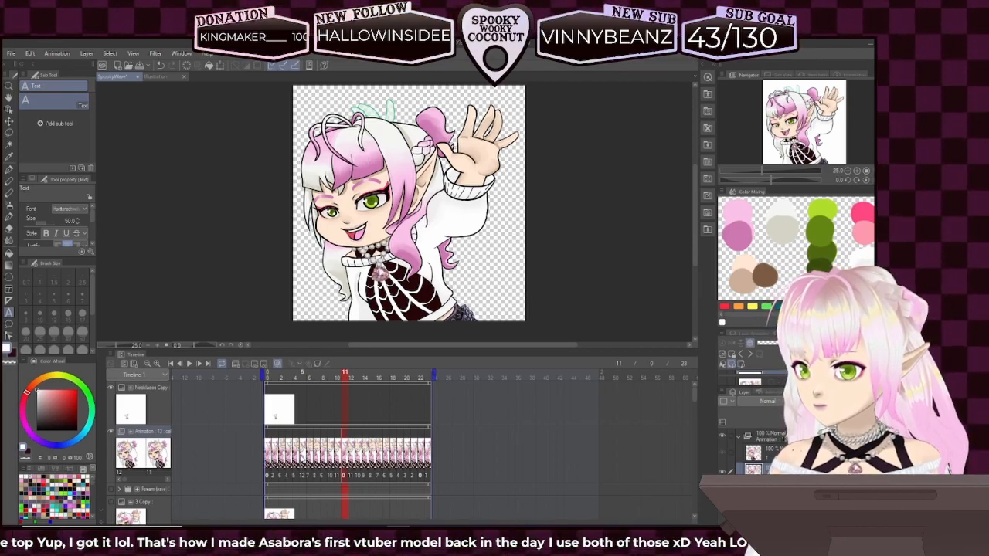
# - Assign cel 4 to frame 10 of the Animation track
pyautogui.click(338, 465)
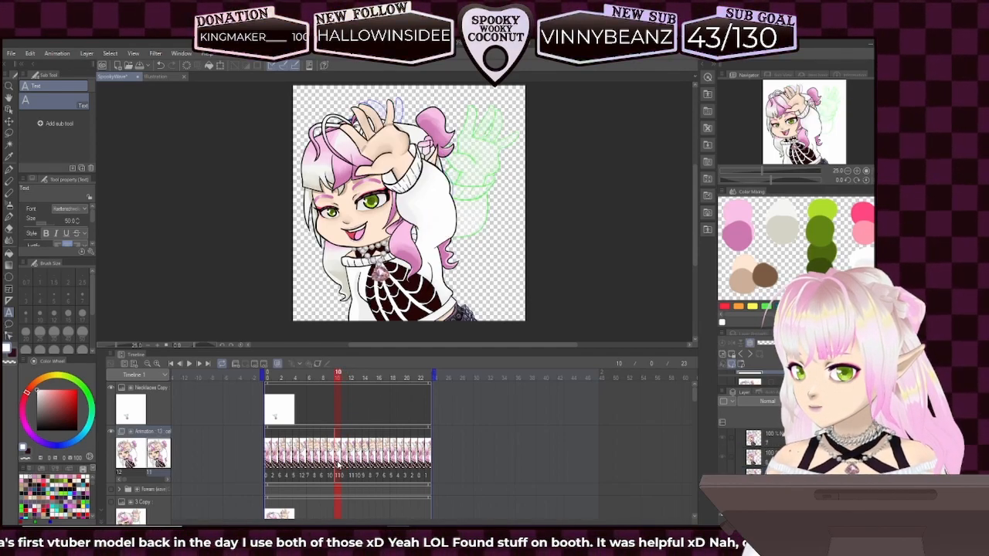
pyautogui.rightClick(337, 465)
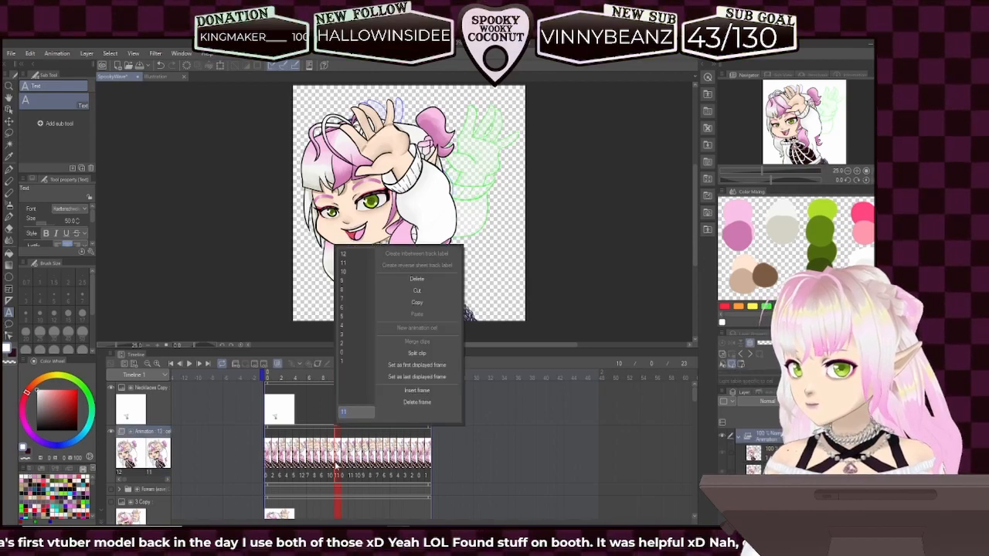
pyautogui.click(343, 330)
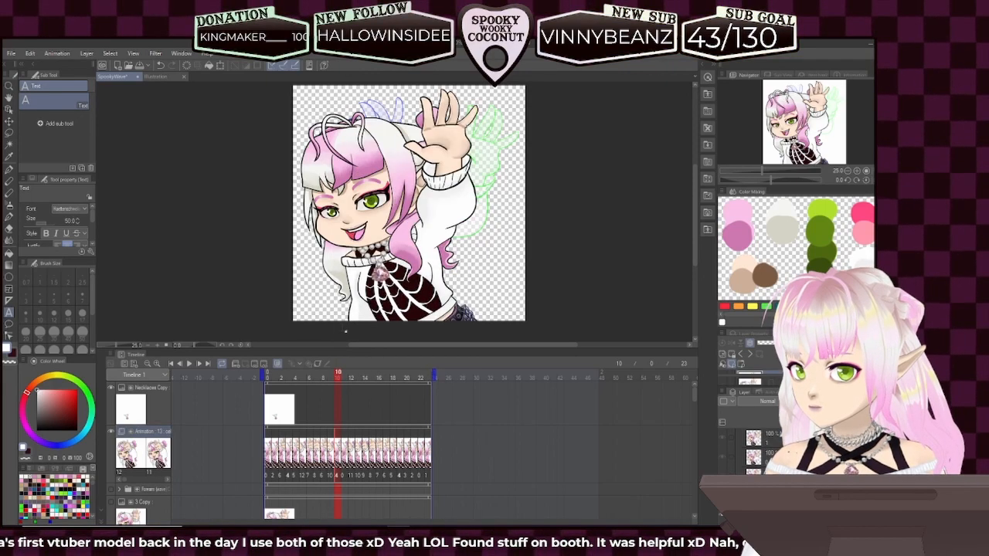
# - Assign cel 4 to frame 1 and cel 1 to frame 0 of the Animation track
pyautogui.click(331, 460)
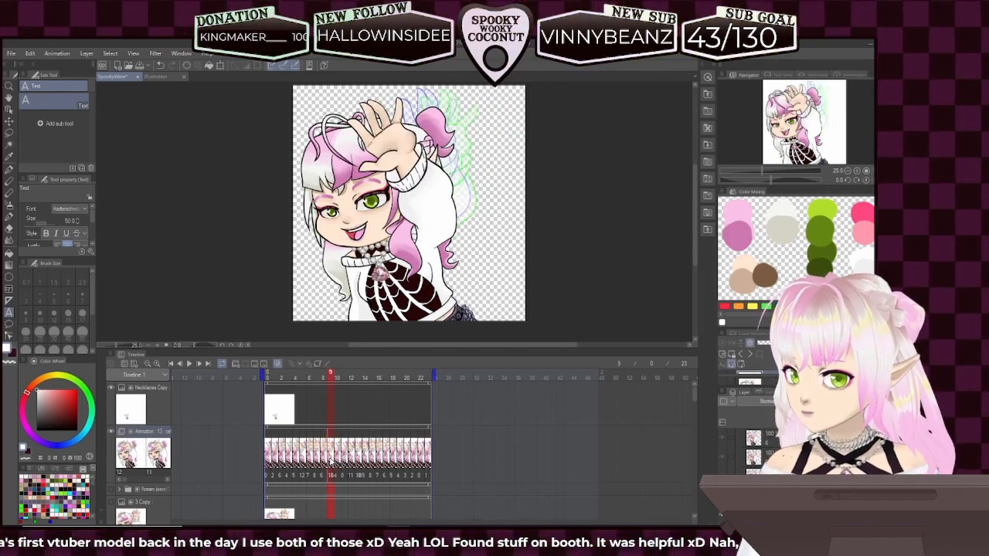
pyautogui.click(272, 461)
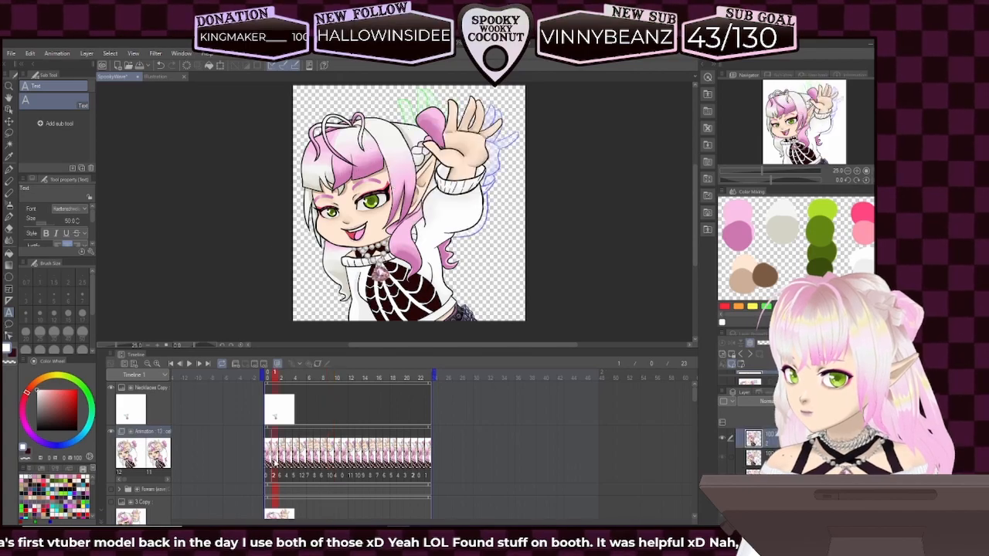
pyautogui.rightClick(272, 461)
pyautogui.click(286, 329)
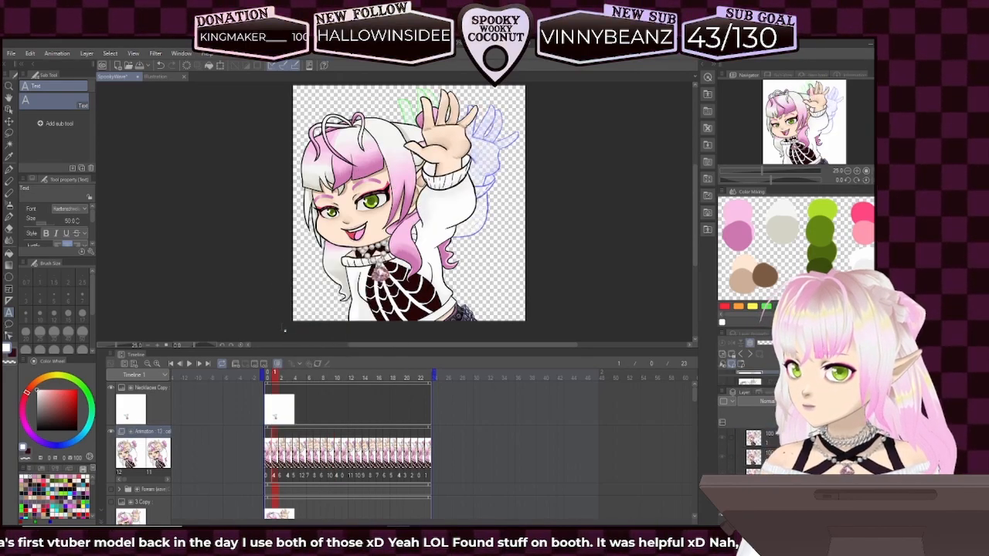
pyautogui.click(268, 462)
pyautogui.rightClick(268, 462)
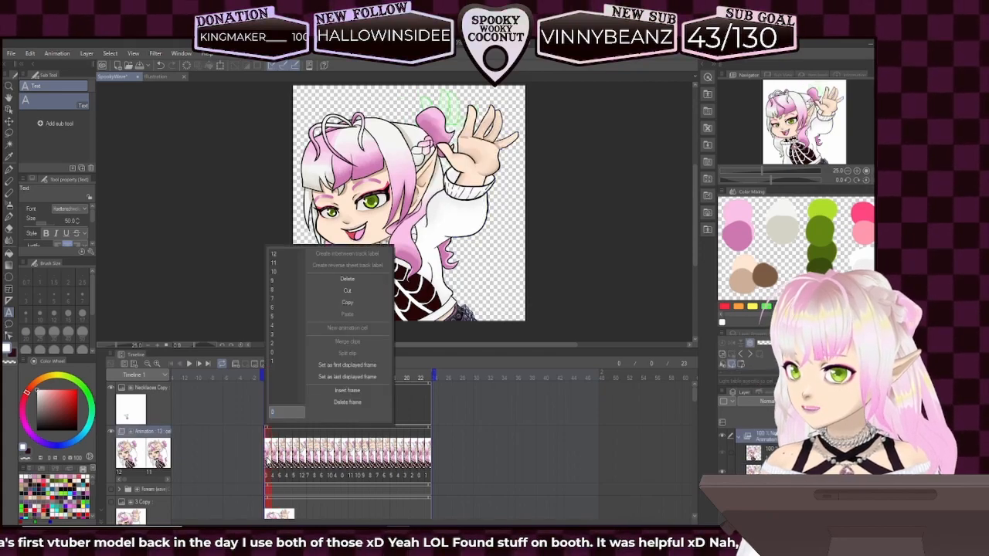
pyautogui.click(278, 364)
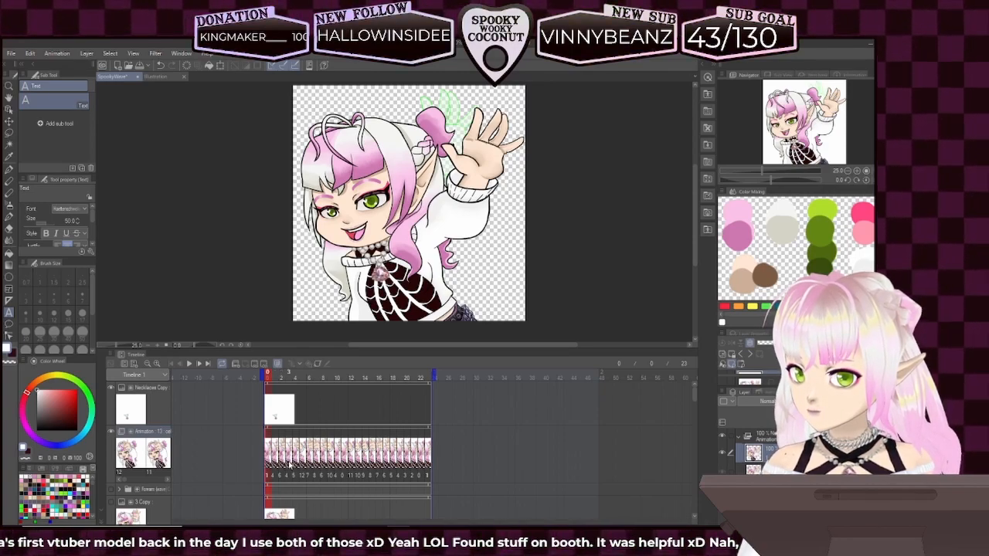
# - Assign cel 8 to frame 3 and cel 10 to frame 4 of the Animation track
pyautogui.click(289, 464)
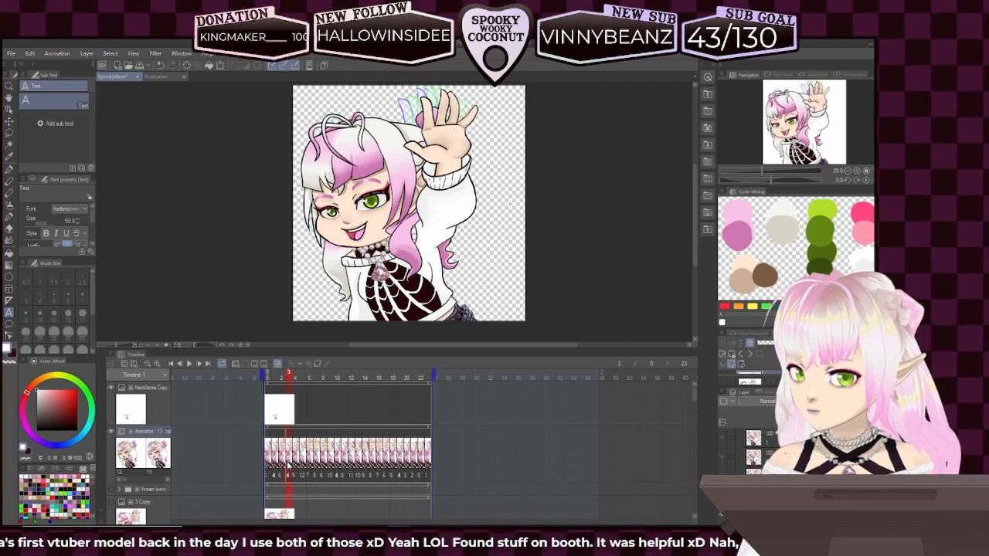
pyautogui.rightClick(288, 464)
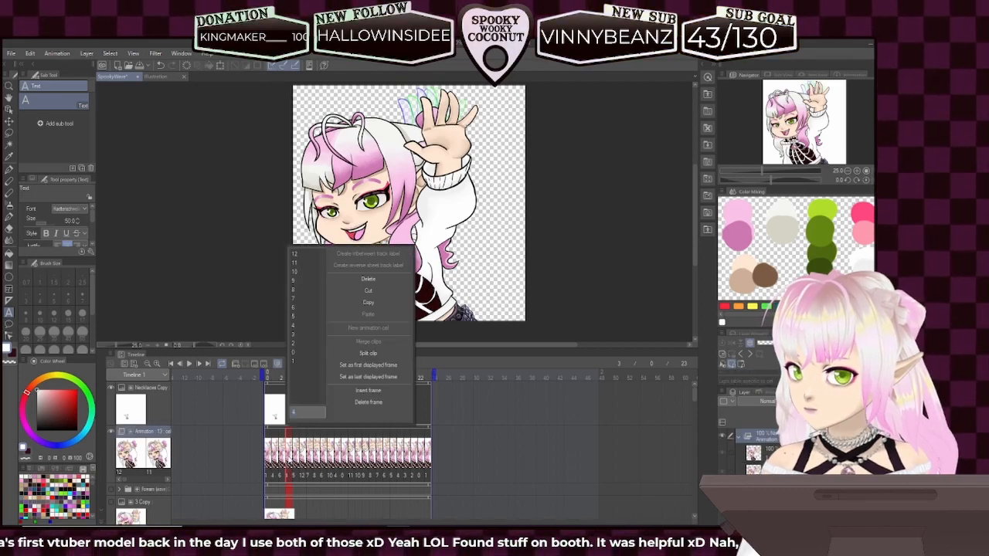
pyautogui.click(302, 291)
pyautogui.click(297, 461)
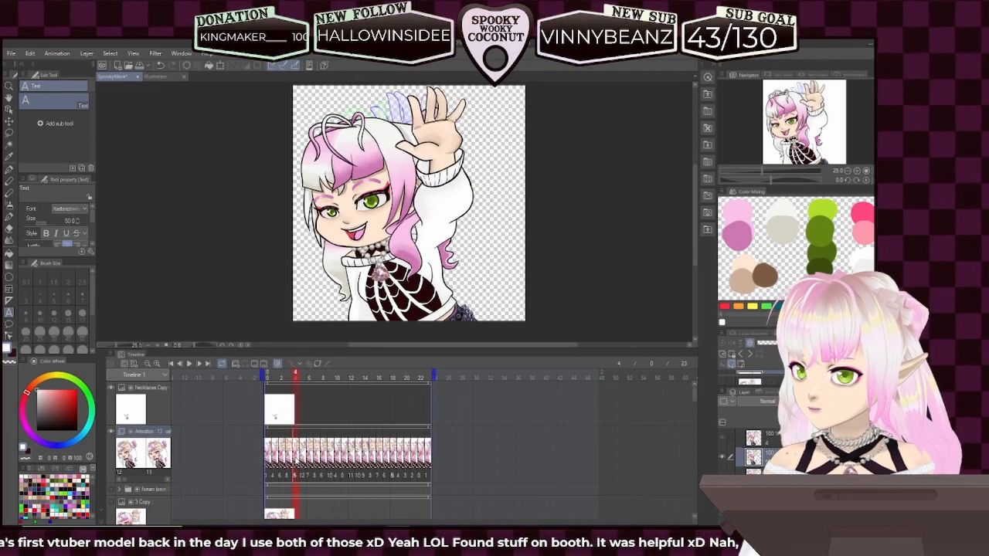
pyautogui.rightClick(297, 461)
pyautogui.click(310, 273)
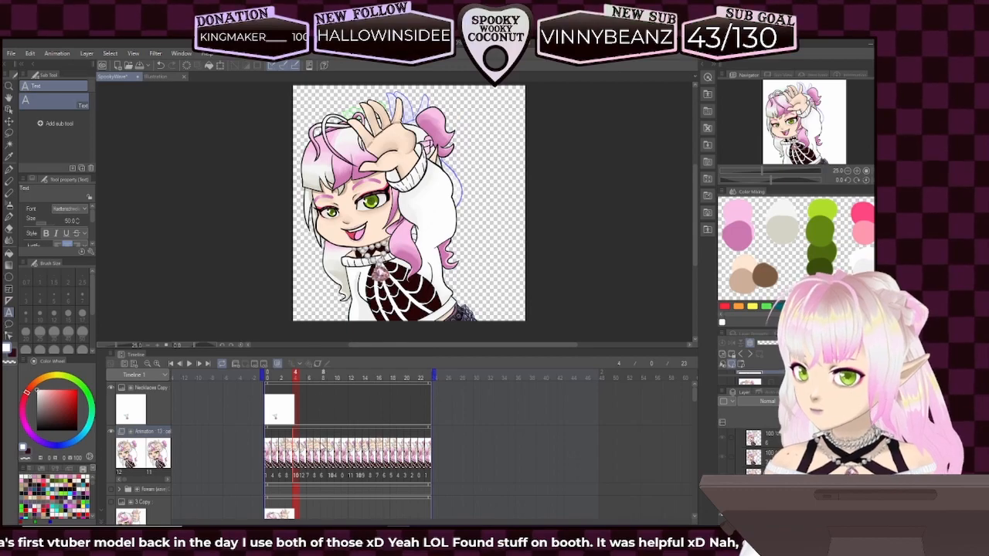
# - Assign cel 10 to frame 6 of the Animation track and check the cels at frames 7 and 8
pyautogui.click(309, 466)
pyautogui.rightClick(309, 466)
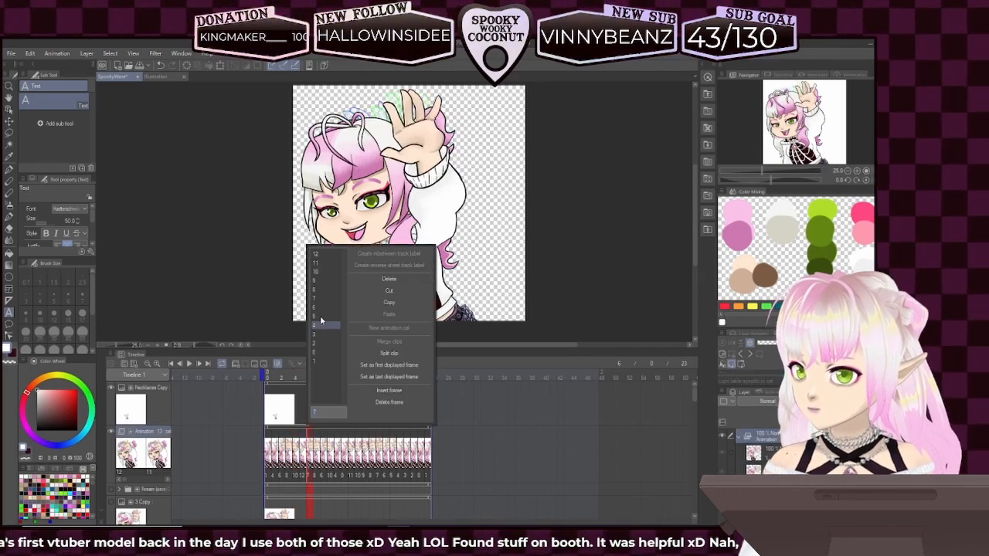
pyautogui.click(323, 278)
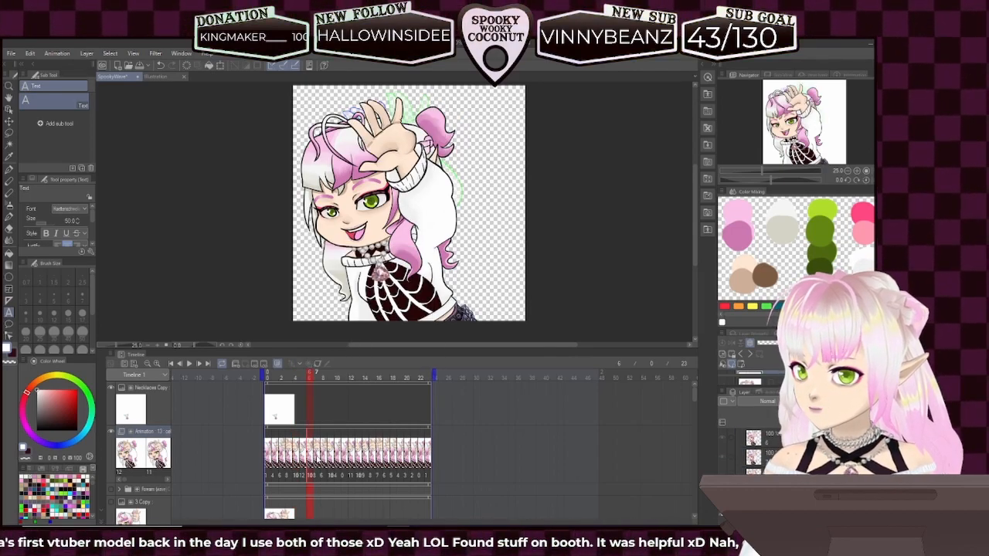
pyautogui.click(318, 461)
pyautogui.click(323, 462)
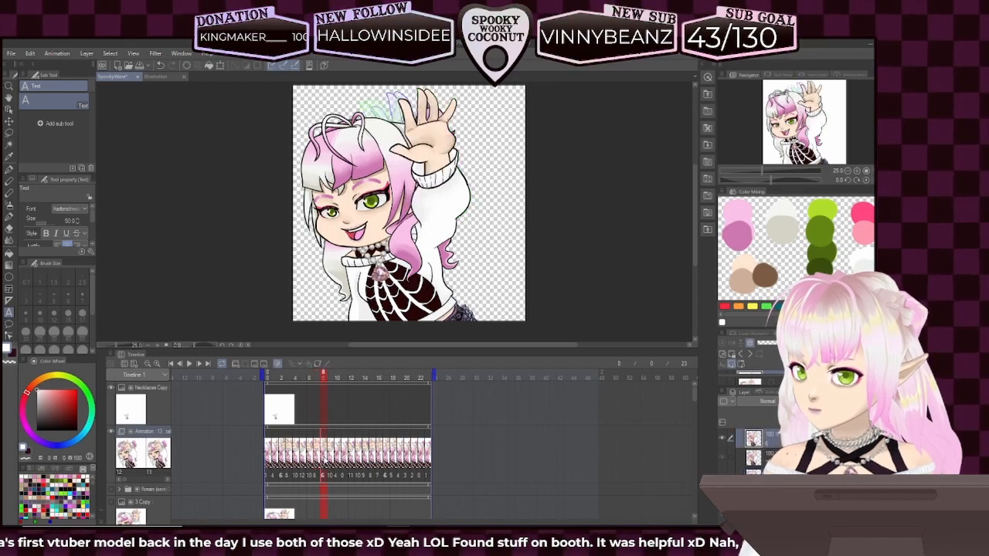
# - Assign cel 4 to frame 9 and cel 1 to frame 10 of the Animation track
pyautogui.click(330, 462)
pyautogui.rightClick(330, 462)
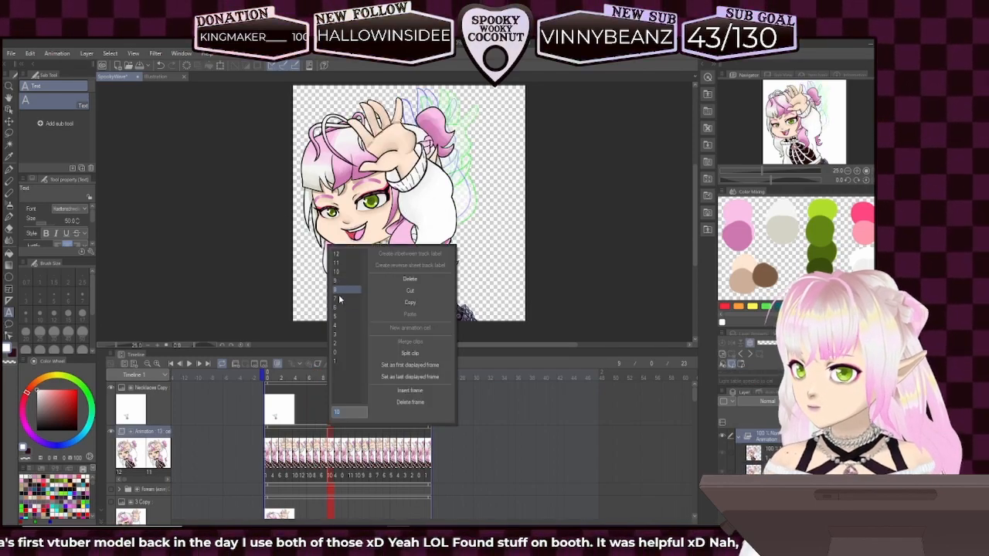
pyautogui.click(336, 325)
pyautogui.click(336, 462)
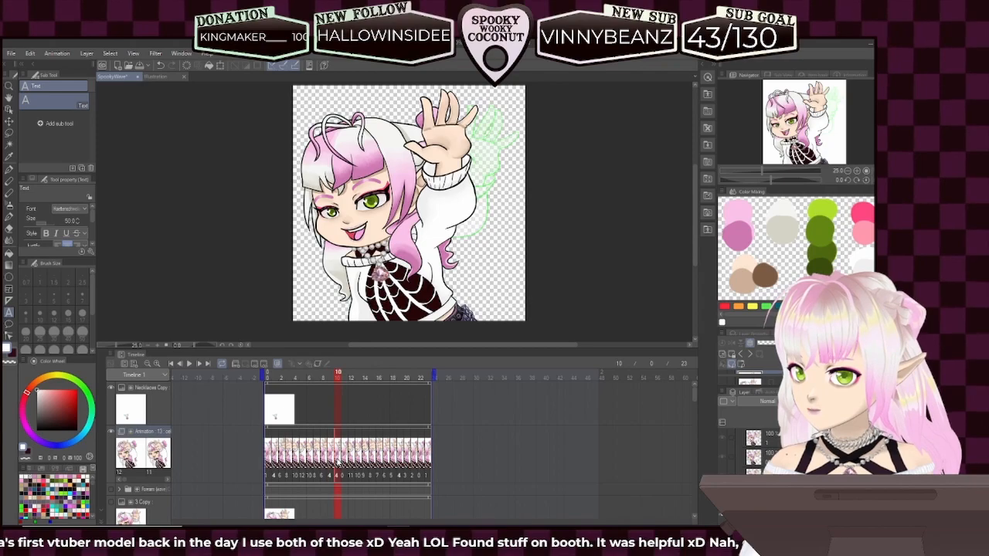
pyautogui.rightClick(337, 462)
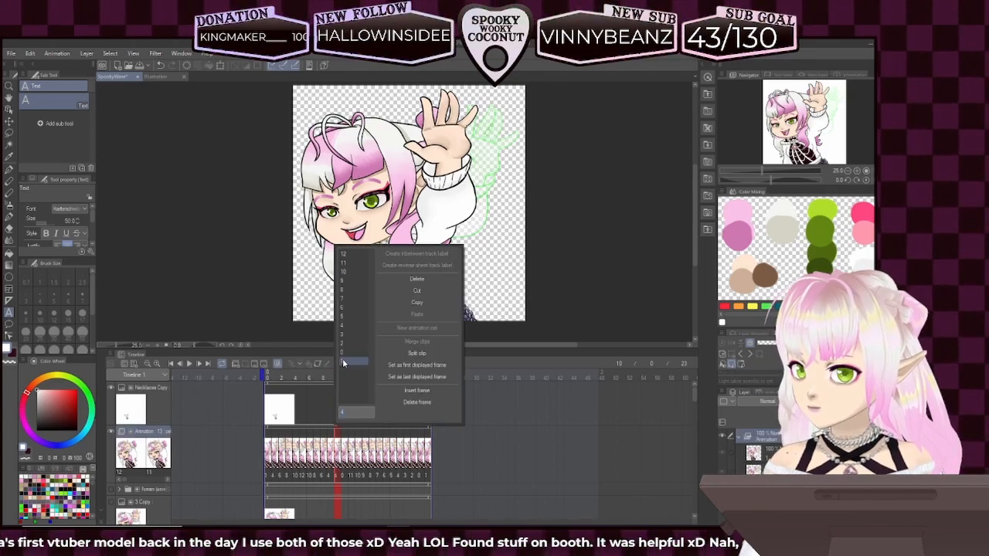
pyautogui.click(343, 361)
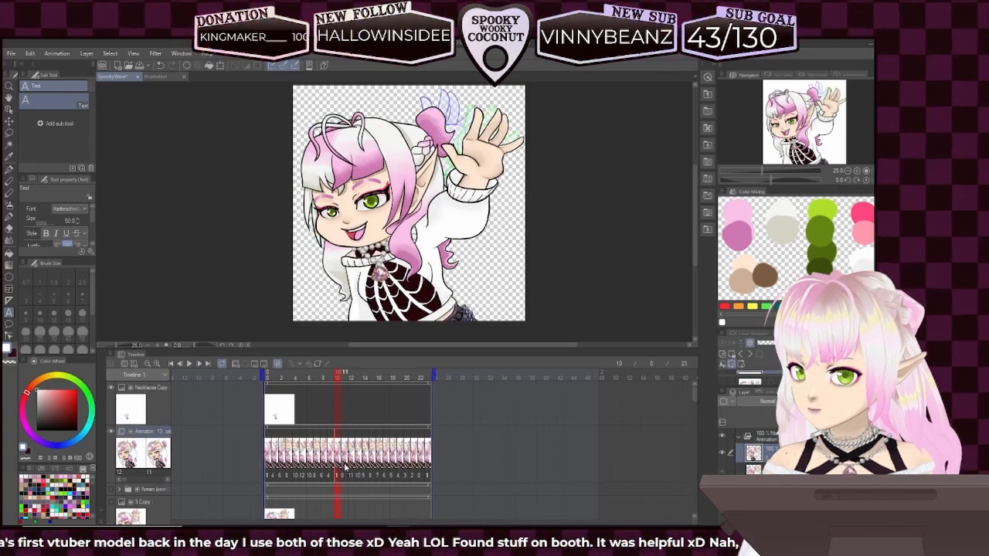
# - Assign cel 1 to frames 11 and 12 of the Animation track
pyautogui.click(345, 471)
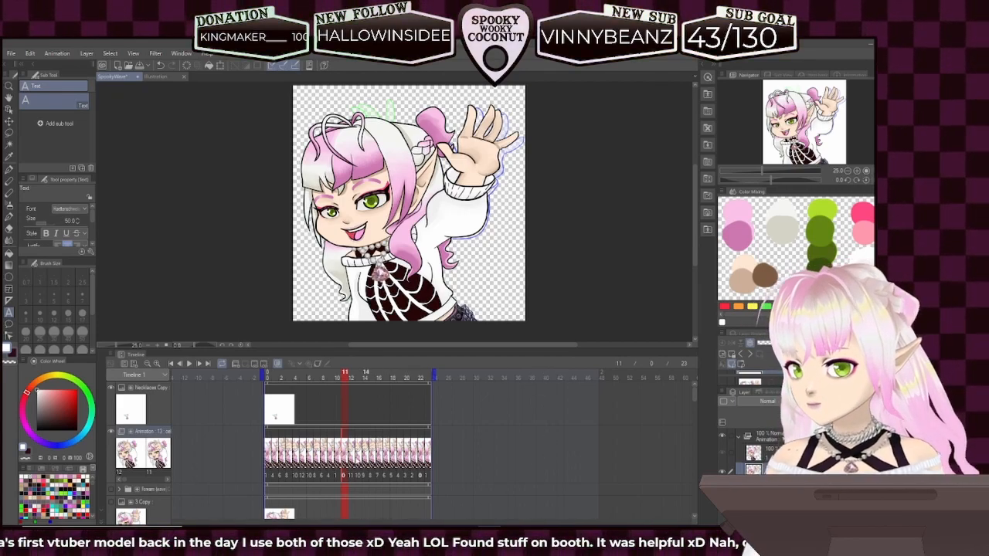
pyautogui.rightClick(345, 462)
pyautogui.click(352, 361)
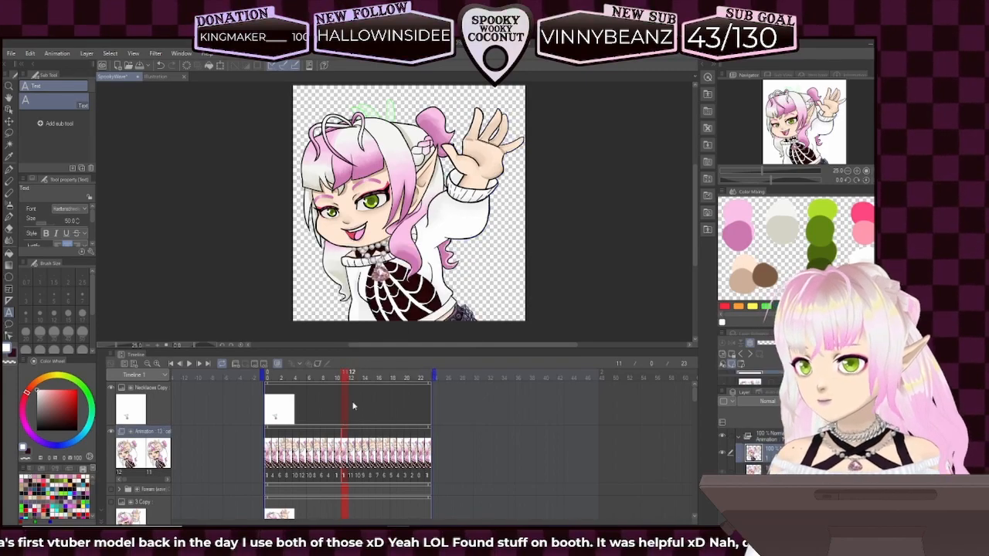
pyautogui.click(352, 463)
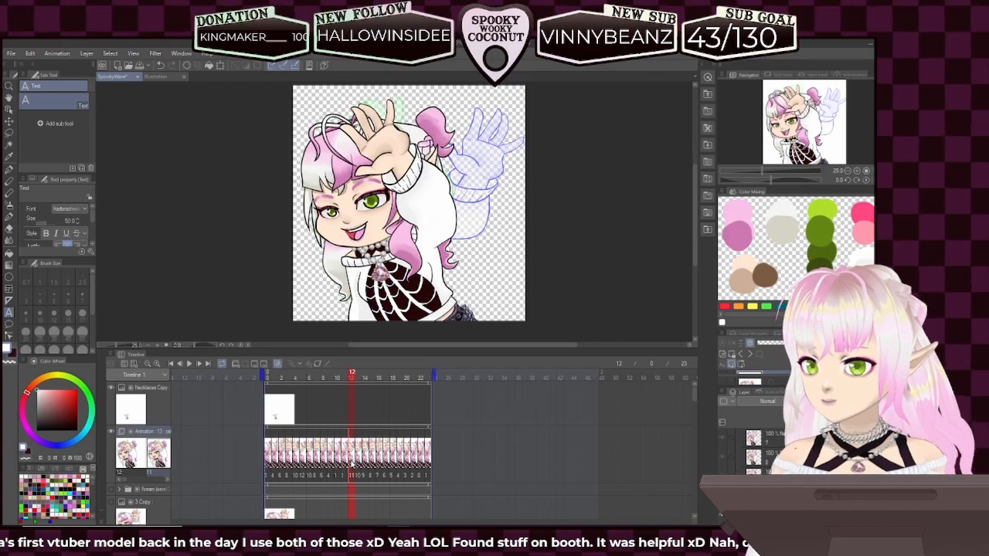
pyautogui.rightClick(352, 462)
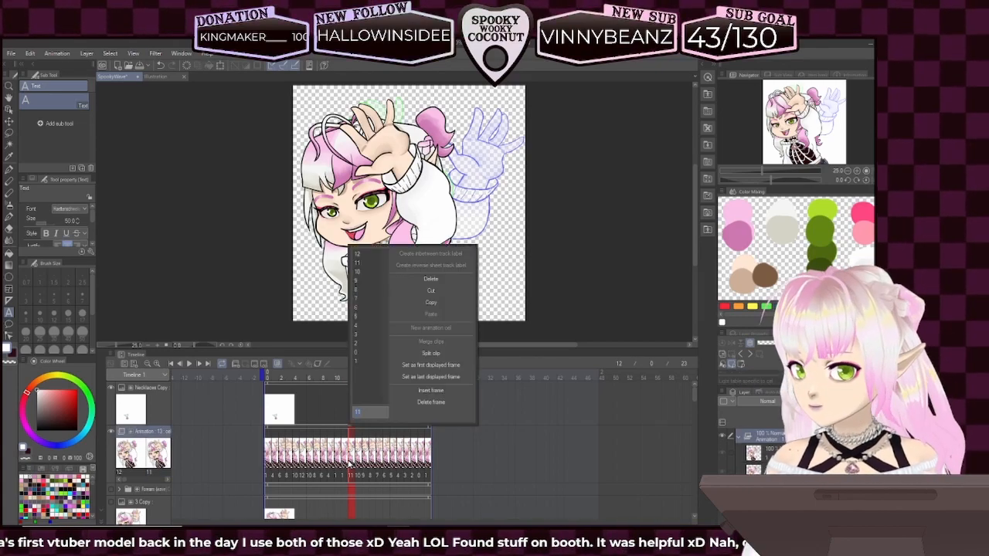
pyautogui.click(363, 358)
# - Assign cel 4 to frame 13 and cel 6 to frame 14 of the Animation track, and check the cel at frame 15
pyautogui.rightClick(357, 462)
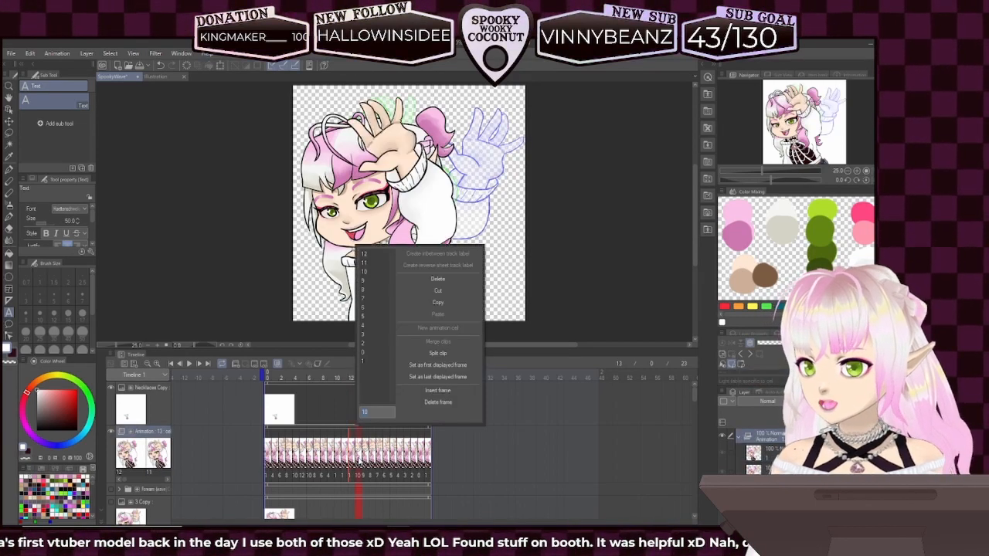
pyautogui.click(368, 330)
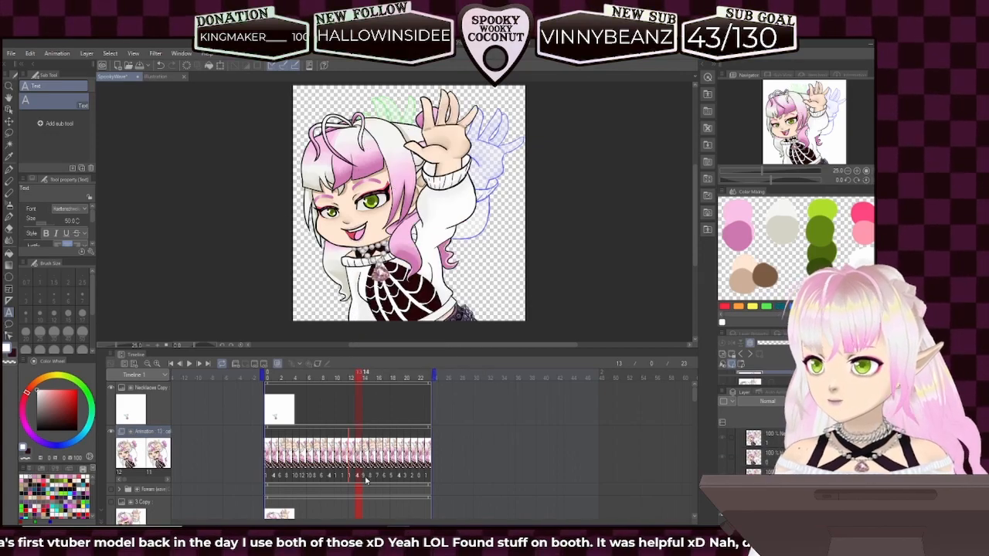
pyautogui.rightClick(366, 462)
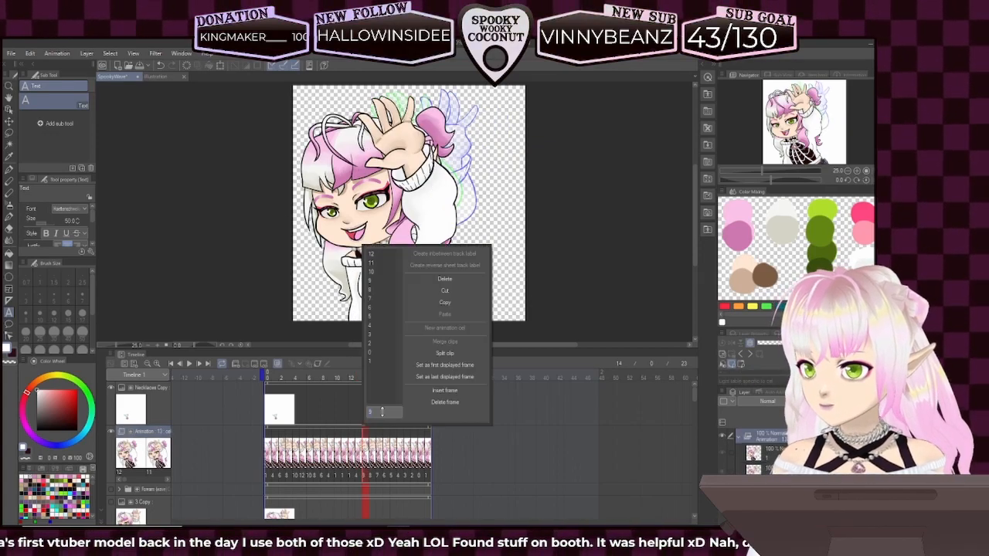
pyautogui.click(376, 310)
pyautogui.rightClick(372, 462)
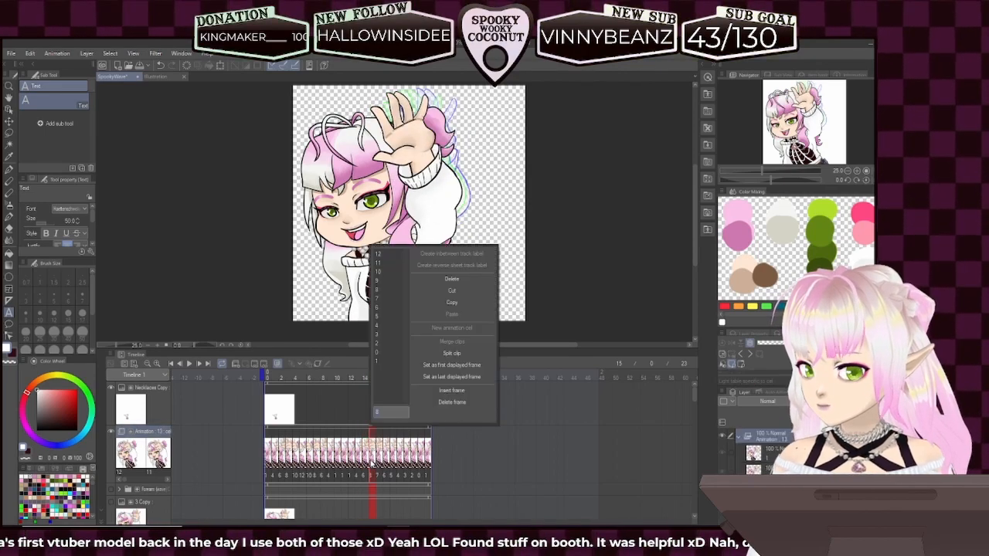
pyautogui.click(375, 463)
# - Assign cel 10 to frame 16 and cel 12 to frame 17 of the Animation track
pyautogui.click(378, 464)
pyautogui.rightClick(378, 464)
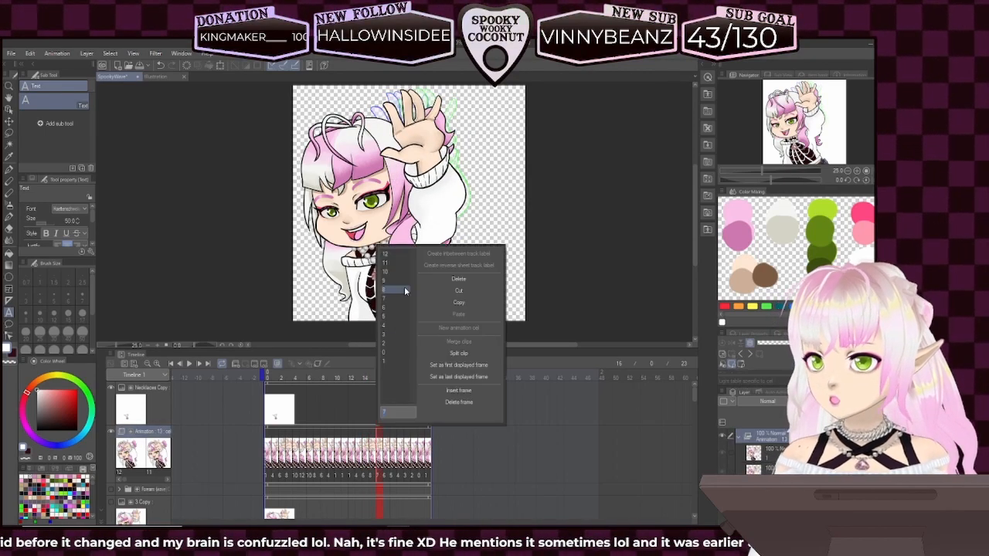
pyautogui.click(400, 272)
pyautogui.click(385, 463)
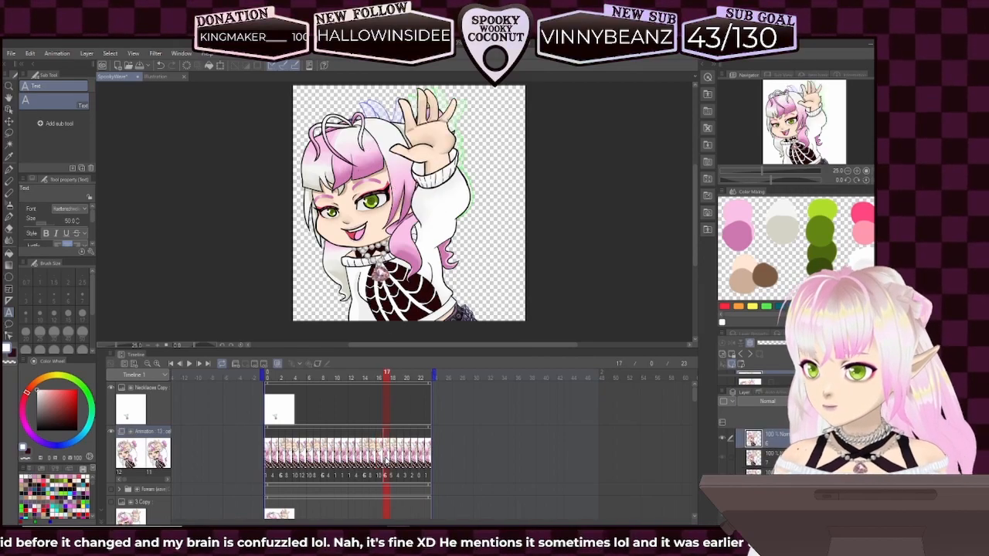
pyautogui.rightClick(385, 462)
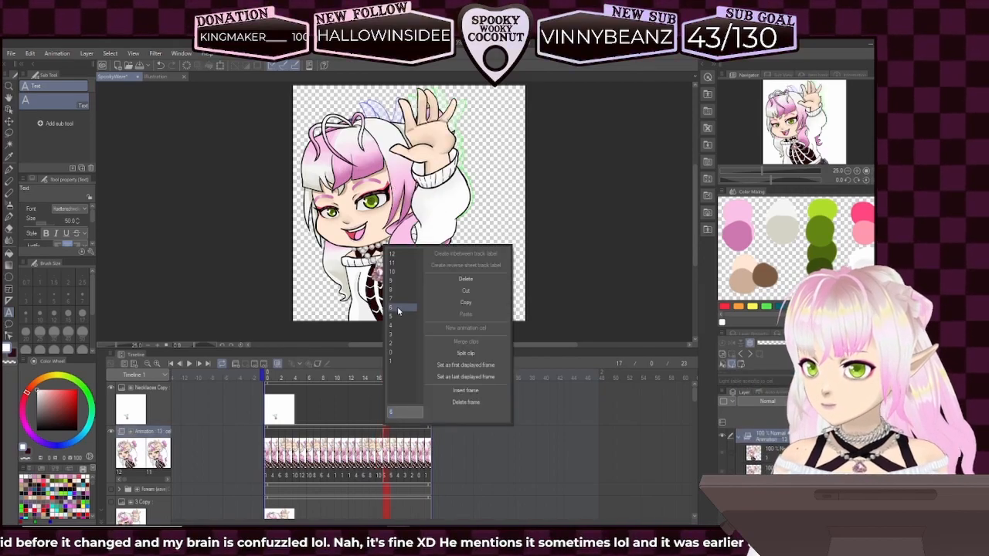
pyautogui.click(397, 255)
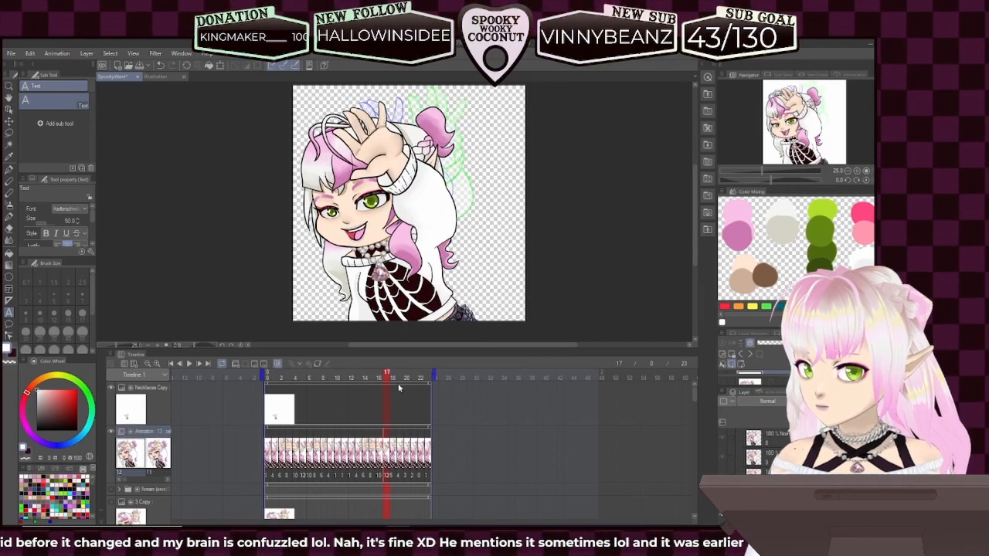
pyautogui.click(392, 461)
pyautogui.rightClick(393, 461)
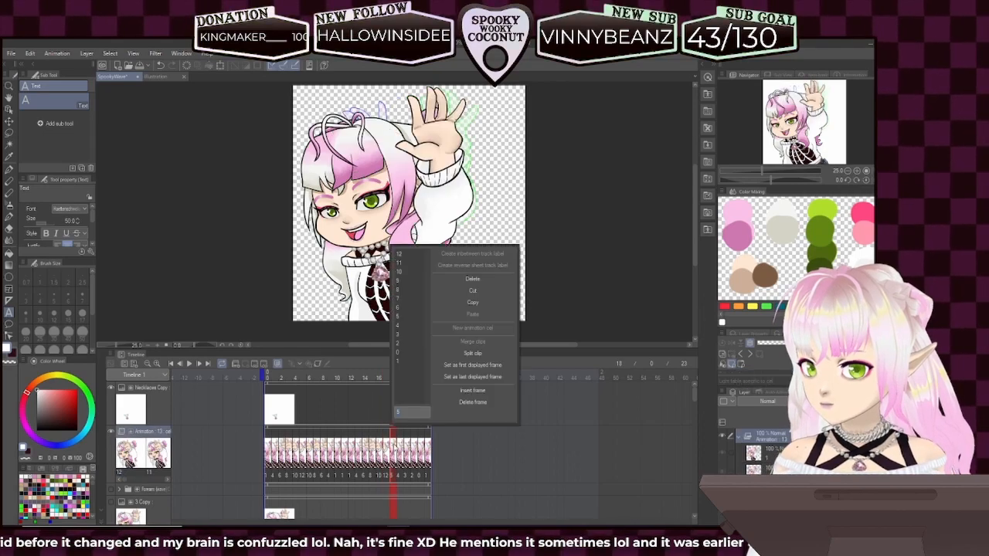
pyautogui.click(408, 272)
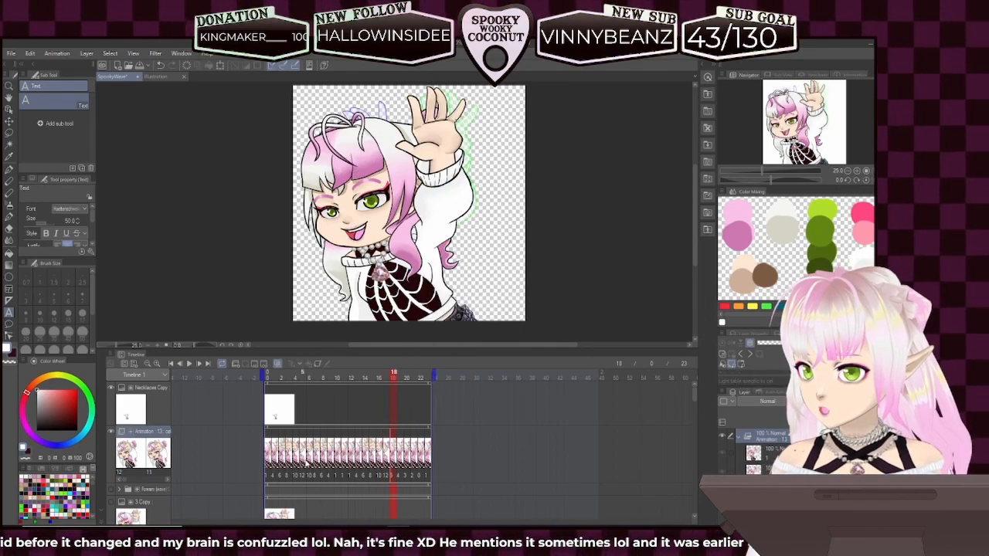
# - Assign cel 12 to frame 6 and cel 10 to frame 7 of the Animation track
pyautogui.click(309, 463)
pyautogui.rightClick(309, 463)
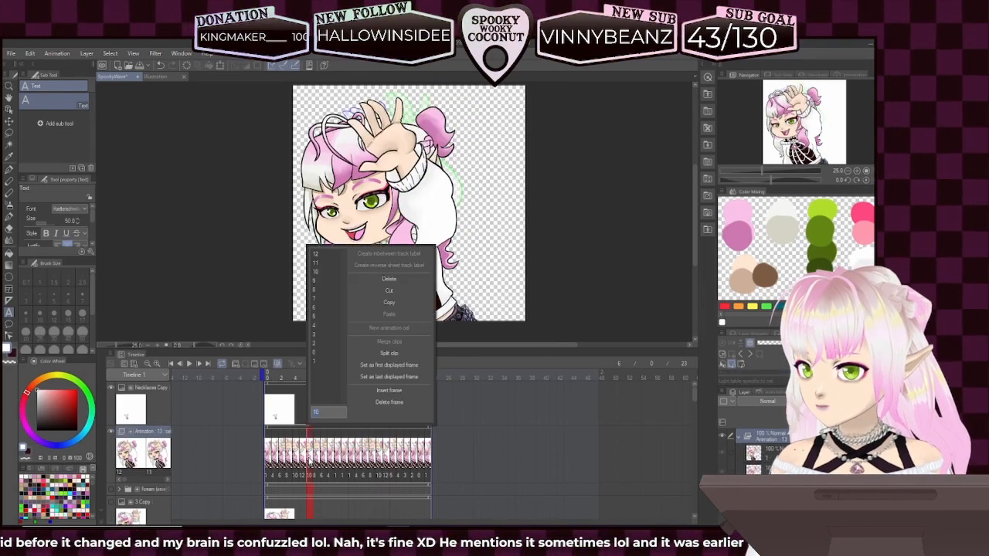
pyautogui.click(323, 264)
pyautogui.click(317, 463)
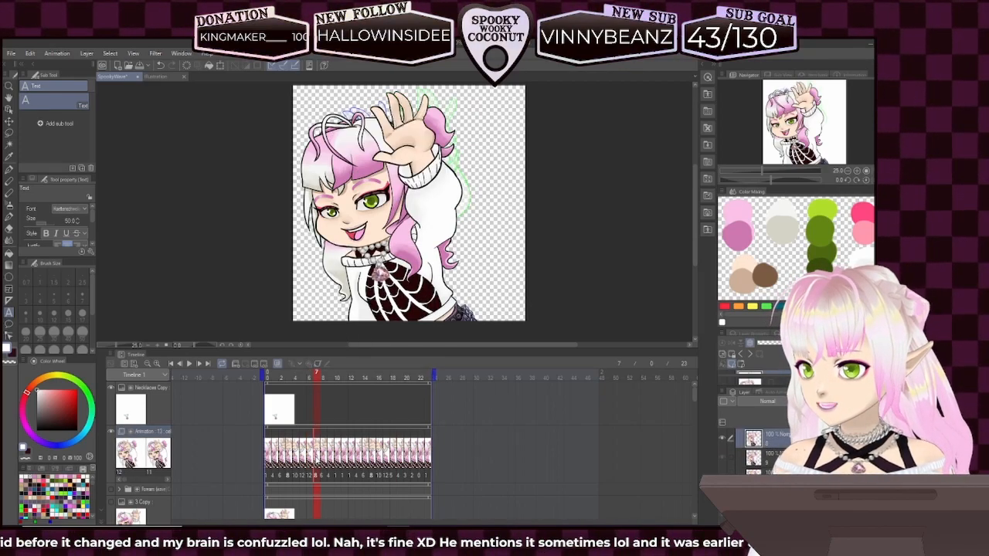
pyautogui.rightClick(316, 463)
pyautogui.click(333, 266)
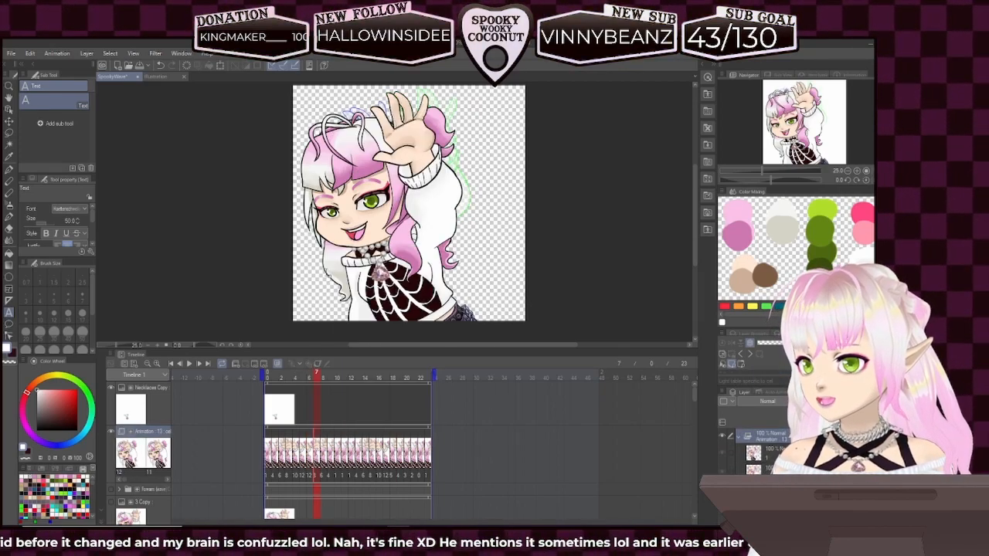
# - Assign cel 8 to frame 8 of the Animation track and check the cel at frame 9
pyautogui.click(323, 464)
pyautogui.rightClick(323, 464)
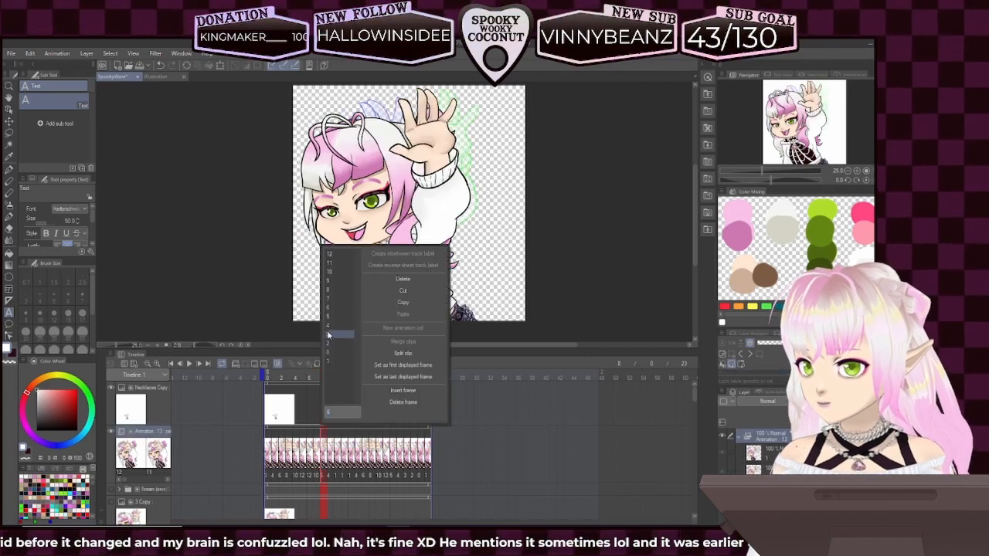
pyautogui.click(340, 293)
pyautogui.click(330, 464)
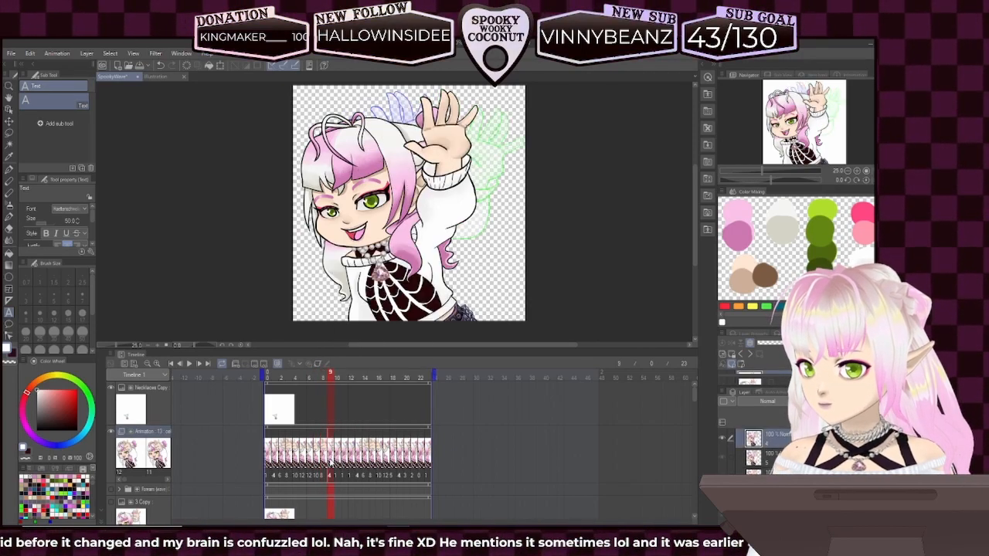
# - Assign cel 6 to frame 9 and cel 4 to frame 10 of the Animation track, and check the cel at frame 12
pyautogui.rightClick(330, 464)
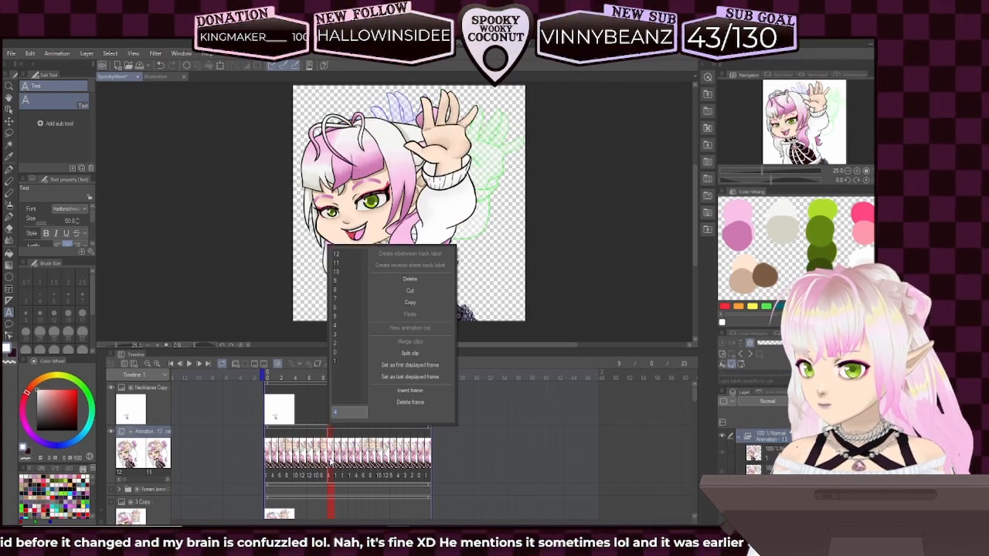
pyautogui.click(336, 317)
pyautogui.click(338, 462)
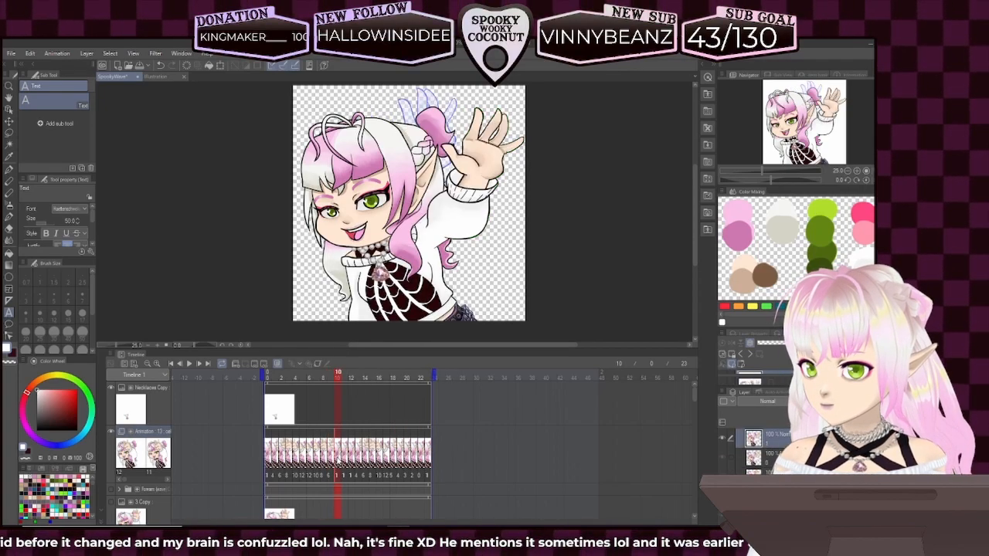
pyautogui.rightClick(338, 462)
pyautogui.click(348, 326)
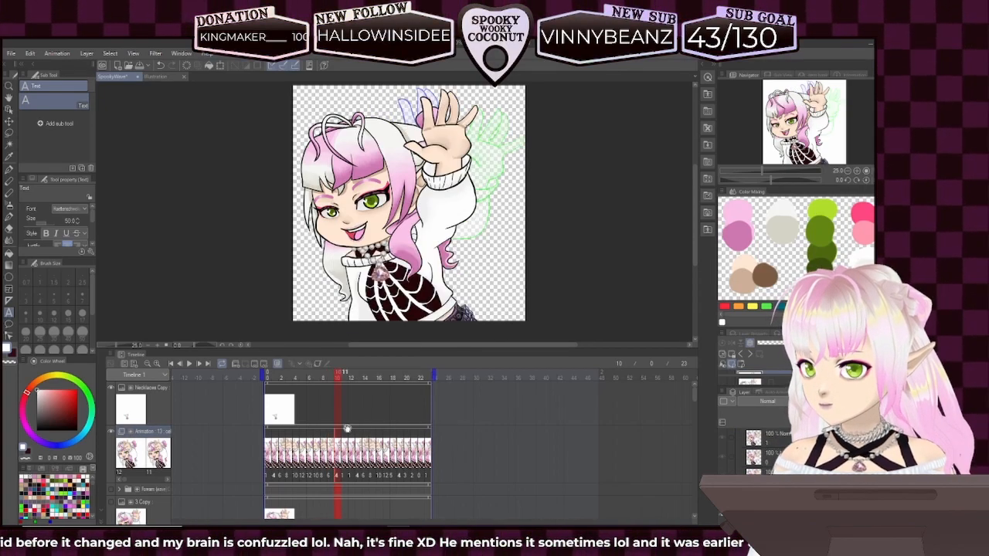
pyautogui.click(350, 461)
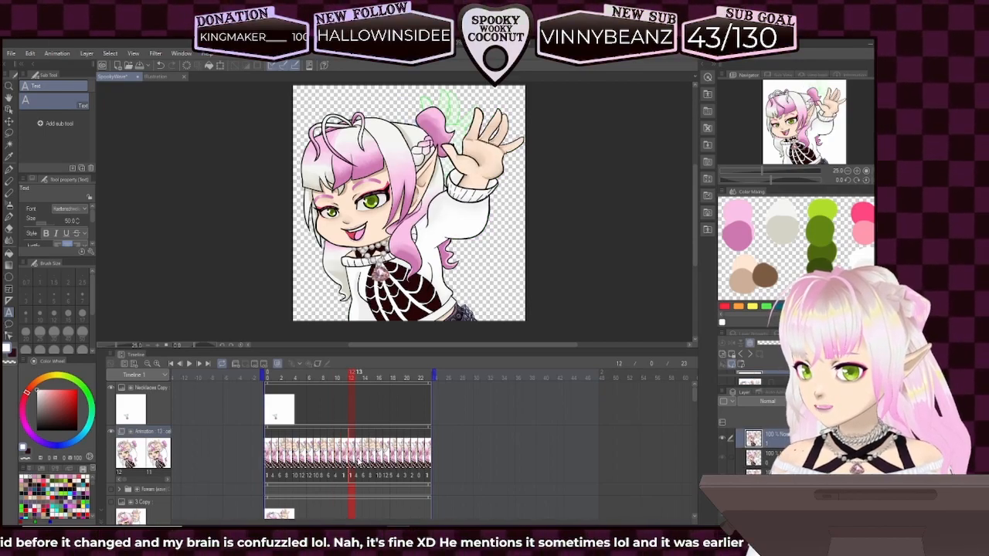
# - Assign cel 12 to frame 18 and cel 10 to frame 19 of the Animation track
pyautogui.click(392, 462)
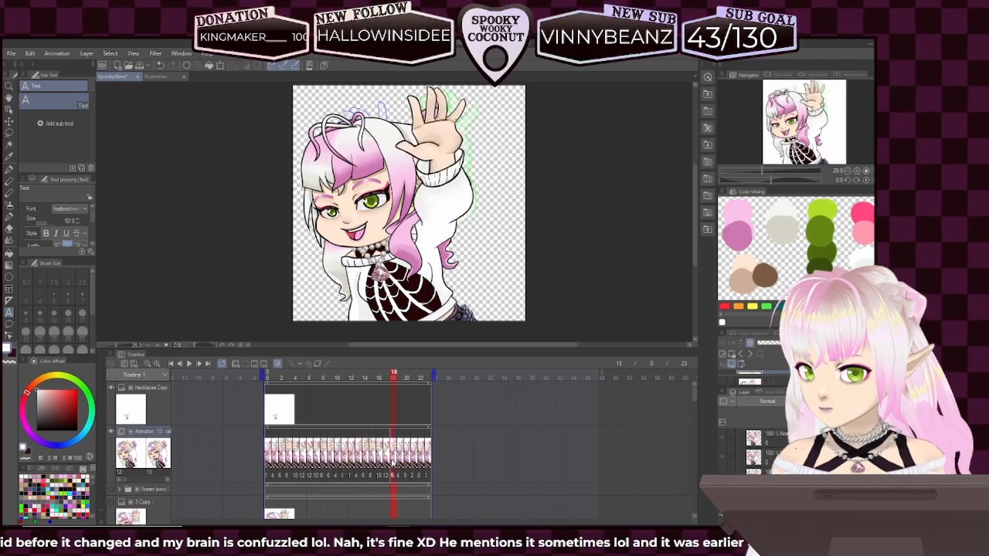
pyautogui.rightClick(392, 462)
pyautogui.click(405, 255)
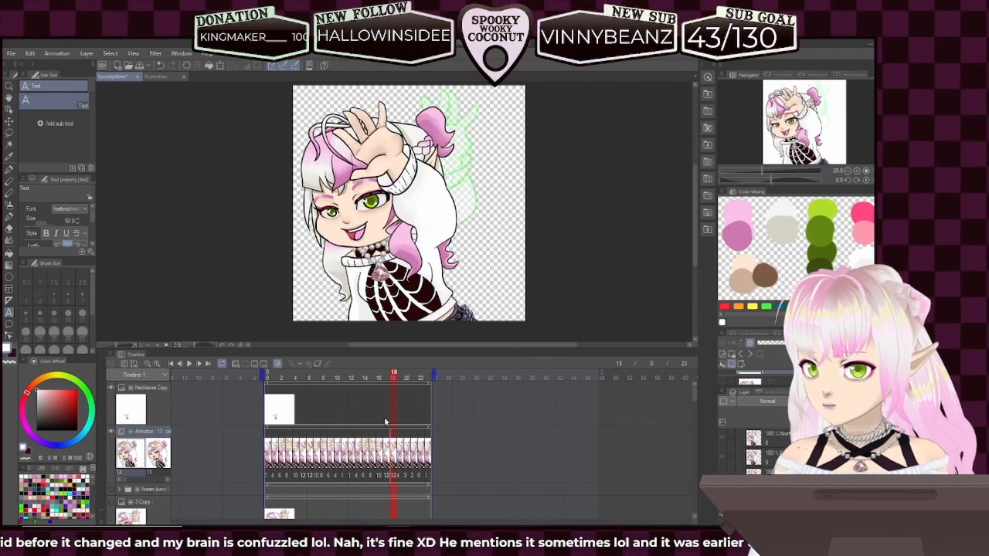
pyautogui.click(401, 462)
pyautogui.rightClick(400, 462)
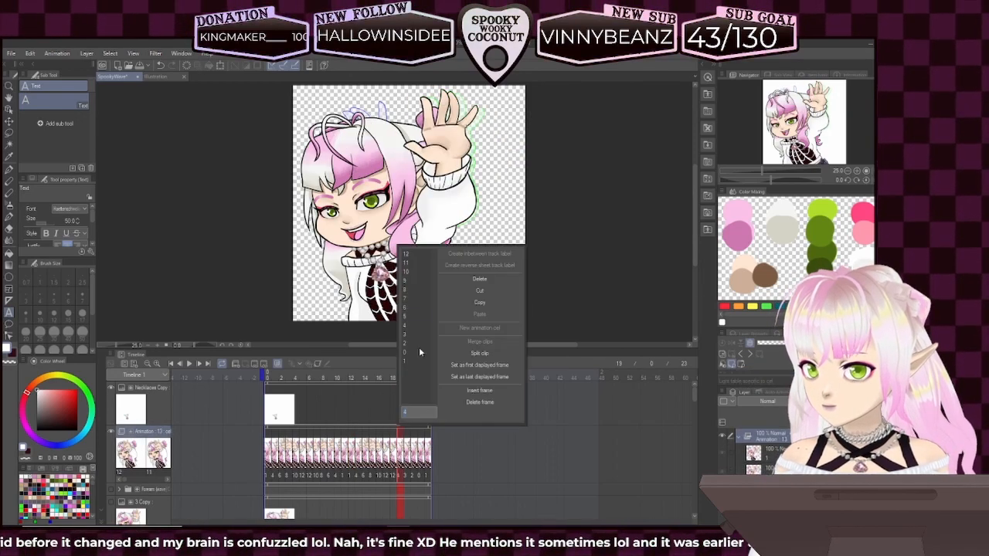
pyautogui.click(413, 267)
pyautogui.rightClick(400, 462)
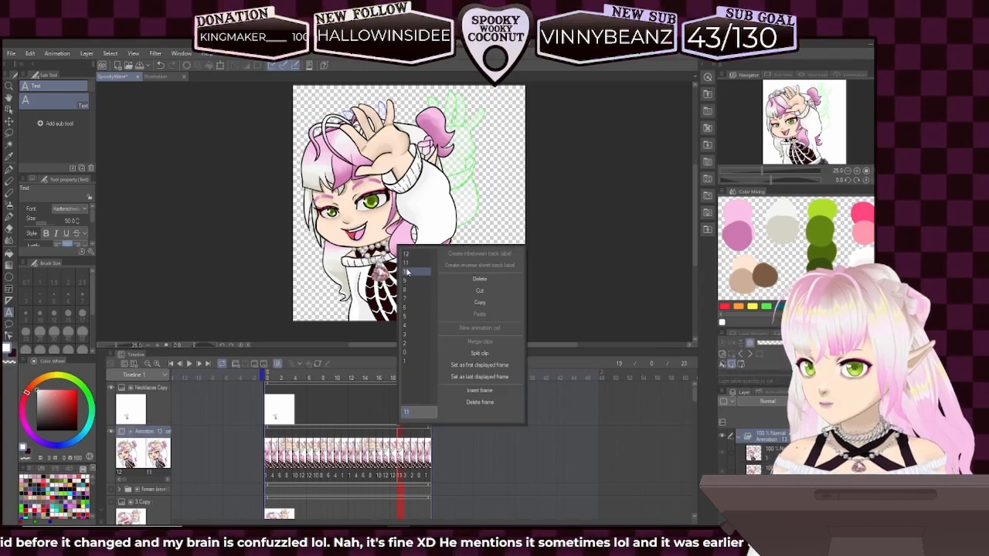
pyautogui.click(415, 278)
# - Assign cel 8 to frame 20 and cel 6 to frame 21 of the Animation track
pyautogui.click(407, 463)
pyautogui.rightClick(408, 462)
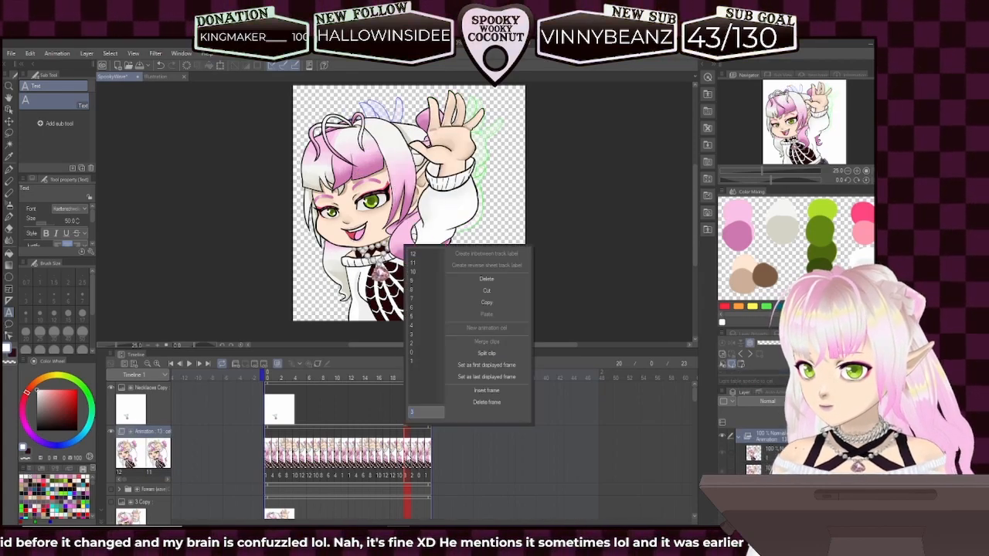
pyautogui.click(413, 290)
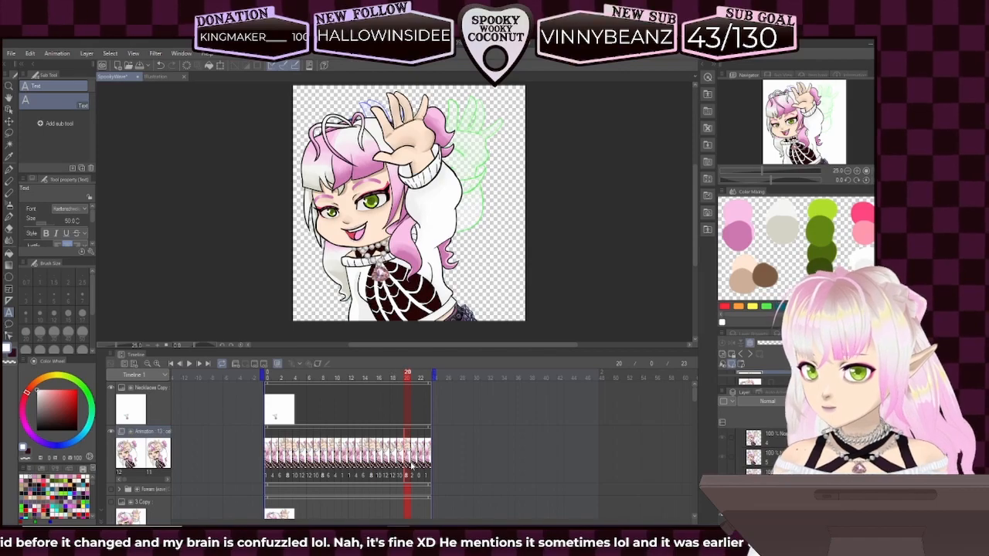
pyautogui.click(414, 462)
pyautogui.rightClick(415, 462)
pyautogui.click(430, 313)
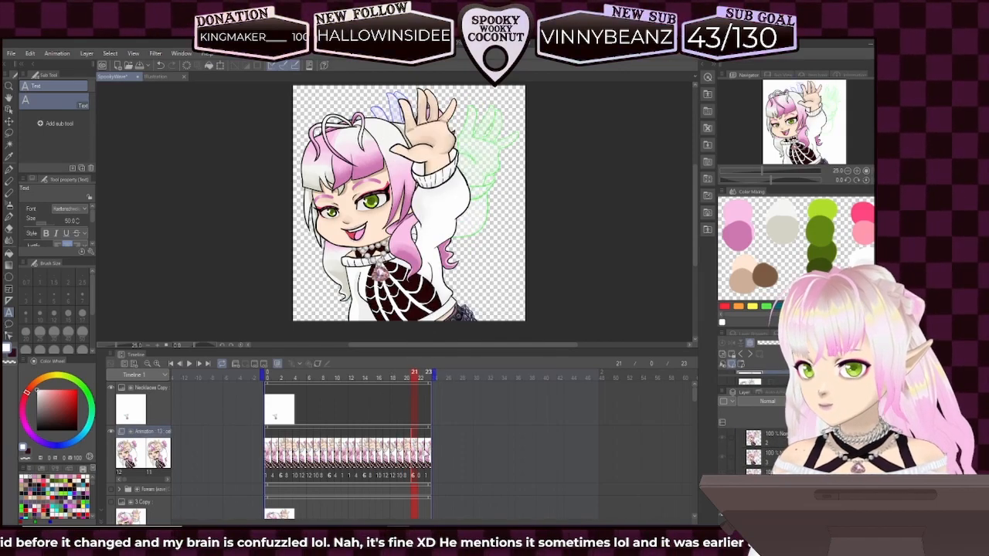
# - Assign cel 4 to frame 22 of the Animation track and play back the retimed wave
pyautogui.click(421, 462)
pyautogui.rightClick(421, 463)
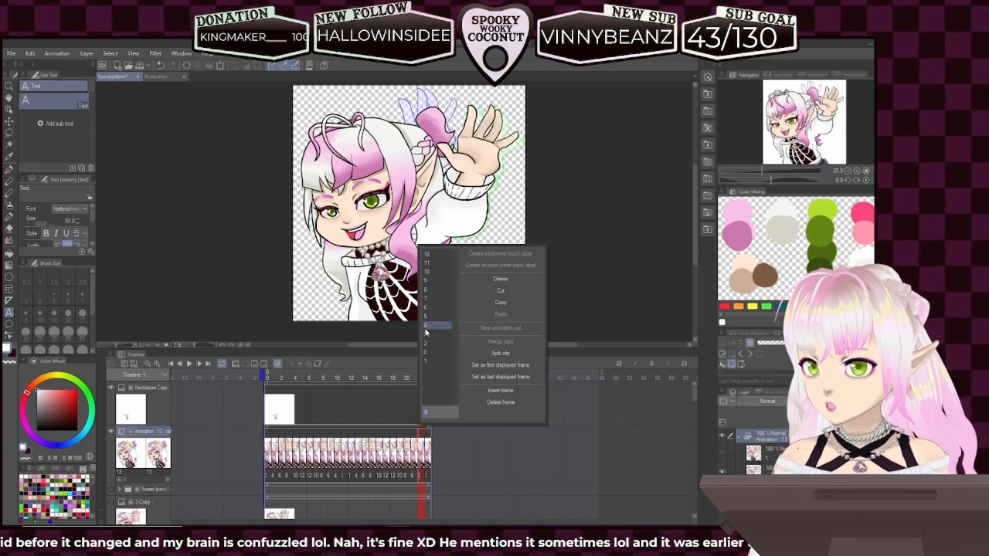
pyautogui.click(425, 329)
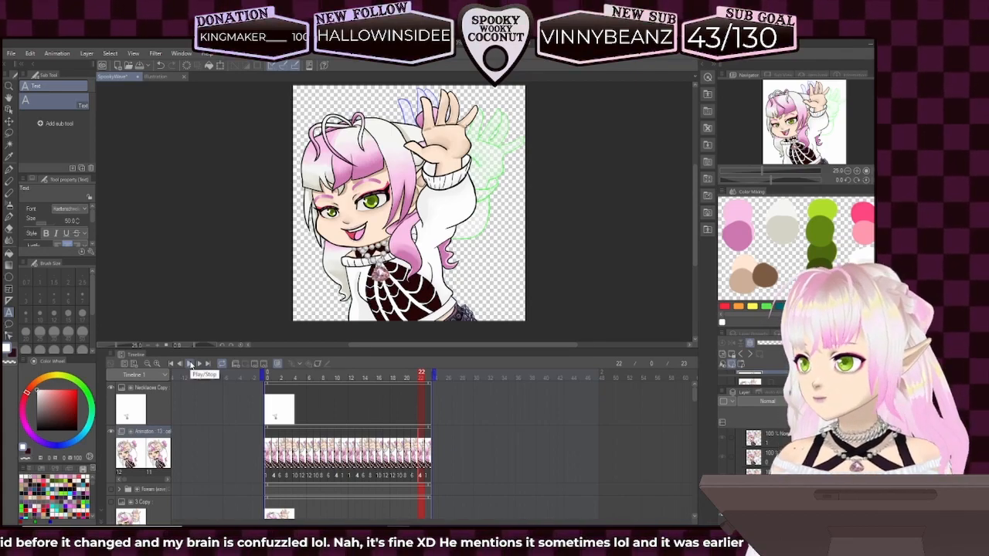
pyautogui.click(190, 365)
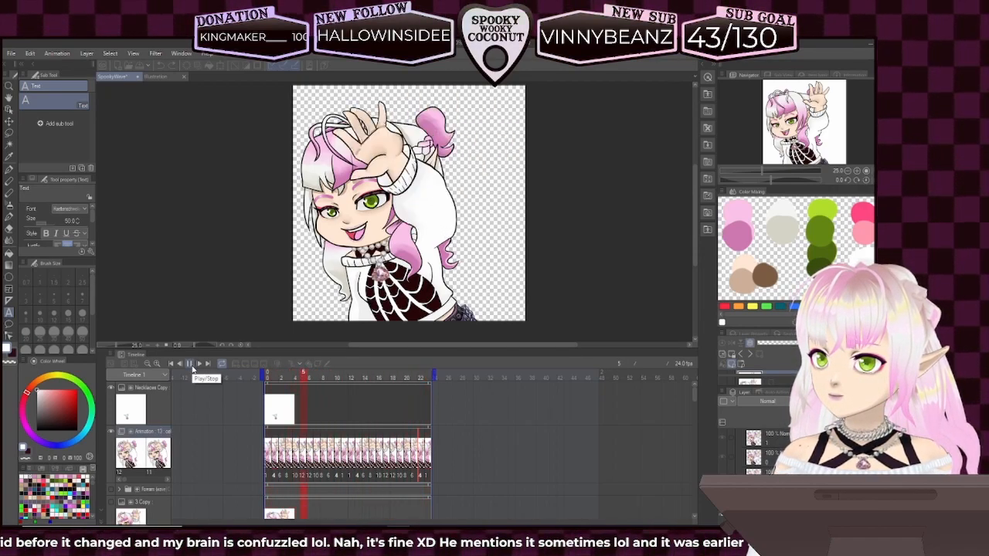
pyautogui.click(190, 363)
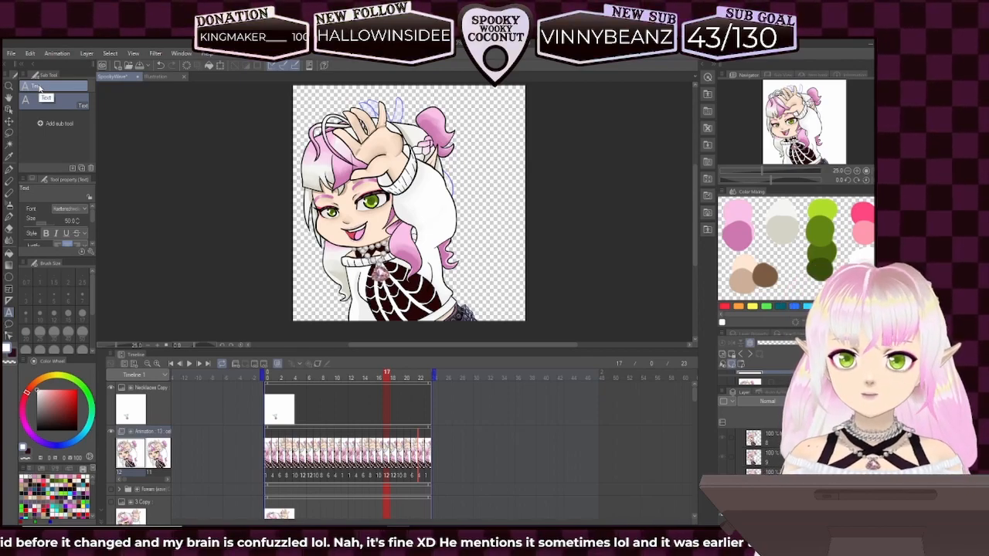
# - Export the animation as a PNG image sequence named Timeline 1 into the Emotes Animations folder
pyautogui.click(11, 54)
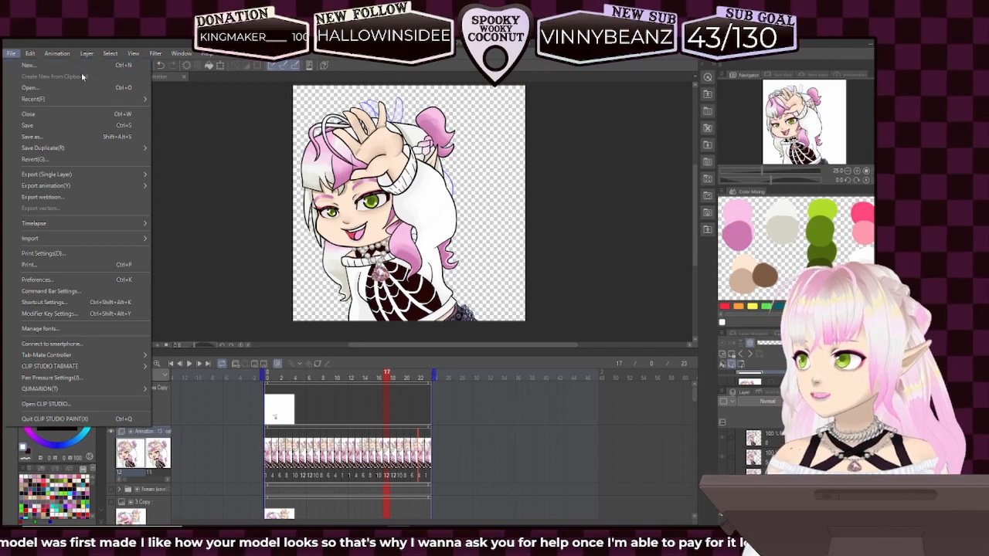
pyautogui.moveTo(79, 187)
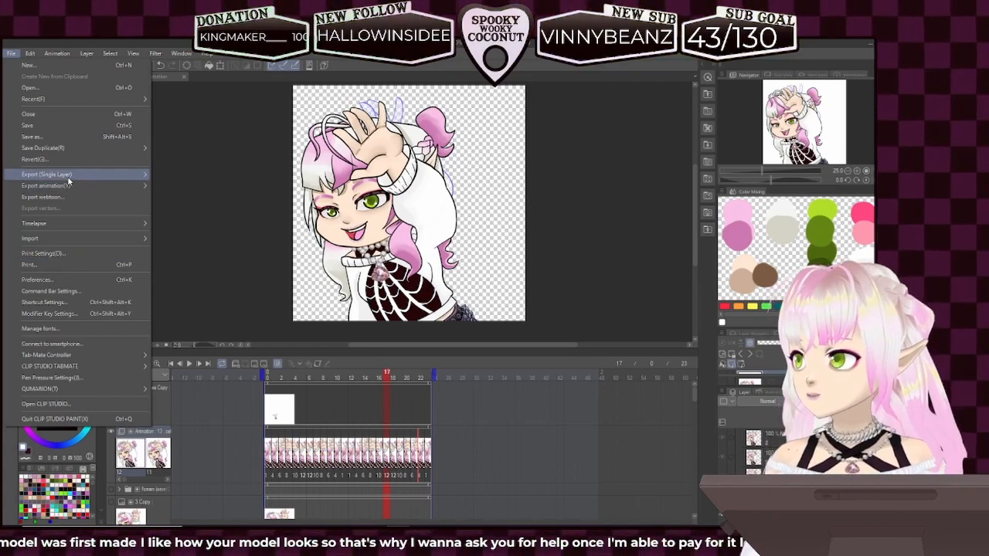
pyautogui.moveTo(68, 178)
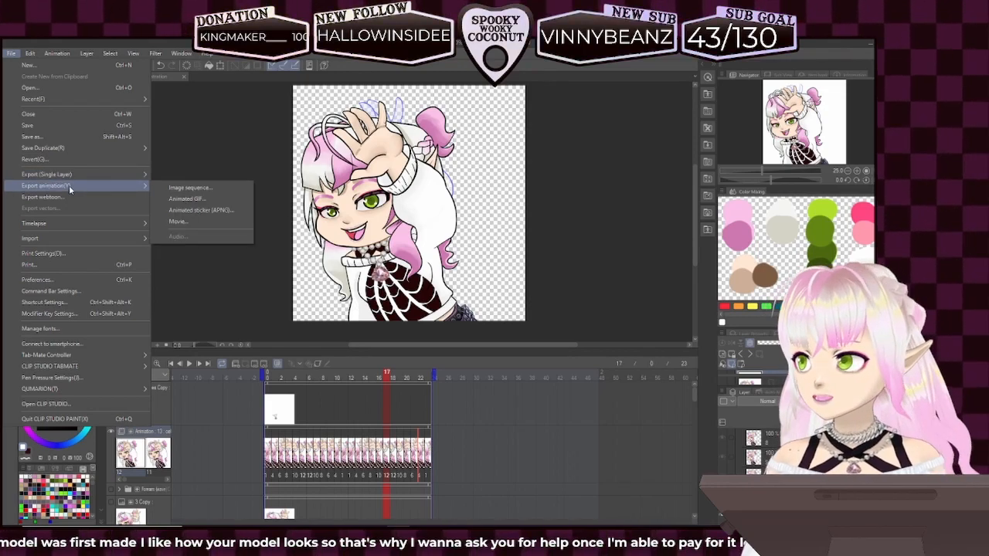
pyautogui.click(189, 187)
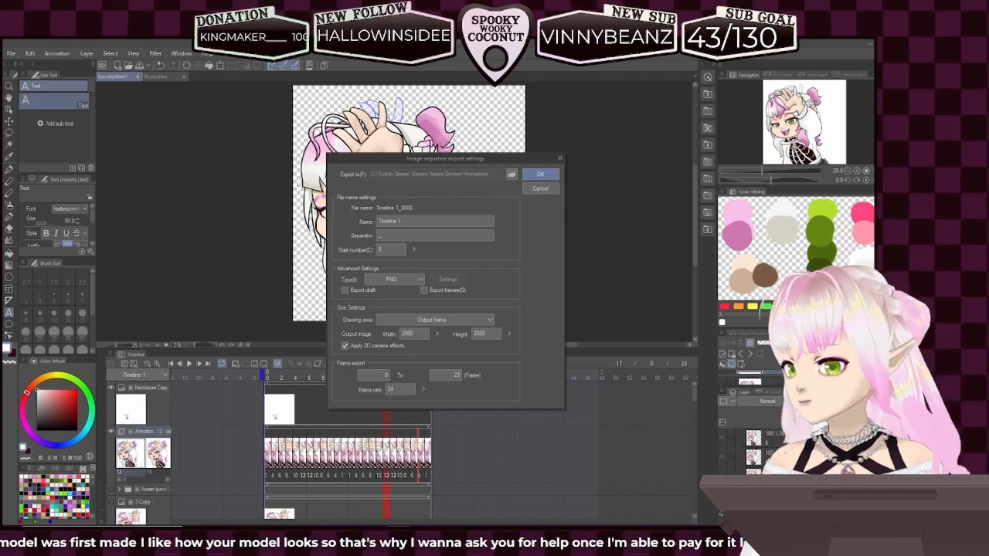
pyautogui.click(511, 175)
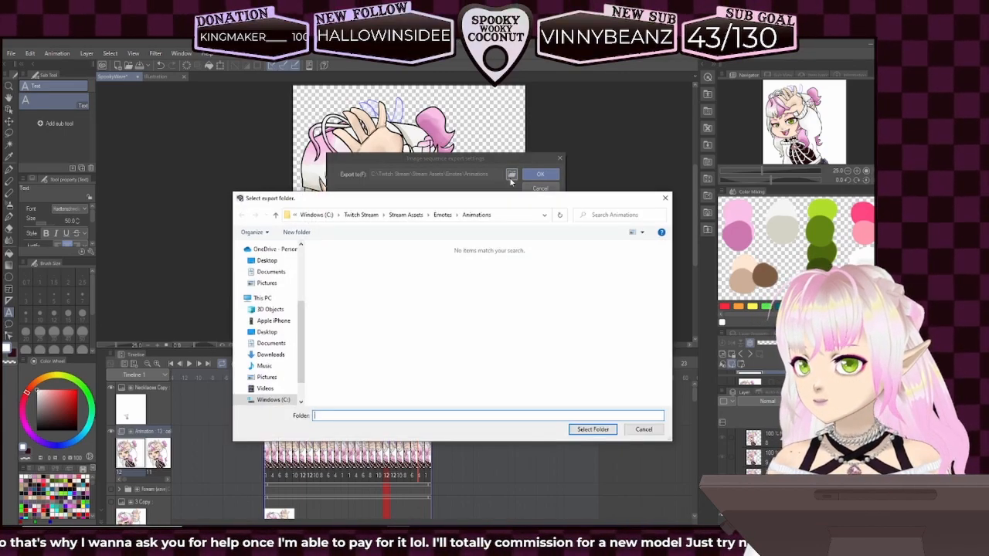
pyautogui.press('Return')
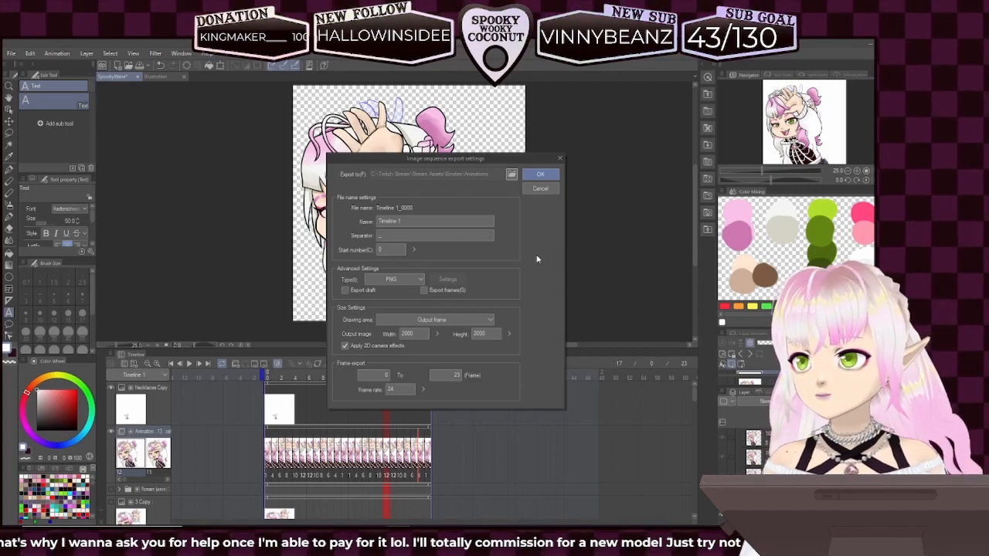
pyautogui.click(543, 176)
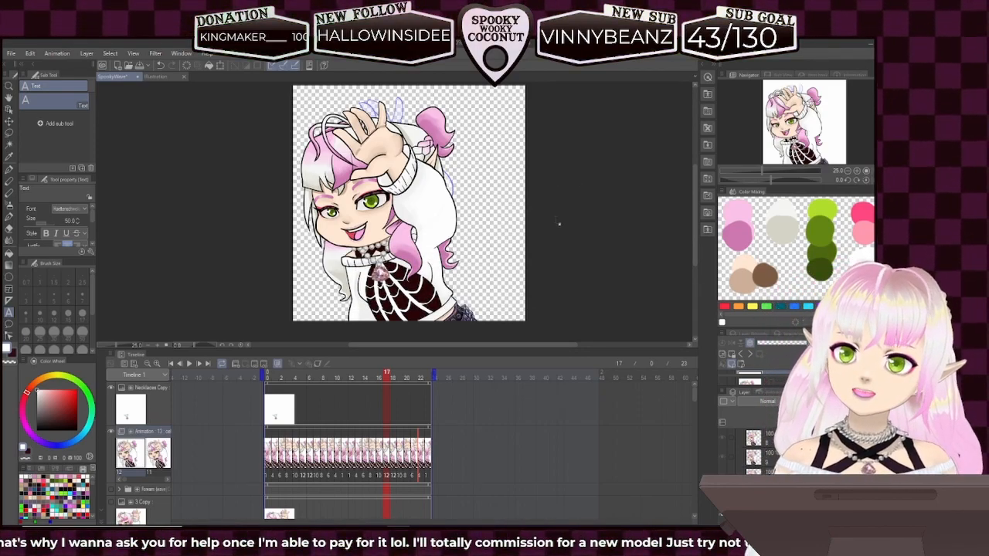
# - Search the computer for GIMP and launch GIMP 2.10.28
pyautogui.press('super')
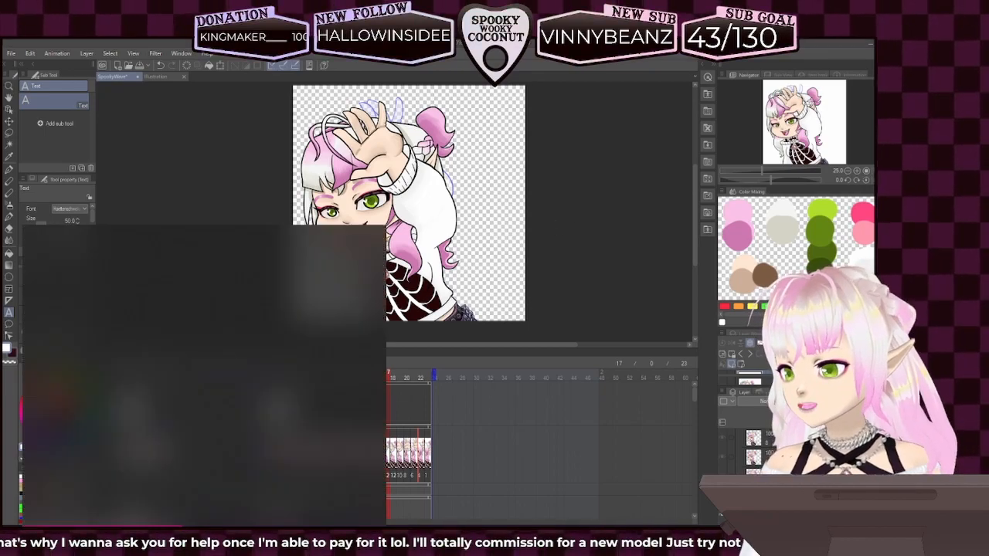
pyautogui.write('gift')
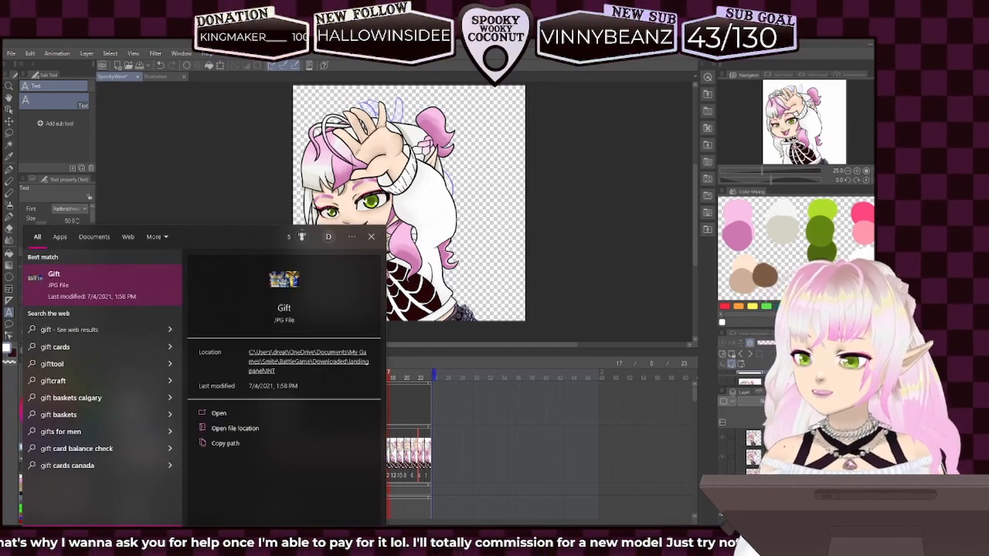
pyautogui.press('BackSpace')
pyautogui.press('BackSpace')
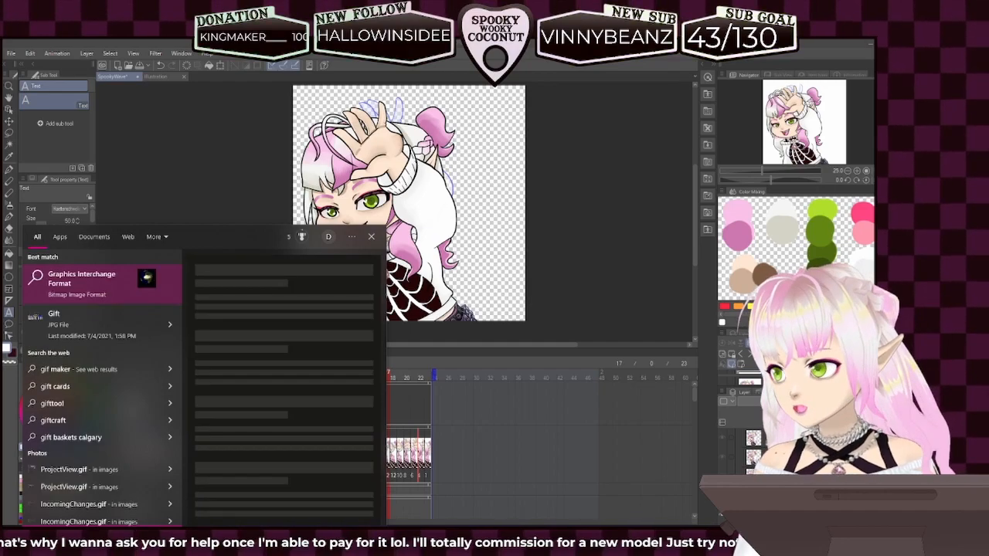
pyautogui.write('mp')
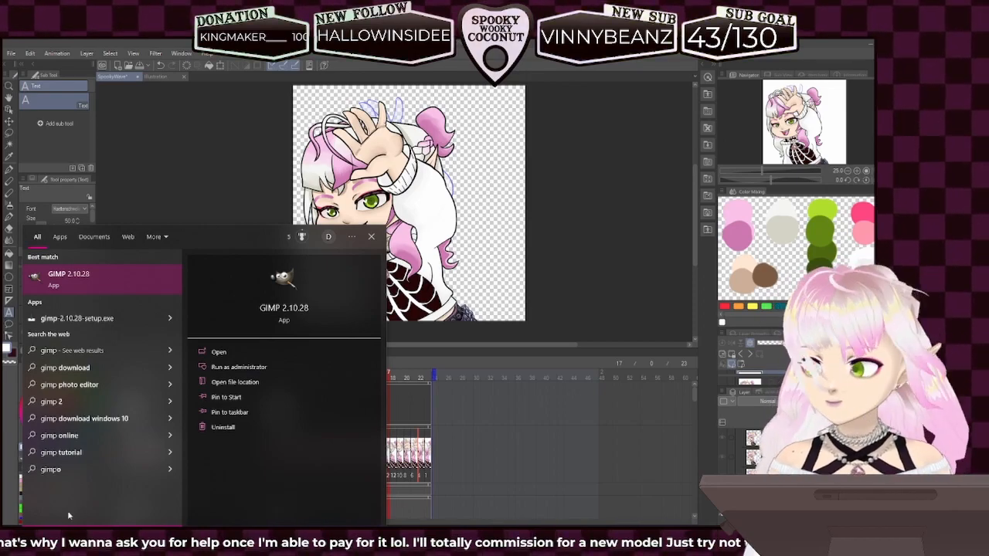
pyautogui.click(79, 284)
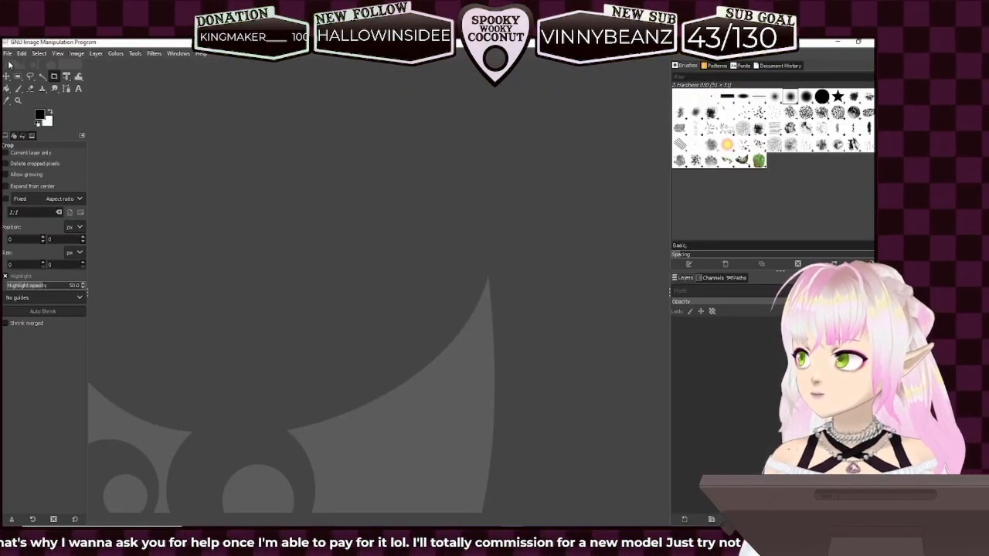
# - Open the exported frames Timeline 1_0000.png through Timeline 1_0023.png as layers of one image
pyautogui.click(7, 54)
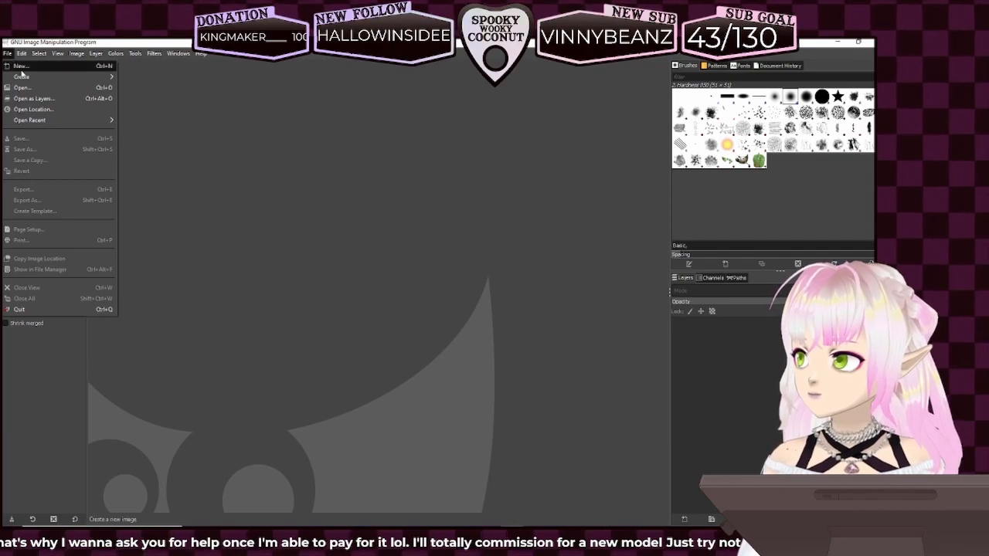
pyautogui.click(39, 98)
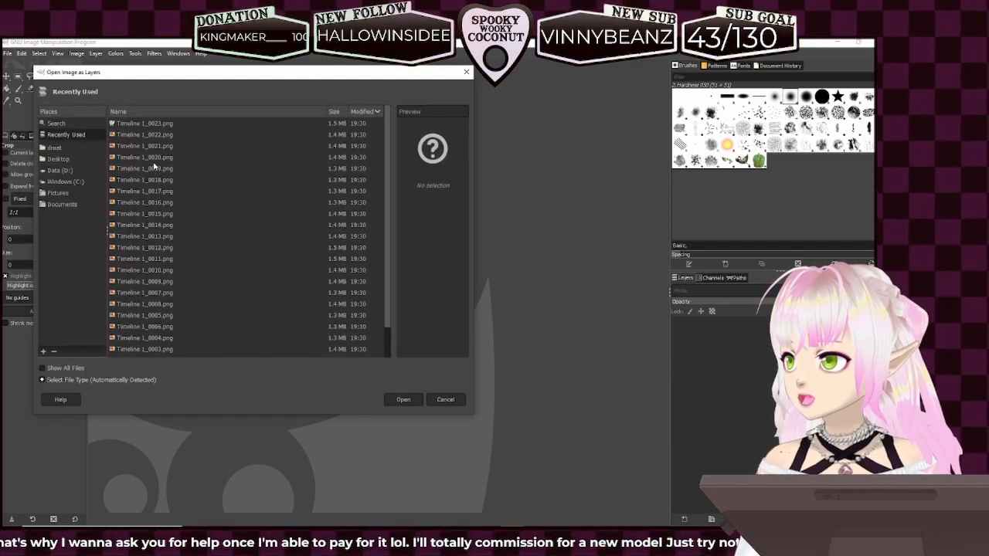
pyautogui.click(164, 125)
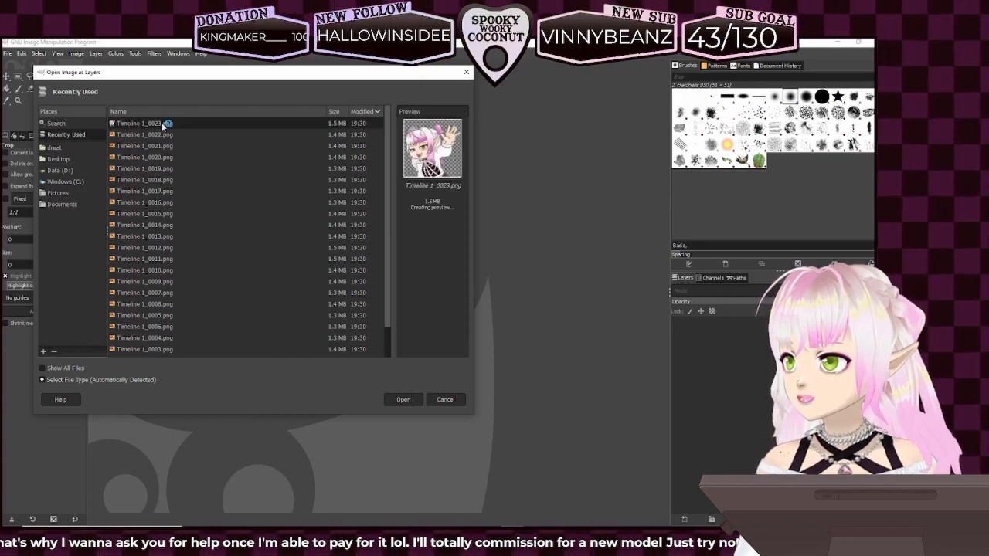
pyautogui.scroll(-2, 201, 200)
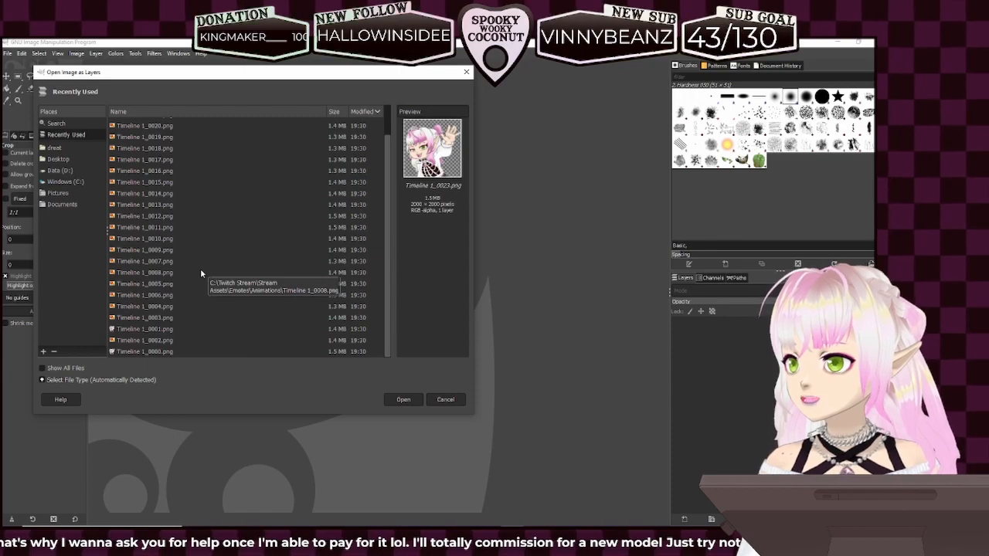
pyautogui.click(159, 353)
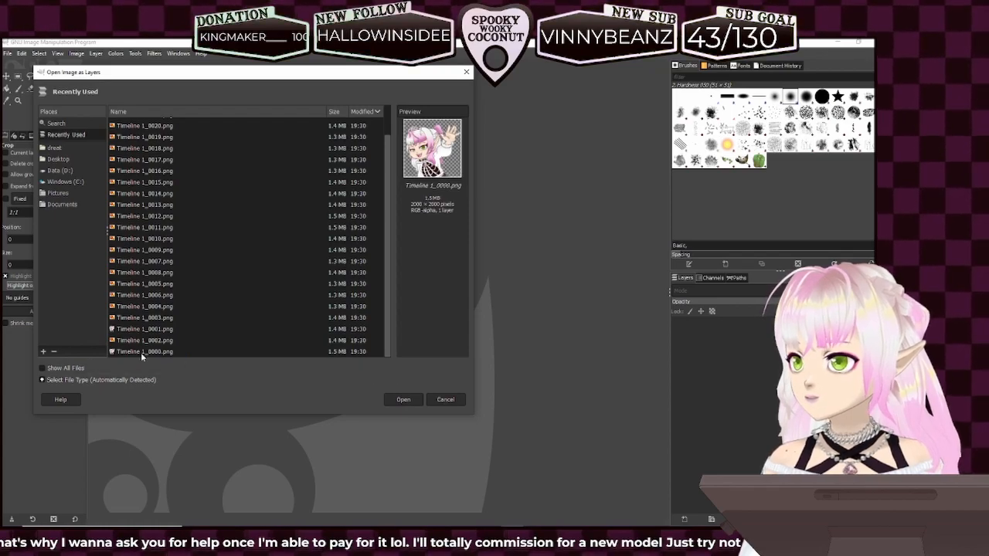
pyautogui.click(411, 406)
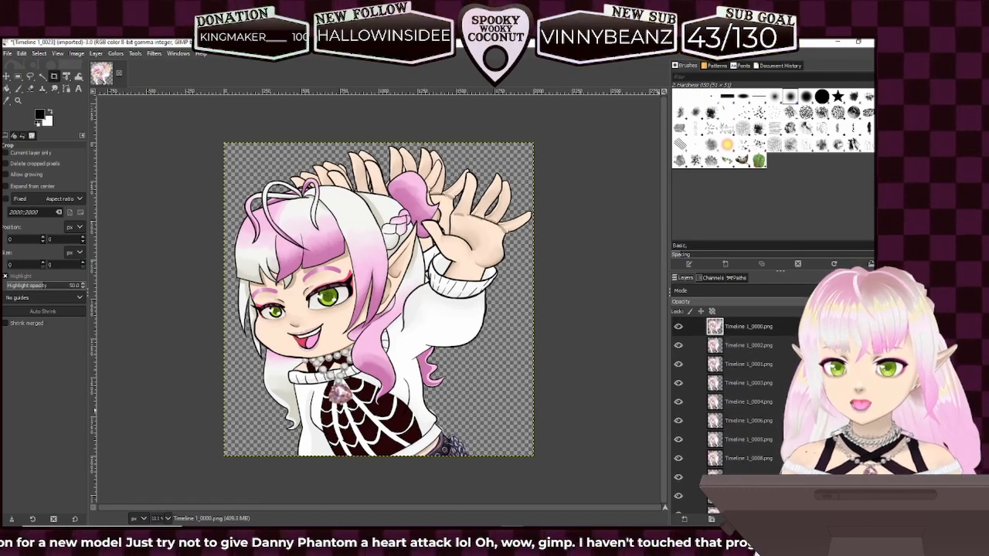
# - Put the imported frame layers into ascending numeric order, moving frames 0001, 0005, 0007 and 0009 into place
pyautogui.moveTo(744, 371); pyautogui.dragTo(752, 343)
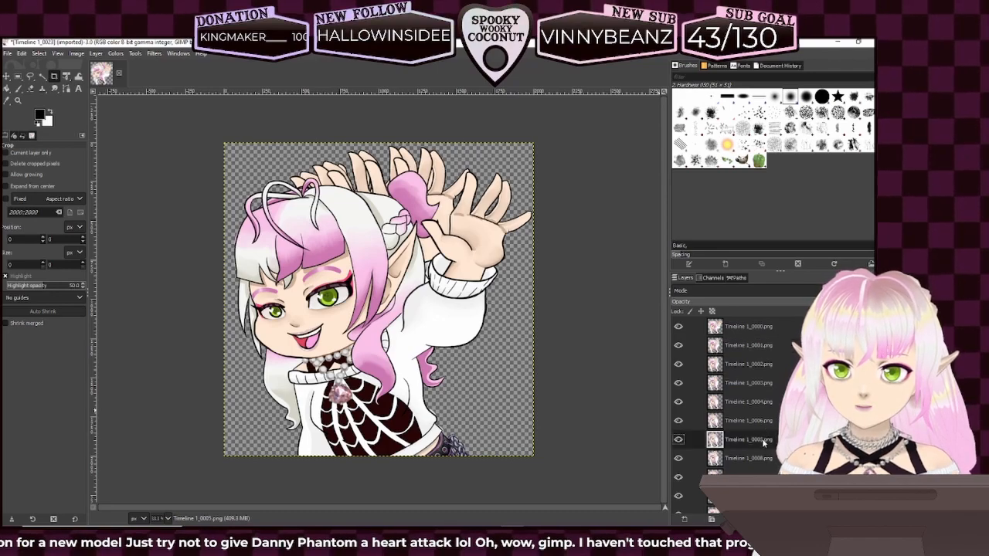
pyautogui.moveTo(765, 439); pyautogui.dragTo(762, 426)
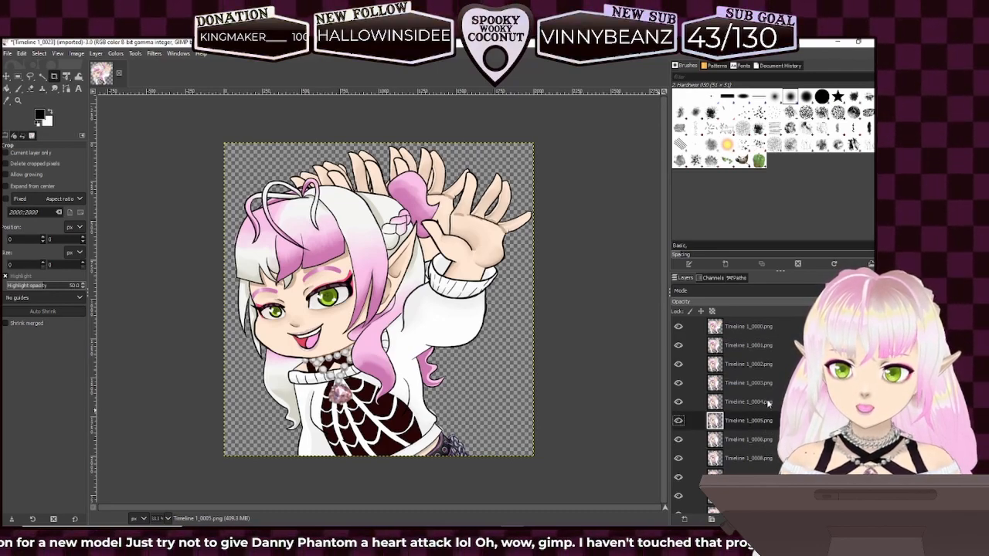
pyautogui.moveTo(762, 476); pyautogui.dragTo(765, 456)
pyautogui.scroll(-3, 742, 401)
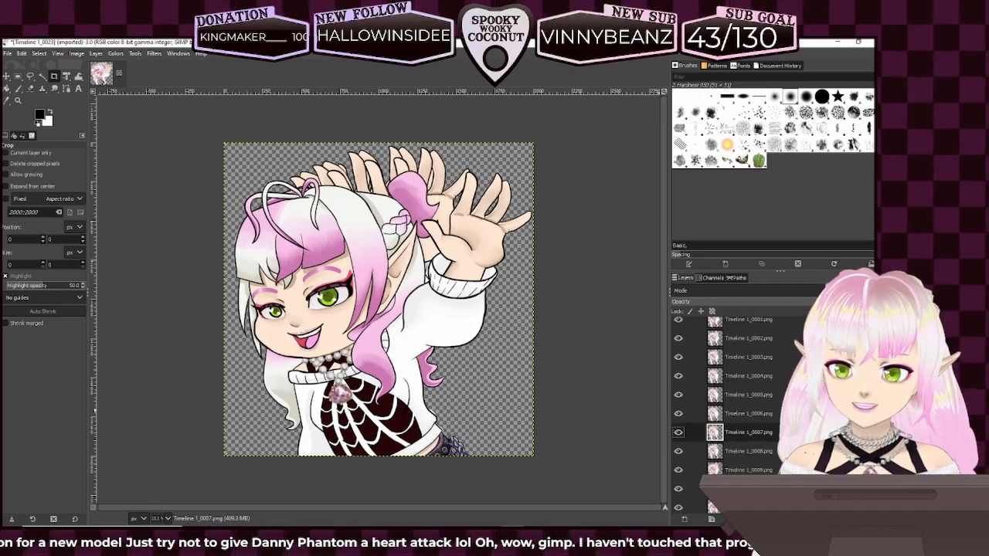
pyautogui.click(765, 391)
pyautogui.scroll(-2, 773, 417)
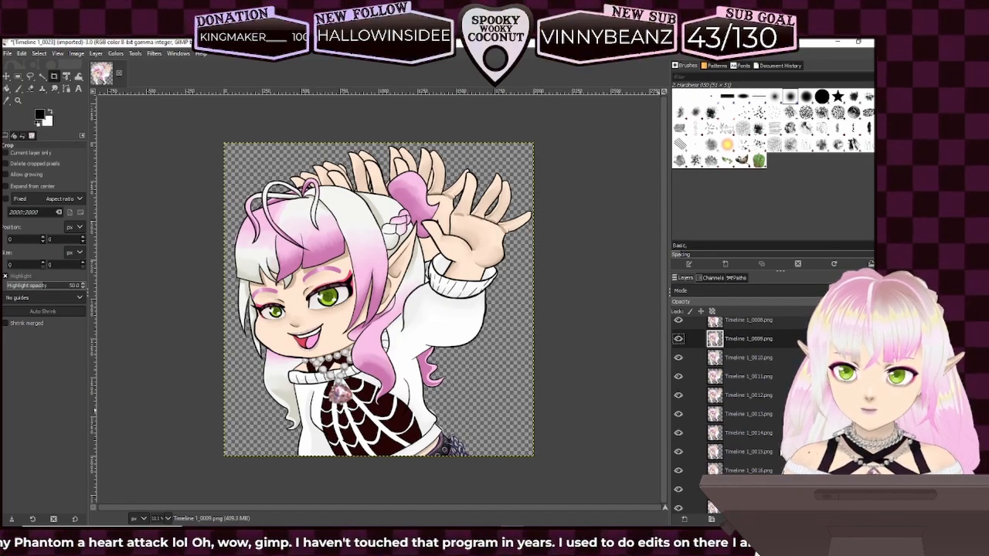
pyautogui.scroll(-4, 742, 394)
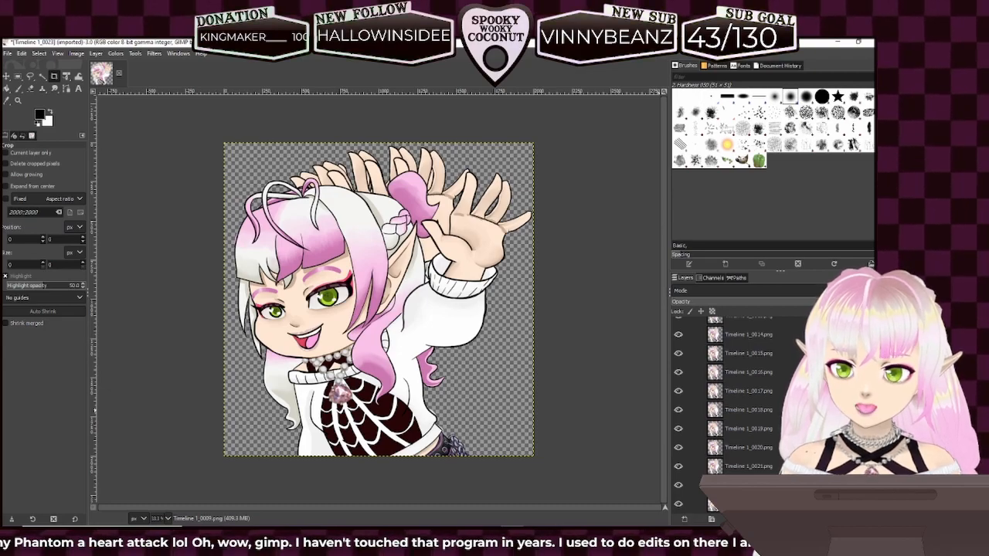
pyautogui.scroll(8, 742, 395)
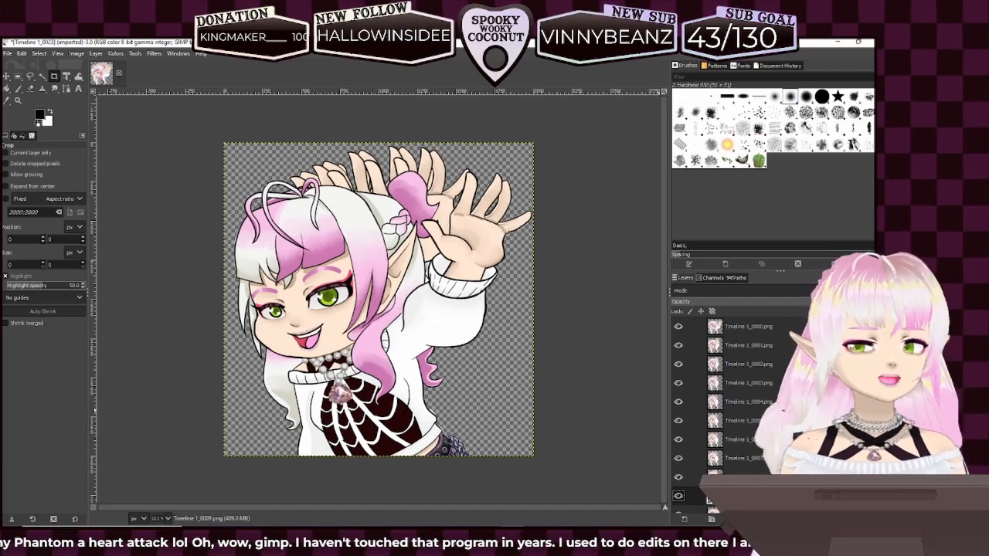
pyautogui.click(8, 53)
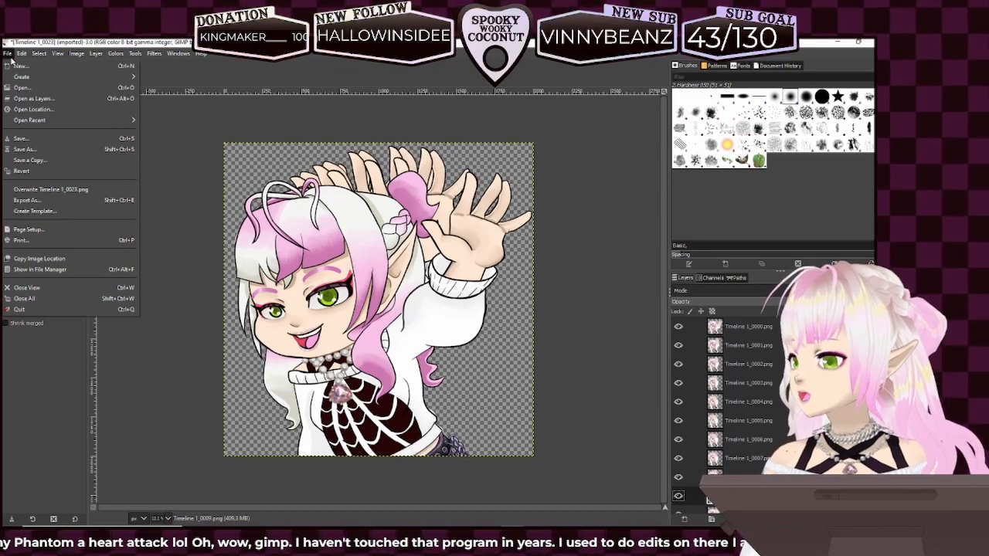
pyautogui.click(41, 202)
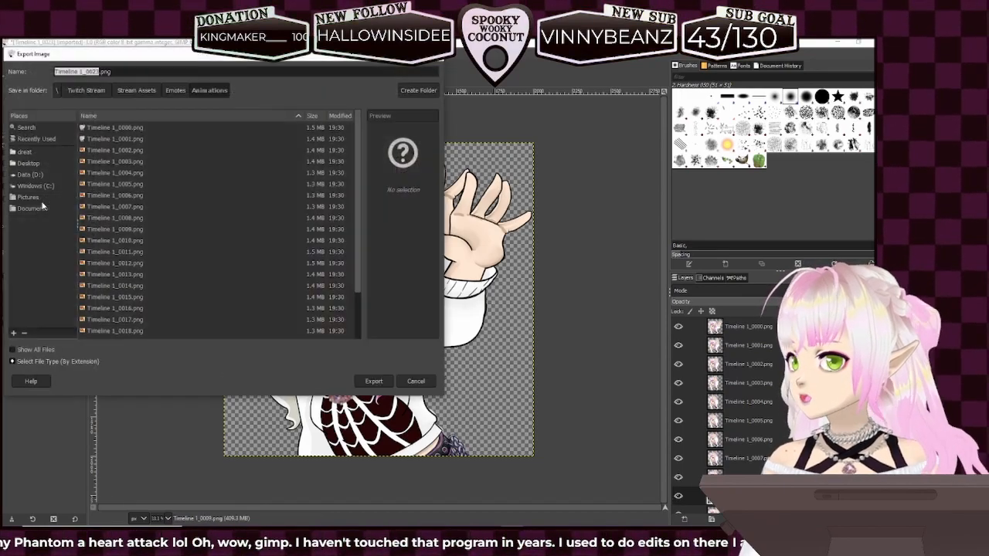
pyautogui.click(14, 361)
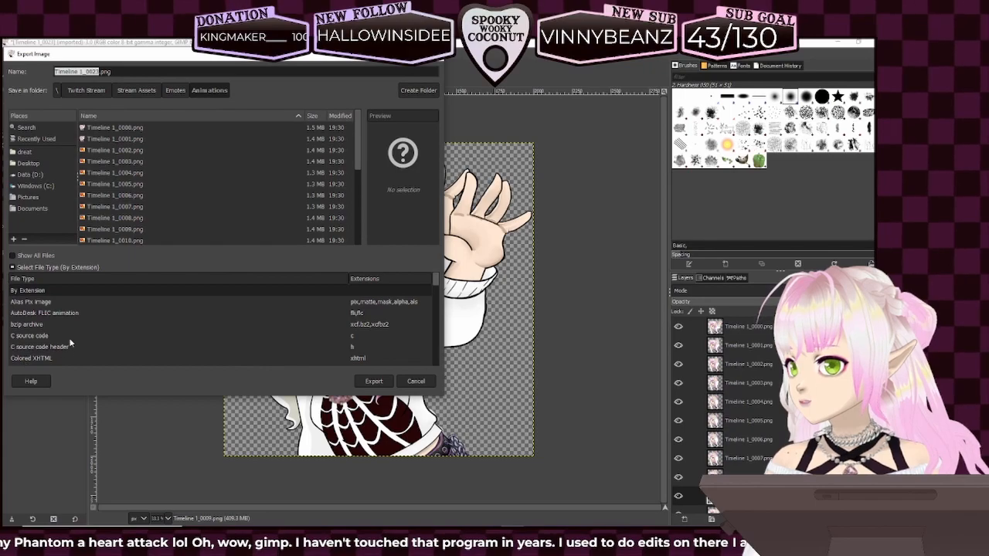
pyautogui.scroll(-2, 67, 311)
pyautogui.click(35, 329)
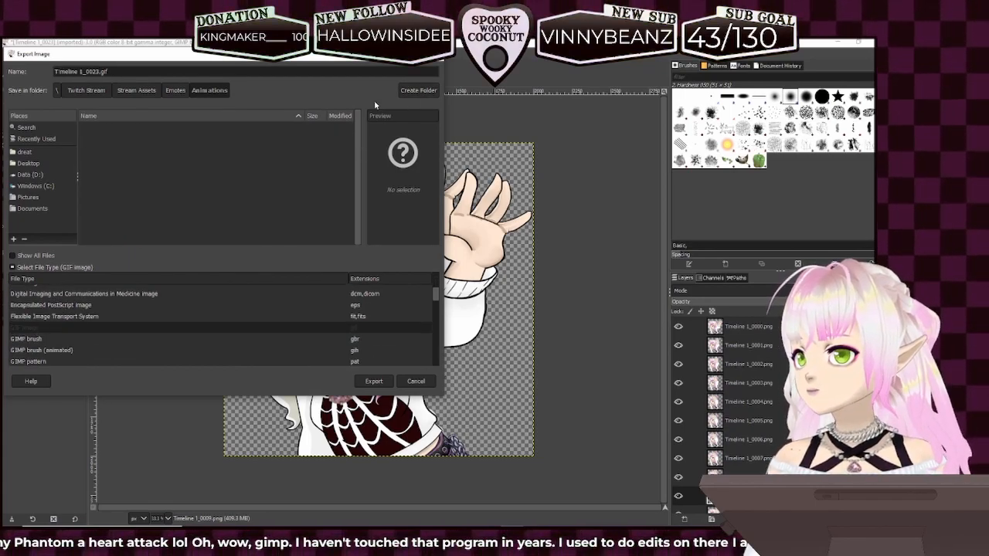
pyautogui.moveTo(113, 72); pyautogui.dragTo(11, 75)
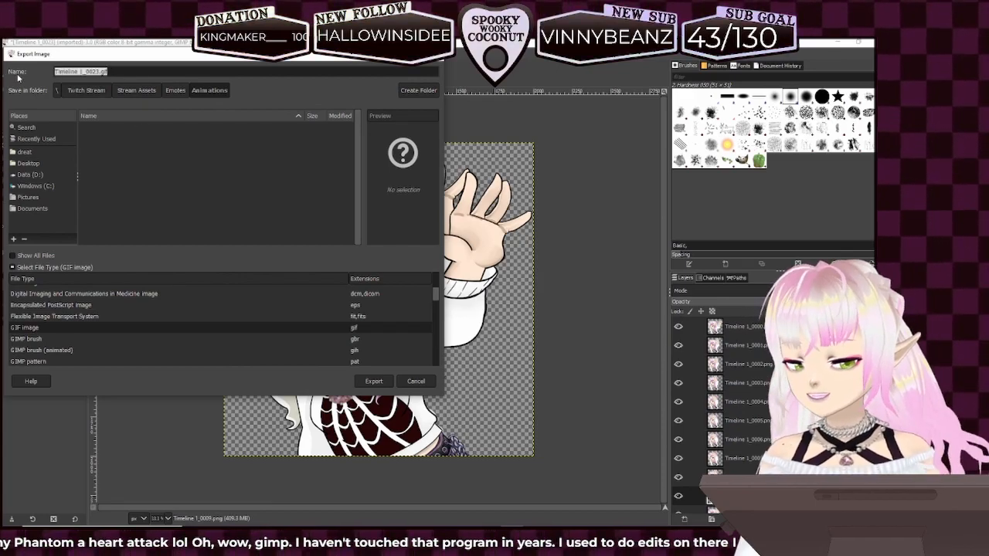
pyautogui.write('SpookyWaveFinal')
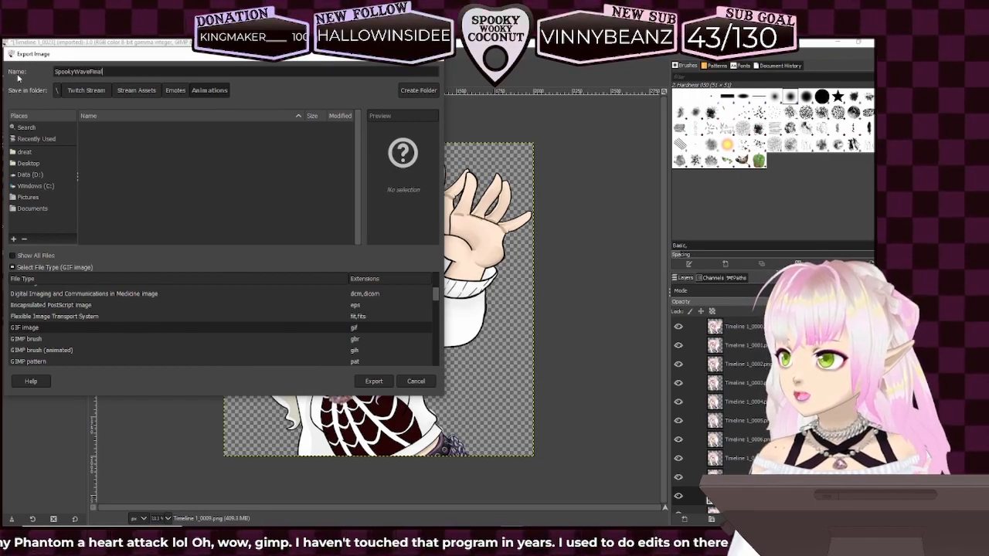
pyautogui.write('e')
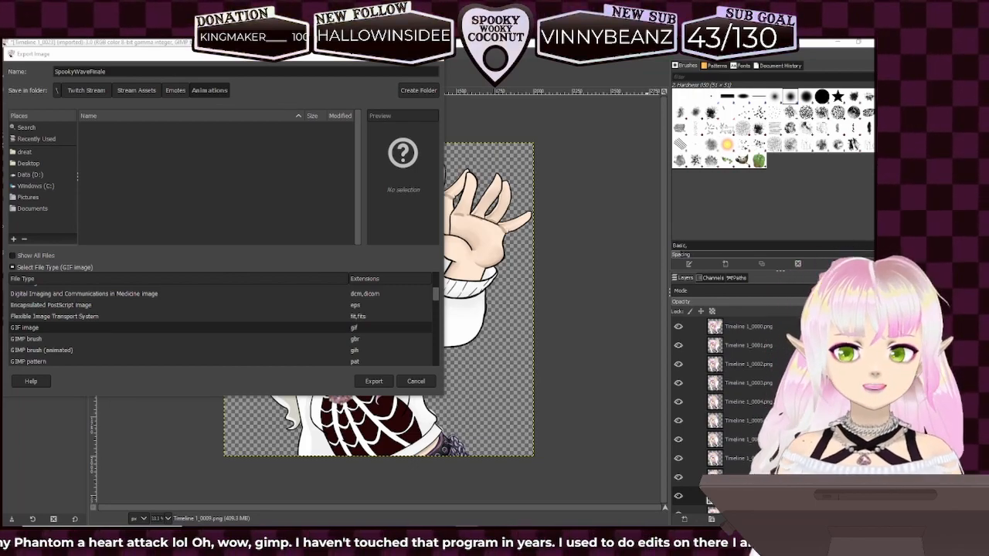
pyautogui.moveTo(195, 58); pyautogui.dragTo(208, 81)
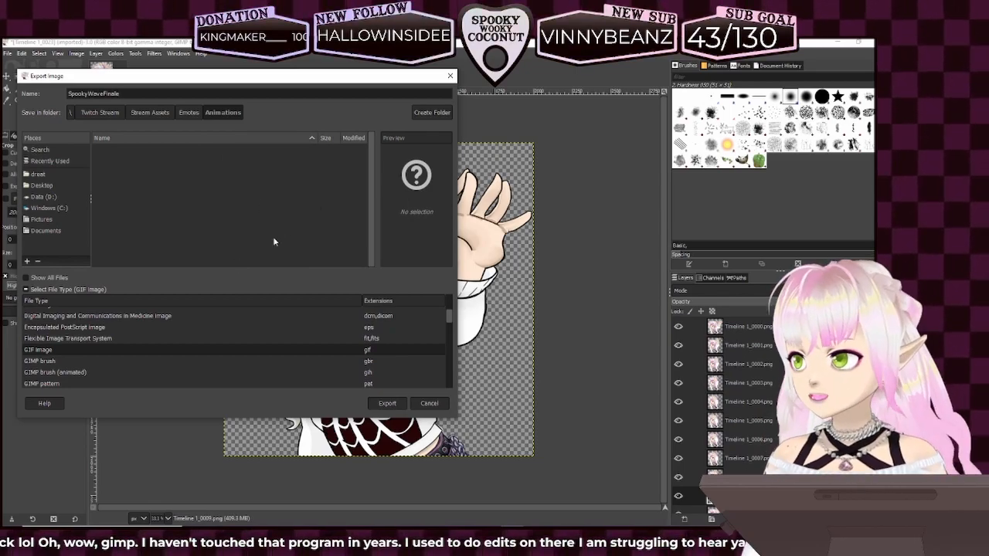
pyautogui.click(450, 77)
# - Quit GIMP, discarding the unsaved layered image, and return to Clip Studio Paint
pyautogui.click(870, 43)
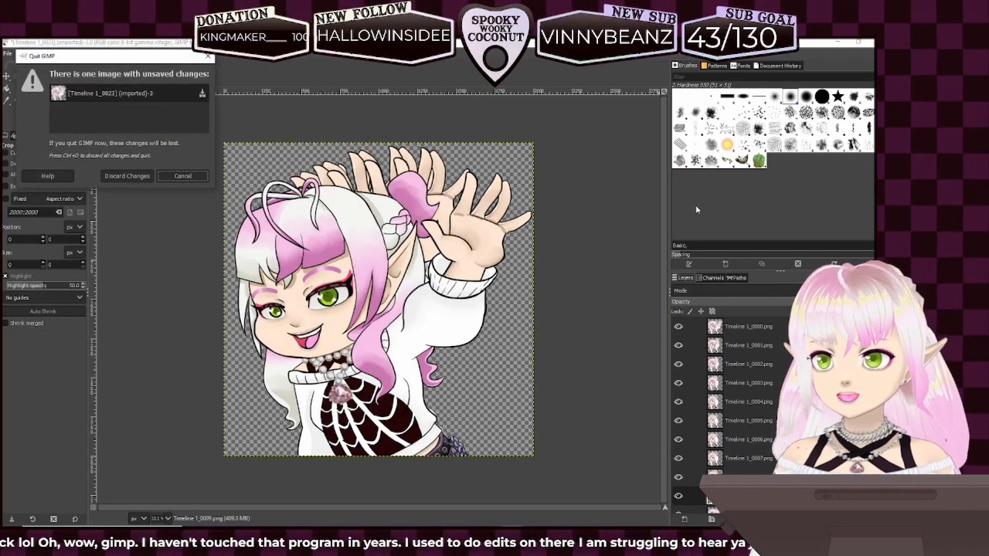
pyautogui.click(130, 176)
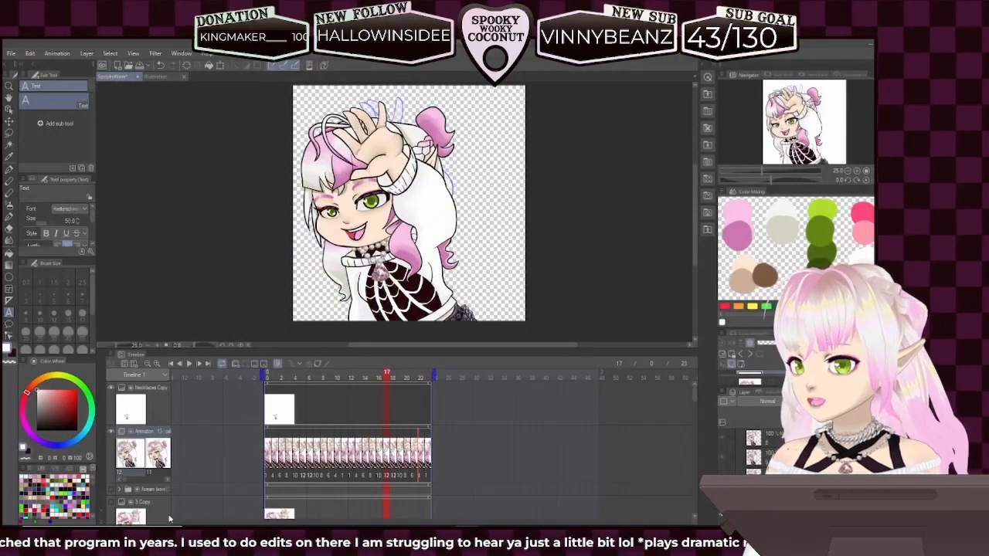
pyautogui.press('super+e')
pyautogui.moveTo(425, 211); pyautogui.dragTo(618, 265)
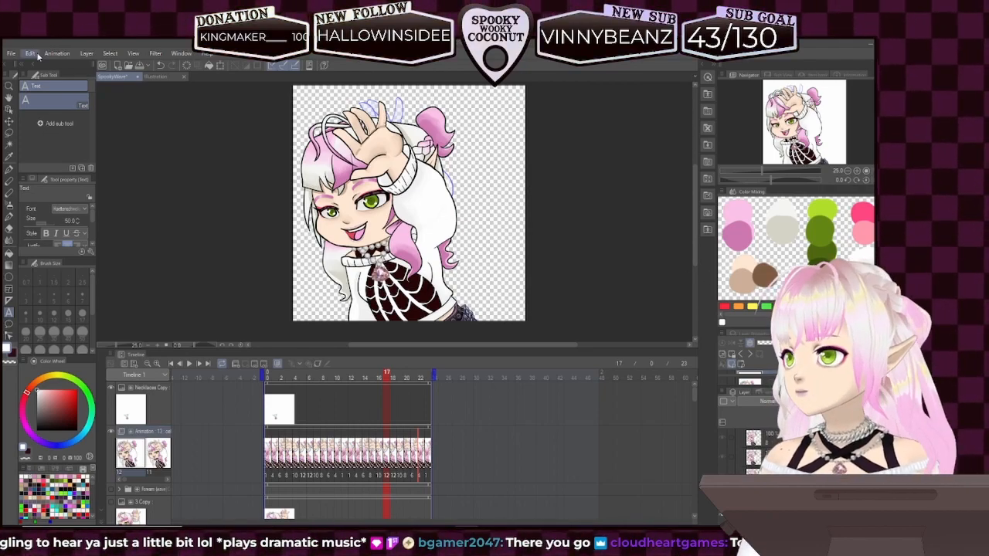
# - Save the SpookyWave project and change its image resolution to a width and height of 300 px
pyautogui.click(11, 52)
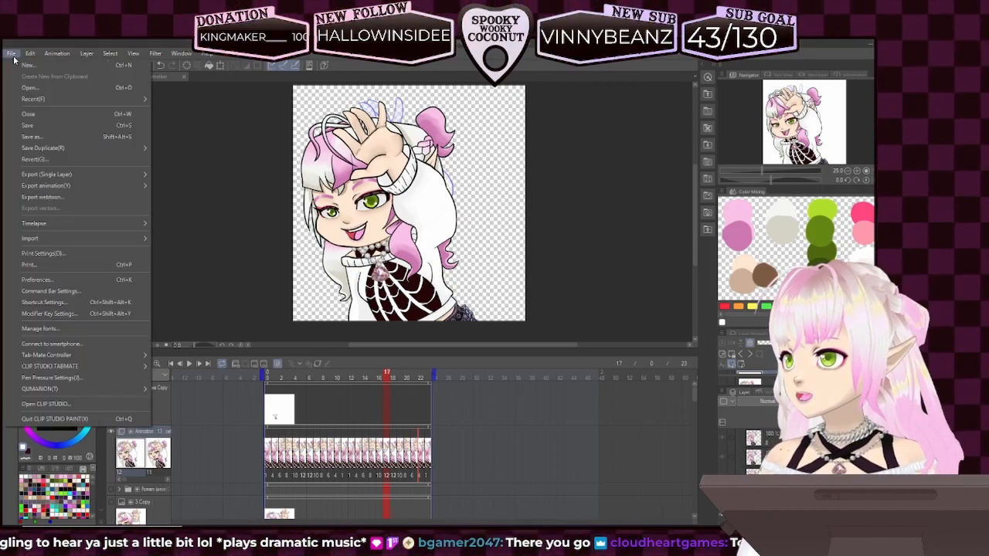
pyautogui.click(39, 126)
pyautogui.click(30, 53)
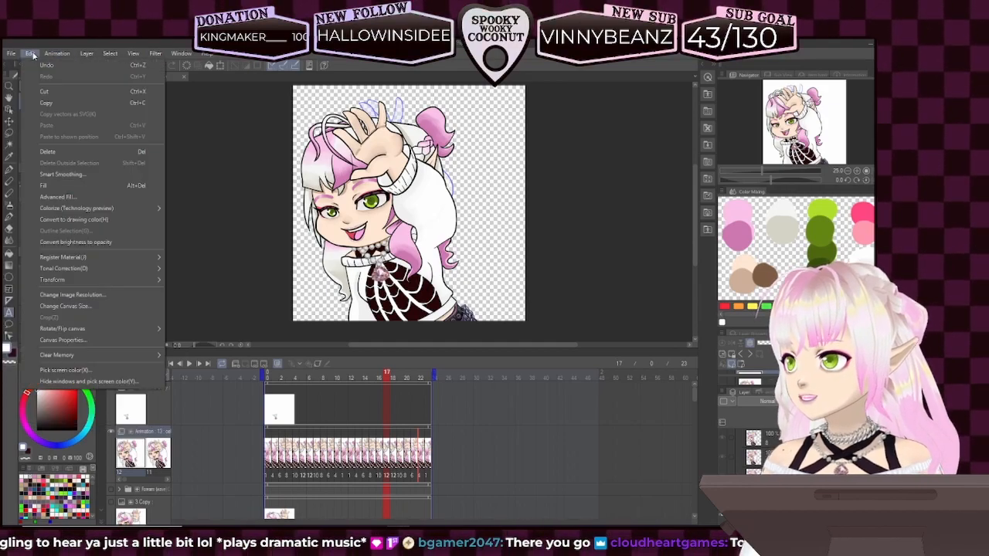
pyautogui.click(89, 295)
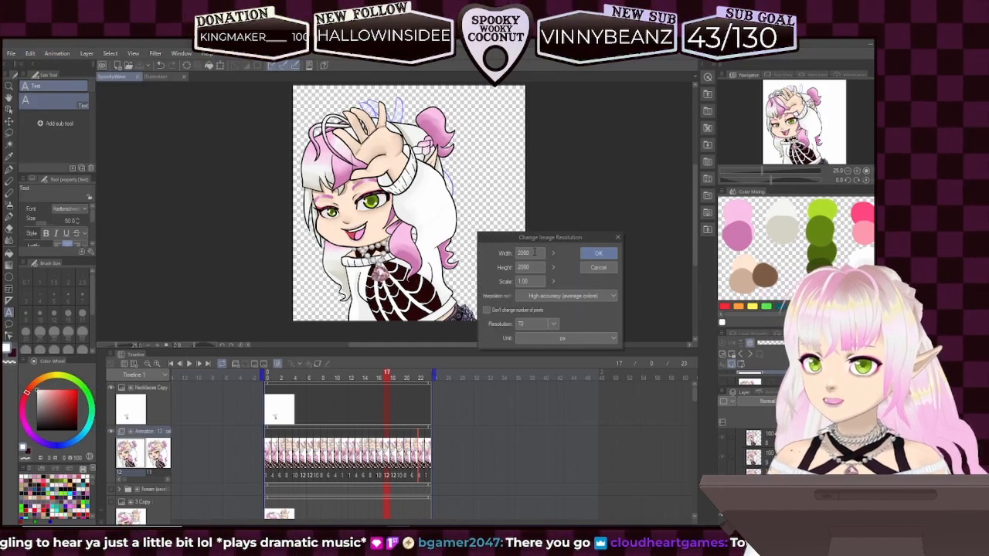
pyautogui.write('300')
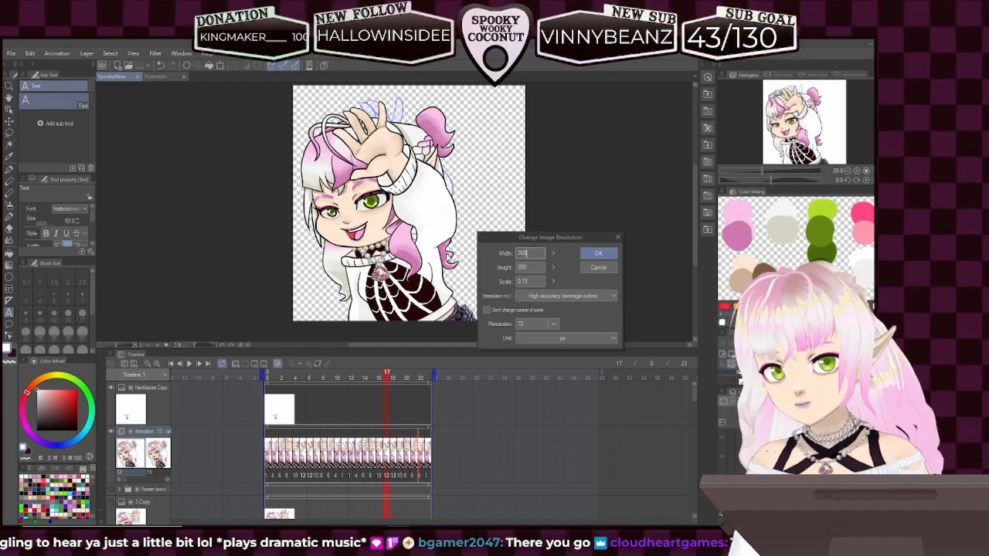
pyautogui.click(598, 255)
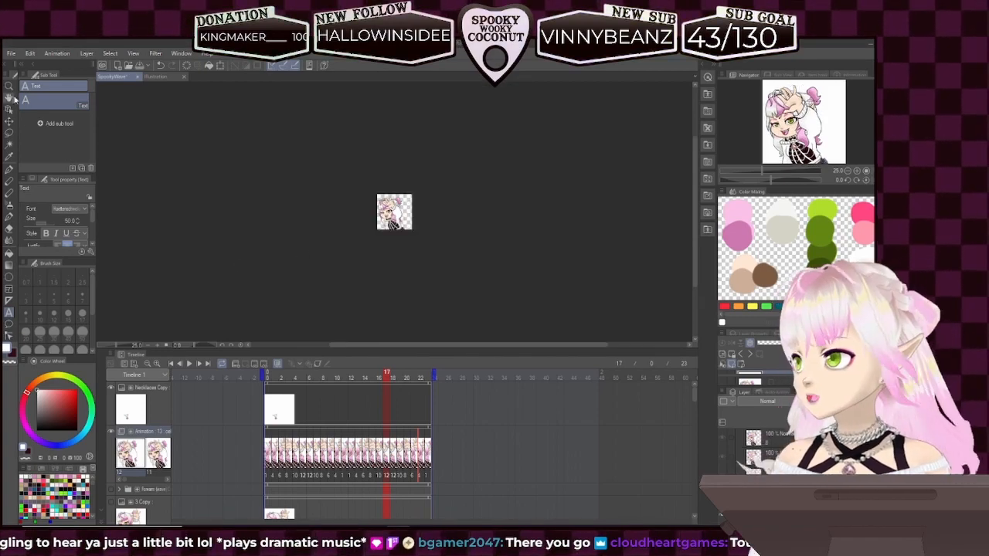
# - Export the resized 300 by 300 px animation as a PNG image sequence named Timeline 1 into the Animations folder
pyautogui.click(11, 54)
pyautogui.moveTo(87, 190)
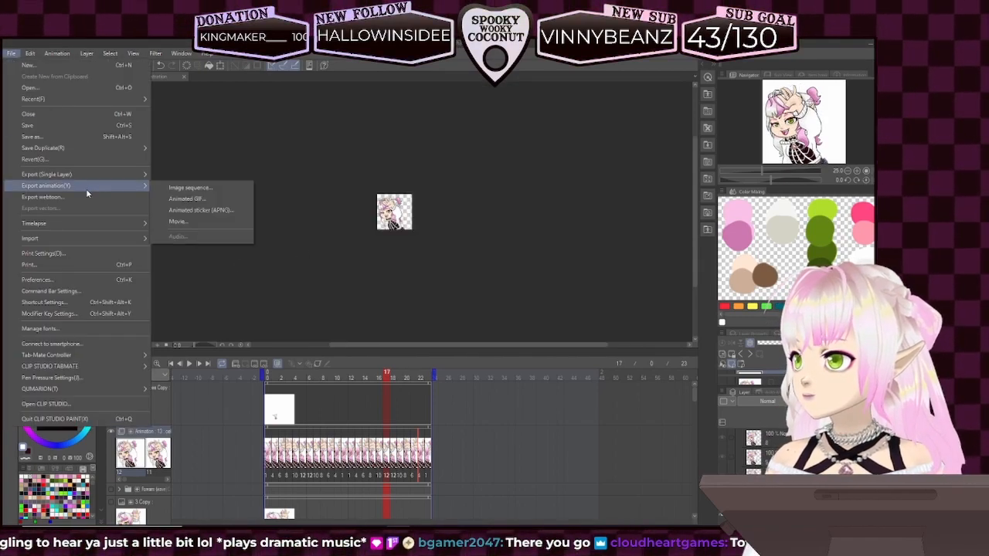
pyautogui.click(190, 187)
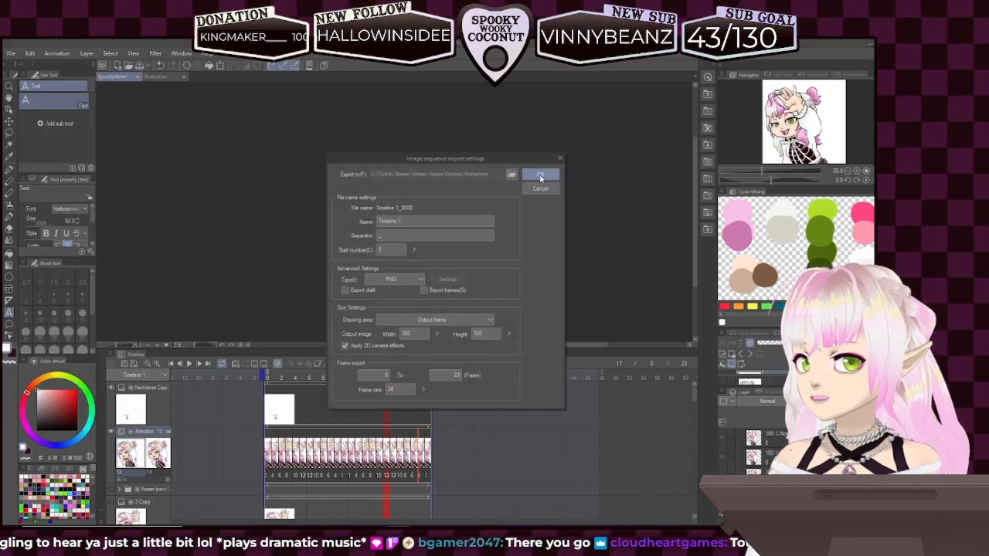
pyautogui.click(542, 175)
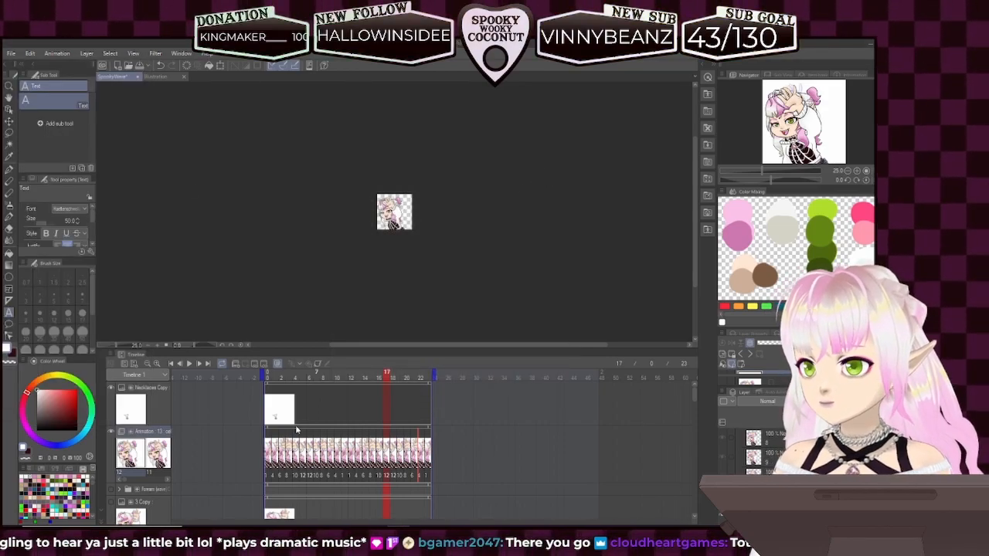
# - Search the computer for GIMP and start GIMP 2.10.28
pyautogui.press('super')
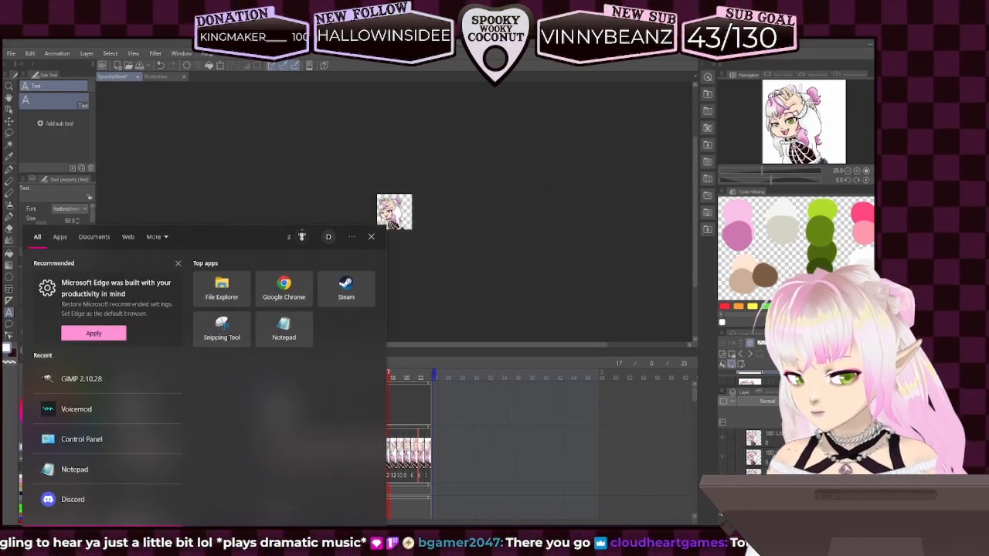
pyautogui.write('gimp')
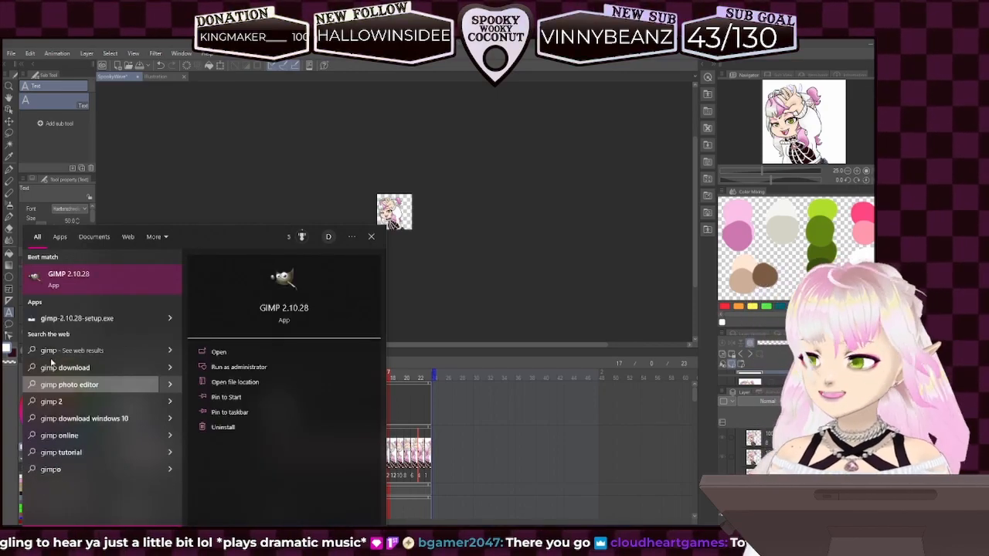
pyautogui.click(68, 284)
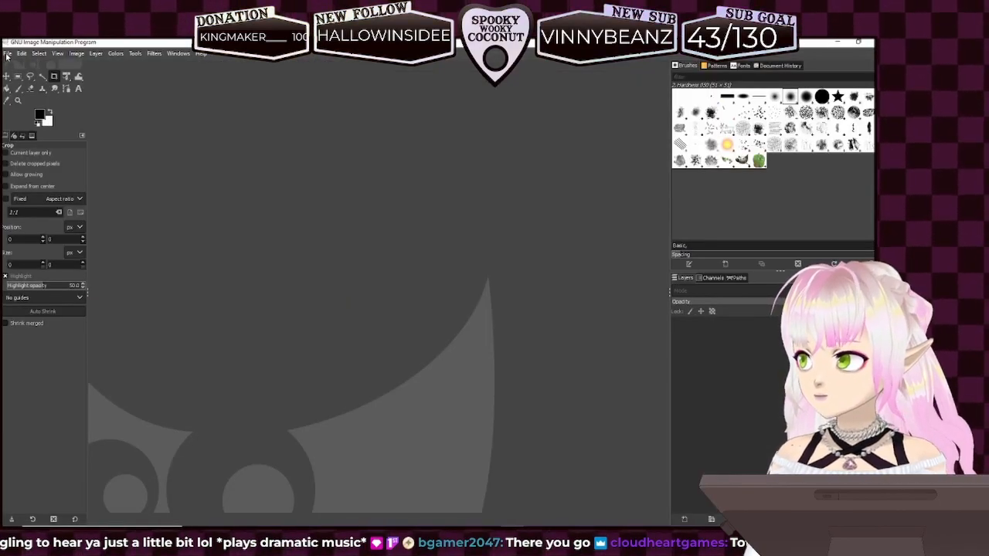
# - Open the resized frames Timeline 1_0000.png through Timeline 1_0023.png together as layers of a single image
pyautogui.click(7, 53)
pyautogui.click(33, 98)
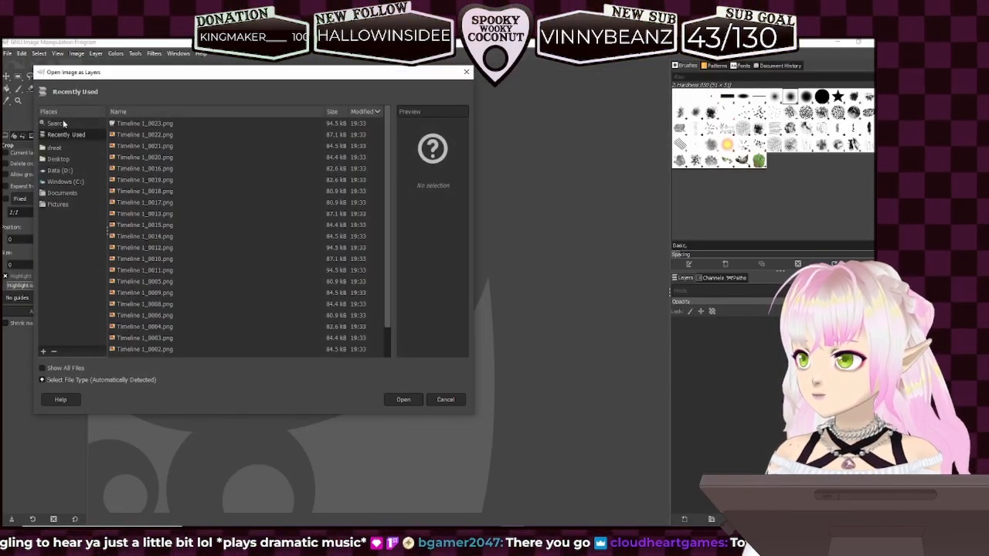
pyautogui.click(171, 128)
pyautogui.scroll(-1, 218, 327)
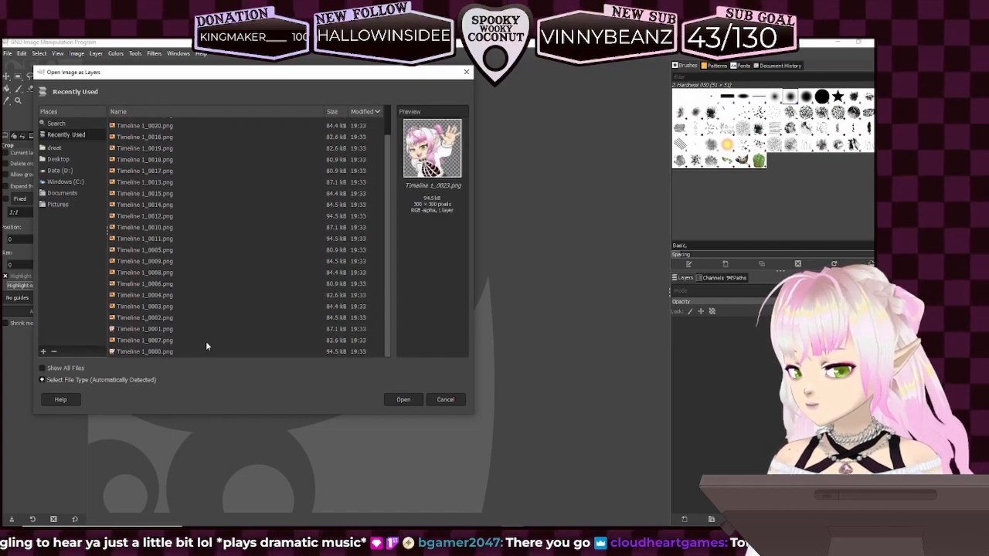
pyautogui.keyDown('shift'); pyautogui.click(182, 350); pyautogui.keyUp('shift')
pyautogui.click(404, 400)
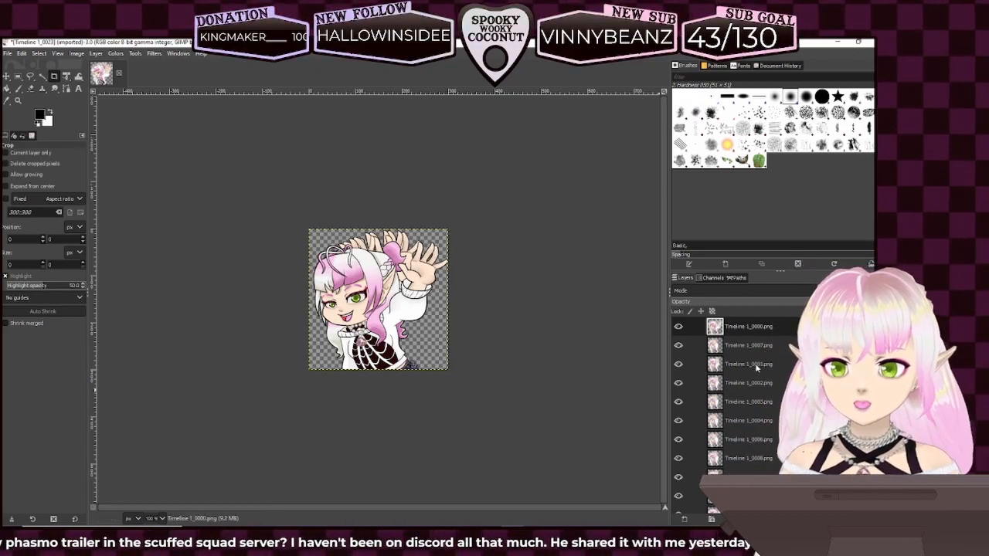
# - Reorder the layers so Timeline 1_0001.png through Timeline 1_0010.png follow Timeline 1_0000.png in ascending order down the stack
pyautogui.moveTo(746, 364); pyautogui.dragTo(753, 343)
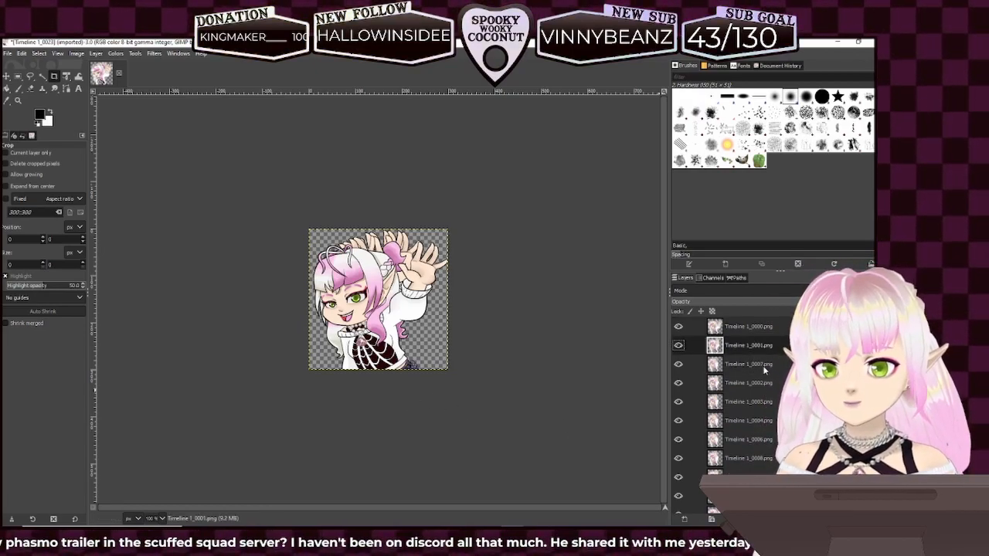
pyautogui.moveTo(759, 382); pyautogui.dragTo(758, 361)
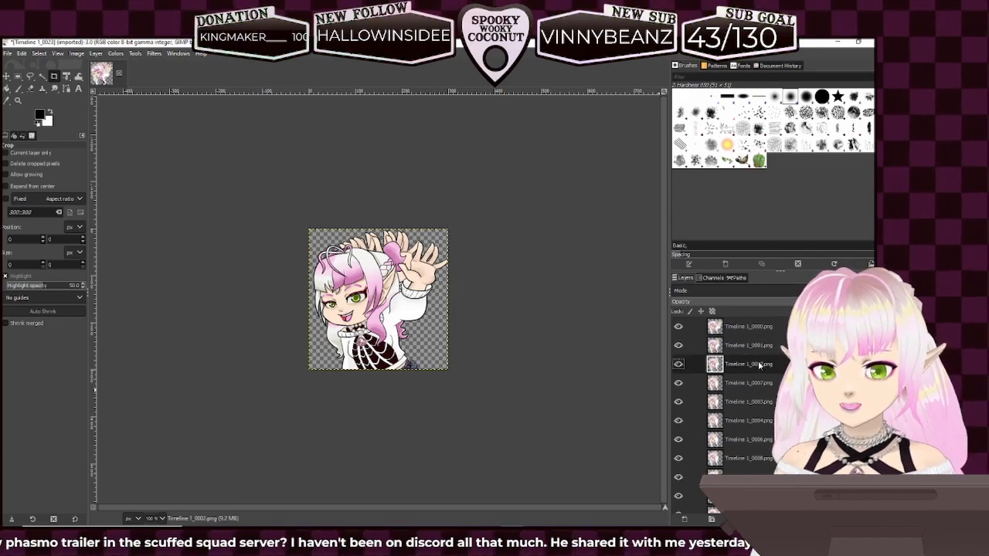
pyautogui.moveTo(771, 402); pyautogui.dragTo(762, 382)
pyautogui.moveTo(763, 421); pyautogui.dragTo(761, 403)
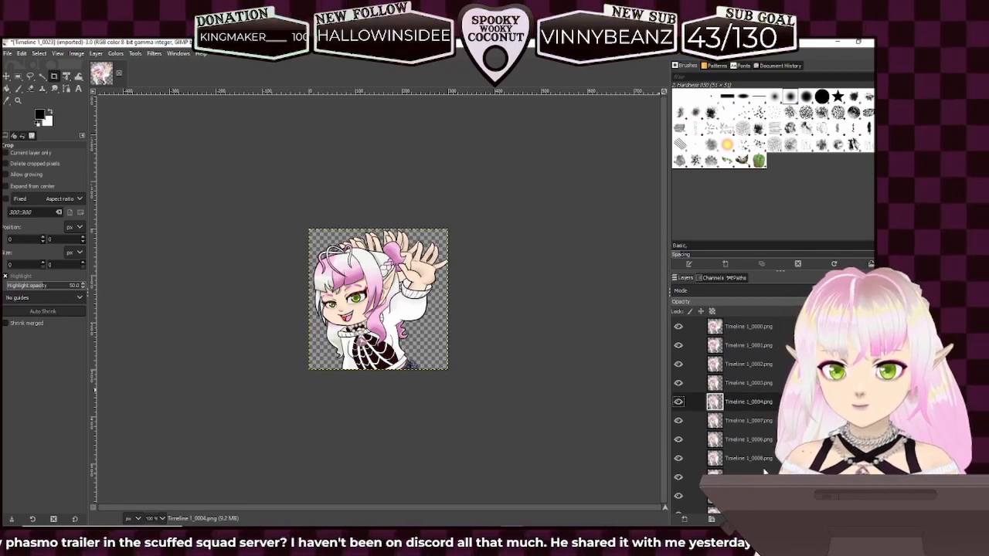
pyautogui.scroll(-1, 765, 467)
pyautogui.moveTo(760, 471); pyautogui.dragTo(761, 394)
pyautogui.moveTo(760, 432); pyautogui.dragTo(761, 412)
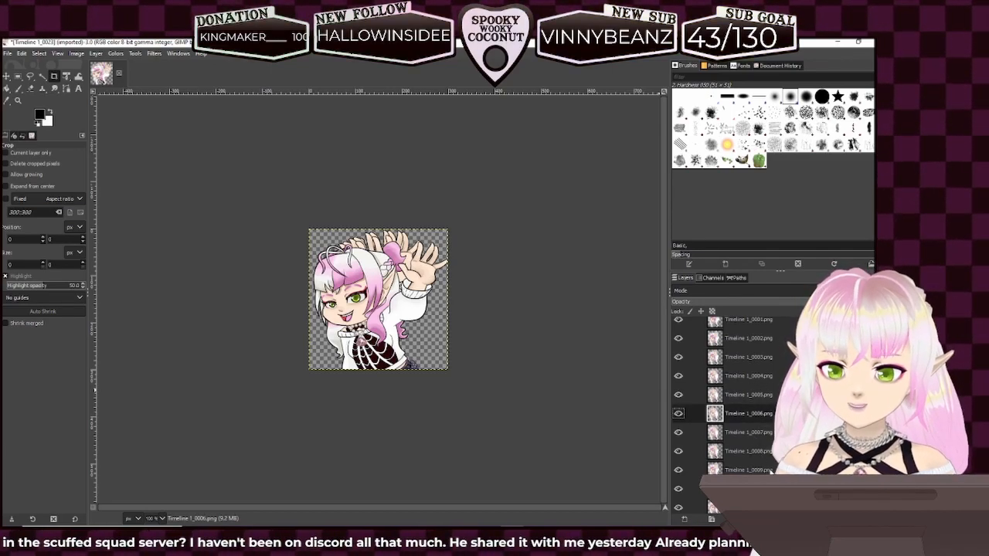
pyautogui.moveTo(760, 507); pyautogui.dragTo(761, 484)
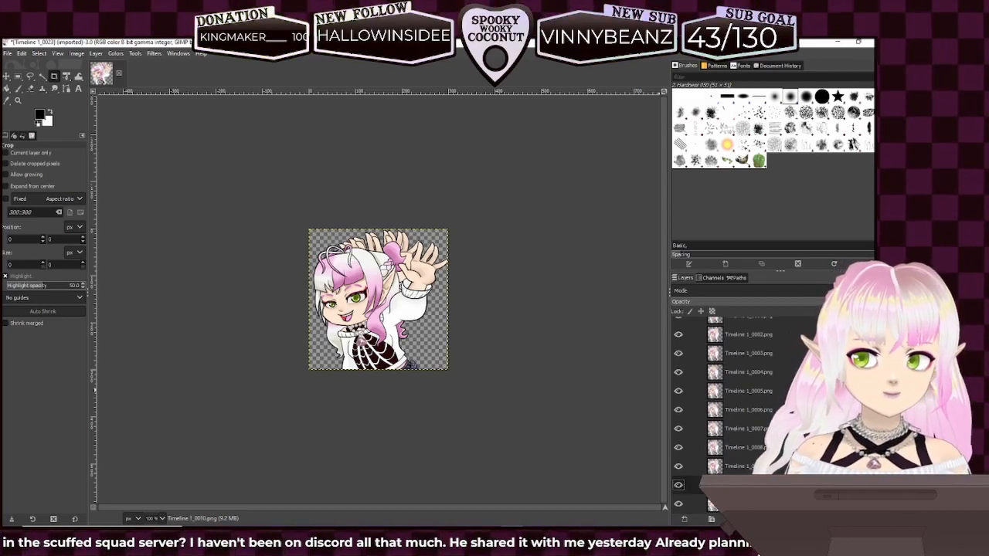
# - Move Timeline 1_0013.png directly below Timeline 1_0012.png and Timeline 1_0016.png directly below Timeline 1_0015.png in the layer stack
pyautogui.scroll(2, 742, 401)
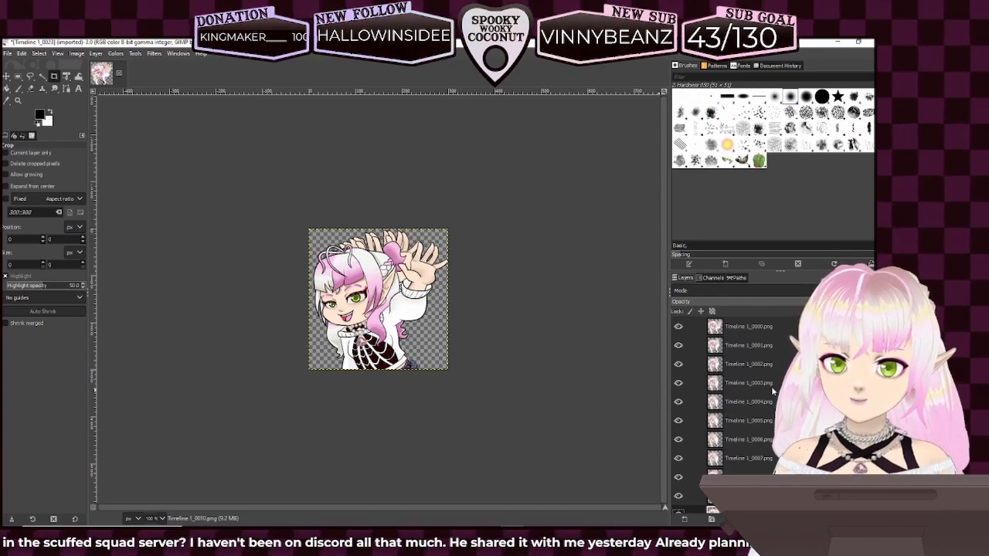
pyautogui.scroll(-2, 777, 357)
pyautogui.scroll(-2, 742, 402)
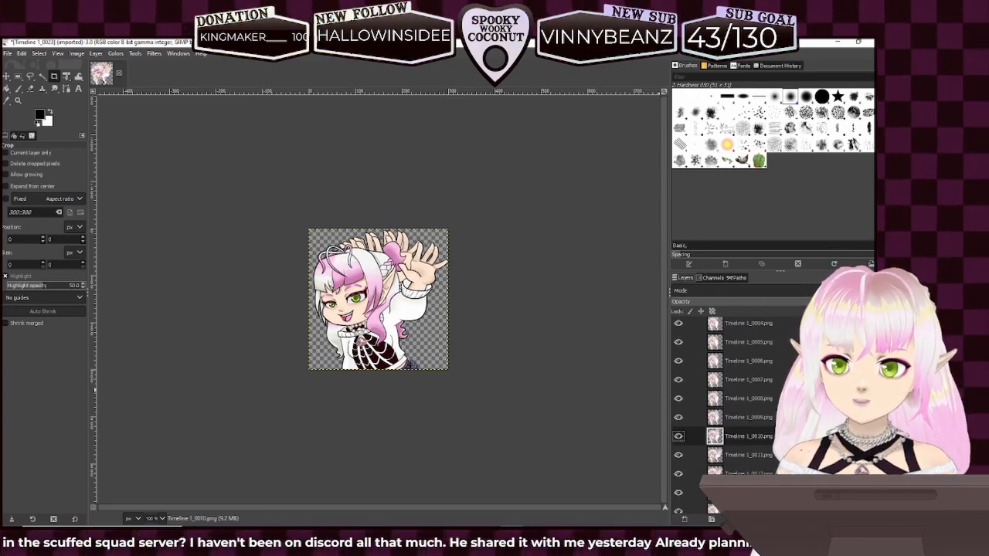
pyautogui.scroll(-3, 742, 402)
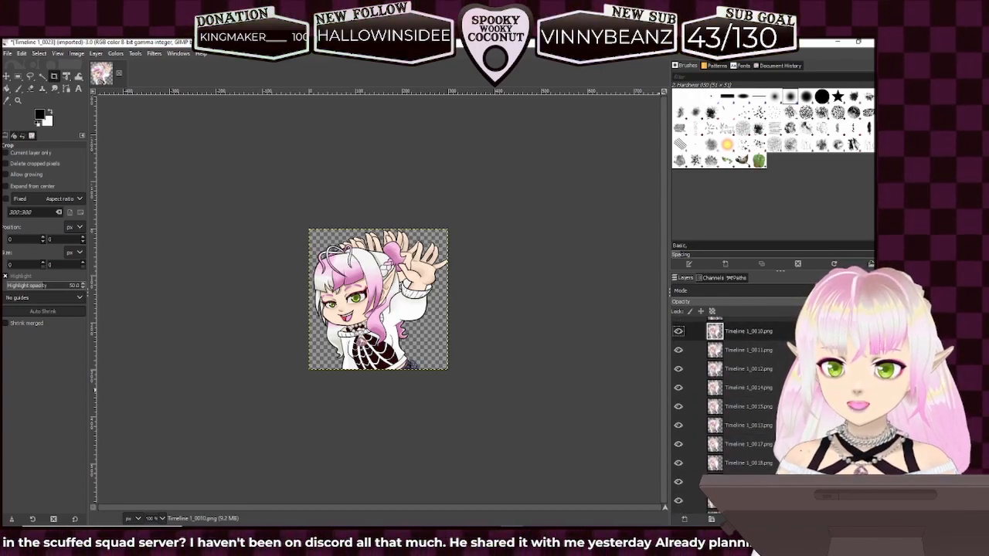
pyautogui.scroll(1, 760, 374)
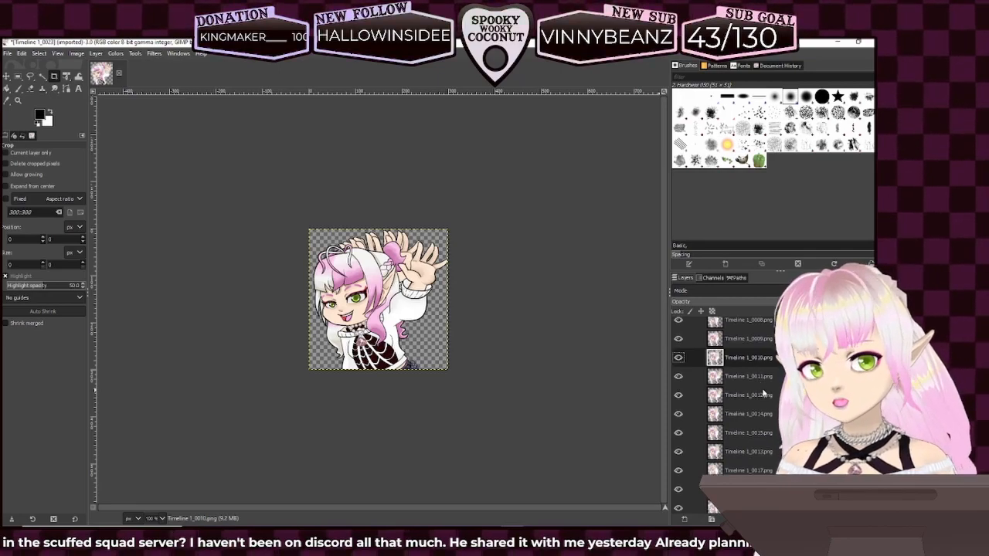
pyautogui.moveTo(761, 455); pyautogui.dragTo(765, 409)
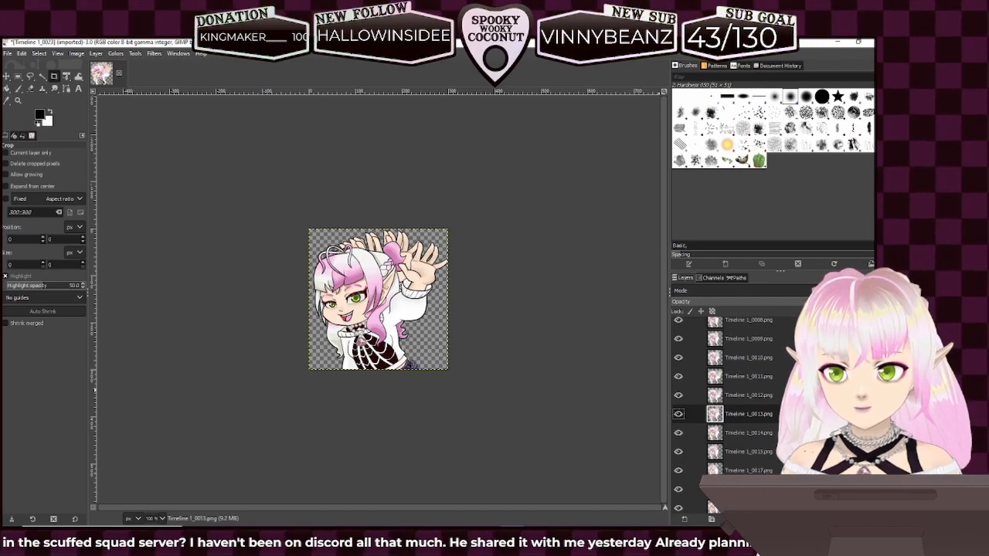
pyautogui.scroll(-2, 766, 464)
pyautogui.moveTo(742, 474); pyautogui.dragTo(742, 418)
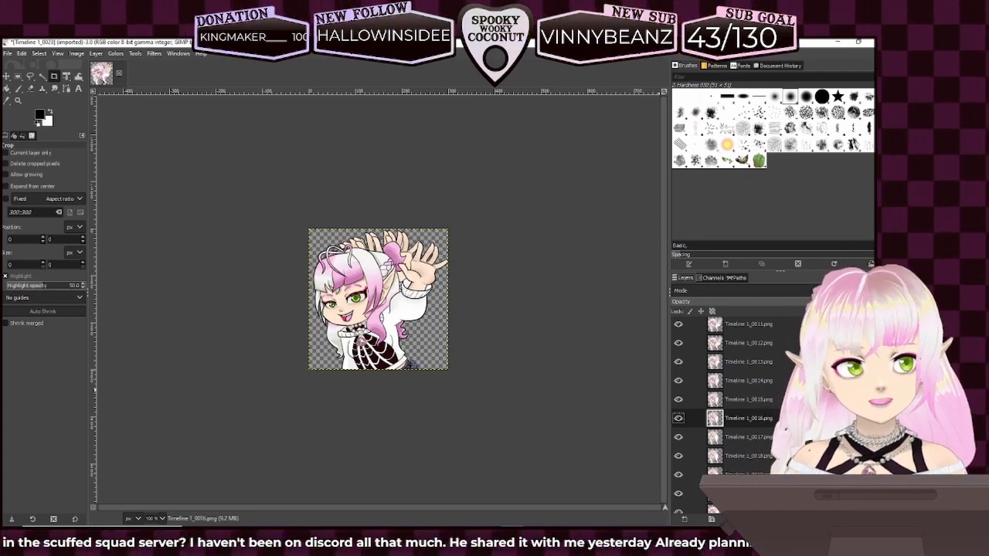
# - Check the numbering order of all frame layers from Timeline 1_0000.png down to the end of the stack
pyautogui.scroll(-2, 726, 394)
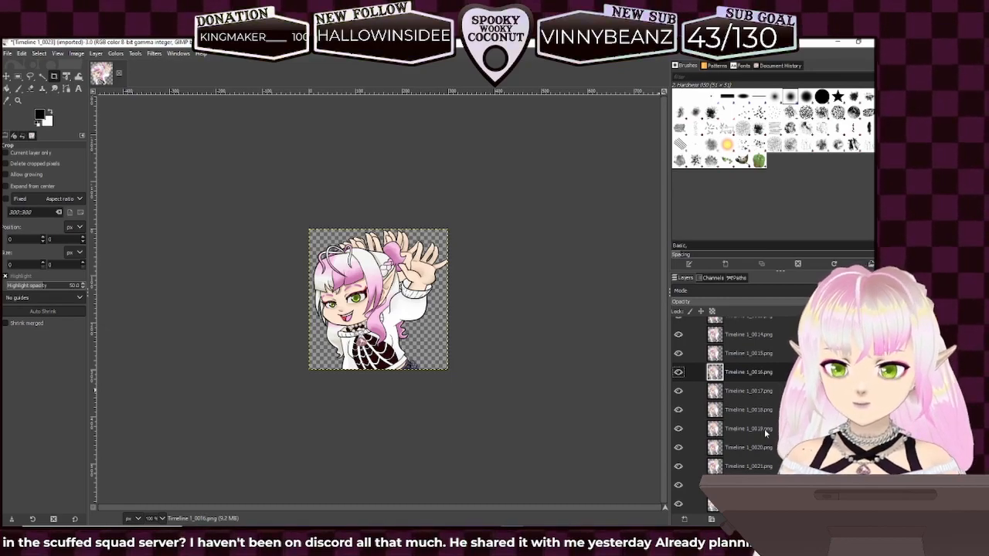
pyautogui.scroll(5, 764, 429)
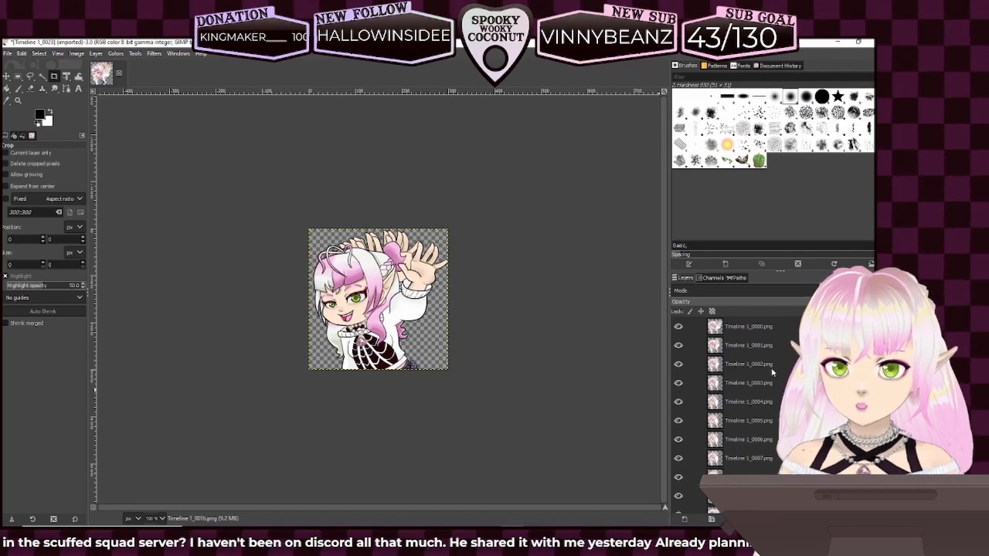
pyautogui.scroll(-3, 770, 443)
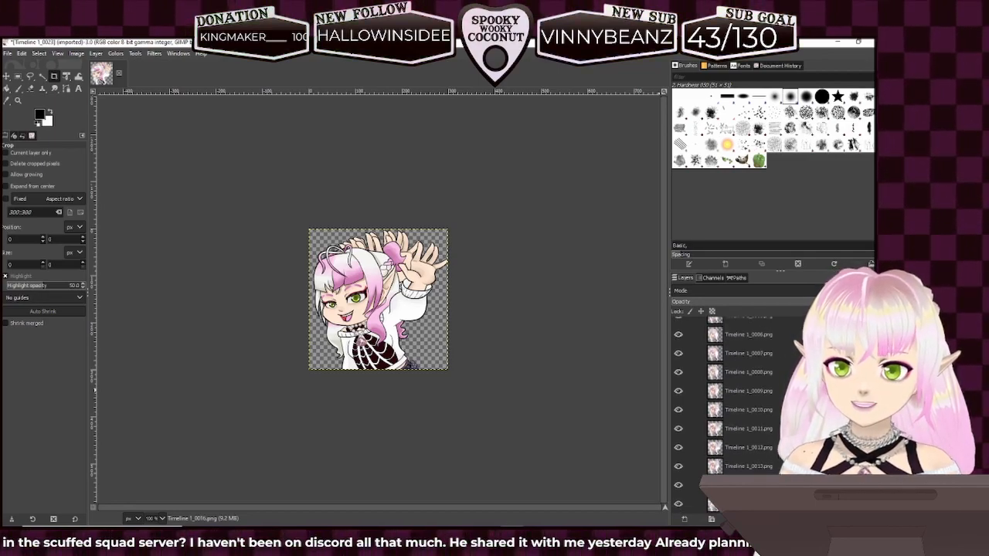
pyautogui.scroll(-3, 779, 445)
pyautogui.scroll(-2, 778, 443)
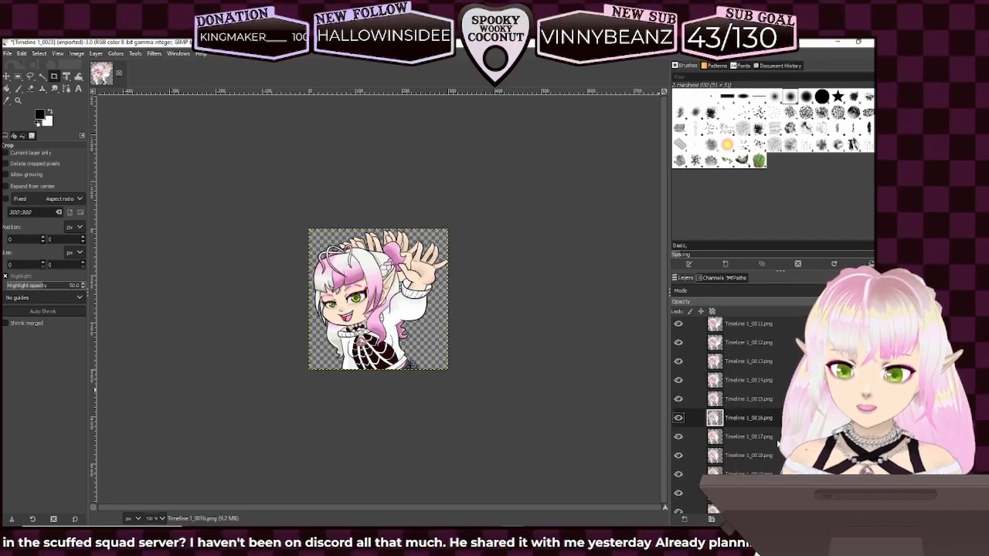
pyautogui.scroll(-1, 778, 445)
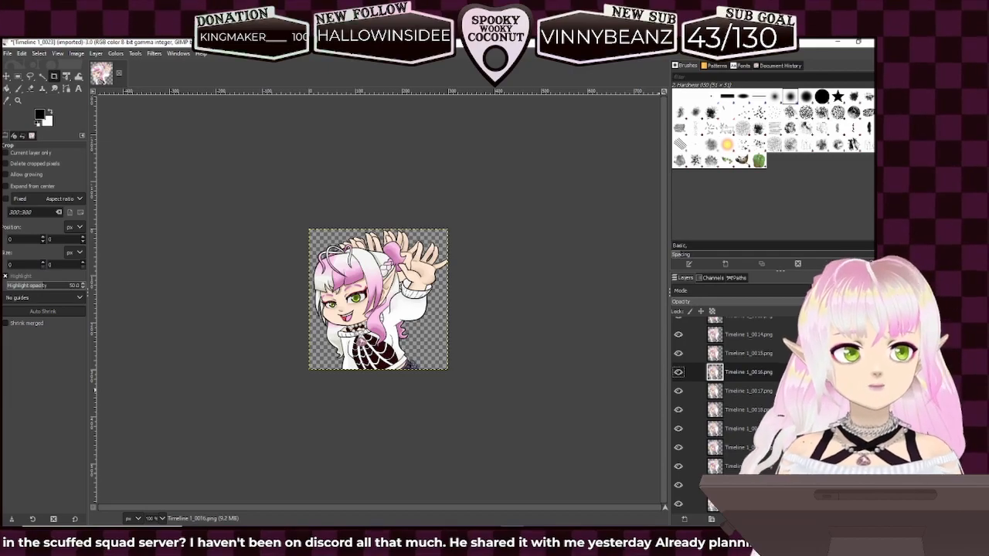
pyautogui.scroll(7, 770, 461)
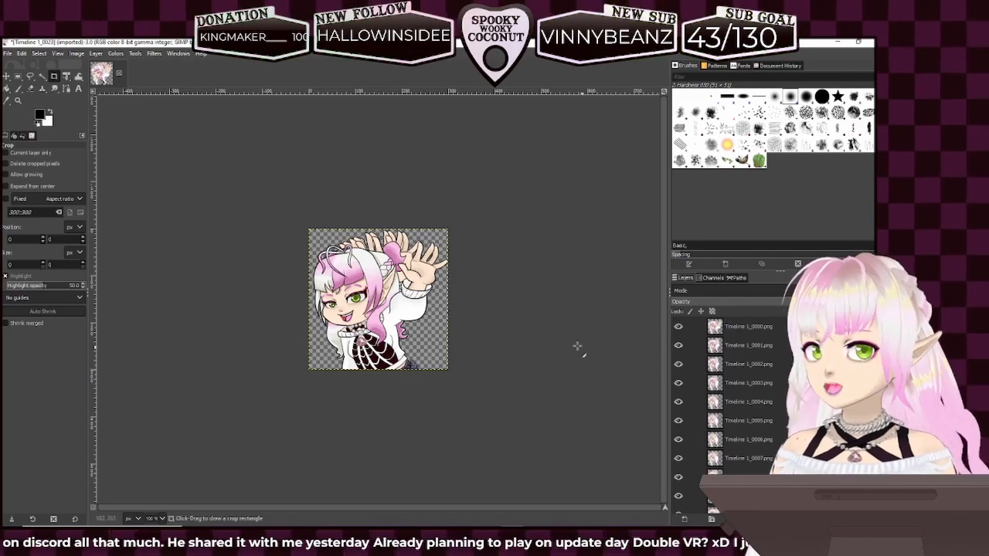
# - Start exporting the layered image as a GIF image named SpookyWaveFinal in the Animations folder
pyautogui.click(8, 52)
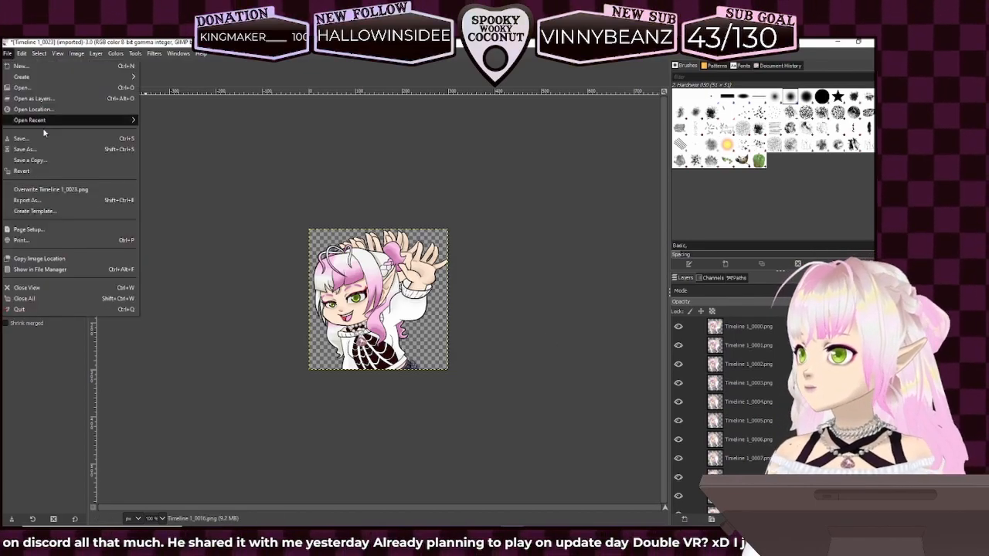
pyautogui.click(46, 194)
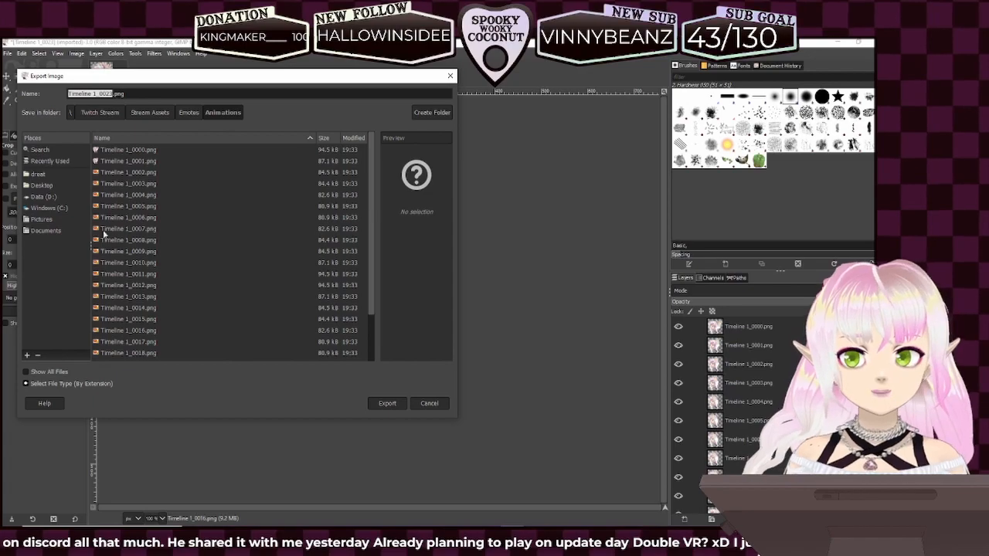
pyautogui.click(74, 383)
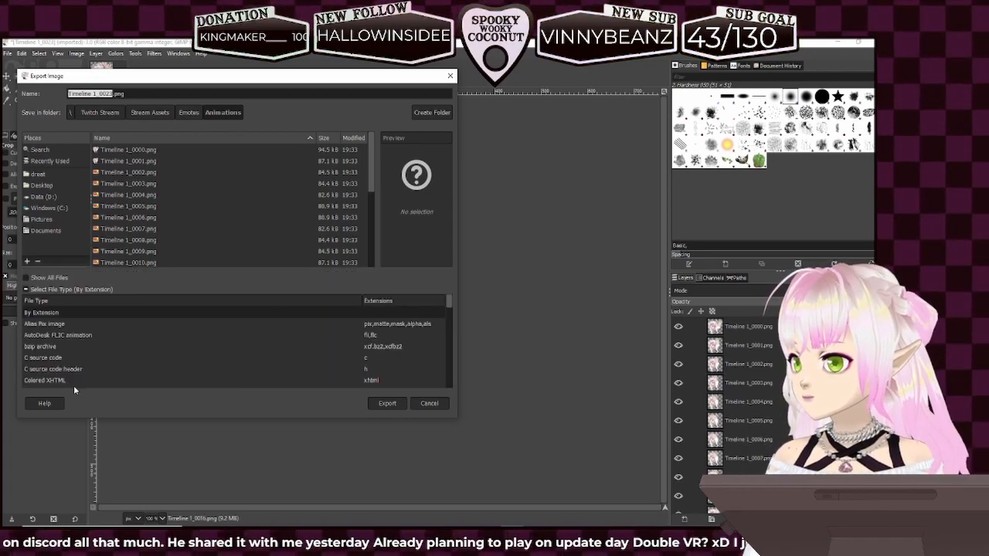
pyautogui.scroll(-1, 81, 352)
pyautogui.click(63, 349)
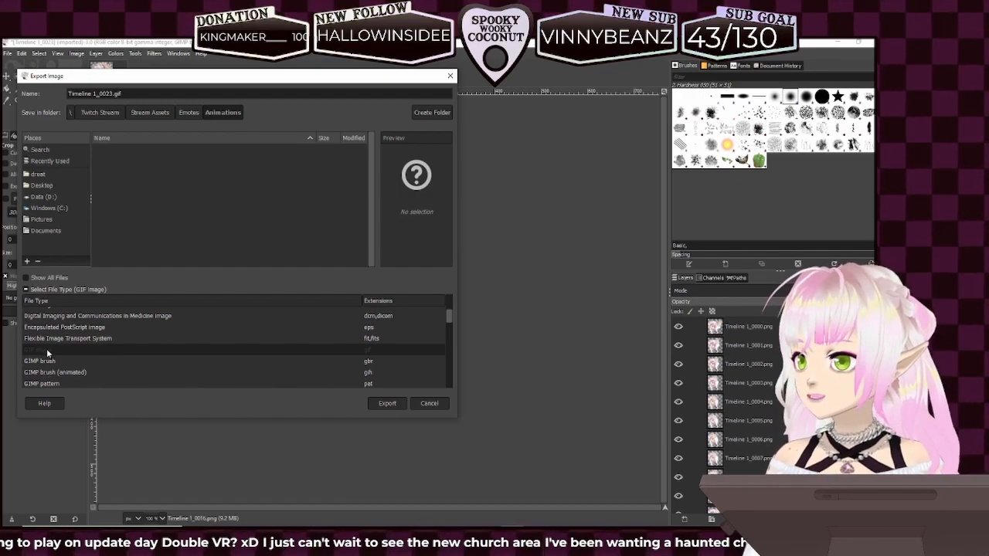
pyautogui.moveTo(121, 93); pyautogui.dragTo(55, 96)
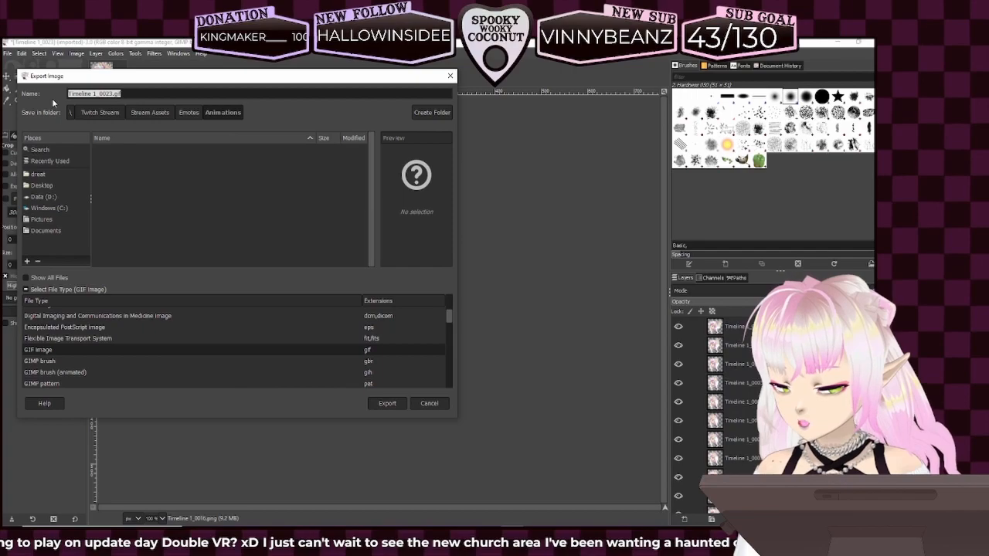
pyautogui.write('SpookyWaveFinal')
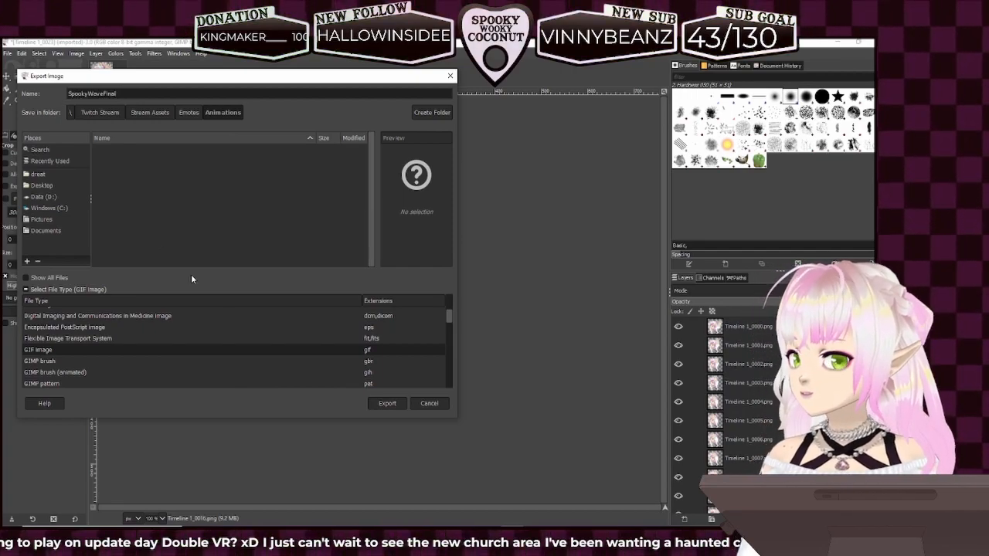
pyautogui.click(381, 402)
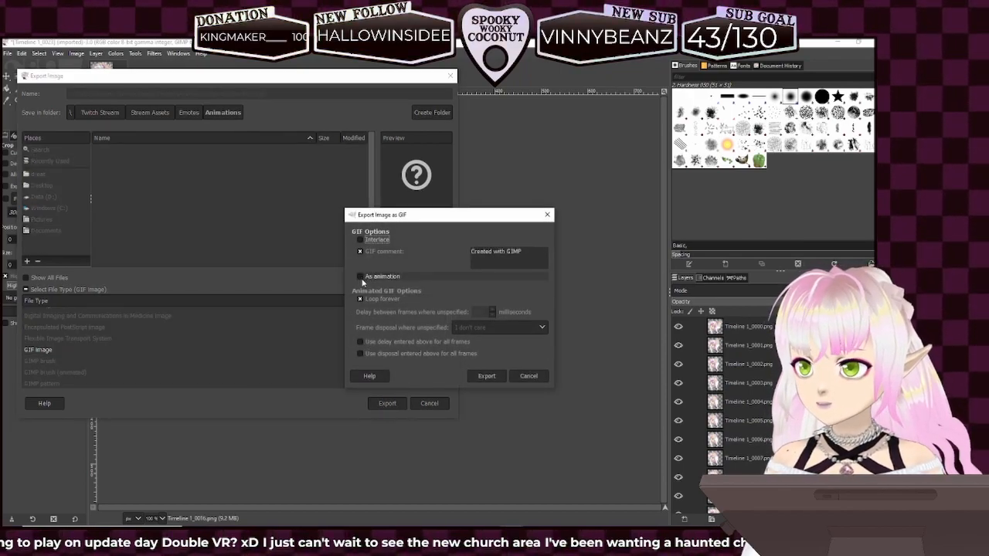
# - Export the GIF as an animation with an 800 ms delay between frames and One frame per layer (replace) disposal
pyautogui.click(359, 275)
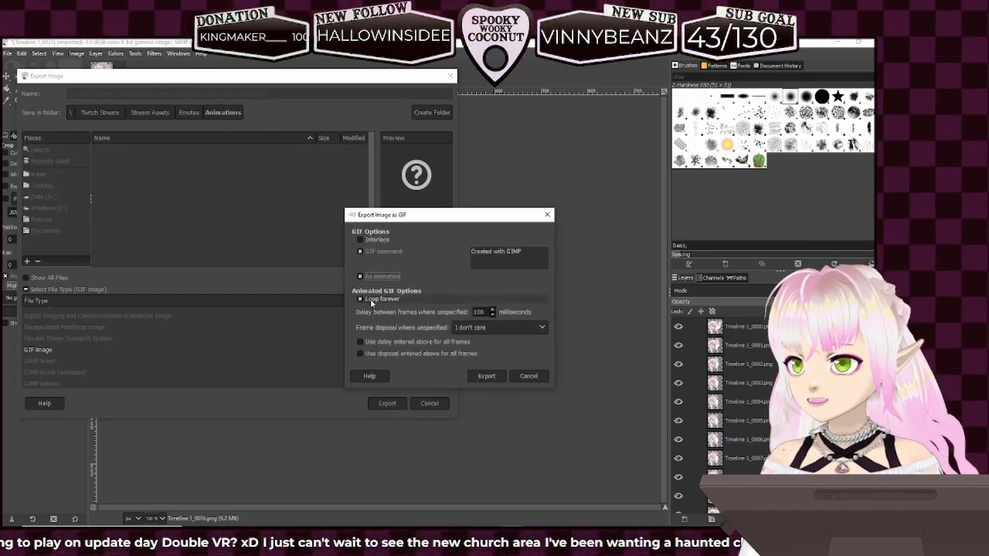
pyautogui.doubleClick(485, 313)
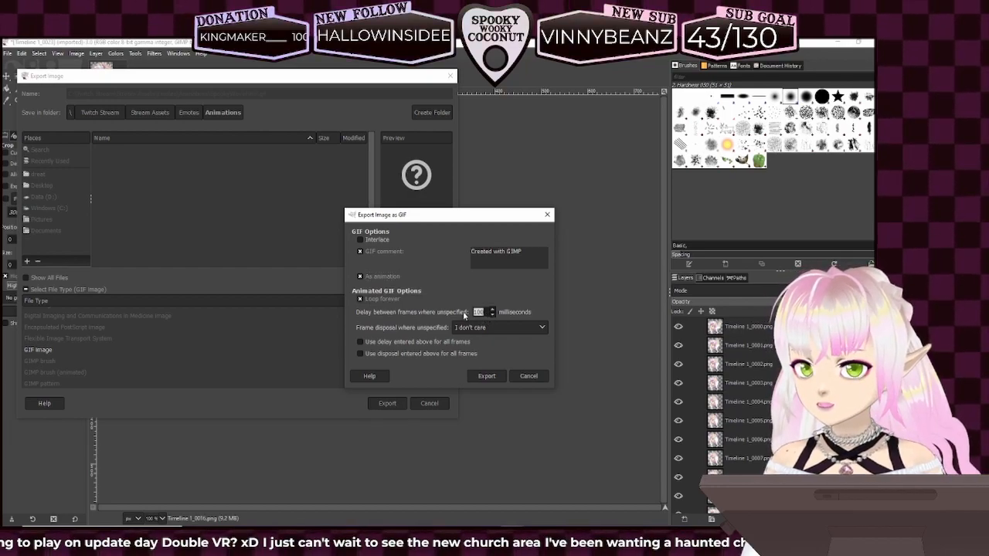
pyautogui.write('8')
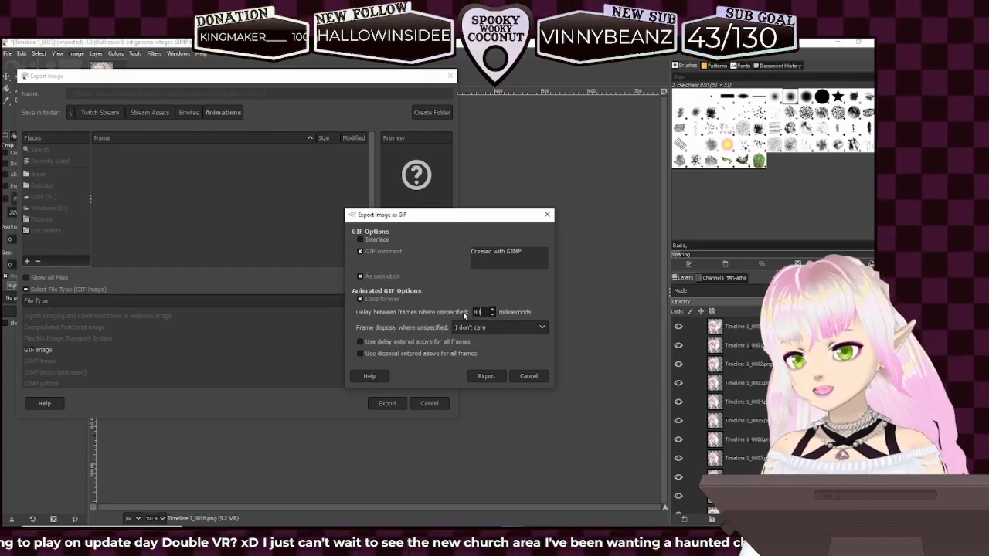
pyautogui.write('00')
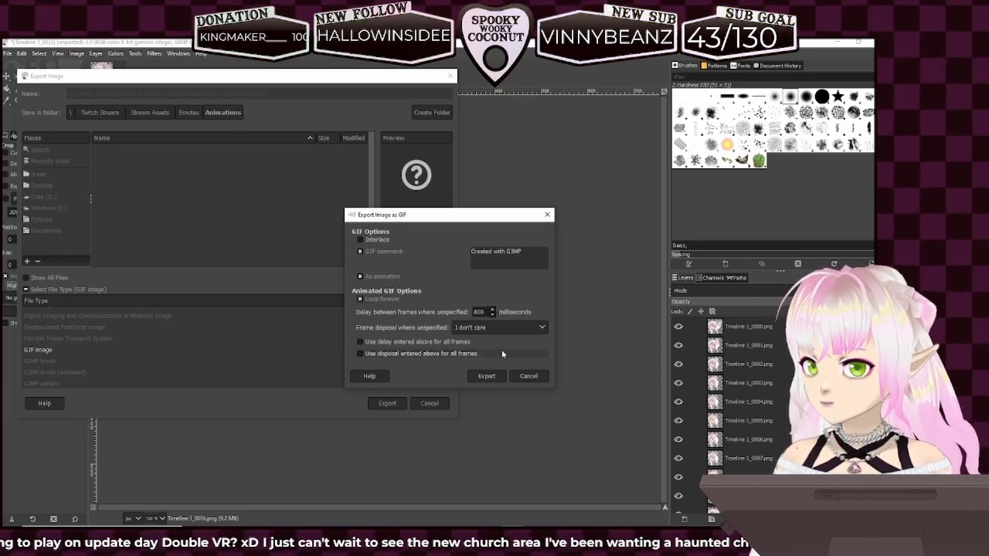
pyautogui.click(540, 328)
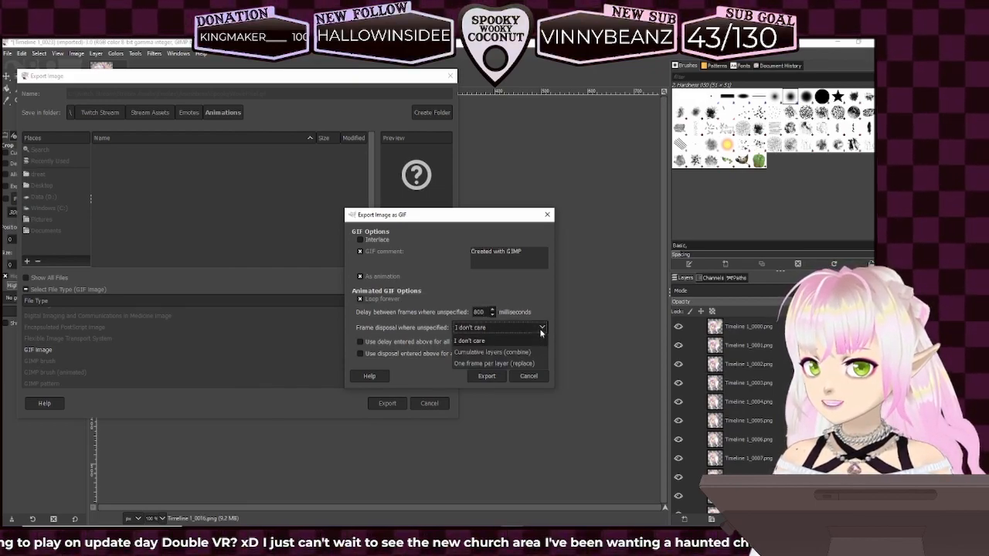
pyautogui.click(503, 363)
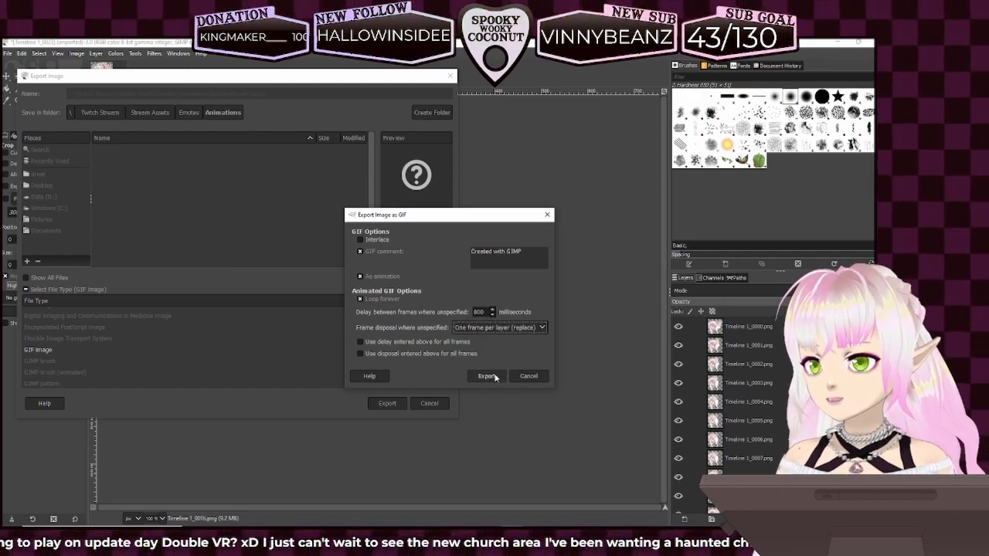
pyautogui.click(487, 376)
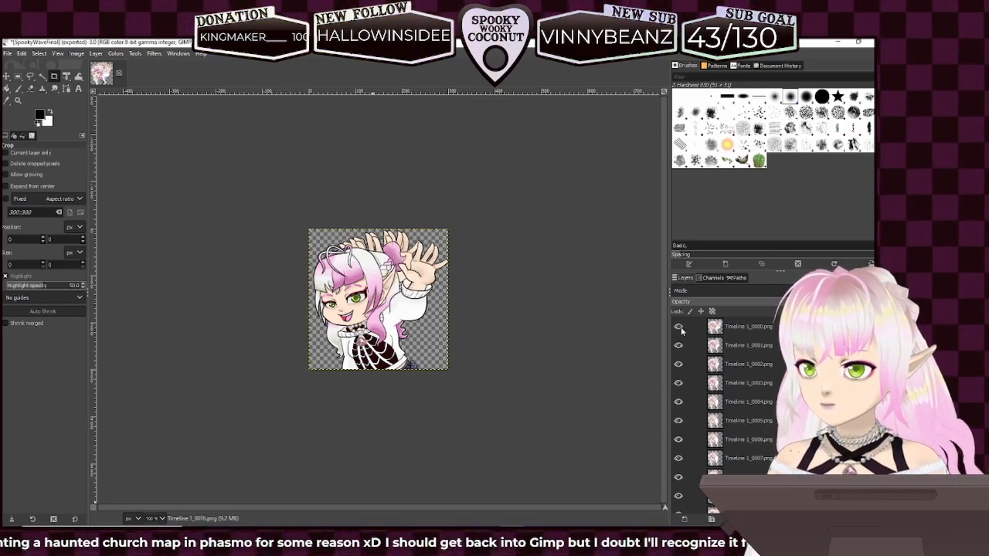
# - Switch to Clip Studio Paint, play the SpookyWave timeline to review its speed, stop playback and return to GIMP
pyautogui.hotkey('alt', 'Tab')
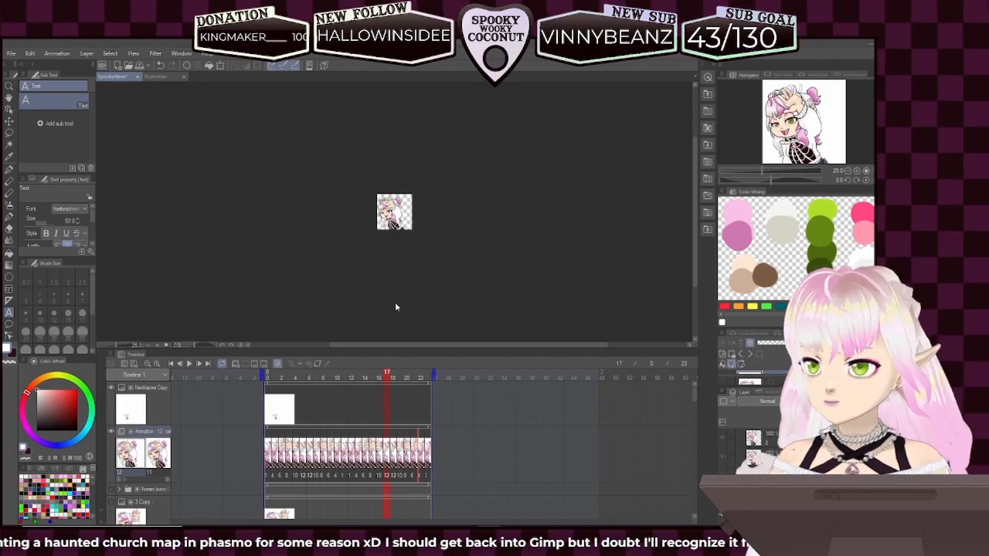
pyautogui.click(188, 364)
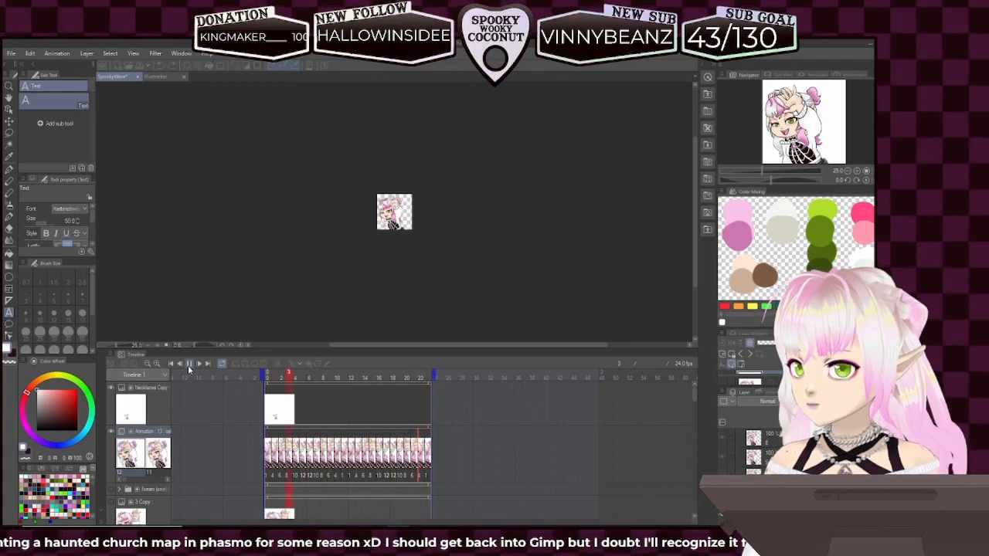
pyautogui.click(189, 365)
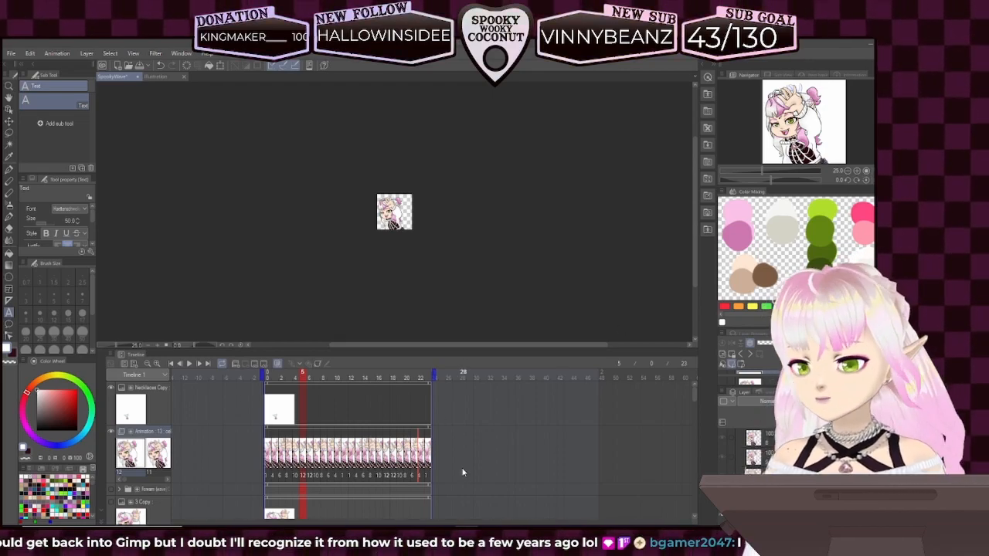
pyautogui.click(511, 533)
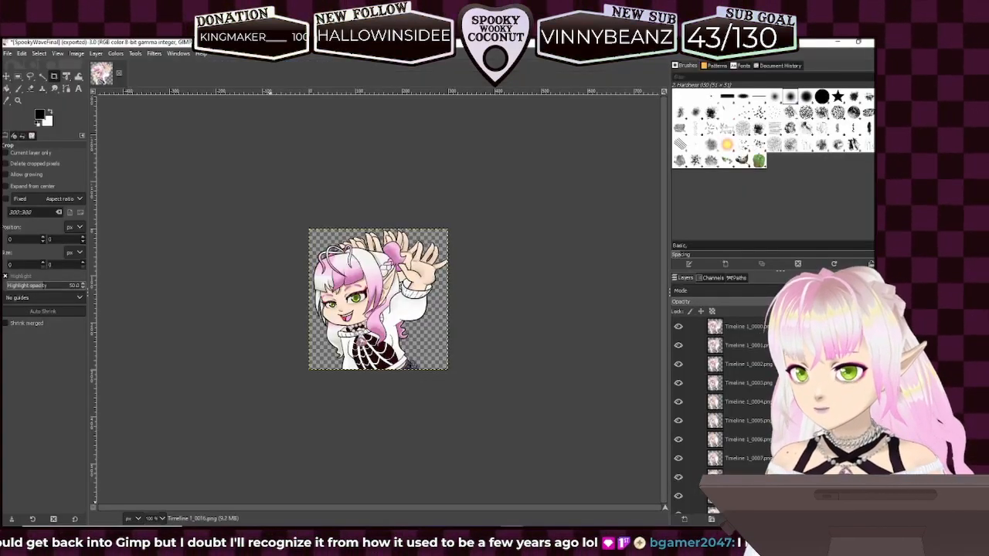
# - Start exporting the layered image as a GIF image again, replacing SpookyWaveFinal.gif in the Animations folder
pyautogui.click(6, 54)
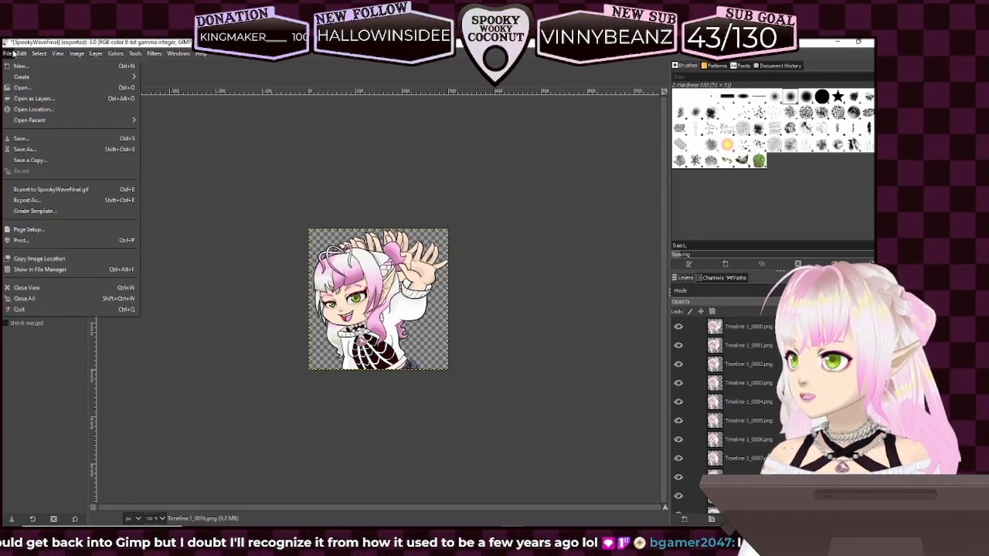
pyautogui.click(54, 198)
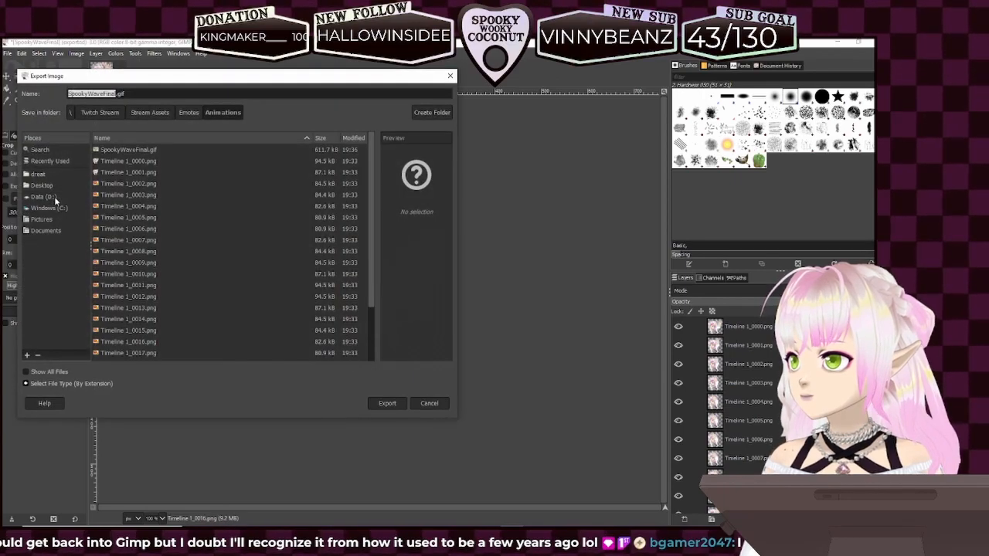
pyautogui.click(128, 149)
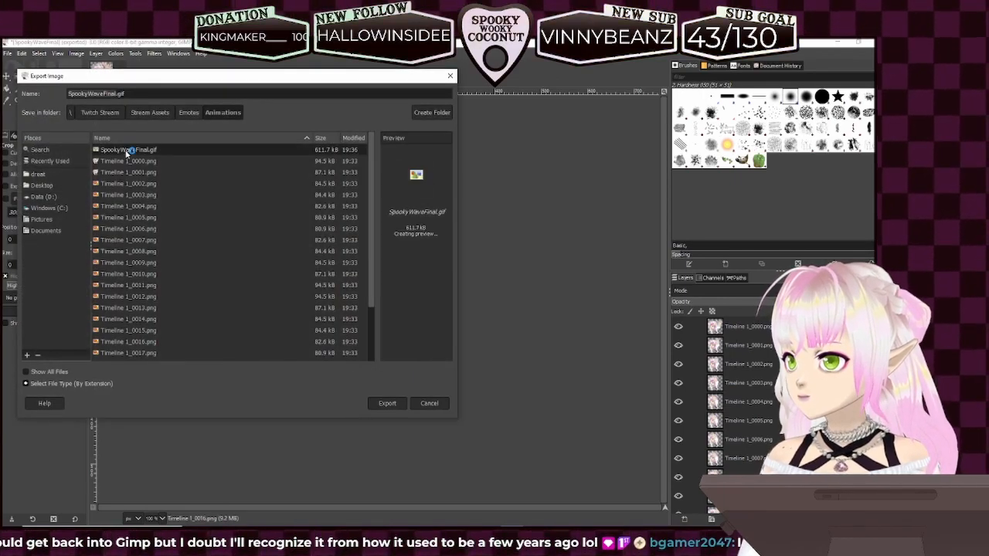
pyautogui.click(77, 388)
pyautogui.scroll(-3, 98, 344)
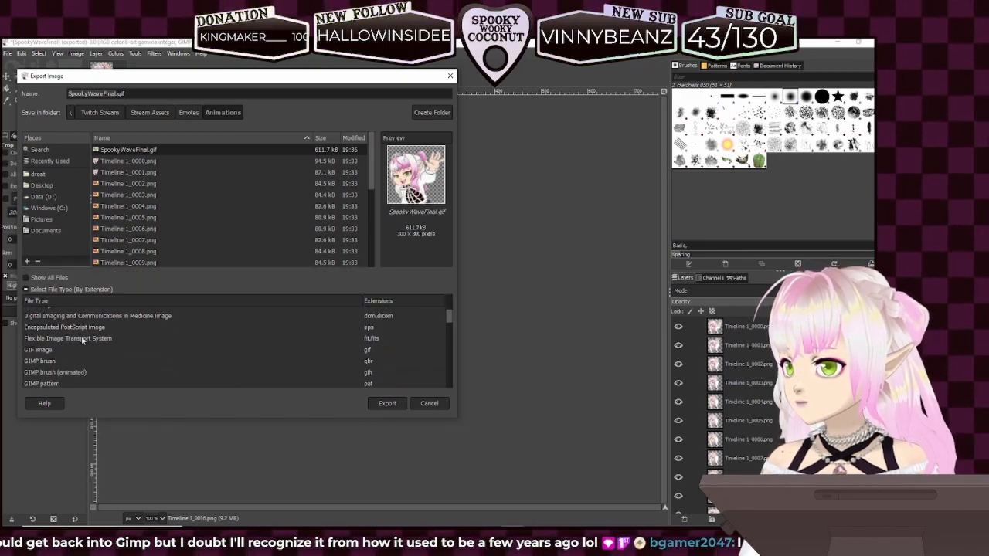
pyautogui.click(36, 349)
pyautogui.click(395, 403)
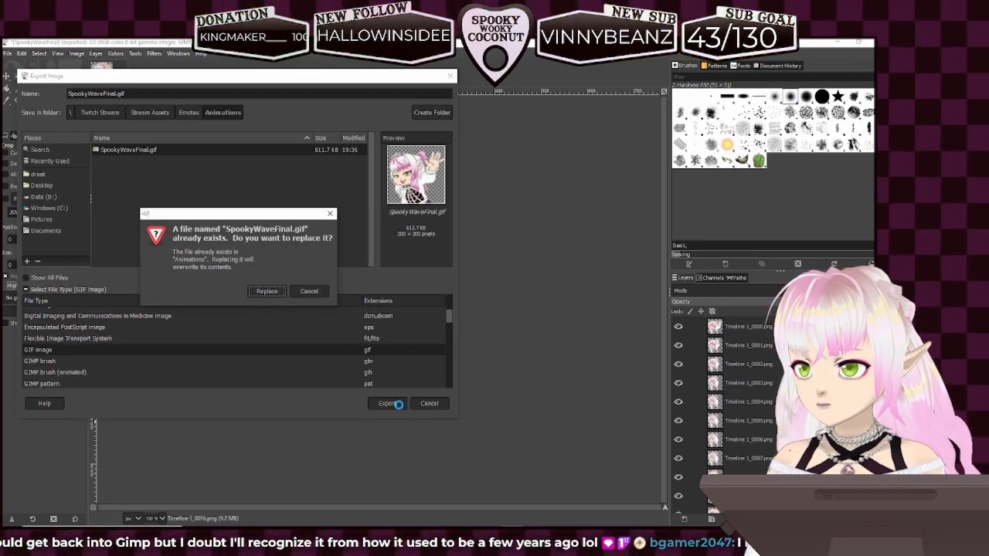
pyautogui.click(264, 292)
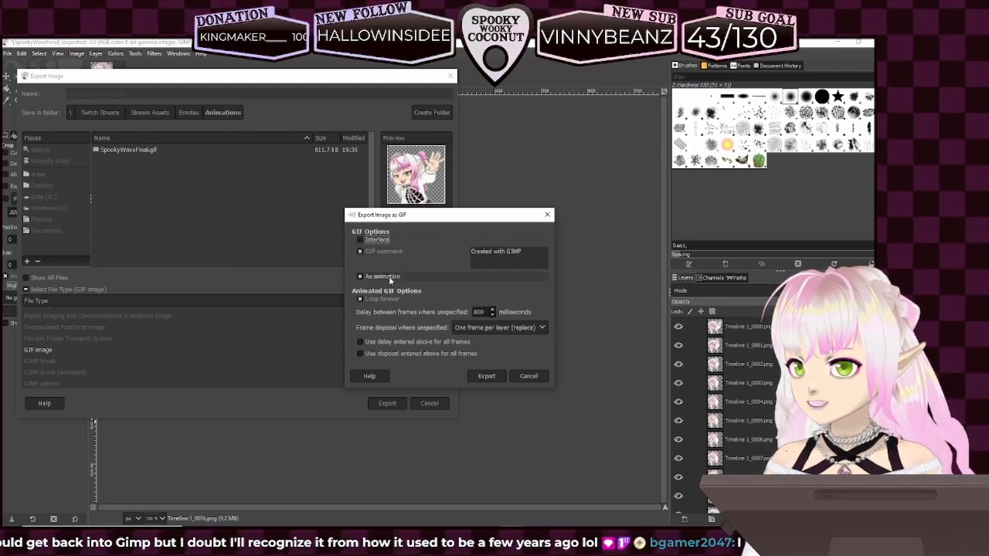
# - Set the delay between frames to 80 milliseconds and export the animated GIF
pyautogui.doubleClick(478, 311)
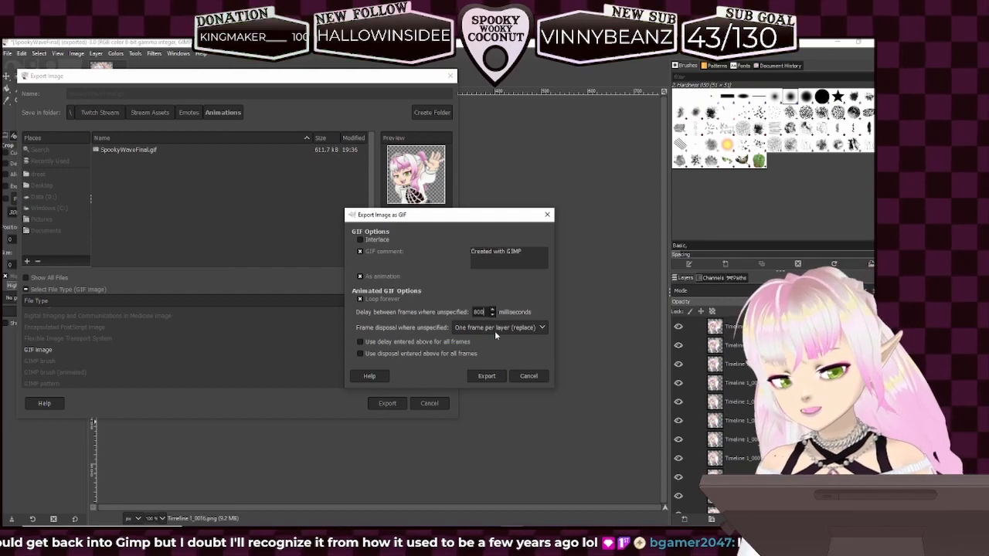
pyautogui.write('80')
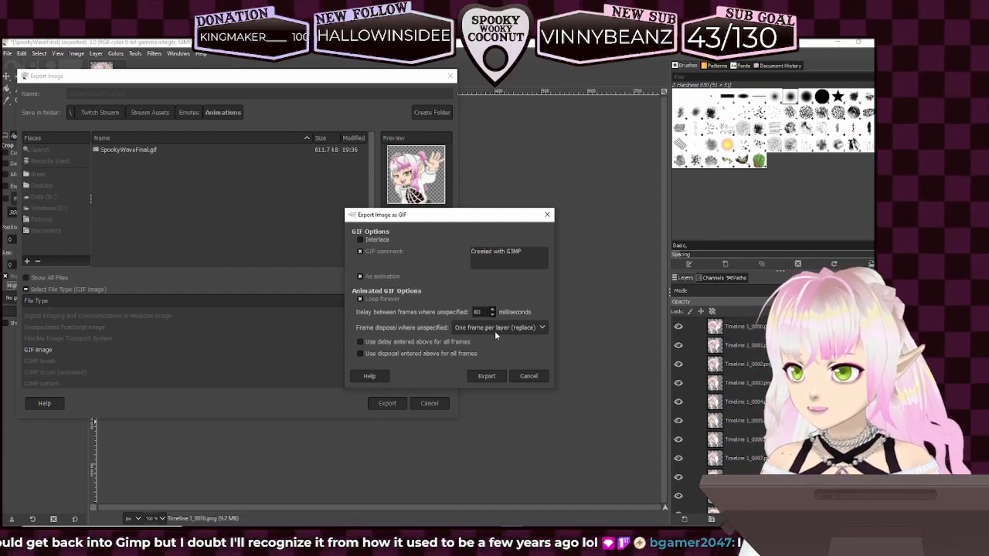
pyautogui.click(487, 376)
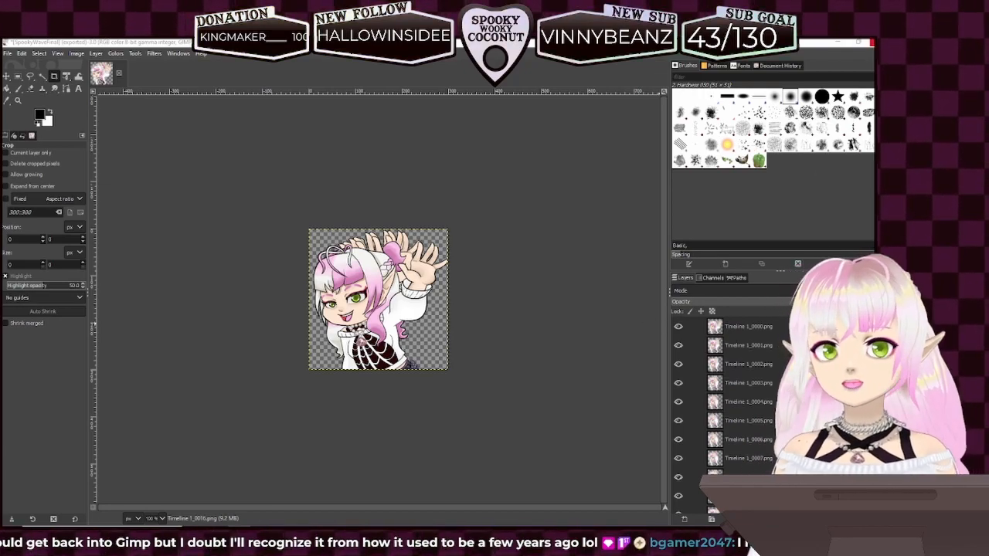
# - Quit GIMP, switch to the blank Illustration canvas in Clip Studio Paint and shrink the timeline area to enlarge the canvas view
pyautogui.hotkey('ctrl', 'q')
pyautogui.click(163, 211)
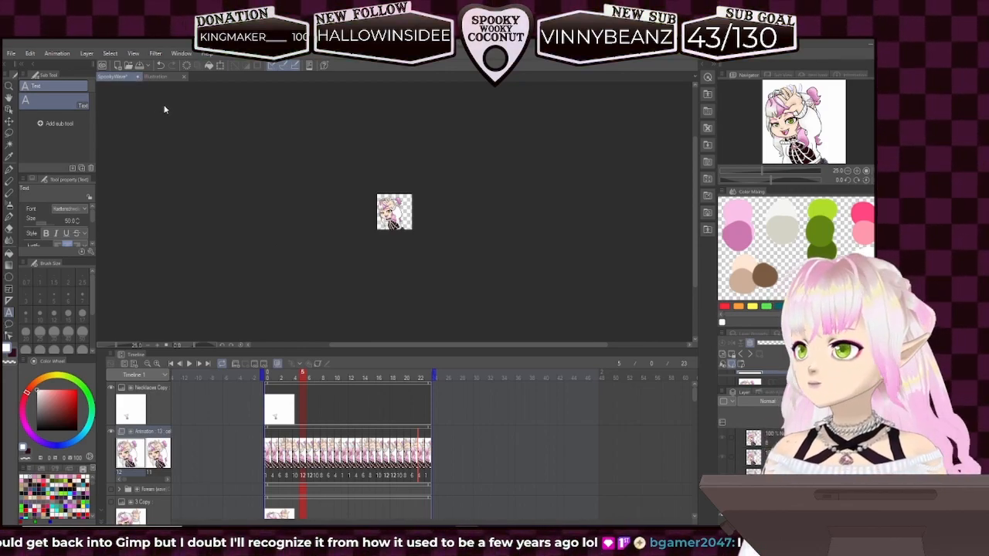
pyautogui.click(158, 76)
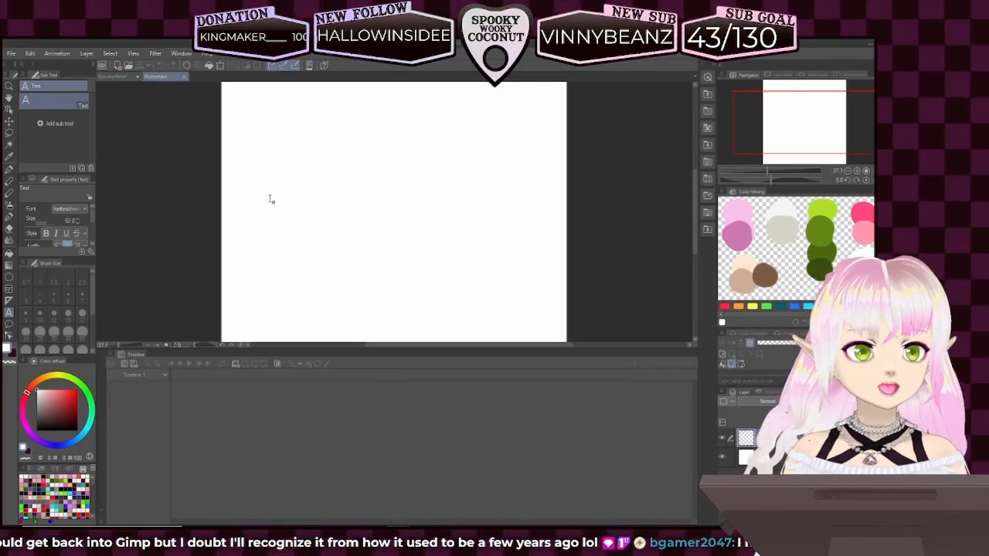
pyautogui.moveTo(405, 346); pyautogui.dragTo(404, 467)
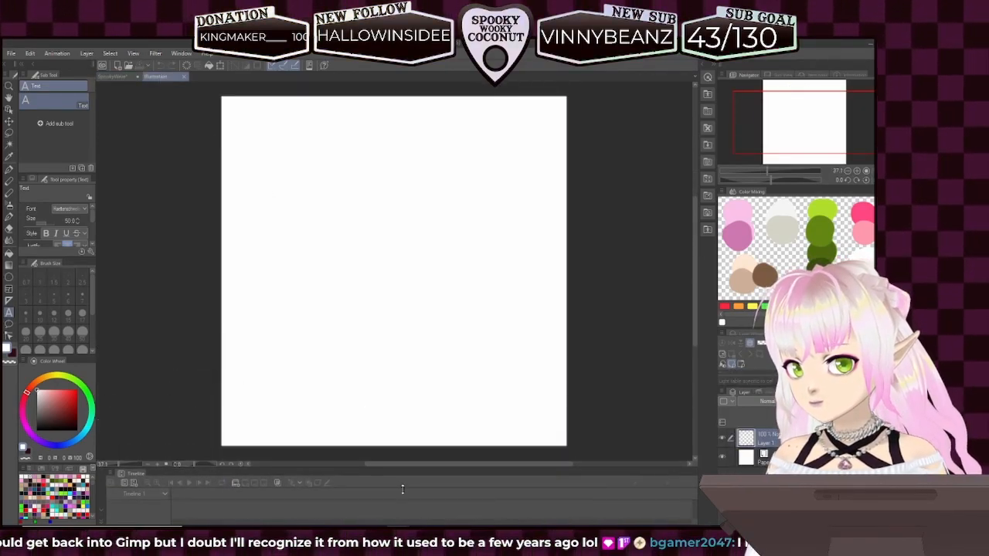
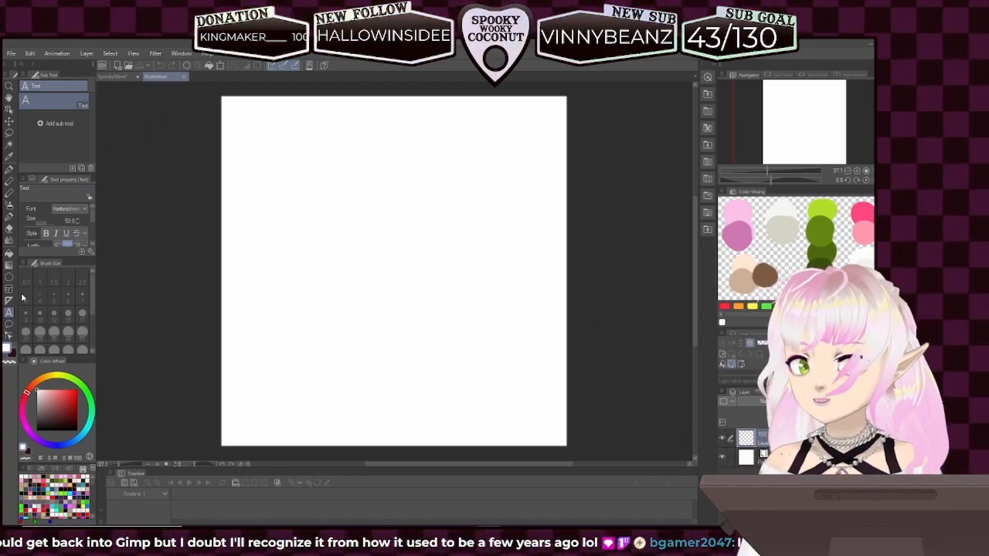
# - Set up the Ellipse figure tool with black and brush size 30, trying out ellipse outlines on the canvas and undoing them
pyautogui.click(9, 352)
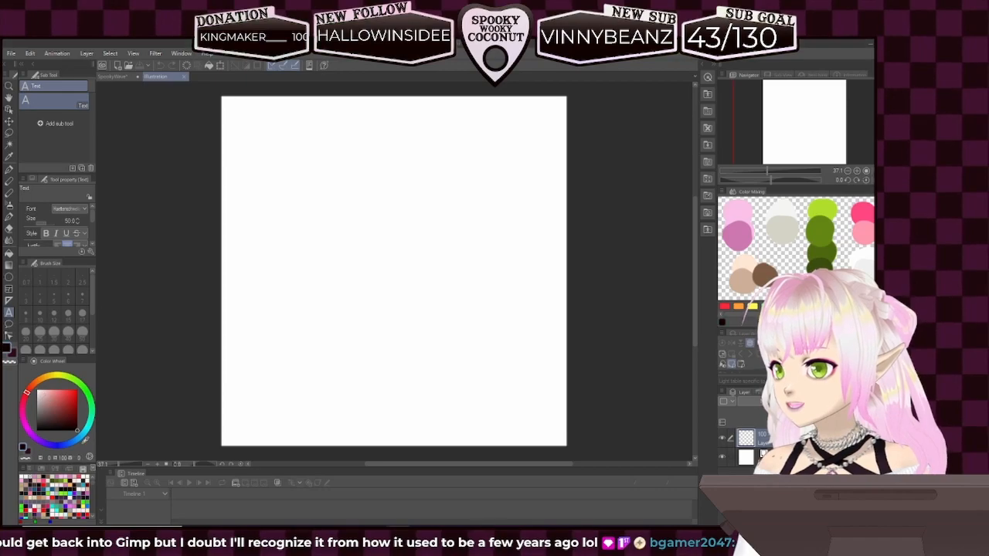
pyautogui.click(8, 277)
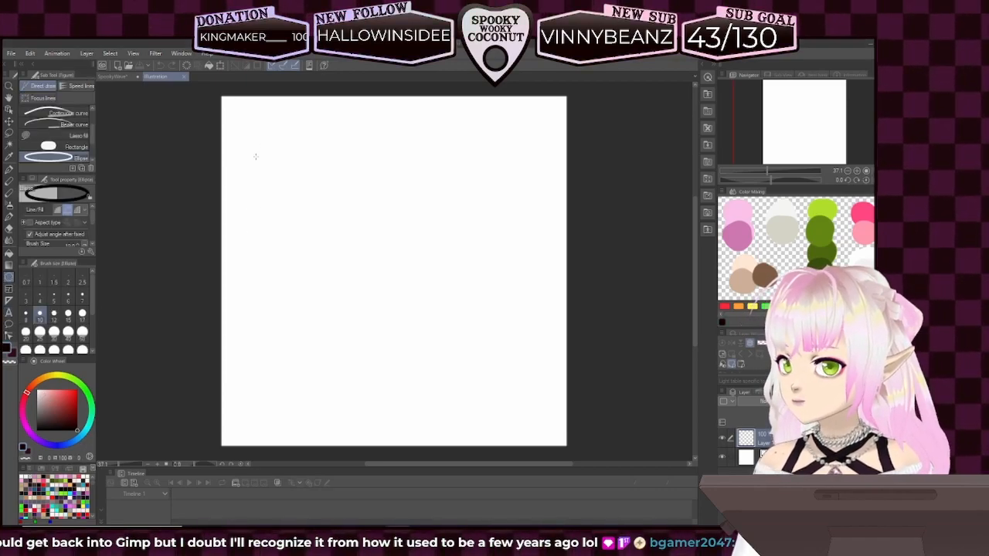
pyautogui.moveTo(259, 111); pyautogui.dragTo(398, 272)
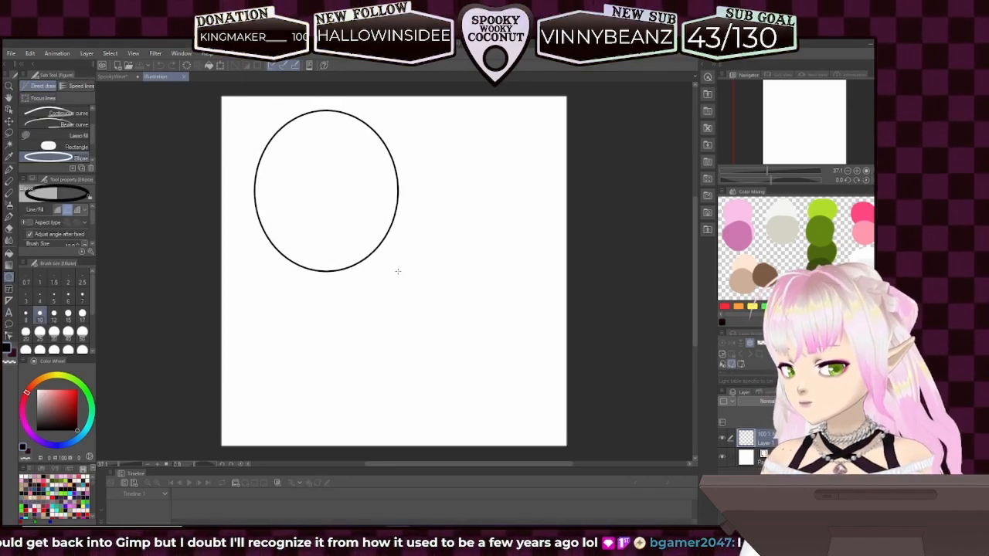
pyautogui.click(201, 255)
pyautogui.hotkey('ctrl', 'z')
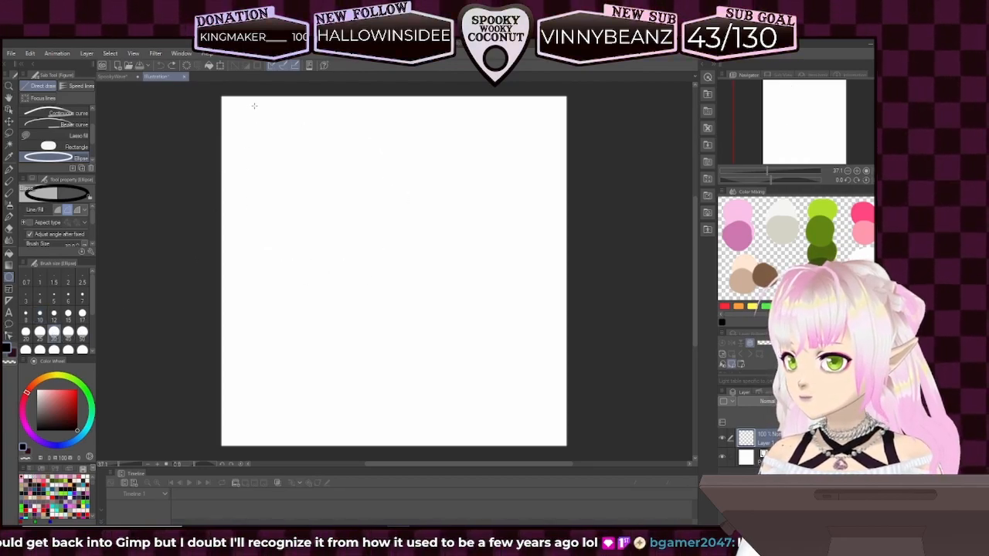
pyautogui.moveTo(255, 126); pyautogui.dragTo(462, 340)
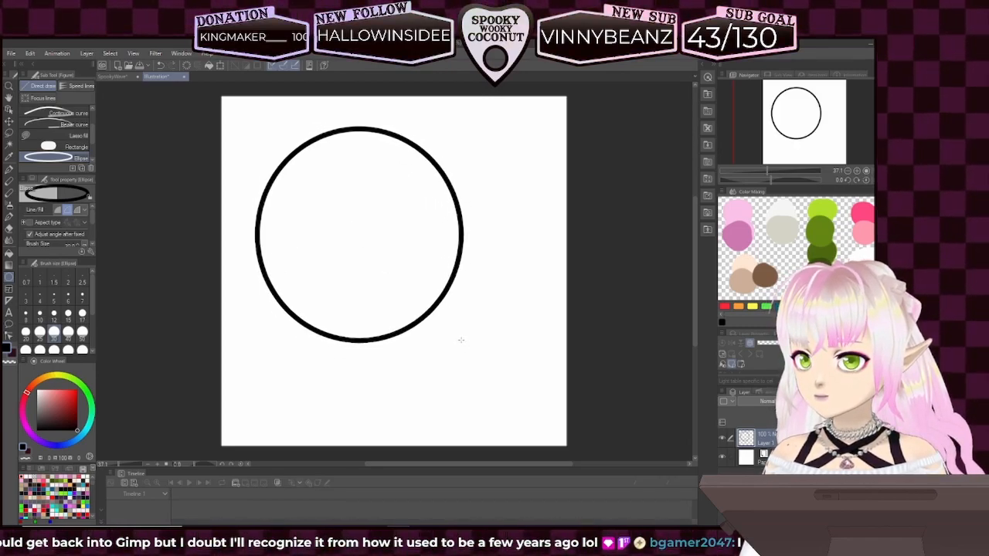
pyautogui.hotkey('ctrl', 'z')
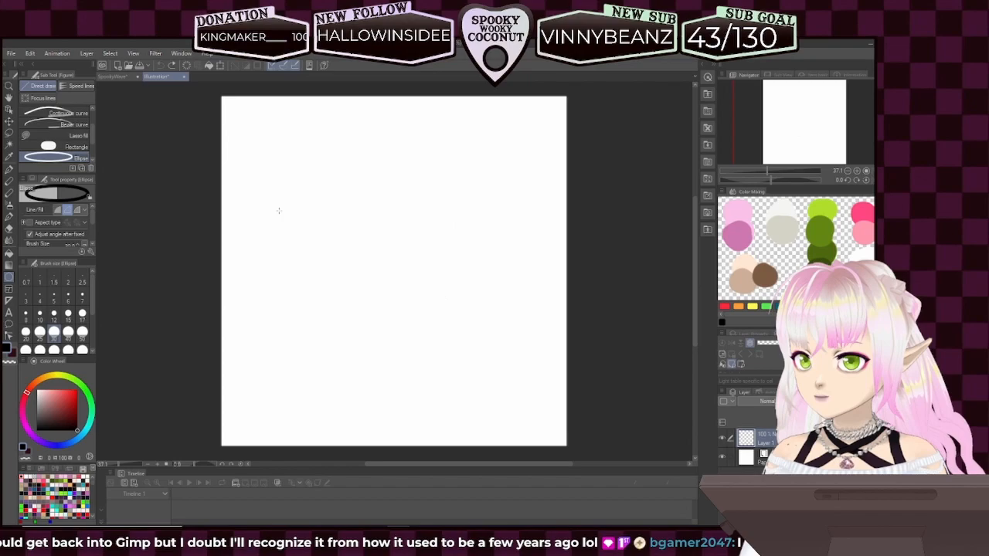
# - Draw a large black circle for the head with the grid shown as a guide, and hide the grid again
pyautogui.click(136, 55)
pyautogui.click(189, 253)
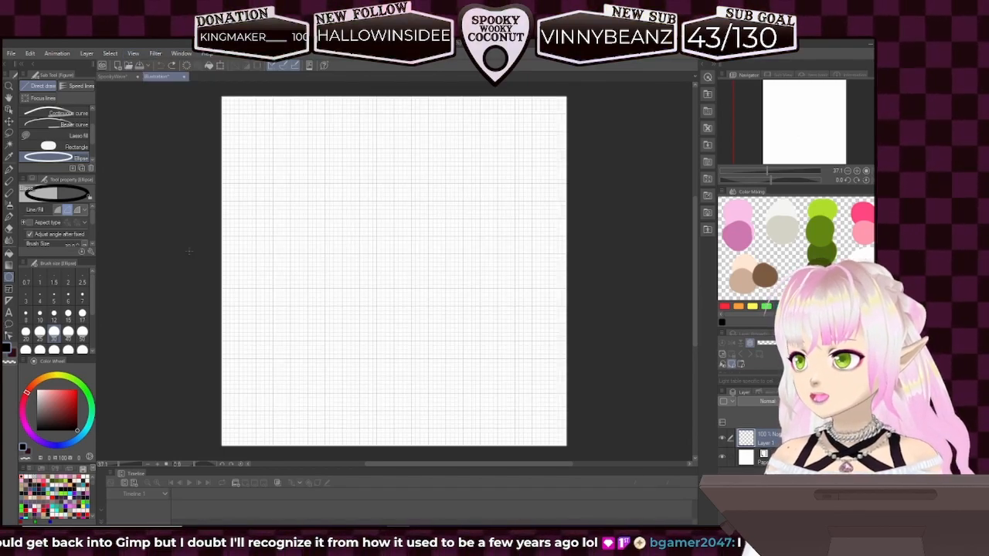
pyautogui.moveTo(254, 128); pyautogui.dragTo(497, 376)
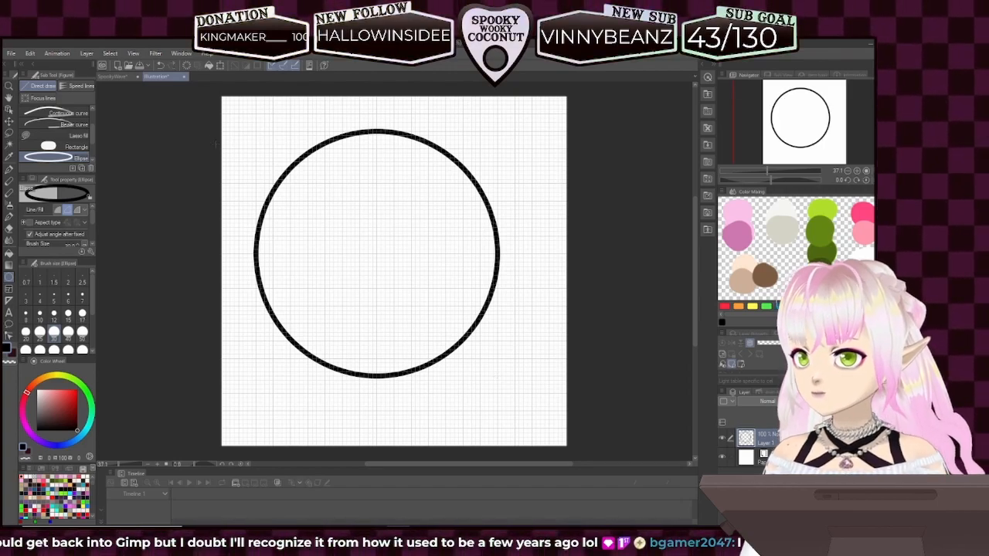
pyautogui.click(133, 53)
pyautogui.moveTo(155, 53)
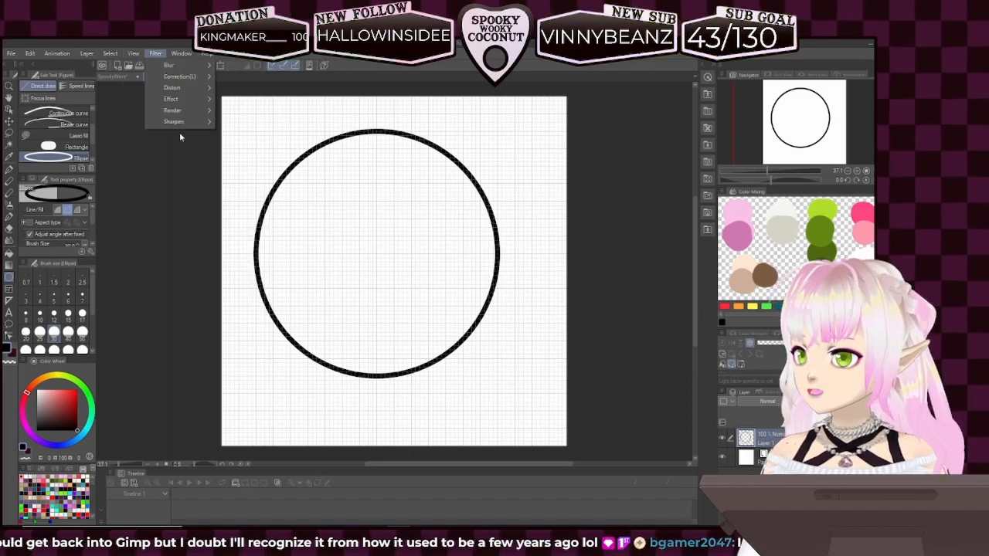
pyautogui.click(159, 255)
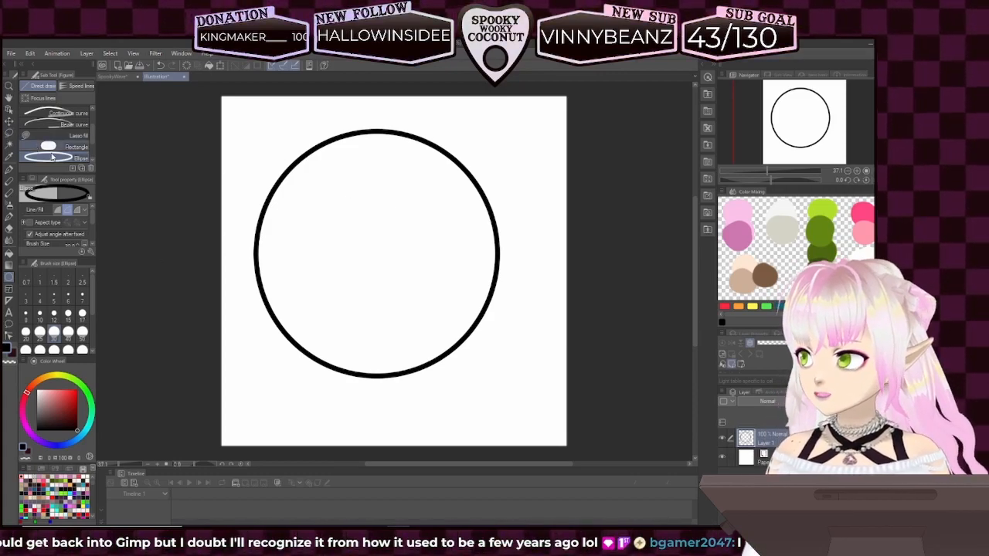
# - Draw curved vertical and horizontal face guidelines across the head circle with the G-pen at brush size 25
pyautogui.click(11, 171)
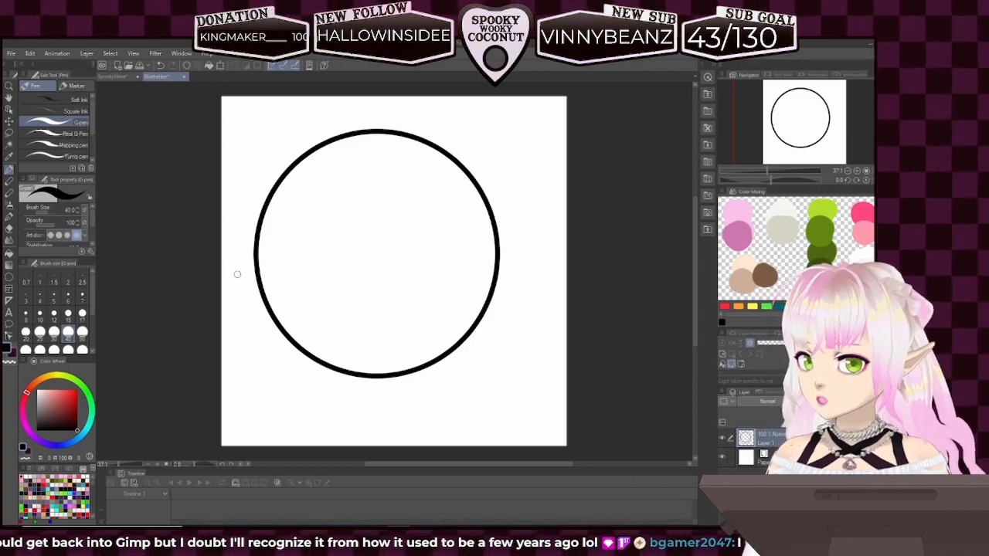
pyautogui.click(40, 334)
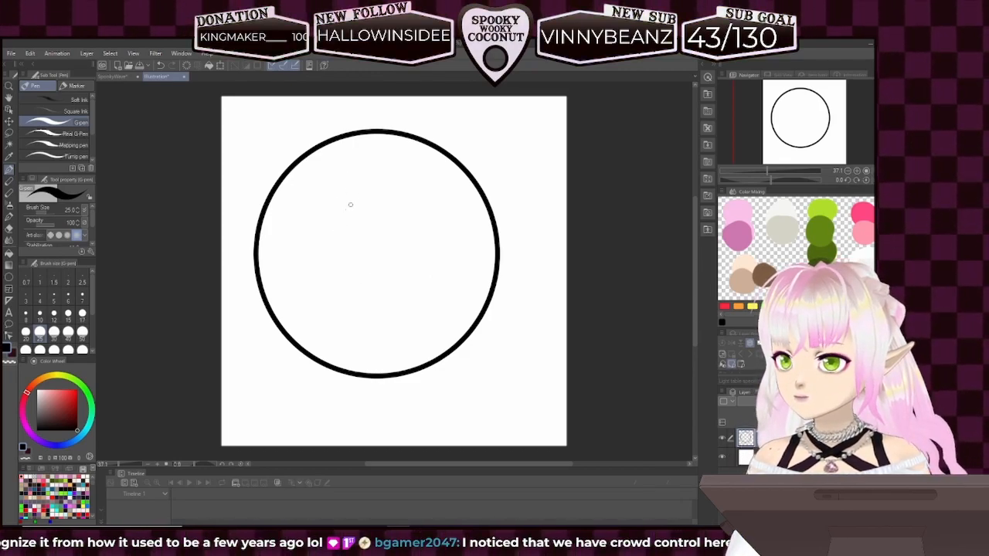
pyautogui.moveTo(354, 166); pyautogui.dragTo(392, 371)
pyautogui.hotkey('ctrl', 'z')
pyautogui.moveTo(352, 166)
pyautogui.mouseDown()
pyautogui.moveTo(334, 225)
pyautogui.moveTo(332, 319)
pyautogui.moveTo(362, 372)
pyautogui.mouseUp()
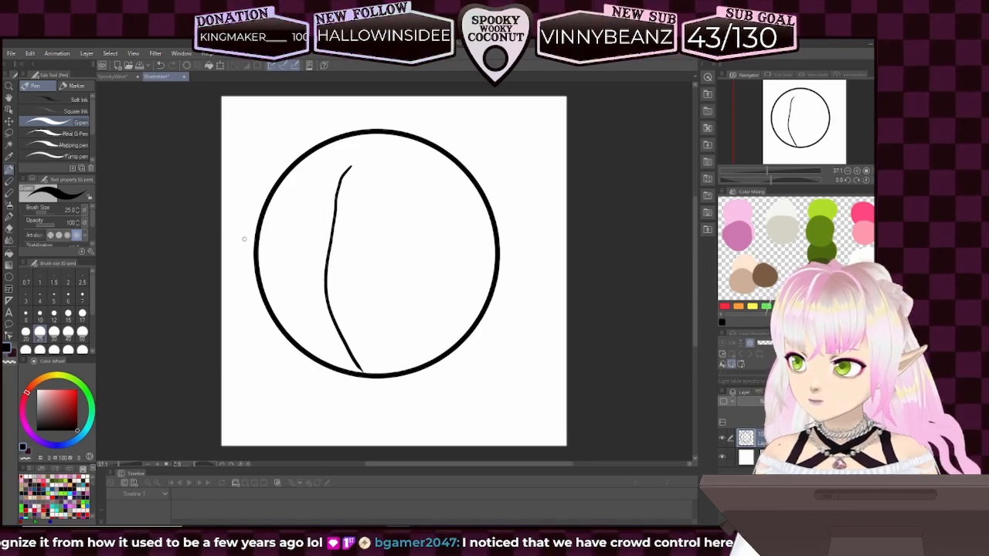
pyautogui.moveTo(306, 272); pyautogui.dragTo(481, 247)
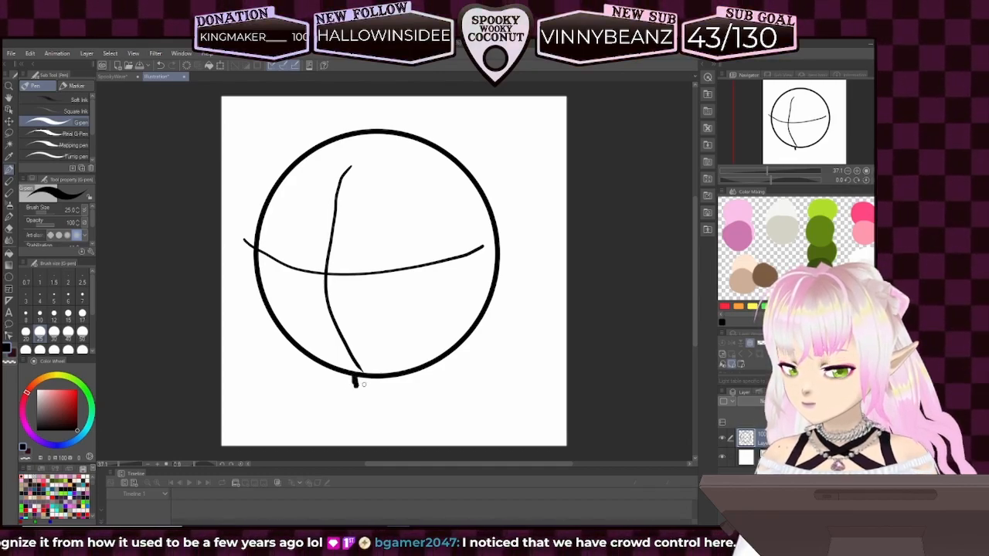
# - Draw two short vertical neck lines below the head circle with the G-pen at brush size 30, redoing unsatisfactory strokes
pyautogui.hotkey('ctrl', 'z')
pyautogui.click(54, 332)
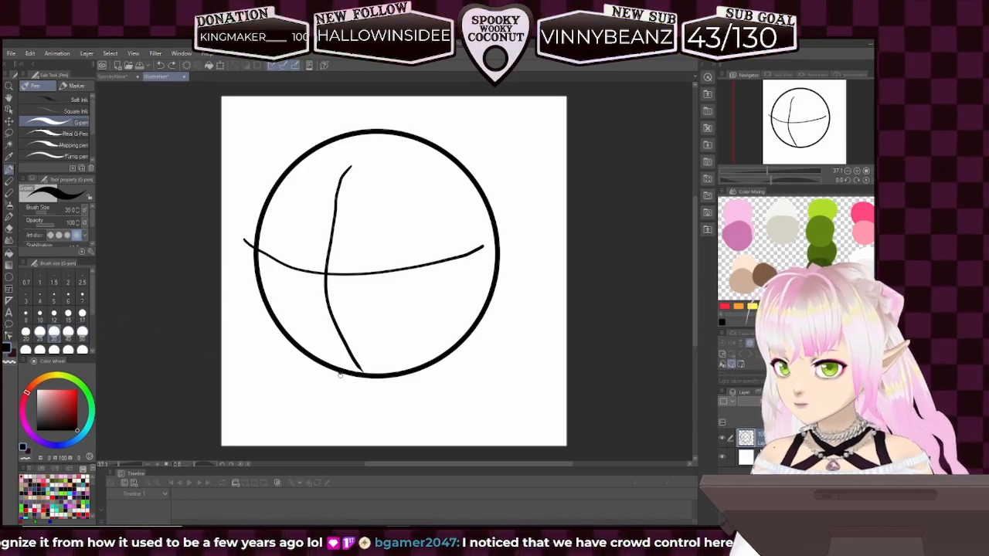
pyautogui.hotkey('ctrl', 'z')
pyautogui.moveTo(360, 377); pyautogui.dragTo(360, 390)
pyautogui.moveTo(413, 374); pyautogui.dragTo(413, 388)
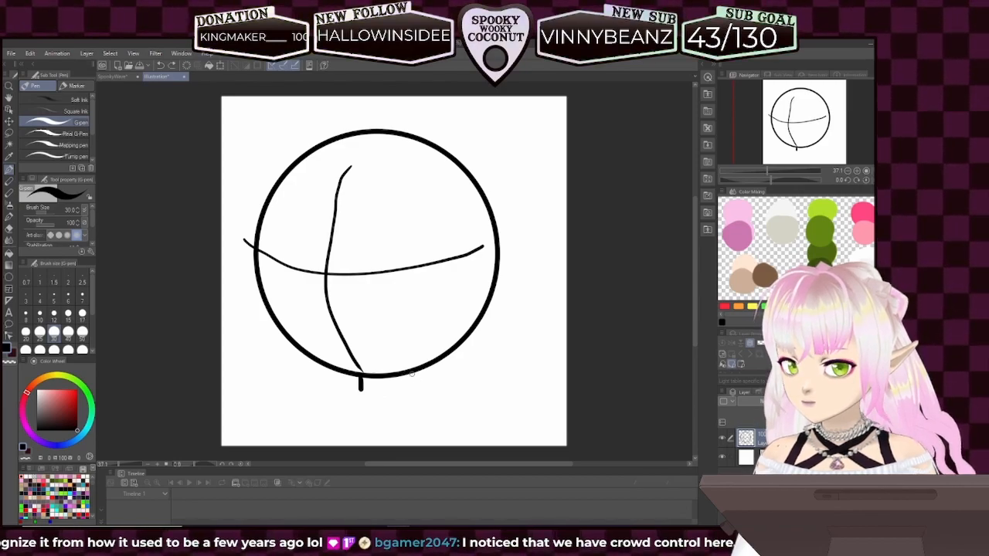
pyautogui.hotkey('ctrl', 'z')
pyautogui.moveTo(414, 372); pyautogui.dragTo(414, 386)
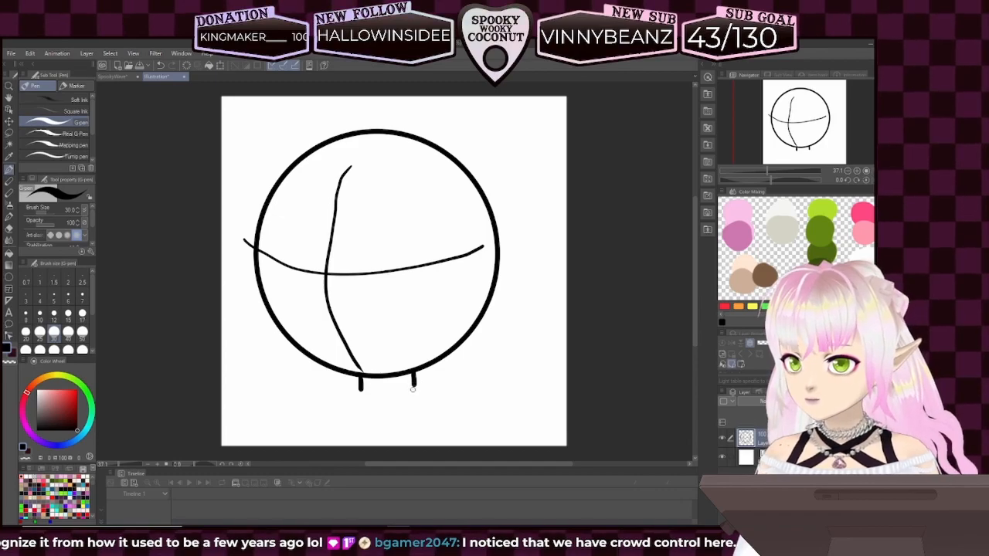
pyautogui.hotkey('ctrl', 'z')
pyautogui.moveTo(413, 364); pyautogui.dragTo(415, 388)
pyautogui.hotkey('ctrl', 'z')
pyautogui.hotkey('ctrl', 'z')
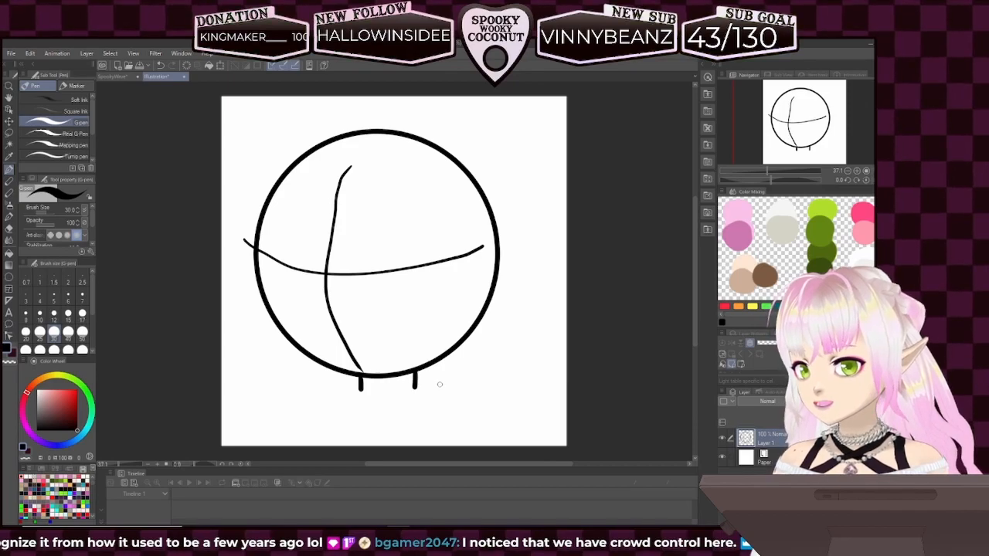
# - Draw two sloping shoulder lines running outward and down from the ends of the neck lines
pyautogui.moveTo(415, 387); pyautogui.dragTo(475, 405)
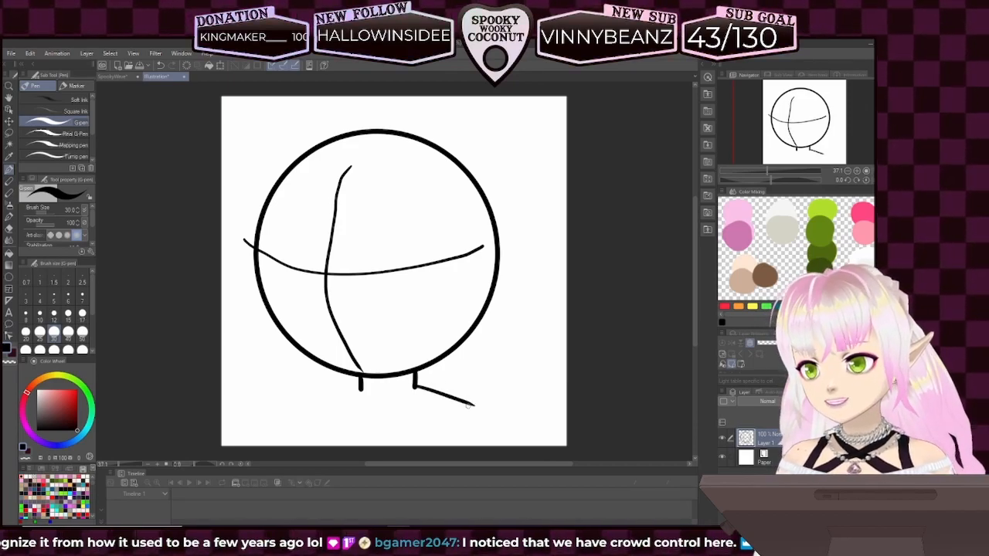
pyautogui.hotkey('ctrl', 'z')
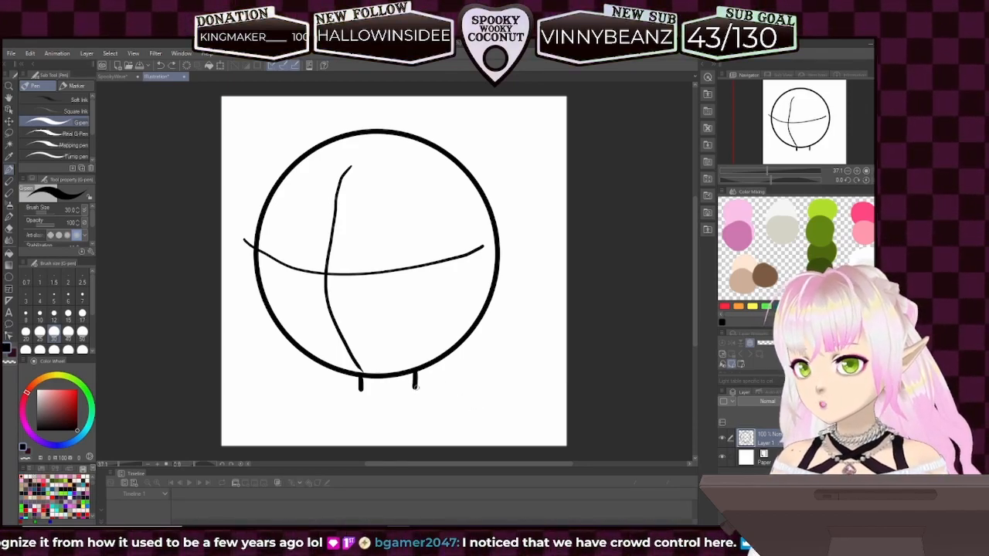
pyautogui.moveTo(415, 387); pyautogui.dragTo(498, 402)
pyautogui.hotkey('ctrl', 'z')
pyautogui.moveTo(415, 386); pyautogui.dragTo(488, 407)
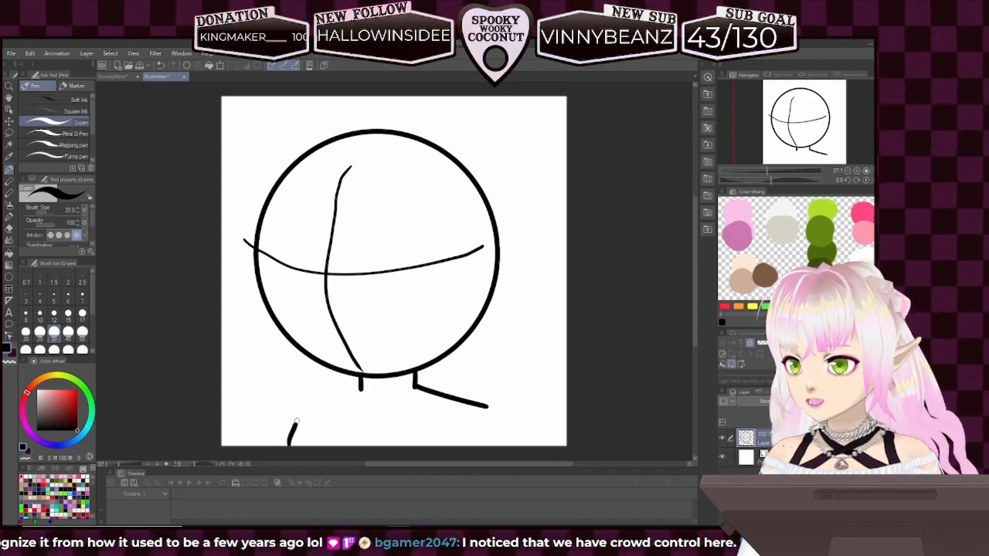
pyautogui.moveTo(360, 388); pyautogui.dragTo(283, 404)
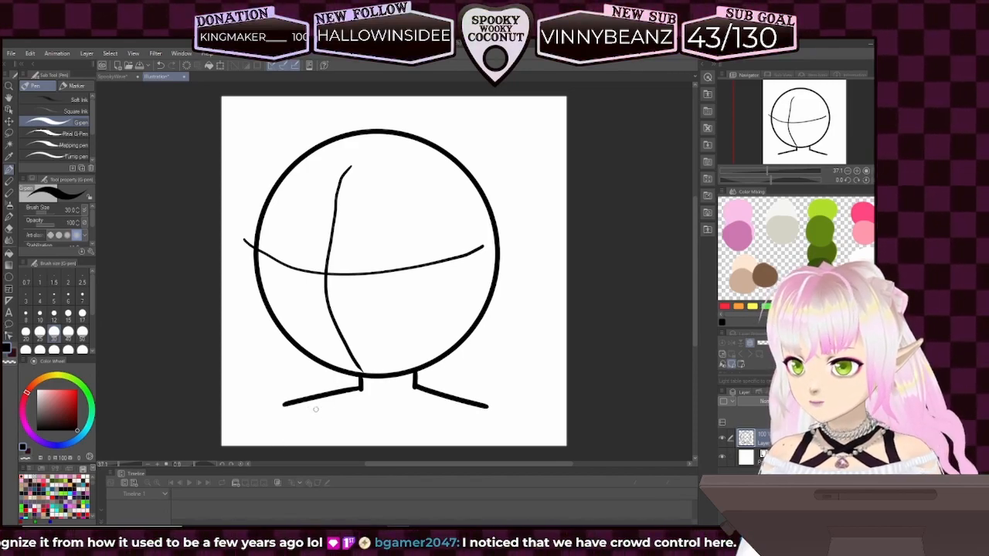
# - Redraw the left shoulder line shorter, sloping outward and down from the neck
pyautogui.hotkey('ctrl', 'z')
pyautogui.moveTo(360, 386); pyautogui.dragTo(301, 400)
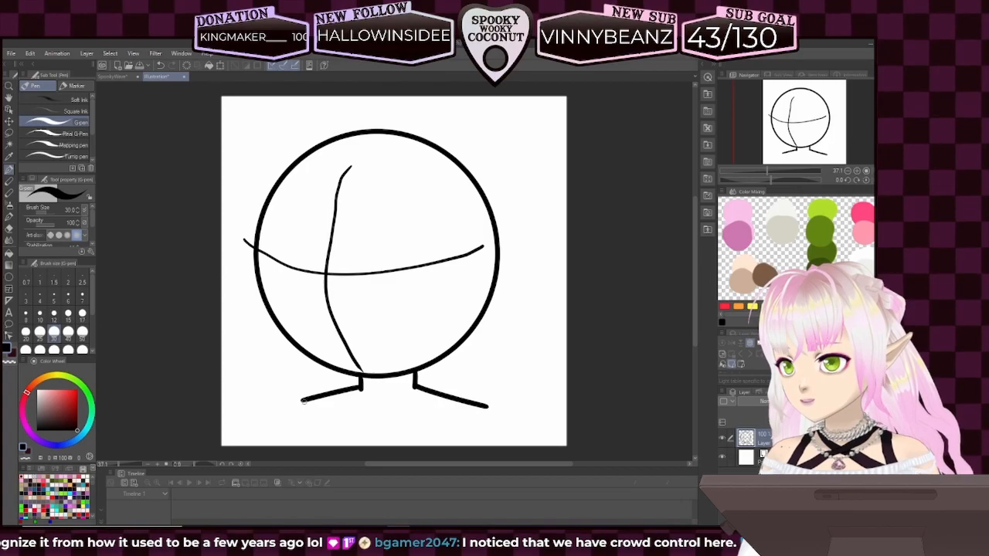
pyautogui.hotkey('ctrl', 'z')
pyautogui.hotkey('ctrl', 'z')
# - Draw curved upper-arm lines from the outer ends of both shoulders down to the canvas's lower edge, redoing unsatisfactory strokes
pyautogui.moveTo(302, 400); pyautogui.dragTo(283, 418)
pyautogui.hotkey('ctrl', 'z')
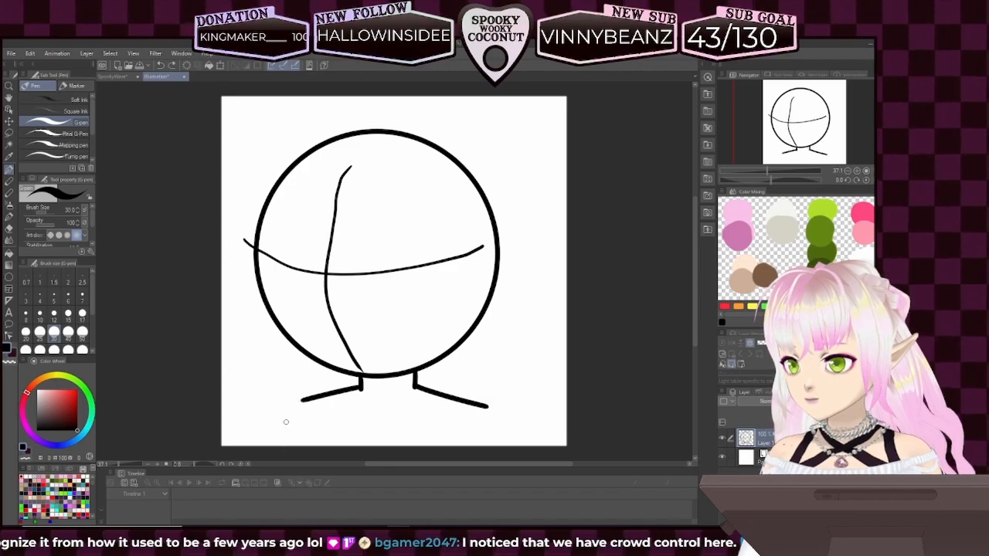
pyautogui.moveTo(303, 401); pyautogui.dragTo(273, 439)
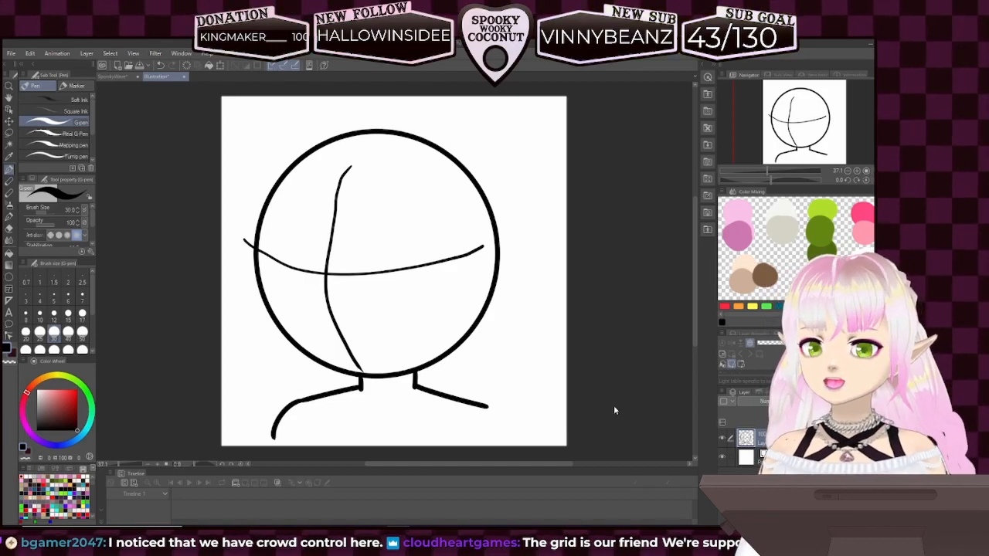
pyautogui.hotkey('ctrl', 'z')
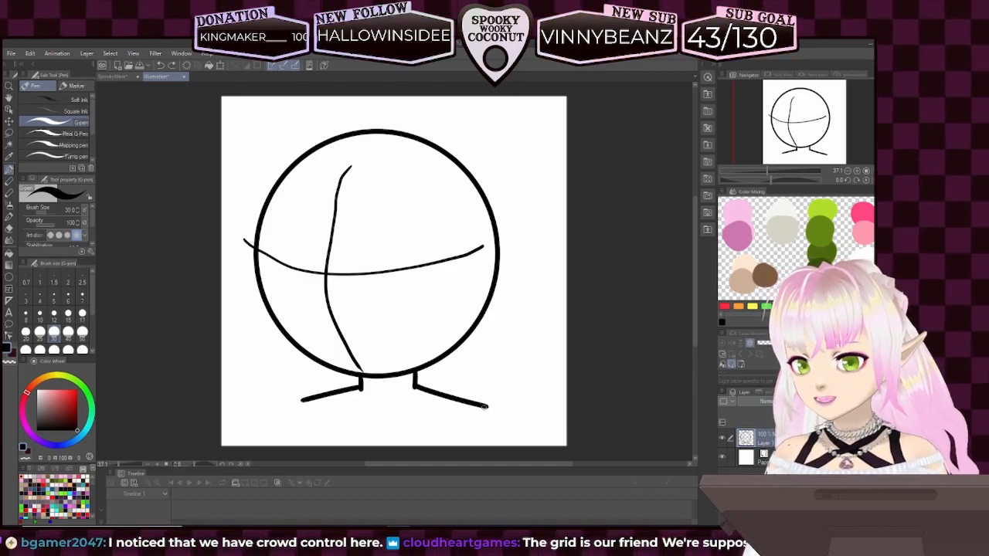
pyautogui.moveTo(510, 421); pyautogui.dragTo(518, 437)
pyautogui.hotkey('ctrl', 'z')
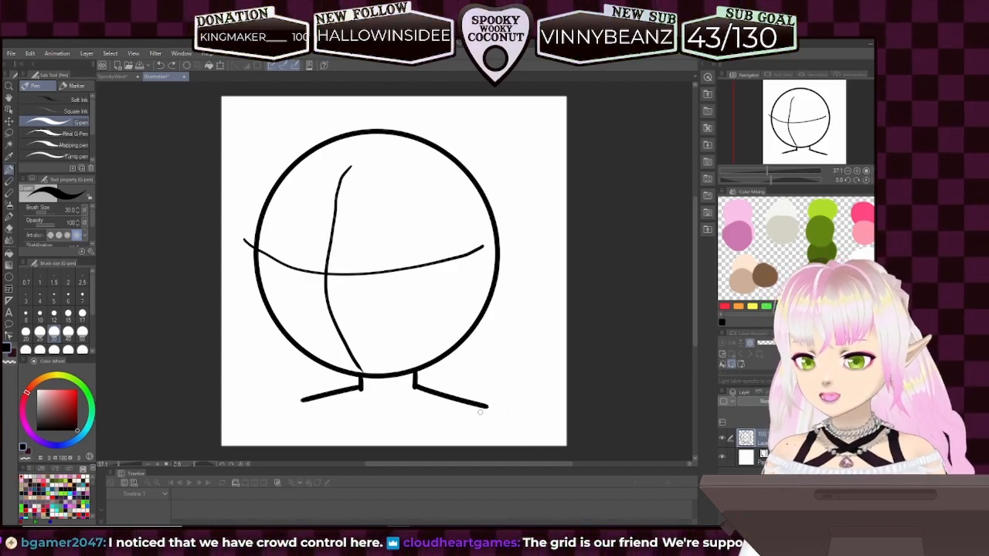
pyautogui.moveTo(485, 405); pyautogui.dragTo(516, 447)
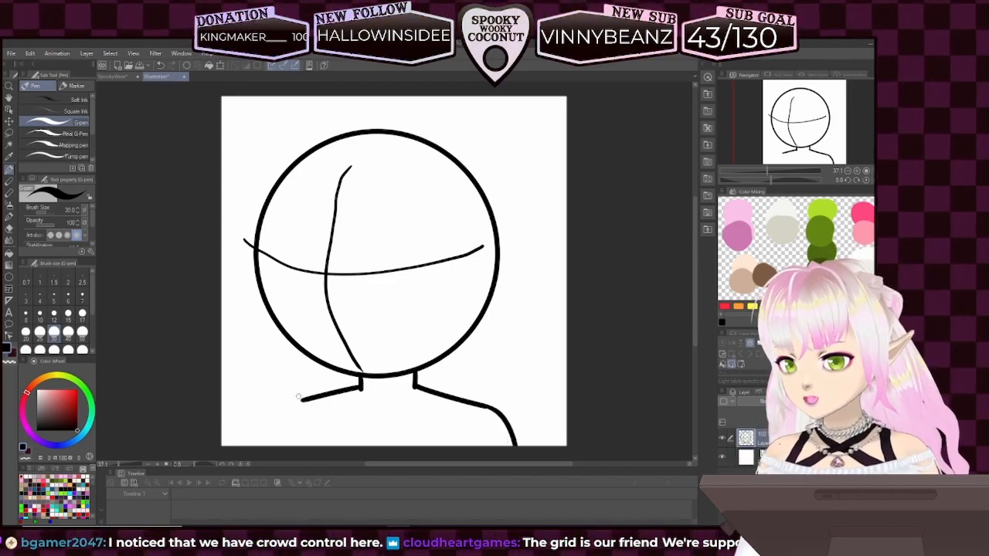
pyautogui.moveTo(301, 401); pyautogui.dragTo(285, 421)
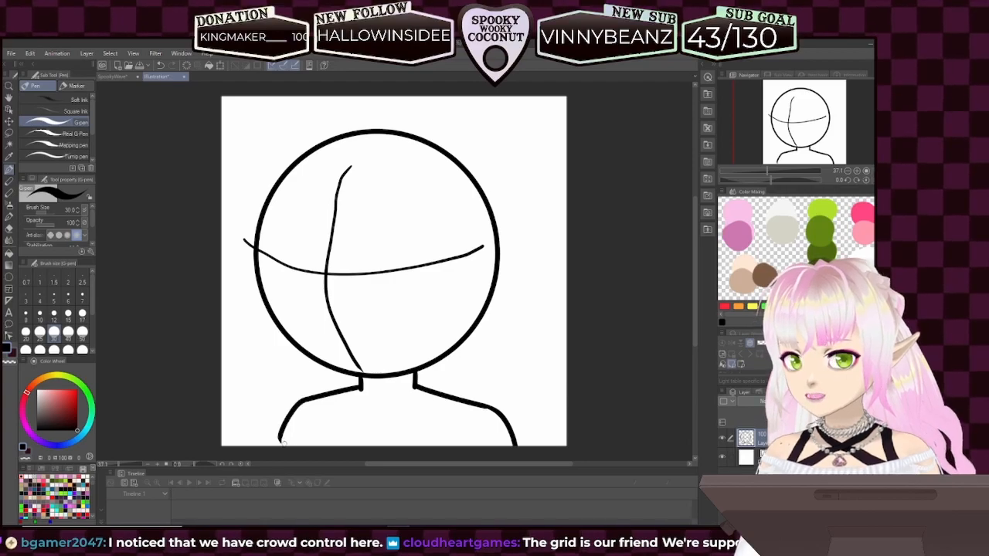
pyautogui.moveTo(278, 436); pyautogui.dragTo(279, 453)
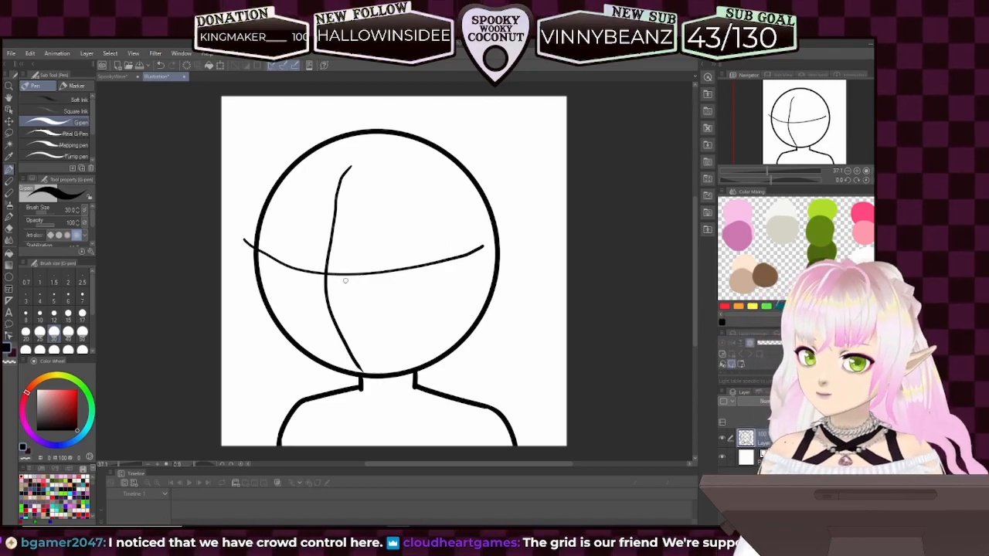
# - Flip the whole sketch layer horizontally to check its proportions, and flip it back to the original orientation
pyautogui.click(30, 53)
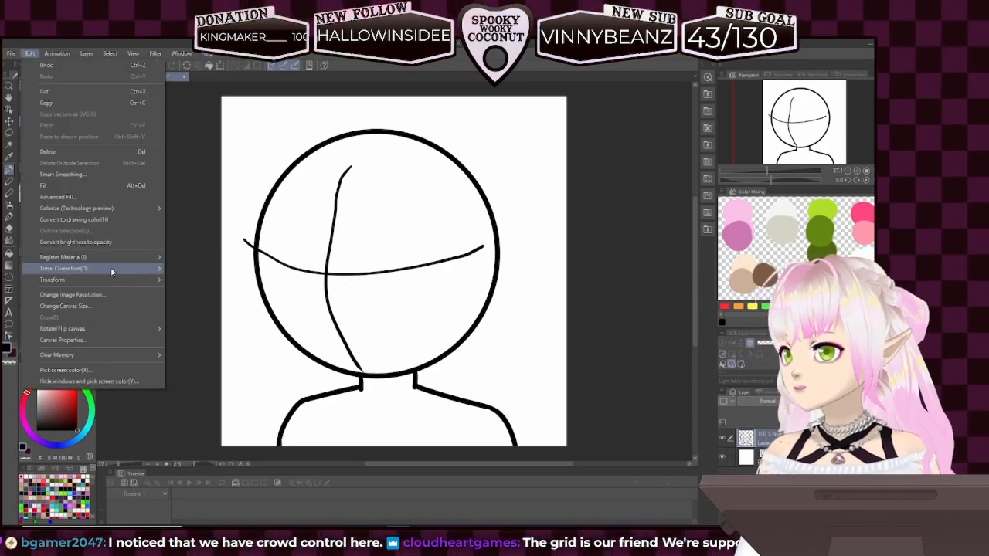
pyautogui.moveTo(82, 280)
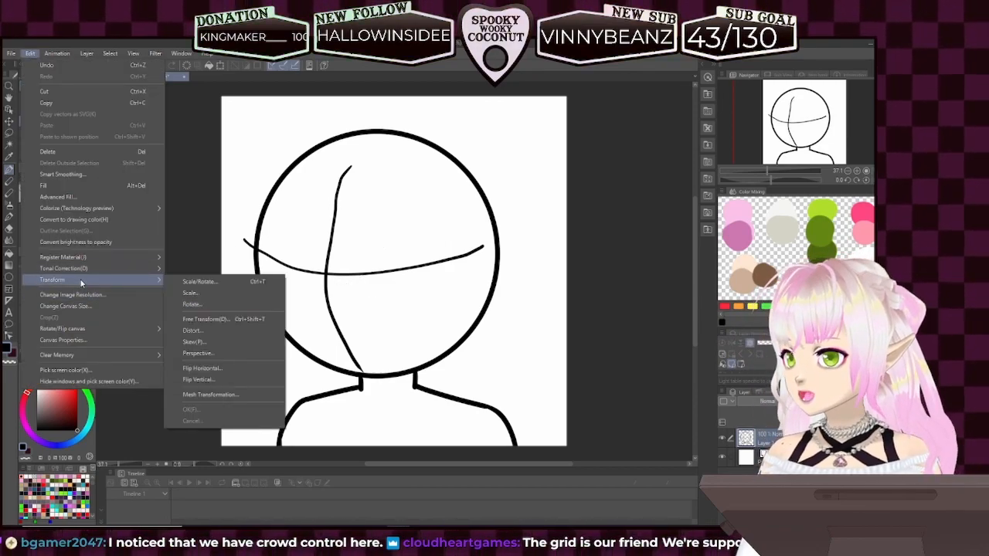
pyautogui.click(217, 369)
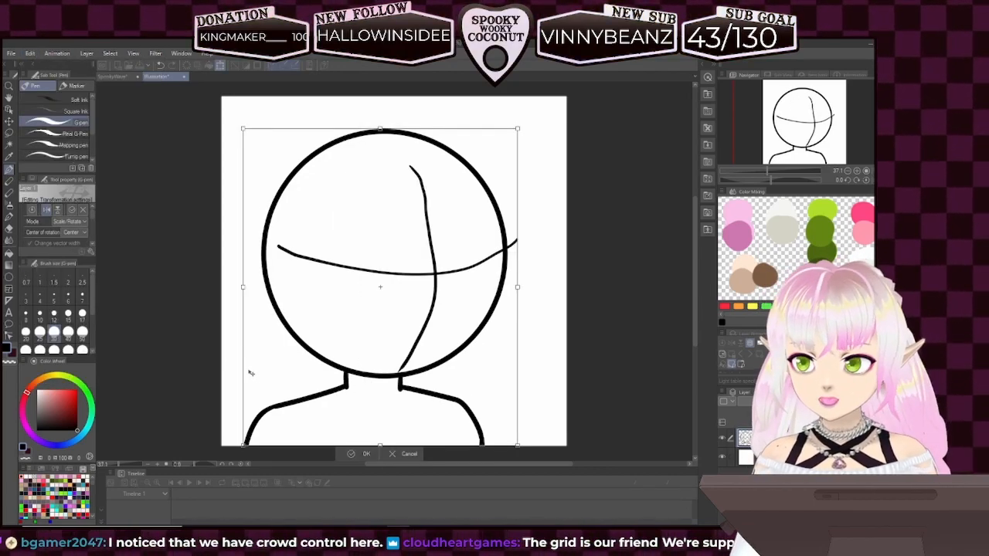
pyautogui.click(360, 454)
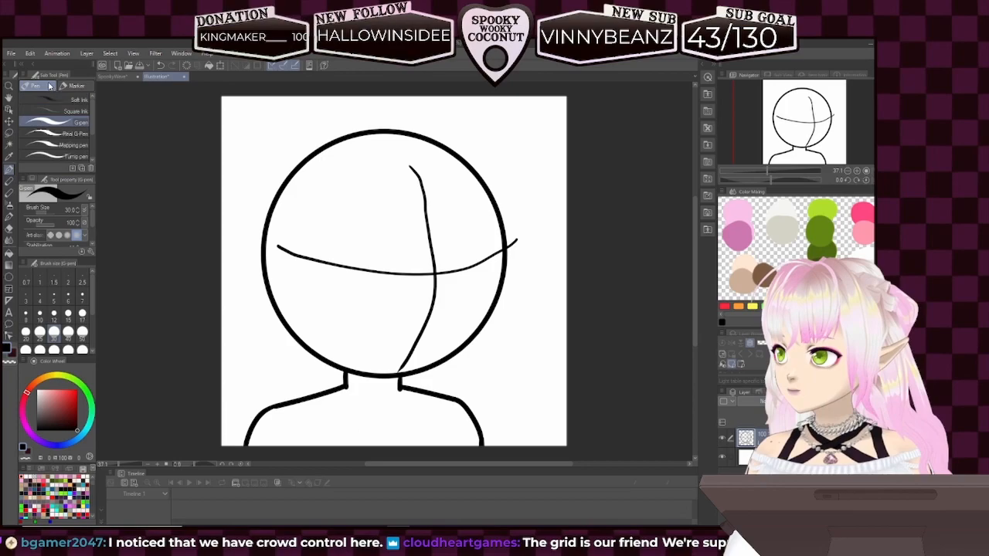
pyautogui.click(31, 53)
pyautogui.moveTo(104, 279)
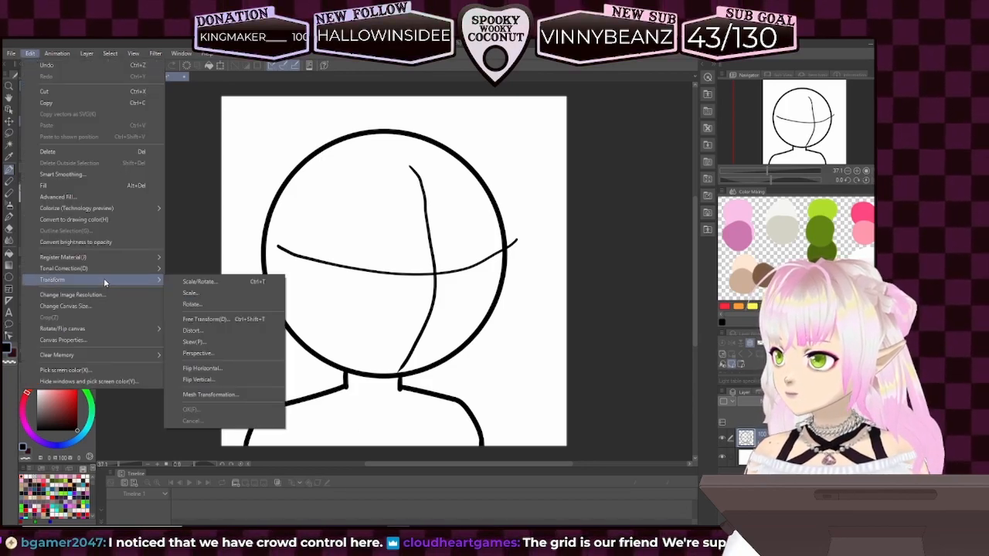
pyautogui.click(222, 368)
pyautogui.click(365, 453)
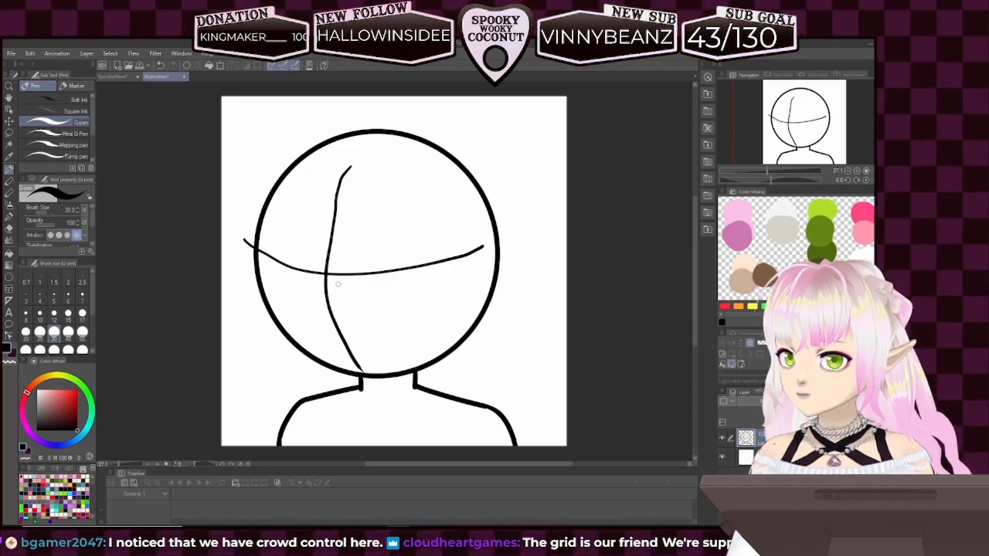
# - Draw thick arched upper lids for both eyes along the horizontal face guideline with the G-pen at brush size 50
pyautogui.click(82, 332)
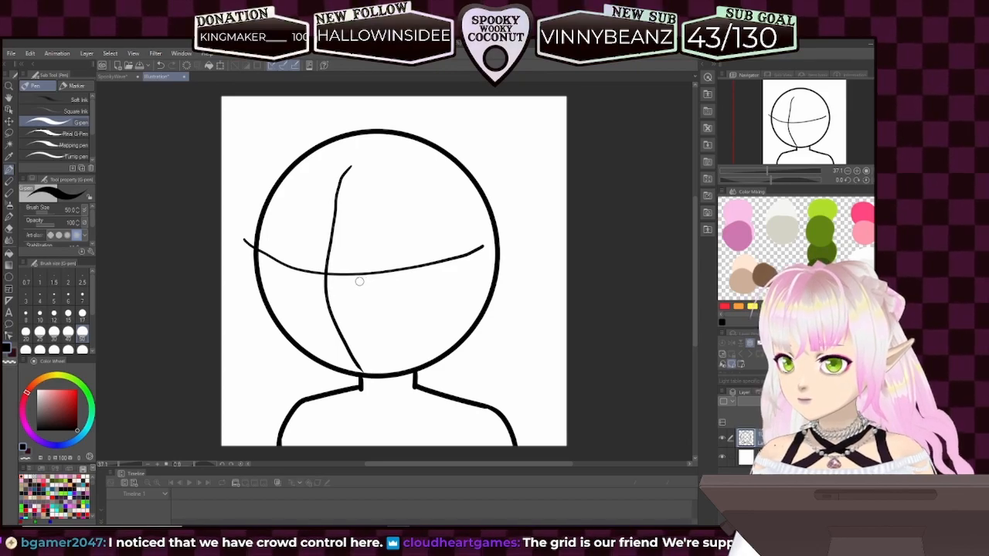
pyautogui.moveTo(365, 286)
pyautogui.mouseDown()
pyautogui.moveTo(409, 276)
pyautogui.moveTo(431, 286)
pyautogui.mouseUp()
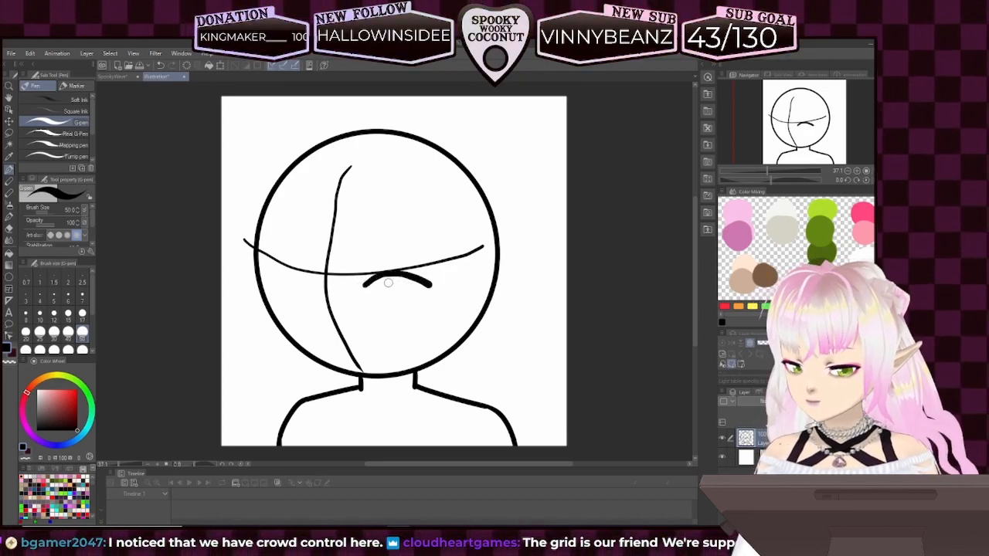
pyautogui.hotkey('ctrl', 'z')
pyautogui.moveTo(366, 286)
pyautogui.mouseDown()
pyautogui.moveTo(413, 267)
pyautogui.moveTo(435, 278)
pyautogui.mouseUp()
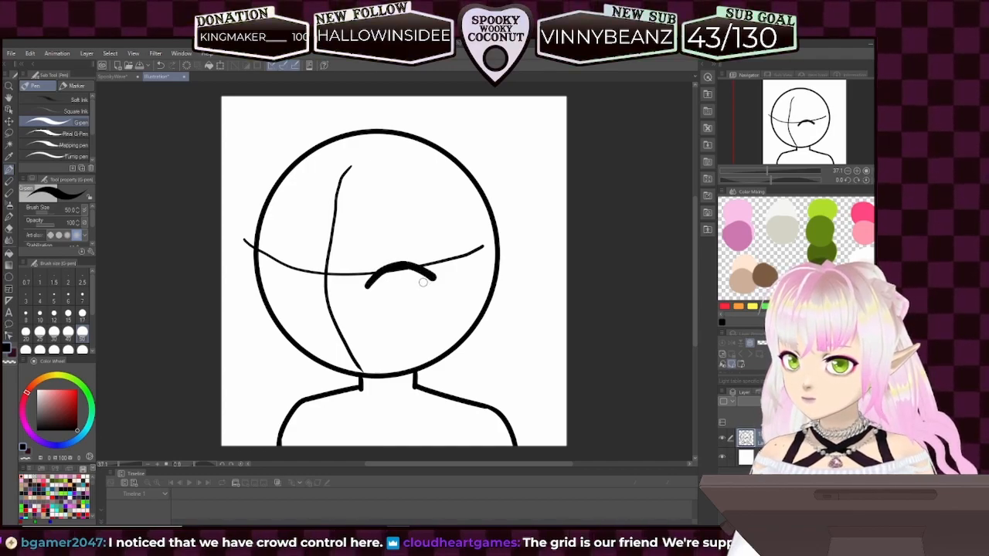
pyautogui.moveTo(263, 270)
pyautogui.mouseDown()
pyautogui.moveTo(272, 262)
pyautogui.moveTo(294, 270)
pyautogui.mouseUp()
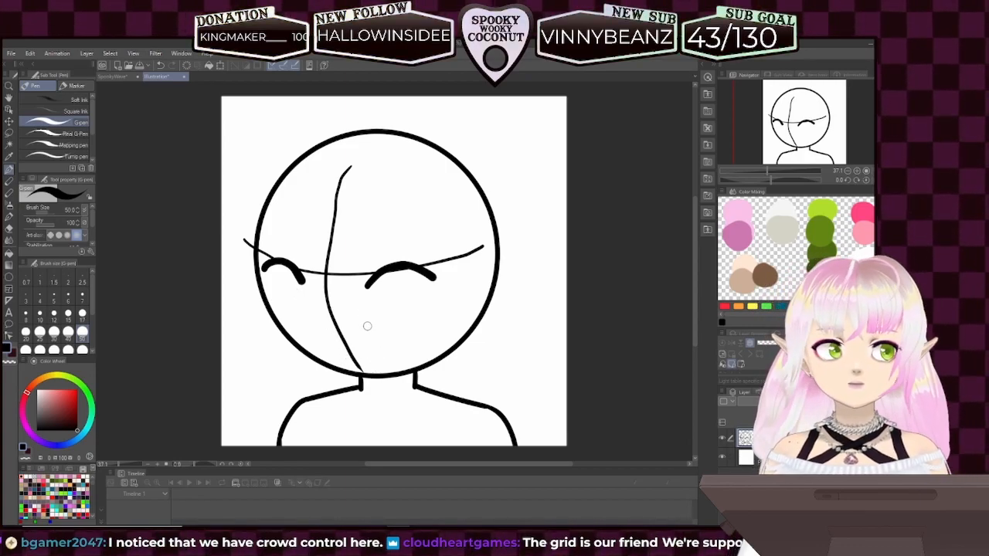
# - Draw short curved outer edges below both eyelids at brush size 30, and taper their ends with transparent colour
pyautogui.click(54, 332)
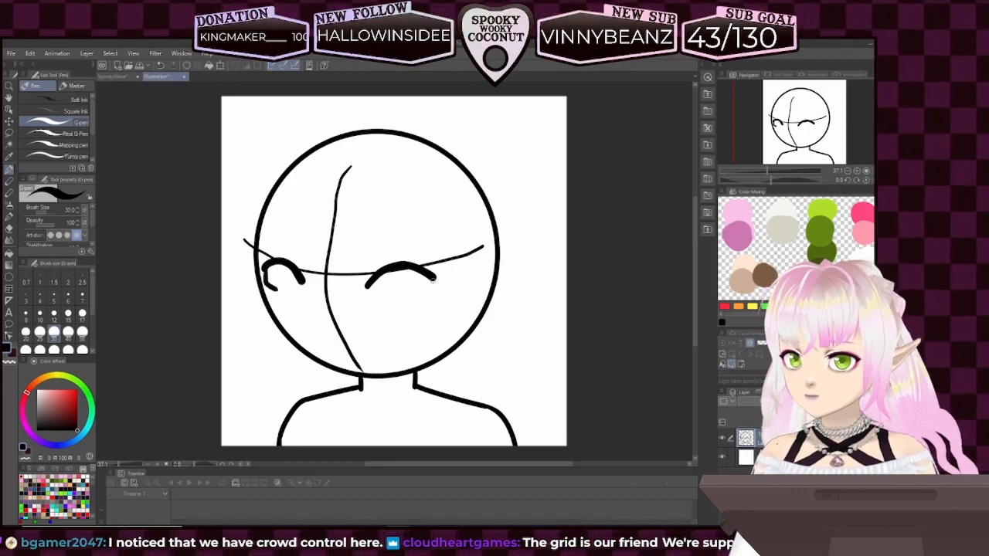
pyautogui.moveTo(435, 279); pyautogui.dragTo(421, 293)
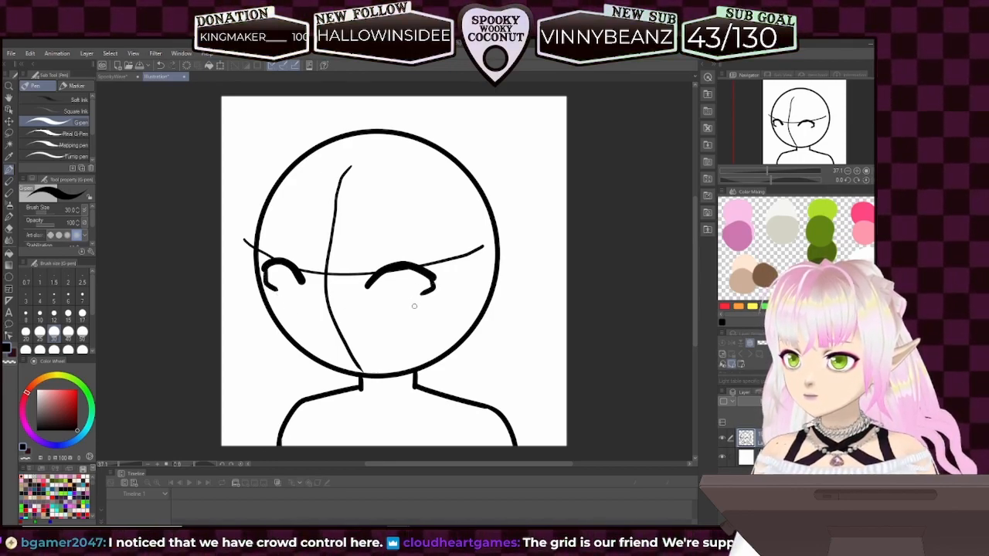
pyautogui.hotkey('ctrl', 'z')
pyautogui.hotkey('ctrl', 'z')
pyautogui.hotkey('ctrl', 'z')
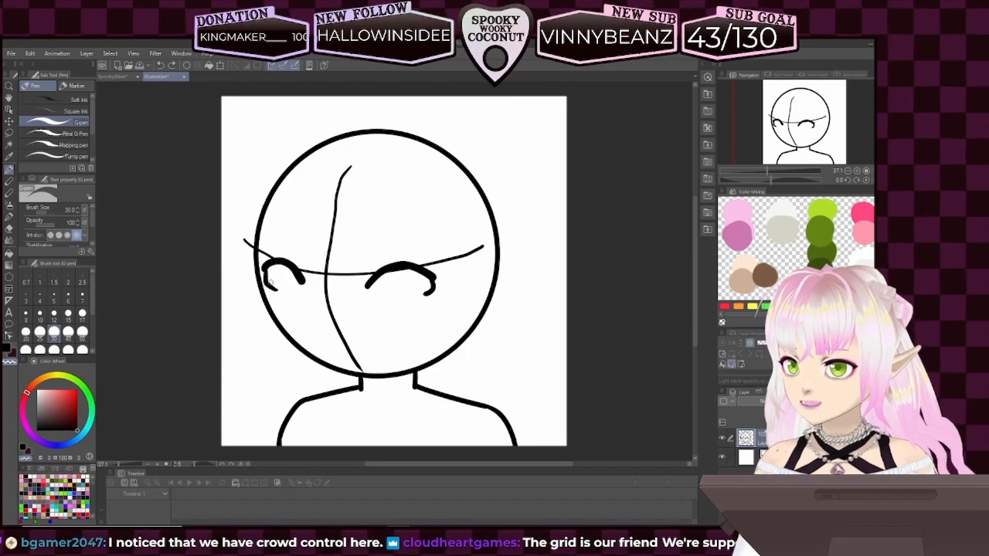
pyautogui.click(6, 350)
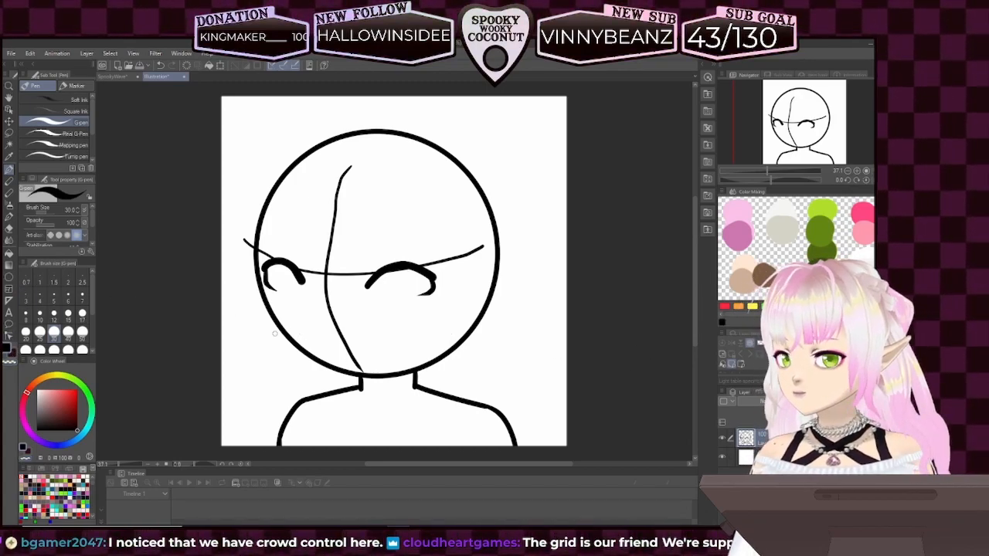
pyautogui.click(82, 333)
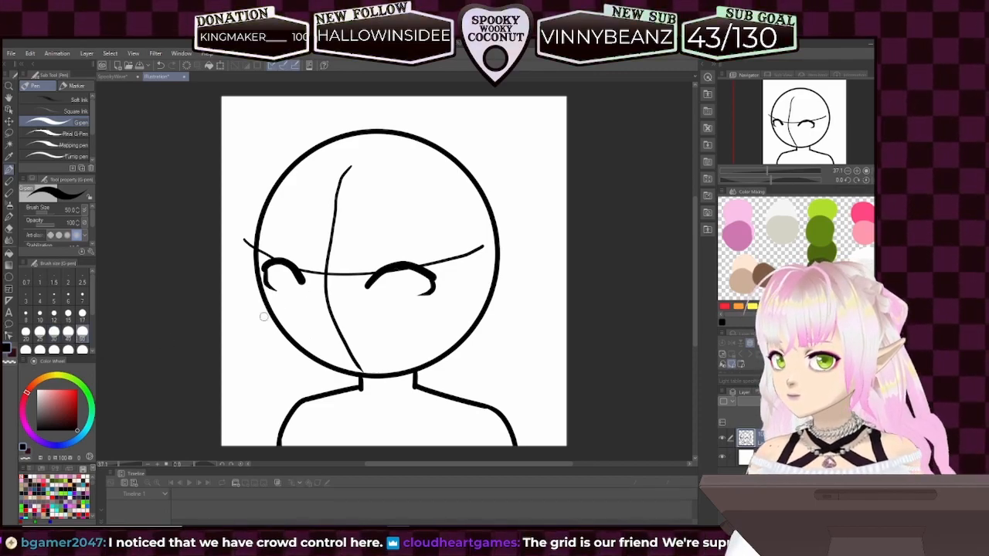
pyautogui.moveTo(257, 283)
pyautogui.mouseDown()
pyautogui.moveTo(261, 322)
pyautogui.moveTo(293, 345)
pyautogui.mouseUp()
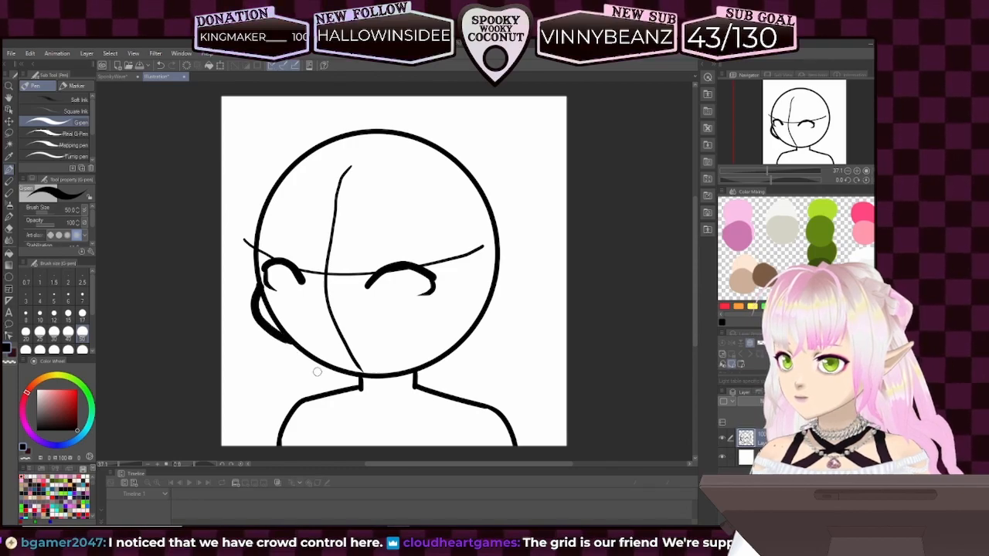
pyautogui.hotkey('ctrl', 'z')
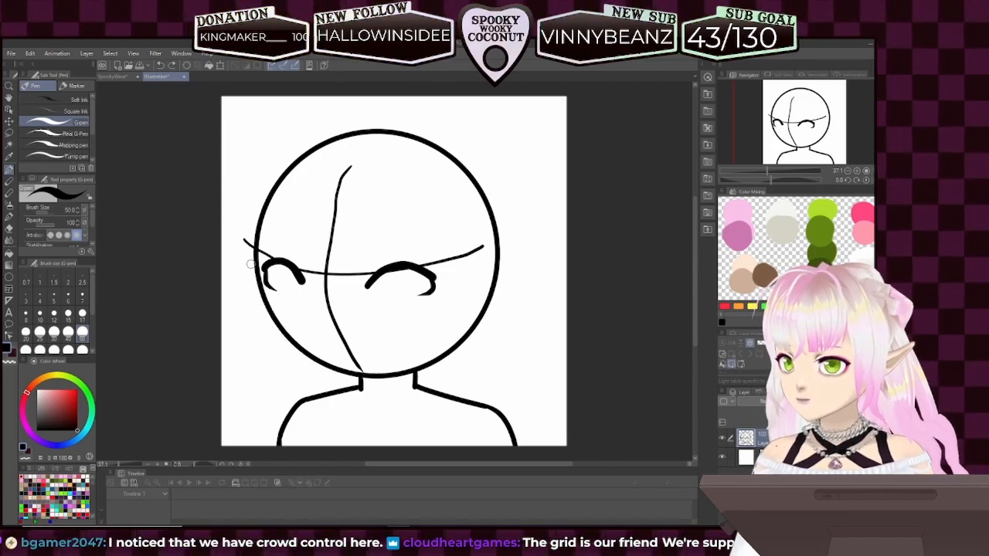
pyautogui.moveTo(255, 260)
pyautogui.mouseDown()
pyautogui.moveTo(278, 349)
pyautogui.moveTo(336, 371)
pyautogui.mouseUp()
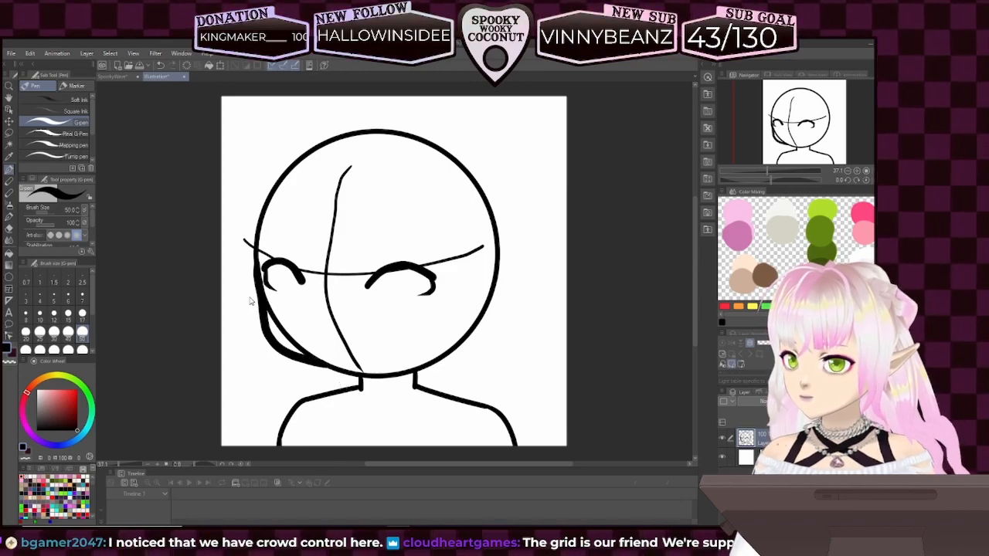
pyautogui.hotkey('ctrl', 'z')
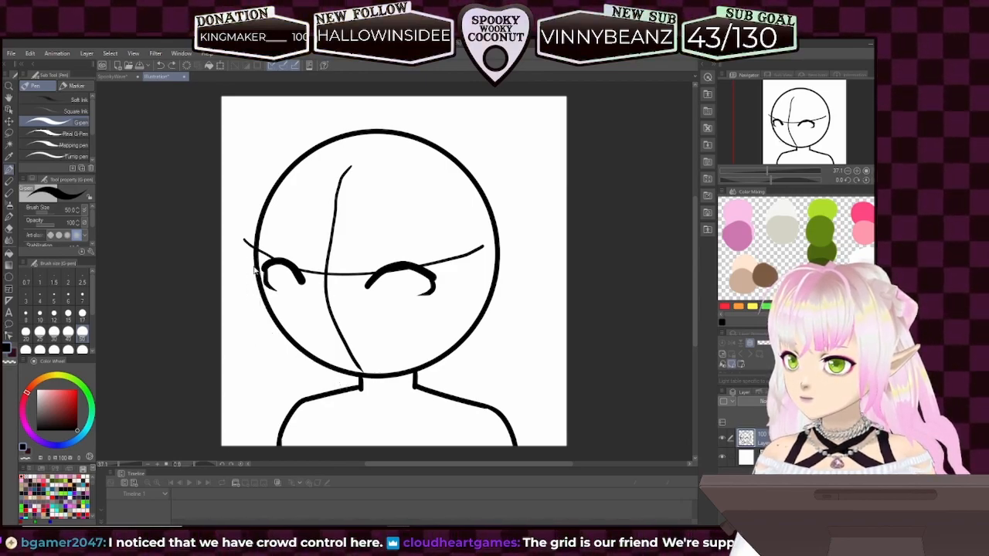
pyautogui.press('[')
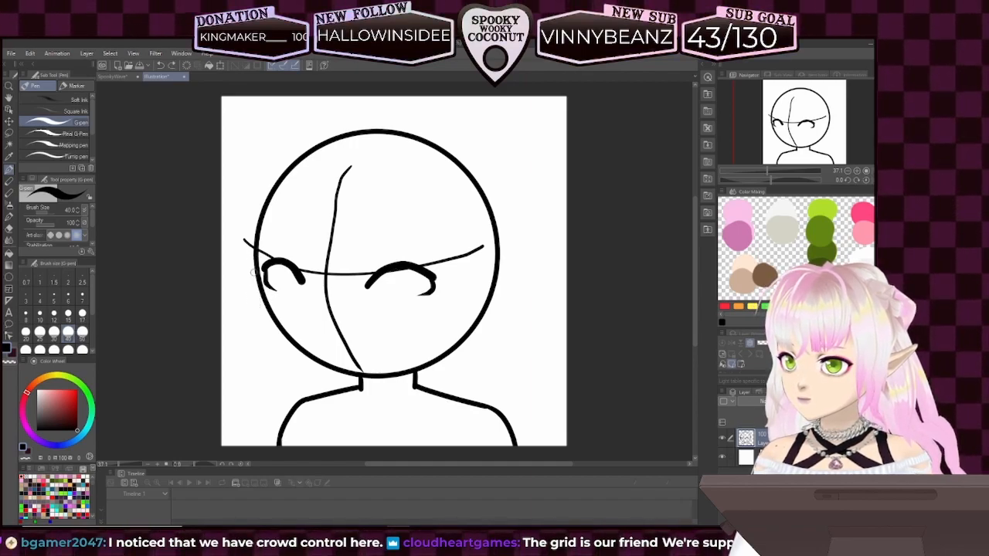
pyautogui.moveTo(257, 288)
pyautogui.mouseDown()
pyautogui.moveTo(261, 327)
pyautogui.moveTo(361, 392)
pyautogui.mouseUp()
pyautogui.hotkey('ctrl', 'z')
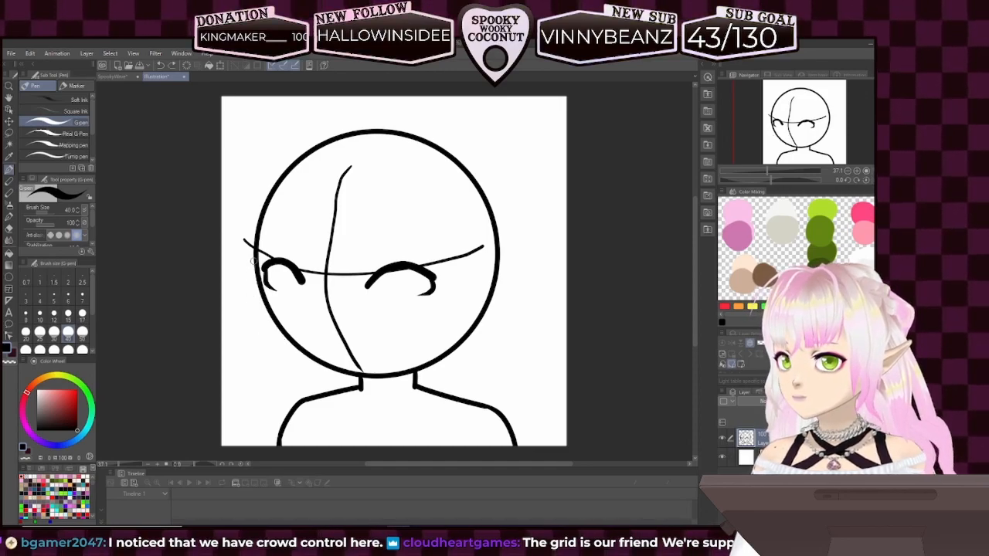
# - Draw the cheek and jaw contour bulging outside the head circle's lower left, down to the chin, at brush size 30
pyautogui.click(53, 331)
pyautogui.moveTo(255, 265); pyautogui.dragTo(257, 290)
pyautogui.moveTo(263, 325); pyautogui.dragTo(306, 357)
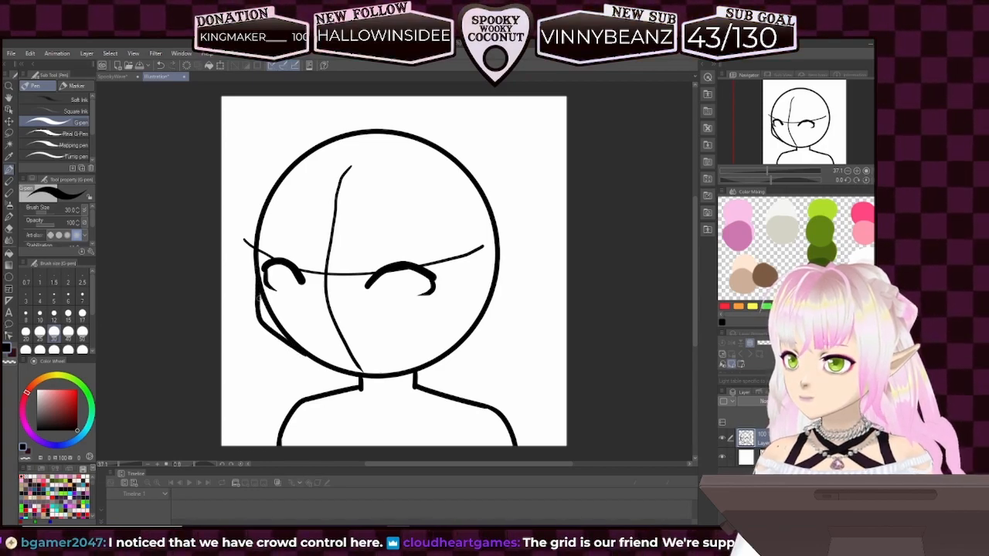
pyautogui.hotkey('ctrl', 'z')
pyautogui.moveTo(256, 272)
pyautogui.mouseDown()
pyautogui.moveTo(257, 323)
pyautogui.moveTo(277, 347)
pyautogui.moveTo(362, 380)
pyautogui.mouseUp()
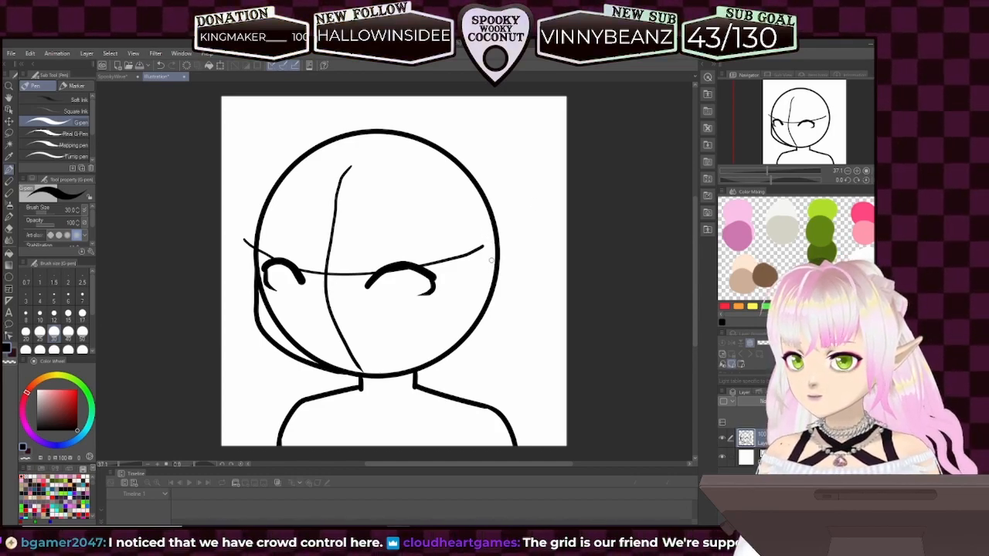
# - Draw the elf ear's upper edge from inside the head circle beside the eye, sweeping up and outward to the tip at brush size 30
pyautogui.moveTo(468, 278); pyautogui.dragTo(479, 261)
pyautogui.moveTo(499, 247); pyautogui.dragTo(539, 176)
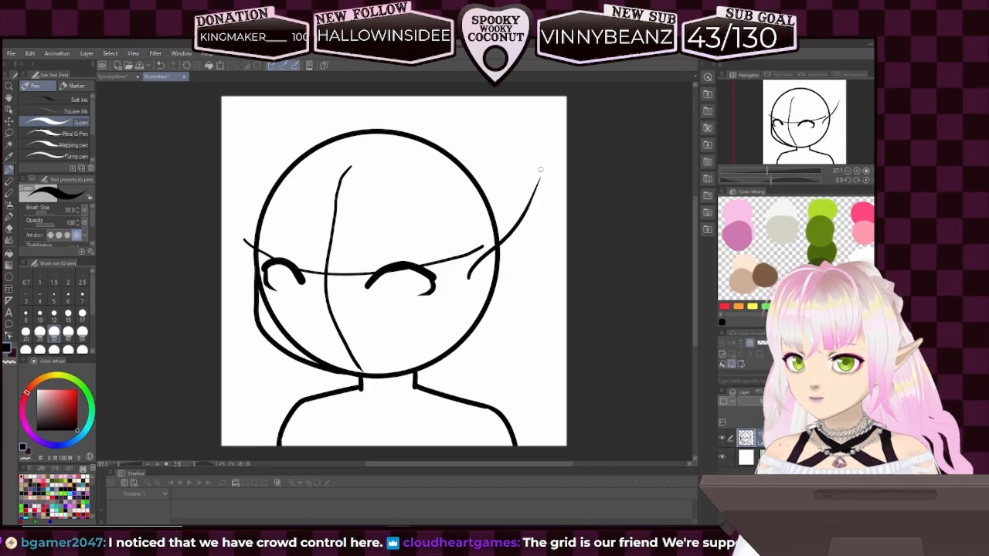
pyautogui.hotkey('ctrl', 'z')
pyautogui.hotkey('ctrl', 'z')
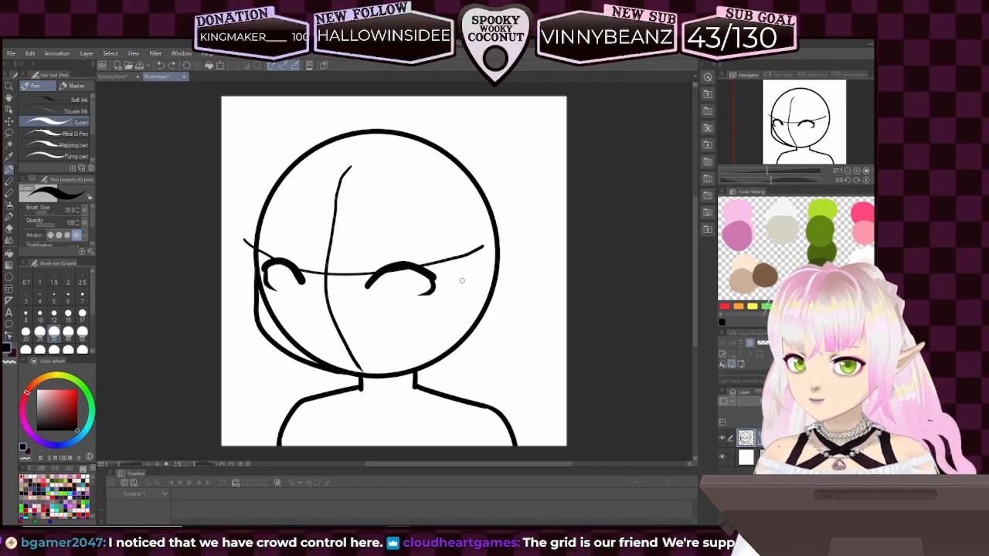
pyautogui.moveTo(475, 269)
pyautogui.mouseDown()
pyautogui.moveTo(483, 246)
pyautogui.moveTo(545, 193)
pyautogui.mouseUp()
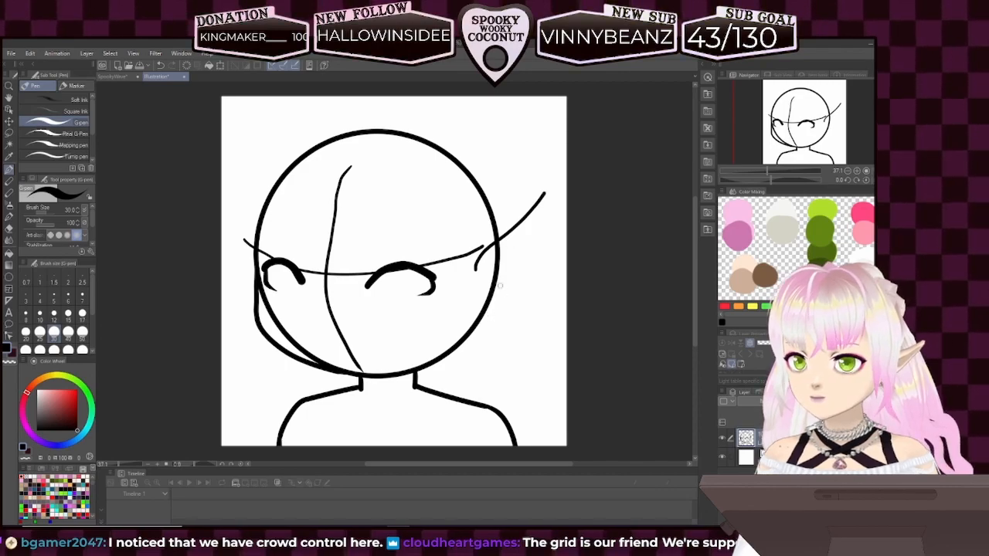
pyautogui.moveTo(546, 193); pyautogui.dragTo(530, 251)
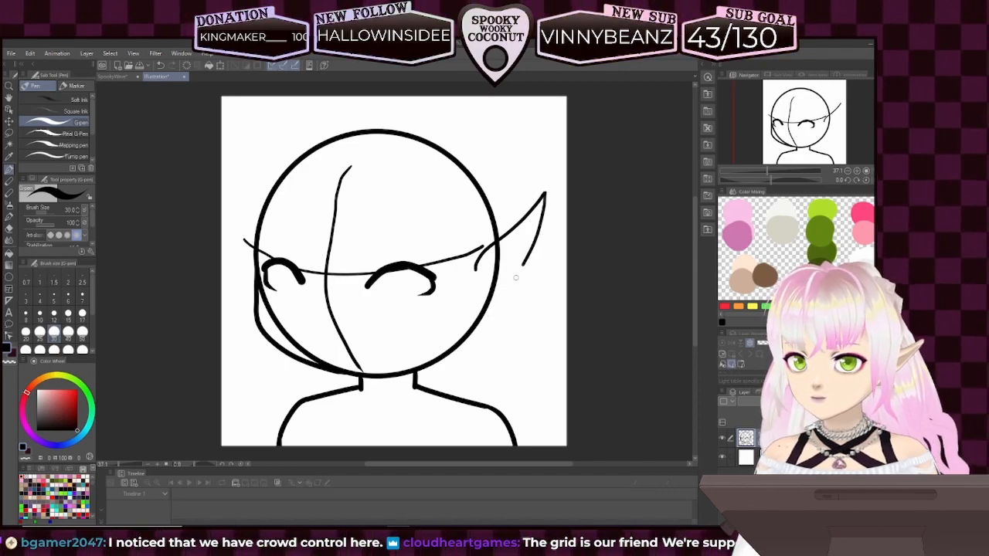
pyautogui.hotkey('ctrl', 'z')
pyautogui.moveTo(545, 193)
pyautogui.mouseDown()
pyautogui.moveTo(511, 277)
pyautogui.moveTo(473, 319)
pyautogui.mouseUp()
pyautogui.hotkey('ctrl', 'z')
pyautogui.moveTo(545, 193); pyautogui.dragTo(488, 316)
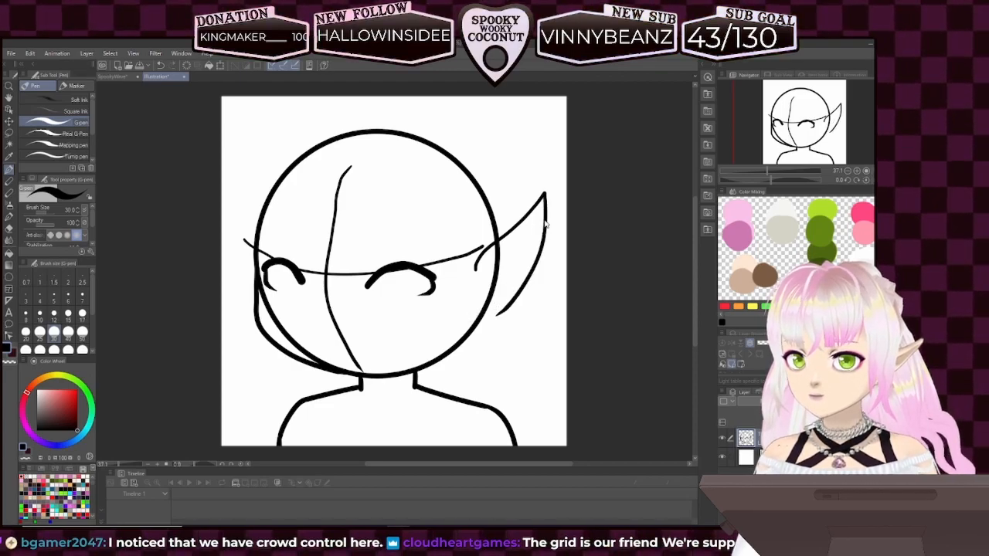
pyautogui.hotkey('ctrl', 'z')
pyautogui.moveTo(545, 193)
pyautogui.mouseDown()
pyautogui.moveTo(516, 278)
pyautogui.moveTo(493, 292)
pyautogui.mouseUp()
pyautogui.hotkey('ctrl', 'z')
pyautogui.moveTo(545, 193); pyautogui.dragTo(491, 300)
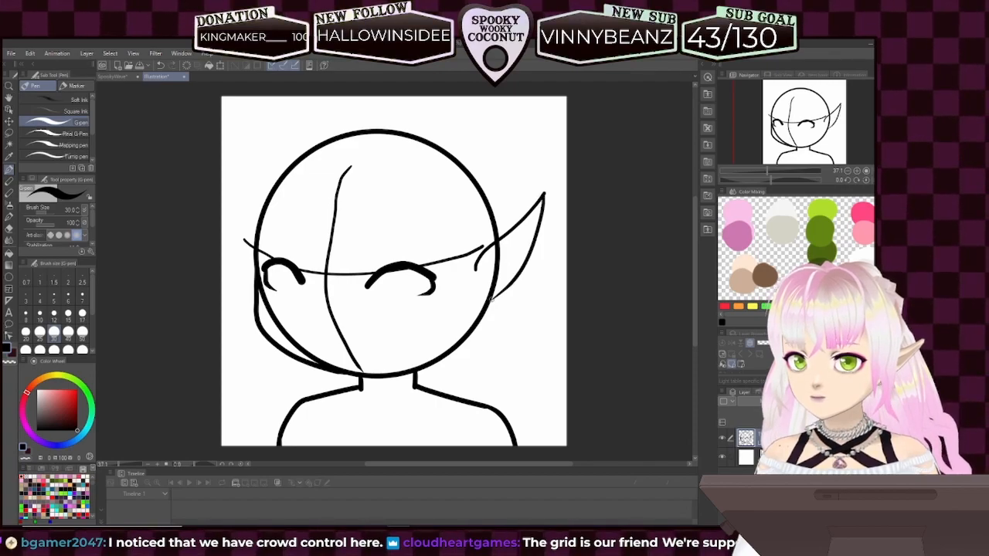
pyautogui.hotkey('ctrl', 'z')
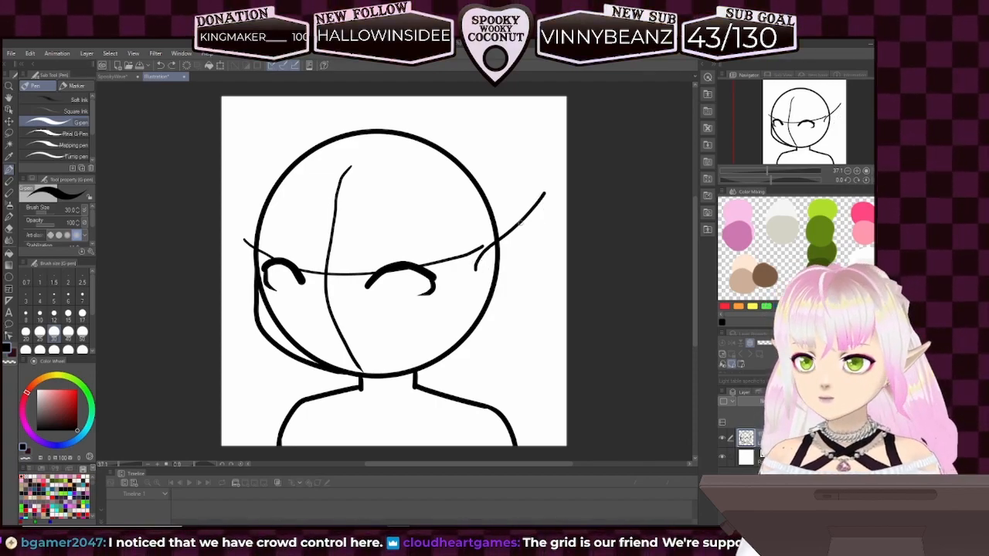
pyautogui.moveTo(546, 193); pyautogui.dragTo(491, 288)
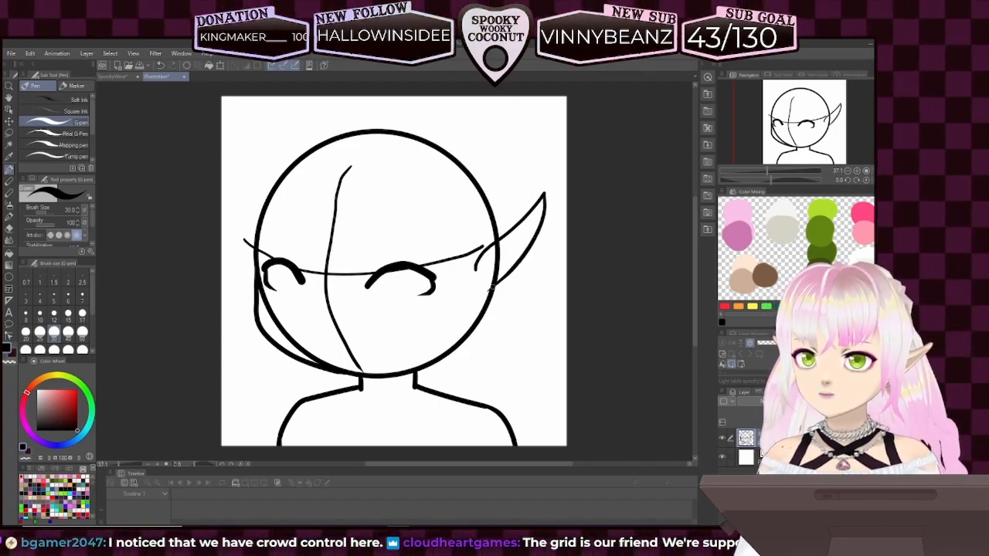
pyautogui.hotkey('ctrl', 'z')
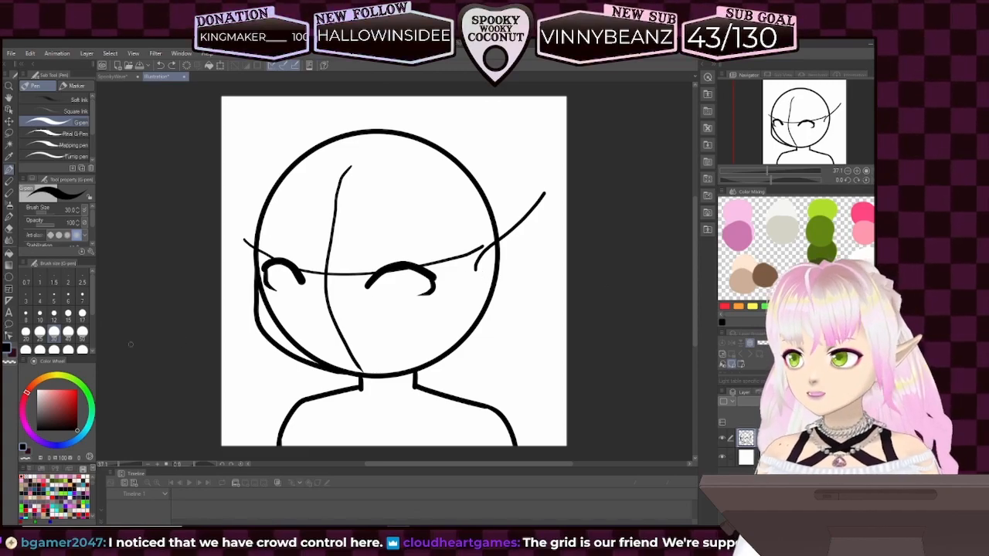
# - Erase the end of the horizontal face guideline where it meets the ear using transparent colour, and restore the black drawing colour
pyautogui.click(12, 360)
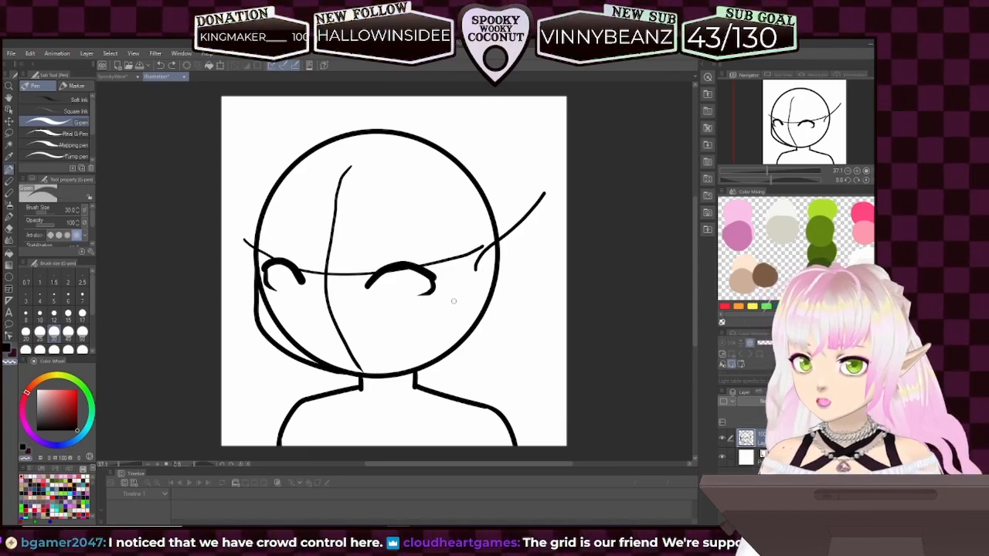
pyautogui.moveTo(478, 244); pyautogui.dragTo(480, 251)
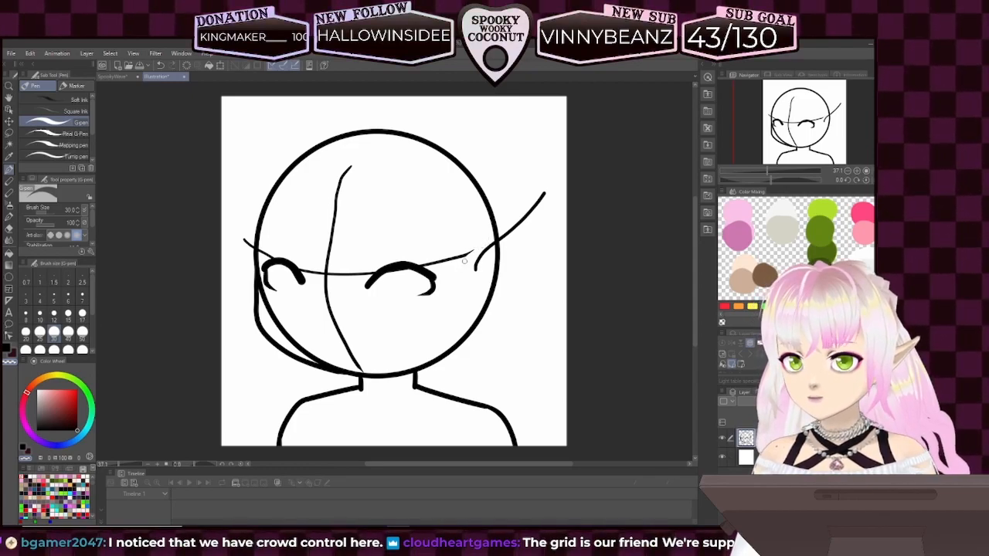
pyautogui.press('c')
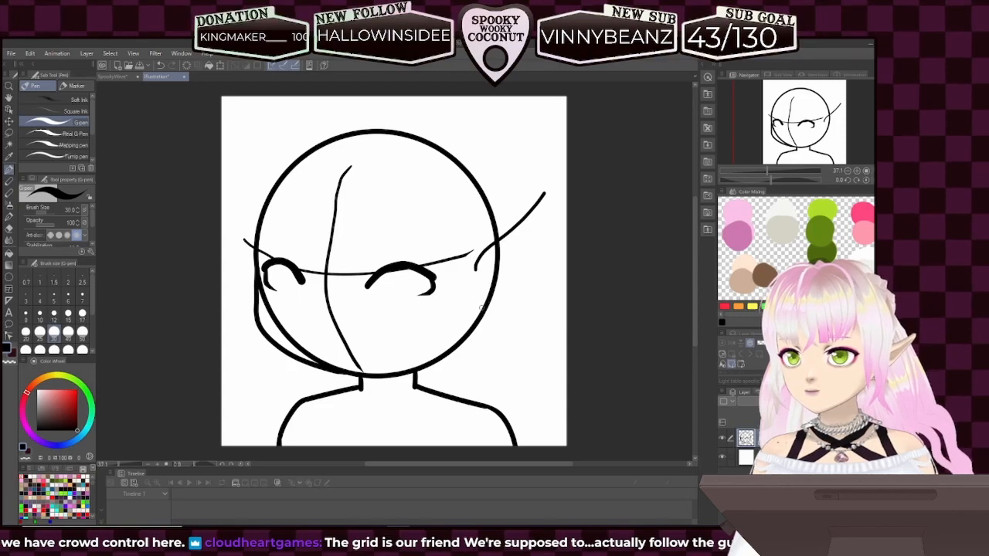
# - Draw the ear's lower edge from a small hooked lobe inside the head circle, curving outward and up to just below the tip
pyautogui.moveTo(479, 307); pyautogui.dragTo(510, 255)
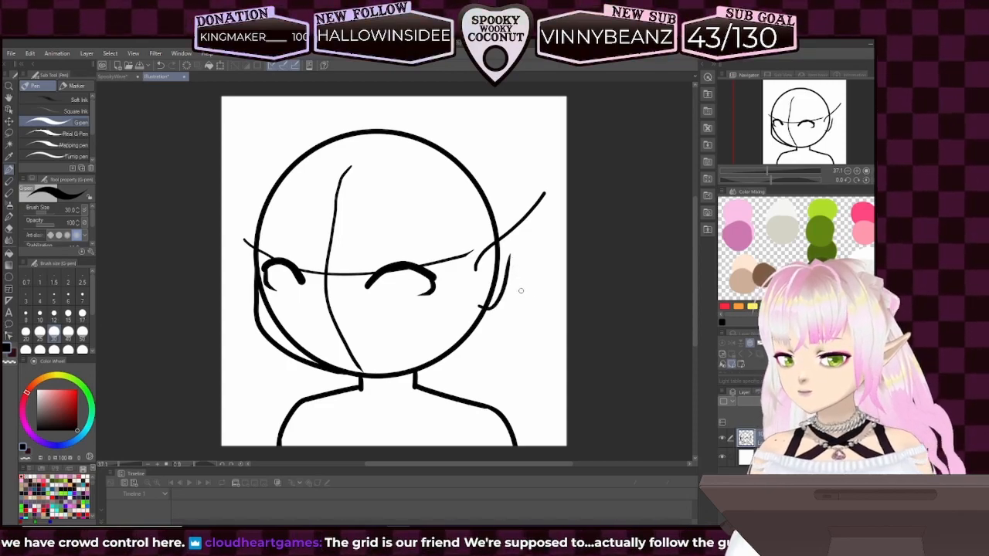
pyautogui.hotkey('ctrl', 'z')
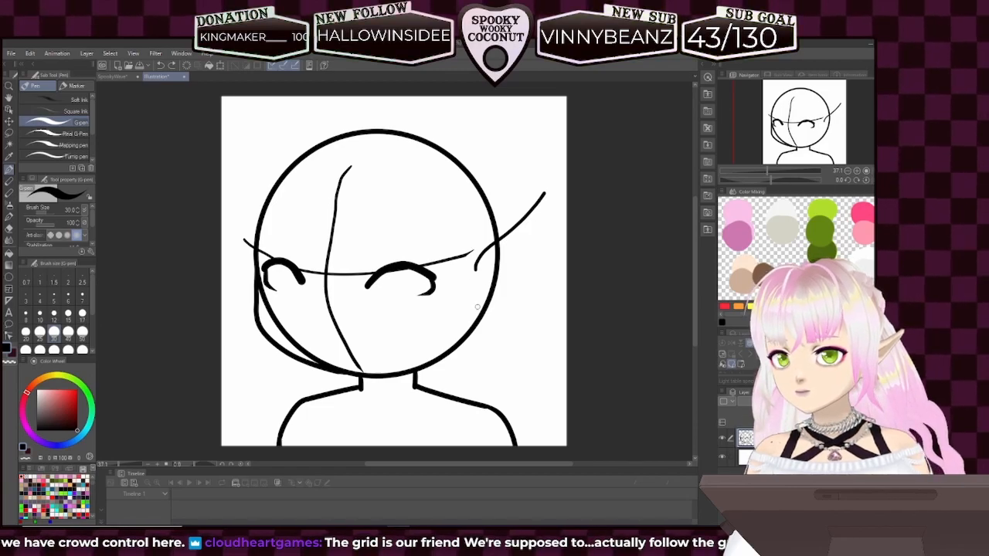
pyautogui.moveTo(515, 287); pyautogui.dragTo(538, 221)
pyautogui.hotkey('ctrl', 'z')
pyautogui.moveTo(475, 302)
pyautogui.mouseDown()
pyautogui.moveTo(518, 286)
pyautogui.moveTo(542, 223)
pyautogui.mouseUp()
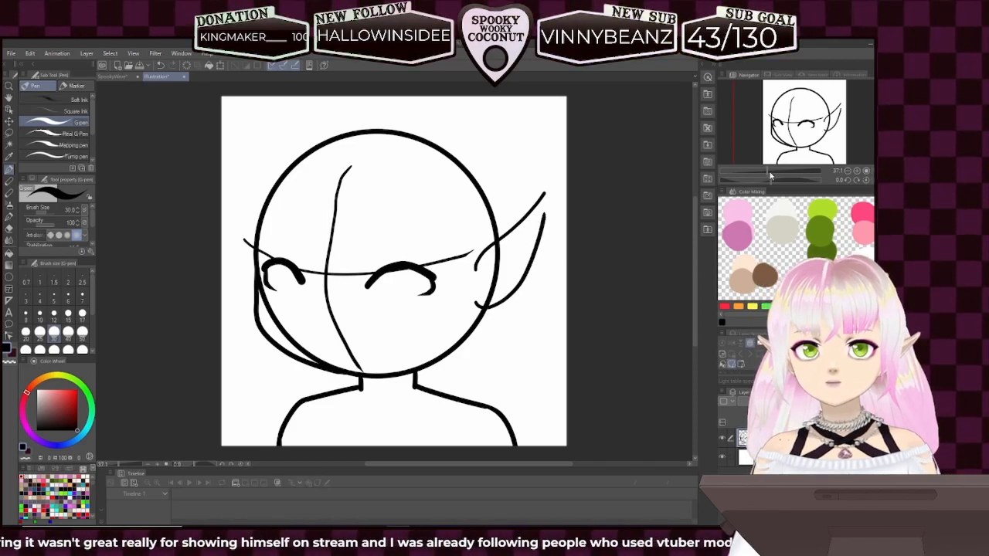
# - Close the gap at the ear's tip with a short stroke joining the upper and lower edges
pyautogui.moveTo(767, 170); pyautogui.dragTo(774, 175)
pyautogui.moveTo(803, 136); pyautogui.dragTo(820, 112)
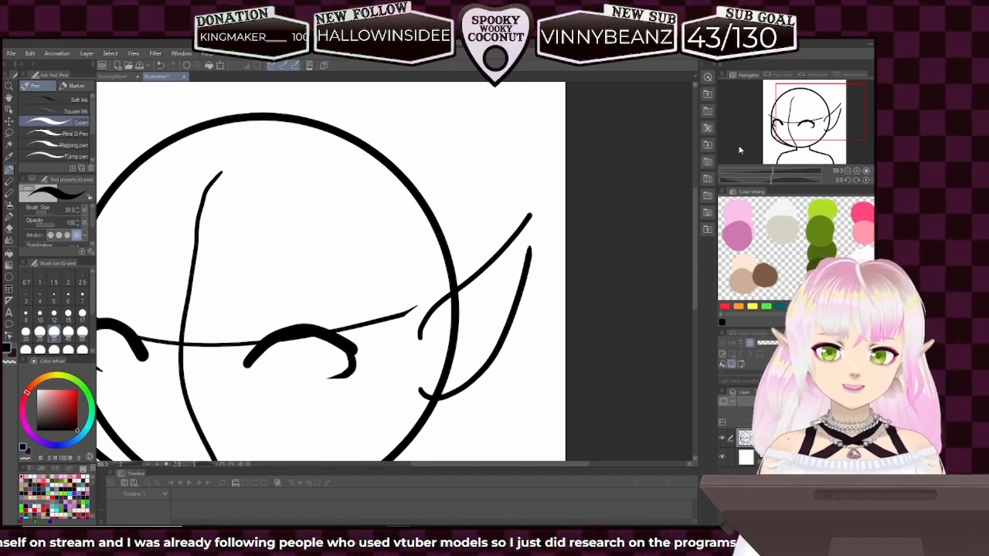
pyautogui.moveTo(828, 128); pyautogui.dragTo(828, 114)
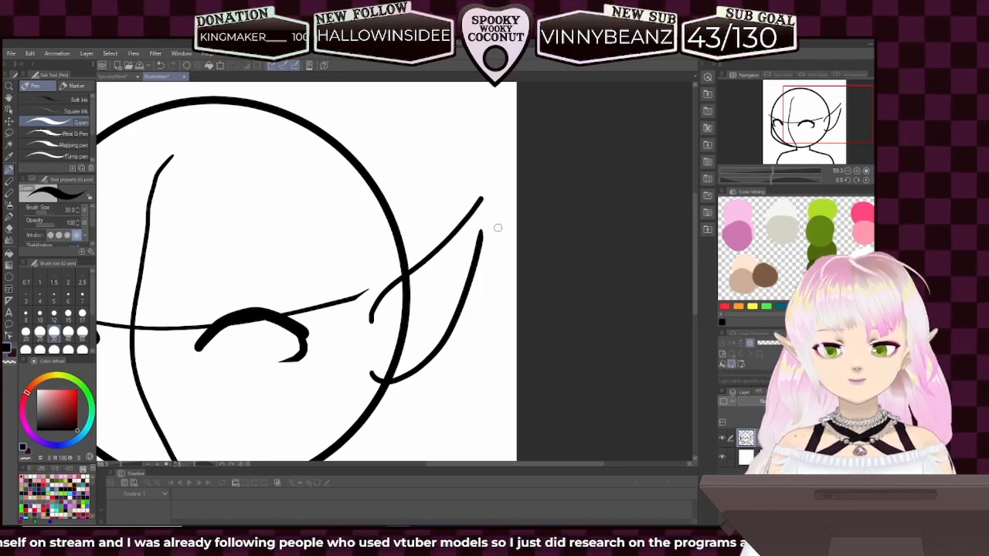
pyautogui.moveTo(481, 199); pyautogui.dragTo(486, 246)
pyautogui.hotkey('ctrl', 'z')
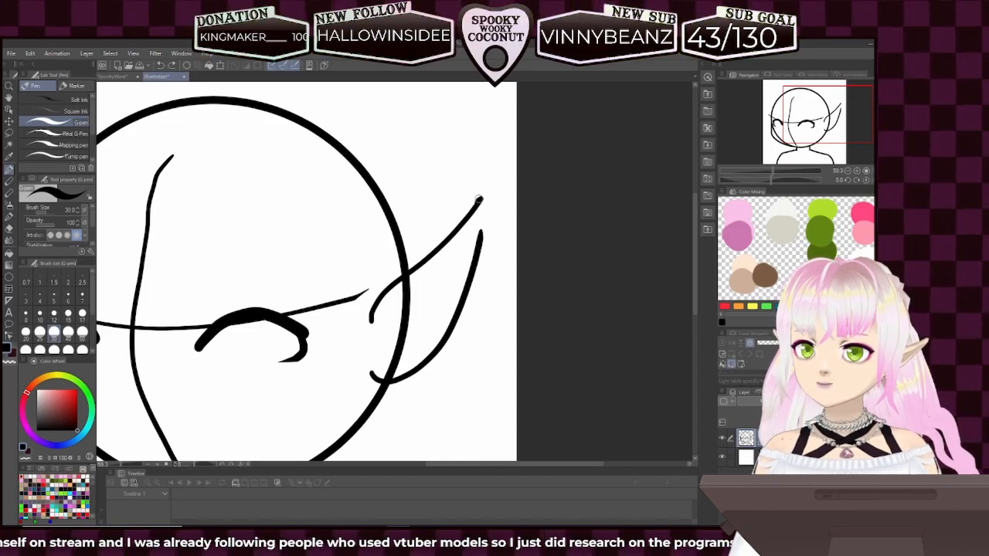
pyautogui.moveTo(480, 197); pyautogui.dragTo(477, 251)
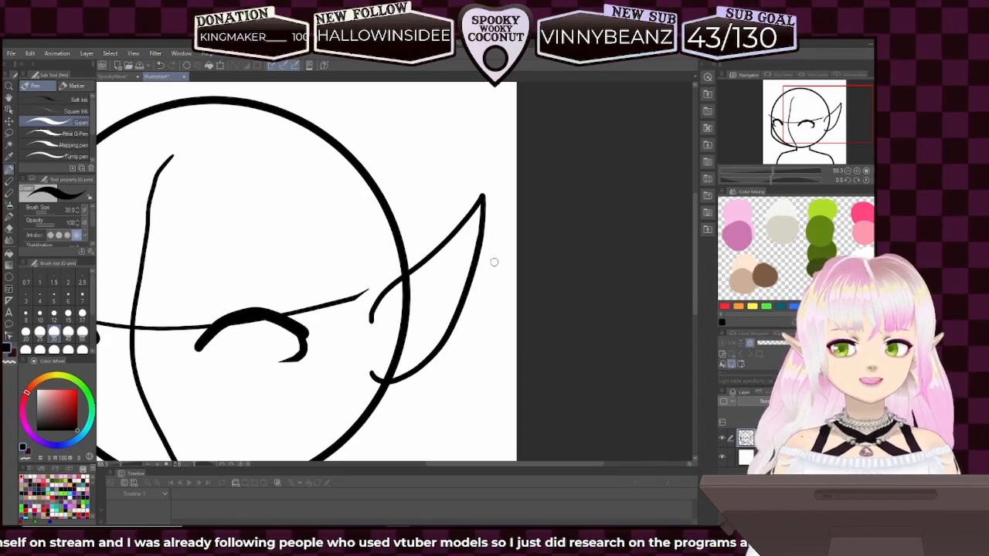
# - Erase the hooked inner end of the ear's upper edge with transparent colour, and restore the black drawing colour
pyautogui.moveTo(824, 117); pyautogui.dragTo(818, 129)
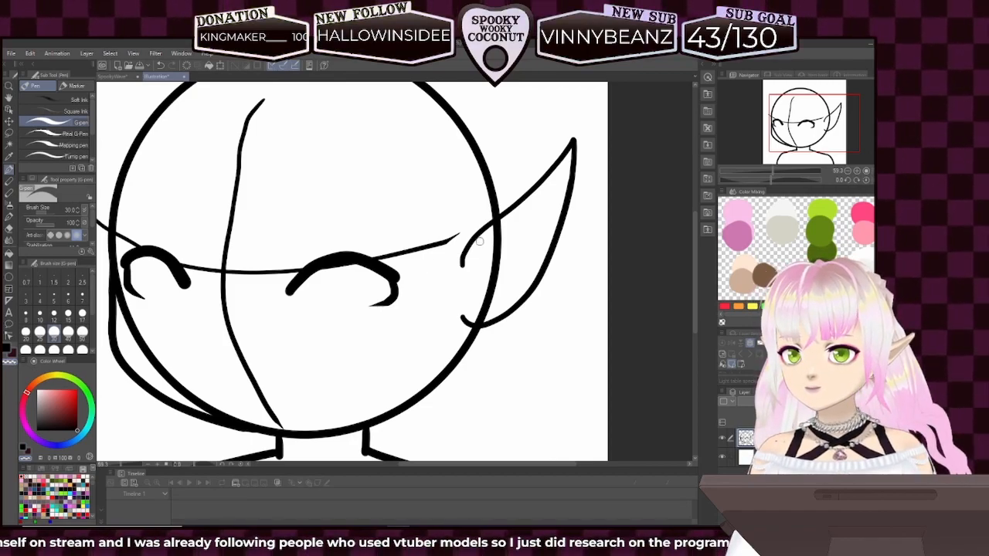
pyautogui.hotkey('ctrl', 'z')
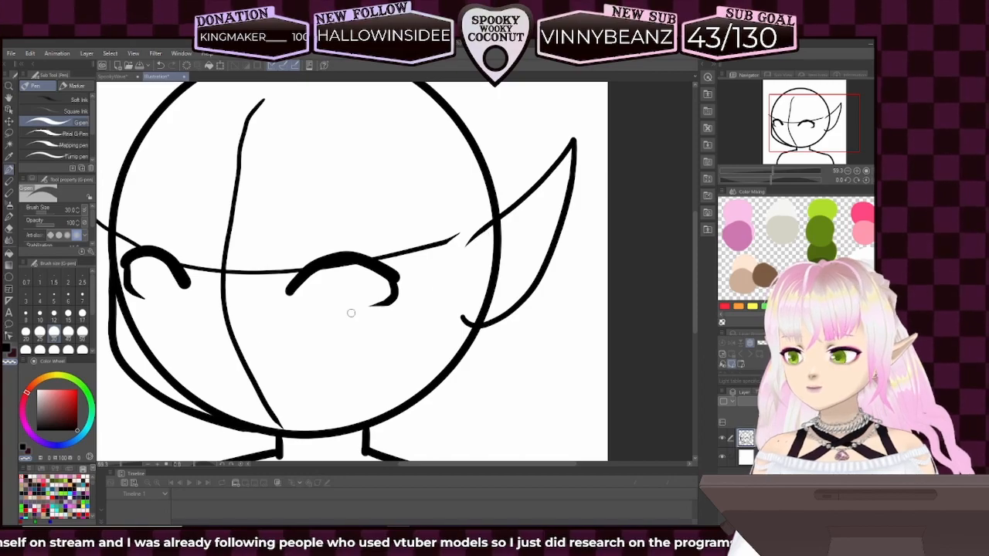
pyautogui.click(6, 352)
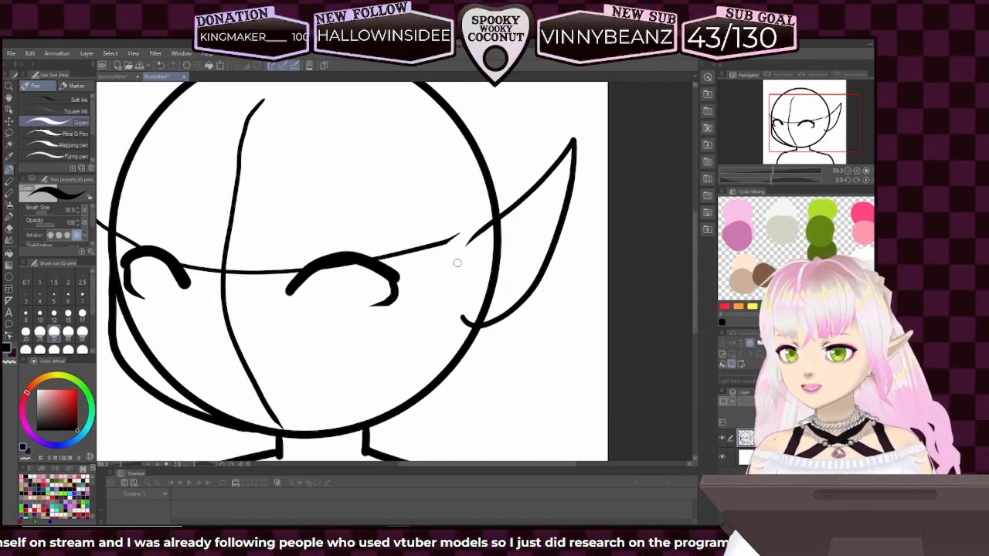
# - Redraw the ear's inner front curve from beside the eye up into the upper edge with a smooth rounded stroke
pyautogui.moveTo(457, 270); pyautogui.dragTo(470, 241)
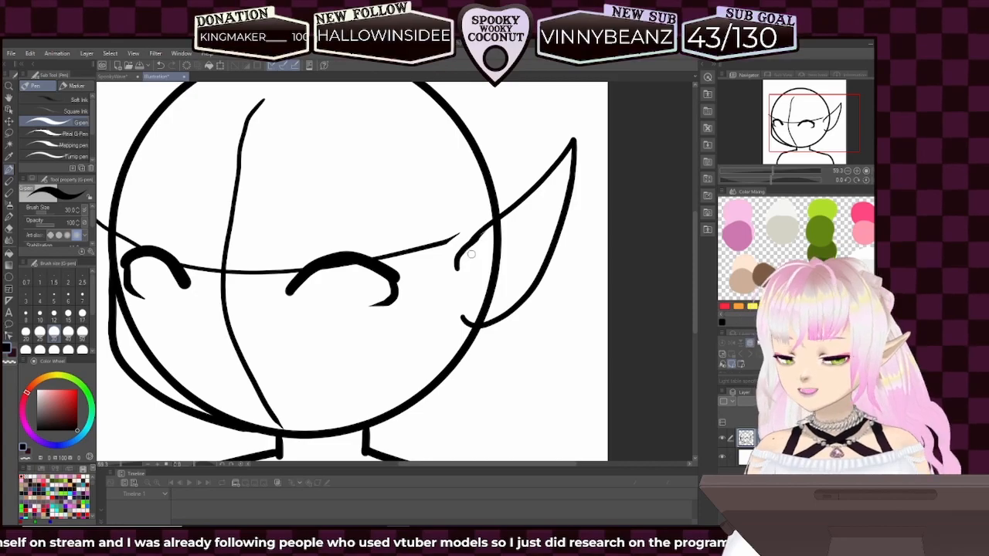
pyautogui.hotkey('ctrl', 'z')
pyautogui.moveTo(459, 264); pyautogui.dragTo(493, 221)
pyautogui.hotkey('ctrl', 'z')
pyautogui.moveTo(456, 269); pyautogui.dragTo(492, 219)
pyautogui.hotkey('ctrl', 'z')
pyautogui.moveTo(459, 266); pyautogui.dragTo(490, 221)
pyautogui.hotkey('ctrl', 'z')
pyautogui.moveTo(461, 269); pyautogui.dragTo(492, 221)
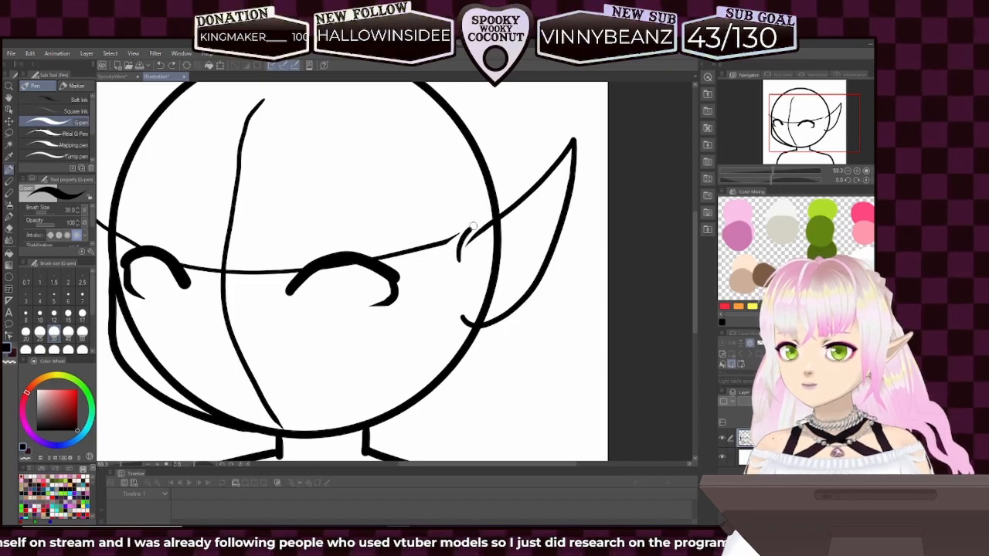
pyautogui.hotkey('ctrl', 'z')
pyautogui.moveTo(459, 263)
pyautogui.mouseDown()
pyautogui.moveTo(479, 230)
pyautogui.moveTo(500, 216)
pyautogui.mouseUp()
pyautogui.hotkey('ctrl', 'z')
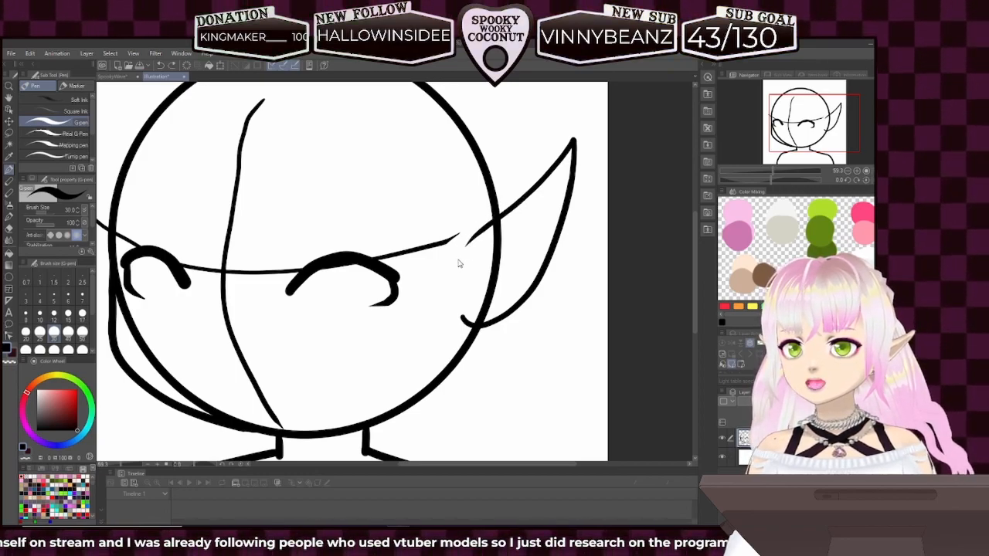
pyautogui.moveTo(455, 260); pyautogui.dragTo(498, 221)
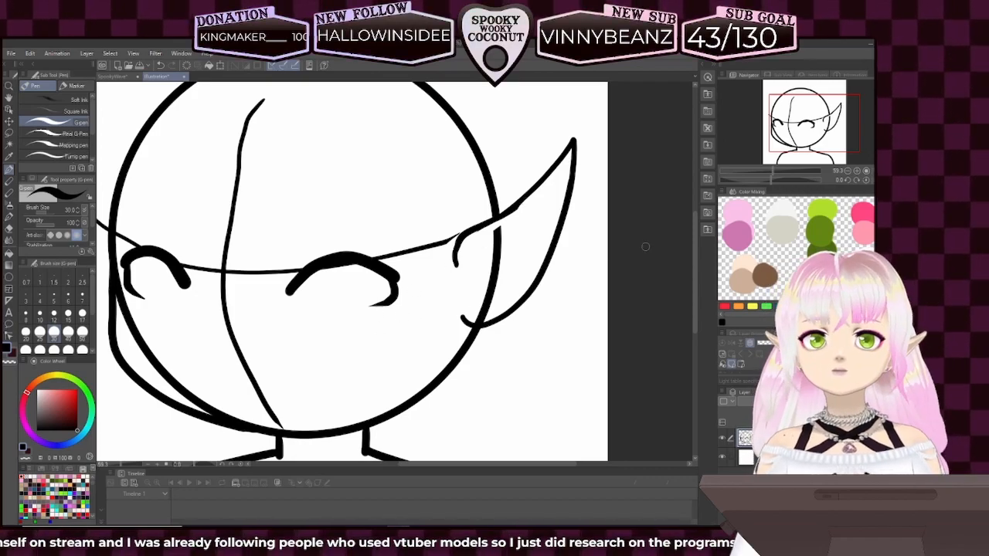
# - Draw a short curved crease mark above the inner corner of each eye, near the horizontal face guideline
pyautogui.moveTo(838, 127); pyautogui.dragTo(832, 135)
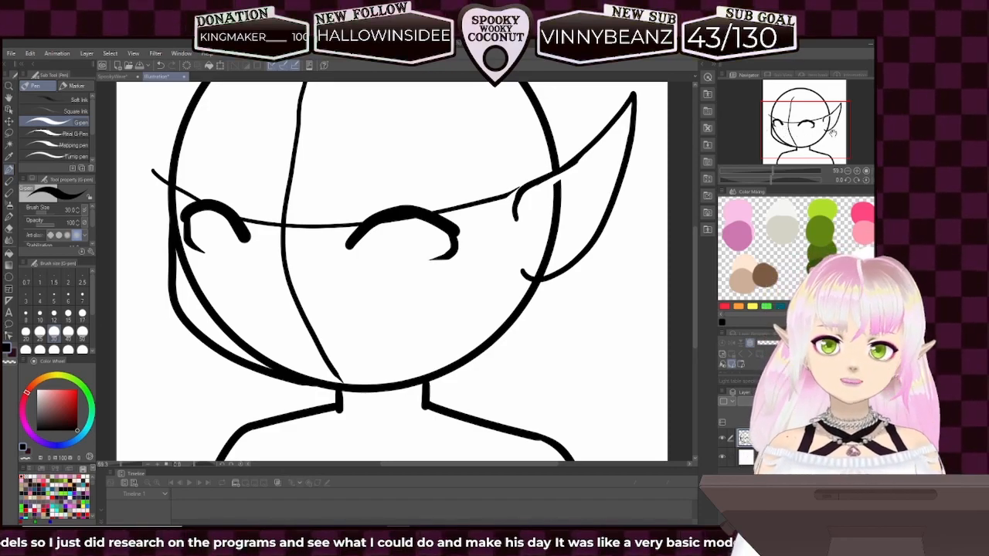
pyautogui.moveTo(831, 130); pyautogui.dragTo(827, 127)
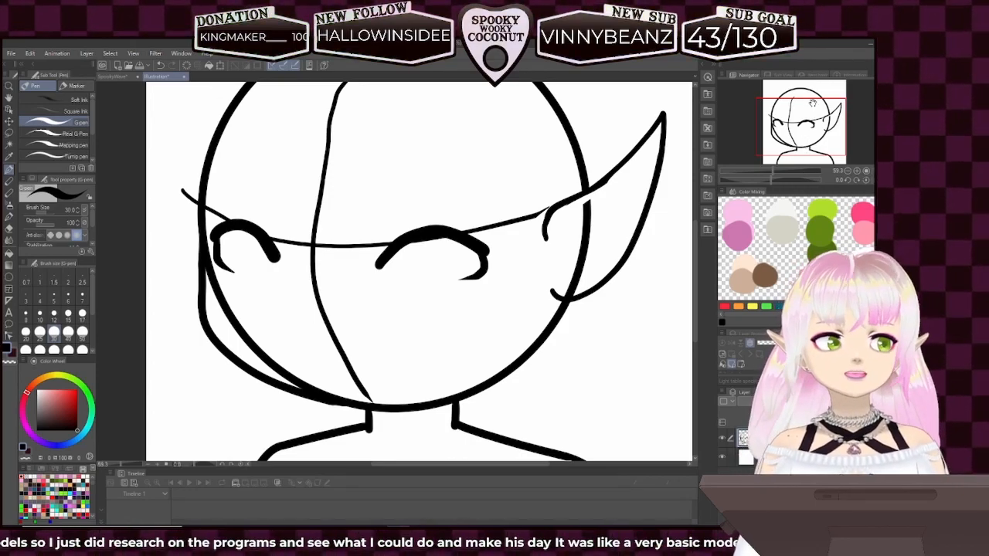
pyautogui.moveTo(819, 126); pyautogui.dragTo(829, 121)
pyautogui.moveTo(796, 171); pyautogui.dragTo(737, 174)
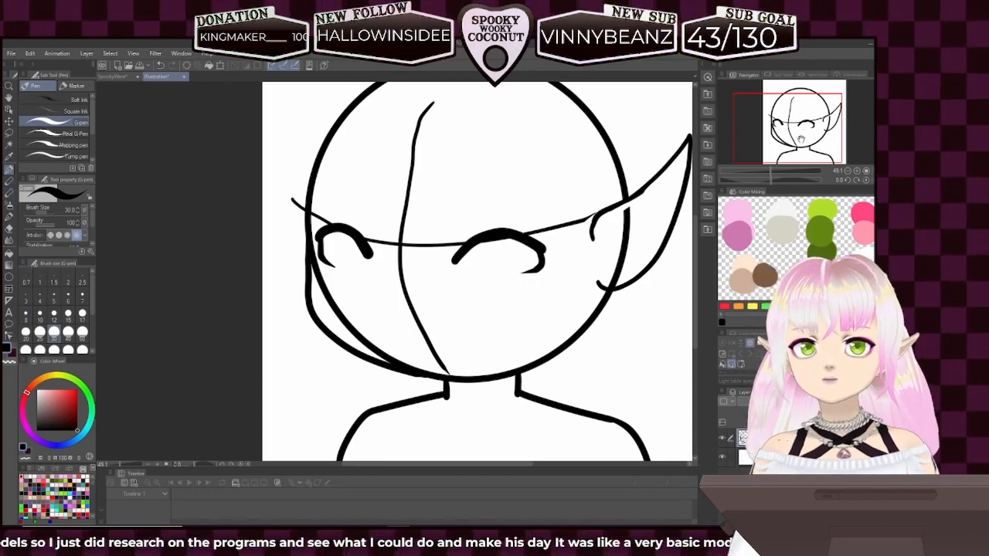
pyautogui.moveTo(769, 170); pyautogui.dragTo(805, 138)
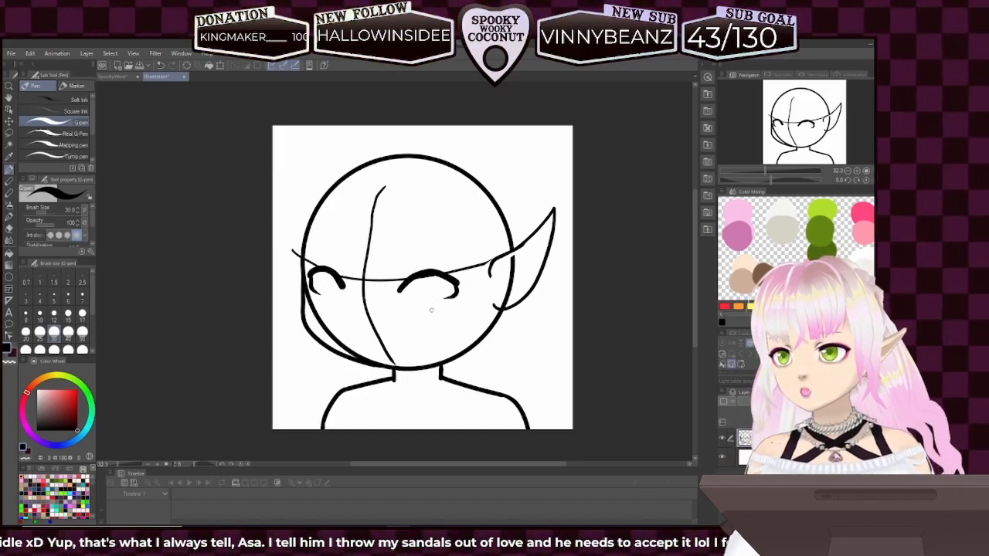
pyautogui.moveTo(396, 272); pyautogui.dragTo(406, 265)
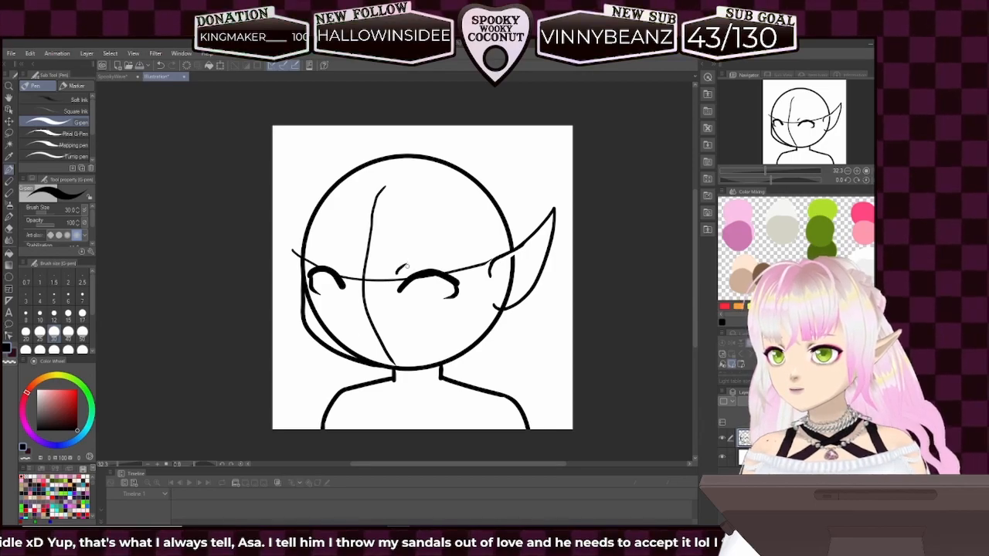
pyautogui.hotkey('ctrl', 'z')
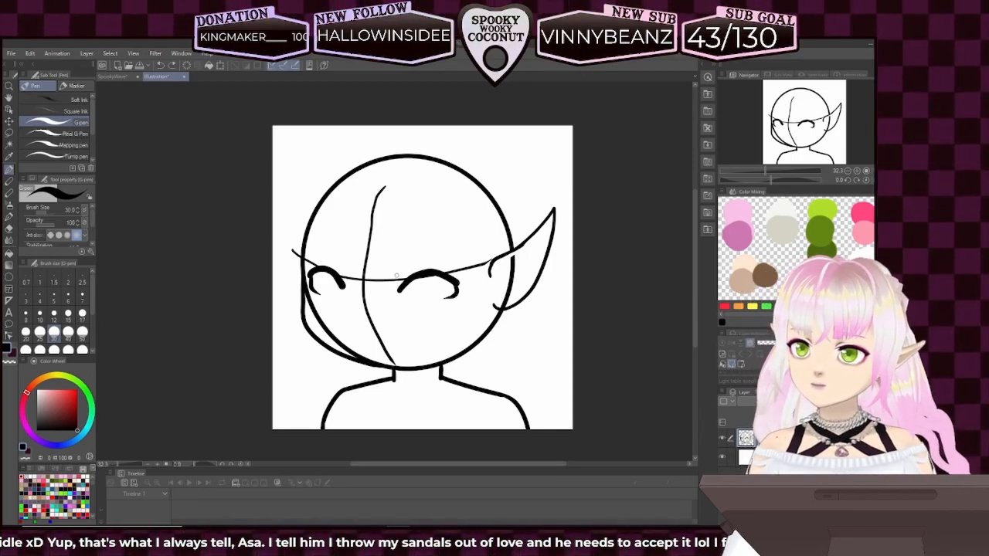
pyautogui.moveTo(397, 273); pyautogui.dragTo(402, 266)
pyautogui.moveTo(342, 265); pyautogui.dragTo(346, 272)
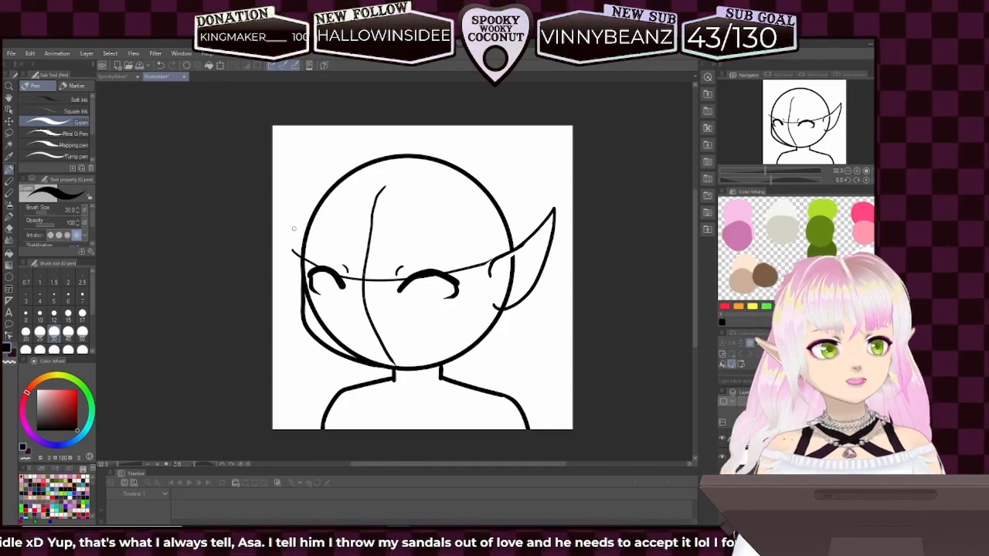
pyautogui.moveTo(309, 188); pyautogui.dragTo(297, 216)
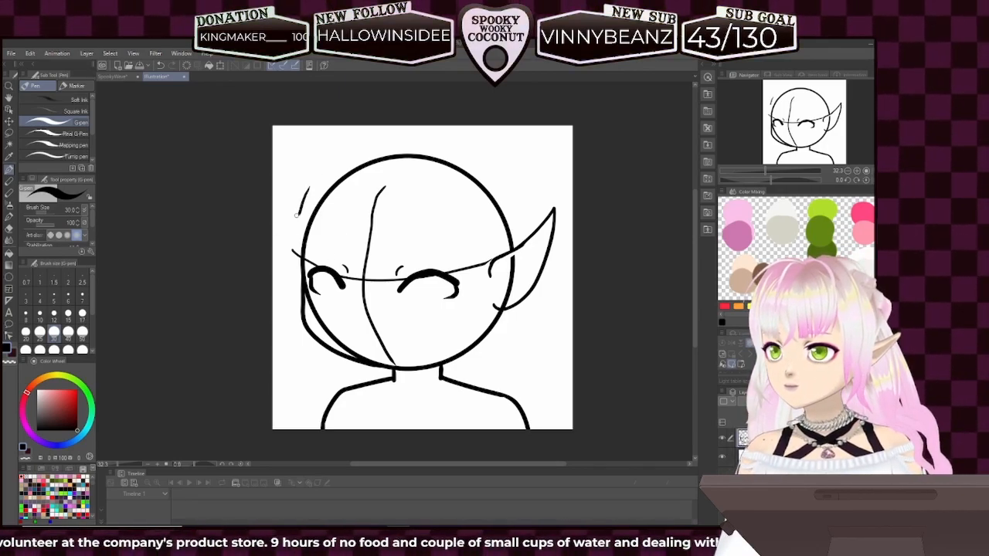
pyautogui.hotkey('ctrl', 'z')
pyautogui.hotkey('ctrl', 'z')
pyautogui.moveTo(320, 166)
pyautogui.mouseDown()
pyautogui.moveTo(295, 245)
pyautogui.moveTo(390, 263)
pyautogui.mouseUp()
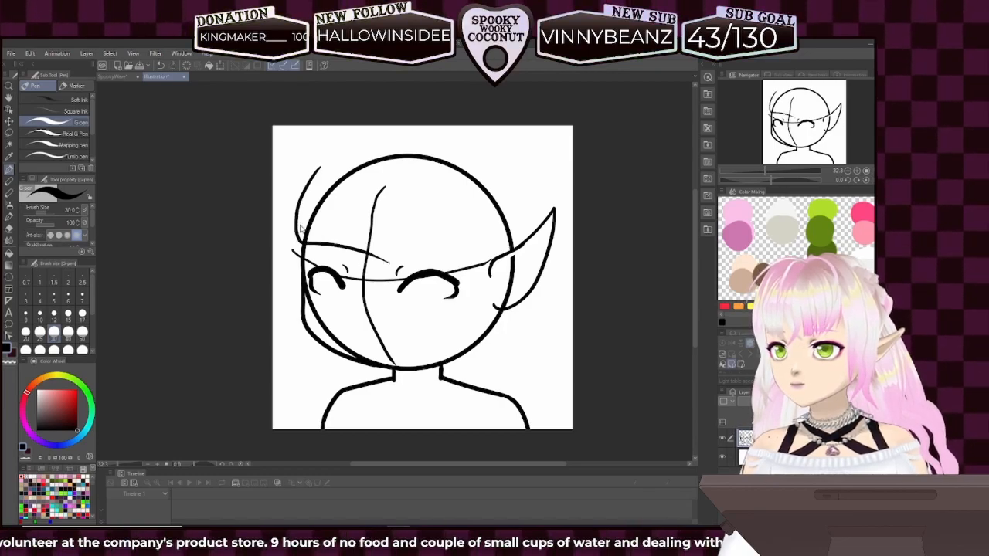
pyautogui.hotkey('ctrl', 'z')
pyautogui.hotkey('ctrl', 'z')
# - Draw the hair's outer contour on the side away from the ear, curving from above the crown down to the horizontal guideline's outer end
pyautogui.moveTo(322, 173)
pyautogui.mouseDown()
pyautogui.moveTo(300, 205)
pyautogui.moveTo(297, 253)
pyautogui.mouseUp()
pyautogui.hotkey('ctrl', 'z')
pyautogui.moveTo(330, 154); pyautogui.dragTo(290, 244)
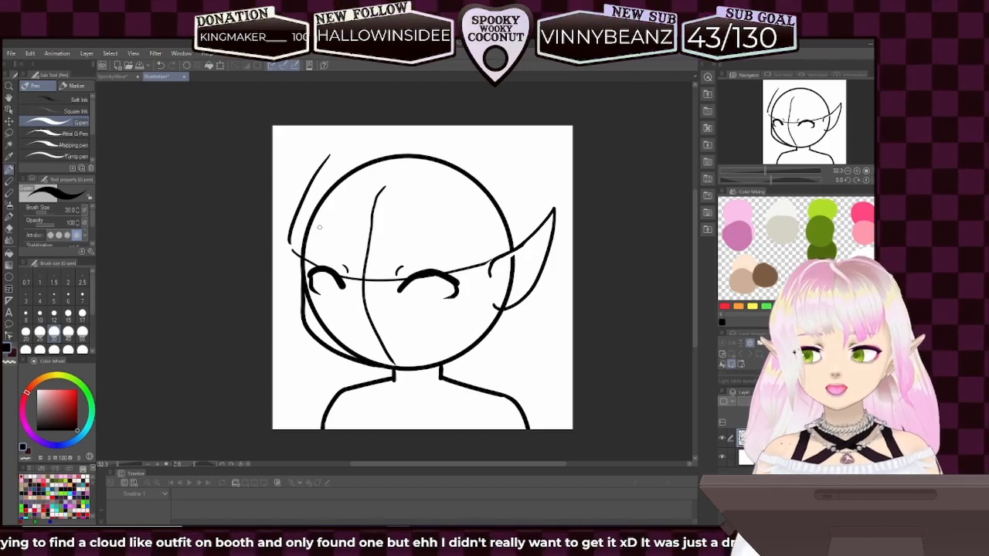
pyautogui.hotkey('ctrl', 'z')
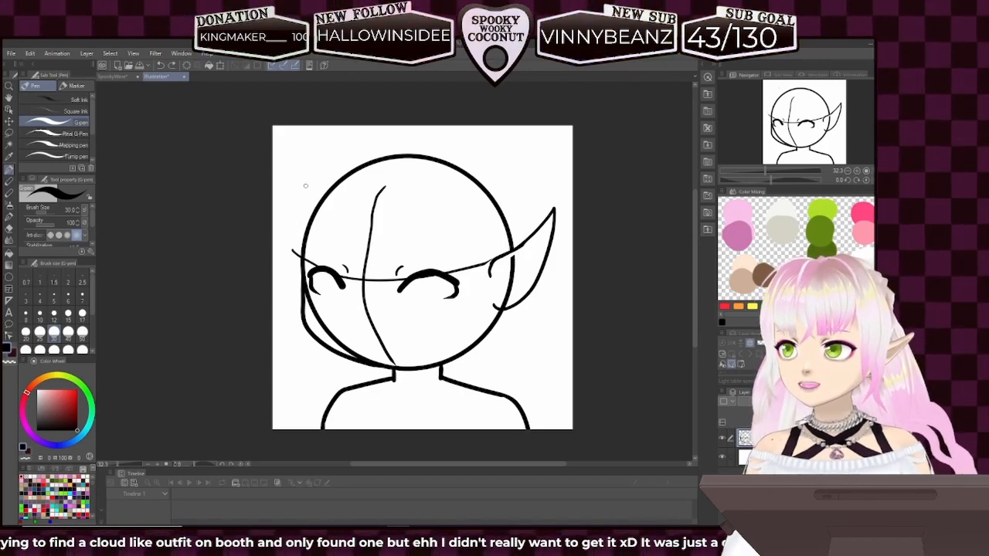
pyautogui.moveTo(298, 190); pyautogui.dragTo(294, 207)
pyautogui.hotkey('ctrl', 'z')
pyautogui.moveTo(353, 144)
pyautogui.mouseDown()
pyautogui.moveTo(316, 179)
pyautogui.moveTo(292, 237)
pyautogui.mouseUp()
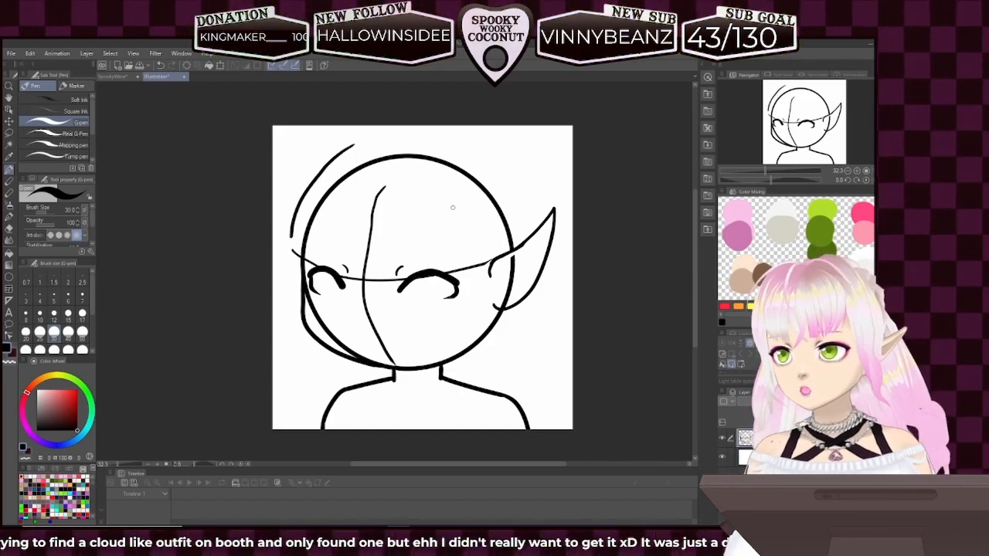
# - Draw the ear-side hair contour as a curve from just above the crown, across the head circle, ending inside it above the ear's base
pyautogui.moveTo(435, 149)
pyautogui.mouseDown()
pyautogui.moveTo(465, 173)
pyautogui.moveTo(490, 219)
pyautogui.moveTo(461, 190)
pyautogui.moveTo(472, 227)
pyautogui.moveTo(456, 171)
pyautogui.moveTo(483, 247)
pyautogui.mouseUp()
pyautogui.hotkey('ctrl', 'z')
pyautogui.hotkey('ctrl', 'z')
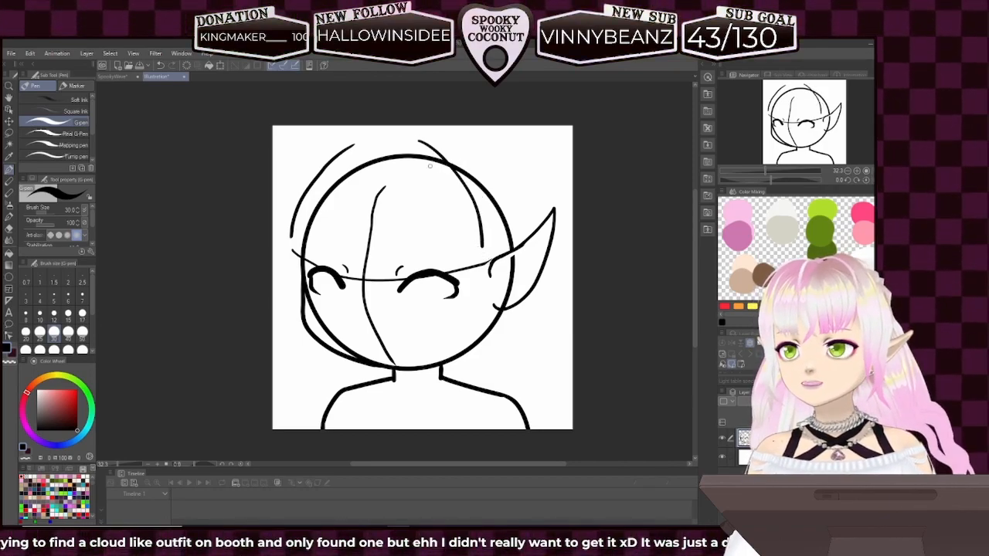
pyautogui.hotkey('ctrl', 'z')
pyautogui.moveTo(432, 143); pyautogui.dragTo(463, 244)
pyautogui.hotkey('ctrl', 'z')
pyautogui.moveTo(419, 144); pyautogui.dragTo(480, 241)
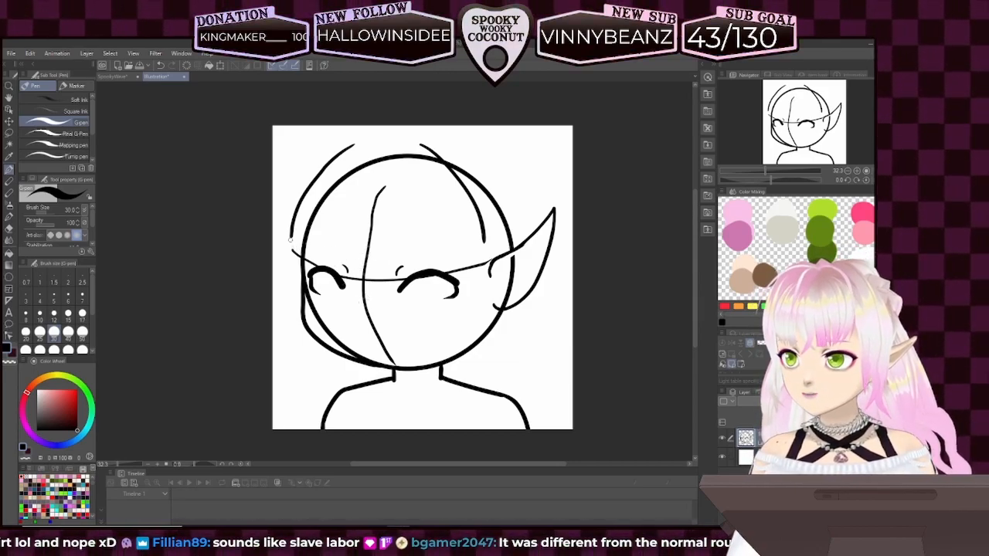
# - Draw the fringe's lower edge above the eyes with two curved strokes crossing near the vertical guideline and joining both hair contours
pyautogui.moveTo(294, 246)
pyautogui.mouseDown()
pyautogui.moveTo(369, 252)
pyautogui.moveTo(390, 266)
pyautogui.mouseUp()
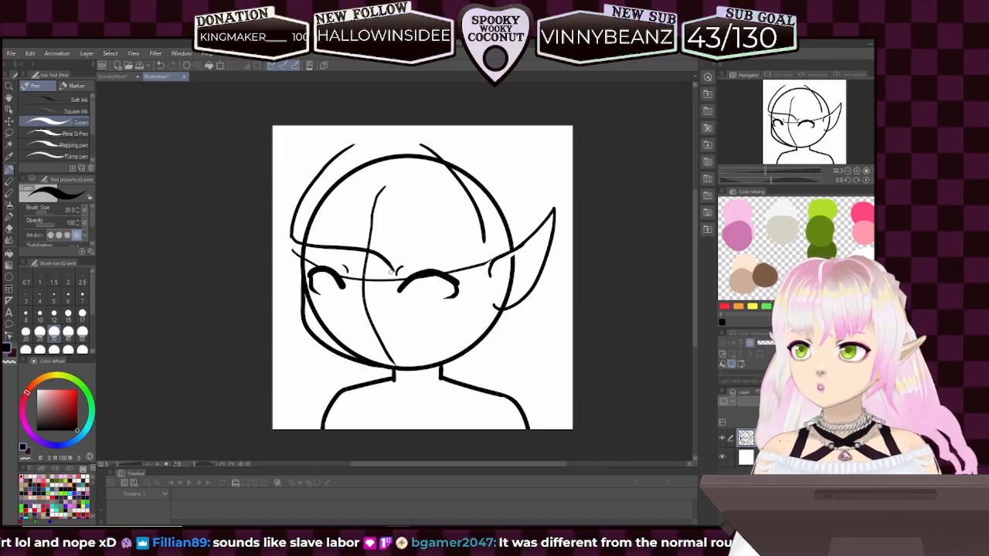
pyautogui.hotkey('ctrl', 'z')
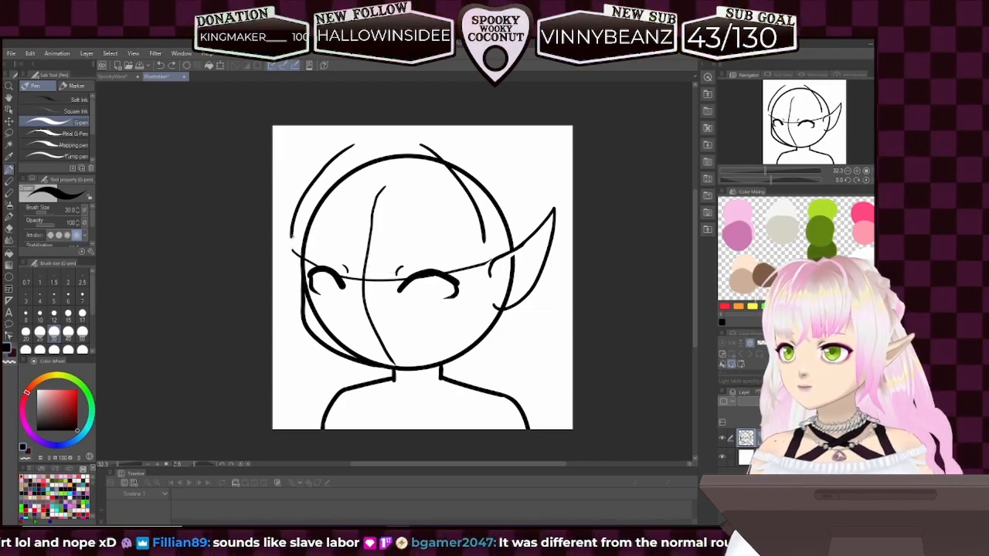
pyautogui.hotkey('ctrl', 'y')
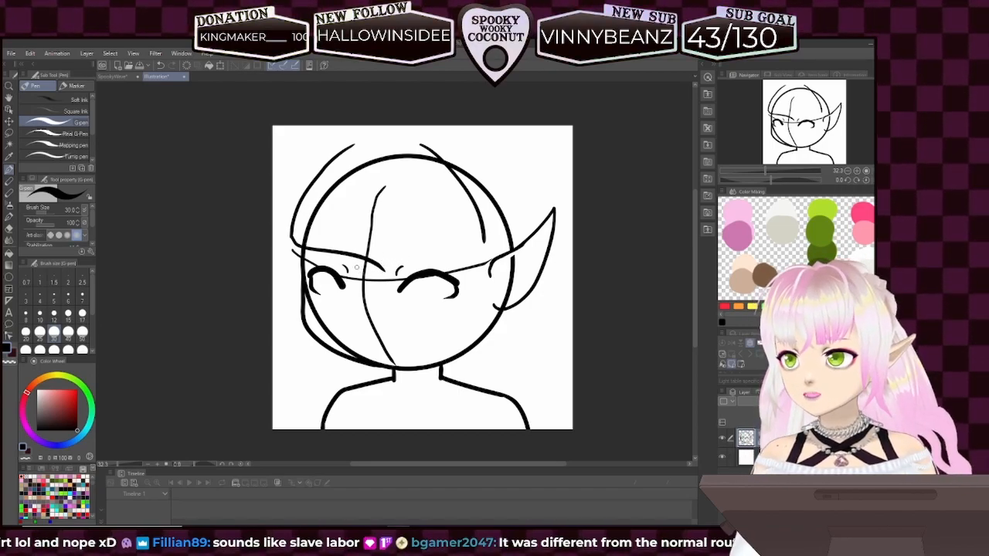
pyautogui.moveTo(364, 255); pyautogui.dragTo(455, 248)
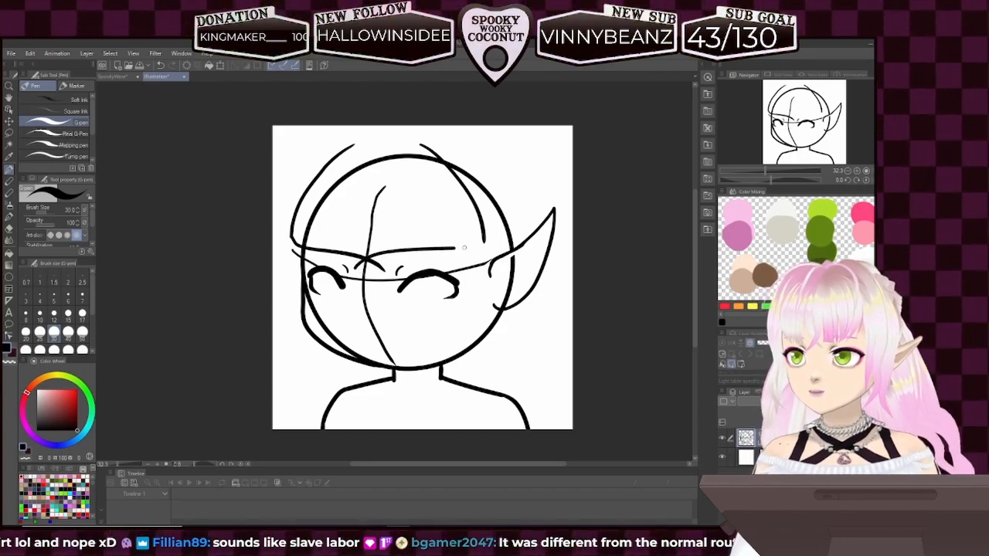
pyautogui.hotkey('ctrl', 'z')
pyautogui.moveTo(371, 253)
pyautogui.mouseDown()
pyautogui.moveTo(479, 241)
pyautogui.moveTo(411, 253)
pyautogui.moveTo(447, 251)
pyautogui.mouseUp()
pyautogui.hotkey('ctrl', 'z')
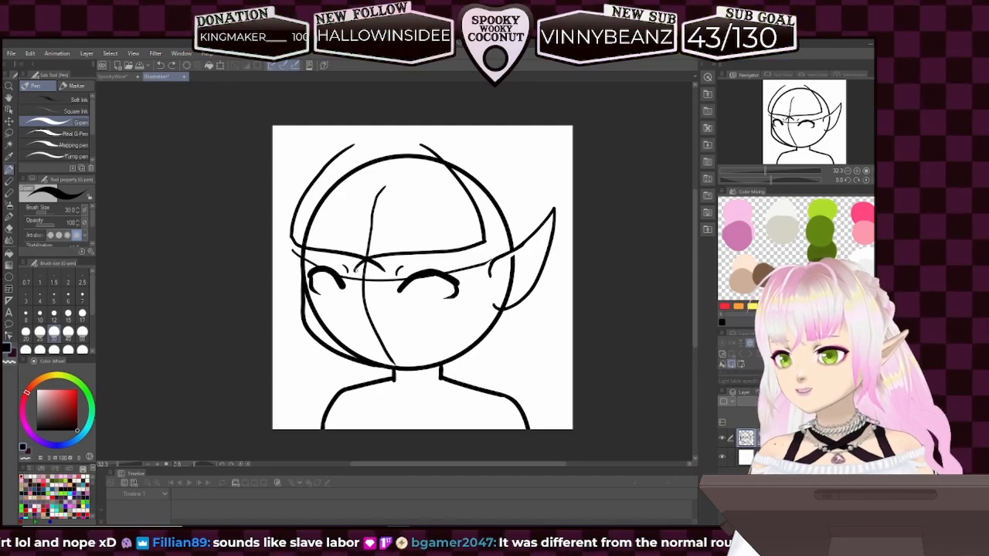
# - Add a small pointed lock of hair rising from the fringe's lower edge beside the vertical face guideline
pyautogui.moveTo(353, 265); pyautogui.dragTo(384, 210)
pyautogui.hotkey('ctrl', 'z')
pyautogui.hotkey('ctrl', 'z')
pyautogui.moveTo(355, 271); pyautogui.dragTo(367, 218)
pyautogui.hotkey('ctrl', 'z')
pyautogui.moveTo(353, 271)
pyautogui.mouseDown()
pyautogui.moveTo(375, 212)
pyautogui.moveTo(369, 253)
pyautogui.mouseUp()
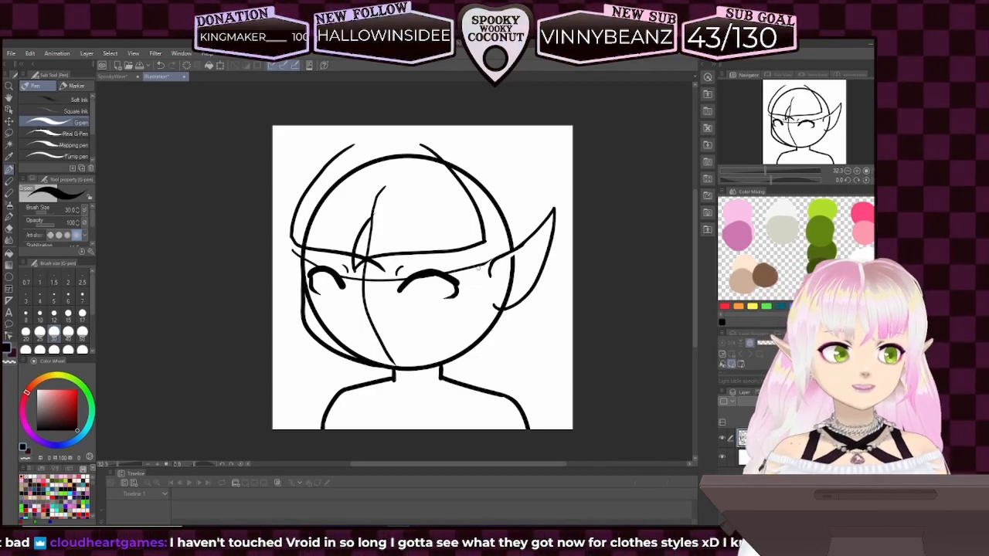
pyautogui.moveTo(476, 247); pyautogui.dragTo(482, 337)
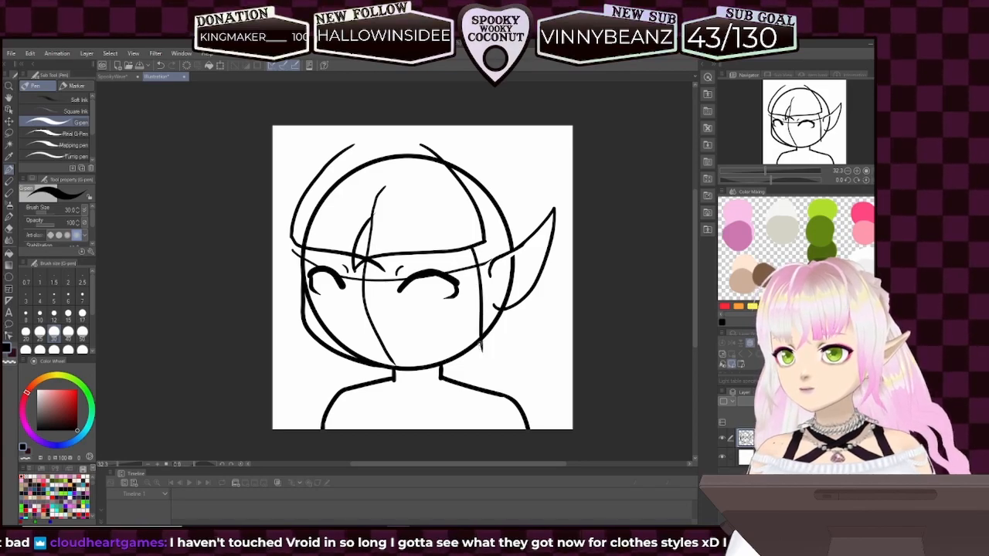
pyautogui.hotkey('ctrl', 'z')
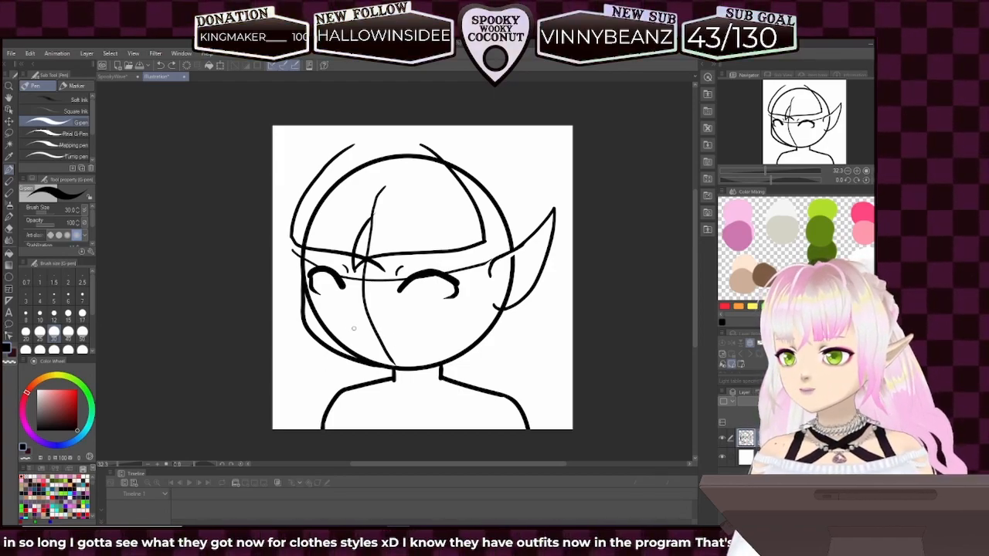
# - Draw the mouth as a short downturned curve crossing the vertical guideline below the eyes
pyautogui.moveTo(357, 331); pyautogui.dragTo(418, 328)
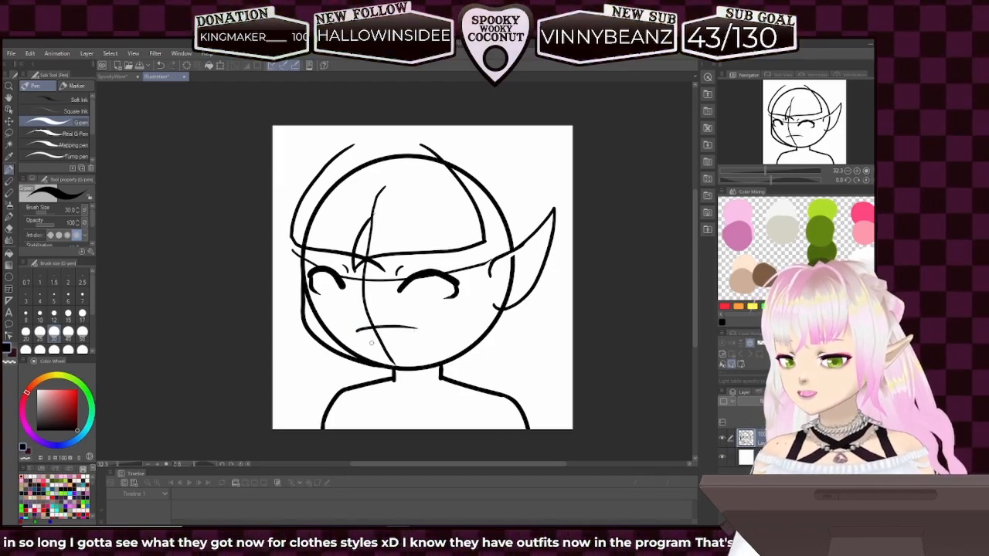
pyautogui.hotkey('ctrl', 'z')
pyautogui.hotkey('ctrl', 'z')
pyautogui.moveTo(352, 332)
pyautogui.mouseDown()
pyautogui.moveTo(390, 320)
pyautogui.moveTo(413, 327)
pyautogui.moveTo(403, 326)
pyautogui.mouseUp()
pyautogui.hotkey('ctrl', 'z')
pyautogui.hotkey('ctrl', 'z')
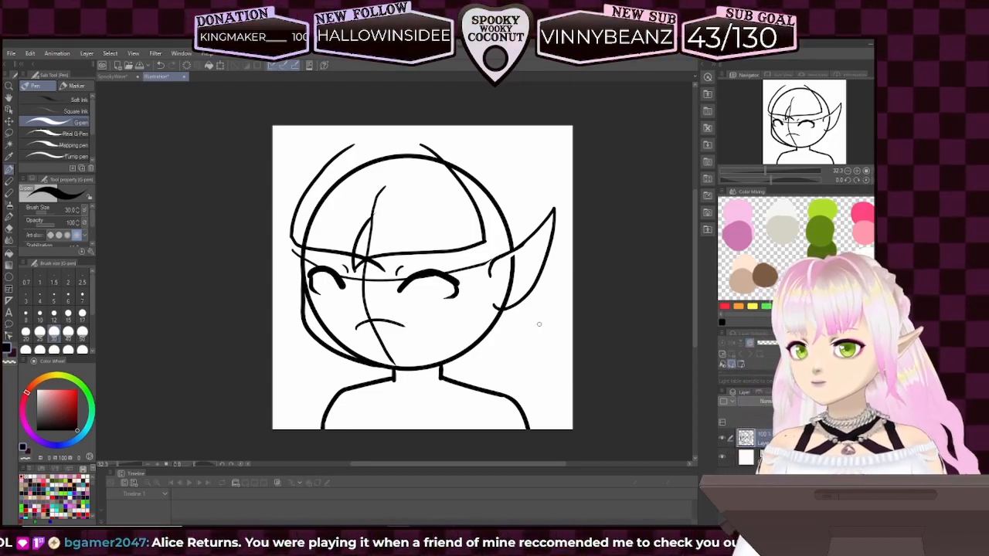
# - Draw the inner edge of the ear-side hair lock as a bowed stroke from the fringe's corner down to the shoulder
pyautogui.moveTo(471, 248); pyautogui.dragTo(506, 361)
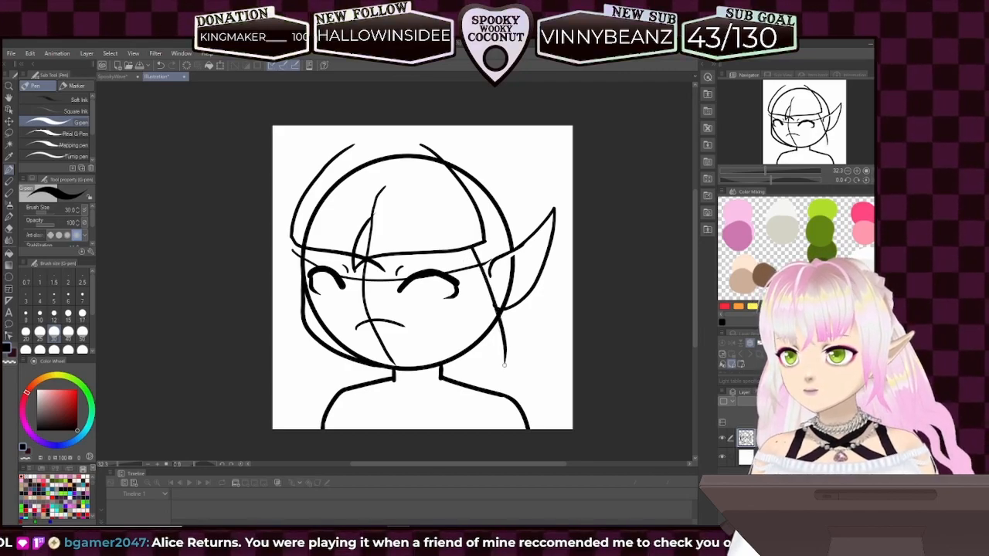
pyautogui.hotkey('ctrl', 'z')
pyautogui.moveTo(472, 247); pyautogui.dragTo(481, 373)
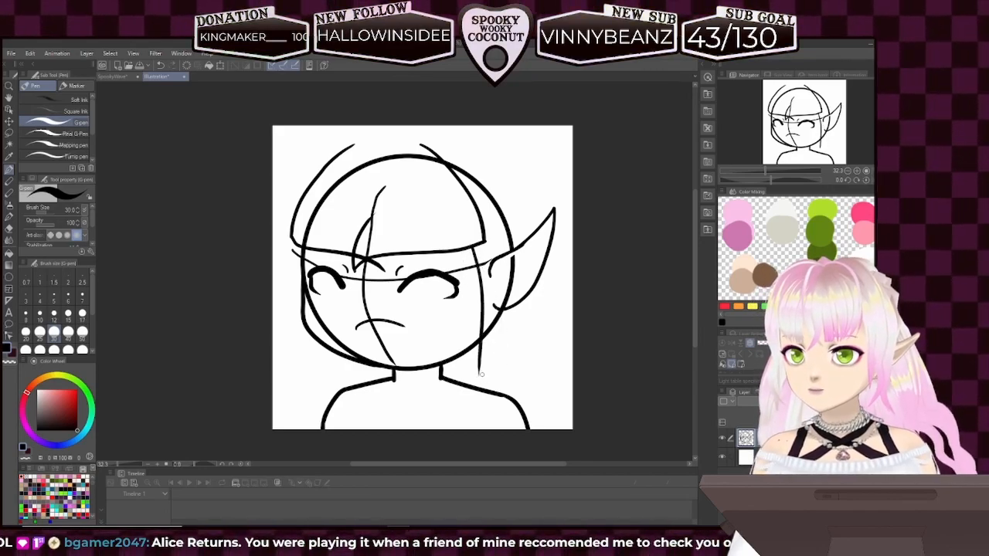
pyautogui.hotkey('ctrl', 'z')
pyautogui.moveTo(478, 247)
pyautogui.mouseDown()
pyautogui.moveTo(481, 342)
pyautogui.moveTo(466, 382)
pyautogui.mouseUp()
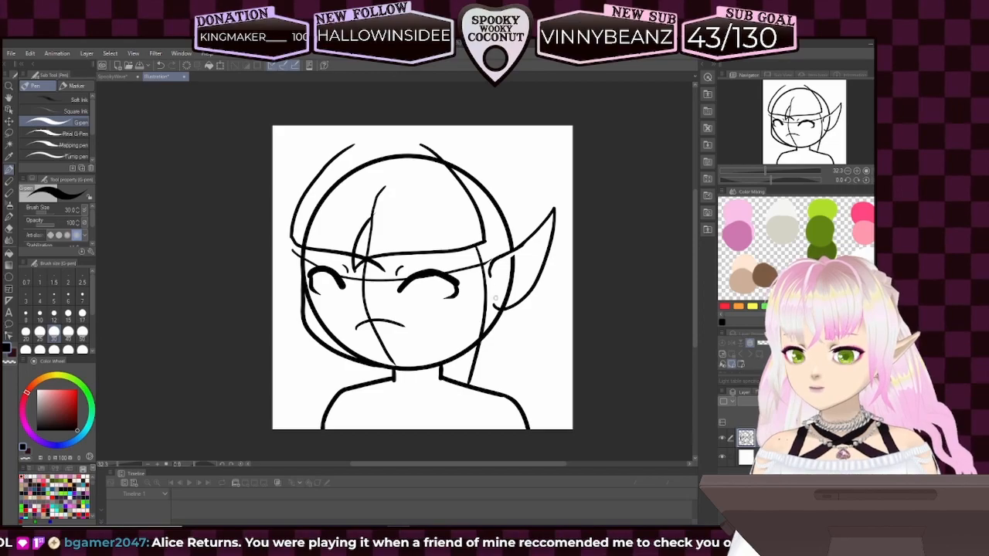
pyautogui.moveTo(511, 161)
pyautogui.mouseDown()
pyautogui.moveTo(526, 268)
pyautogui.moveTo(491, 398)
pyautogui.mouseUp()
pyautogui.hotkey('ctrl', 'z')
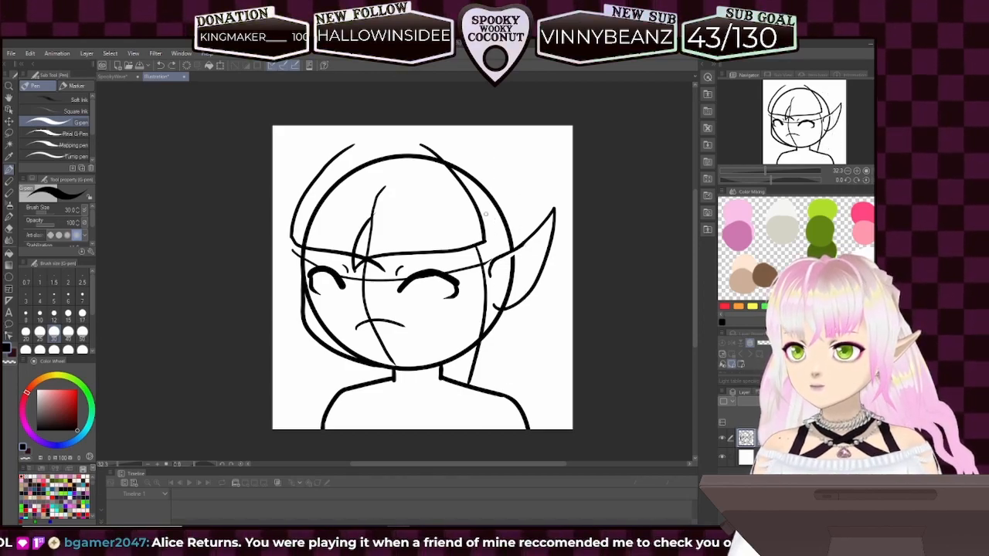
pyautogui.moveTo(492, 161)
pyautogui.mouseDown()
pyautogui.moveTo(519, 278)
pyautogui.moveTo(480, 377)
pyautogui.mouseUp()
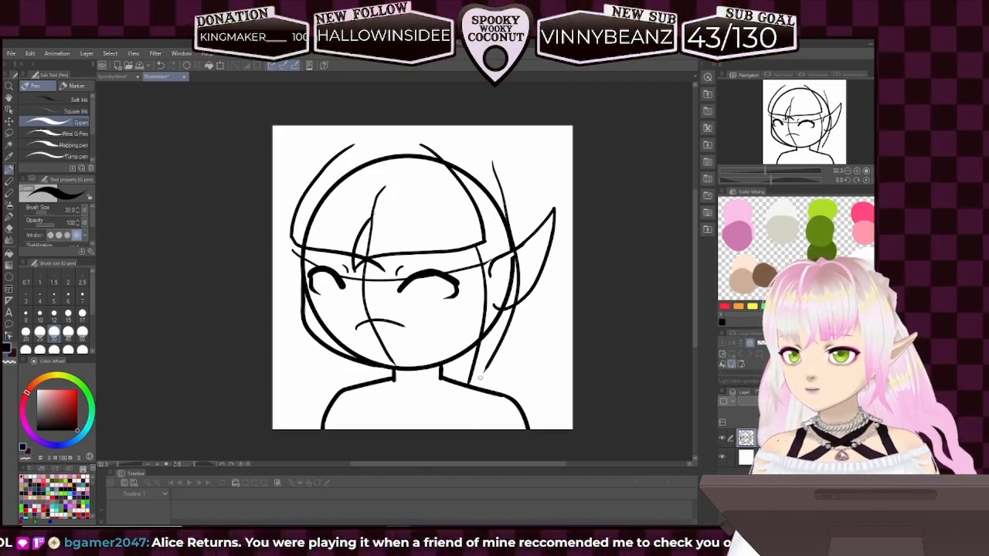
pyautogui.hotkey('ctrl', 'z')
pyautogui.moveTo(480, 171)
pyautogui.mouseDown()
pyautogui.moveTo(509, 309)
pyautogui.moveTo(480, 378)
pyautogui.mouseUp()
pyautogui.hotkey('ctrl', 'z')
pyautogui.moveTo(487, 179); pyautogui.dragTo(479, 375)
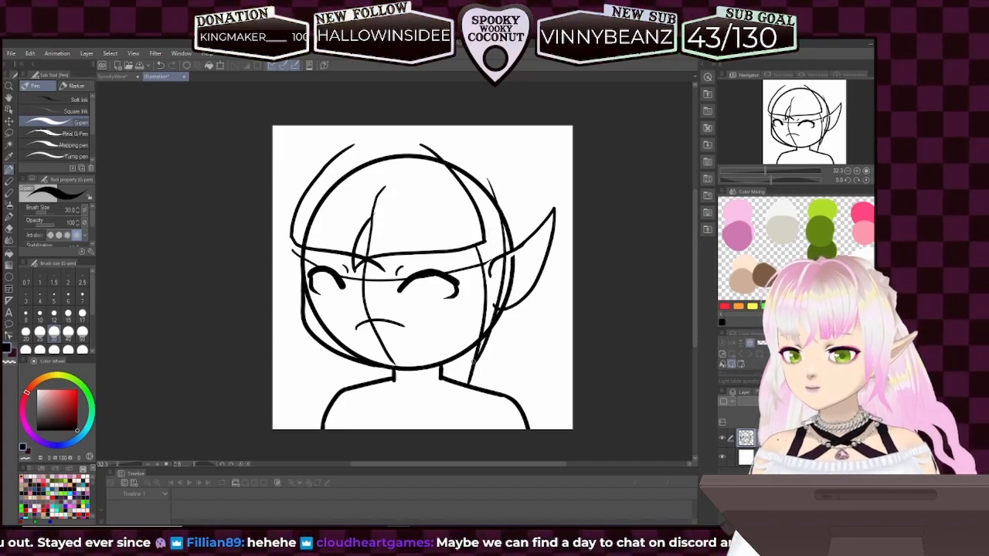
pyautogui.hotkey('ctrl', 'z')
pyautogui.moveTo(485, 171)
pyautogui.mouseDown()
pyautogui.moveTo(511, 262)
pyautogui.moveTo(486, 383)
pyautogui.mouseUp()
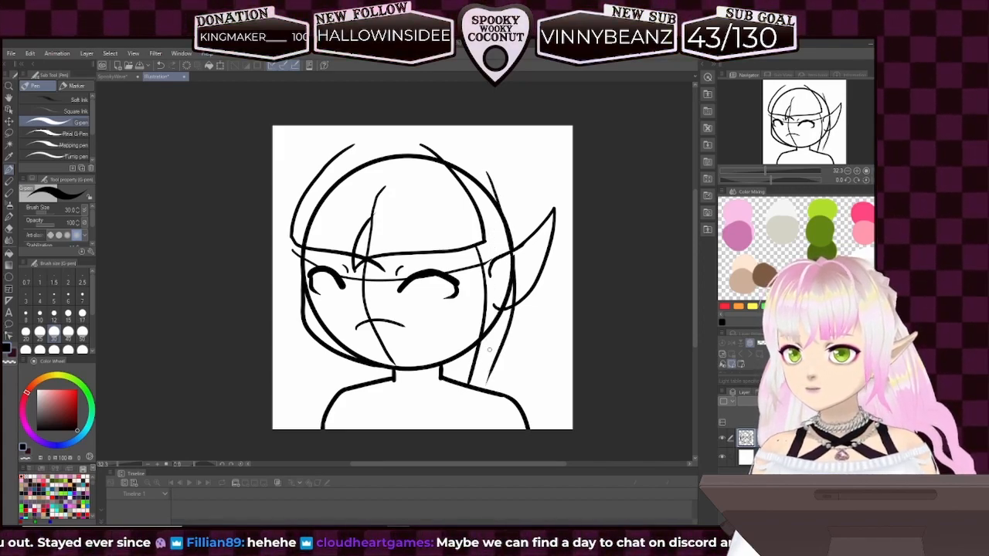
pyautogui.hotkey('ctrl', 'z')
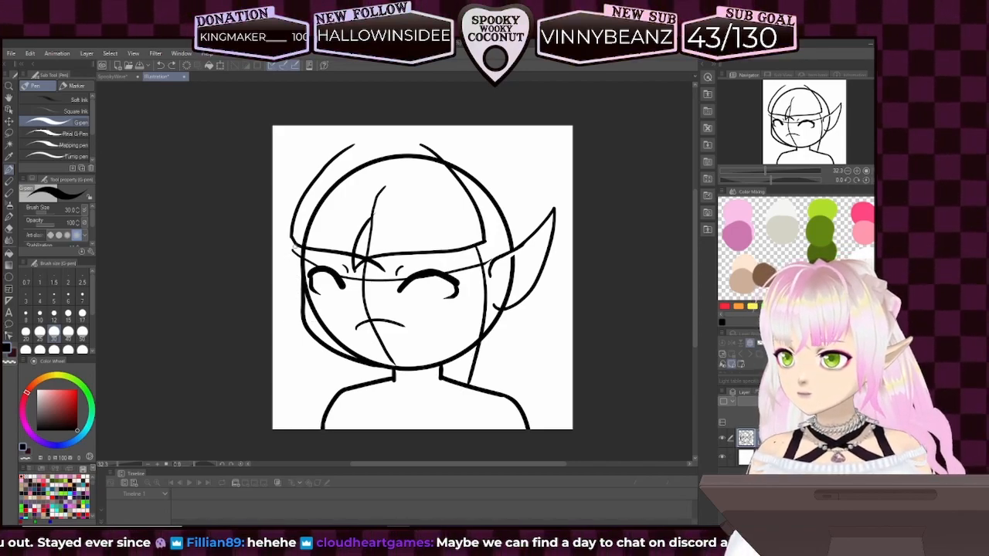
pyautogui.moveTo(305, 326); pyautogui.dragTo(321, 375)
pyautogui.hotkey('ctrl', 'z')
pyautogui.moveTo(295, 246)
pyautogui.mouseDown()
pyautogui.moveTo(296, 339)
pyautogui.moveTo(312, 392)
pyautogui.mouseUp()
pyautogui.hotkey('ctrl', 'z')
pyautogui.moveTo(294, 245); pyautogui.dragTo(321, 393)
pyautogui.hotkey('ctrl', 'z')
pyautogui.moveTo(295, 246); pyautogui.dragTo(309, 371)
pyautogui.hotkey('ctrl', 'z')
pyautogui.moveTo(295, 245); pyautogui.dragTo(323, 394)
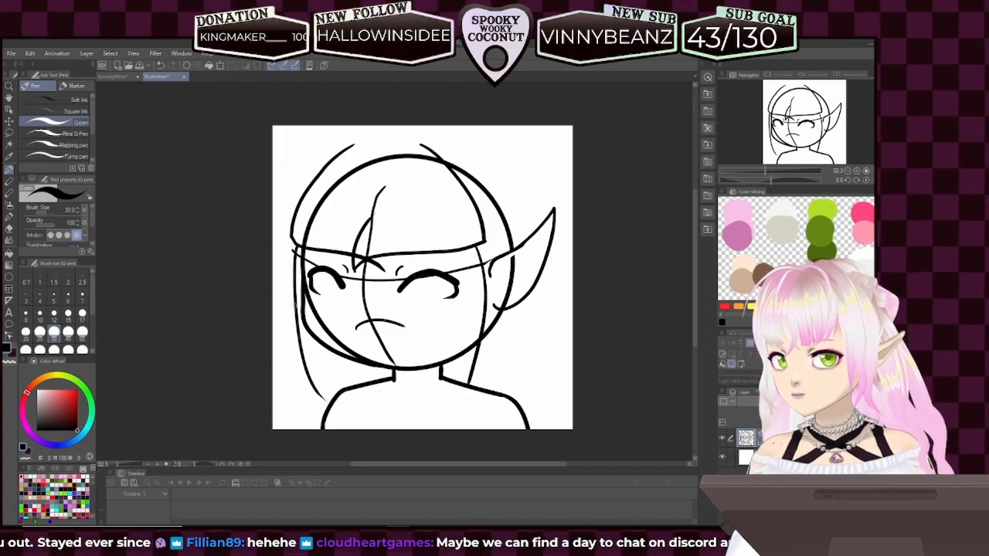
pyautogui.hotkey('ctrl', 'z')
# - Draw the side lock opposite the ear, from the fringe's end down toward the shoulder, closing its tip with a short inner stroke
pyautogui.moveTo(296, 246); pyautogui.dragTo(310, 376)
pyautogui.hotkey('ctrl', 'z')
pyautogui.moveTo(295, 244); pyautogui.dragTo(324, 375)
pyautogui.hotkey('ctrl', 'z')
pyautogui.moveTo(294, 246); pyautogui.dragTo(322, 386)
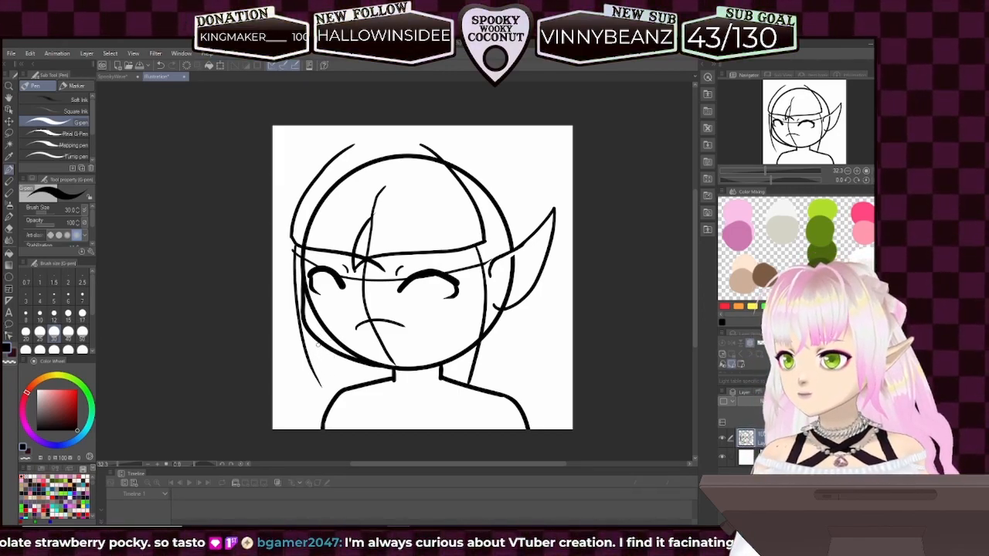
pyautogui.moveTo(325, 345); pyautogui.dragTo(321, 389)
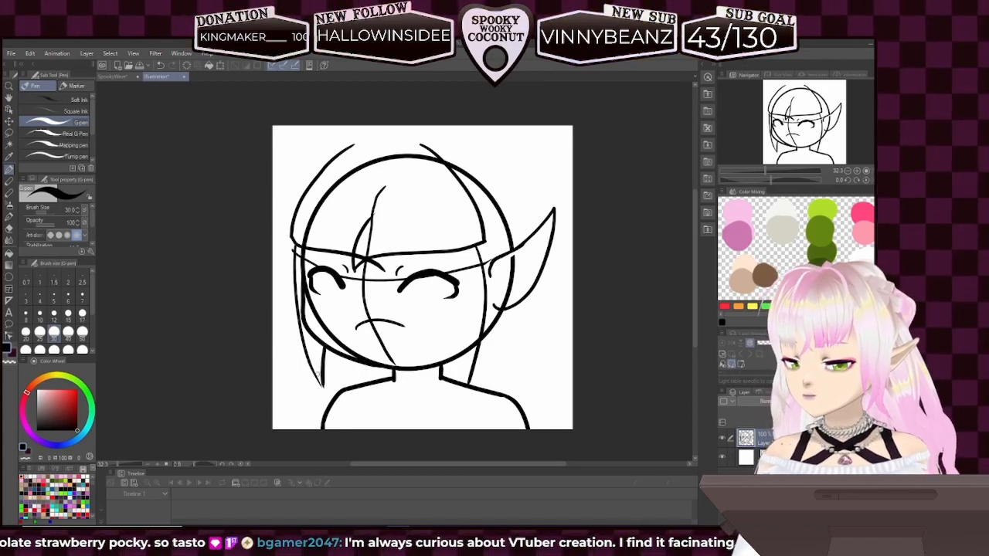
pyautogui.moveTo(321, 348); pyautogui.dragTo(321, 389)
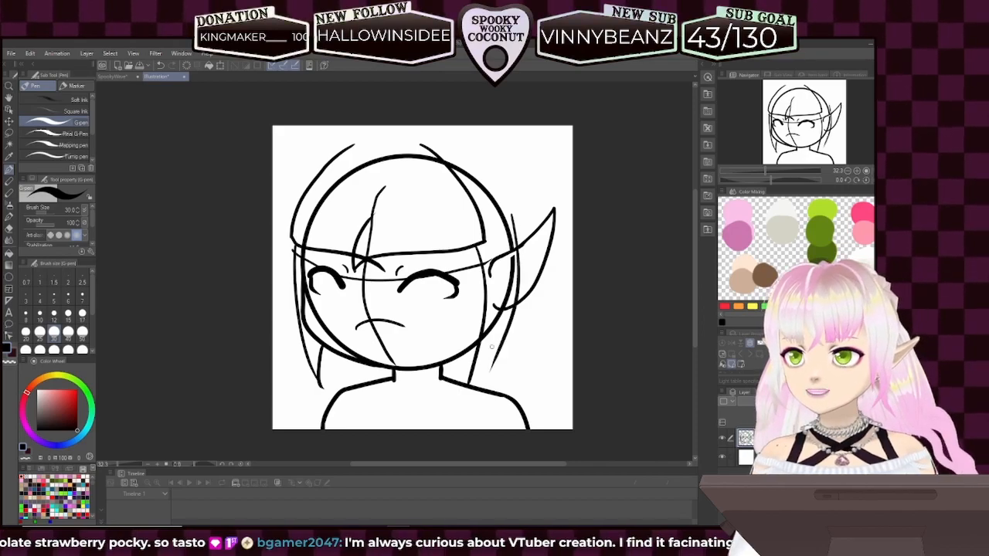
# - Draw the outer edge of the ear-side hair lock, curving from above the ear's base down to meet the inner edge at the shoulder
pyautogui.moveTo(510, 220); pyautogui.dragTo(474, 366)
pyautogui.hotkey('ctrl', 'z')
pyautogui.moveTo(516, 251); pyautogui.dragTo(473, 373)
pyautogui.hotkey('ctrl', 'z')
pyautogui.moveTo(517, 220)
pyautogui.mouseDown()
pyautogui.moveTo(513, 317)
pyautogui.moveTo(485, 386)
pyautogui.mouseUp()
pyautogui.hotkey('ctrl', 'z')
pyautogui.moveTo(519, 222); pyautogui.dragTo(488, 357)
pyautogui.hotkey('ctrl', 'z')
pyautogui.moveTo(518, 247)
pyautogui.mouseDown()
pyautogui.moveTo(467, 378)
pyautogui.moveTo(495, 391)
pyautogui.mouseUp()
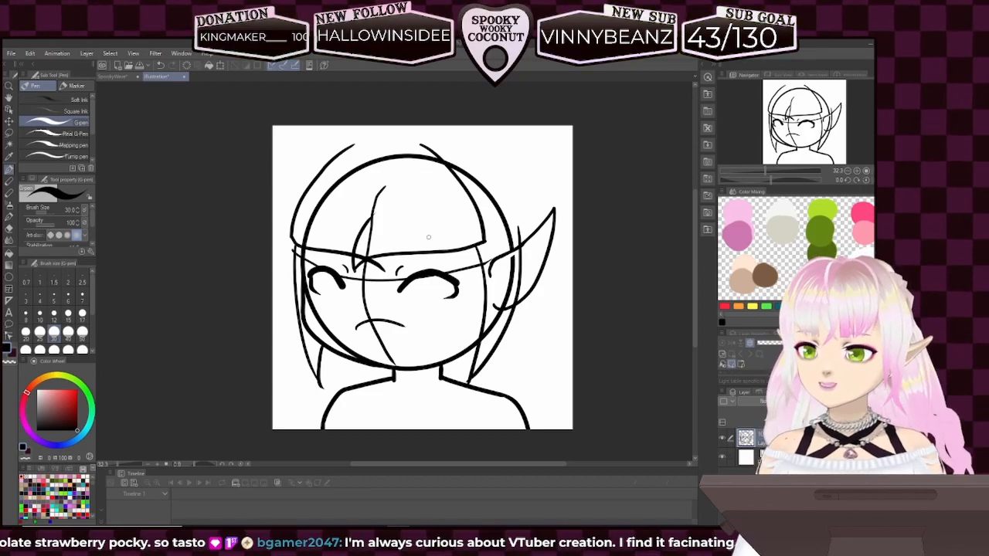
pyautogui.moveTo(427, 199); pyautogui.dragTo(435, 239)
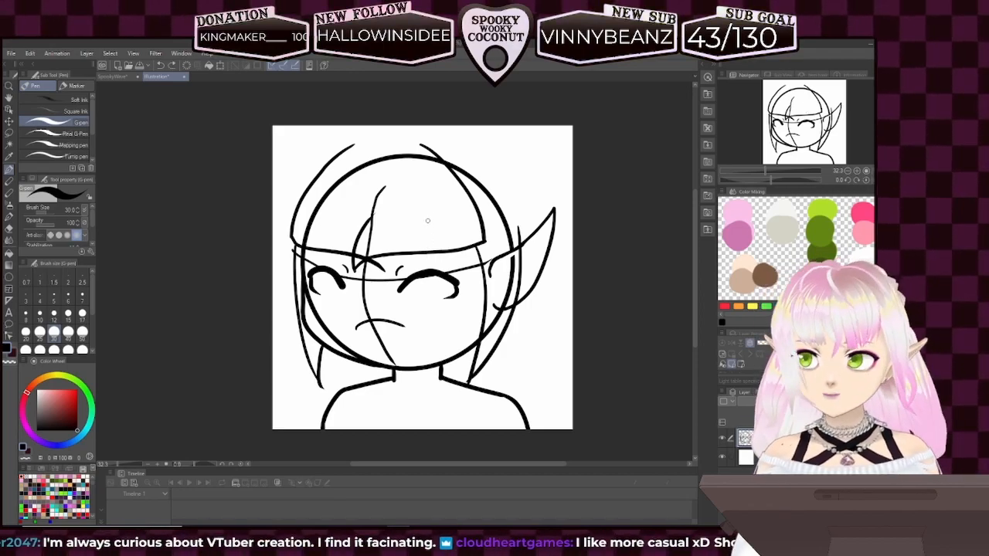
pyautogui.moveTo(431, 213); pyautogui.dragTo(431, 249)
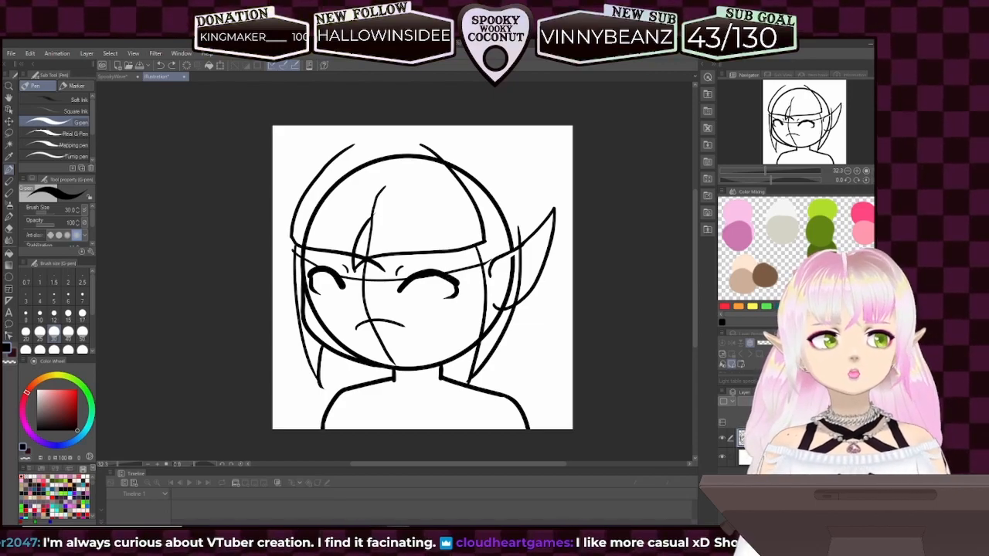
pyautogui.moveTo(399, 536)
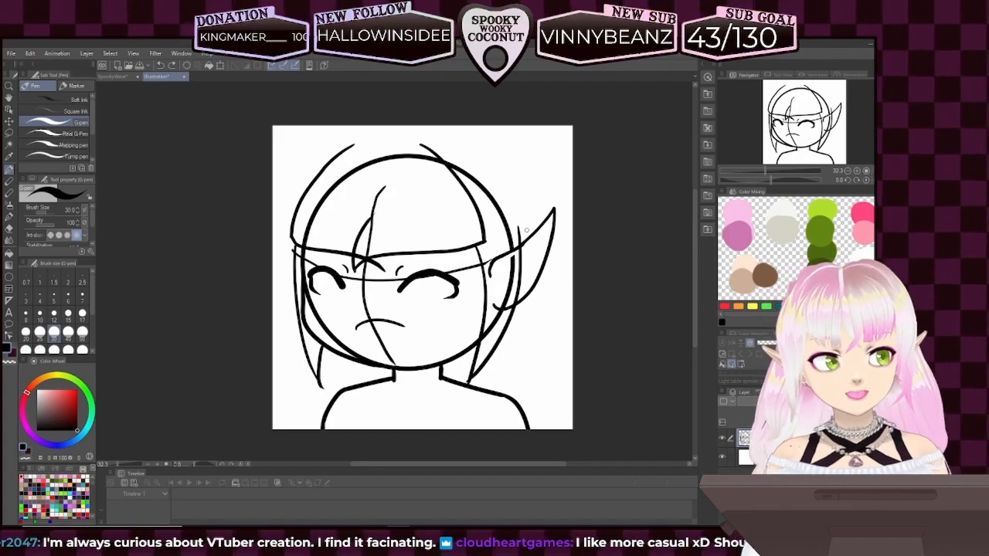
# - Try to draw the long back hair's outer edge from above the ear tip, past the ear and down to the canvas's lower edge
pyautogui.moveTo(522, 177); pyautogui.dragTo(546, 220)
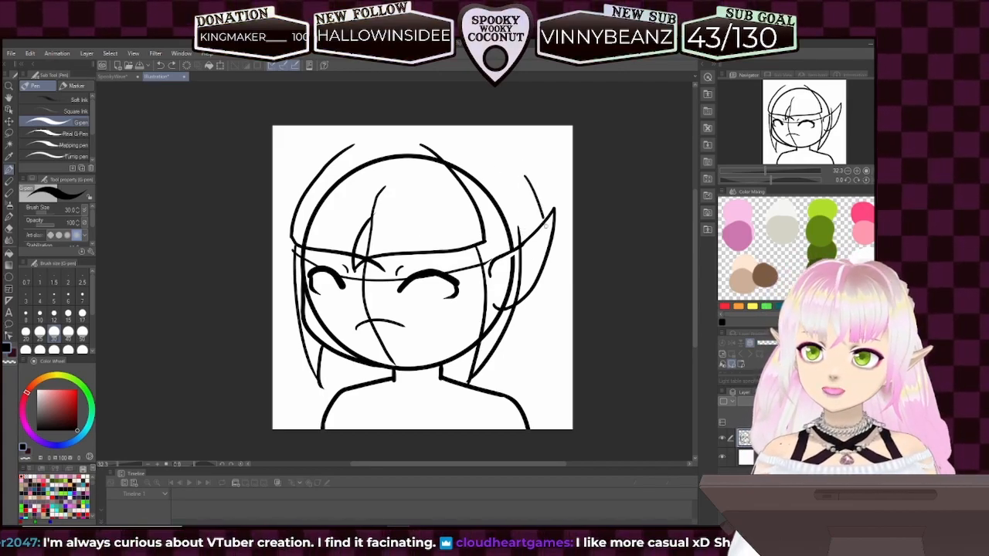
pyautogui.hotkey('ctrl', 'z')
pyautogui.moveTo(527, 186); pyautogui.dragTo(549, 230)
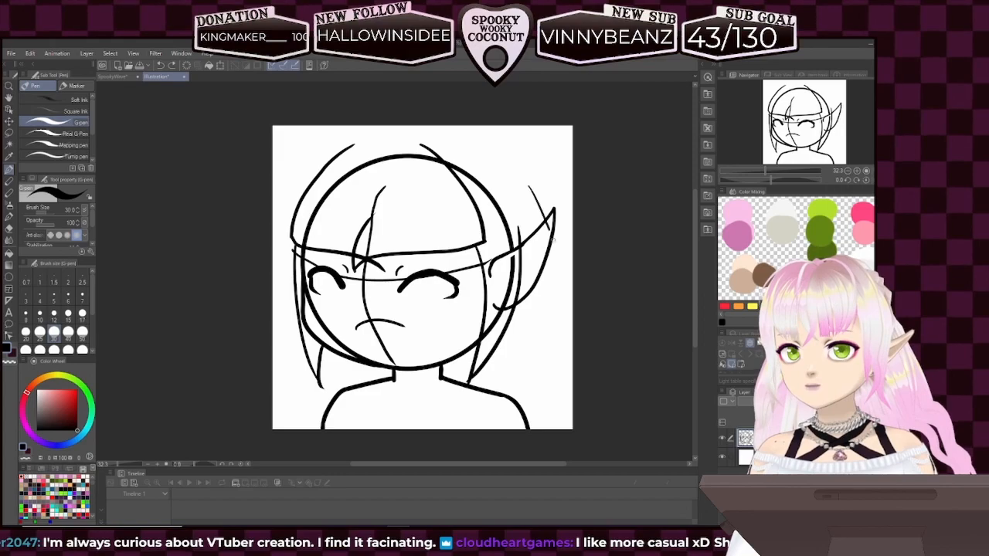
pyautogui.hotkey('ctrl', 'z')
pyautogui.moveTo(529, 188); pyautogui.dragTo(546, 221)
pyautogui.moveTo(552, 259); pyautogui.dragTo(531, 369)
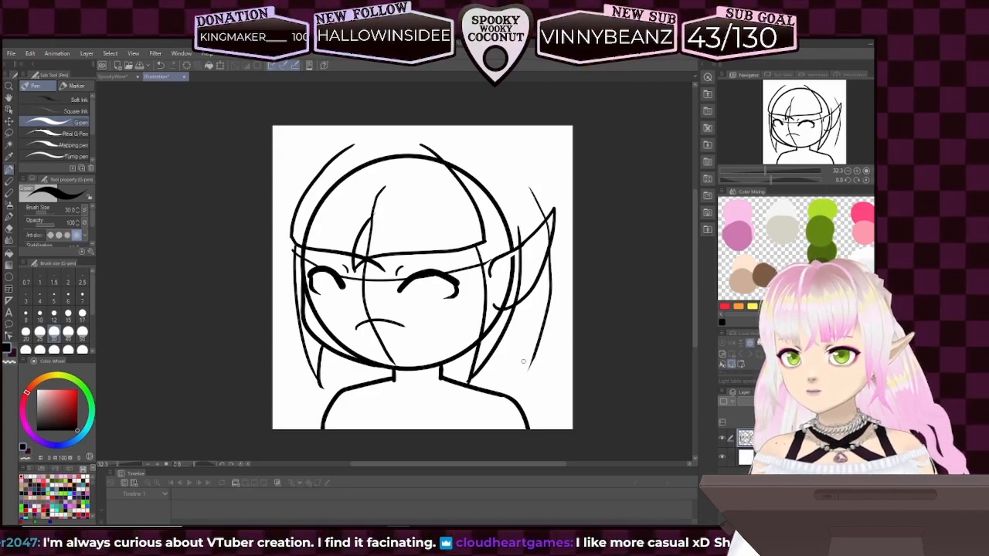
pyautogui.hotkey('ctrl', 'z')
pyautogui.hotkey('ctrl', 'z')
pyautogui.moveTo(523, 185); pyautogui.dragTo(540, 219)
pyautogui.moveTo(550, 260)
pyautogui.mouseDown()
pyautogui.moveTo(532, 361)
pyautogui.moveTo(544, 426)
pyautogui.mouseUp()
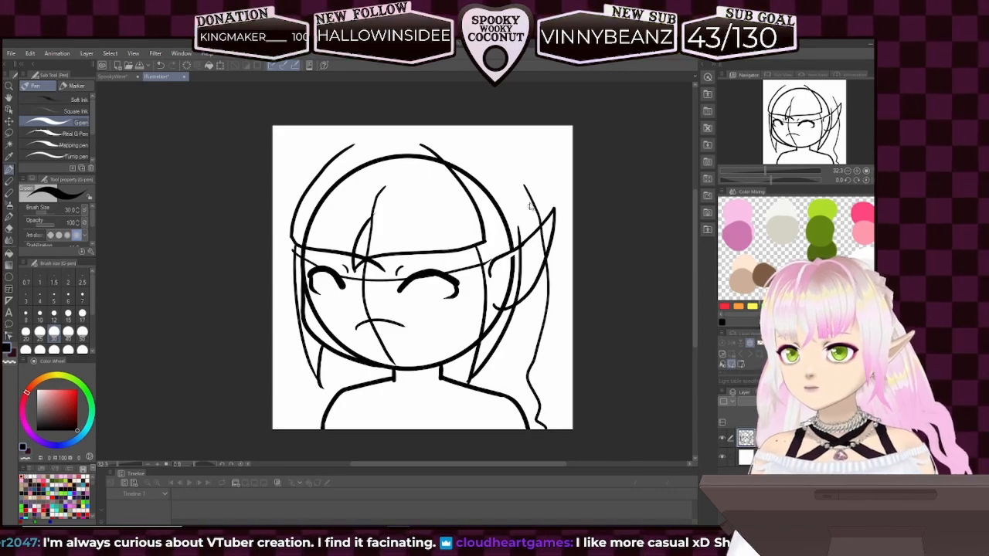
pyautogui.hotkey('ctrl', 'z')
pyautogui.hotkey('ctrl', 'z')
pyautogui.hotkey('ctrl', 'z')
pyautogui.moveTo(523, 176); pyautogui.dragTo(545, 238)
pyautogui.moveTo(556, 248); pyautogui.dragTo(550, 331)
pyautogui.hotkey('ctrl', 'z')
pyautogui.hotkey('ctrl', 'z')
pyautogui.moveTo(524, 172)
pyautogui.mouseDown()
pyautogui.moveTo(553, 271)
pyautogui.moveTo(549, 397)
pyautogui.mouseUp()
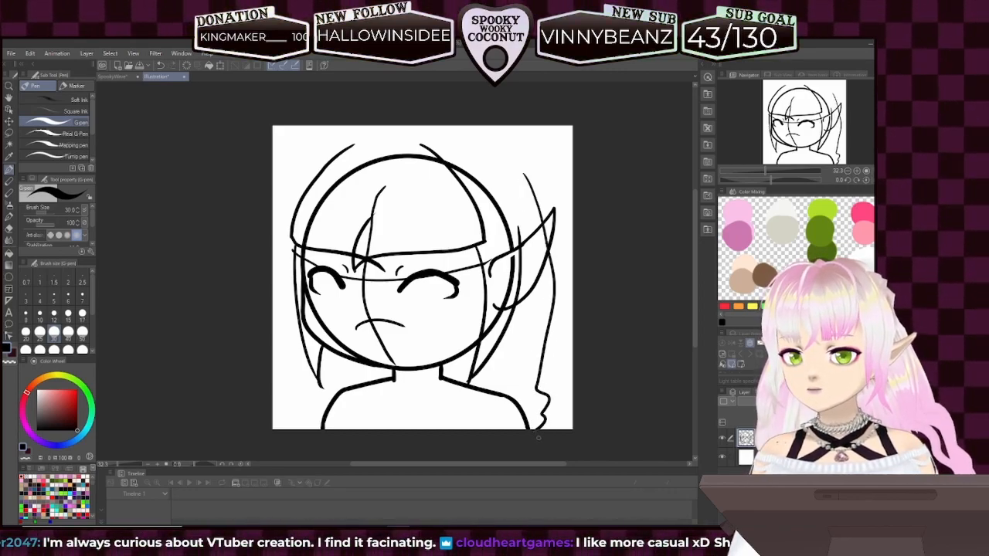
pyautogui.hotkey('ctrl', 'z')
pyautogui.hotkey('ctrl', 'z')
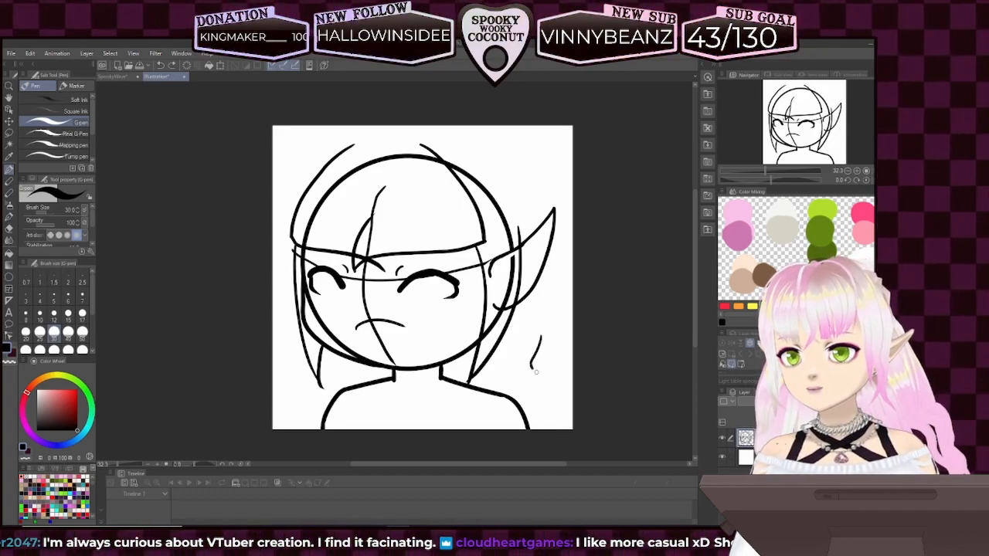
# - Draw a back-hair strand that starts straight below the ear tip and turns wavy down to the canvas's lower edge
pyautogui.moveTo(548, 397); pyautogui.dragTo(538, 417)
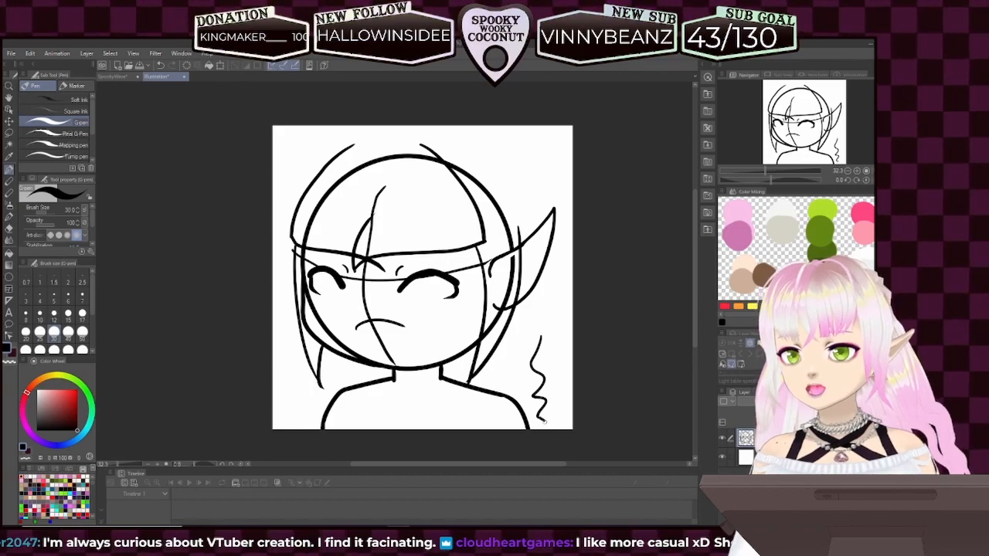
pyautogui.moveTo(540, 417); pyautogui.dragTo(533, 433)
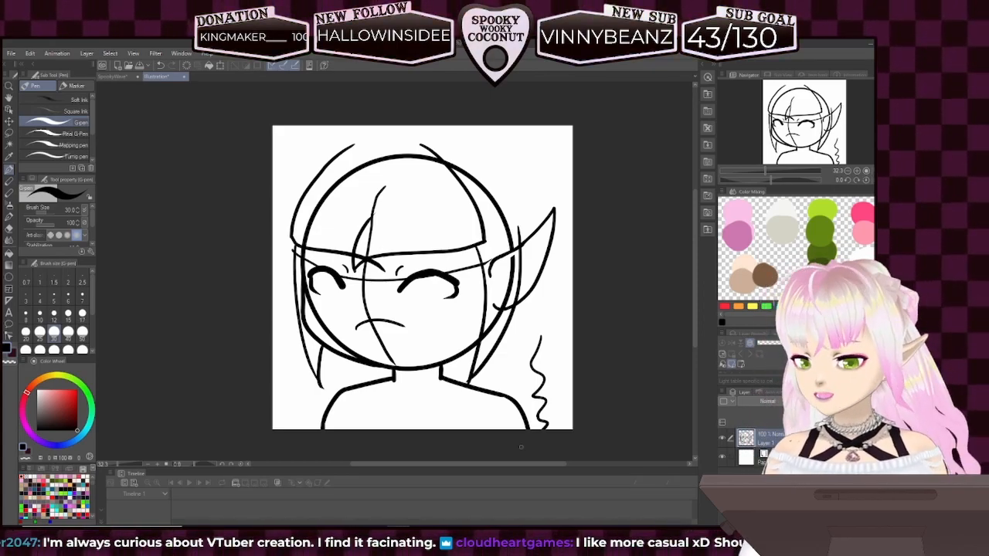
pyautogui.hotkey('ctrl', 'z')
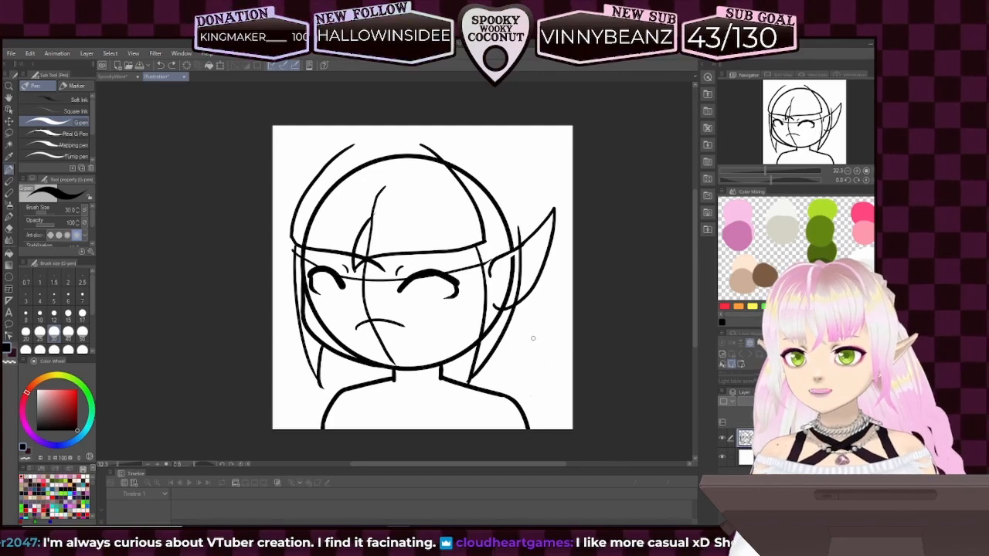
pyautogui.moveTo(540, 325)
pyautogui.mouseDown()
pyautogui.moveTo(533, 373)
pyautogui.moveTo(550, 401)
pyautogui.mouseUp()
pyautogui.hotkey('ctrl', 'z')
pyautogui.moveTo(541, 316); pyautogui.dragTo(543, 346)
pyautogui.hotkey('ctrl', 'z')
pyautogui.moveTo(546, 305); pyautogui.dragTo(547, 351)
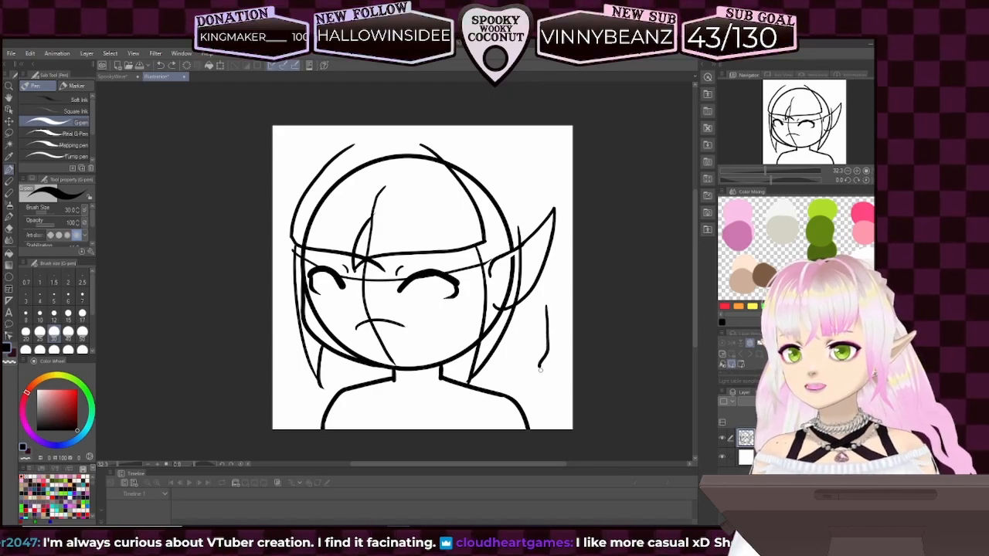
pyautogui.moveTo(542, 389); pyautogui.dragTo(550, 430)
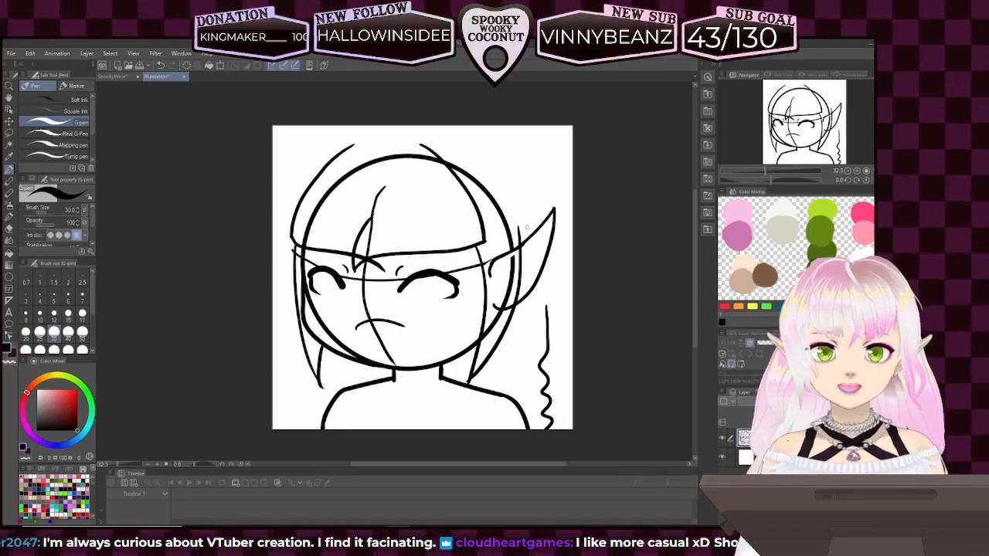
# - Draw the back hair's upper outer stroke from above the ear, curving down across the ear near its tip
pyautogui.moveTo(520, 180); pyautogui.dragTo(540, 244)
pyautogui.hotkey('ctrl', 'z')
pyautogui.moveTo(516, 173); pyautogui.dragTo(549, 280)
pyautogui.hotkey('ctrl', 'z')
pyautogui.moveTo(522, 181); pyautogui.dragTo(540, 261)
pyautogui.hotkey('ctrl', 'z')
pyautogui.moveTo(521, 184); pyautogui.dragTo(544, 253)
pyautogui.hotkey('ctrl', 'z')
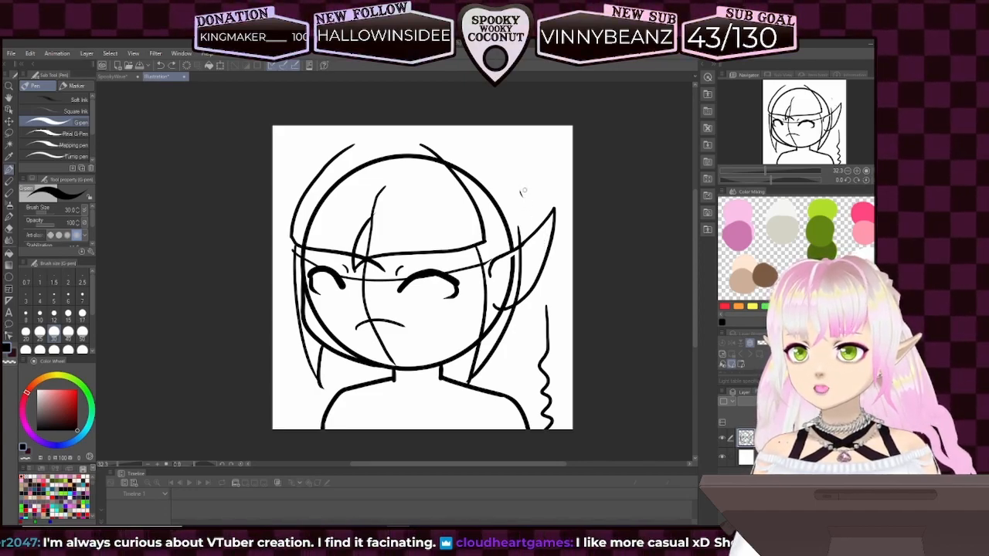
pyautogui.moveTo(525, 188)
pyautogui.mouseDown()
pyautogui.moveTo(546, 252)
pyautogui.moveTo(548, 287)
pyautogui.mouseUp()
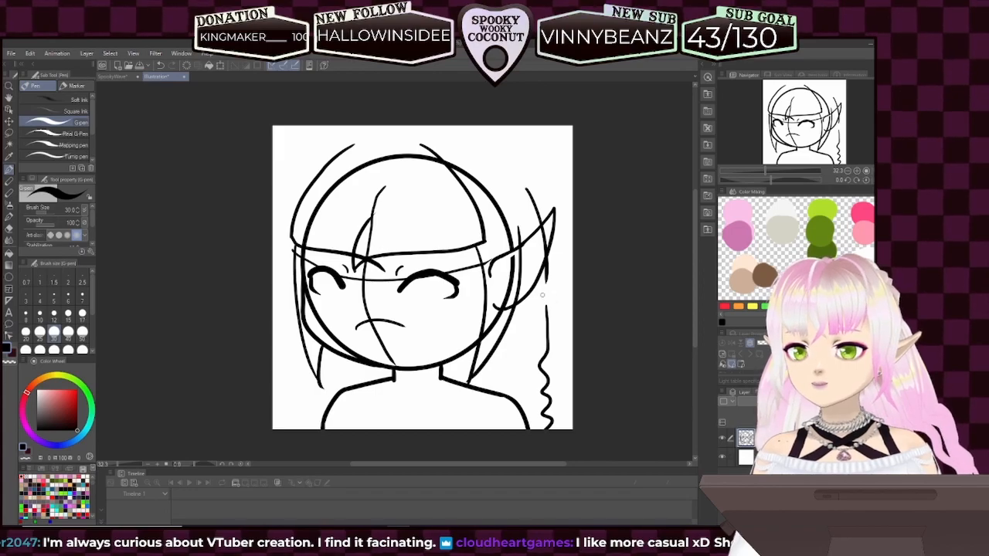
# - Connect the upper back-hair stroke to the wavy strand below the ear with a short vertical line
pyautogui.moveTo(546, 268); pyautogui.dragTo(547, 315)
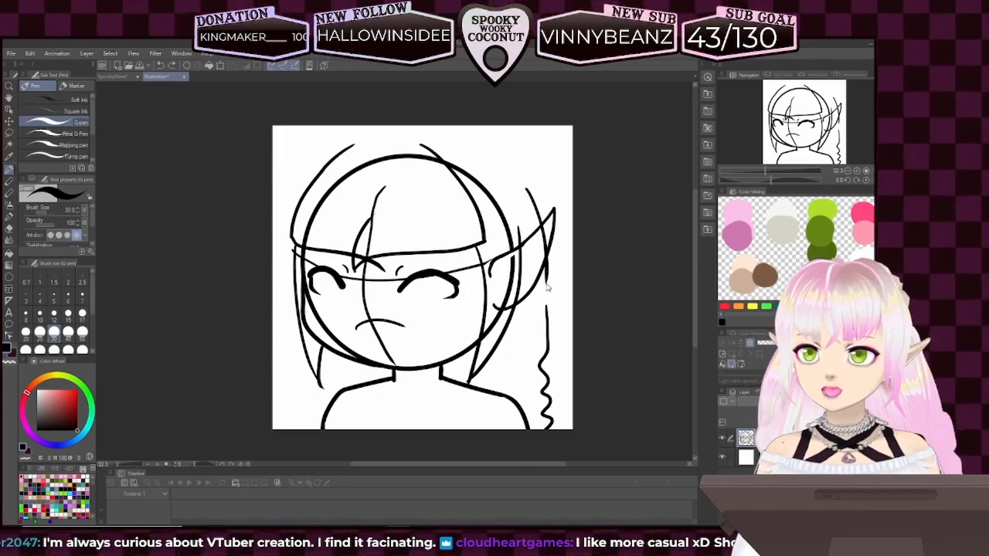
pyautogui.hotkey('ctrl', 'z')
pyautogui.moveTo(546, 270); pyautogui.dragTo(547, 319)
pyautogui.hotkey('ctrl', 'z')
pyautogui.moveTo(545, 273); pyautogui.dragTo(547, 320)
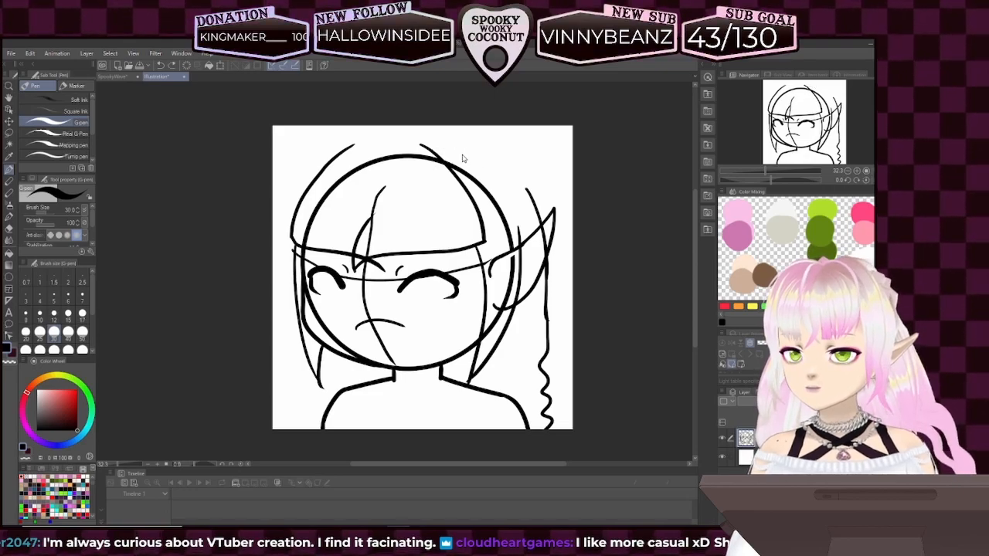
# - Draw a curve from the upper ear side of the head out to the start of the back-hair stroke
pyautogui.moveTo(473, 157); pyautogui.dragTo(498, 172)
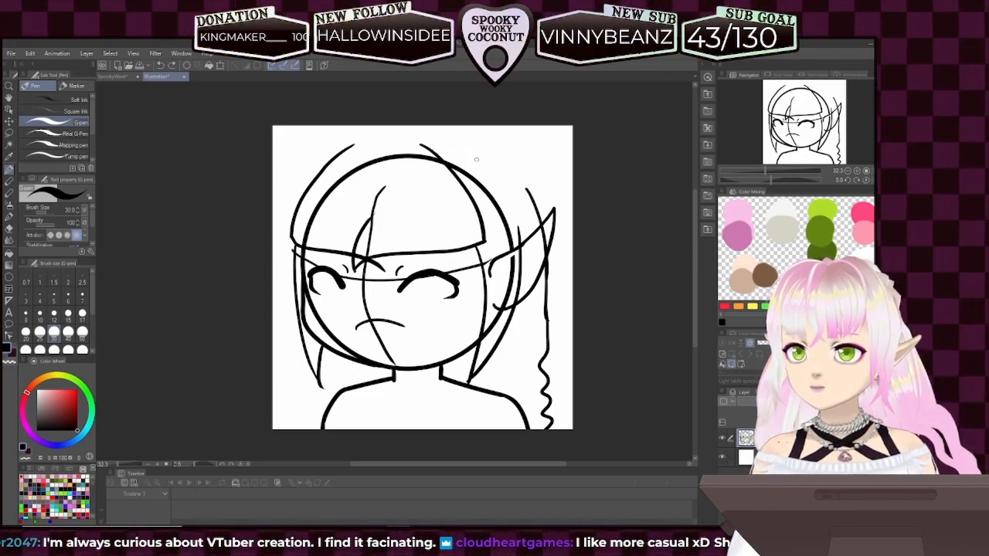
pyautogui.hotkey('ctrl', 'z')
pyautogui.moveTo(477, 157); pyautogui.dragTo(528, 190)
pyautogui.hotkey('ctrl', 'z')
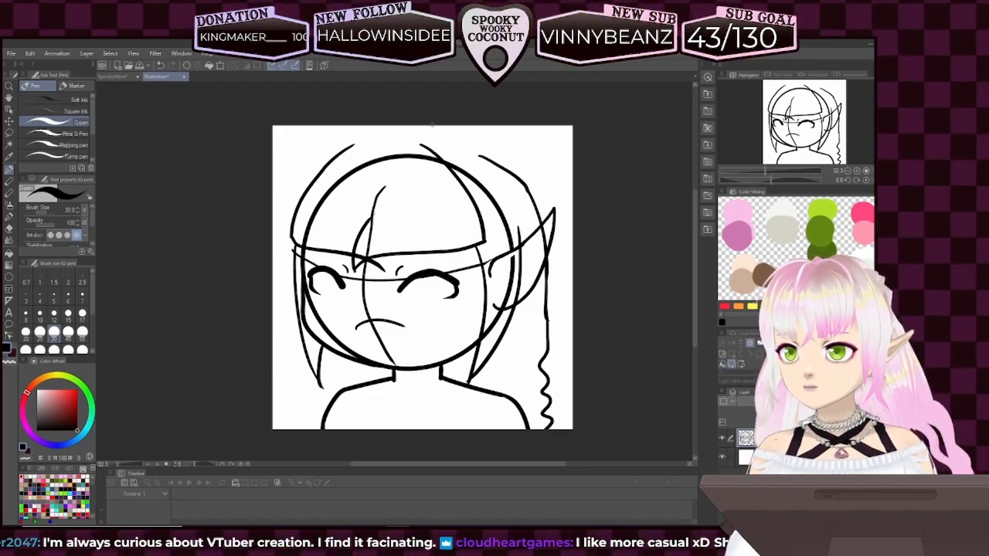
pyautogui.moveTo(449, 131); pyautogui.dragTo(502, 179)
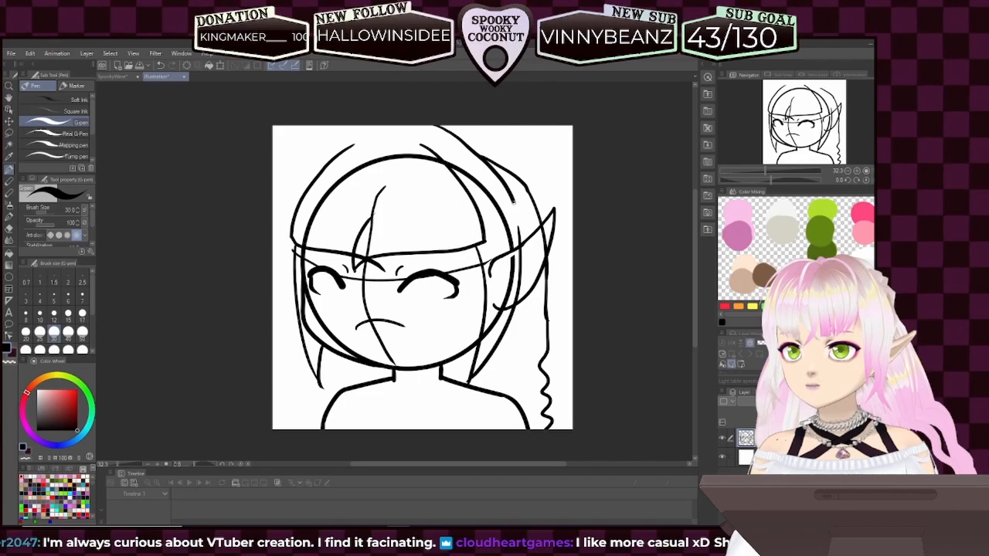
pyautogui.hotkey('ctrl', 'z')
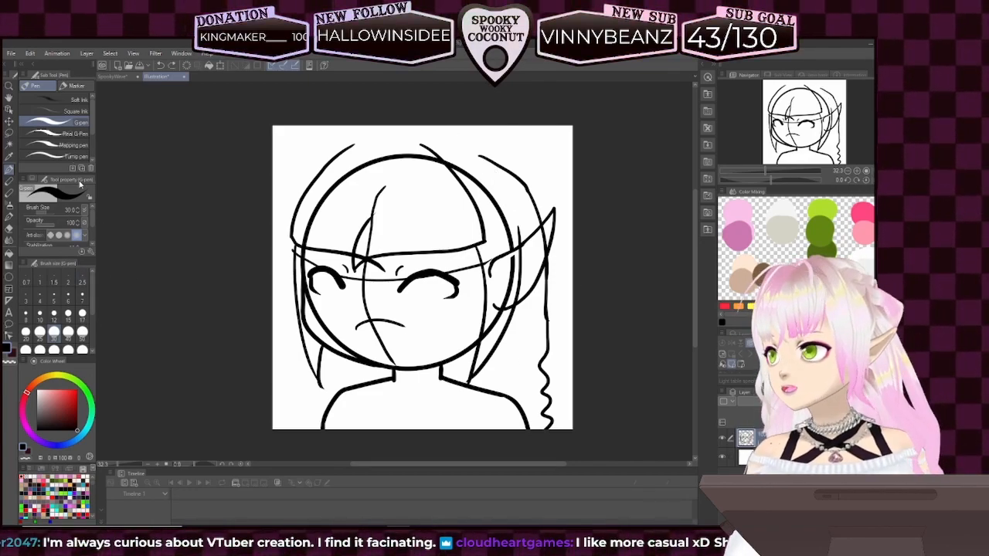
# - Move the whole sketch layer straight down to leave more room above the head
pyautogui.click(8, 122)
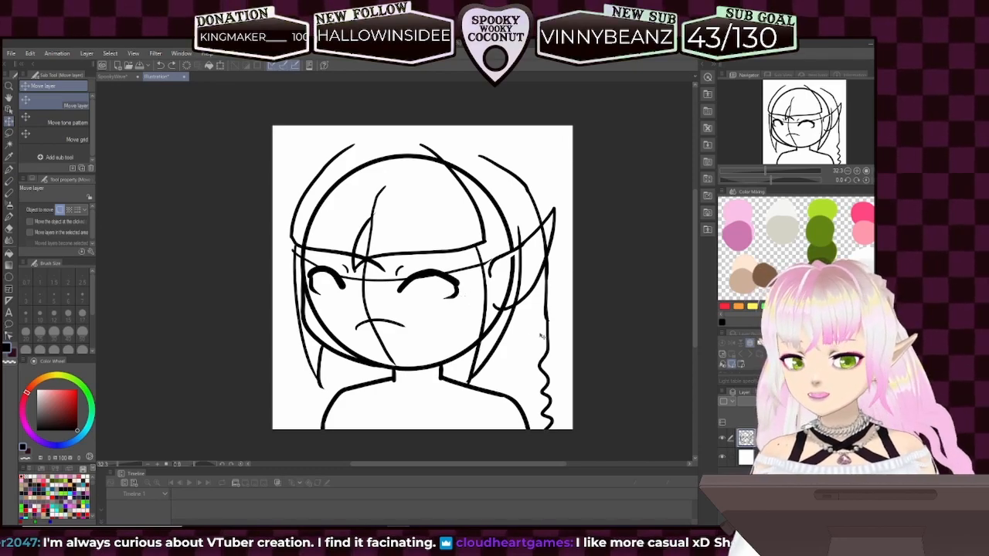
pyautogui.press('Down')
pyautogui.press('Down')
pyautogui.press('Down')
pyautogui.press('Down')
pyautogui.press('Down')
pyautogui.press('Down')
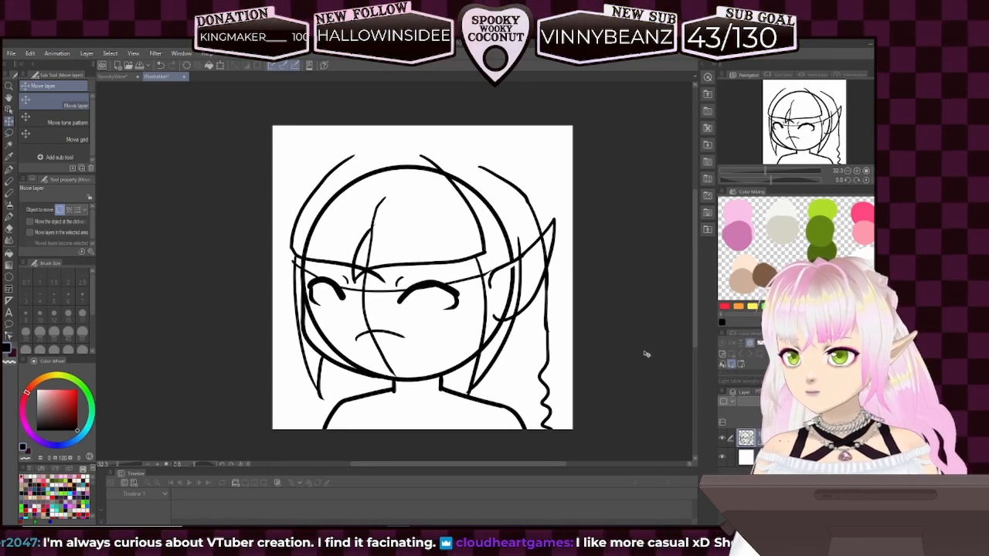
pyautogui.press('Down')
pyautogui.press('Down')
pyautogui.press('Down')
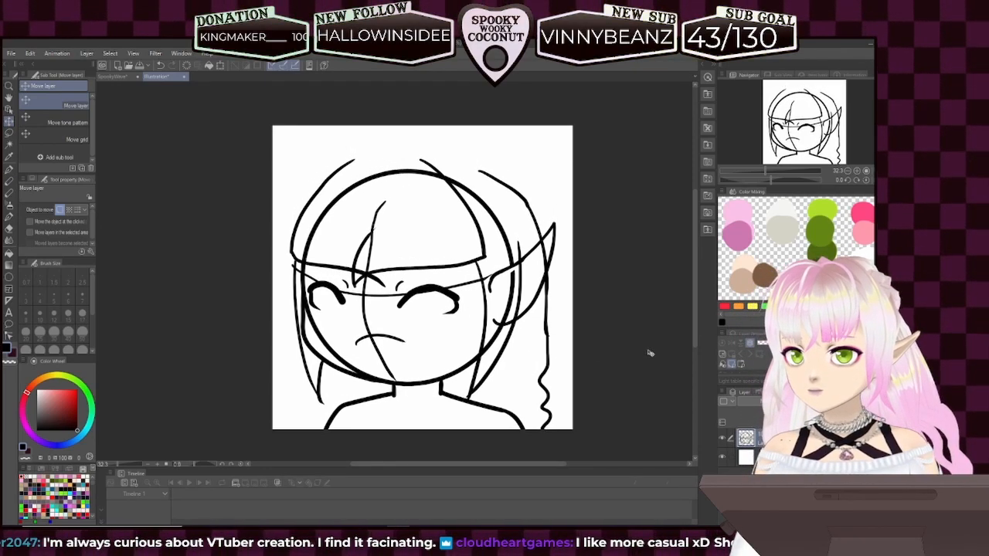
# - Draw the crown's hair outline with the G-pen from the central parting over the head and down to the ear's base
pyautogui.click(8, 168)
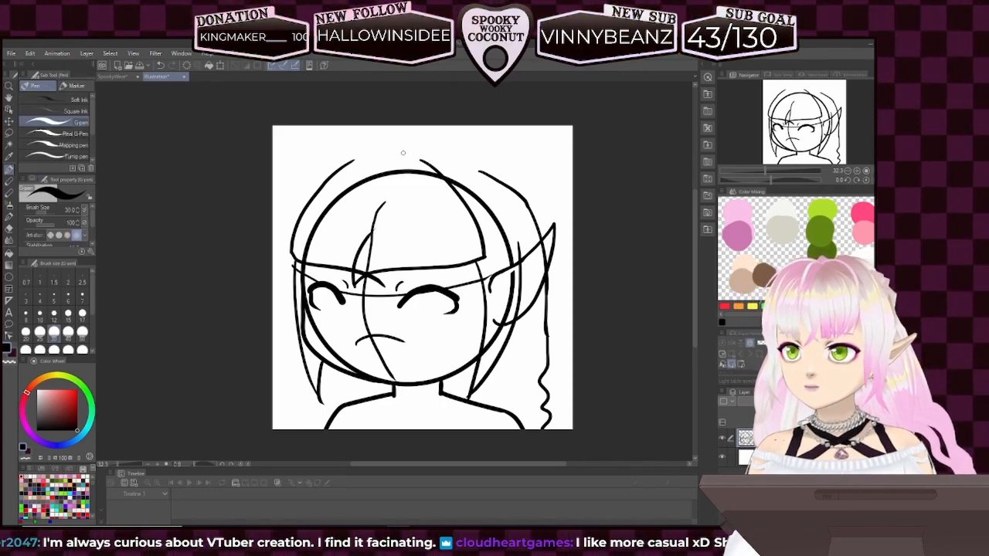
pyautogui.moveTo(402, 153); pyautogui.dragTo(442, 147)
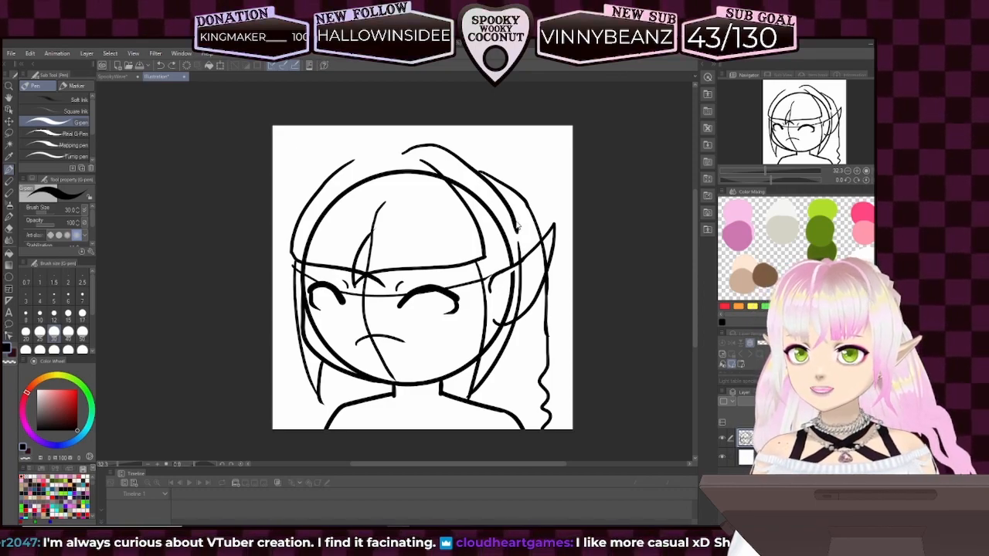
pyautogui.moveTo(515, 218); pyautogui.dragTo(519, 238)
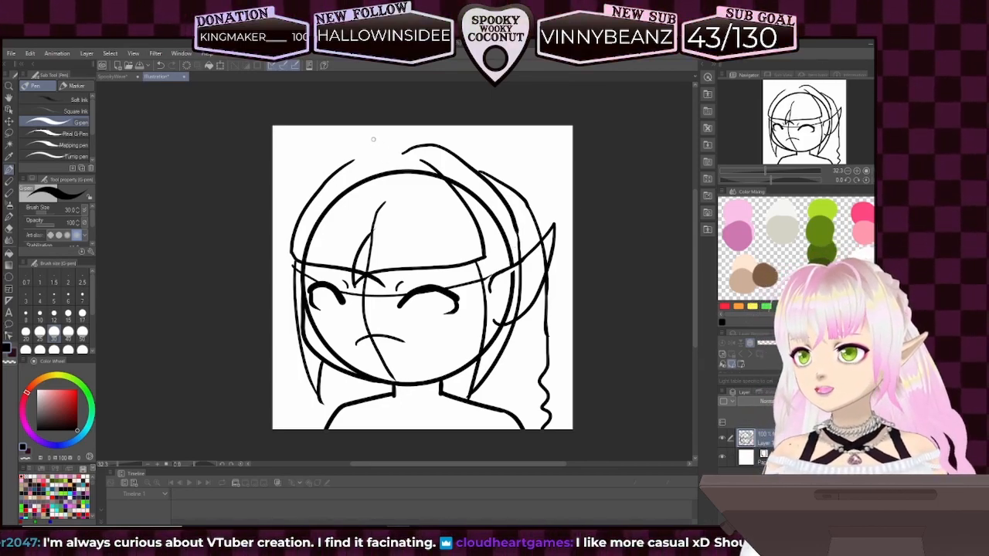
# - Draw a short stroke sloping into the parting to form the notch at the top of the hair
pyautogui.moveTo(367, 139); pyautogui.dragTo(401, 155)
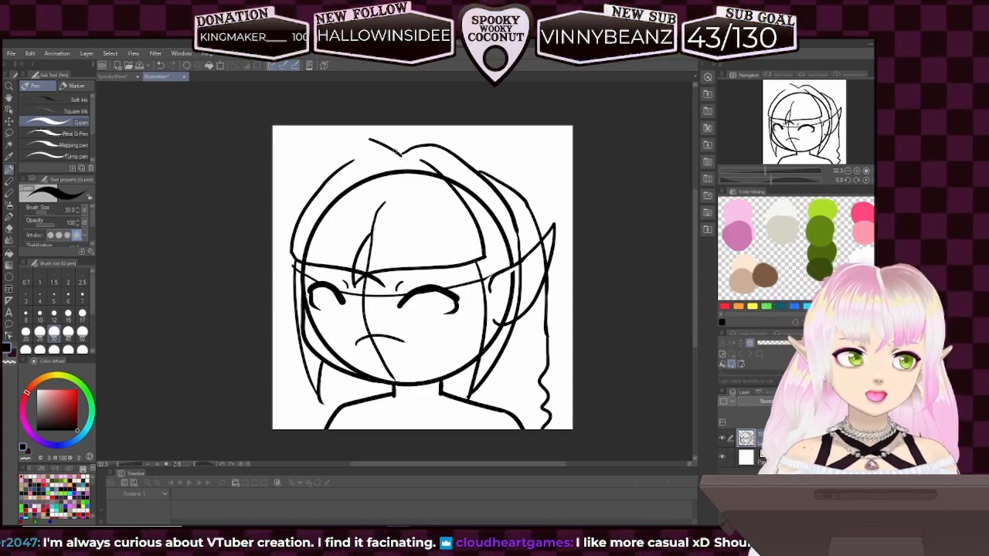
pyautogui.moveTo(361, 144); pyautogui.dragTo(403, 154)
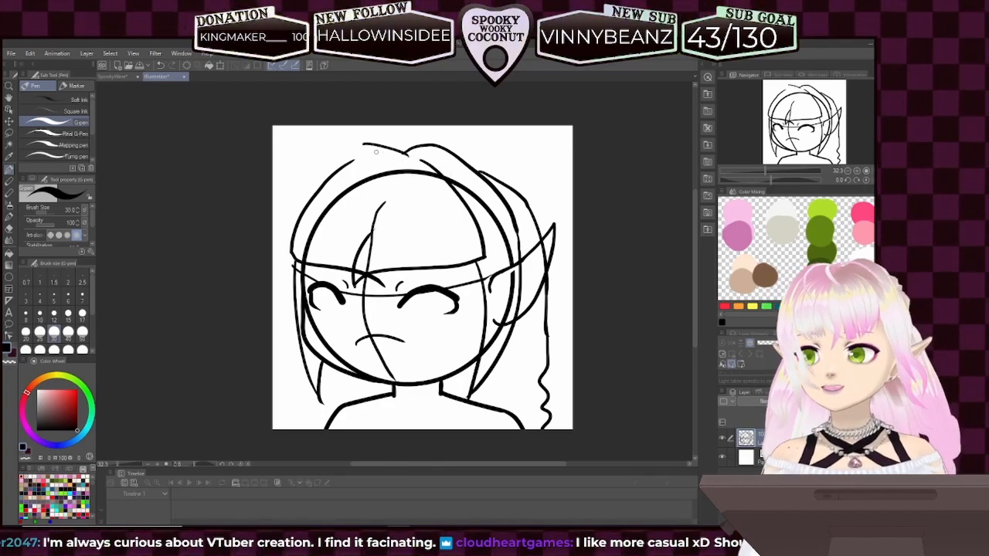
pyautogui.hotkey('ctrl', 'z')
pyautogui.moveTo(368, 140); pyautogui.dragTo(401, 152)
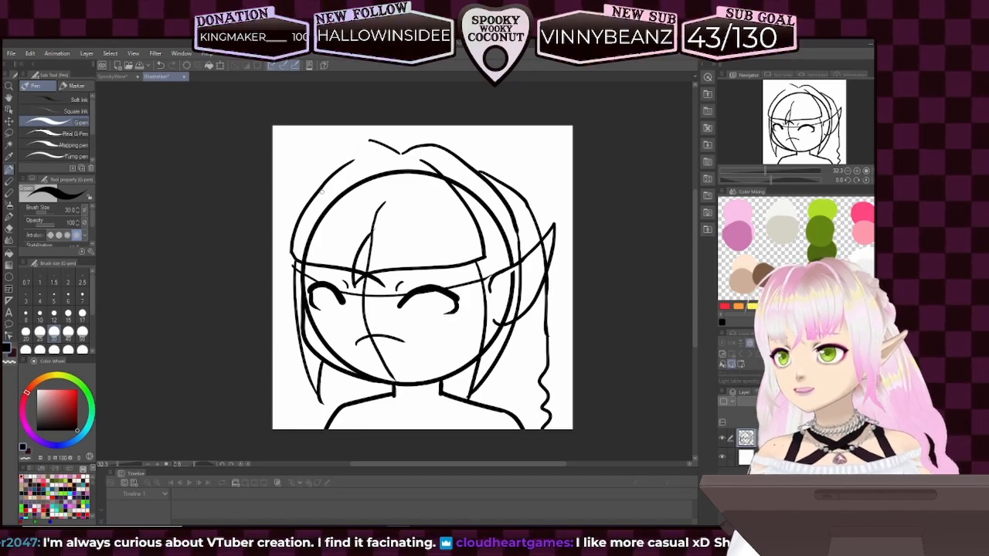
# - Connect the parting stroke to the hair outline opposite the ear and erase its overshooting tip with transparent colour
pyautogui.moveTo(325, 186)
pyautogui.mouseDown()
pyautogui.moveTo(374, 140)
pyautogui.moveTo(400, 151)
pyautogui.mouseUp()
pyautogui.moveTo(323, 183); pyautogui.dragTo(383, 143)
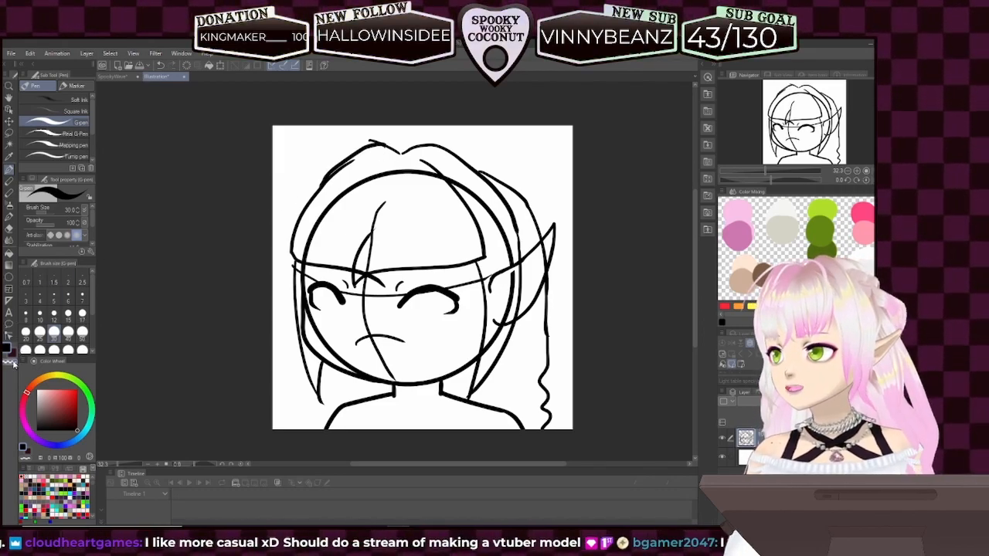
pyautogui.click(13, 364)
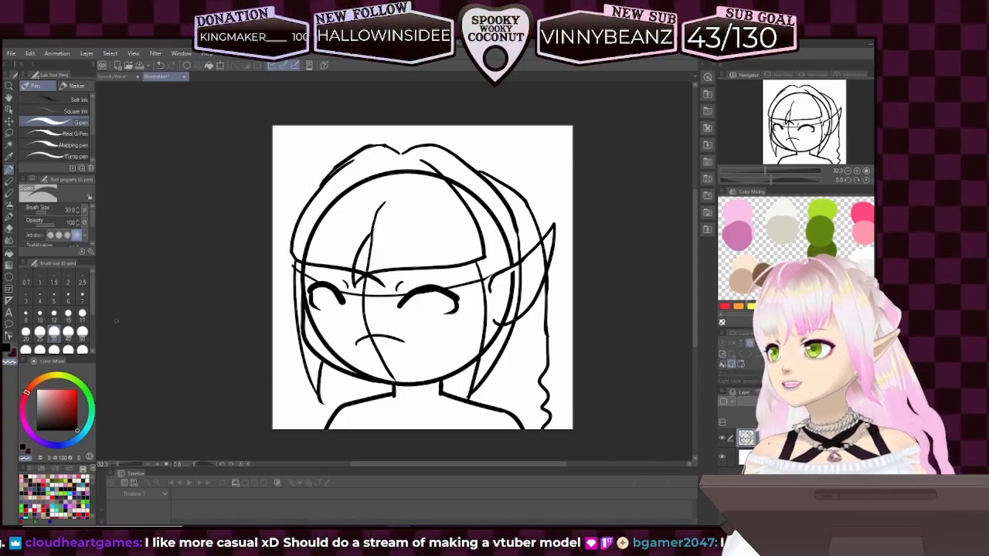
# - Restore the black drawing colour and reinforce the upper hair outline opposite the ear with overlapping strokes
pyautogui.click(10, 349)
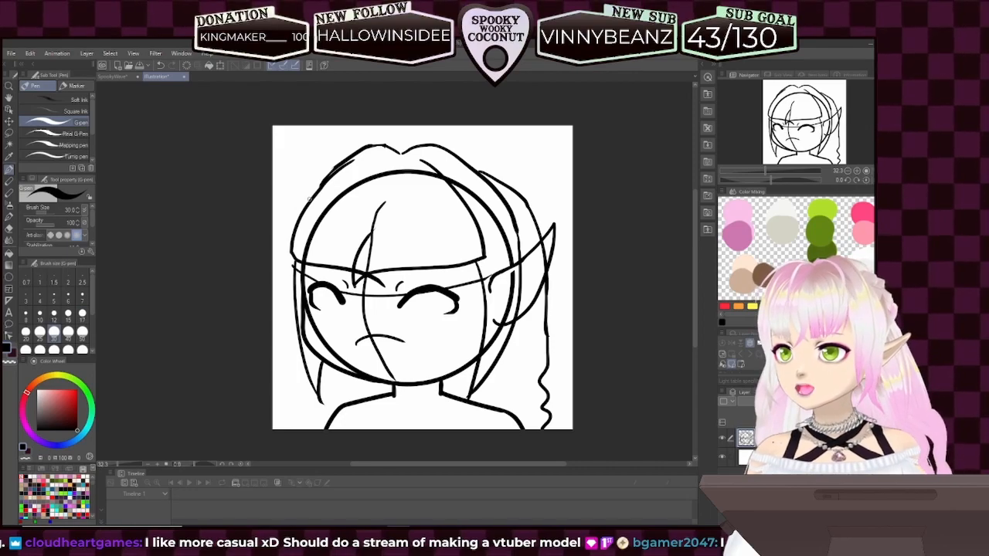
pyautogui.moveTo(309, 198); pyautogui.dragTo(345, 159)
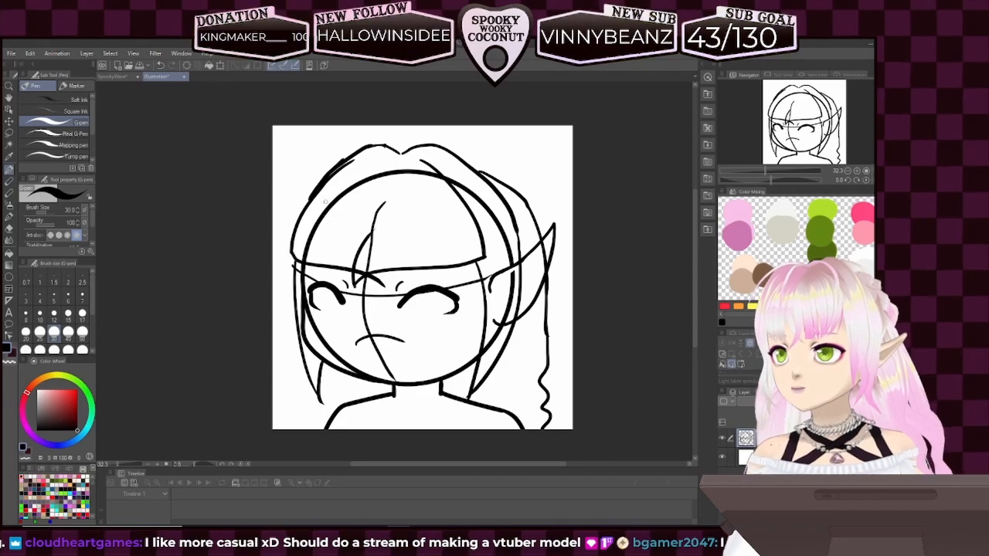
pyautogui.moveTo(326, 183)
pyautogui.mouseDown()
pyautogui.moveTo(350, 166)
pyautogui.moveTo(332, 184)
pyautogui.moveTo(353, 194)
pyautogui.moveTo(356, 183)
pyautogui.moveTo(330, 176)
pyautogui.moveTo(353, 161)
pyautogui.mouseUp()
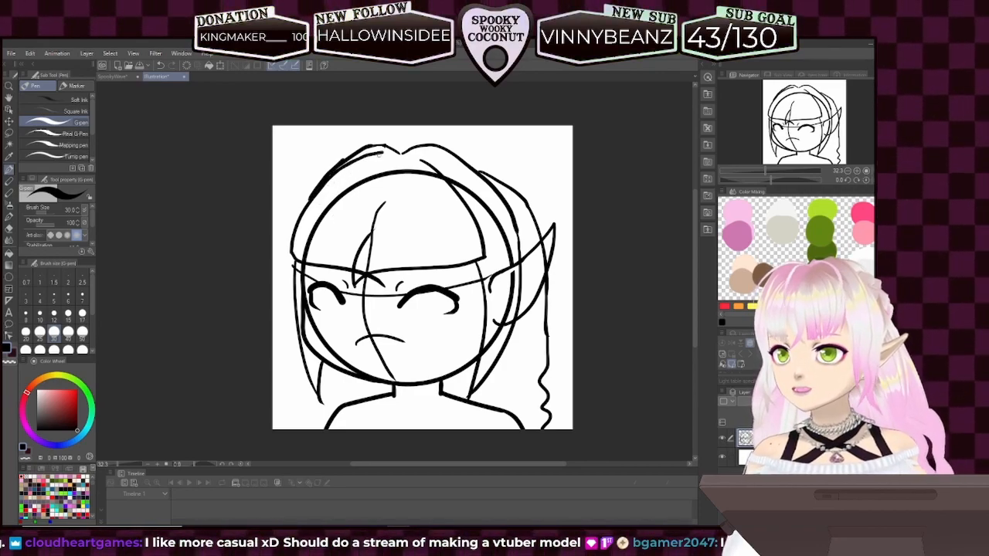
pyautogui.moveTo(340, 166); pyautogui.dragTo(379, 158)
pyautogui.hotkey('ctrl', 'z')
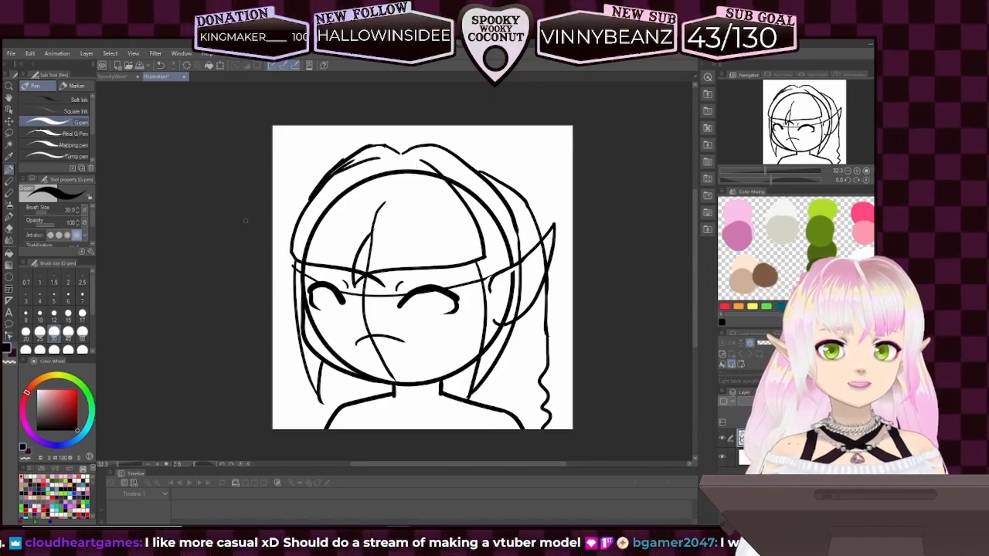
# - Erase the stray doubled stroke on the upper hair outline with transparent colour and draw a short black stroke curving away from the parting
pyautogui.click(9, 357)
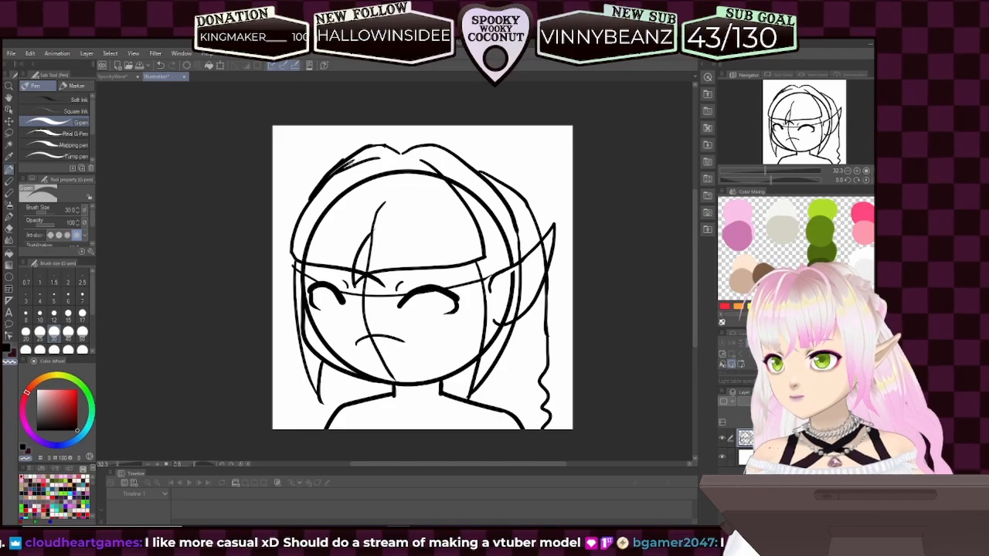
pyautogui.moveTo(359, 161); pyautogui.dragTo(338, 169)
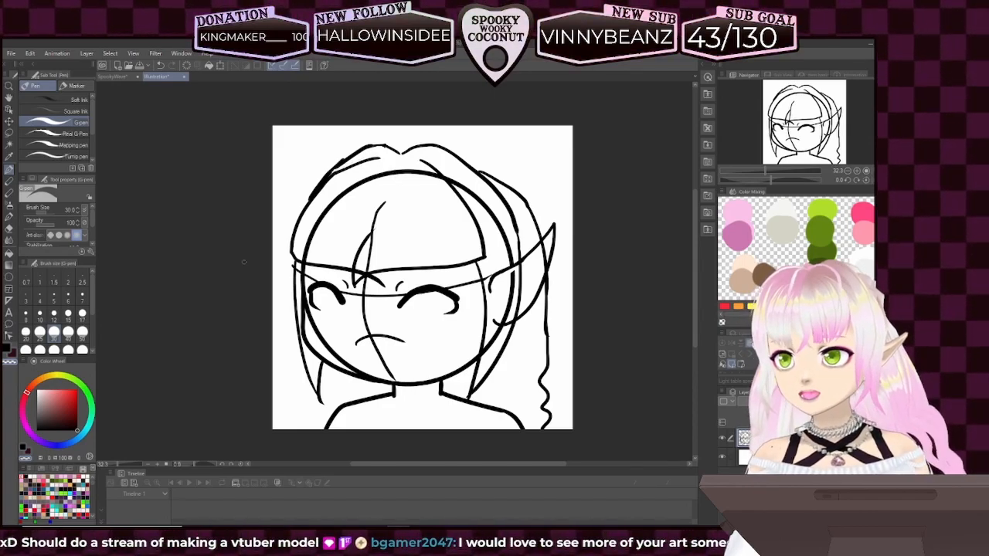
pyautogui.click(7, 349)
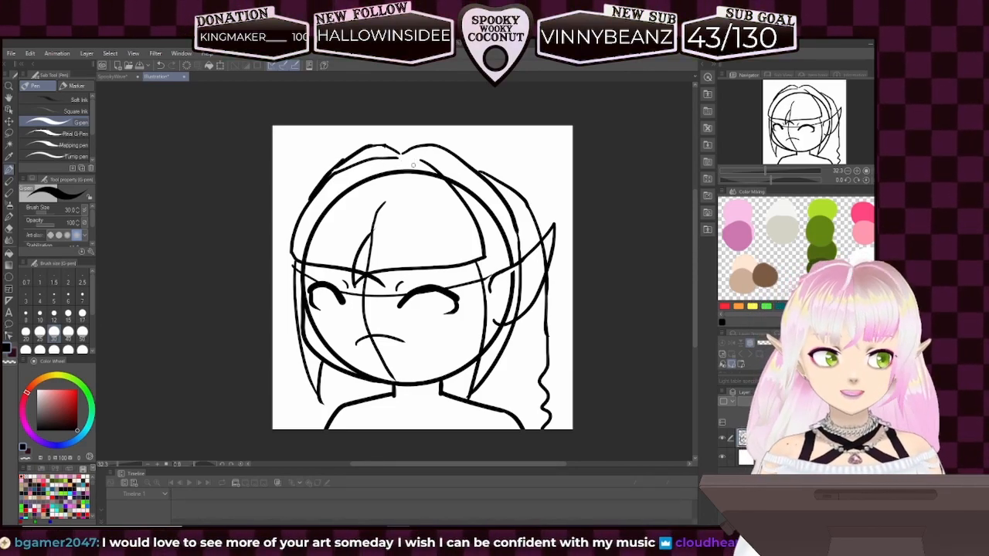
pyautogui.moveTo(403, 156); pyautogui.dragTo(429, 163)
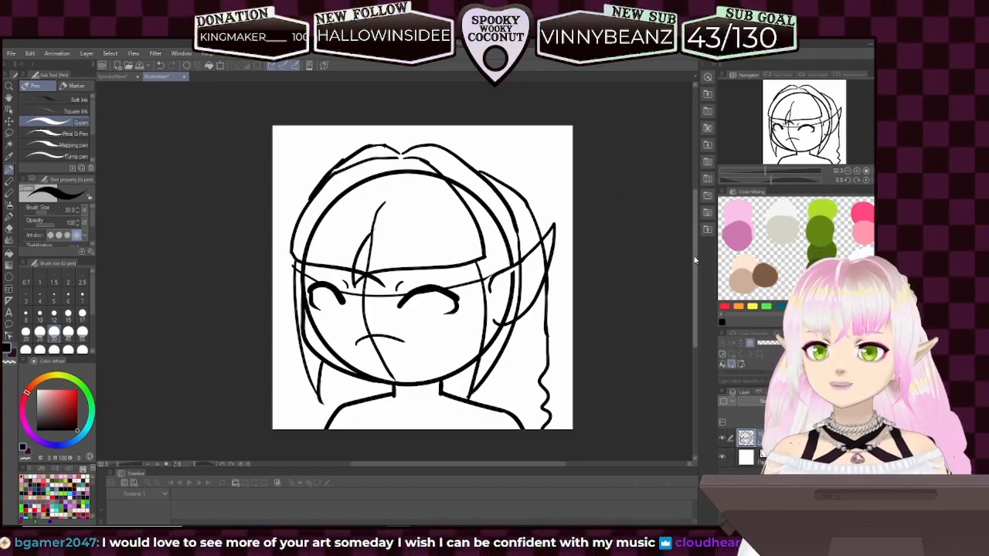
pyautogui.moveTo(695, 263); pyautogui.dragTo(693, 253)
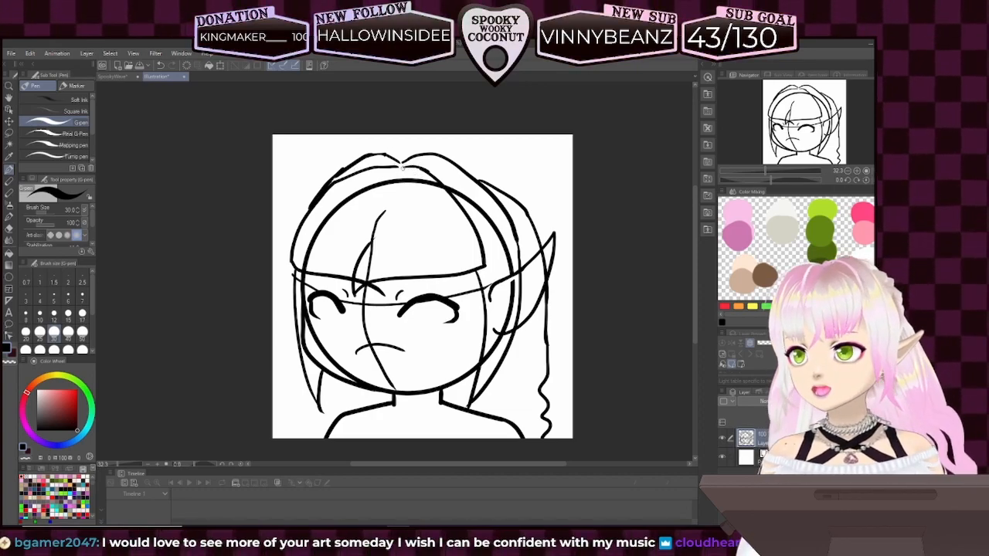
pyautogui.moveTo(402, 166)
pyautogui.mouseDown()
pyautogui.moveTo(381, 153)
pyautogui.moveTo(348, 164)
pyautogui.moveTo(398, 238)
pyautogui.mouseUp()
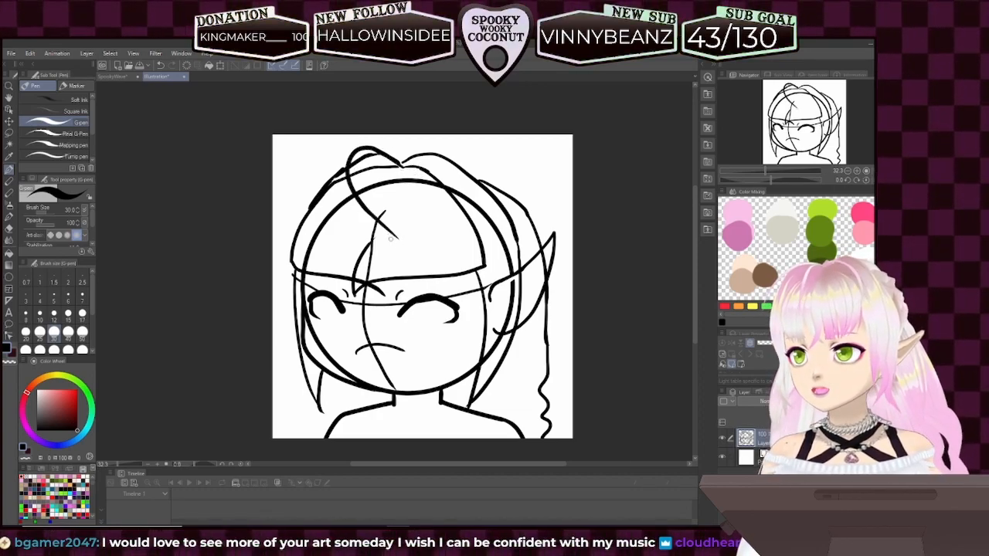
pyautogui.hotkey('ctrl', 'z')
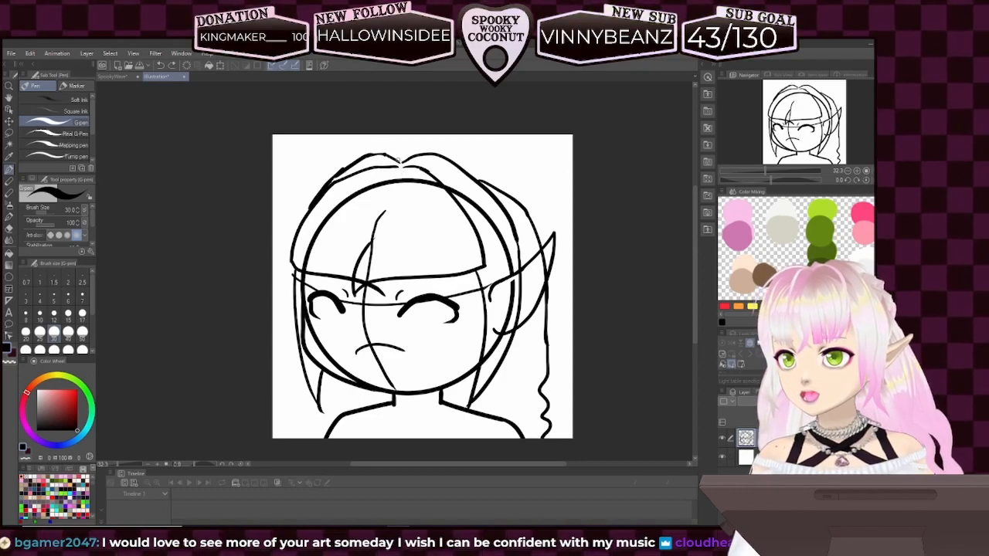
pyautogui.moveTo(388, 146)
pyautogui.mouseDown()
pyautogui.moveTo(402, 169)
pyautogui.moveTo(392, 243)
pyautogui.moveTo(407, 246)
pyautogui.mouseUp()
pyautogui.hotkey('ctrl', 'z')
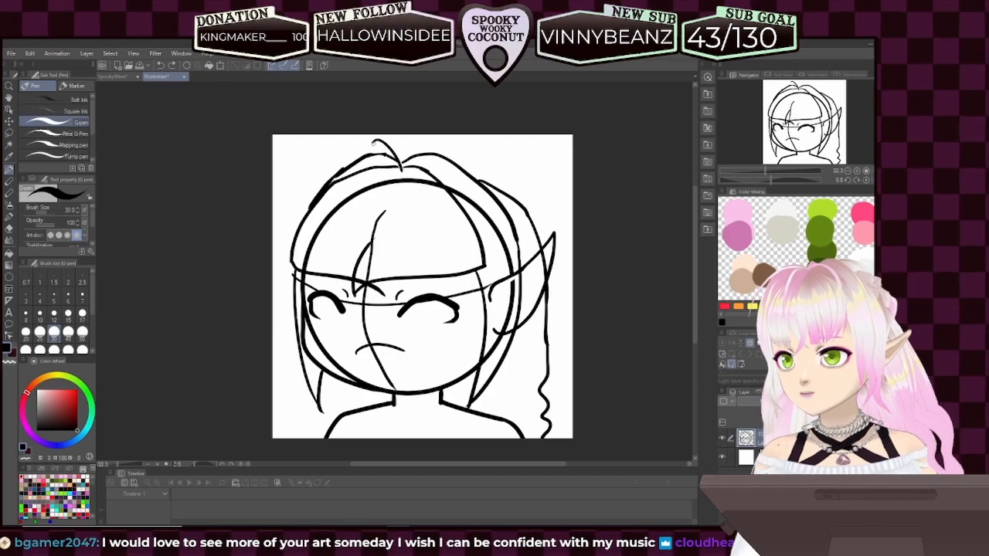
# - Draw a looped strand from the parting down the forehead, double its inner edge, clear overlapping lines with transparent colour and restore black
pyautogui.moveTo(372, 143); pyautogui.dragTo(392, 242)
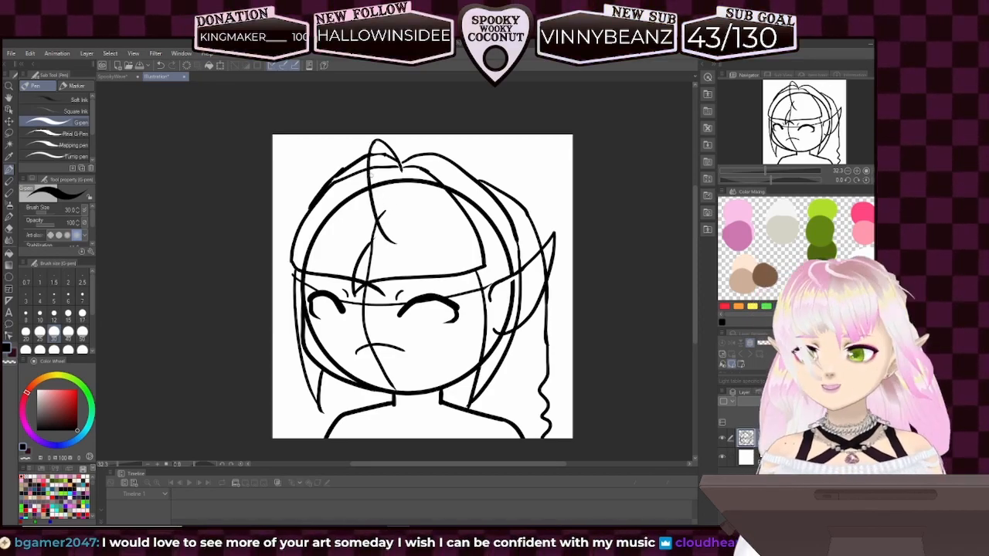
pyautogui.moveTo(377, 149); pyautogui.dragTo(388, 232)
pyautogui.hotkey('ctrl', 'z')
pyautogui.moveTo(378, 150)
pyautogui.mouseDown()
pyautogui.moveTo(398, 239)
pyautogui.moveTo(388, 234)
pyautogui.mouseUp()
pyautogui.hotkey('ctrl', 'z')
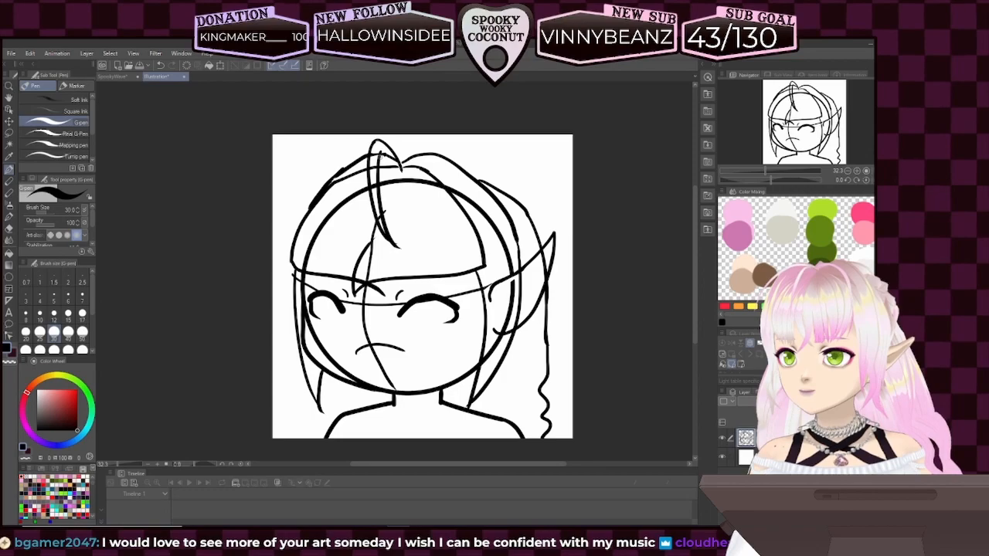
pyautogui.moveTo(394, 164); pyautogui.dragTo(400, 169)
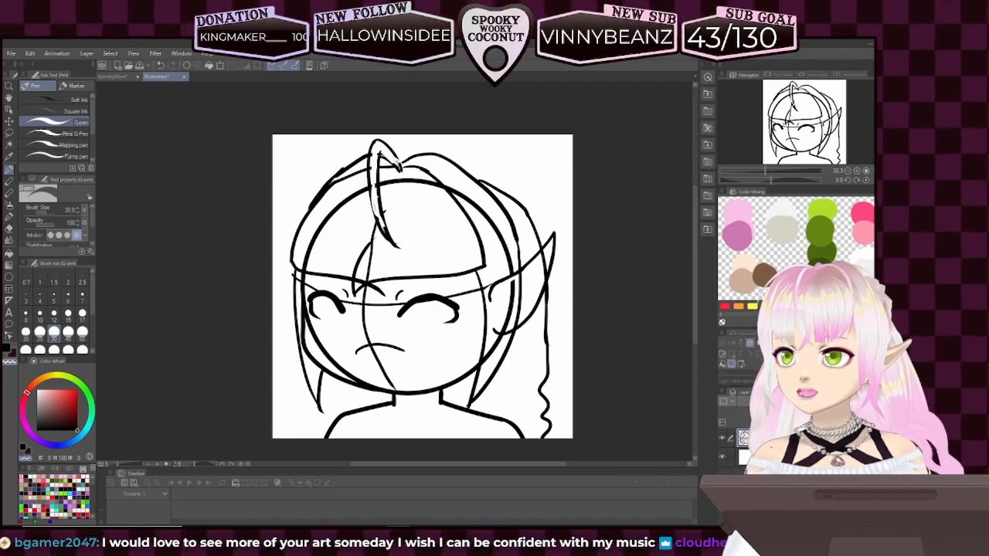
pyautogui.click(9, 348)
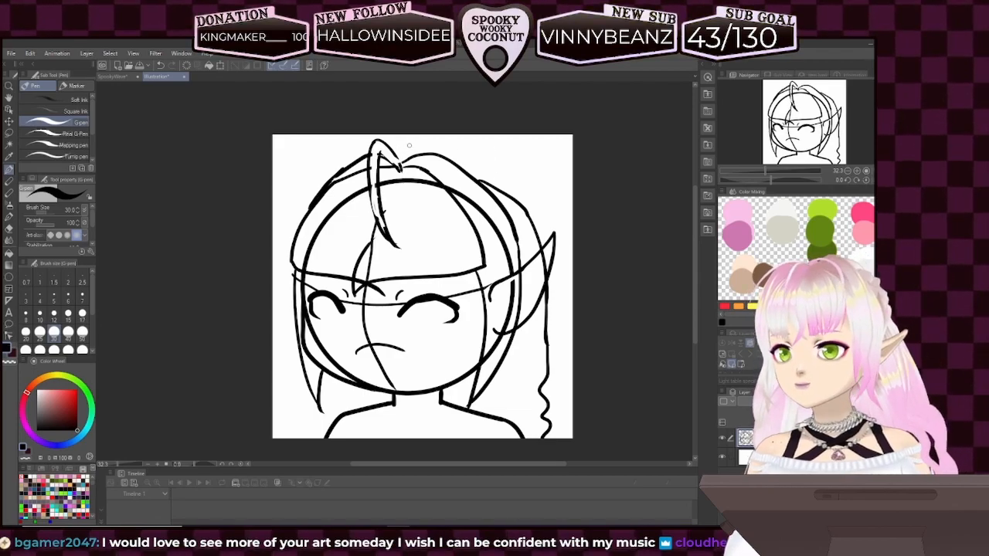
pyautogui.moveTo(402, 166)
pyautogui.mouseDown()
pyautogui.moveTo(445, 160)
pyautogui.moveTo(437, 252)
pyautogui.mouseUp()
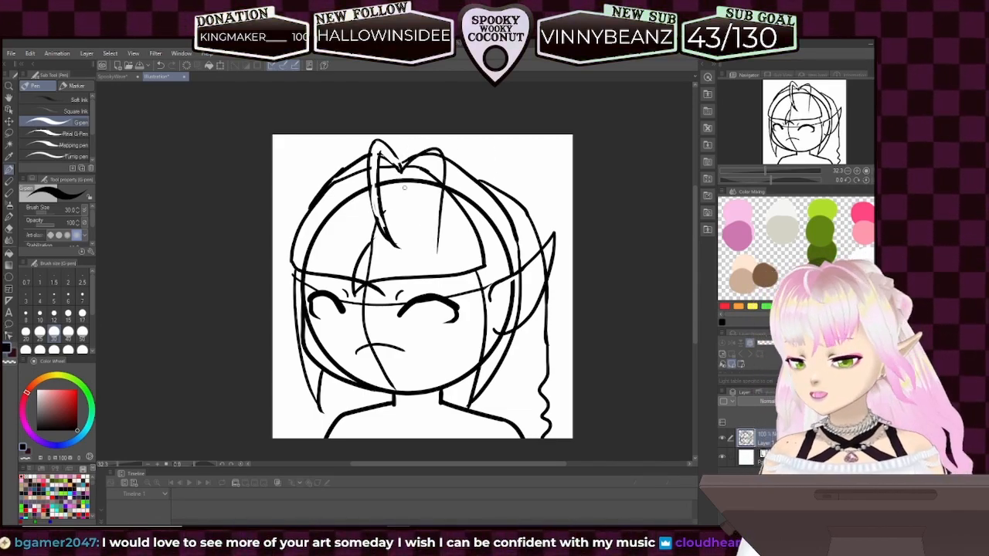
pyautogui.hotkey('ctrl', 'z')
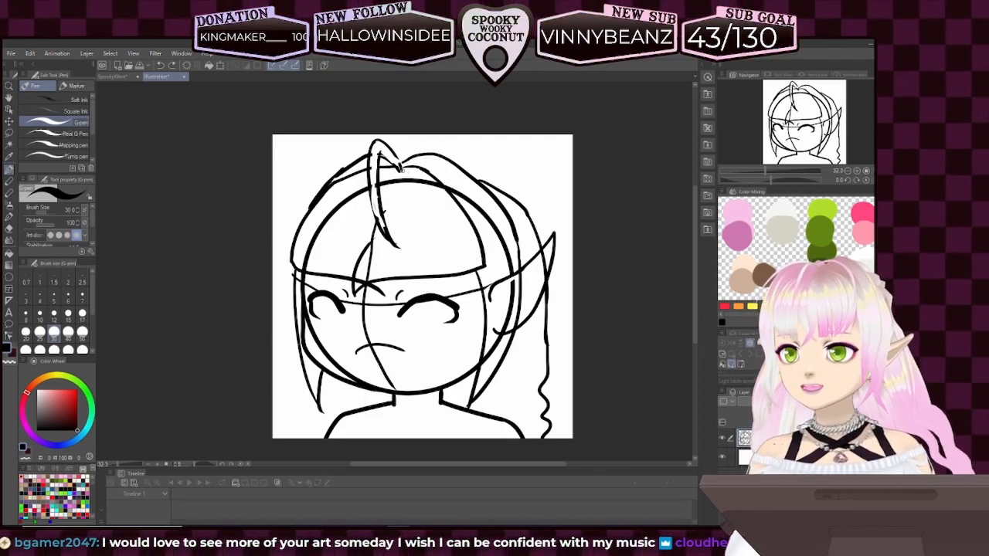
pyautogui.moveTo(423, 157); pyautogui.dragTo(448, 143)
pyautogui.hotkey('ctrl', 'z')
pyautogui.moveTo(401, 166)
pyautogui.mouseDown()
pyautogui.moveTo(427, 191)
pyautogui.moveTo(414, 246)
pyautogui.mouseUp()
pyautogui.hotkey('ctrl', 'z')
pyautogui.moveTo(422, 158); pyautogui.dragTo(426, 204)
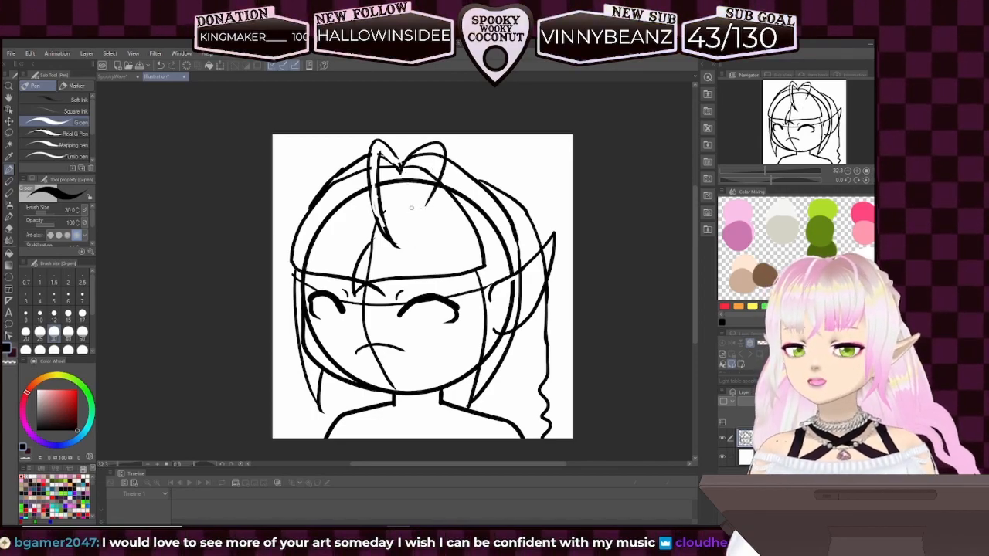
pyautogui.hotkey('ctrl', 'z')
pyautogui.moveTo(422, 146); pyautogui.dragTo(427, 229)
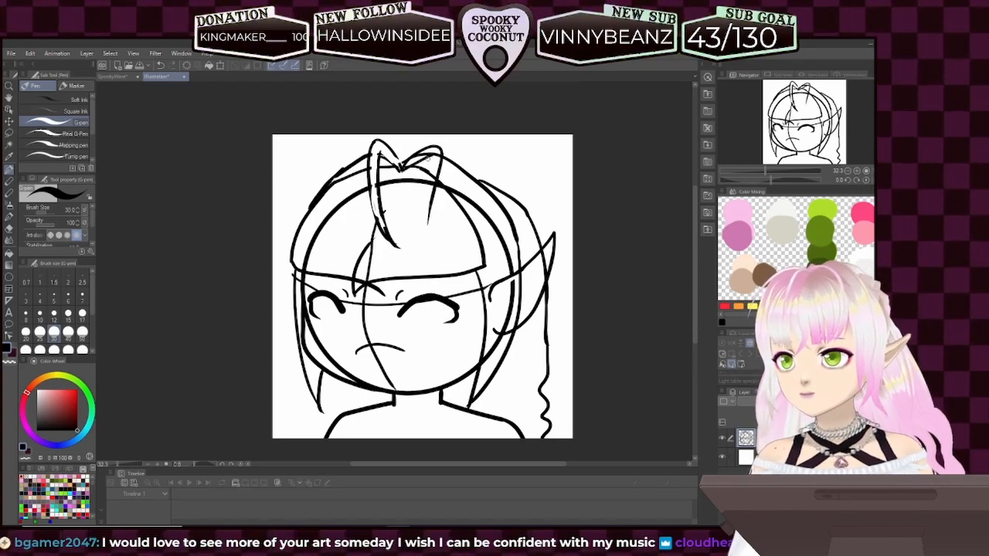
pyautogui.hotkey('ctrl', 'z')
pyautogui.moveTo(422, 146); pyautogui.dragTo(445, 182)
pyautogui.hotkey('ctrl', 'z')
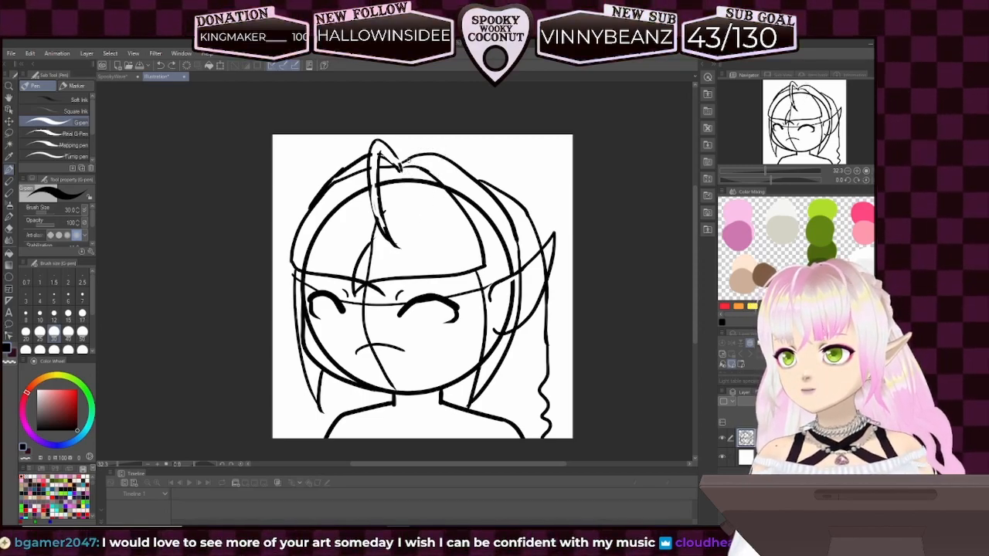
pyautogui.moveTo(447, 147); pyautogui.dragTo(431, 231)
pyautogui.hotkey('ctrl', 'z')
# - Draw a shorter looped strand from the parting on the ear's side, doubling its inner edge and clearing the overlapping lines with transparent colour
pyautogui.moveTo(399, 170)
pyautogui.mouseDown()
pyautogui.moveTo(446, 173)
pyautogui.moveTo(423, 213)
pyautogui.mouseUp()
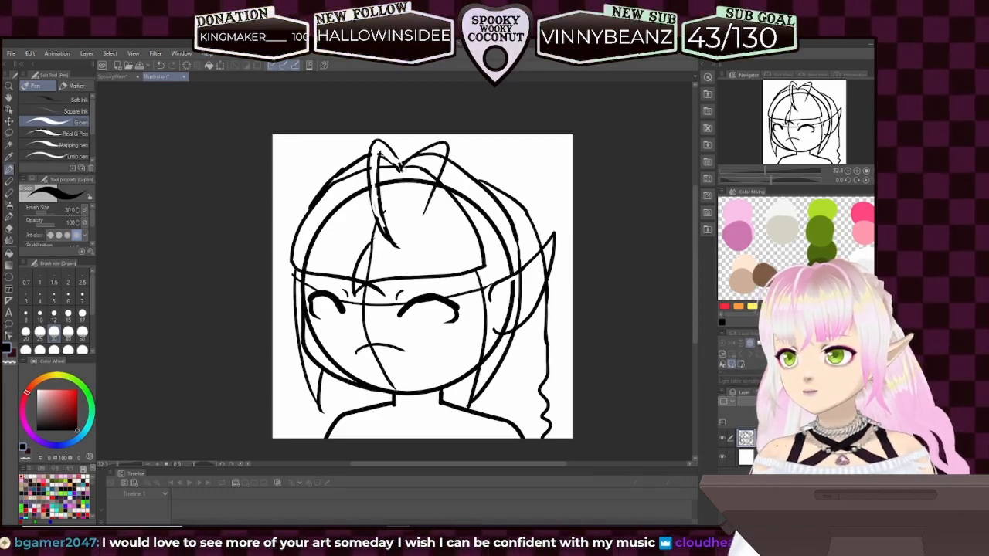
pyautogui.moveTo(409, 164)
pyautogui.mouseDown()
pyautogui.moveTo(433, 153)
pyautogui.moveTo(429, 182)
pyautogui.mouseUp()
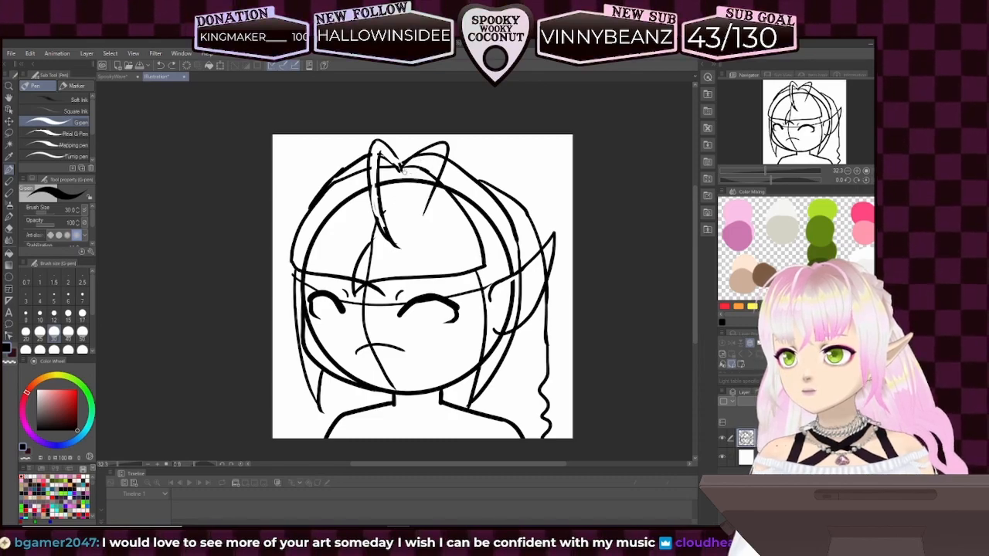
pyautogui.moveTo(409, 163)
pyautogui.mouseDown()
pyautogui.moveTo(430, 153)
pyautogui.moveTo(430, 183)
pyautogui.mouseUp()
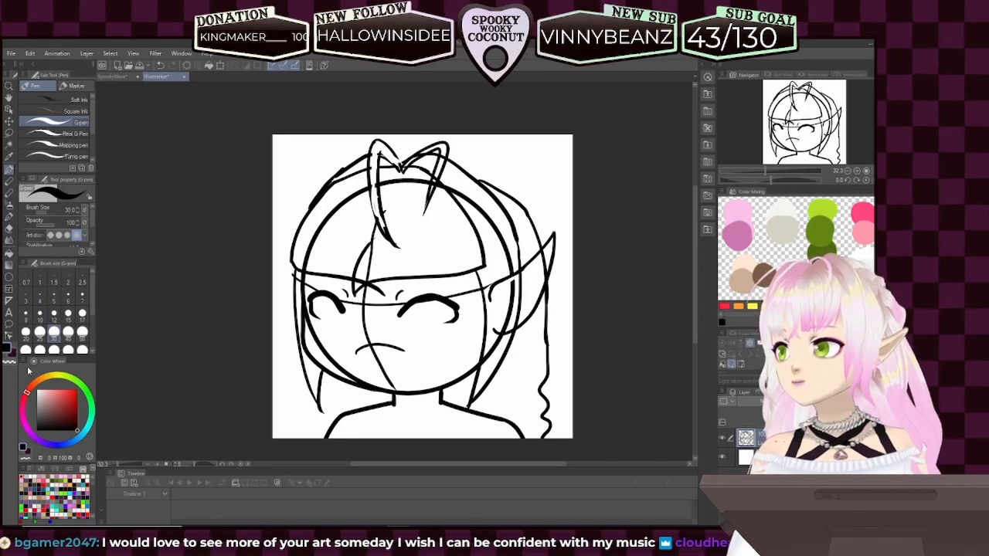
pyautogui.click(8, 352)
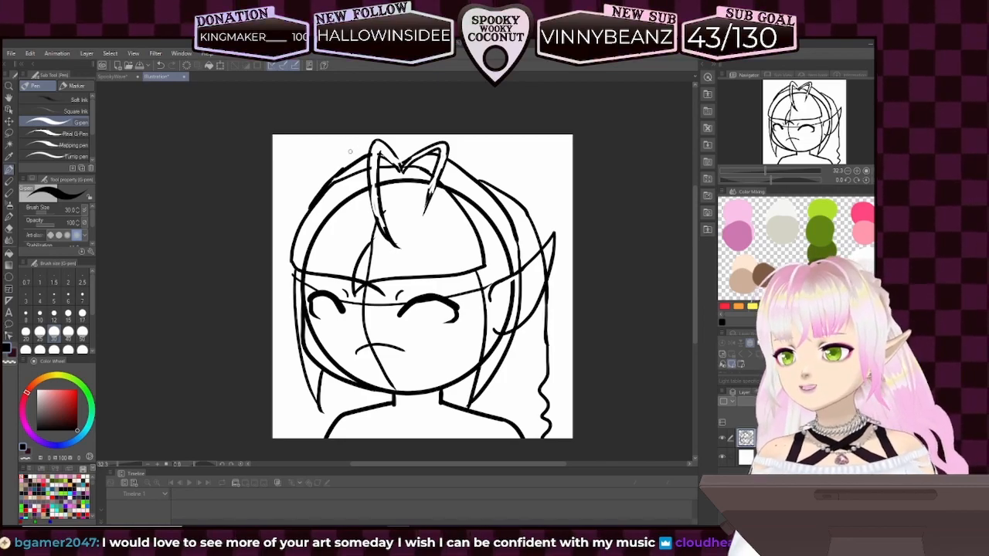
# - Draw another looped strand beside the central one on the side opposite the ear, with a doubled inner edge ending on the forehead
pyautogui.moveTo(342, 158)
pyautogui.mouseDown()
pyautogui.moveTo(374, 145)
pyautogui.moveTo(356, 240)
pyautogui.mouseUp()
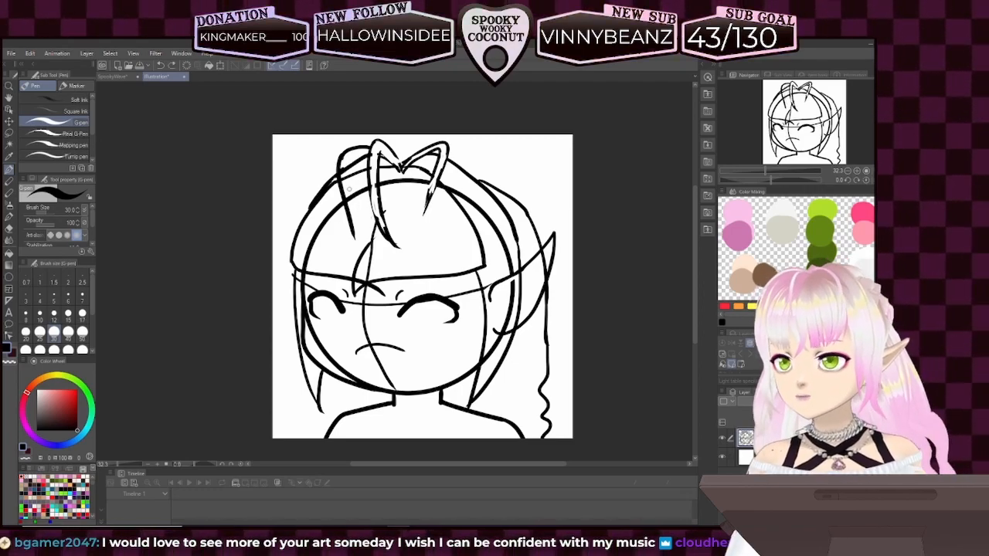
pyautogui.moveTo(346, 169); pyautogui.dragTo(358, 238)
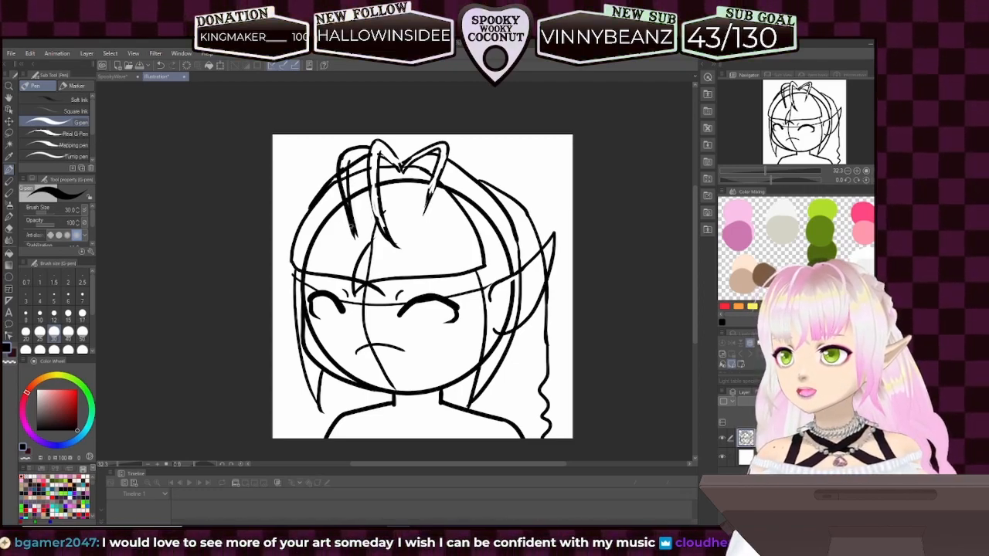
pyautogui.hotkey('ctrl', 'z')
pyautogui.moveTo(348, 162); pyautogui.dragTo(351, 232)
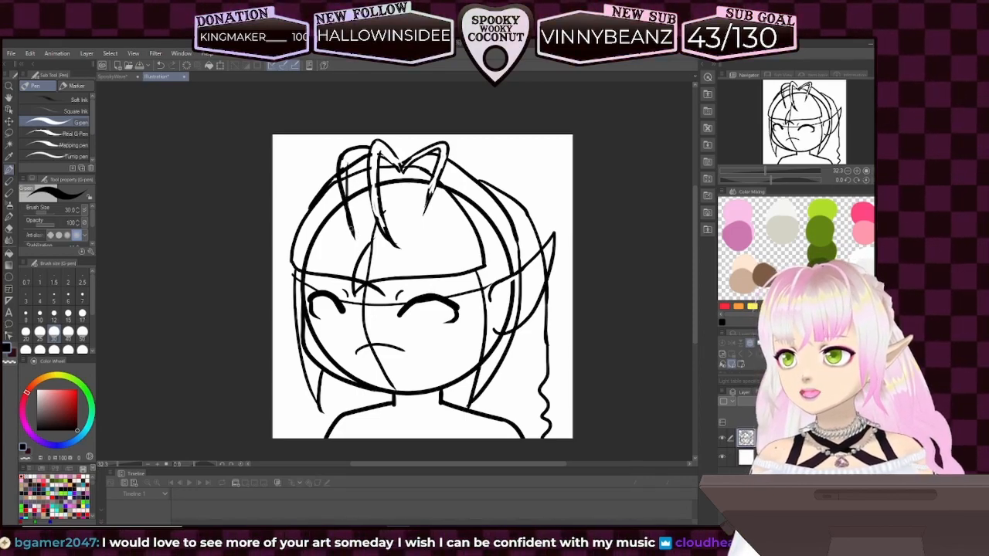
pyautogui.moveTo(347, 155); pyautogui.dragTo(364, 238)
pyautogui.hotkey('ctrl', 'z')
pyautogui.hotkey('ctrl', 'z')
pyautogui.moveTo(347, 158); pyautogui.dragTo(351, 230)
pyautogui.hotkey('ctrl', 'z')
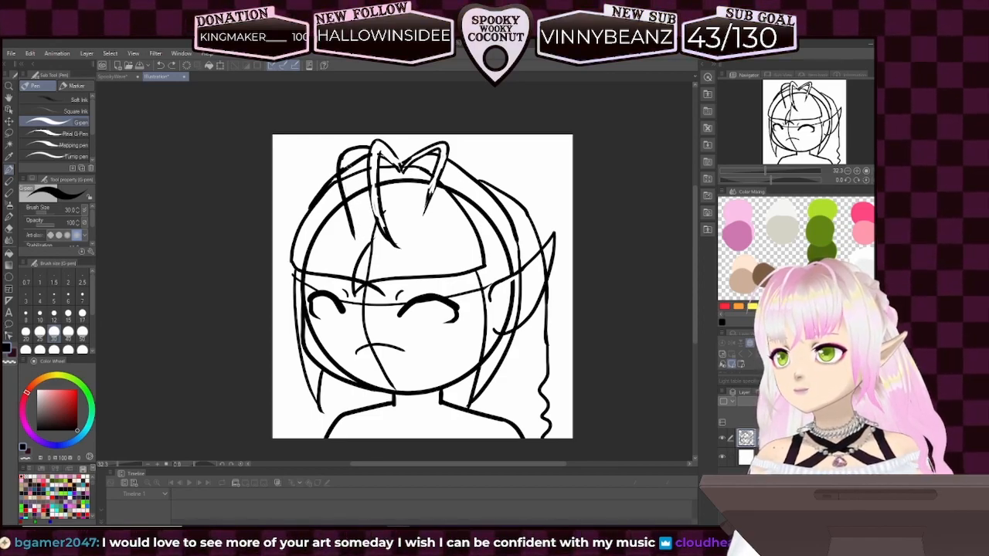
pyautogui.moveTo(349, 207); pyautogui.dragTo(352, 232)
pyautogui.hotkey('ctrl', 'z')
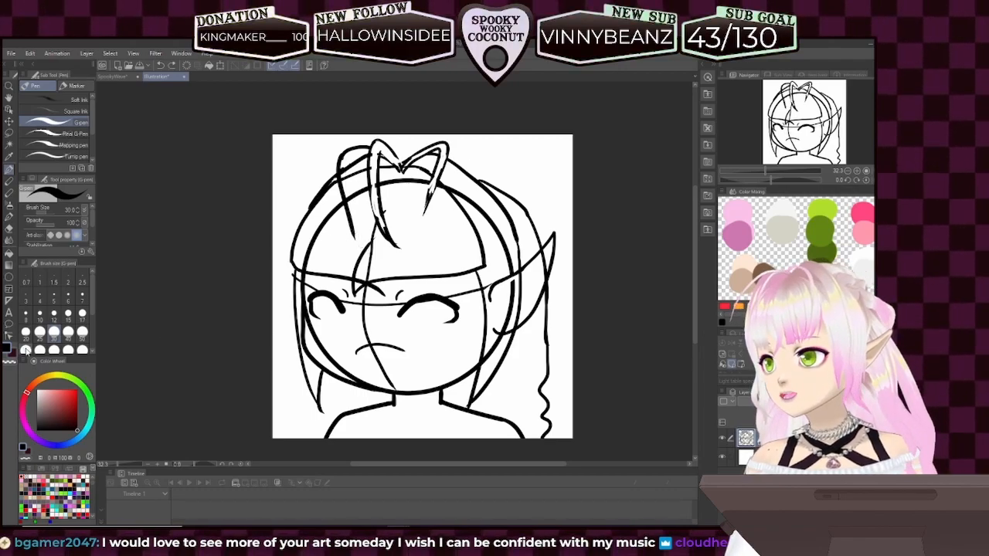
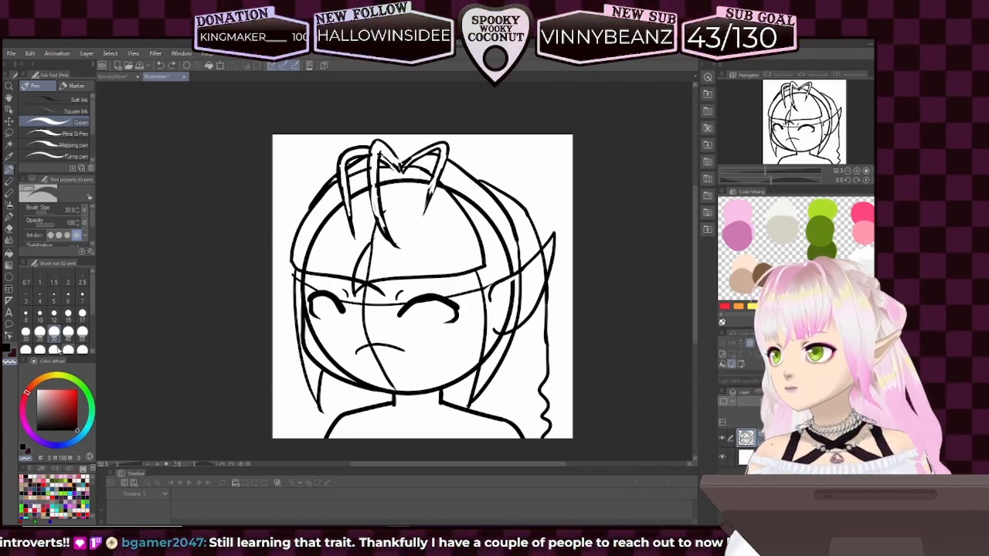
# - Restore black and draw a rounded hair bun outline behind the head above the ear tip, ending in jagged strands
pyautogui.click(5, 350)
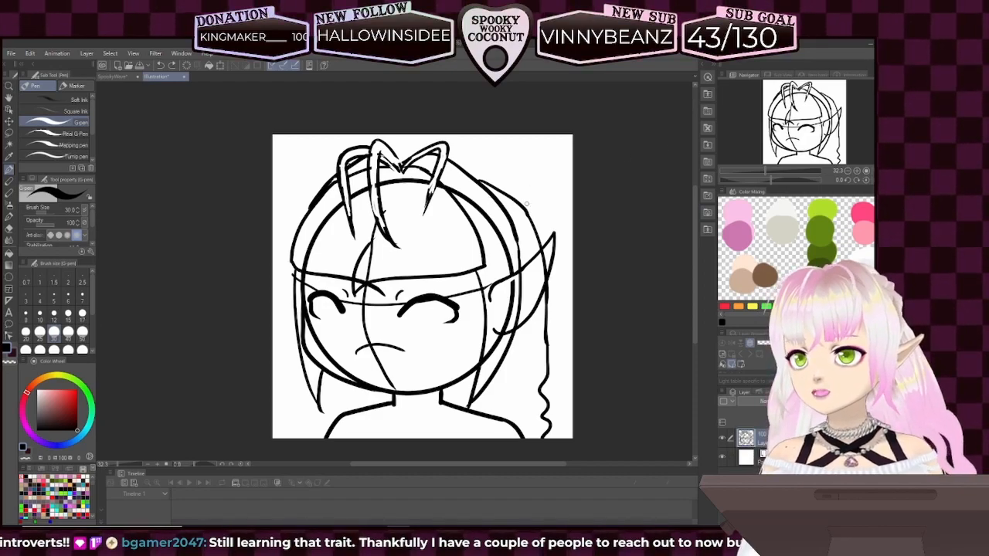
pyautogui.moveTo(518, 203)
pyautogui.mouseDown()
pyautogui.moveTo(524, 176)
pyautogui.moveTo(540, 186)
pyautogui.moveTo(545, 210)
pyautogui.mouseUp()
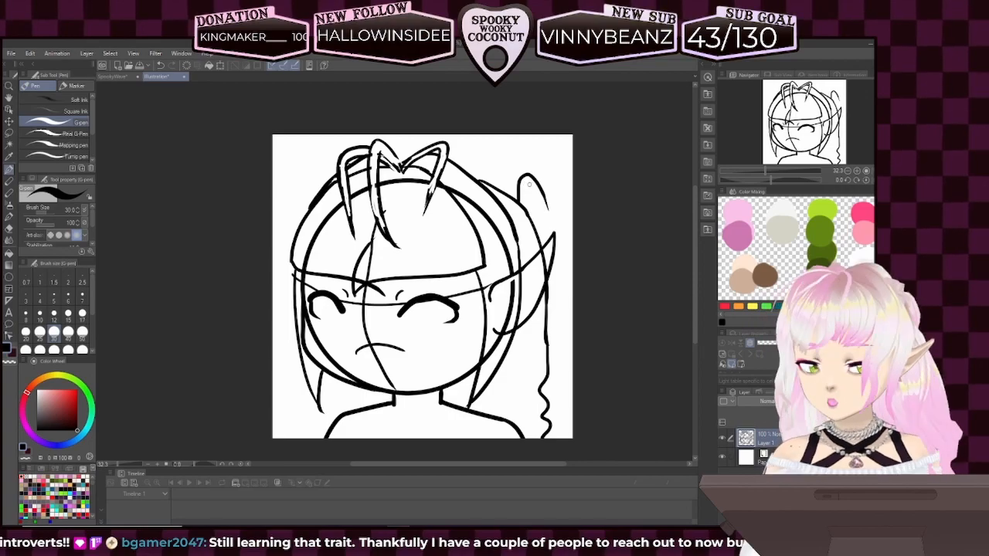
pyautogui.hotkey('ctrl', 'z')
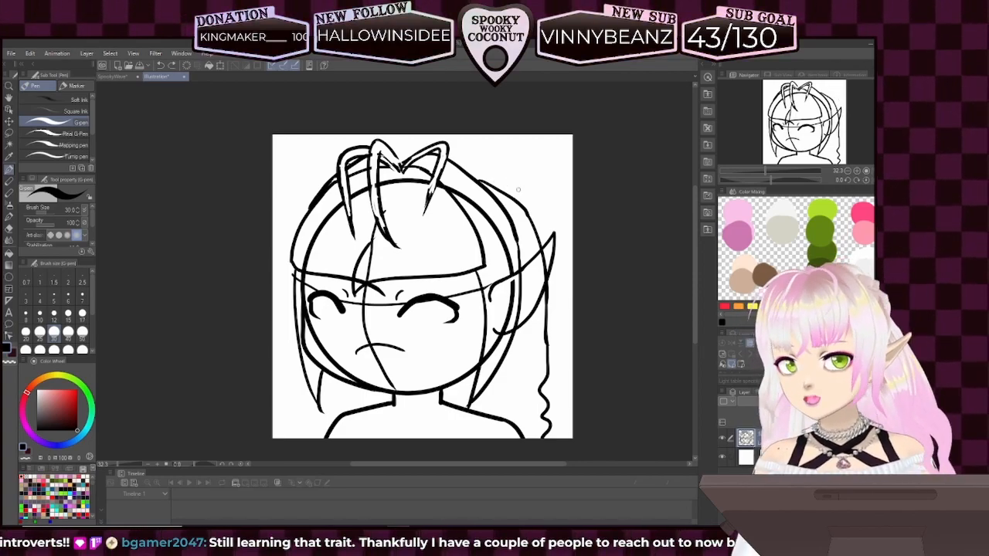
pyautogui.moveTo(515, 202)
pyautogui.mouseDown()
pyautogui.moveTo(548, 223)
pyautogui.moveTo(527, 178)
pyautogui.moveTo(569, 219)
pyautogui.mouseUp()
pyautogui.hotkey('ctrl', 'z')
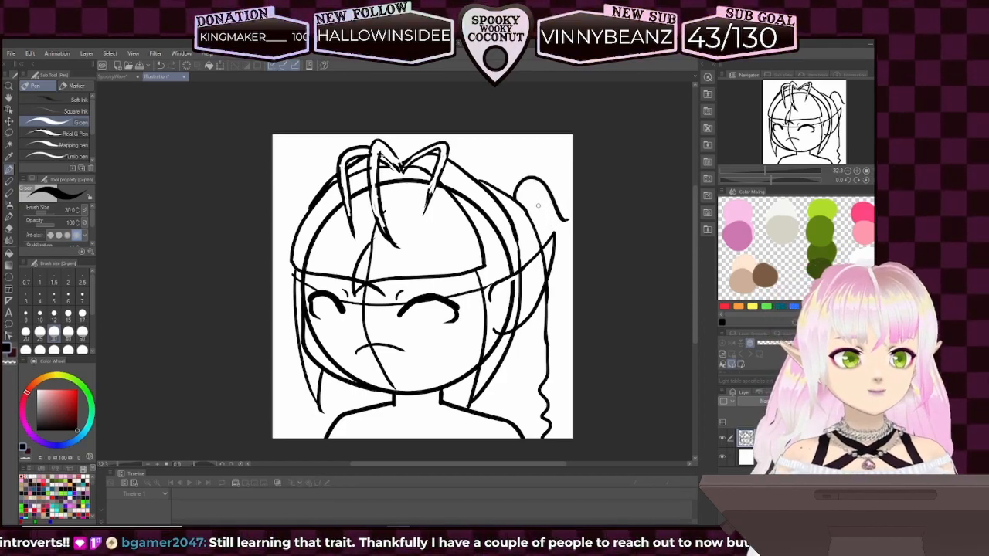
pyautogui.hotkey('ctrl', 'z')
pyautogui.moveTo(514, 203)
pyautogui.mouseDown()
pyautogui.moveTo(521, 187)
pyautogui.moveTo(564, 216)
pyautogui.mouseUp()
pyautogui.hotkey('ctrl', 'z')
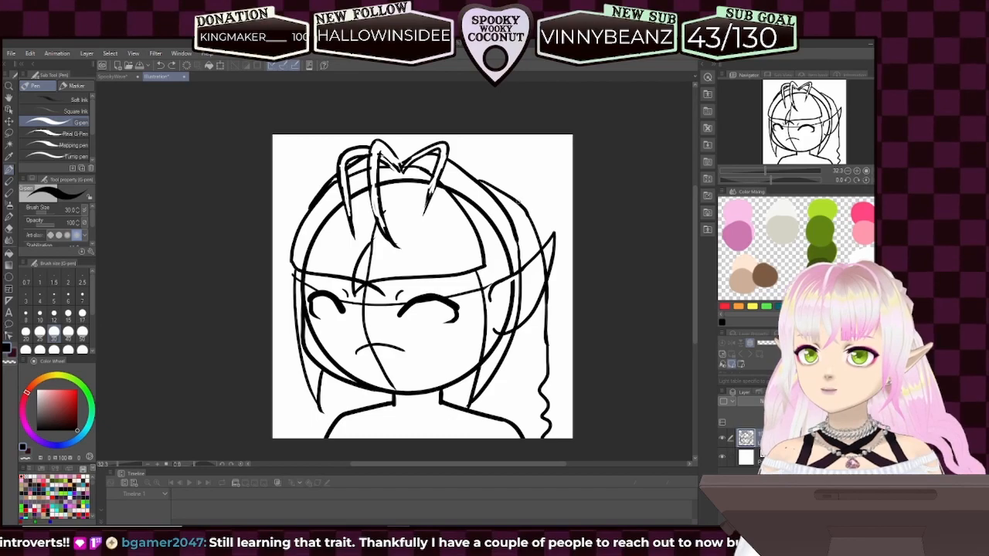
pyautogui.moveTo(515, 194)
pyautogui.mouseDown()
pyautogui.moveTo(550, 182)
pyautogui.moveTo(562, 213)
pyautogui.moveTo(538, 180)
pyautogui.moveTo(567, 210)
pyautogui.mouseUp()
pyautogui.hotkey('ctrl', 'z')
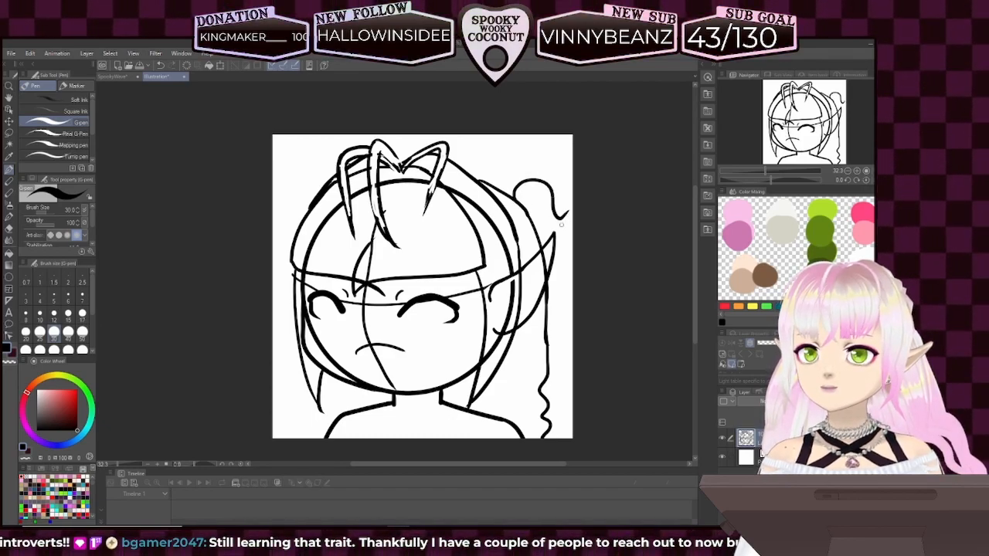
pyautogui.moveTo(566, 209); pyautogui.dragTo(562, 228)
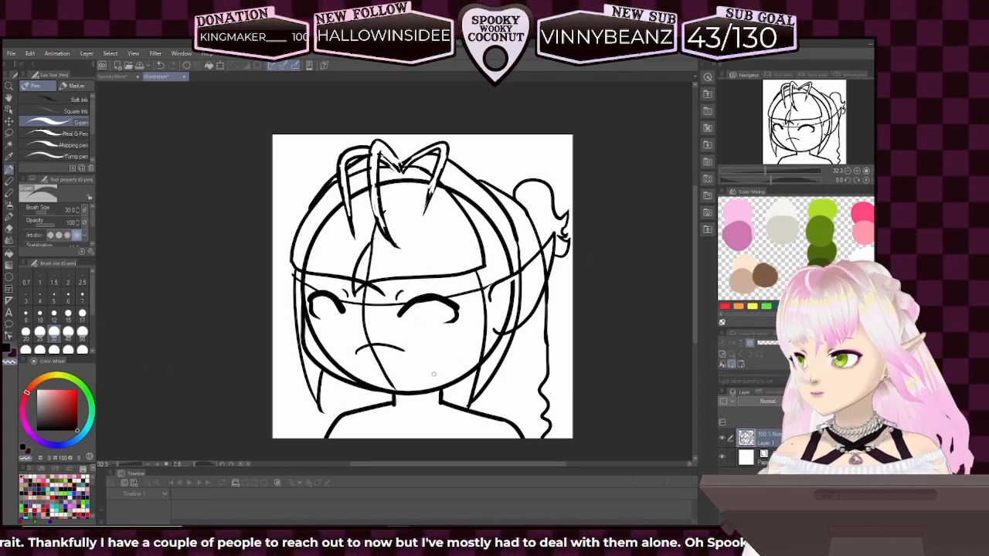
# - Set the brush size to 50 and erase the middle of the frowning mouth with transparent colour
pyautogui.click(81, 334)
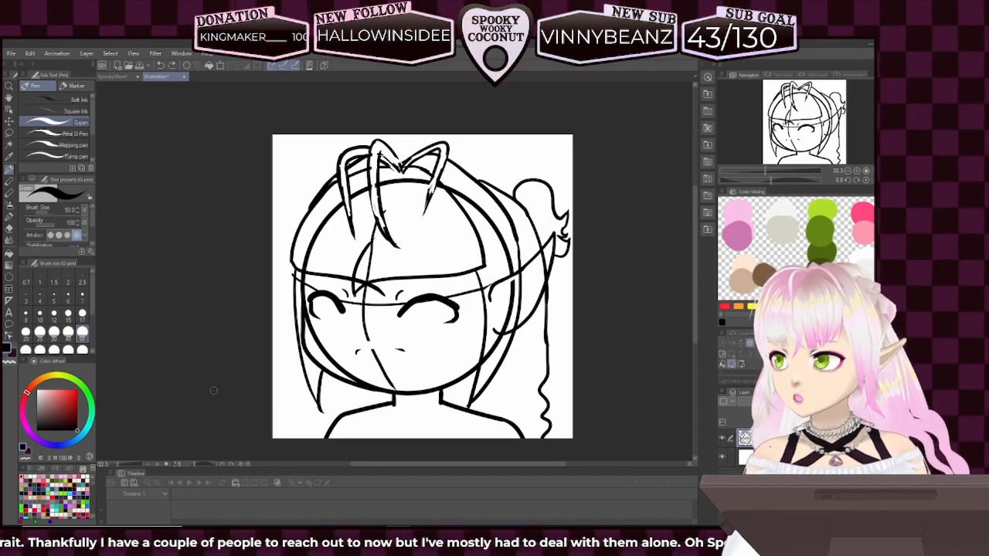
# - Set the brush size to 30 and draw a wavy hair lock from the jaw to the shoulder on the side opposite the ear
pyautogui.click(53, 331)
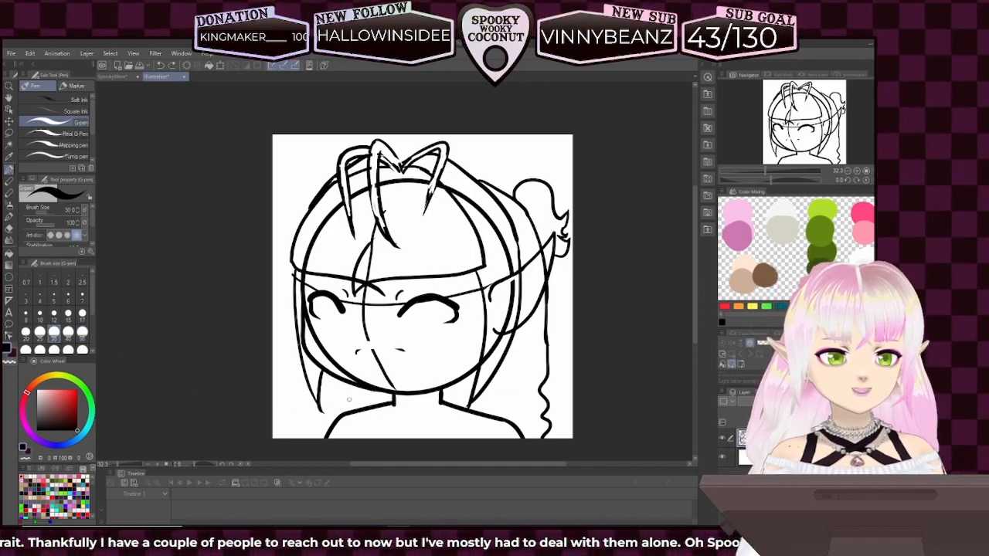
pyautogui.moveTo(331, 376); pyautogui.dragTo(342, 407)
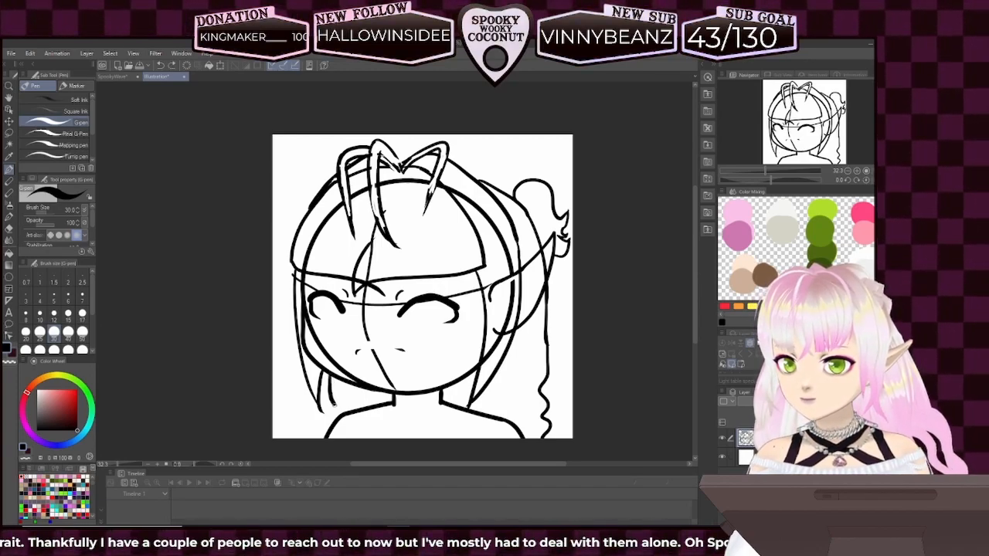
pyautogui.hotkey('ctrl', 'z')
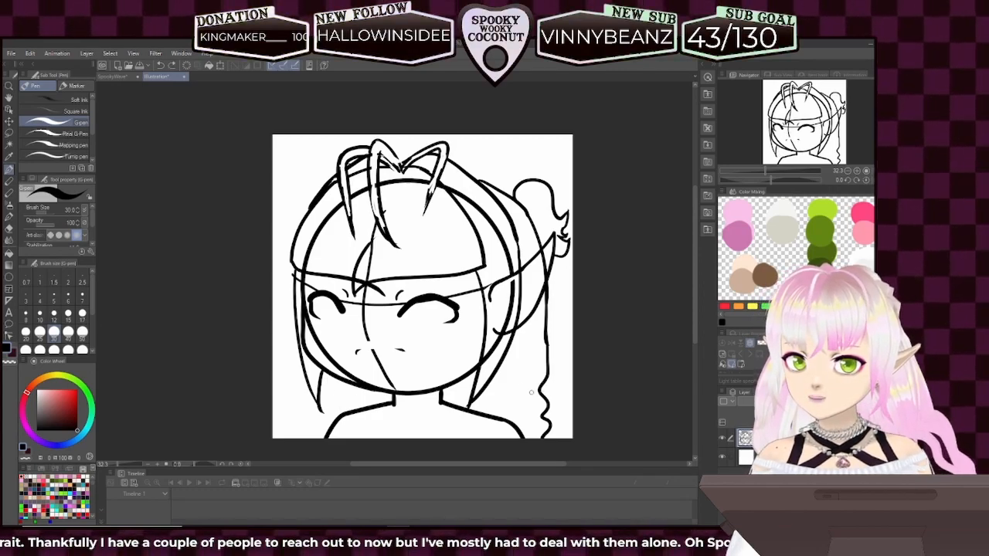
pyautogui.moveTo(330, 395); pyautogui.dragTo(325, 379)
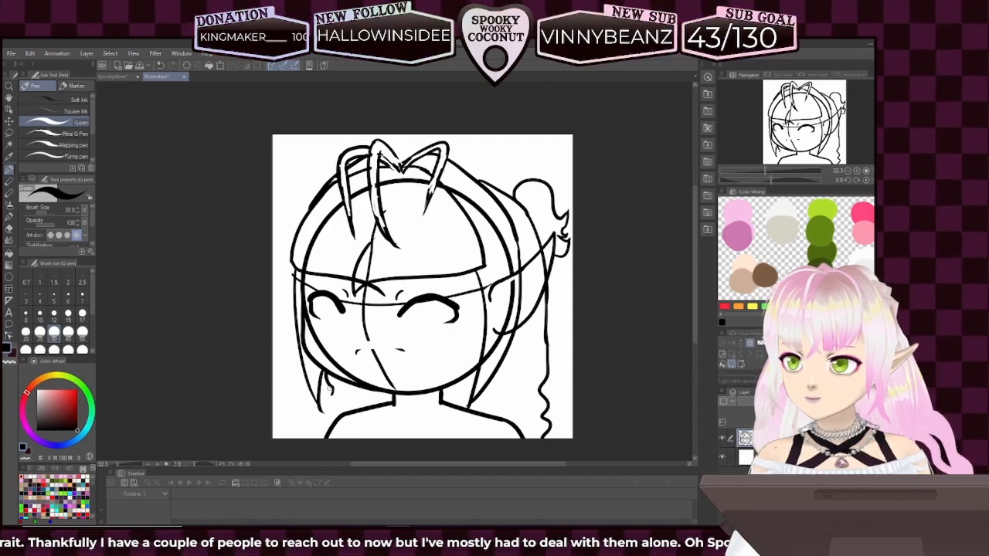
pyautogui.moveTo(332, 393); pyautogui.dragTo(326, 404)
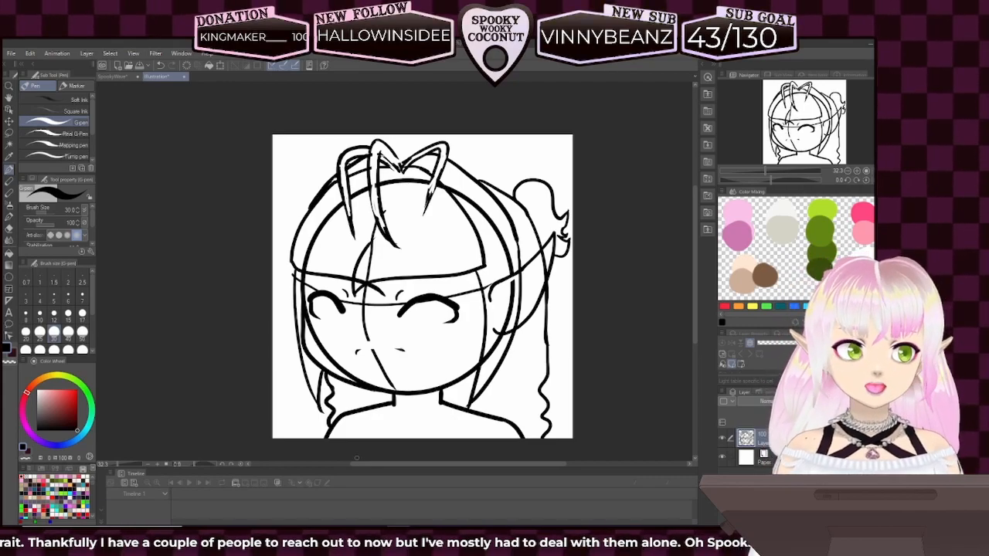
# - Erase the doubled jaw line beside the side lock opposite the ear, using transparent colour at brush size 50
pyautogui.click(12, 364)
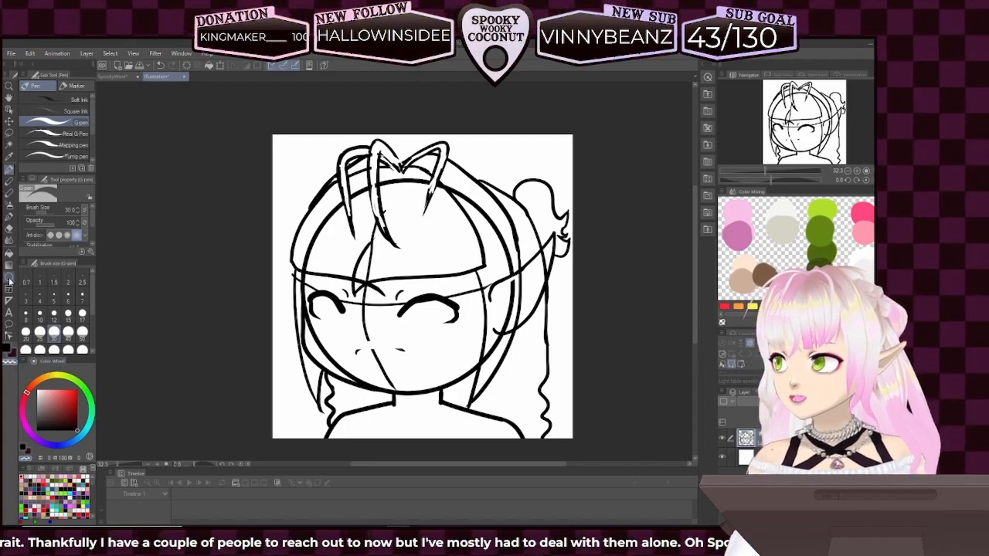
pyautogui.click(8, 352)
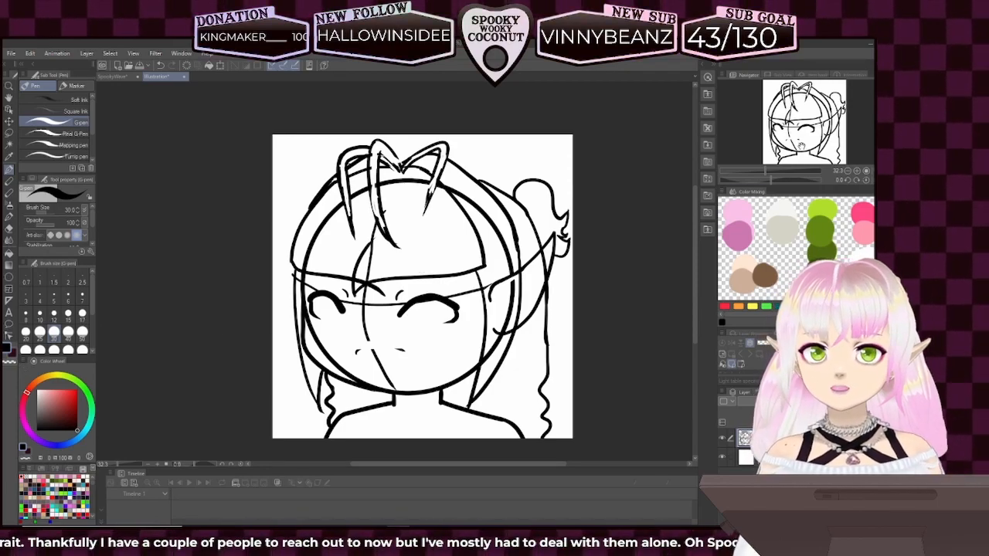
pyautogui.moveTo(802, 140); pyautogui.dragTo(795, 144)
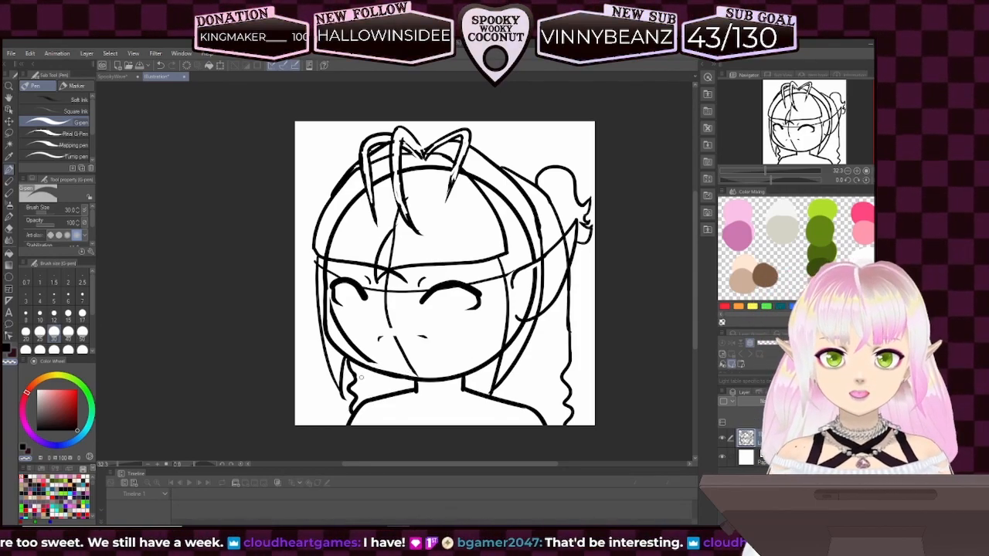
pyautogui.press(']')
pyautogui.press(']')
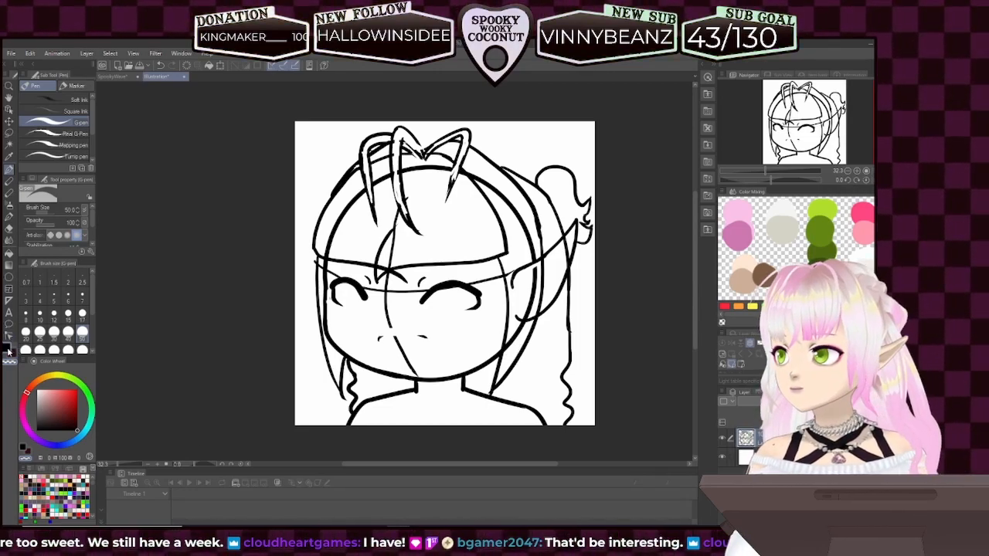
# - Erase the inner head outline overlapping the hair with transparent colour, using brush sizes 30 and 40
pyautogui.click(54, 334)
pyautogui.click(53, 331)
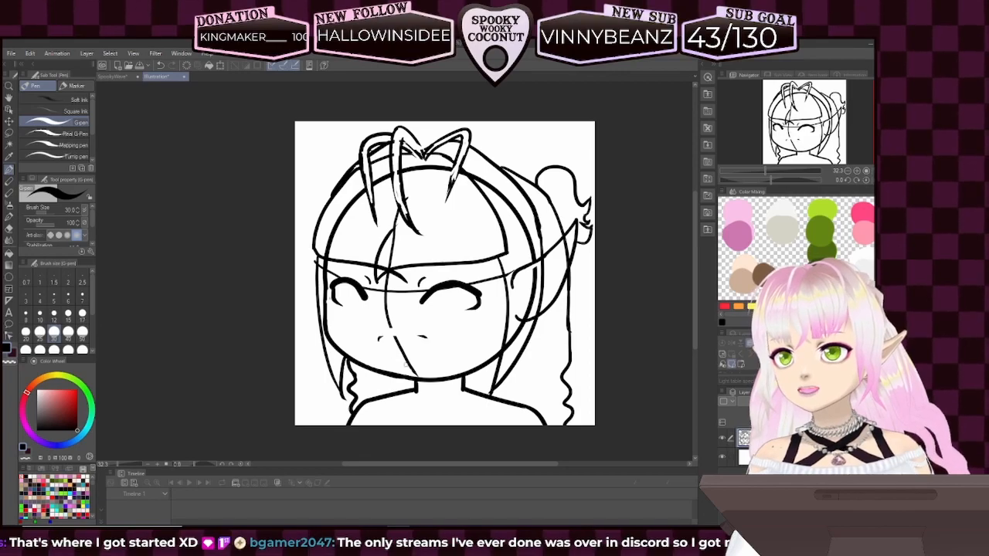
pyautogui.click(10, 359)
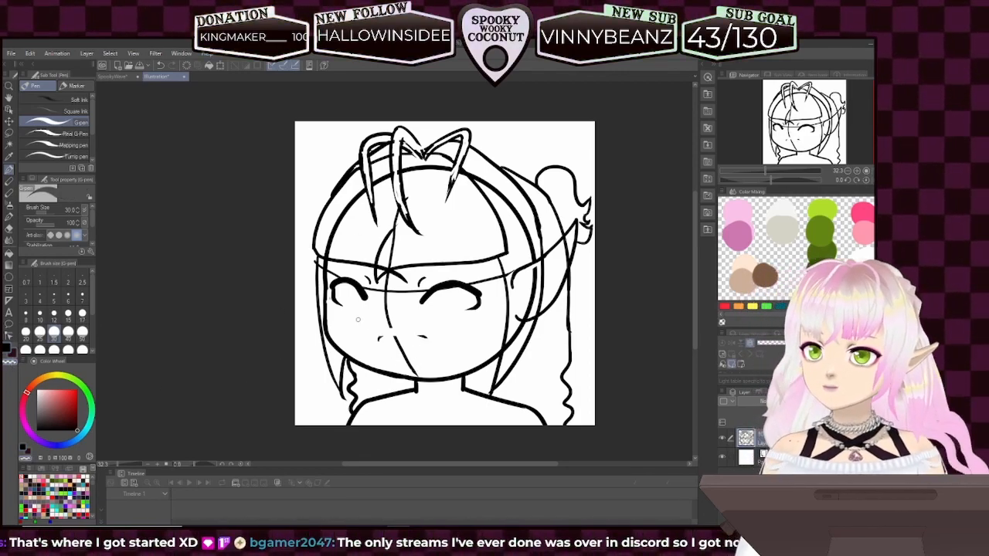
pyautogui.press(']')
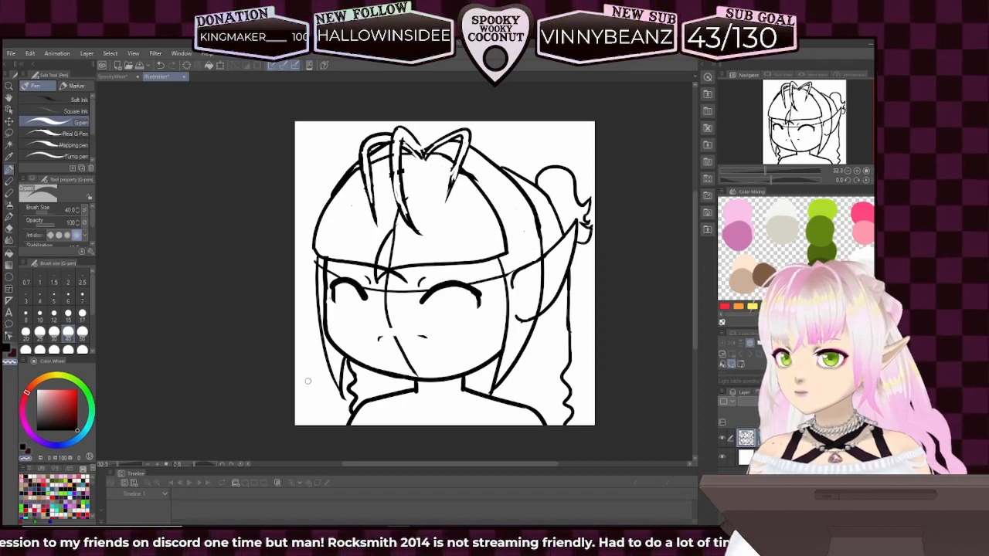
# - Clear the remnants of the frowning mouth and draw a rounded open mouth in black over the face guideline
pyautogui.click(9, 350)
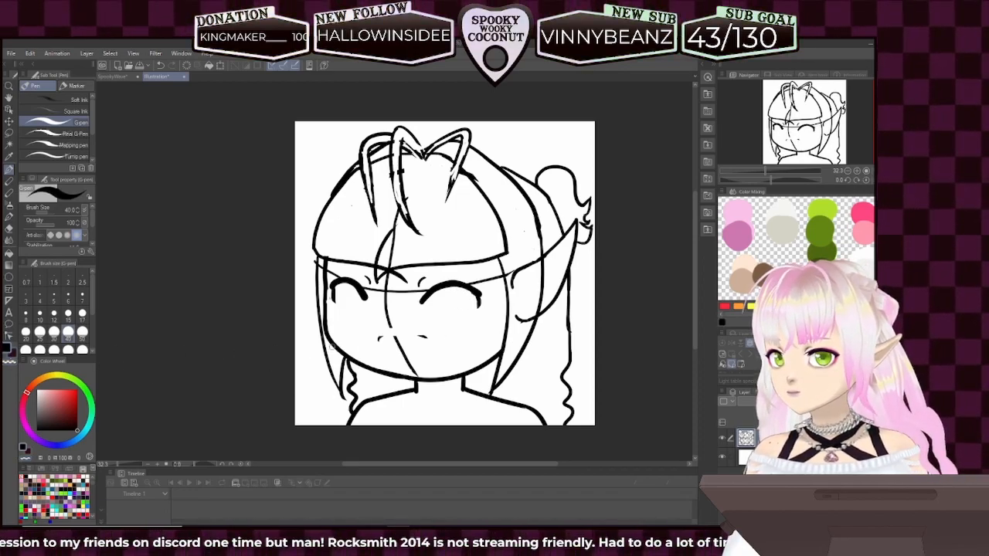
pyautogui.press('x')
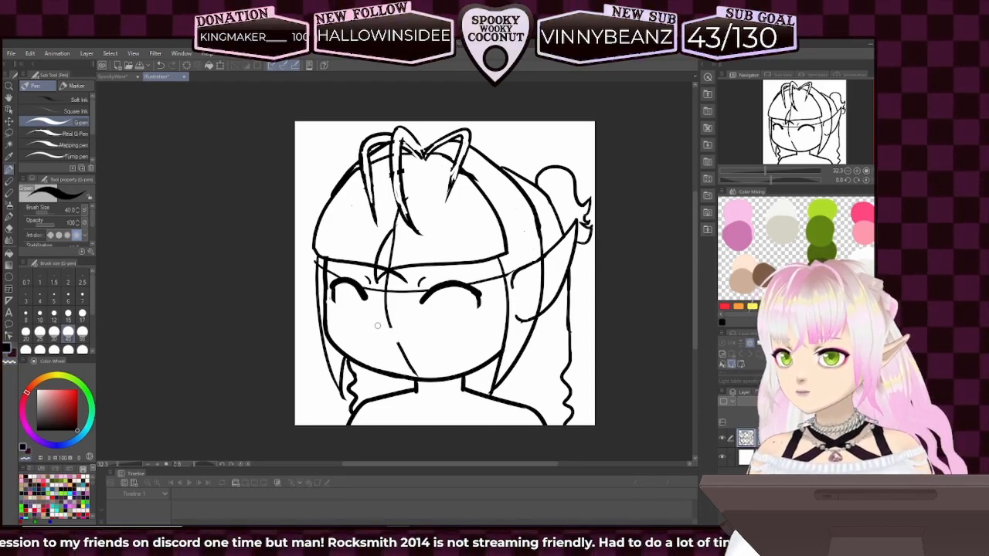
pyautogui.moveTo(381, 330); pyautogui.dragTo(397, 325)
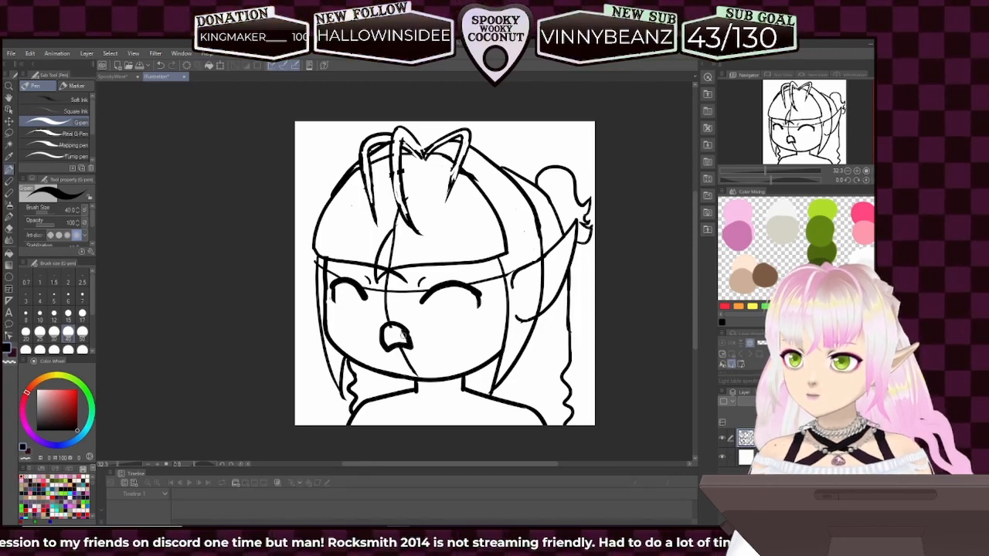
pyautogui.hotkey('ctrl', 'z')
pyautogui.moveTo(380, 340)
pyautogui.mouseDown()
pyautogui.moveTo(386, 353)
pyautogui.moveTo(414, 352)
pyautogui.mouseUp()
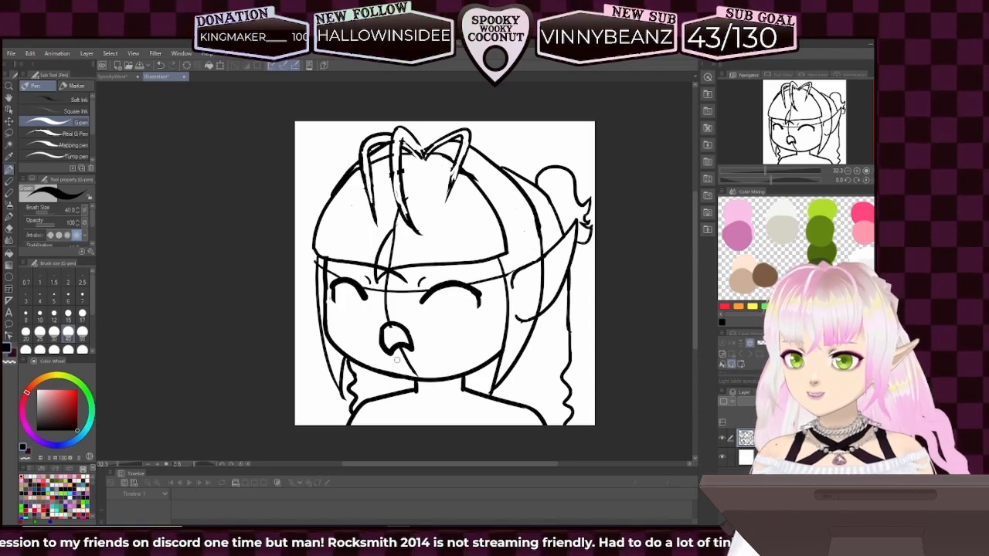
# - Erase the open mouth's lower edge with transparent colour and redraw it in black as a closed rounded shape
pyautogui.click(9, 363)
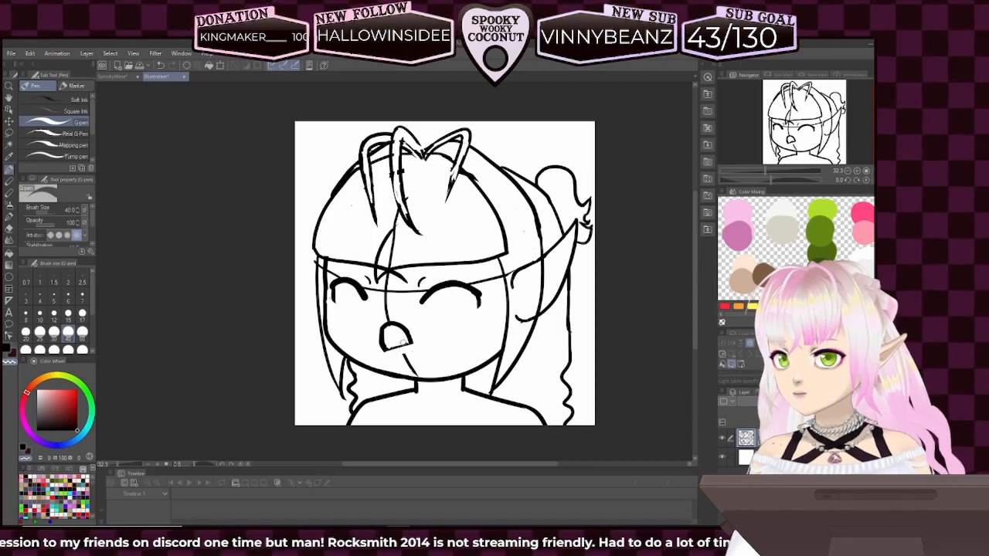
pyautogui.click(7, 350)
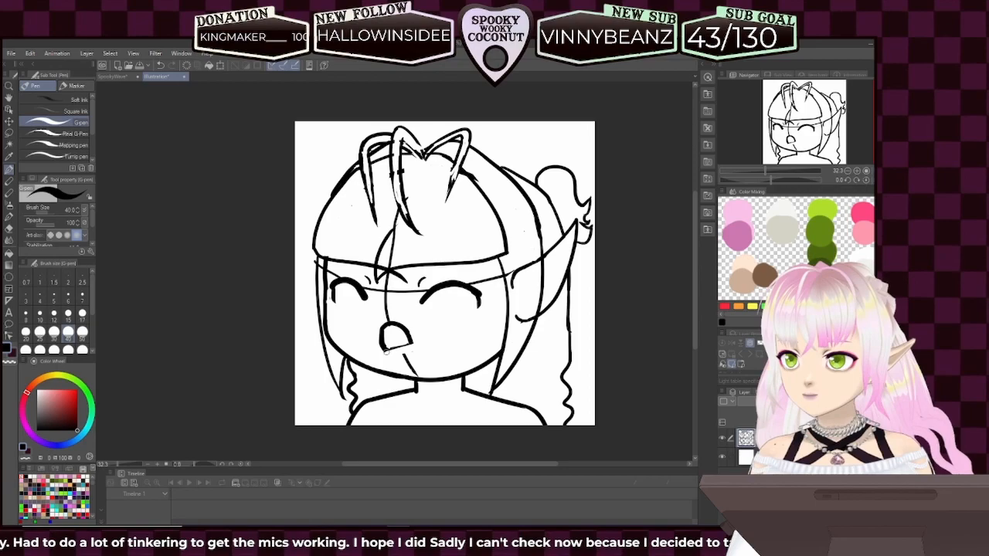
pyautogui.moveTo(401, 350); pyautogui.dragTo(385, 346)
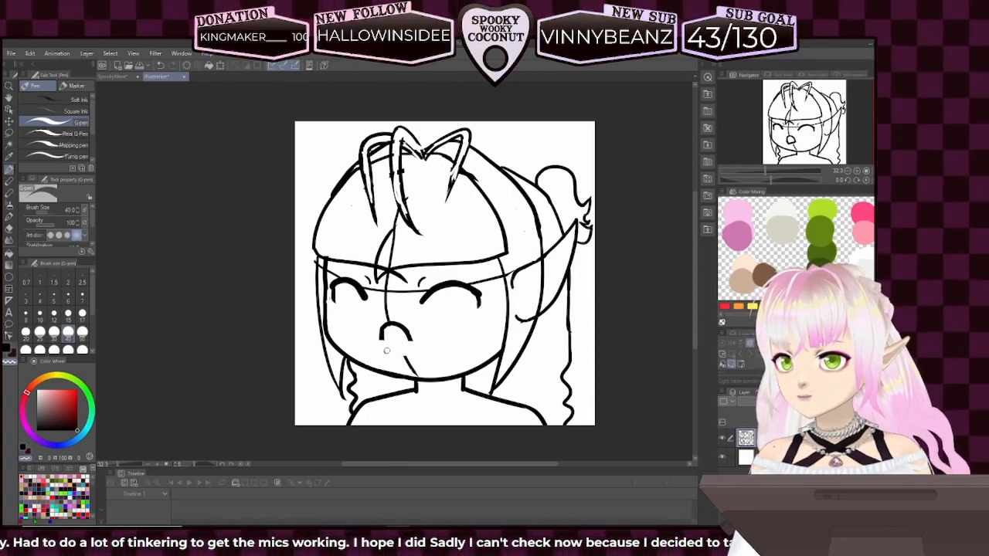
pyautogui.click(7, 350)
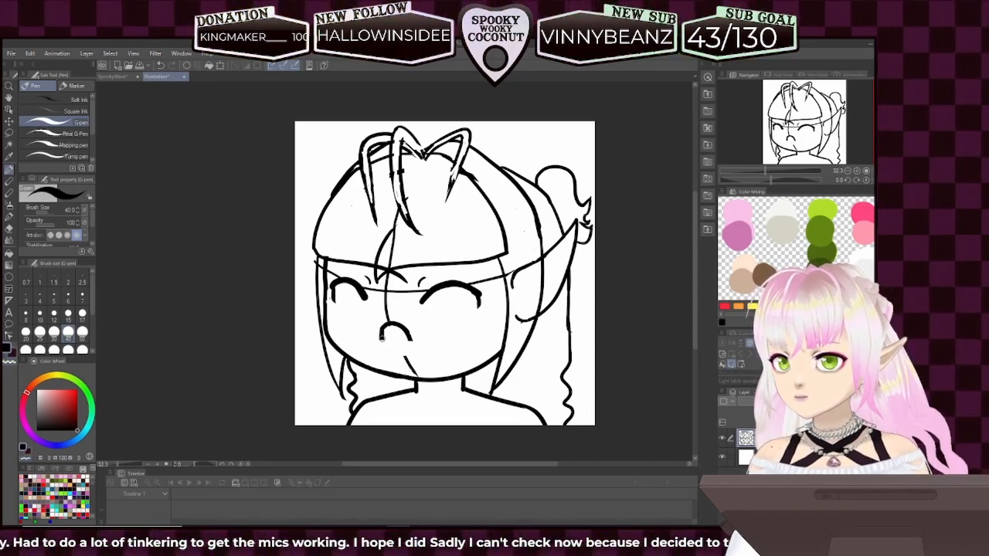
pyautogui.moveTo(382, 334); pyautogui.dragTo(407, 347)
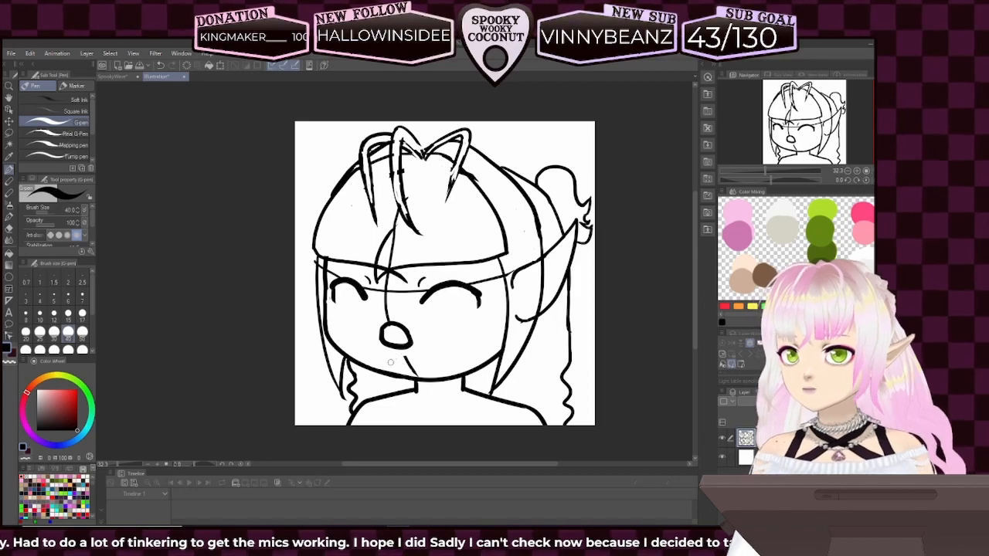
# - Redraw the mouth's lower curve to close it into a circle and erase the lower end of the vertical face guideline
pyautogui.hotkey('ctrl', 'z')
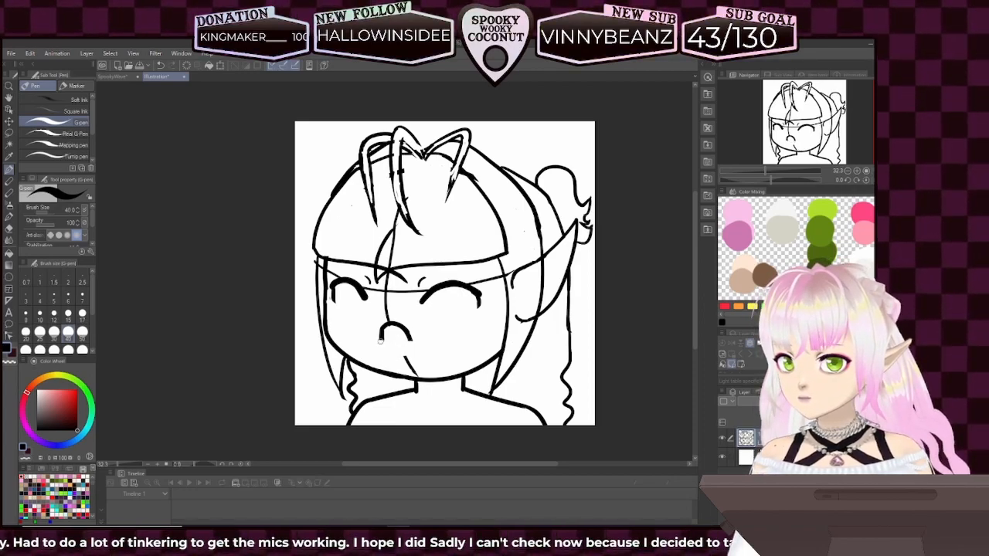
pyautogui.moveTo(380, 336)
pyautogui.mouseDown()
pyautogui.moveTo(384, 351)
pyautogui.moveTo(409, 344)
pyautogui.mouseUp()
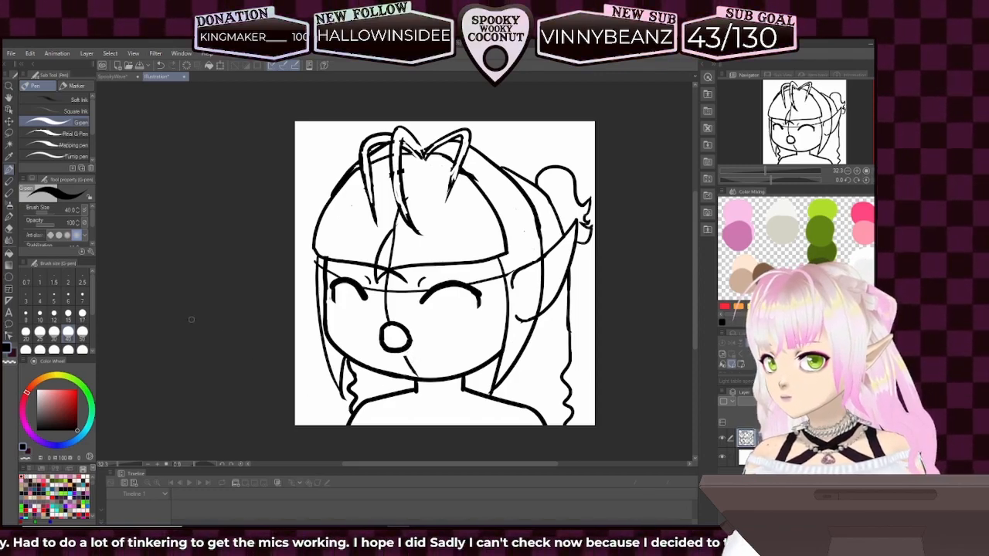
pyautogui.click(7, 348)
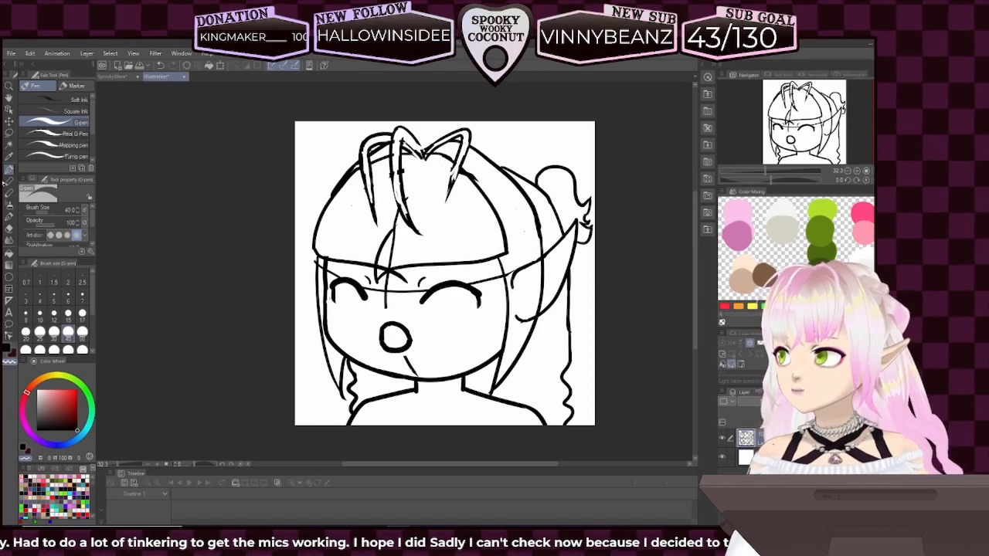
# - Lasso the round mouth, move it slightly down toward the chin, and clear the selection
pyautogui.click(10, 138)
pyautogui.click(9, 131)
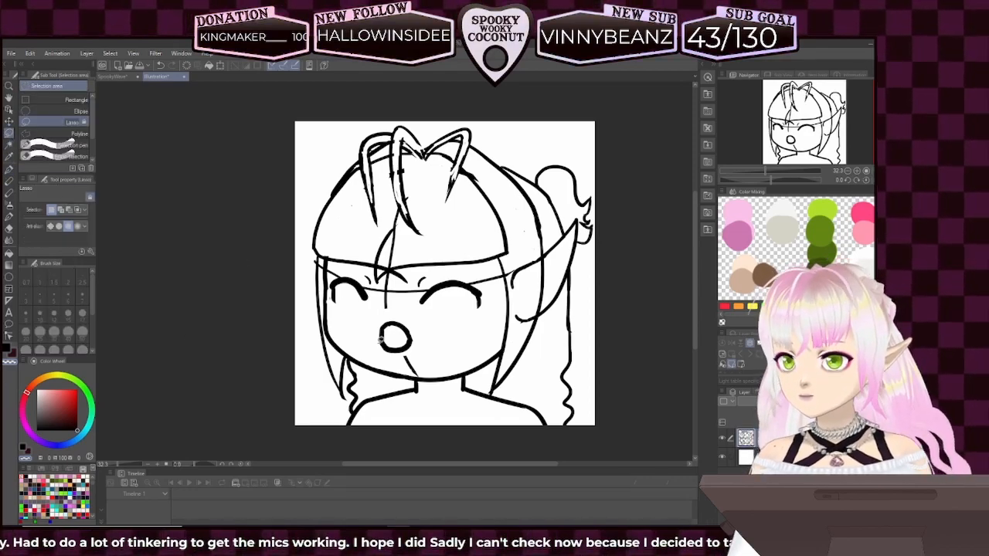
pyautogui.moveTo(376, 324)
pyautogui.mouseDown()
pyautogui.moveTo(406, 317)
pyautogui.moveTo(403, 354)
pyautogui.moveTo(388, 357)
pyautogui.moveTo(374, 334)
pyautogui.moveTo(409, 316)
pyautogui.moveTo(410, 346)
pyautogui.mouseUp()
pyautogui.click(421, 332)
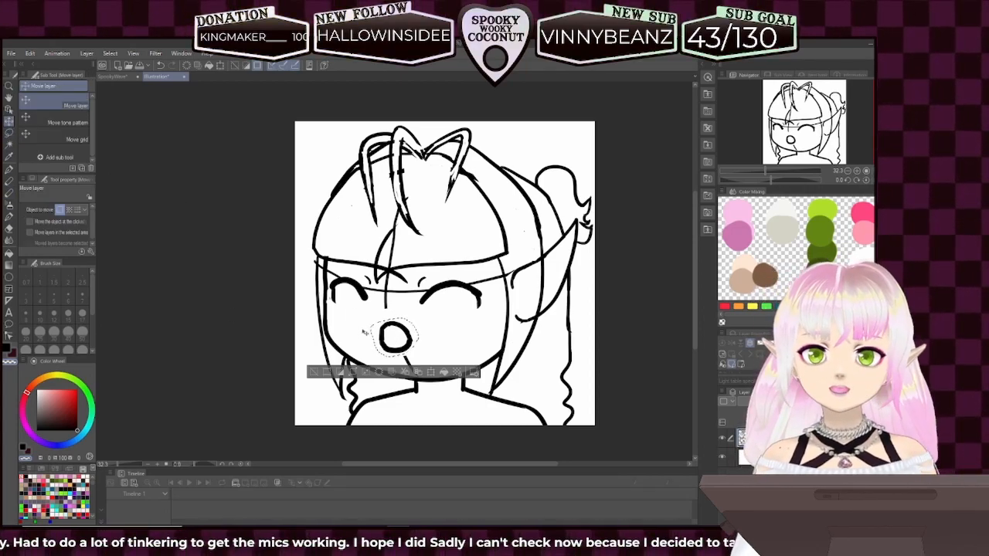
pyautogui.moveTo(398, 340); pyautogui.dragTo(396, 353)
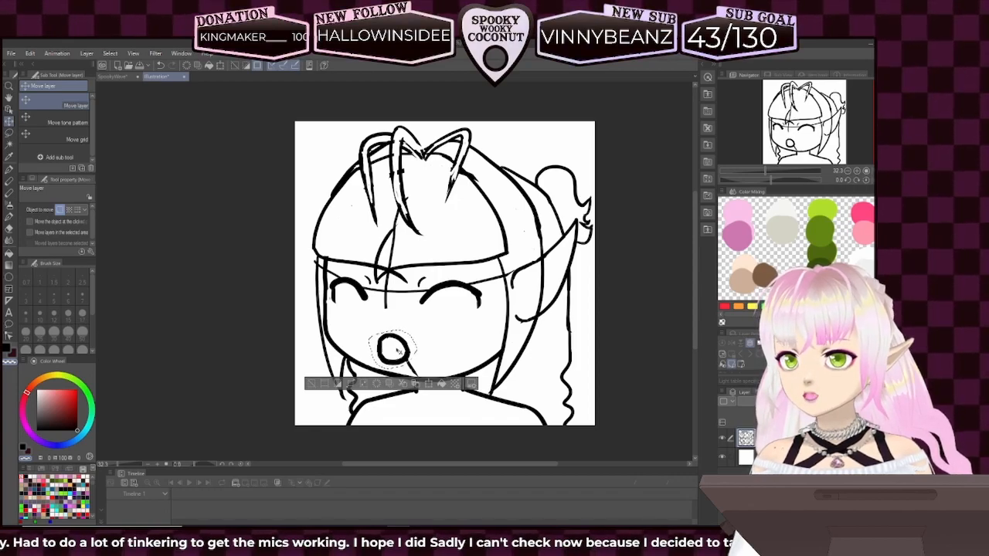
pyautogui.moveTo(394, 351); pyautogui.dragTo(394, 354)
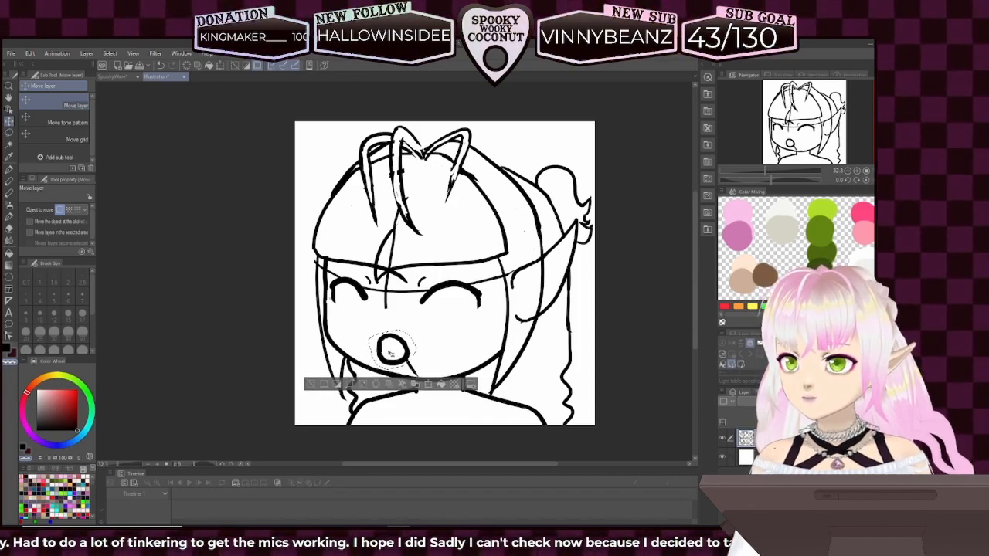
pyautogui.press('m')
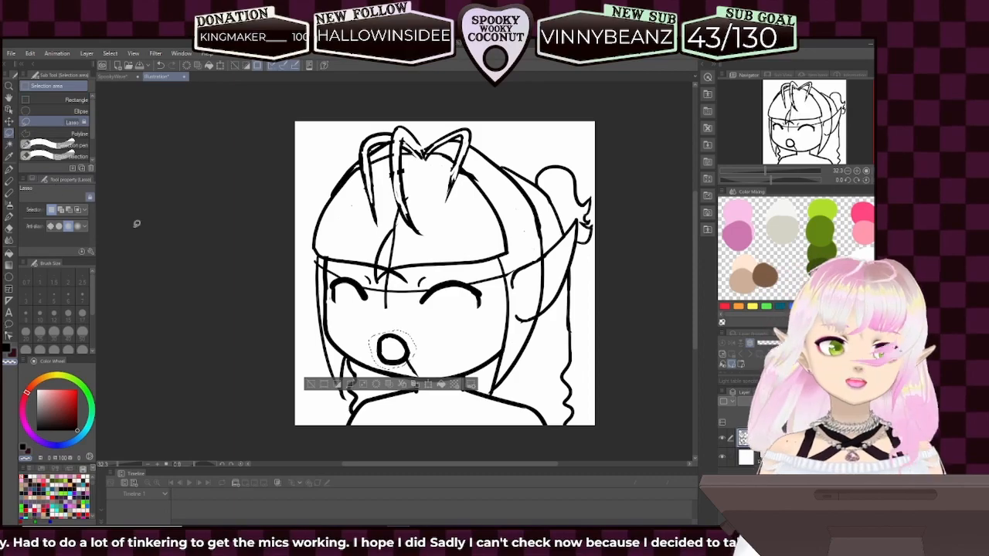
pyautogui.hotkey('ctrl', 'd')
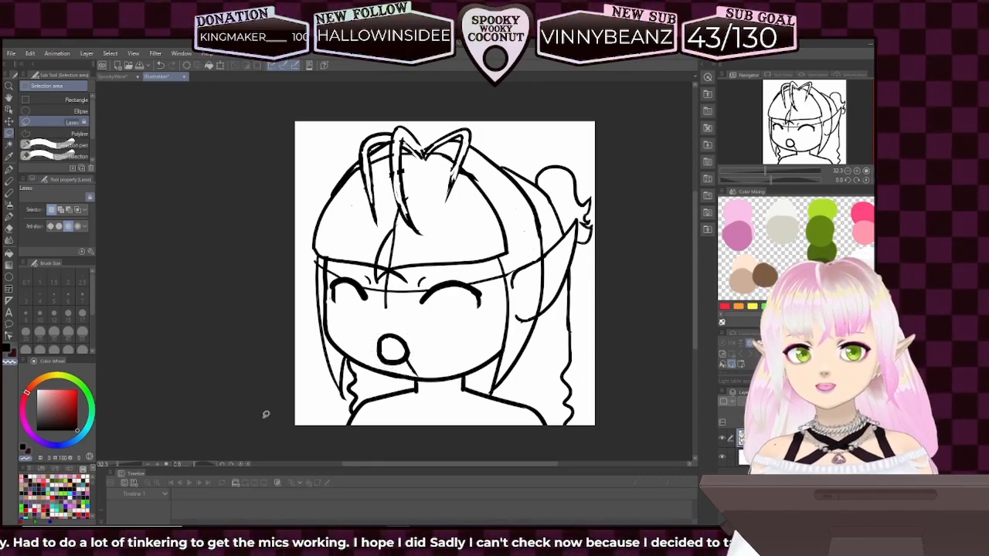
# - Erase the upper end of the diagonal stroke beside the mouth using the G-pen with transparent colour
pyautogui.click(9, 170)
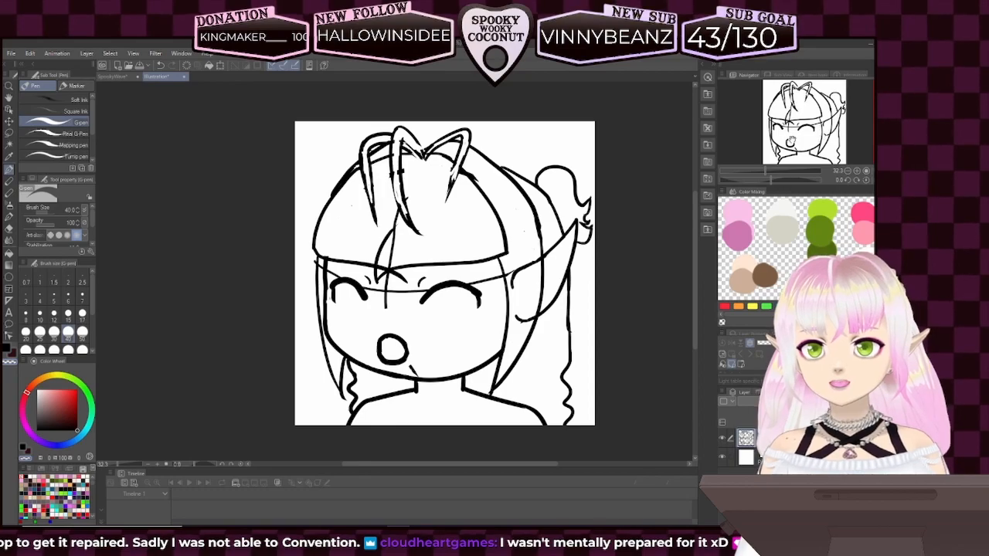
pyautogui.moveTo(807, 141); pyautogui.dragTo(790, 124)
pyautogui.moveTo(765, 171); pyautogui.dragTo(782, 172)
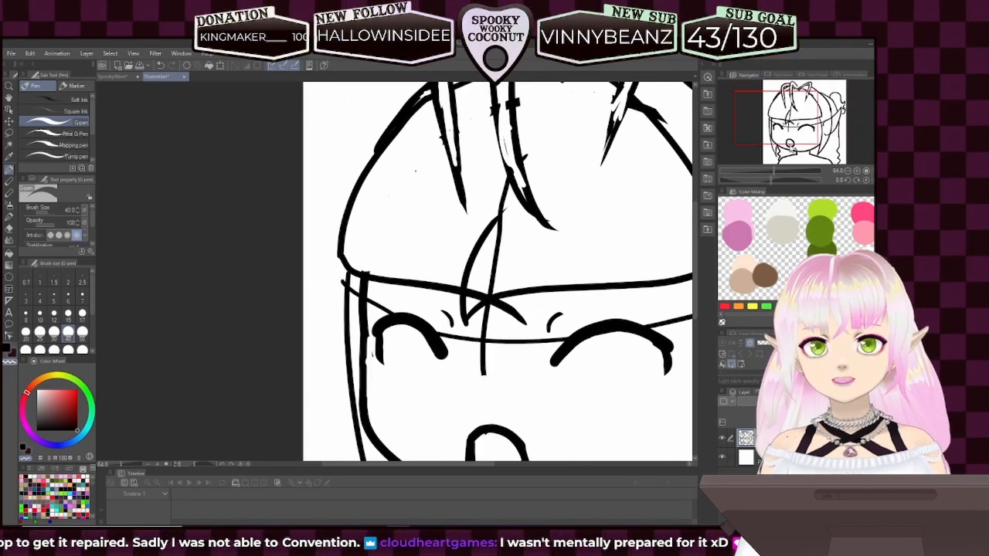
pyautogui.moveTo(792, 132); pyautogui.dragTo(809, 116)
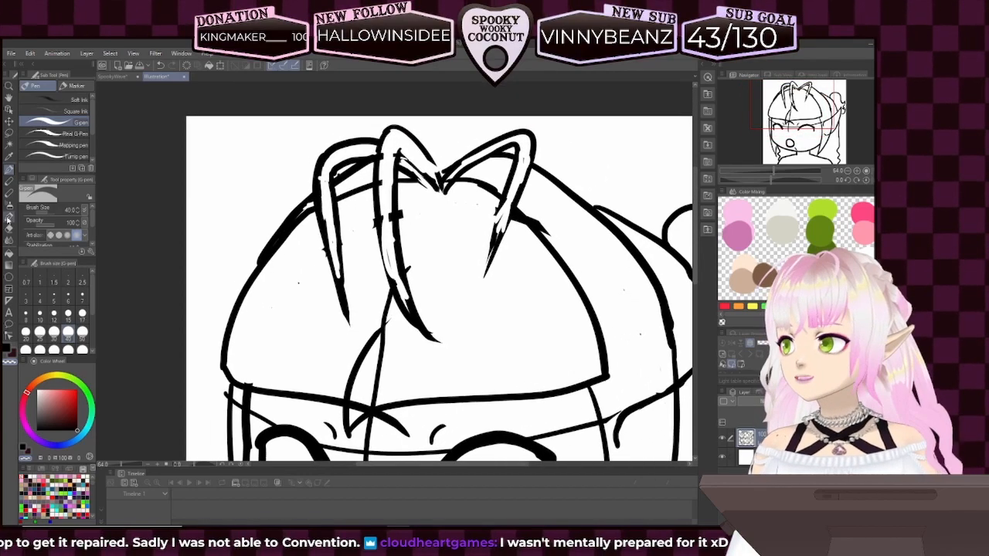
pyautogui.click(7, 349)
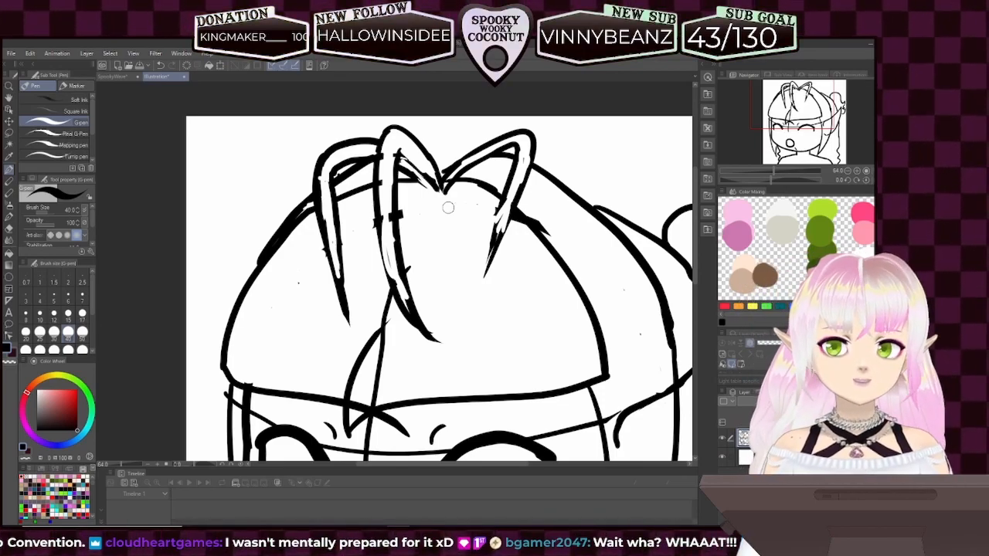
# - Draw a tall oval iris beneath the upper lash line of the left eye in the drawing colour
pyautogui.moveTo(790, 113); pyautogui.dragTo(768, 174)
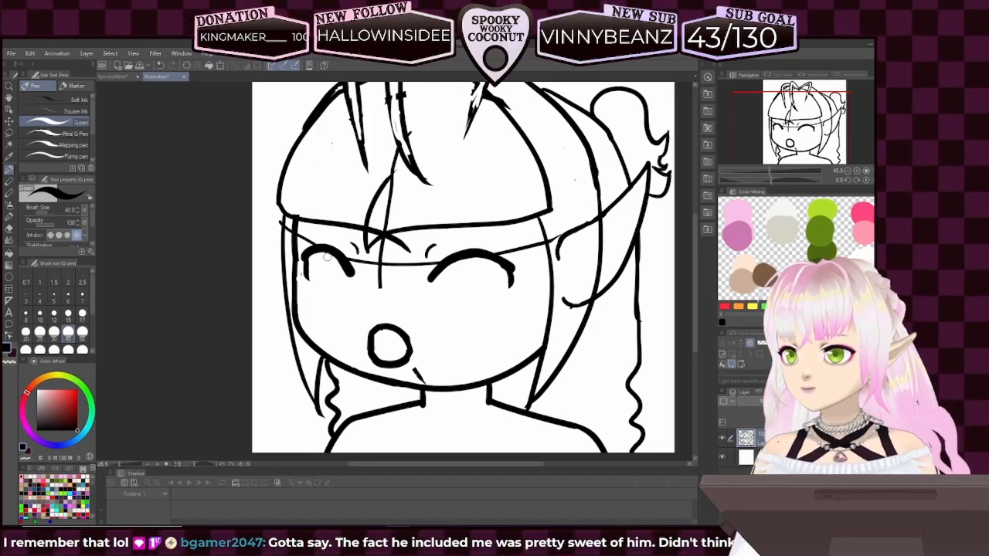
pyautogui.moveTo(328, 261); pyautogui.dragTo(323, 289)
pyautogui.hotkey('ctrl', 'z')
pyautogui.moveTo(322, 288); pyautogui.dragTo(339, 315)
pyautogui.hotkey('ctrl', 'z')
pyautogui.moveTo(322, 253); pyautogui.dragTo(340, 323)
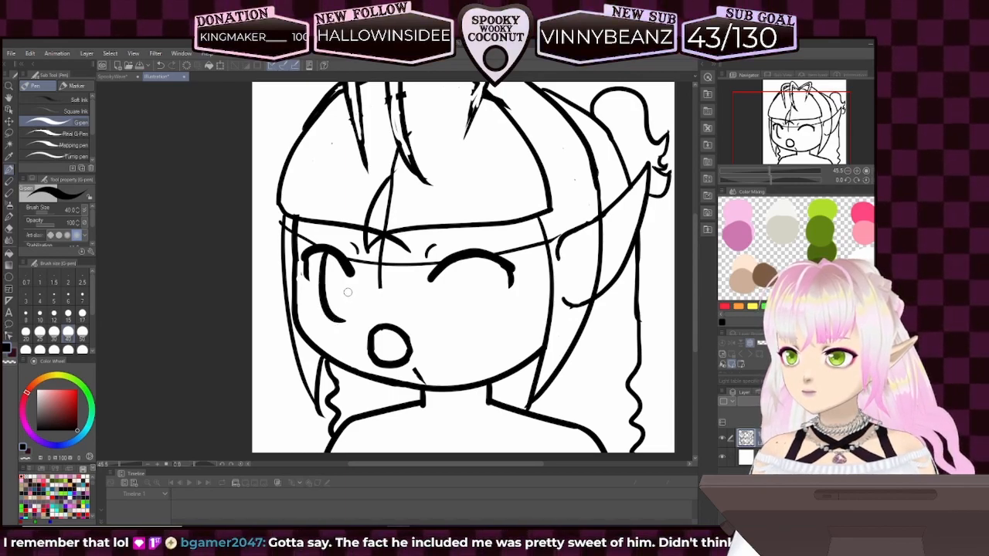
pyautogui.moveTo(349, 309)
pyautogui.mouseDown()
pyautogui.moveTo(338, 323)
pyautogui.moveTo(348, 310)
pyautogui.mouseUp()
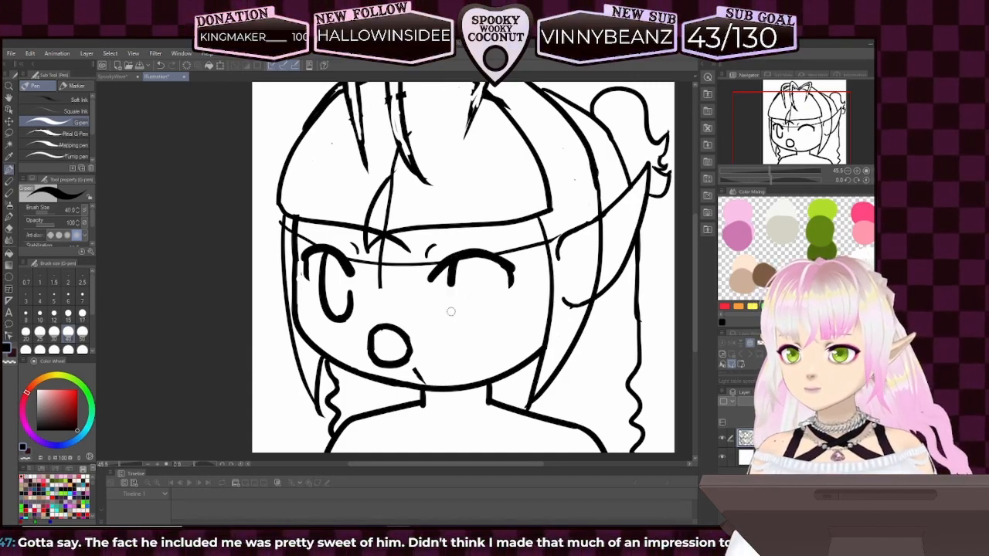
# - Draw a matching, slightly wider oval iris beneath the lash line of the right eye
pyautogui.moveTo(449, 269); pyautogui.dragTo(473, 327)
pyautogui.hotkey('ctrl', 'z')
pyautogui.moveTo(450, 262); pyautogui.dragTo(474, 320)
pyautogui.moveTo(499, 265); pyautogui.dragTo(487, 322)
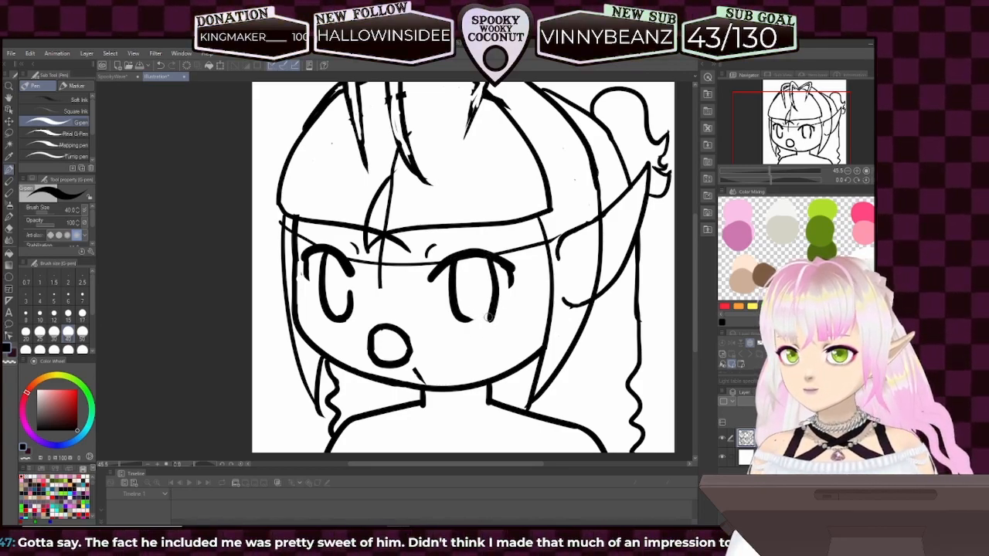
pyautogui.hotkey('ctrl', 'z')
pyautogui.moveTo(491, 259); pyautogui.dragTo(500, 309)
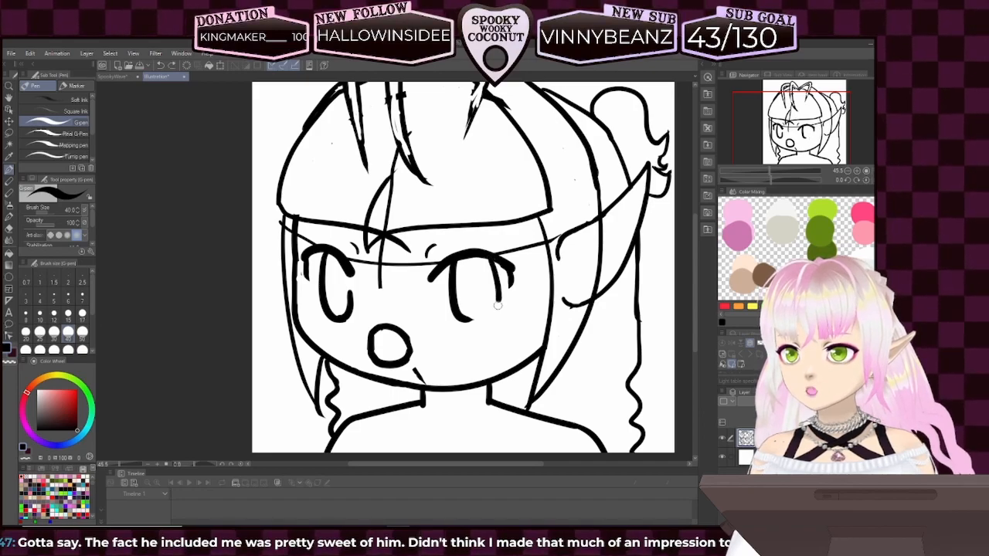
pyautogui.hotkey('ctrl', 'z')
pyautogui.moveTo(492, 255); pyautogui.dragTo(501, 300)
pyautogui.hotkey('ctrl', 'z')
pyautogui.moveTo(499, 256); pyautogui.dragTo(488, 319)
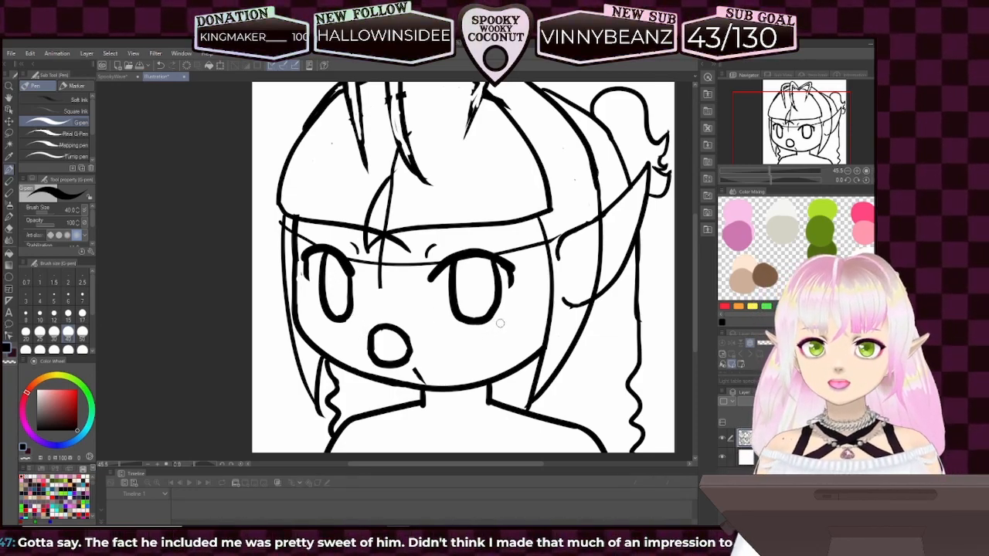
# - Remove the remaining short diagonal stroke between the mouth and the chin
pyautogui.moveTo(494, 325)
pyautogui.mouseDown()
pyautogui.moveTo(537, 380)
pyautogui.moveTo(505, 330)
pyautogui.mouseUp()
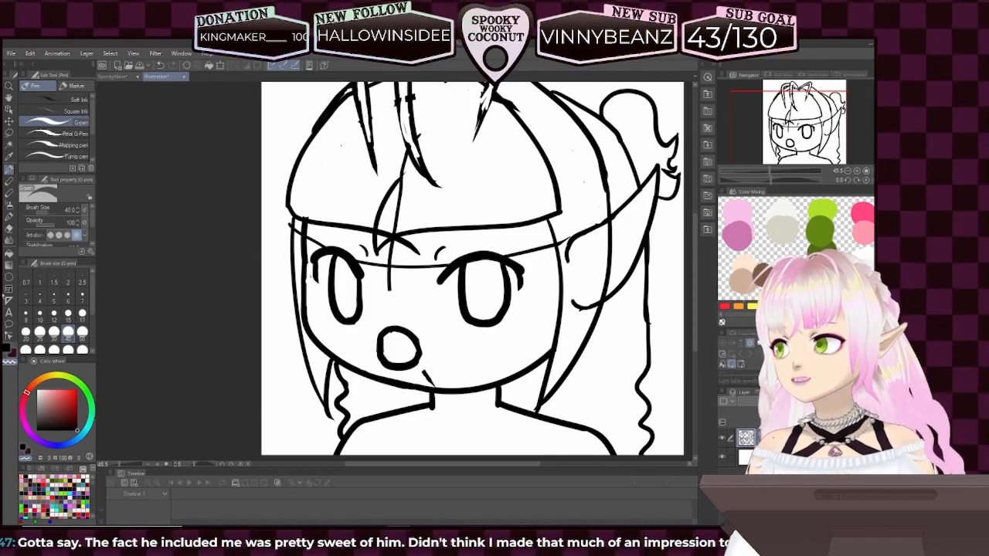
pyautogui.click(10, 357)
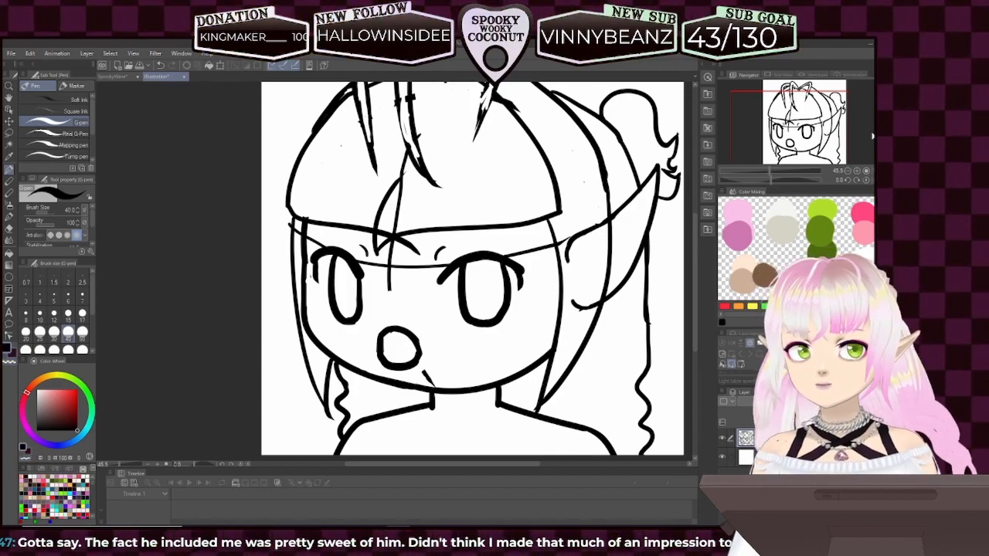
pyautogui.moveTo(805, 142); pyautogui.dragTo(797, 144)
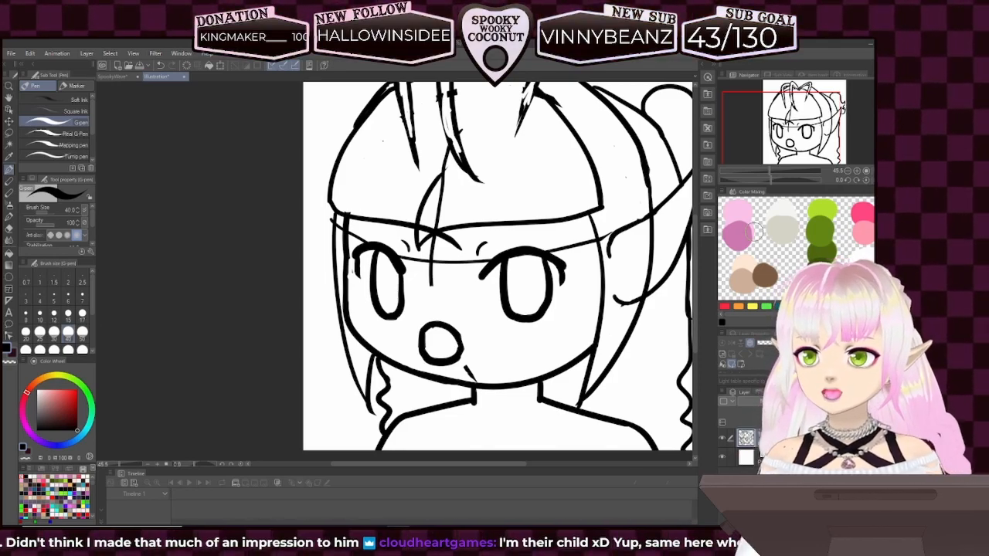
pyautogui.moveTo(796, 148); pyautogui.dragTo(809, 150)
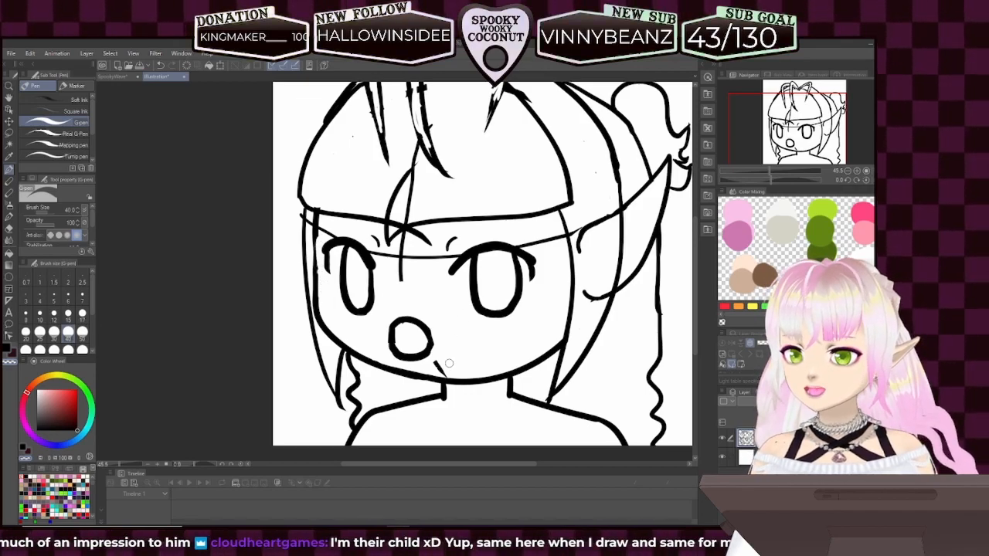
pyautogui.hotkey('ctrl', 'z')
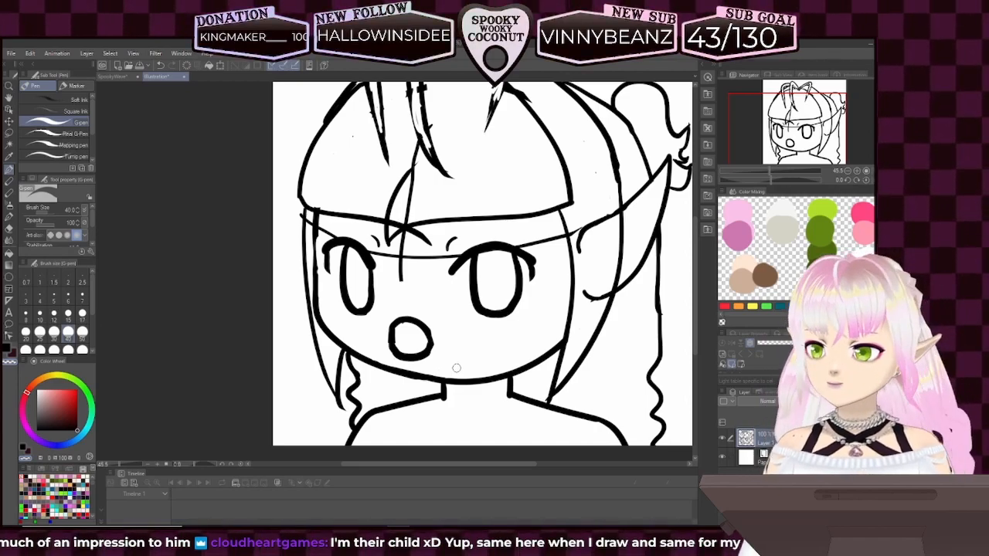
pyautogui.moveTo(783, 145); pyautogui.dragTo(787, 148)
pyautogui.click(10, 349)
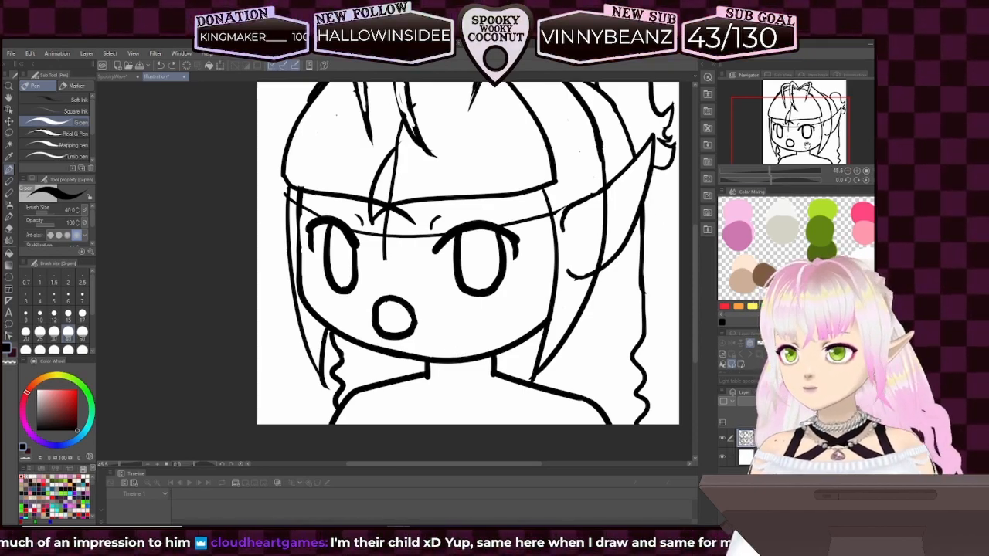
# - Draw a thick, nearly straight eyebrow just under the fringe above the right eye with brush size 50
pyautogui.moveTo(793, 140)
pyautogui.mouseDown()
pyautogui.moveTo(801, 127)
pyautogui.moveTo(795, 134)
pyautogui.mouseUp()
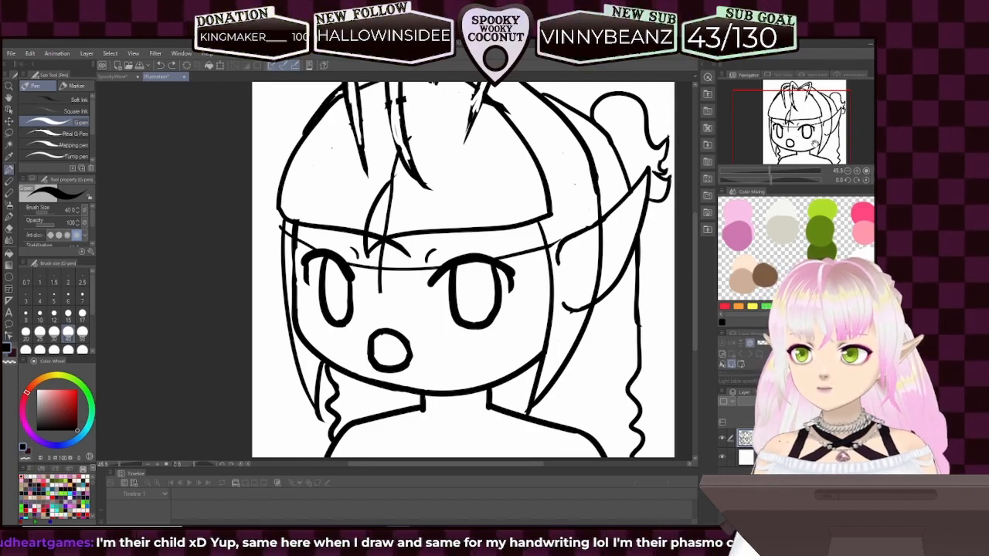
pyautogui.moveTo(814, 150); pyautogui.dragTo(814, 149)
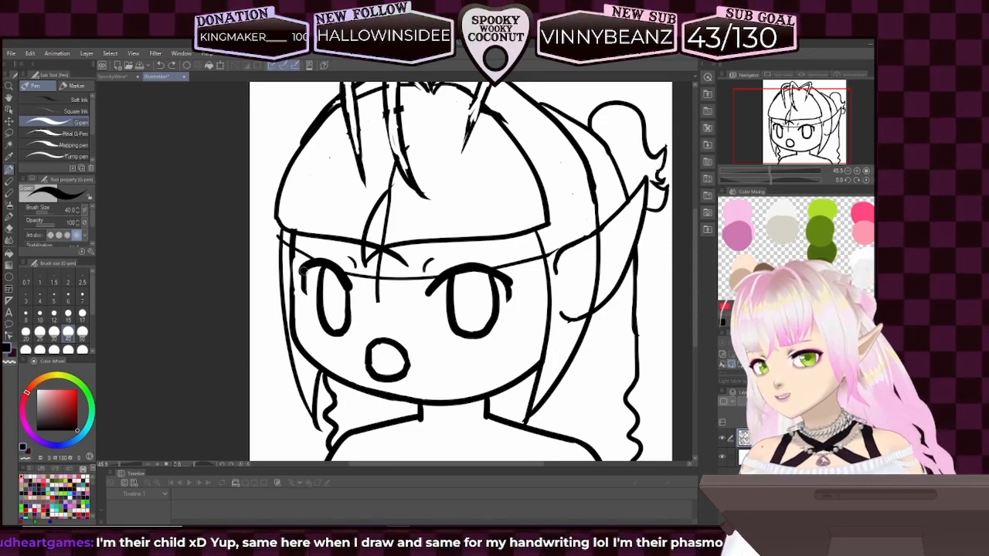
pyautogui.press(']')
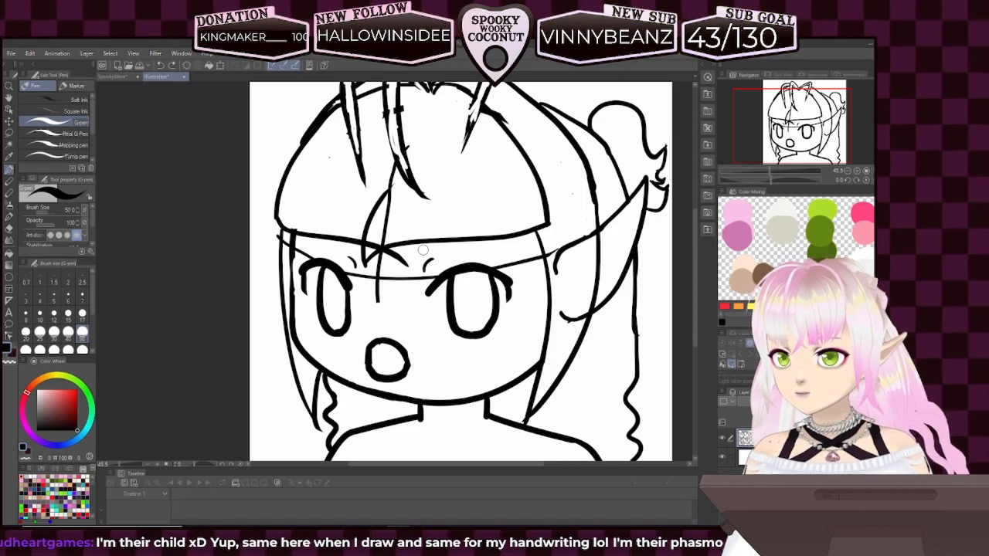
pyautogui.moveTo(417, 249); pyautogui.dragTo(510, 249)
pyautogui.hotkey('ctrl', 'z')
pyautogui.moveTo(420, 249); pyautogui.dragTo(532, 241)
pyautogui.hotkey('ctrl', 'z')
pyautogui.moveTo(424, 247); pyautogui.dragTo(529, 242)
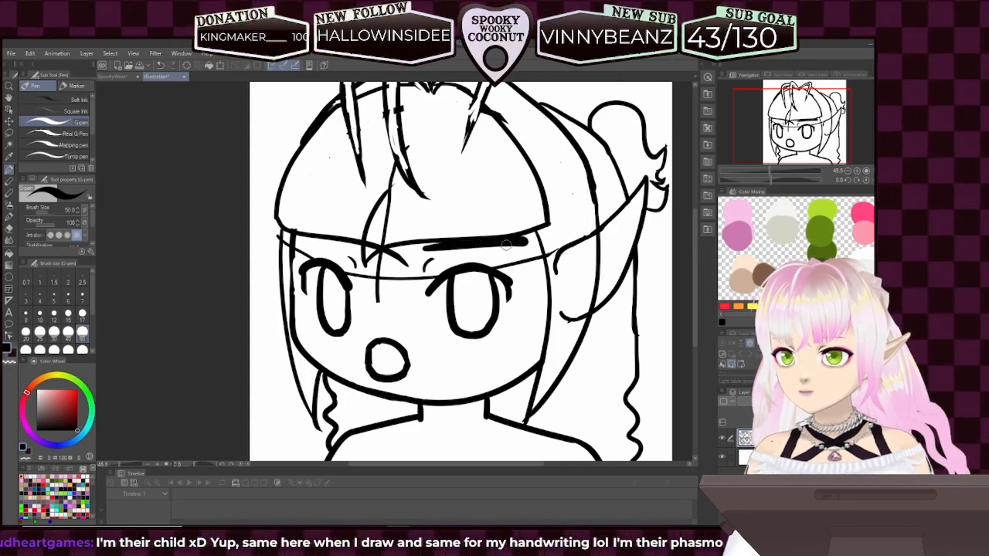
# - Draw a thick eyebrow sloping down toward the nose above the left eye
pyautogui.moveTo(293, 237); pyautogui.dragTo(357, 252)
pyautogui.hotkey('ctrl', 'z')
pyautogui.moveTo(294, 236)
pyautogui.mouseDown()
pyautogui.moveTo(353, 251)
pyautogui.moveTo(337, 262)
pyautogui.moveTo(303, 240)
pyautogui.moveTo(356, 252)
pyautogui.mouseUp()
pyautogui.hotkey('ctrl', 'z')
pyautogui.hotkey('ctrl', 'z')
pyautogui.moveTo(285, 237); pyautogui.dragTo(354, 252)
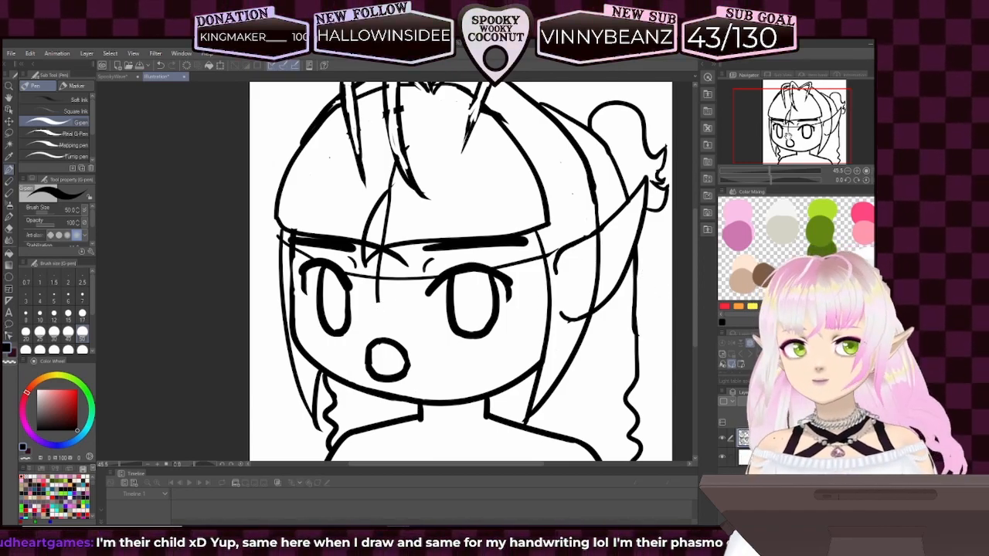
# - Draw the garment's upper edge across both shoulders at the canvas's lower edge with brush size 30
pyautogui.scroll(-2, 407, 303)
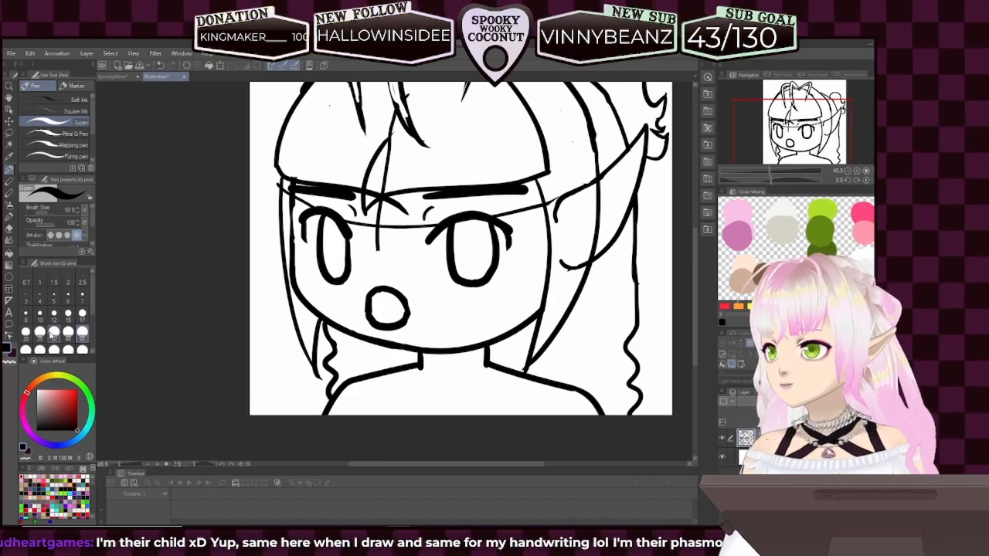
pyautogui.click(53, 332)
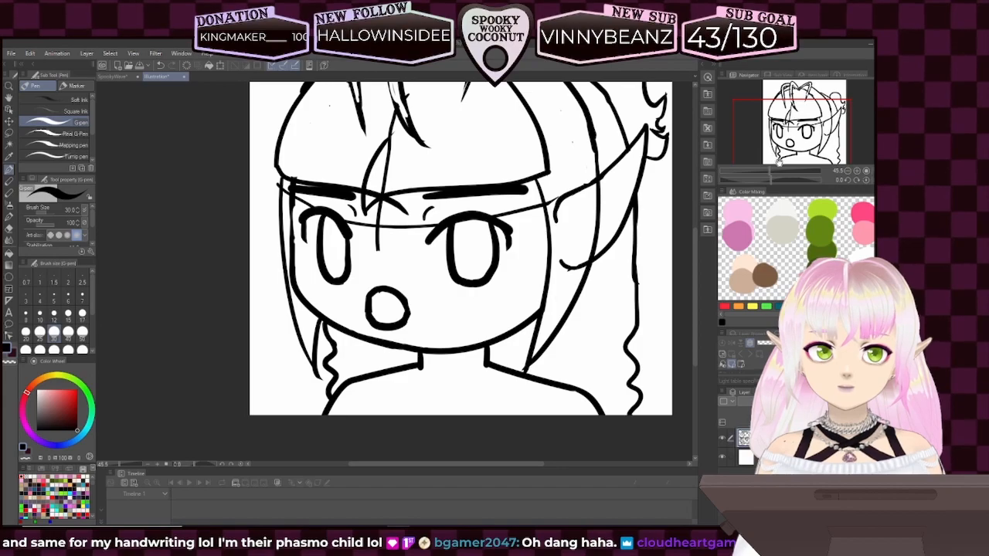
pyautogui.moveTo(789, 144); pyautogui.dragTo(790, 144)
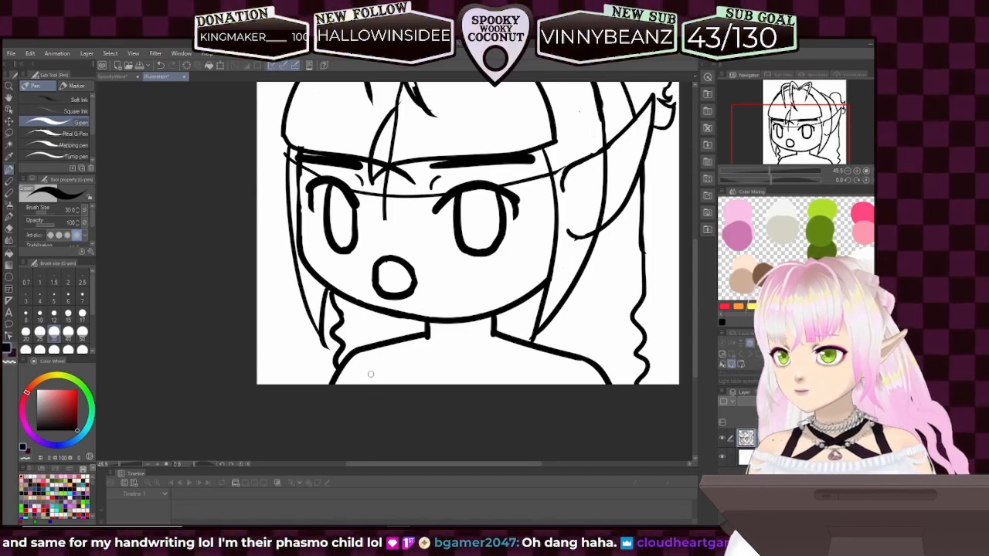
pyautogui.moveTo(326, 363); pyautogui.dragTo(385, 384)
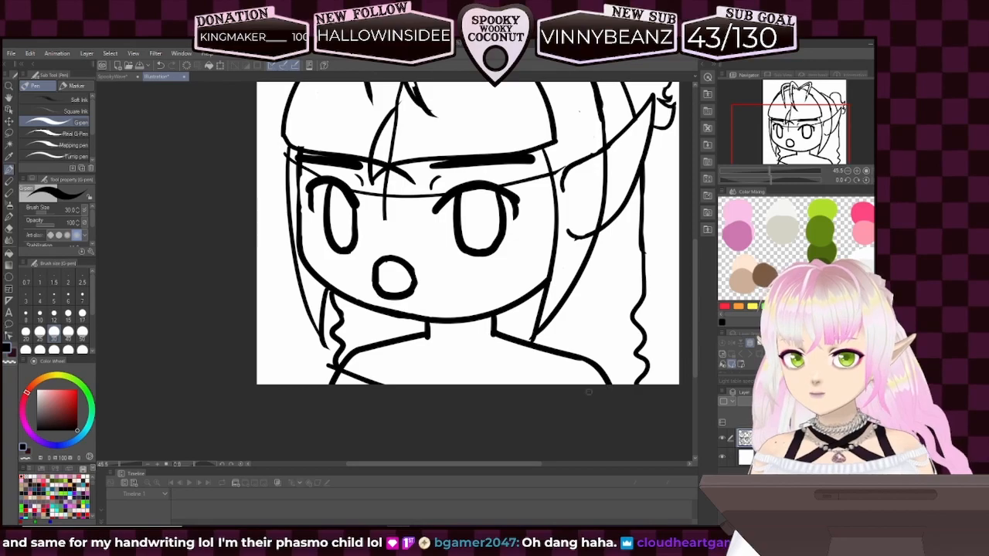
pyautogui.moveTo(592, 378); pyautogui.dragTo(609, 373)
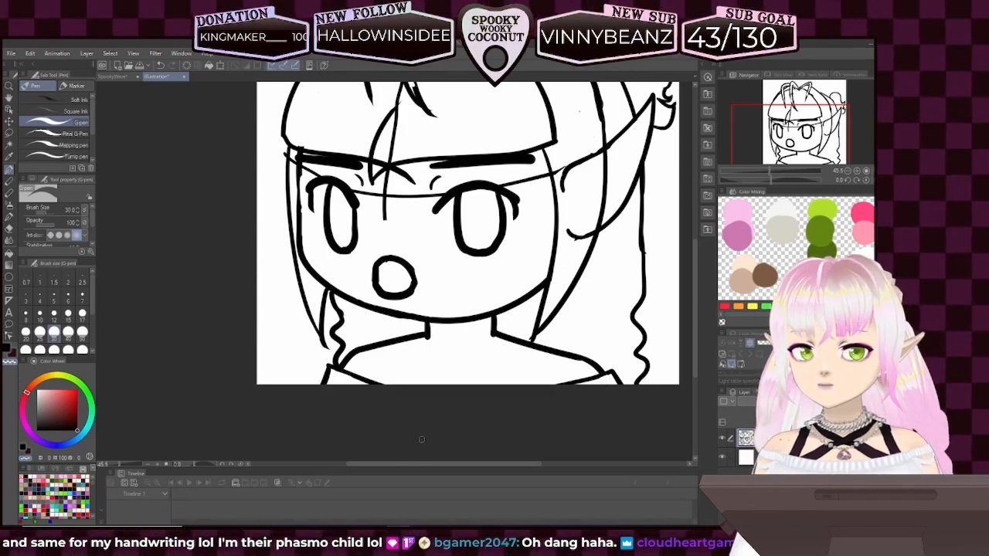
# - Close the lower outline of the curled ponytail tuft beside the head, joining it to the pointed tip
pyautogui.scroll(3, 428, 430)
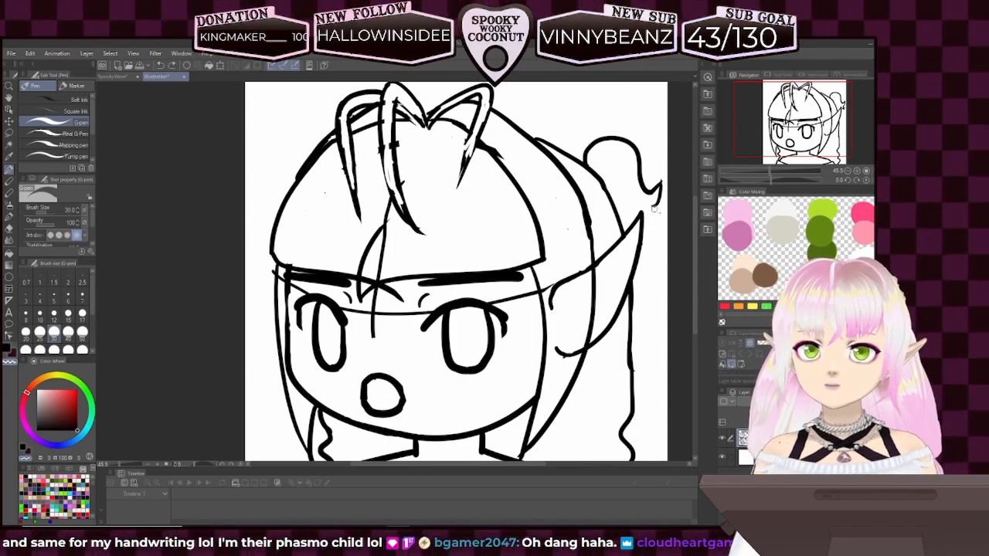
pyautogui.click(36, 349)
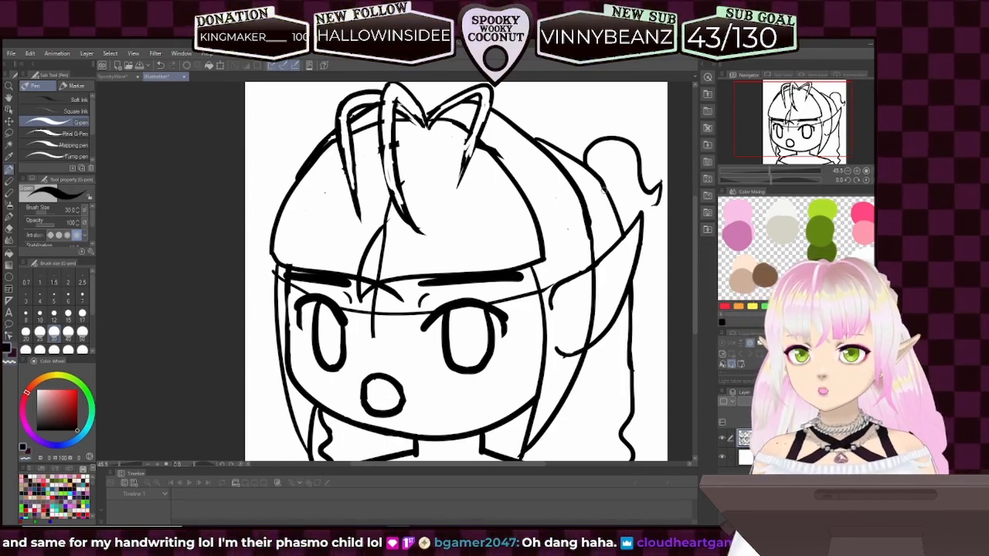
pyautogui.moveTo(621, 212); pyautogui.dragTo(628, 211)
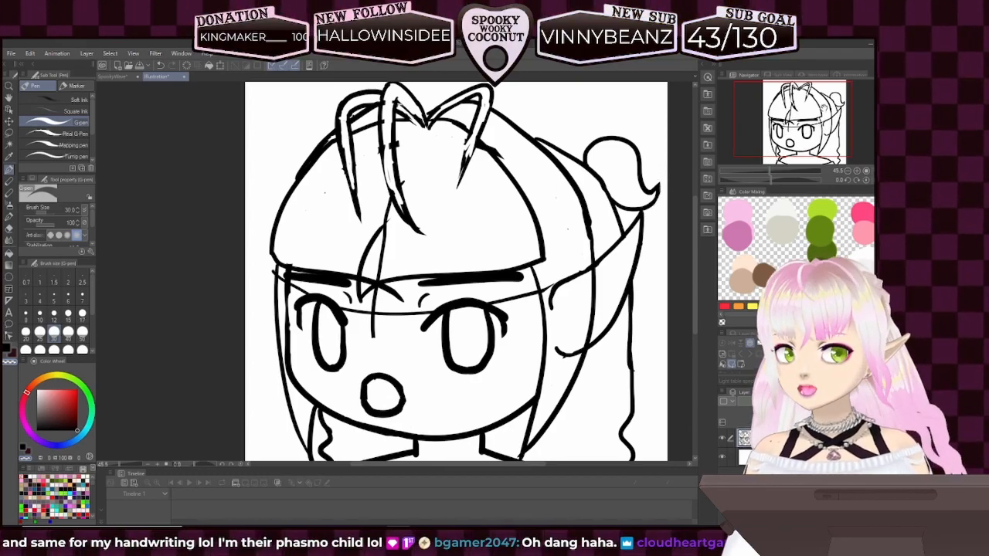
# - Draw the narrow base of the ponytail between the head and the curled tuft, clearing overlapping lines above the ear
pyautogui.click(7, 350)
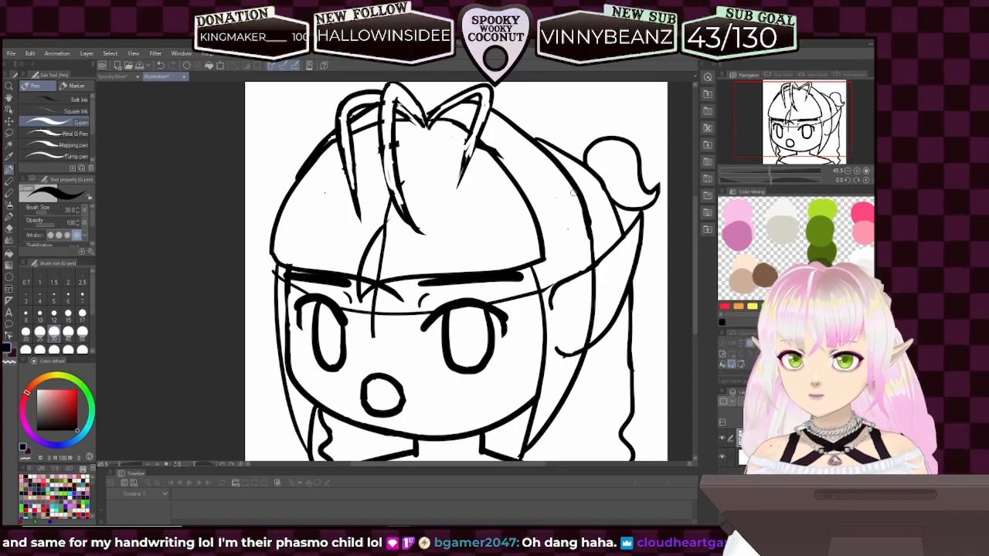
pyautogui.moveTo(588, 186); pyautogui.dragTo(594, 178)
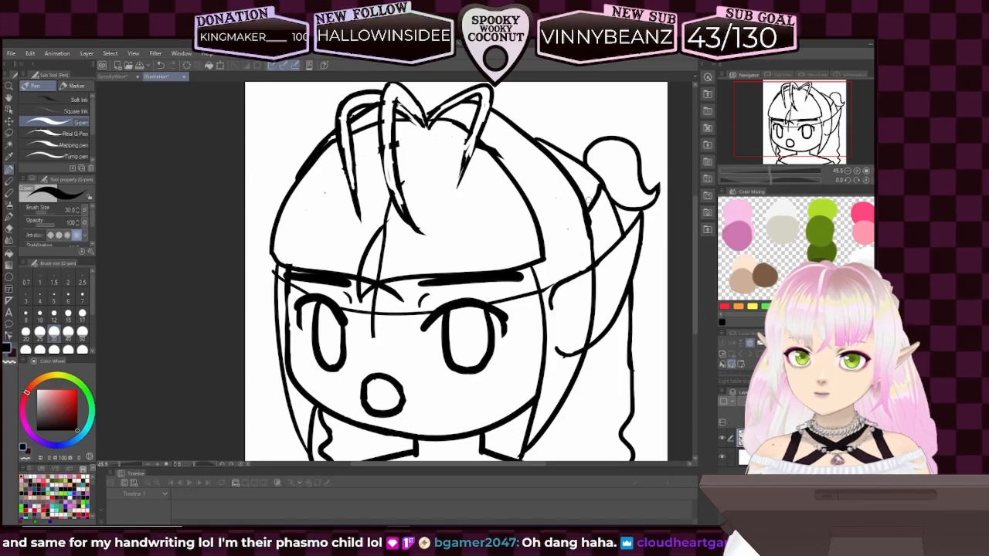
pyautogui.moveTo(598, 180); pyautogui.dragTo(584, 209)
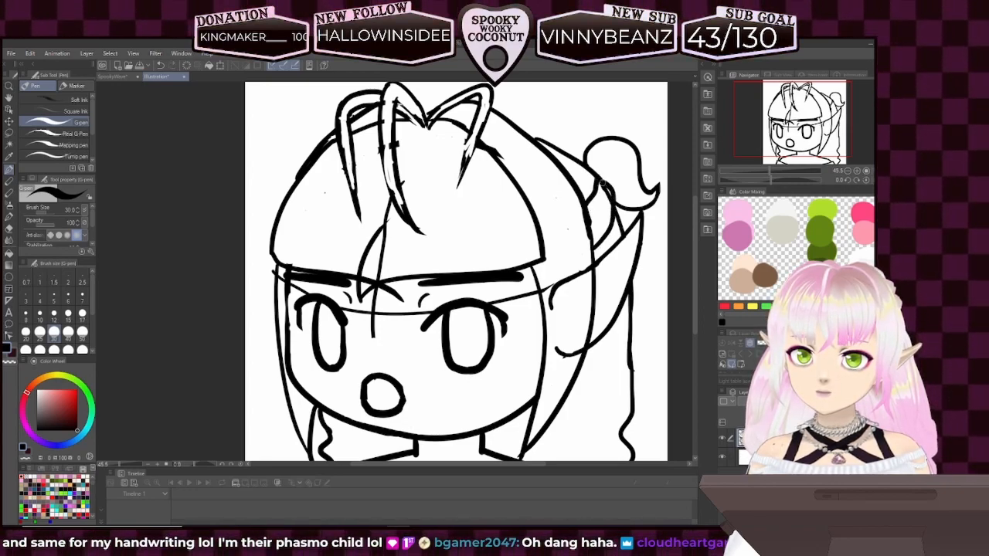
pyautogui.moveTo(612, 176); pyautogui.dragTo(617, 203)
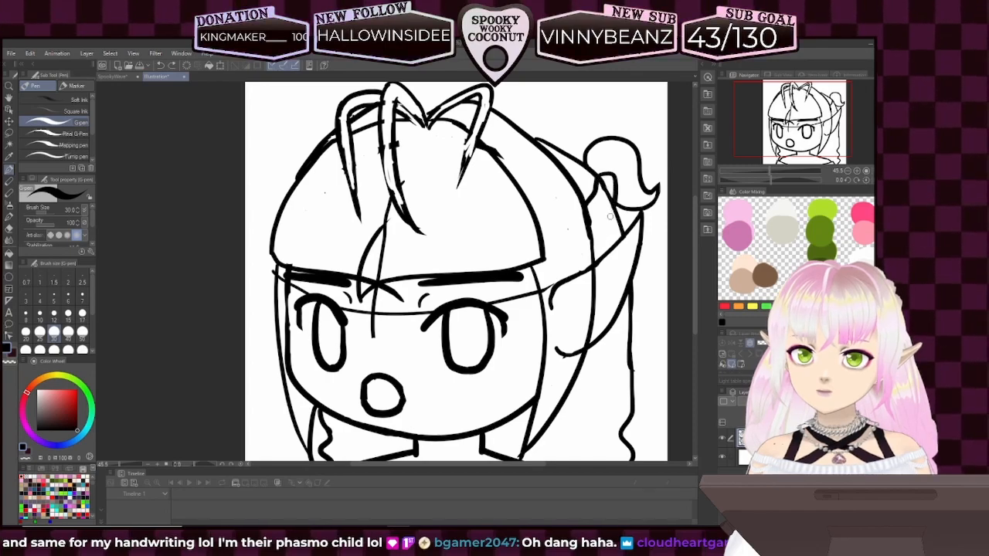
pyautogui.moveTo(619, 213); pyautogui.dragTo(595, 254)
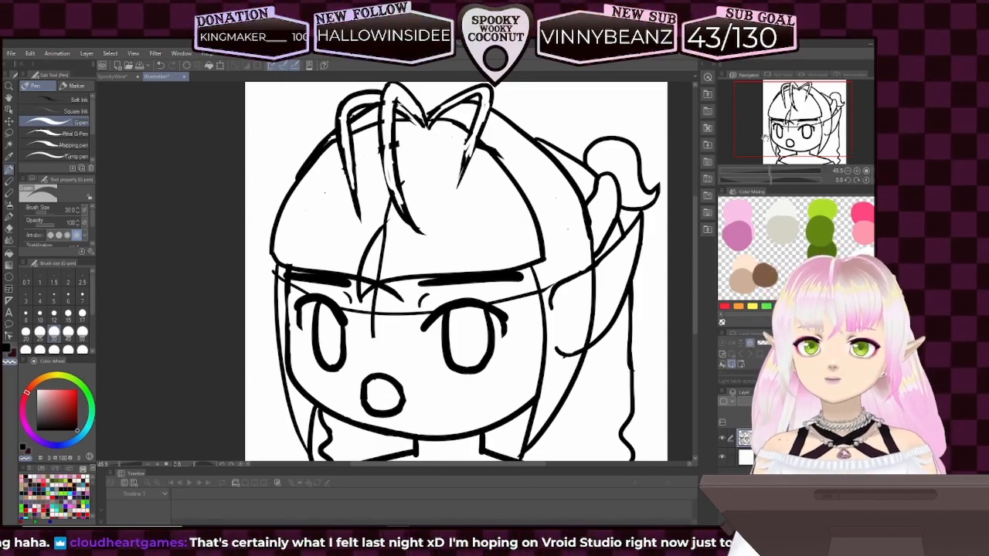
# - Draw short crossing hair-tie and strand lines inside the ponytail's base above the elf ear
pyautogui.moveTo(793, 119); pyautogui.dragTo(797, 129)
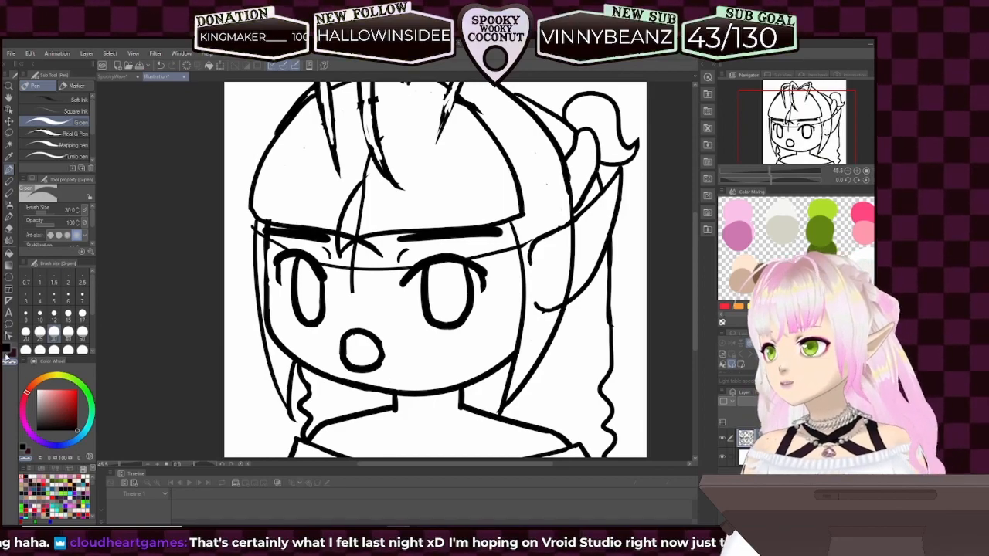
pyautogui.click(7, 349)
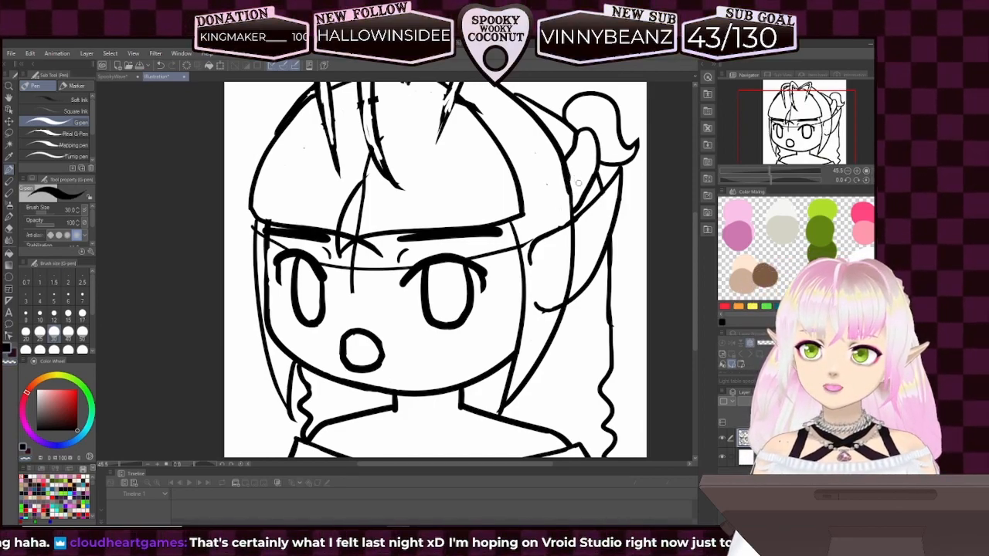
pyautogui.moveTo(572, 176)
pyautogui.mouseDown()
pyautogui.moveTo(592, 165)
pyautogui.moveTo(589, 147)
pyautogui.mouseUp()
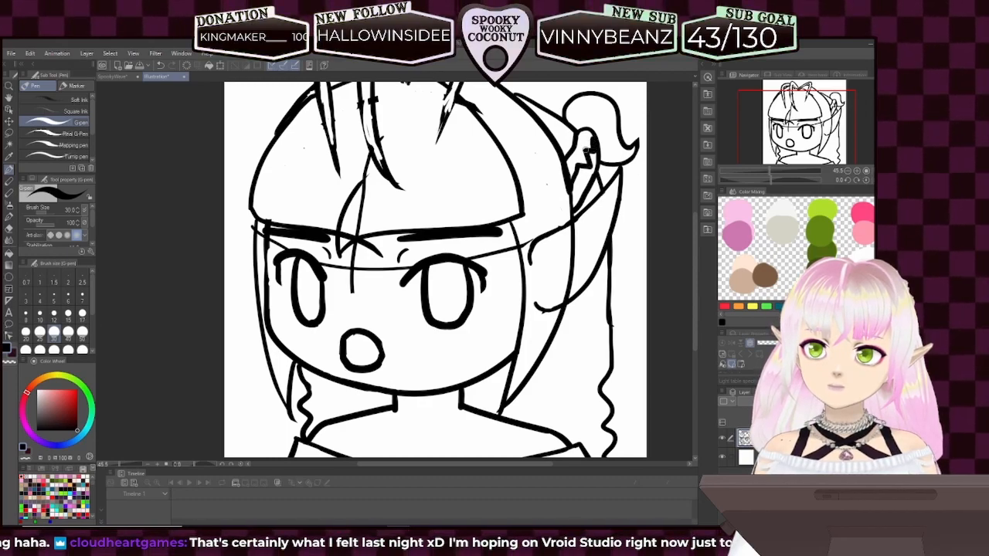
pyautogui.moveTo(581, 164); pyautogui.dragTo(576, 148)
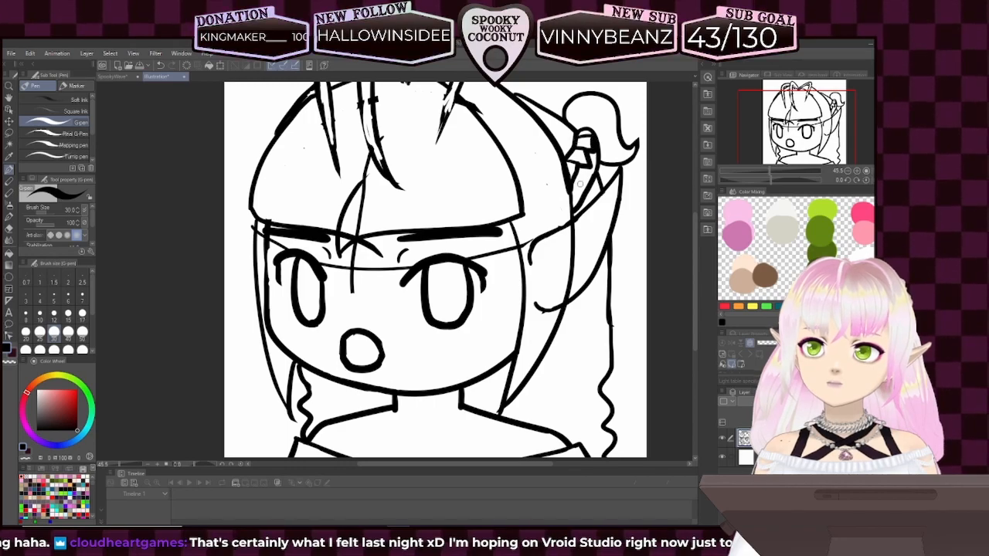
pyautogui.moveTo(595, 179); pyautogui.dragTo(588, 163)
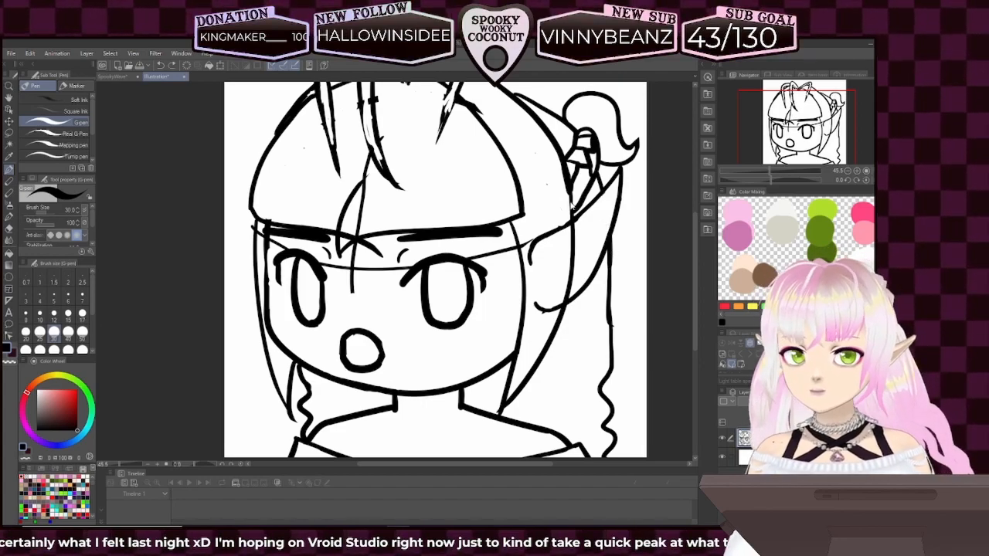
pyautogui.moveTo(577, 172); pyautogui.dragTo(579, 208)
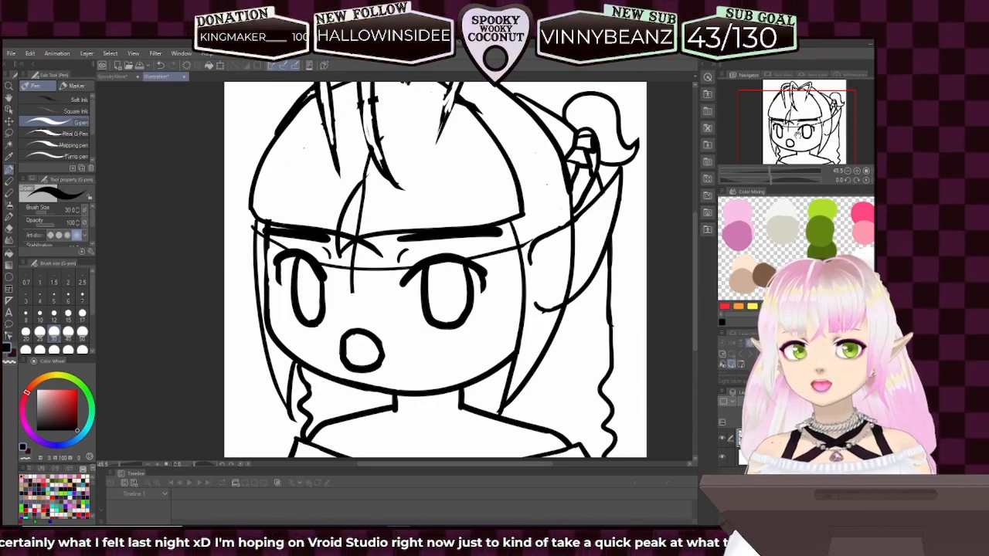
# - Draw paired near-vertical lines on both shoulders and a diagonal collar band running from the left side of the neck toward the chest
pyautogui.moveTo(592, 336)
pyautogui.mouseDown()
pyautogui.moveTo(617, 287)
pyautogui.moveTo(612, 267)
pyautogui.mouseUp()
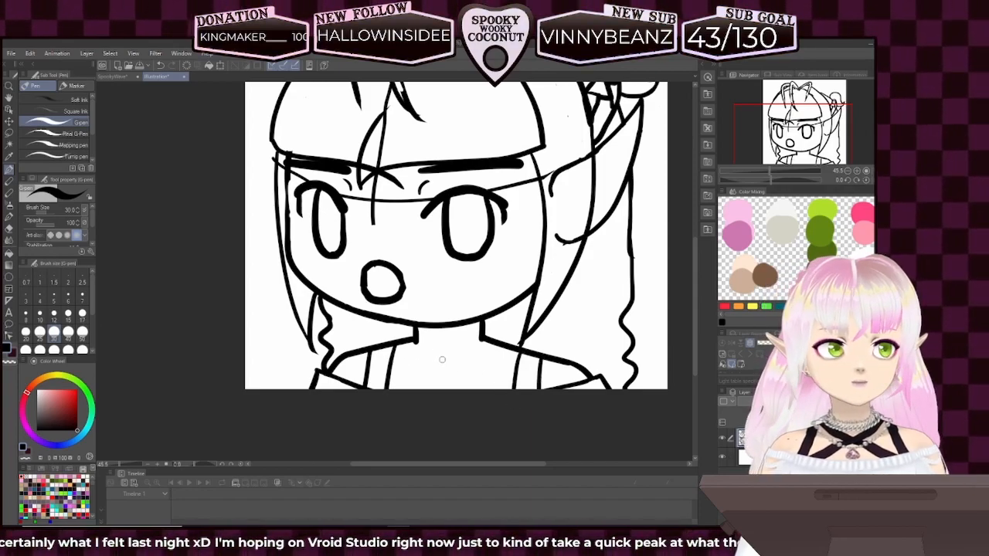
pyautogui.moveTo(416, 344); pyautogui.dragTo(462, 388)
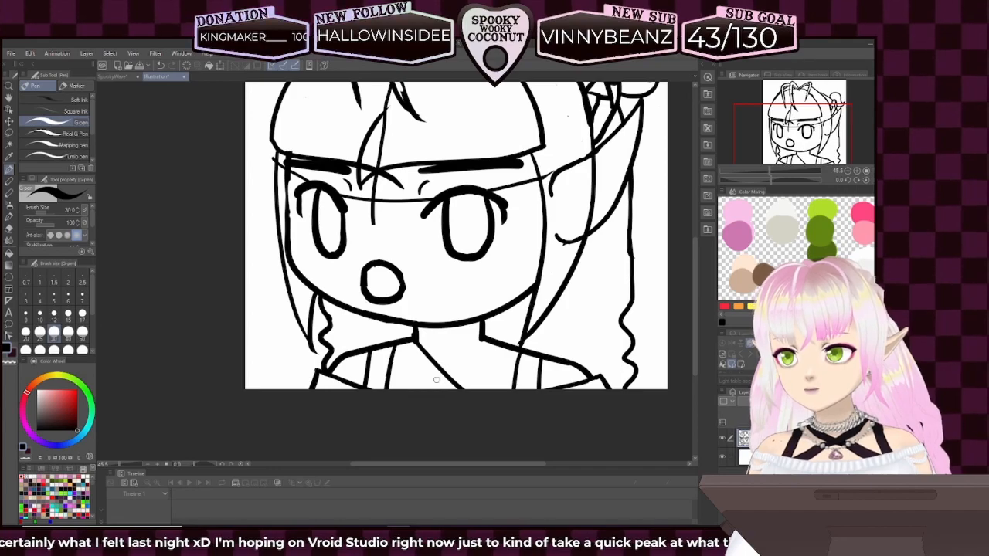
pyautogui.moveTo(396, 349); pyautogui.dragTo(445, 388)
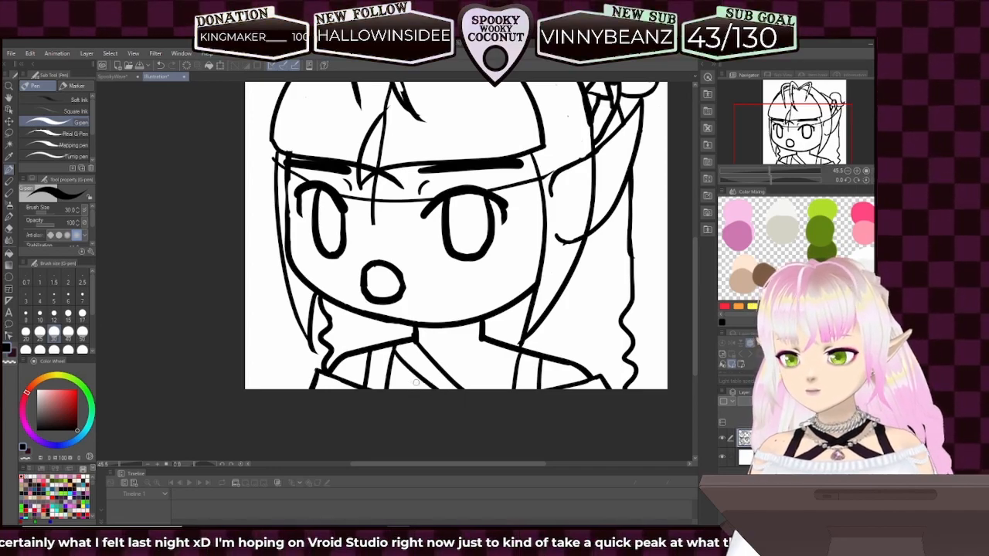
pyautogui.hotkey('ctrl', 'z')
pyautogui.moveTo(393, 346); pyautogui.dragTo(426, 390)
pyautogui.hotkey('ctrl', 'z')
pyautogui.moveTo(397, 350); pyautogui.dragTo(417, 389)
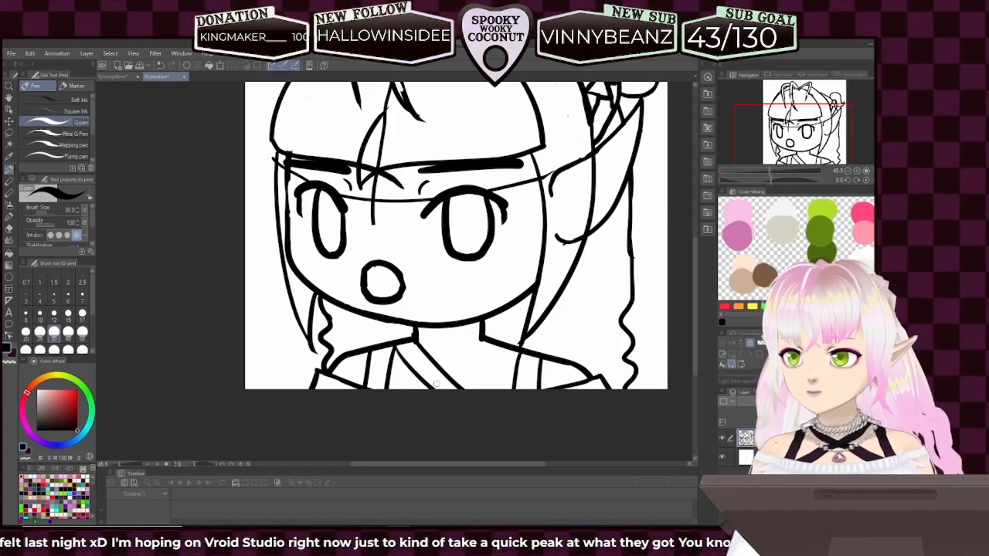
# - Draw the opposite diagonal collar band from the right side of the neck, crossing over the first in a V
pyautogui.moveTo(487, 340); pyautogui.dragTo(394, 405)
pyautogui.hotkey('ctrl', 'z')
pyautogui.moveTo(483, 342); pyautogui.dragTo(403, 398)
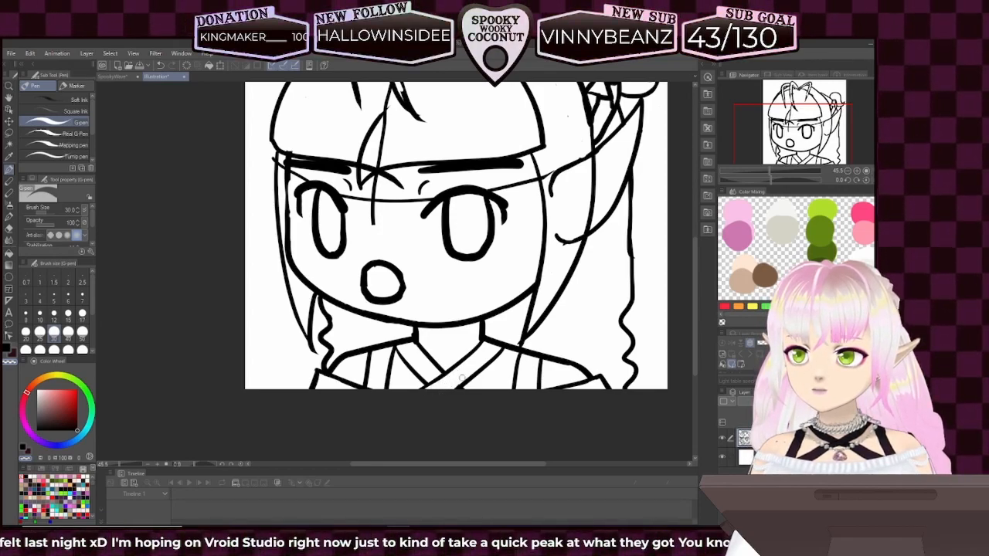
# - Erase the lower portions of both eye outlines with brush size 50, keeping the upper lashes and sides
pyautogui.moveTo(820, 171); pyautogui.dragTo(825, 164)
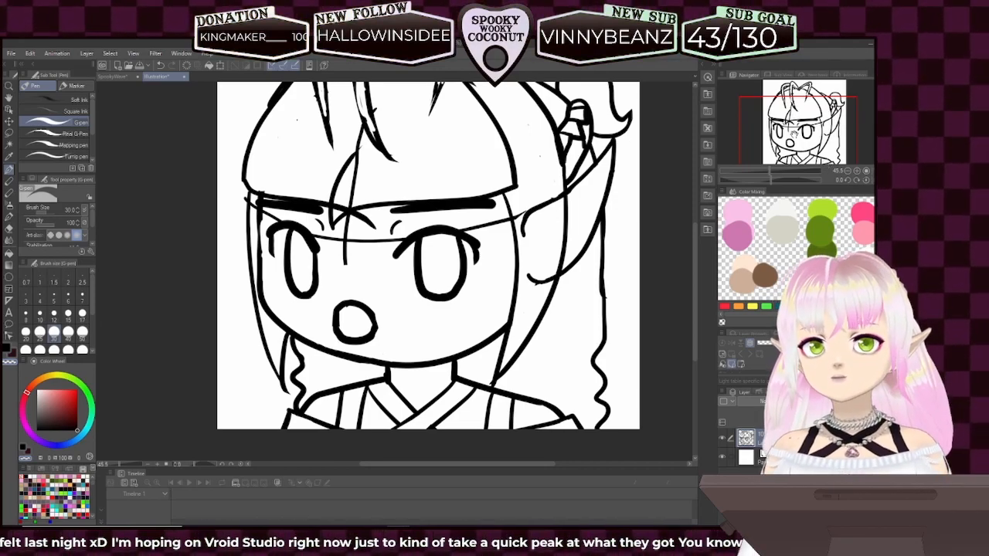
pyautogui.scroll(2, 426, 268)
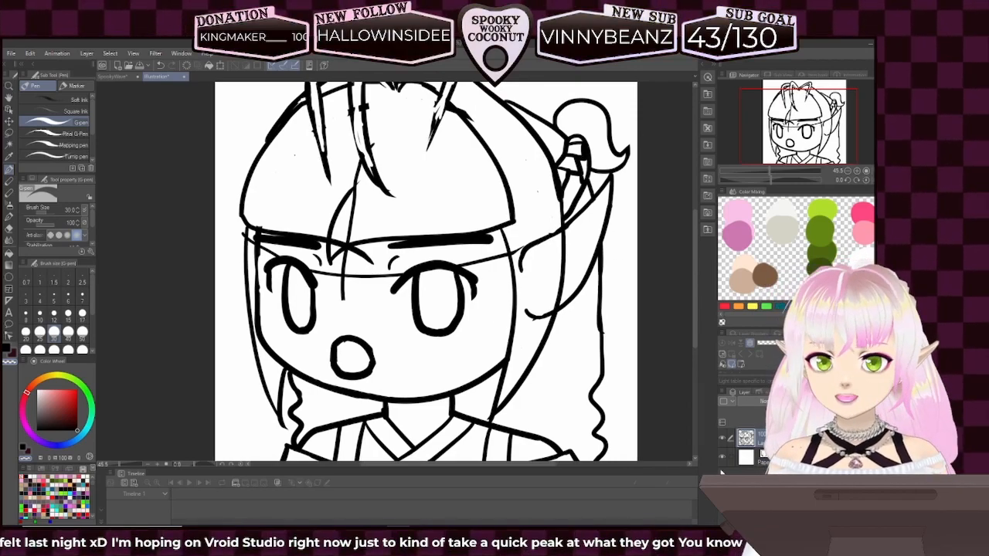
pyautogui.scroll(-3, 554, 408)
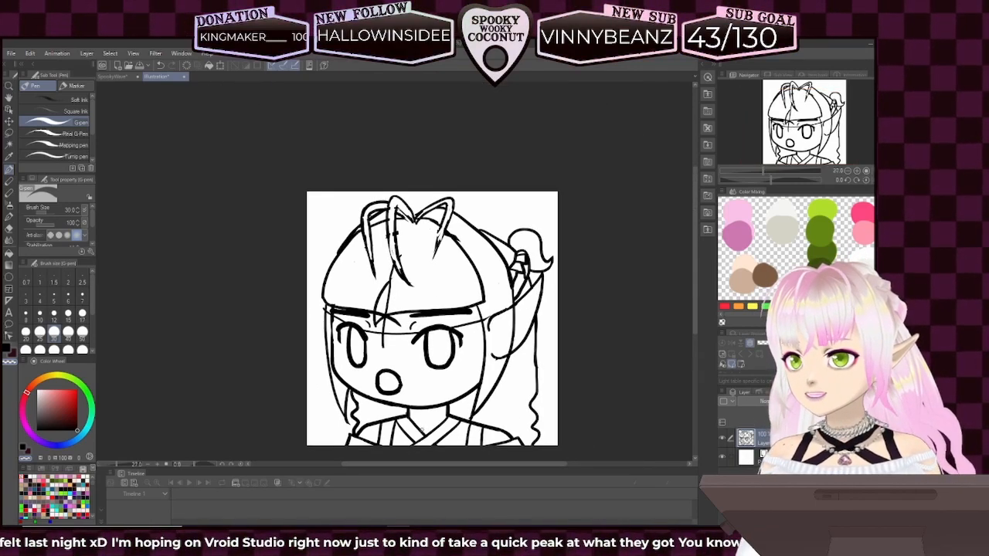
pyautogui.scroll(3, 366, 414)
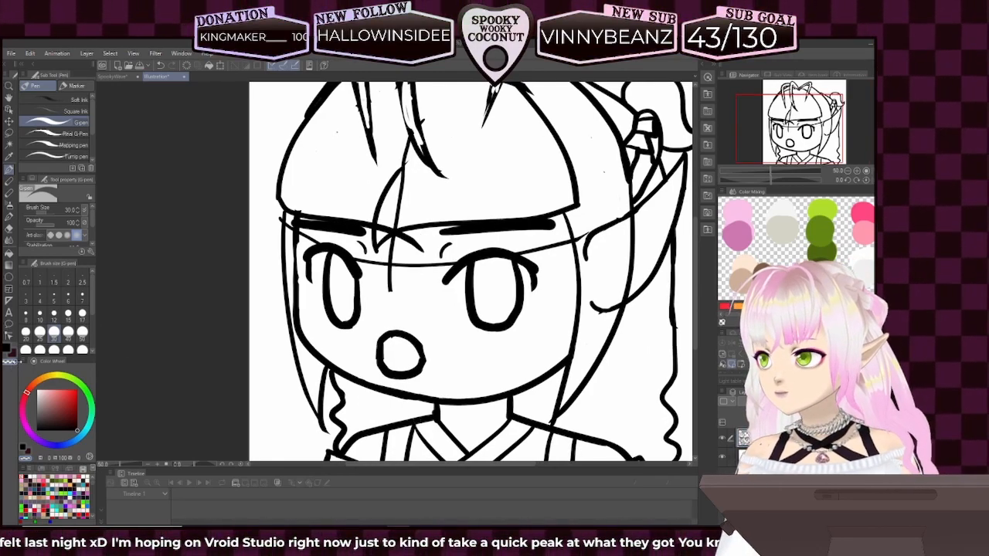
pyautogui.press(']')
pyautogui.press(']')
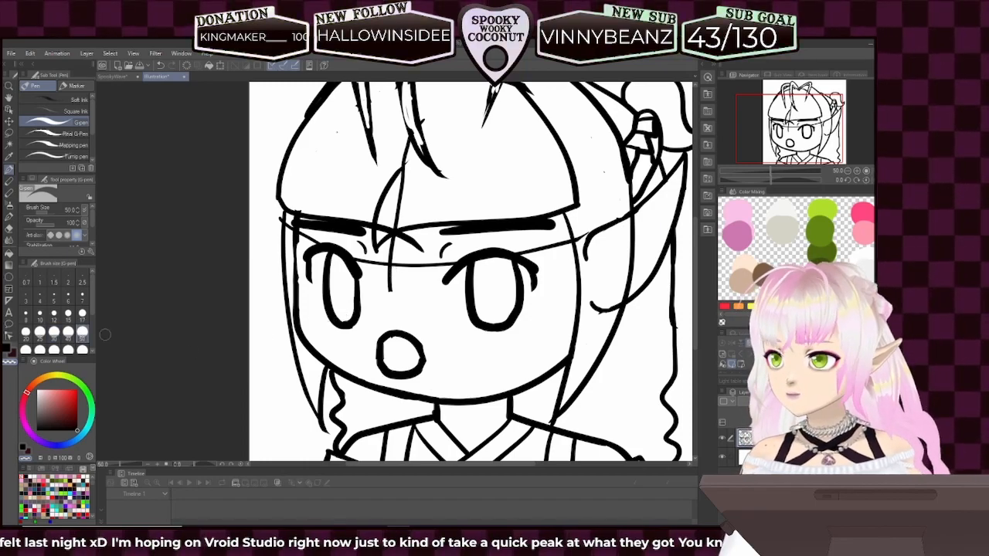
pyautogui.moveTo(317, 310)
pyautogui.mouseDown()
pyautogui.moveTo(320, 290)
pyautogui.moveTo(325, 305)
pyautogui.moveTo(369, 301)
pyautogui.mouseUp()
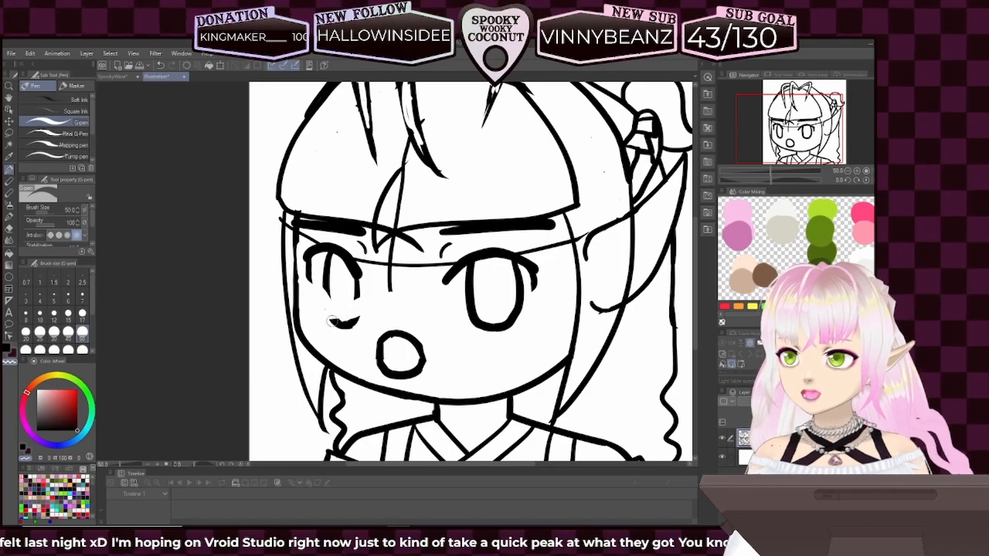
pyautogui.moveTo(323, 310); pyautogui.dragTo(359, 322)
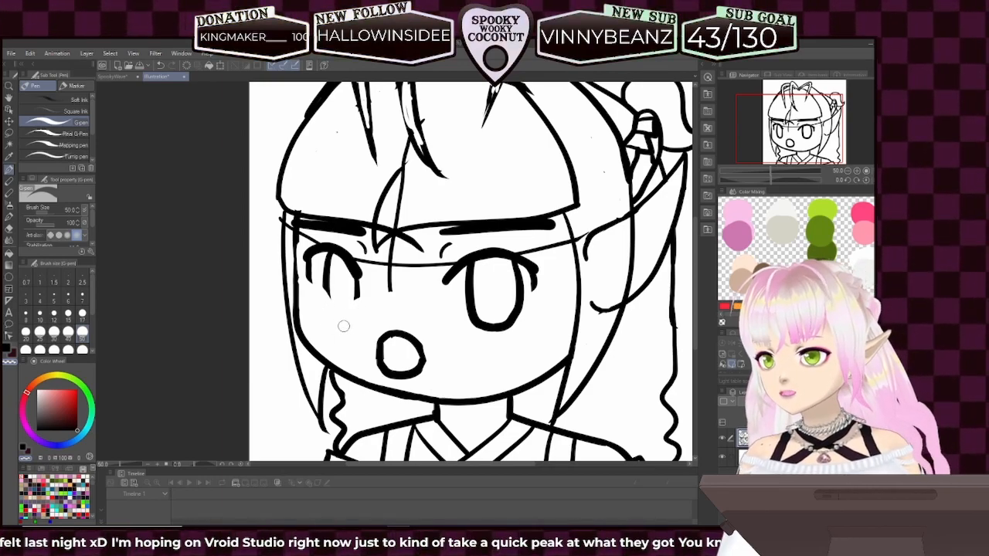
pyautogui.moveTo(459, 302)
pyautogui.mouseDown()
pyautogui.moveTo(485, 313)
pyautogui.moveTo(529, 295)
pyautogui.moveTo(510, 318)
pyautogui.moveTo(462, 316)
pyautogui.moveTo(517, 321)
pyautogui.moveTo(484, 331)
pyautogui.moveTo(512, 322)
pyautogui.mouseUp()
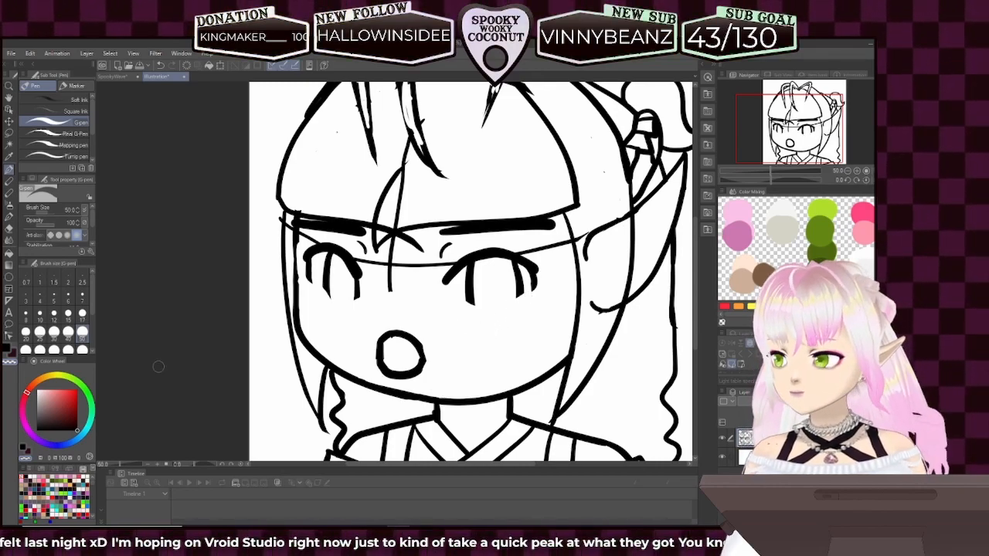
# - Redraw rounded bottoms on both eyes with brush size 30, making the eyes shorter
pyautogui.click(54, 332)
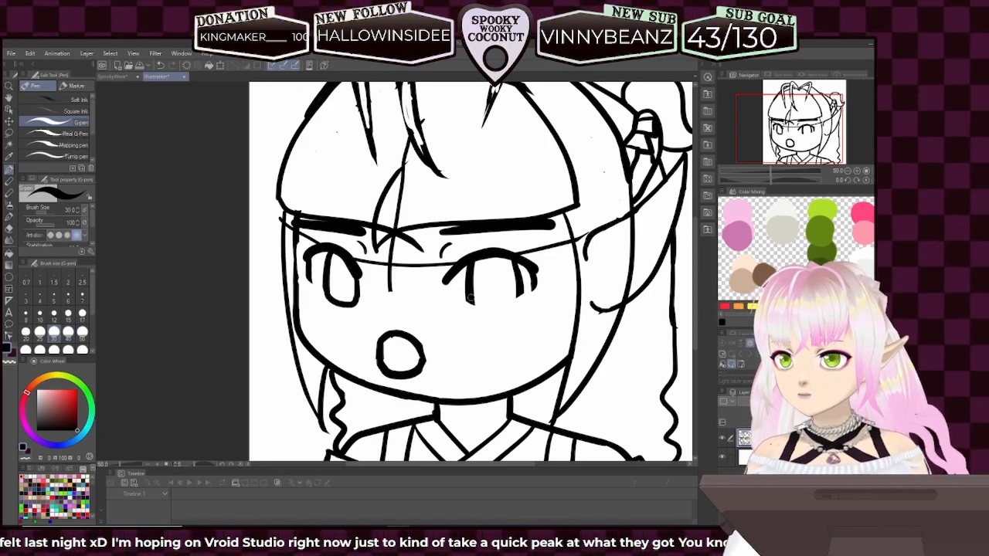
pyautogui.moveTo(469, 299)
pyautogui.mouseDown()
pyautogui.moveTo(485, 310)
pyautogui.moveTo(516, 298)
pyautogui.mouseUp()
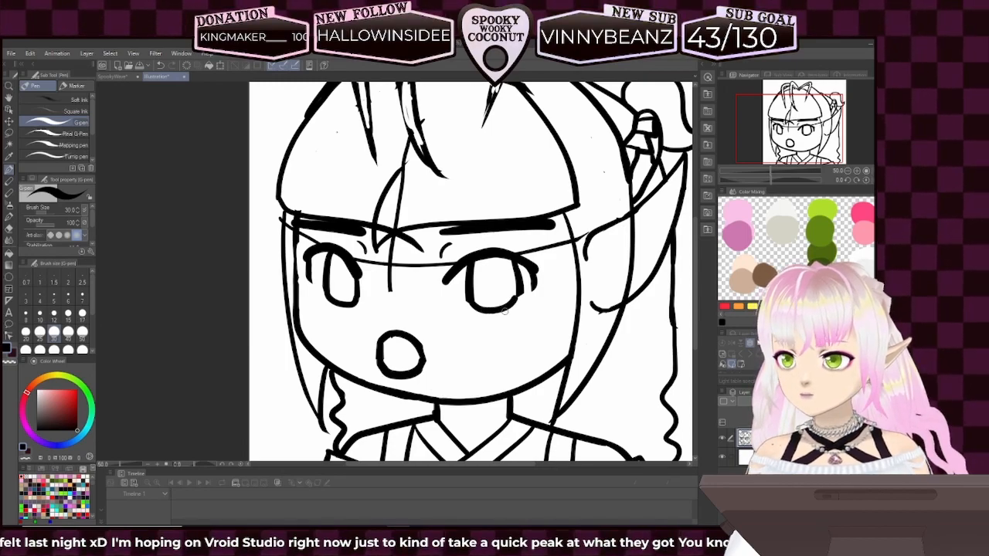
pyautogui.hotkey('ctrl', 'z')
pyautogui.moveTo(469, 298); pyautogui.dragTo(504, 312)
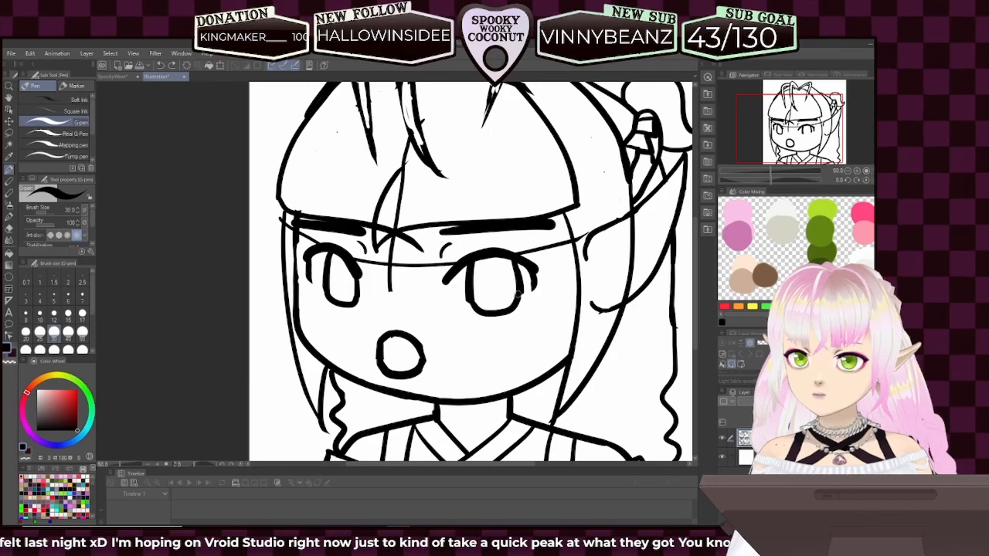
pyautogui.hotkey('ctrl', 'z')
pyautogui.hotkey('ctrl', 'z')
pyautogui.moveTo(480, 311); pyautogui.dragTo(520, 305)
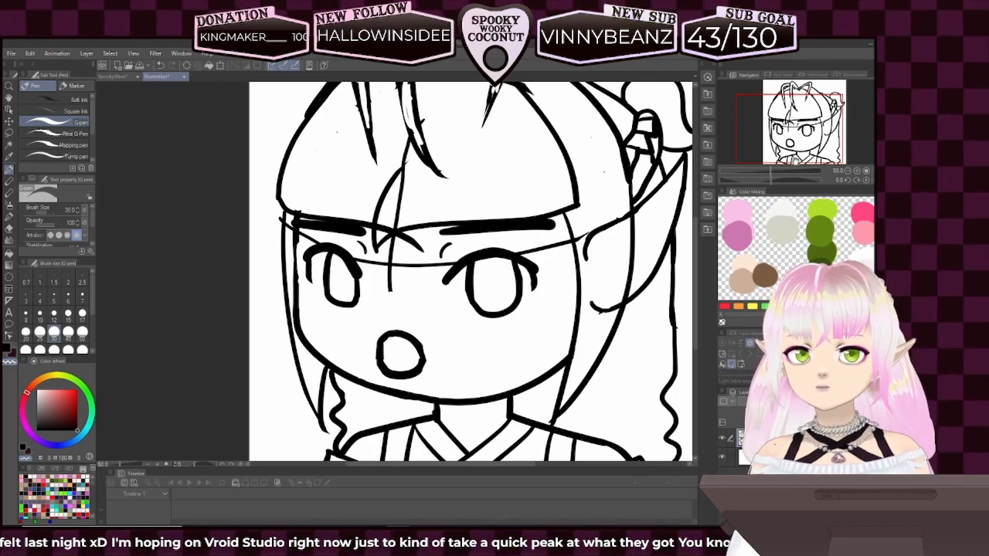
# - Flip the sketch layer horizontally to check the whole drawing mirrored, and flip it back to its original orientation
pyautogui.moveTo(768, 169); pyautogui.dragTo(765, 168)
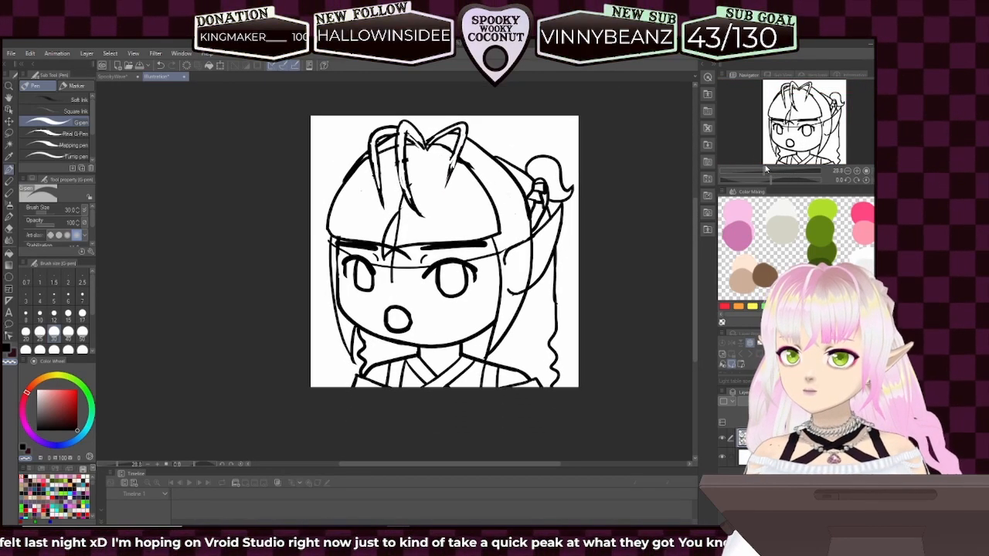
pyautogui.click(30, 53)
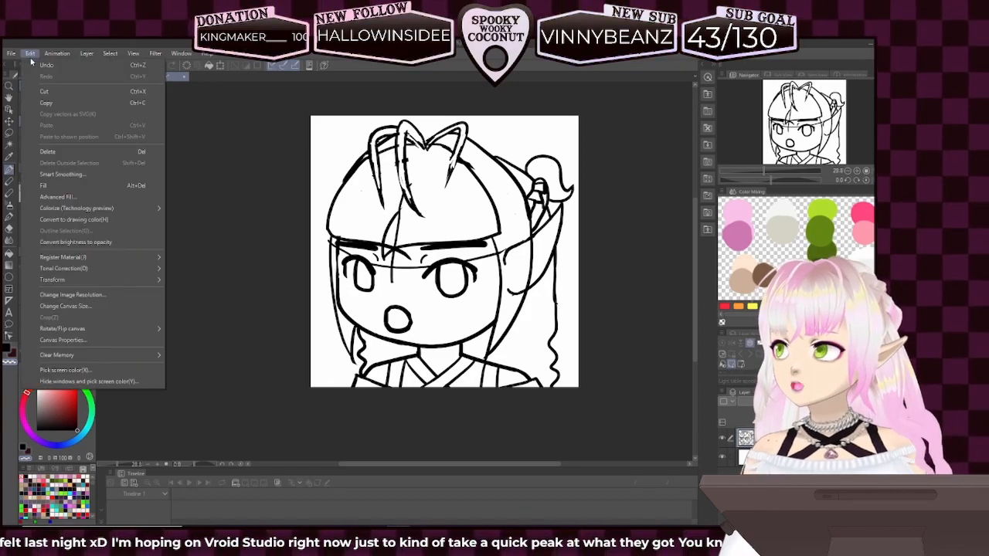
pyautogui.moveTo(126, 279)
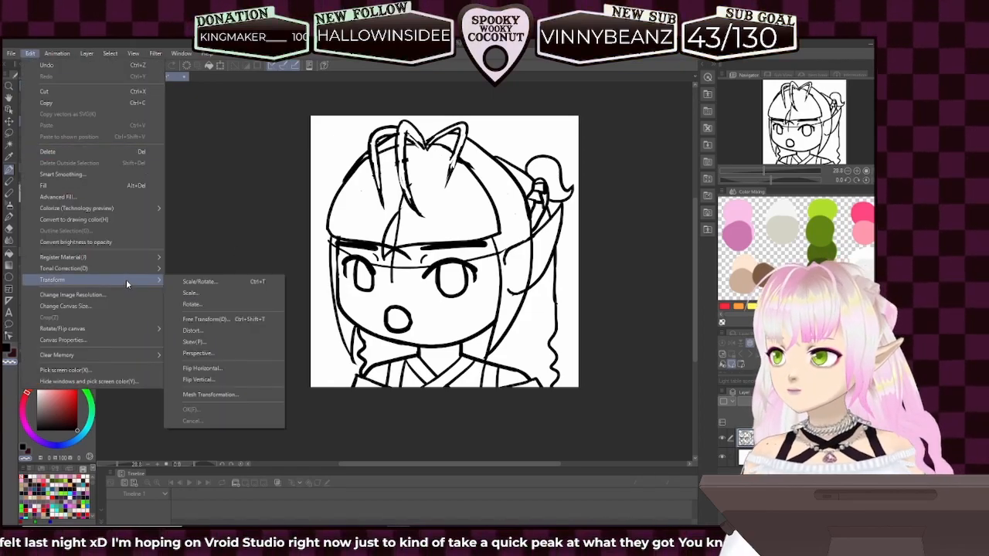
pyautogui.click(216, 368)
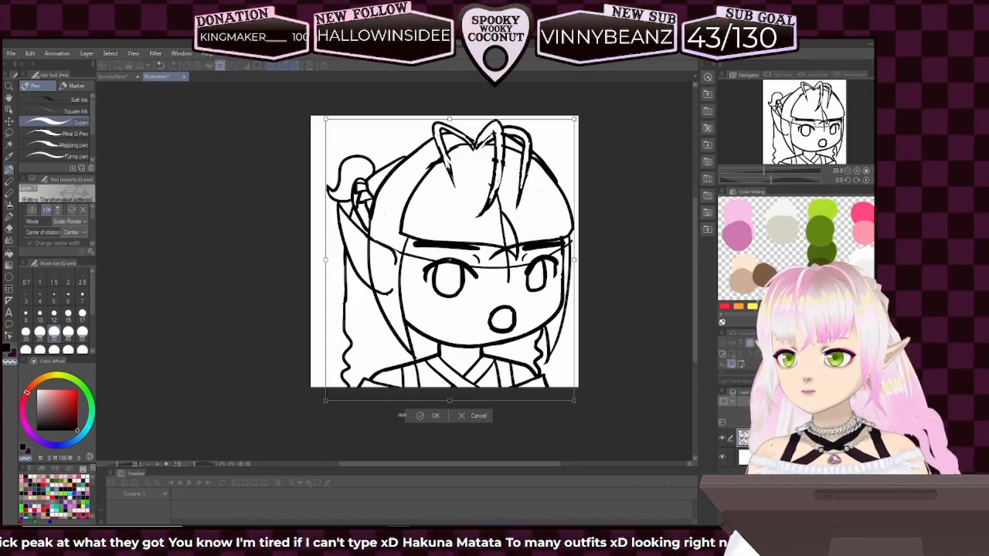
pyautogui.click(431, 416)
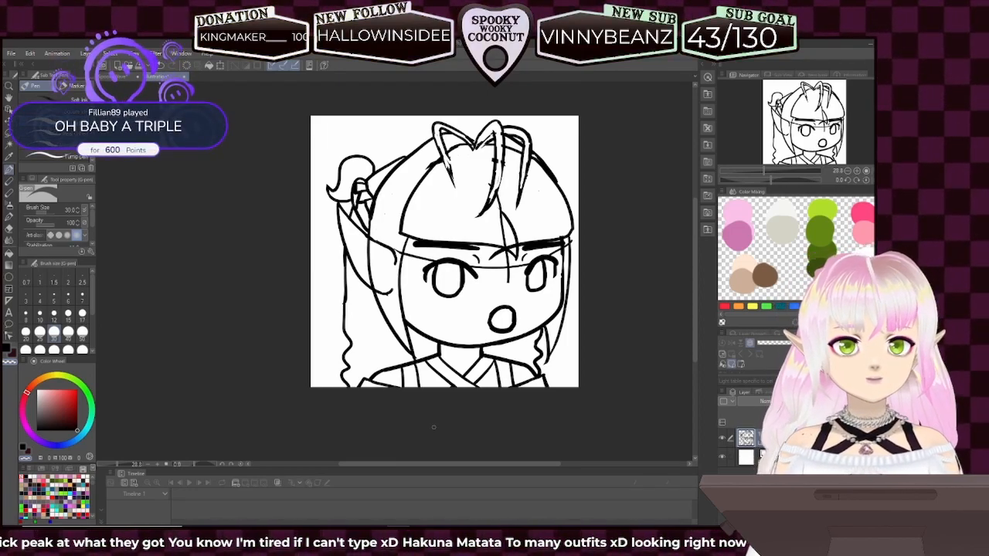
pyautogui.click(29, 53)
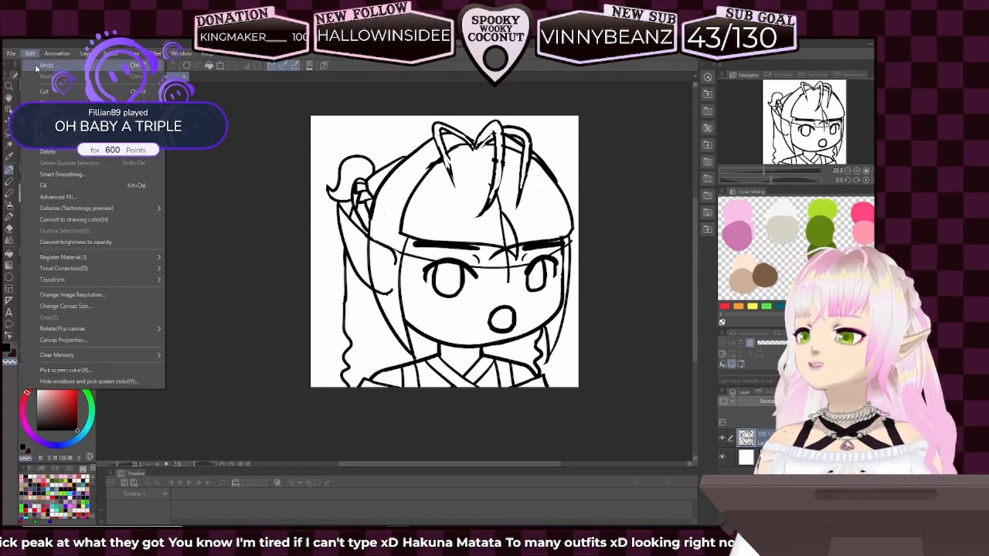
pyautogui.moveTo(115, 281)
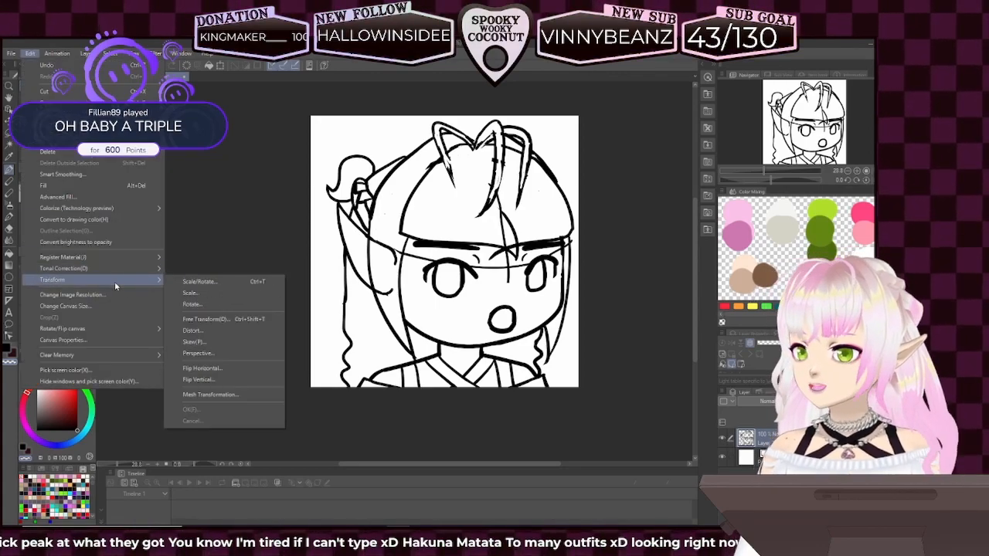
pyautogui.click(199, 363)
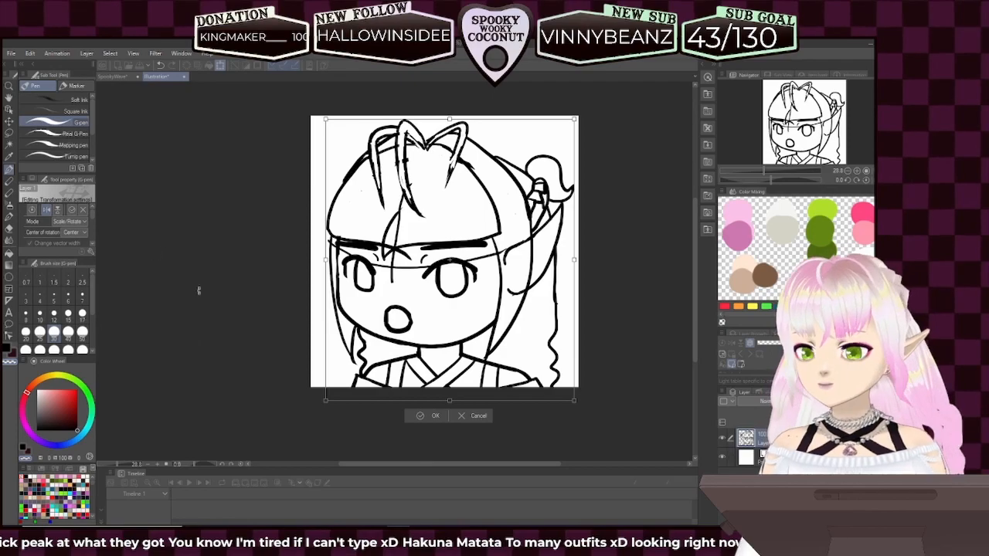
pyautogui.click(429, 417)
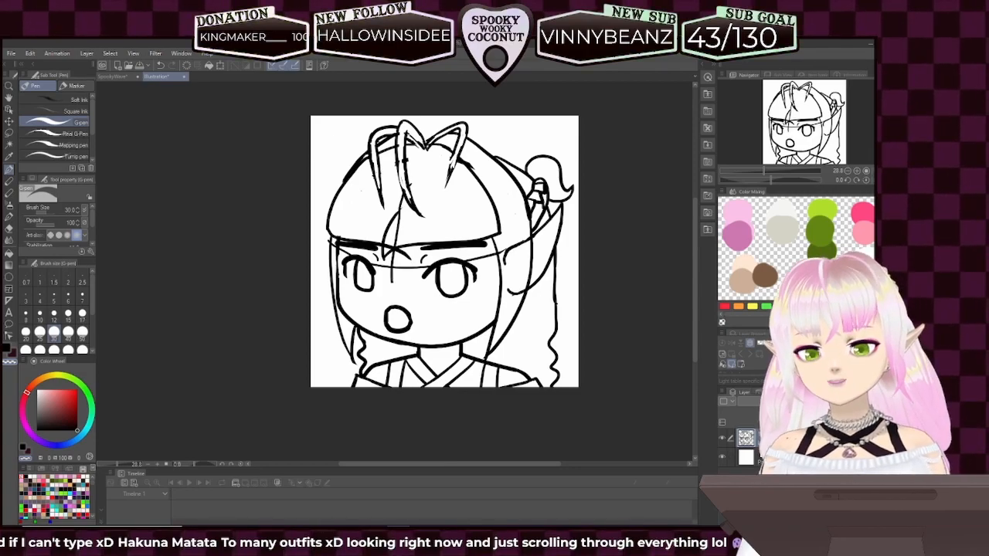
# - Lower the sketch layer's opacity to 50% and add a new layer above it for inking
pyautogui.click(827, 401)
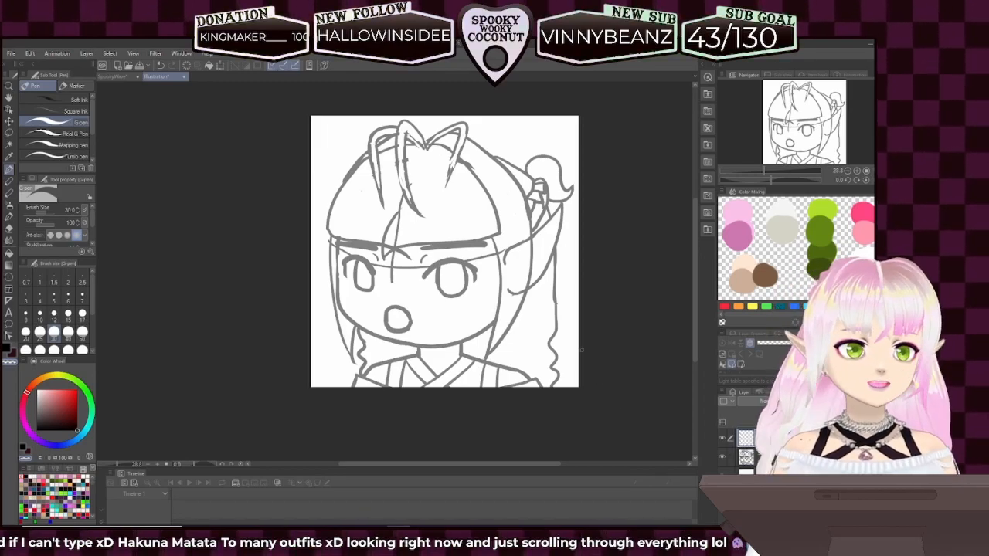
pyautogui.scroll(2, 481, 266)
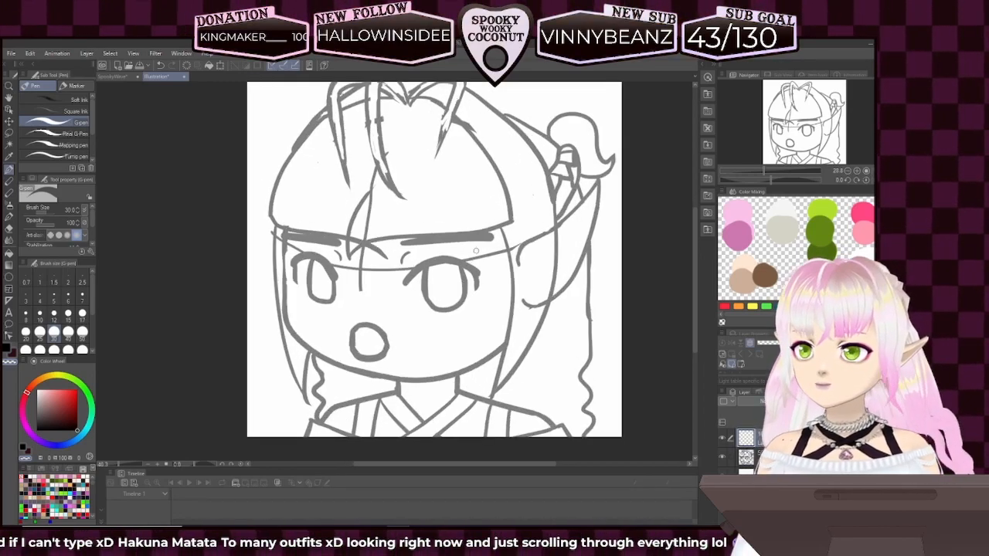
pyautogui.scroll(-3, 600, 281)
pyautogui.scroll(3, 644, 246)
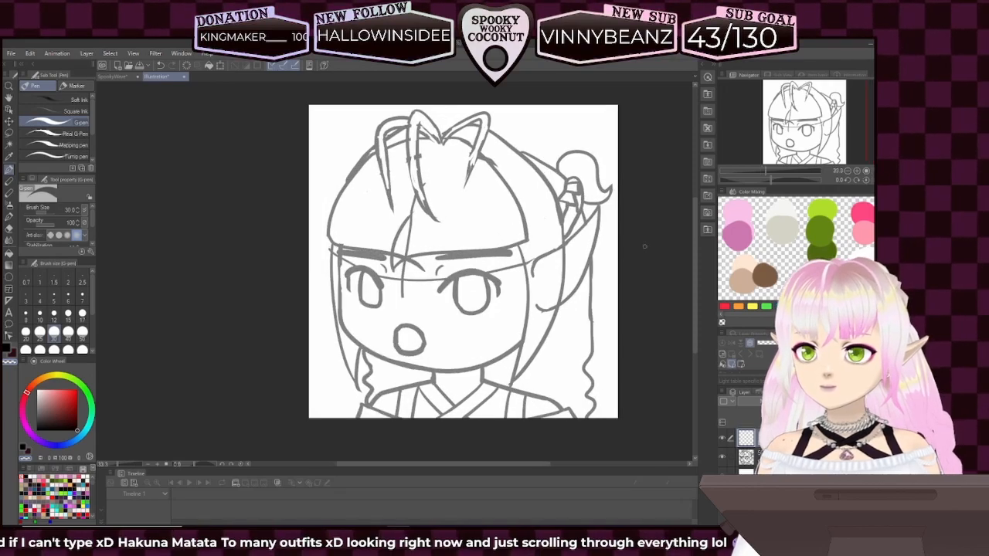
pyautogui.scroll(-1, 641, 253)
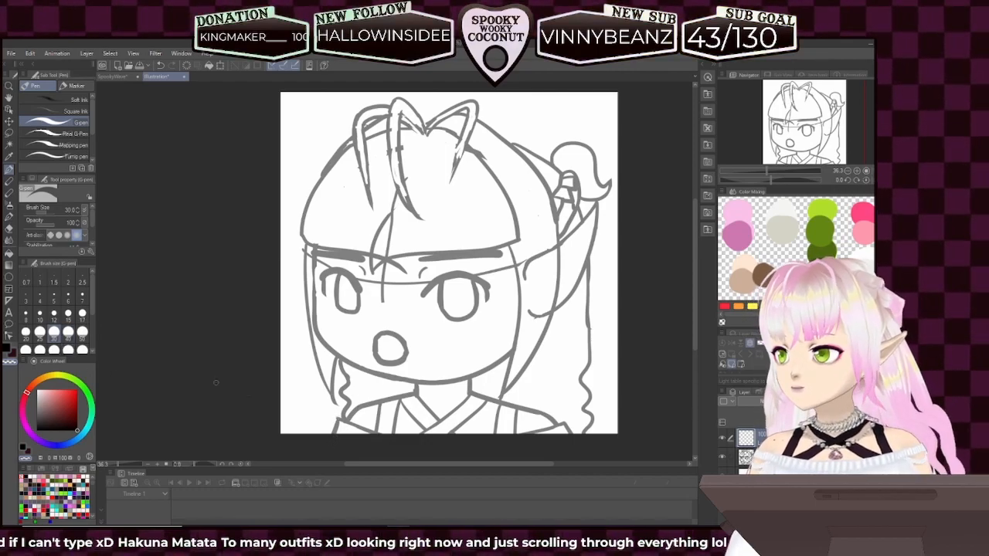
# - Ink the outlines of both sleeve bands at the canvas's lower edge with brush size 20, following the sketch
pyautogui.click(26, 331)
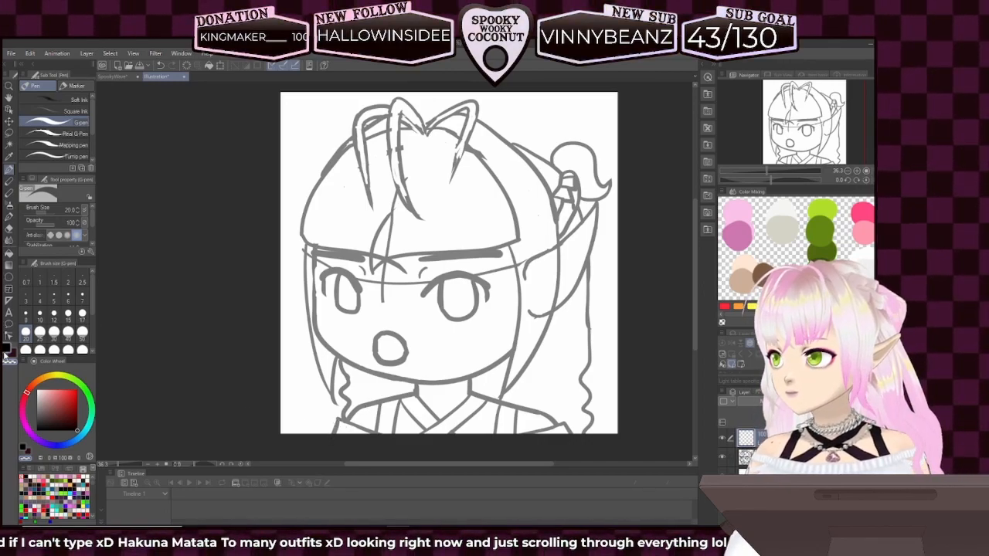
pyautogui.moveTo(340, 420); pyautogui.dragTo(333, 433)
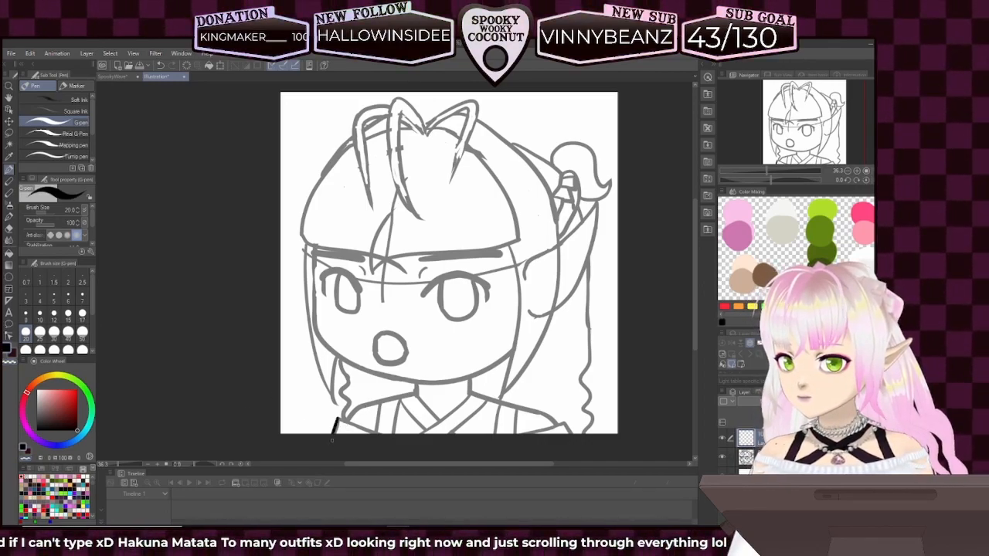
pyautogui.hotkey('ctrl', 'z')
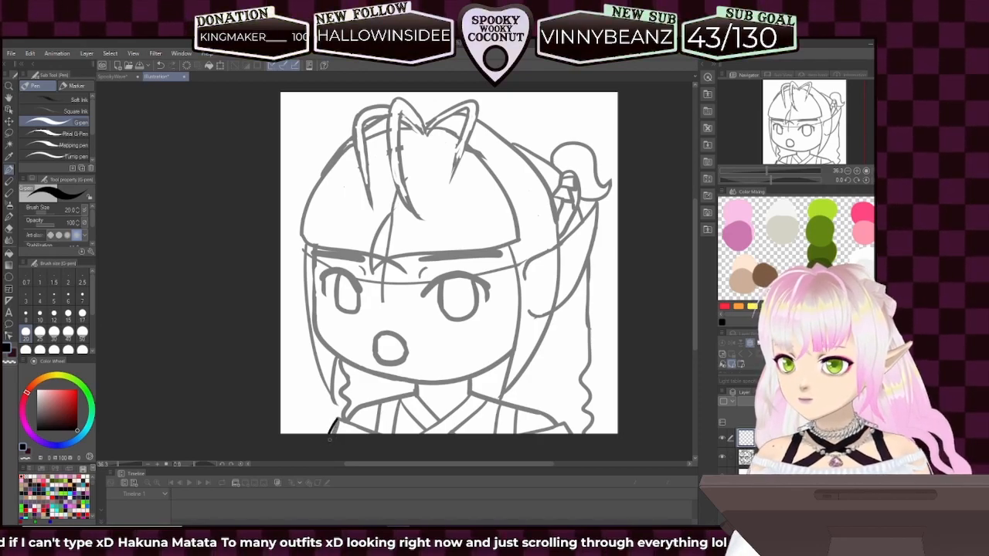
pyautogui.moveTo(339, 417); pyautogui.dragTo(332, 434)
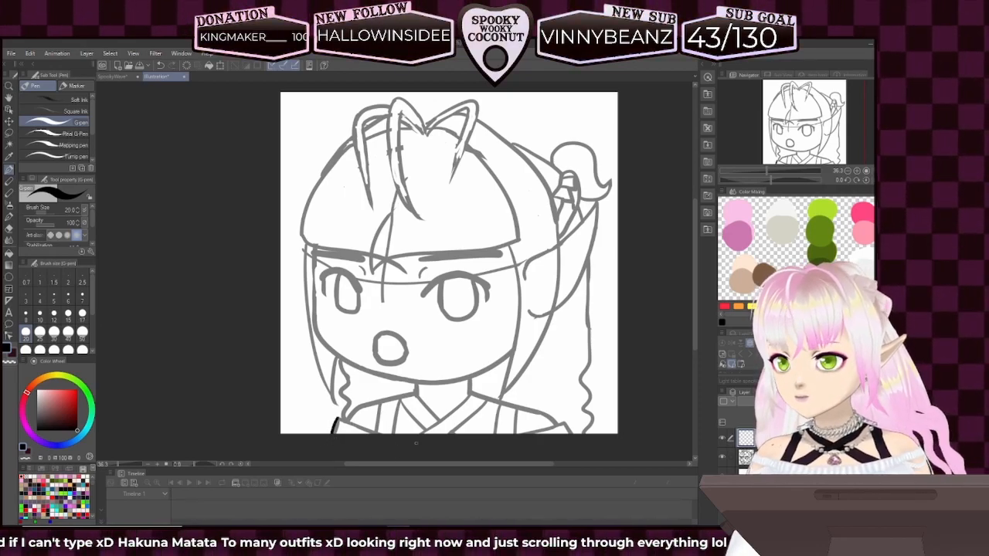
pyautogui.moveTo(337, 419); pyautogui.dragTo(390, 434)
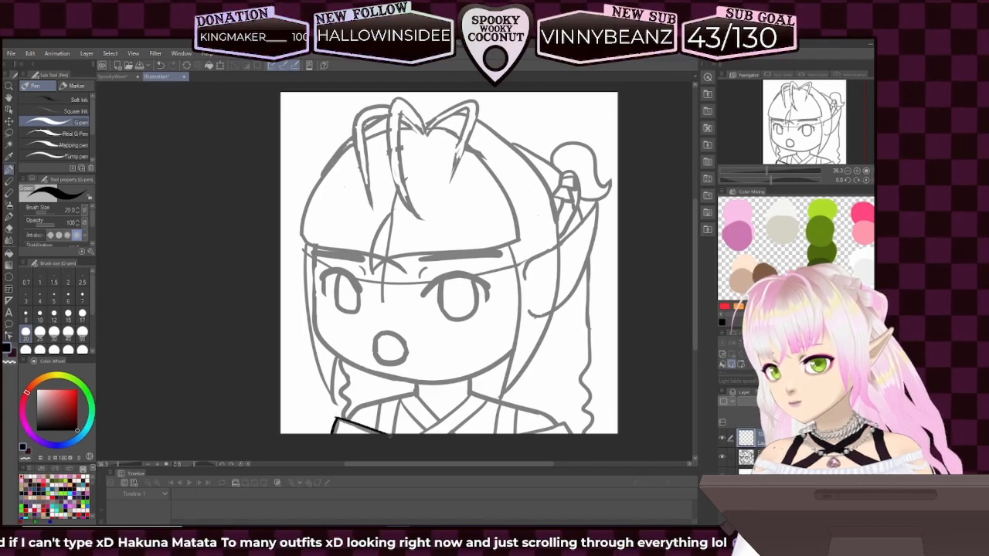
pyautogui.hotkey('ctrl', 'y')
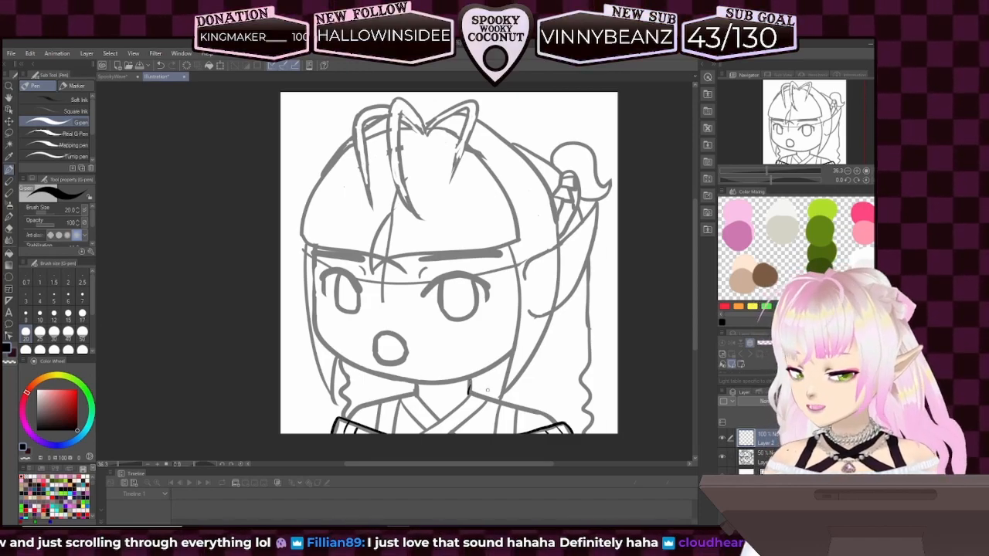
# - Ink both sides of the neck and the sloping shoulder lines down to the sleeves, cleaning up stray ends
pyautogui.moveTo(468, 380); pyautogui.dragTo(469, 394)
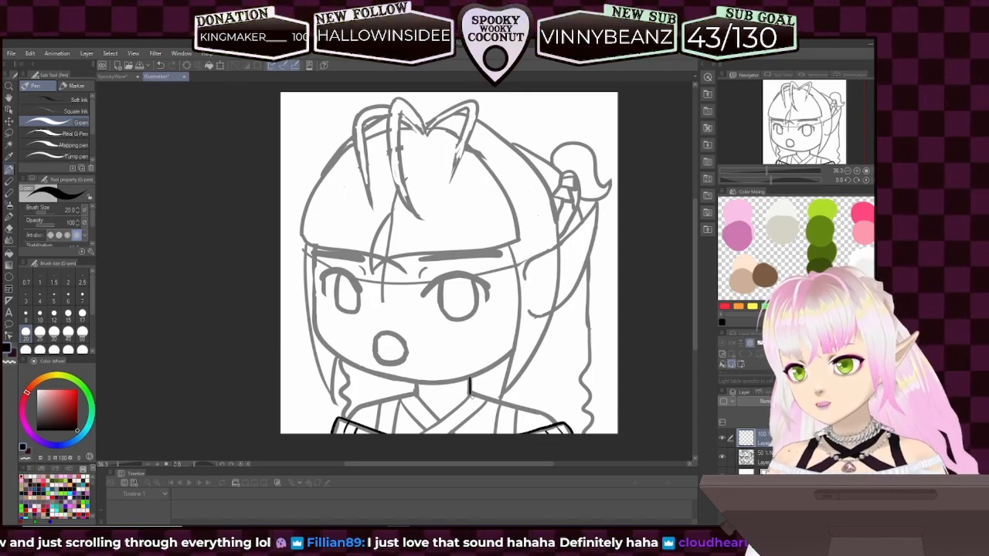
pyautogui.hotkey('ctrl', 'z')
pyautogui.moveTo(470, 392); pyautogui.dragTo(550, 421)
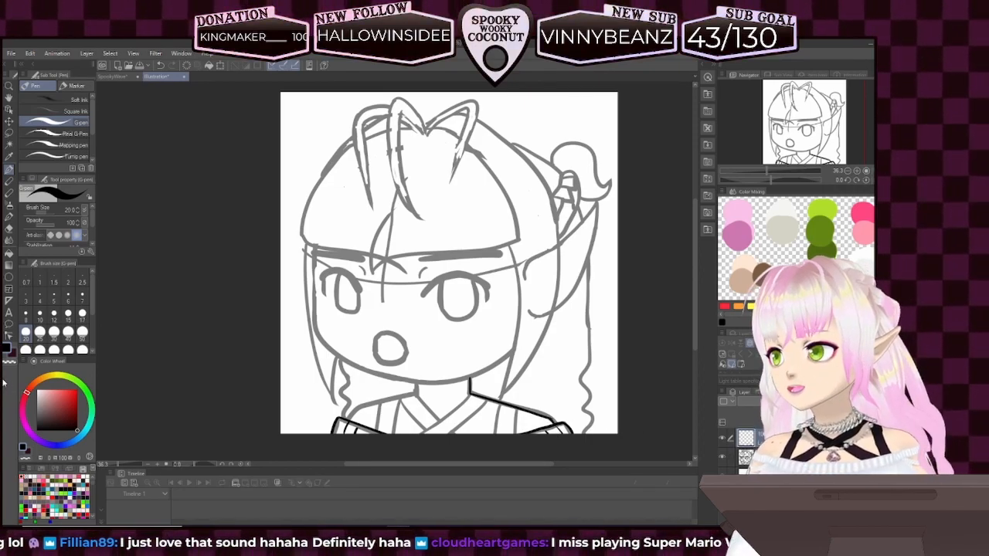
pyautogui.press('c')
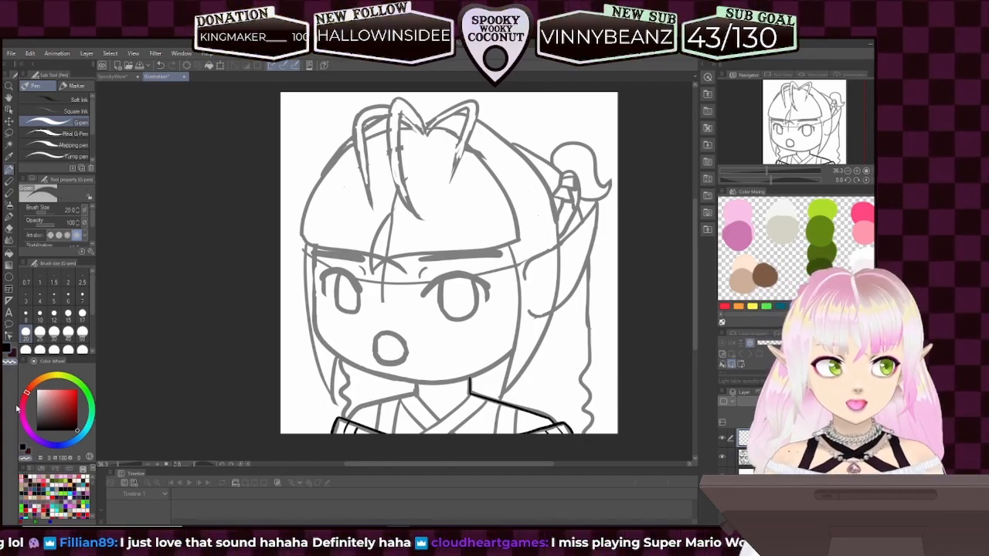
pyautogui.press('c')
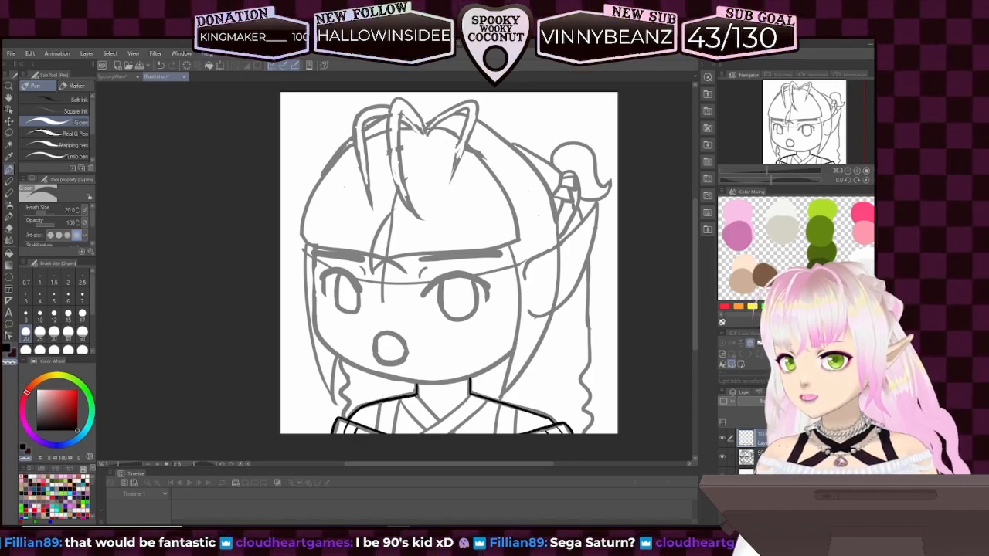
# - Ink the two near-vertical strap lines on the right-hand shoulder and trim their ends at the shoulder line
pyautogui.press('x')
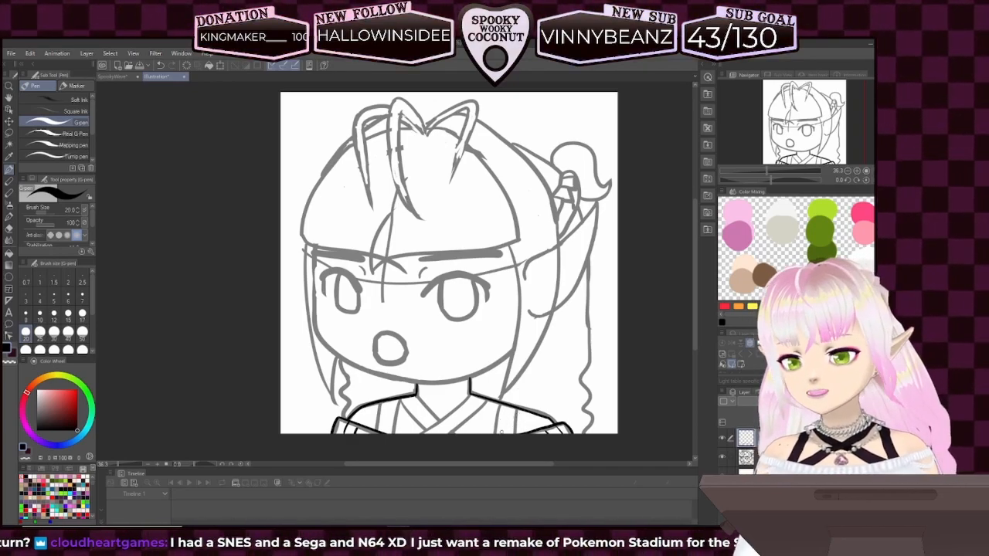
pyautogui.moveTo(517, 407); pyautogui.dragTo(519, 434)
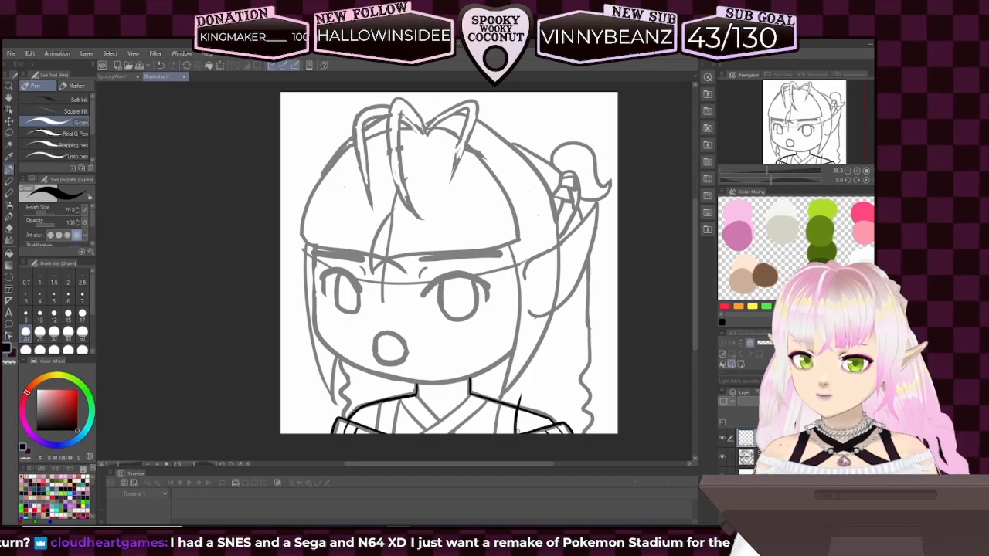
pyautogui.moveTo(516, 400)
pyautogui.mouseDown()
pyautogui.moveTo(515, 432)
pyautogui.moveTo(518, 397)
pyautogui.mouseUp()
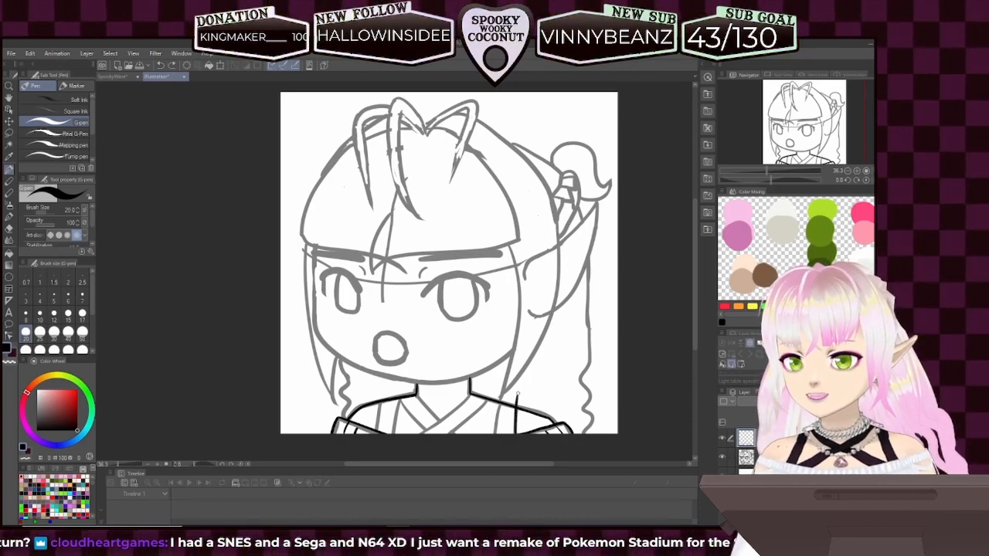
pyautogui.hotkey('ctrl', 'z')
pyautogui.moveTo(496, 404); pyautogui.dragTo(494, 437)
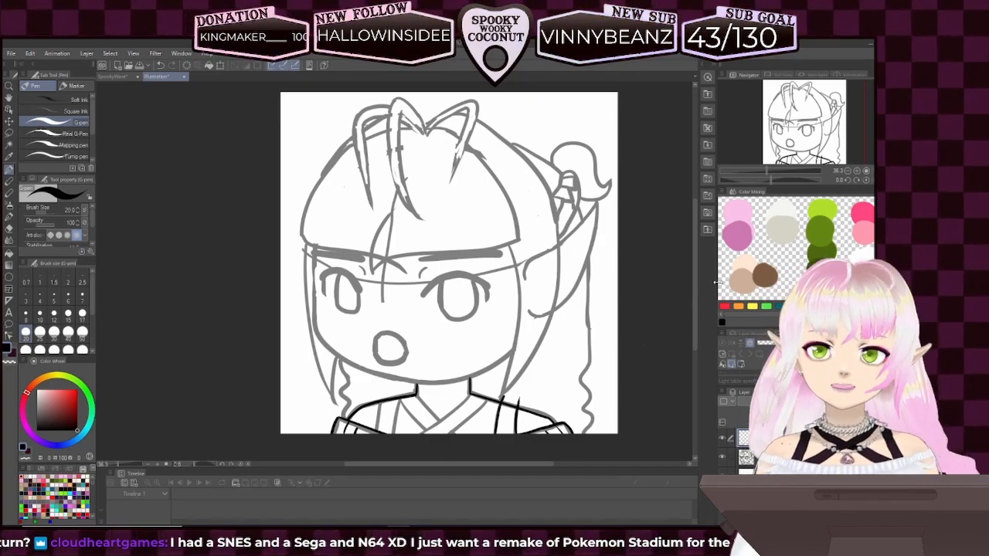
pyautogui.moveTo(767, 171); pyautogui.dragTo(803, 161)
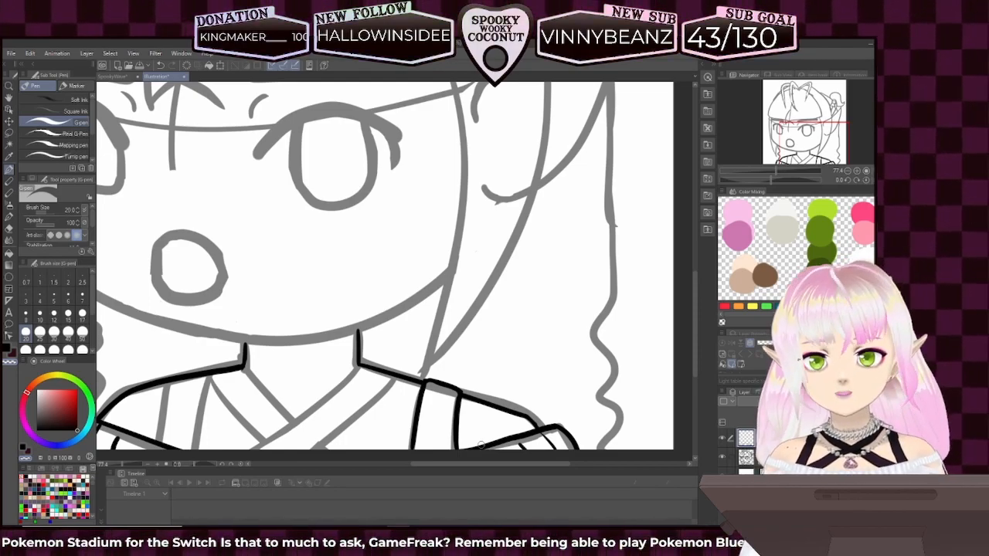
# - Ink the outer near-vertical strap line on the left-hand shoulder, redoing the stroke until it follows the sketch
pyautogui.moveTo(813, 143); pyautogui.dragTo(790, 148)
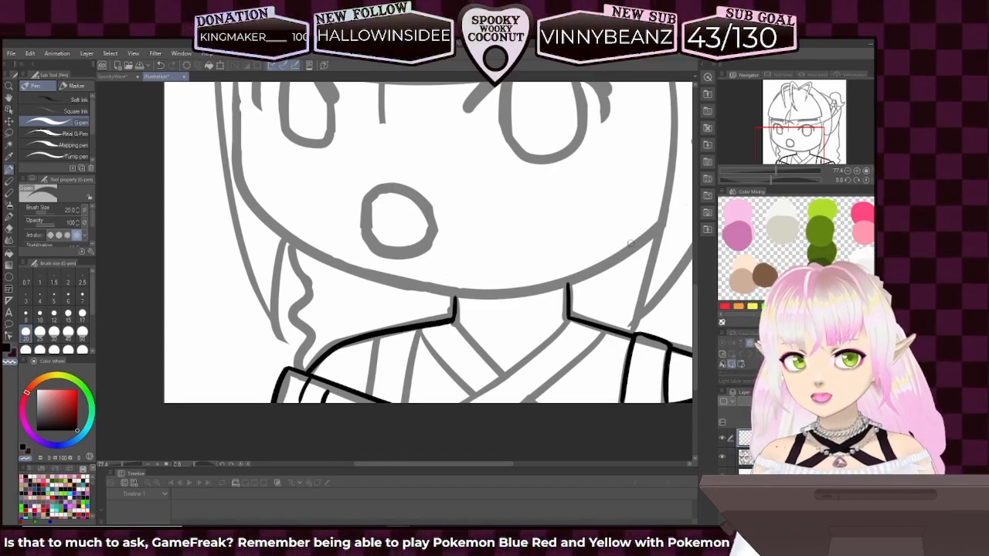
pyautogui.scroll(-2, 244, 382)
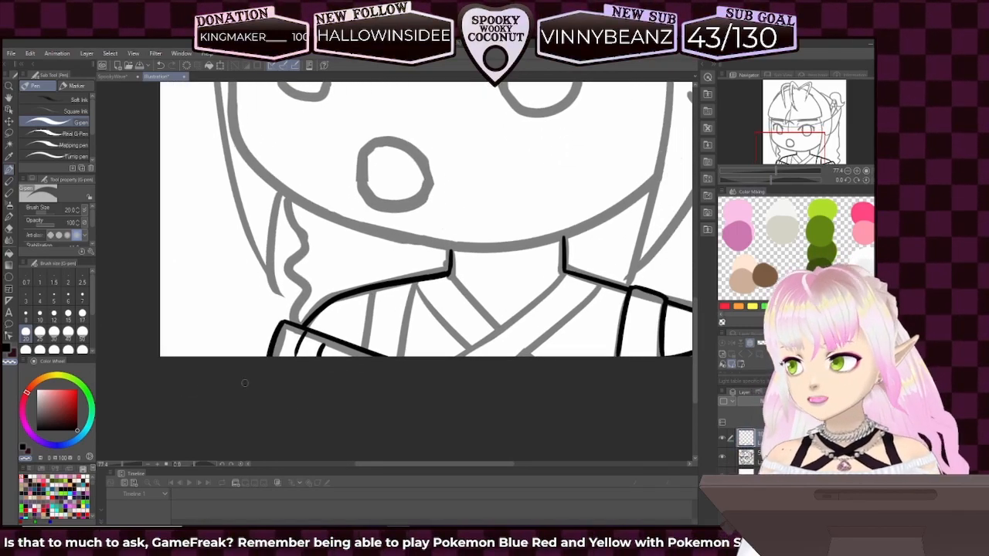
pyautogui.click(10, 350)
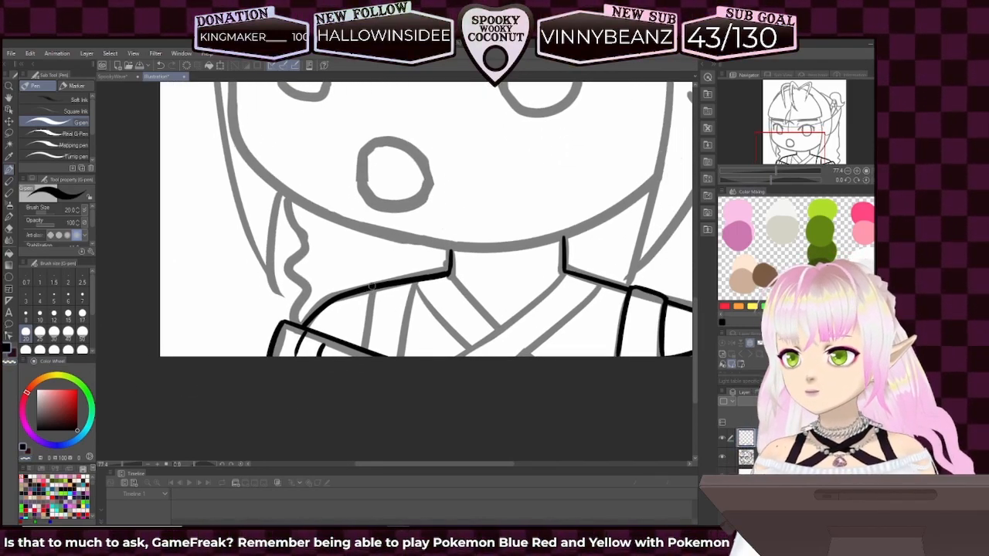
pyautogui.moveTo(376, 286); pyautogui.dragTo(367, 337)
pyautogui.hotkey('ctrl', 'z')
pyautogui.moveTo(377, 283); pyautogui.dragTo(363, 352)
pyautogui.hotkey('ctrl', 'z')
pyautogui.moveTo(378, 272)
pyautogui.mouseDown()
pyautogui.moveTo(363, 352)
pyautogui.moveTo(383, 272)
pyautogui.mouseUp()
pyautogui.hotkey('ctrl', 'z')
pyautogui.hotkey('ctrl', 'z')
# - Ink the inner strap line on the left-hand shoulder and erase the ends of both lines sticking out above the shoulder
pyautogui.moveTo(402, 358); pyautogui.dragTo(431, 280)
pyautogui.hotkey('ctrl', 'z')
pyautogui.moveTo(400, 357); pyautogui.dragTo(435, 255)
pyautogui.hotkey('ctrl', 'z')
pyautogui.moveTo(401, 357)
pyautogui.mouseDown()
pyautogui.moveTo(433, 257)
pyautogui.moveTo(398, 356)
pyautogui.mouseUp()
pyautogui.hotkey('ctrl', 'z')
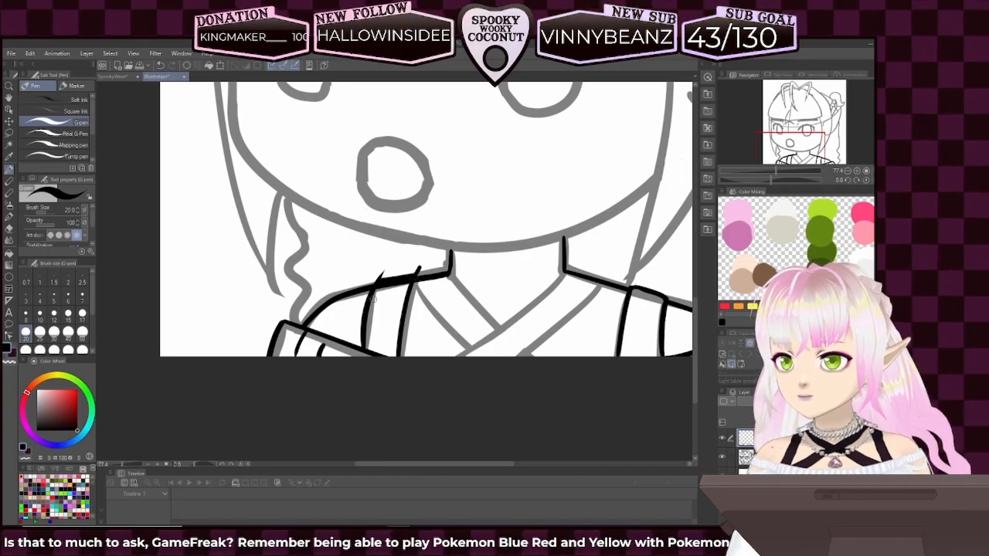
pyautogui.click(10, 364)
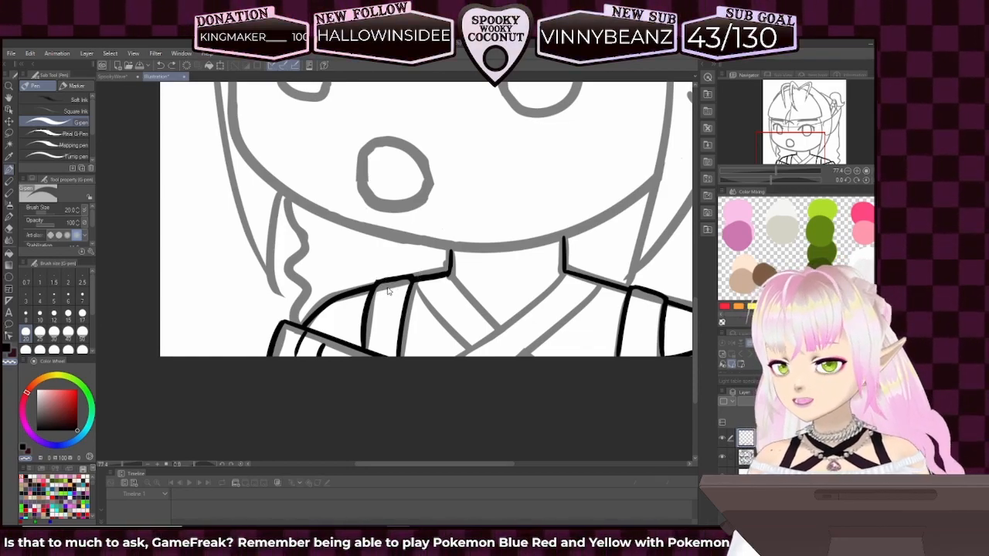
# - Ink the two parallel diagonal edges of the collar band running from the right-hand neck base down to the canvas bottom
pyautogui.moveTo(629, 290); pyautogui.dragTo(533, 265)
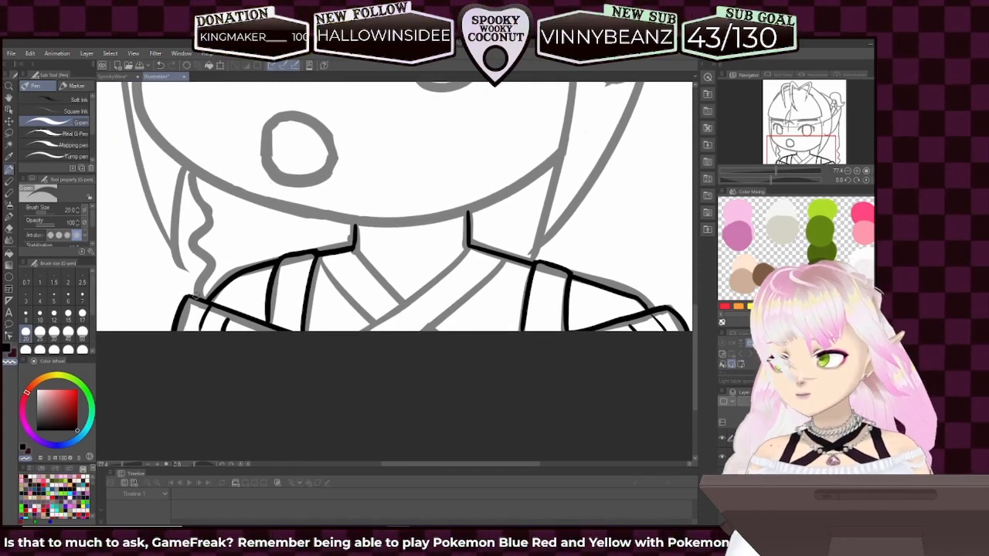
pyautogui.click(7, 349)
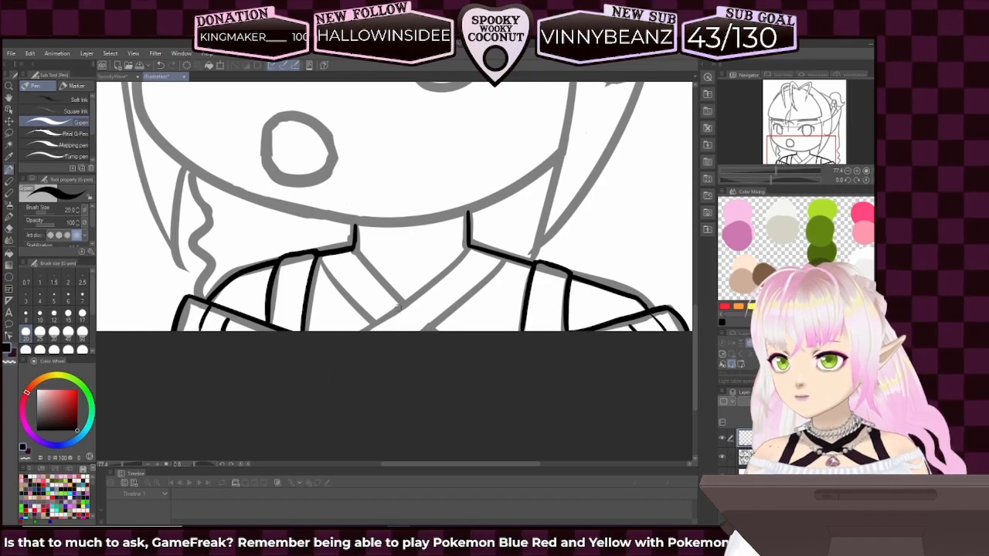
pyautogui.moveTo(470, 244); pyautogui.dragTo(371, 319)
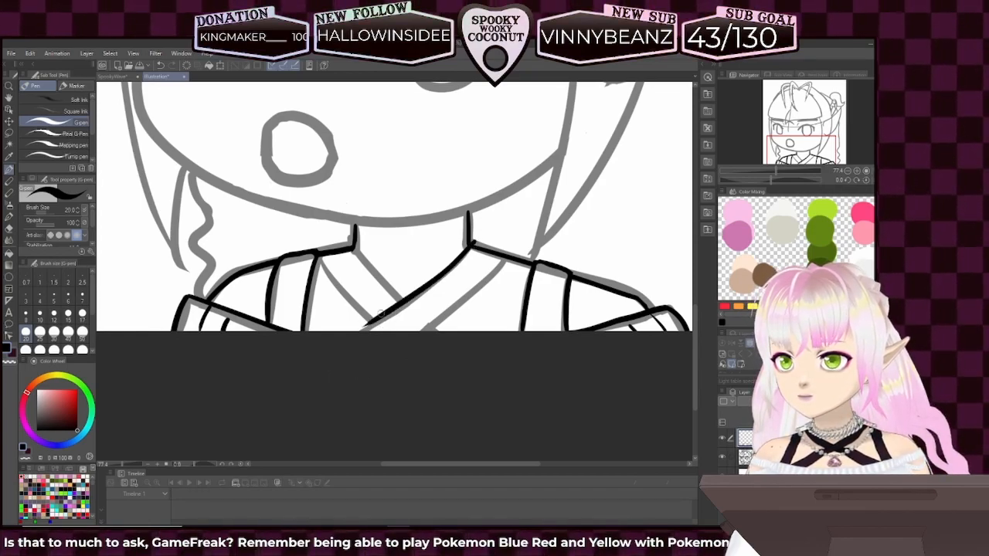
pyautogui.hotkey('ctrl', 'z')
pyautogui.moveTo(470, 245); pyautogui.dragTo(365, 329)
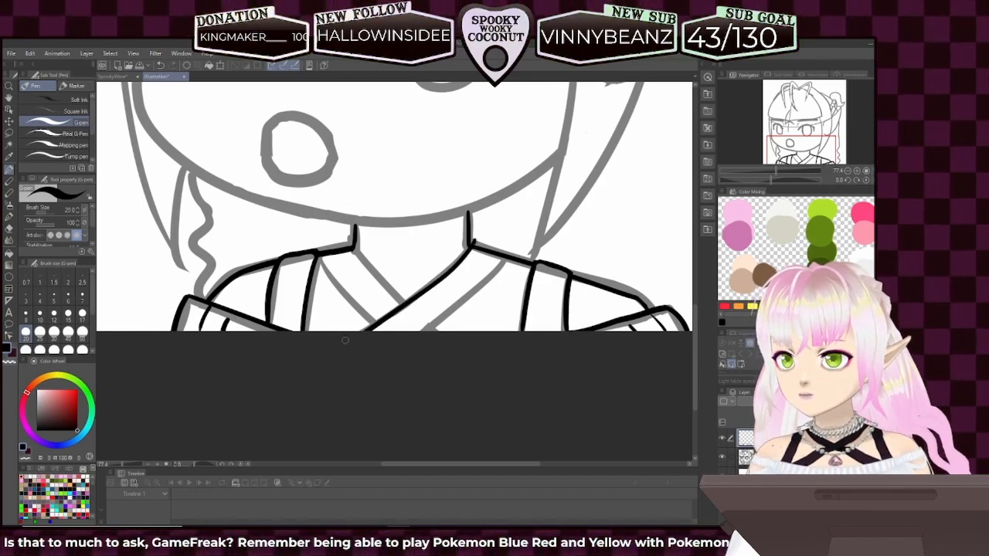
pyautogui.moveTo(510, 253); pyautogui.dragTo(417, 330)
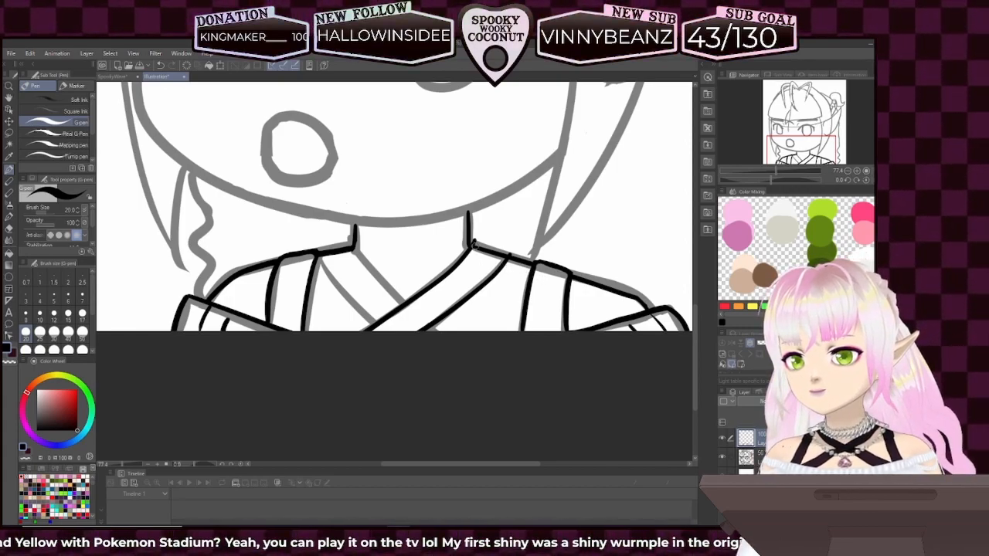
# - Clean up the corners where the right-hand collar band meets the neck base and shoulder line
pyautogui.moveTo(472, 244); pyautogui.dragTo(501, 252)
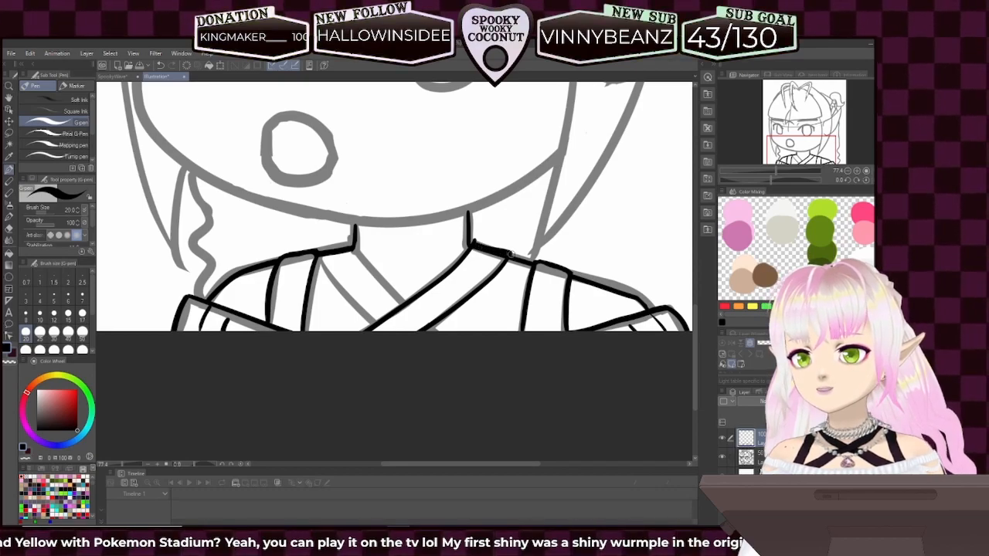
pyautogui.hotkey('ctrl', 'z')
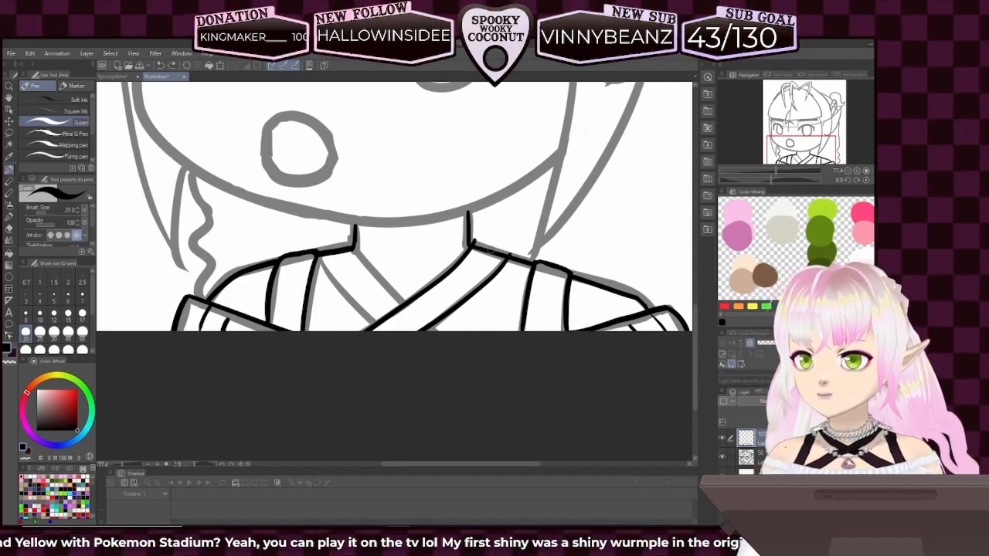
pyautogui.moveTo(471, 242); pyautogui.dragTo(502, 253)
pyautogui.hotkey('ctrl', 'z')
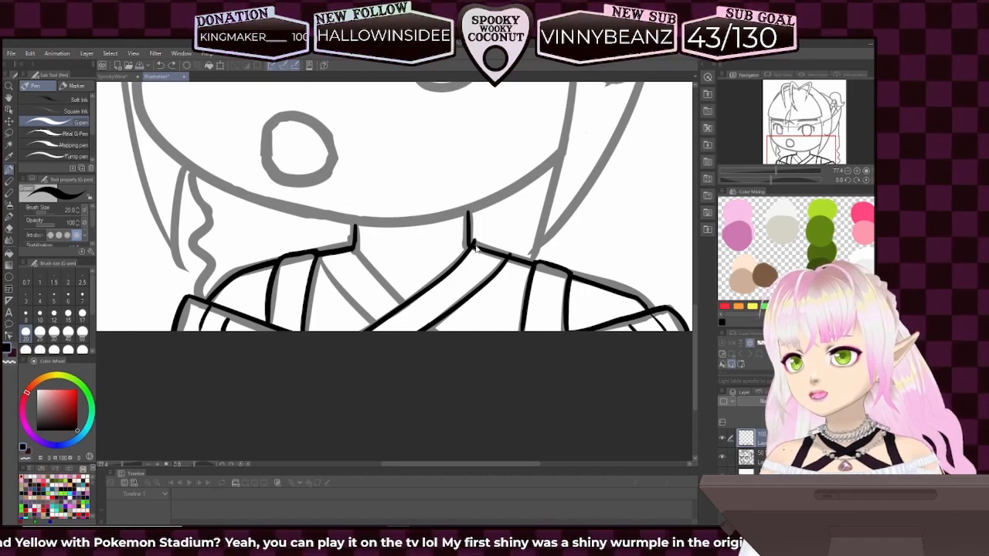
pyautogui.moveTo(497, 252); pyautogui.dragTo(516, 261)
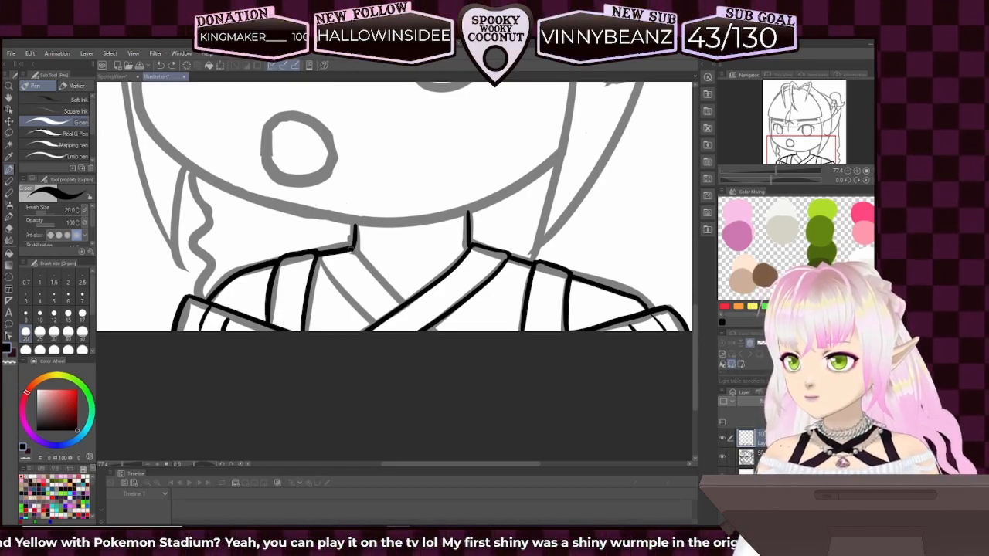
# - Ink the two diagonal edges of the left-hand collar band up to the crossing band and tidy the shoulder line between them
pyautogui.moveTo(353, 247); pyautogui.dragTo(403, 303)
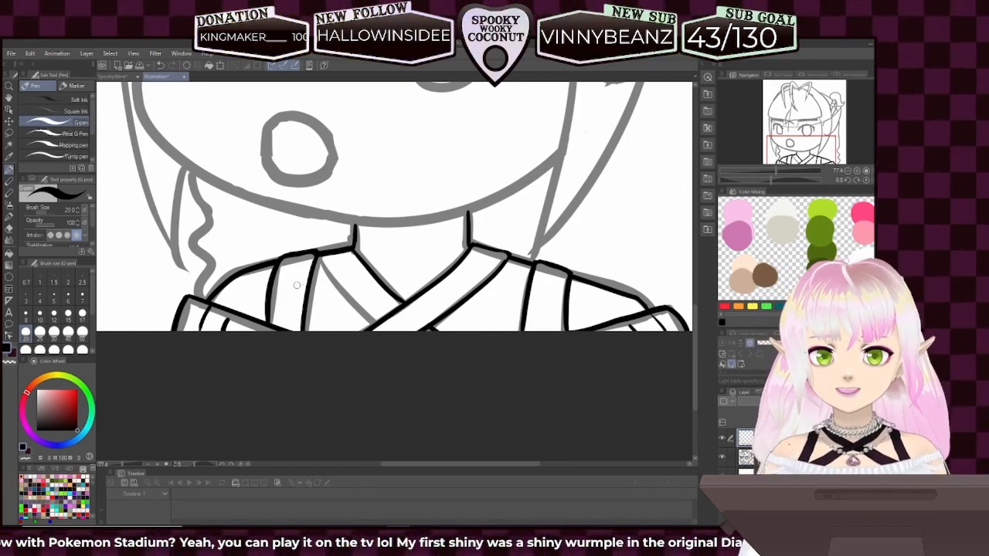
pyautogui.moveTo(315, 258); pyautogui.dragTo(363, 312)
pyautogui.hotkey('ctrl', 'z')
pyautogui.moveTo(314, 255); pyautogui.dragTo(369, 326)
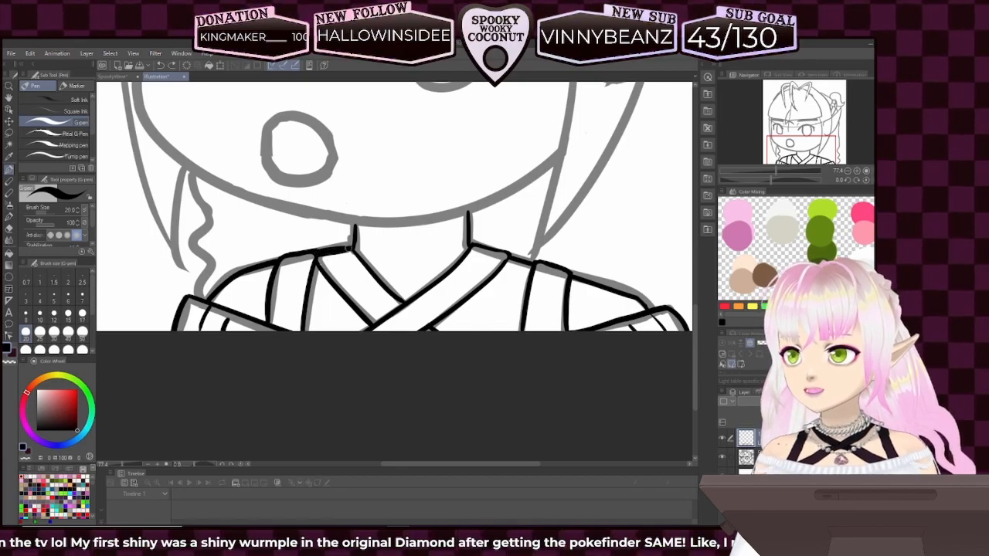
pyautogui.moveTo(320, 251); pyautogui.dragTo(352, 246)
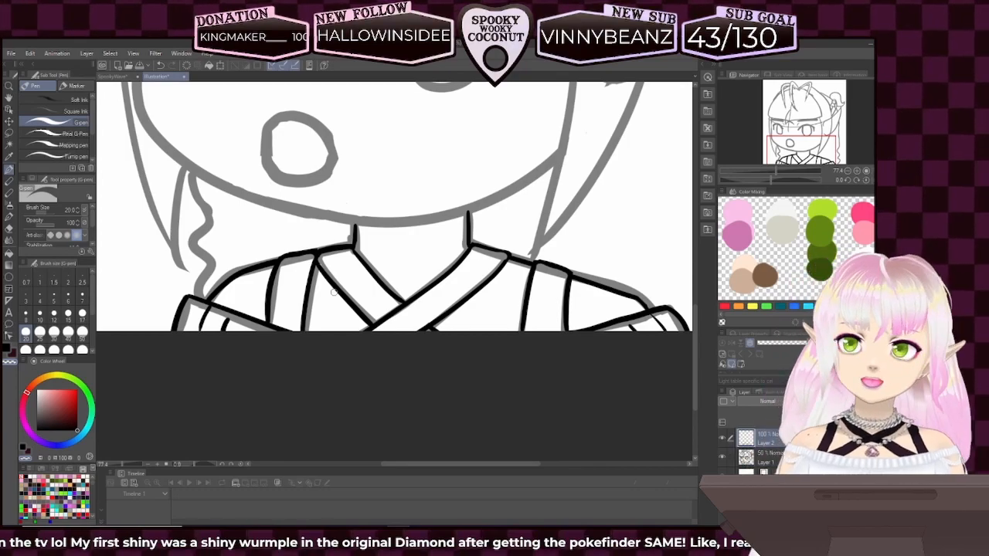
# - Try to ink the left-hand side of the face in black from the temple down to the cheek
pyautogui.moveTo(801, 158)
pyautogui.mouseDown()
pyautogui.moveTo(793, 151)
pyautogui.moveTo(769, 167)
pyautogui.mouseUp()
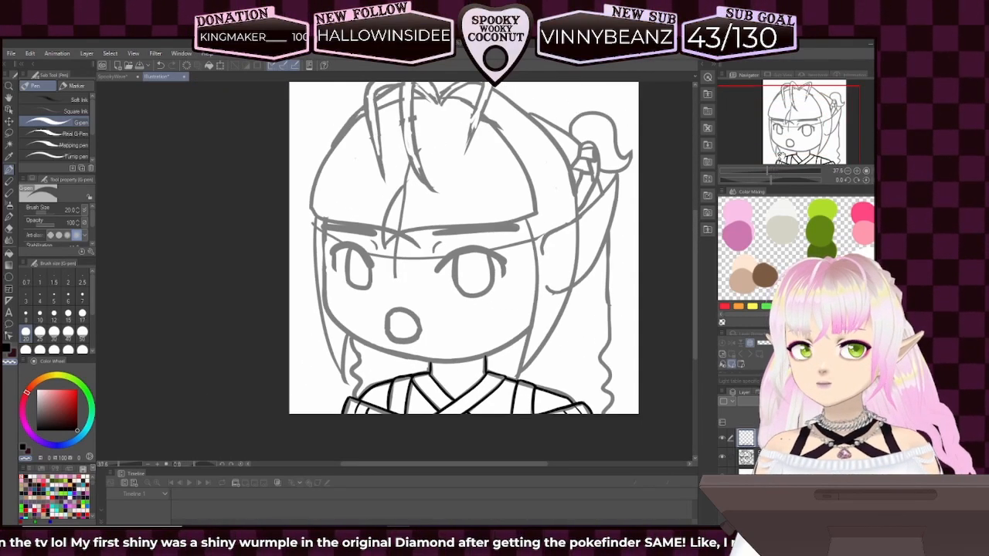
pyautogui.moveTo(777, 168); pyautogui.dragTo(774, 140)
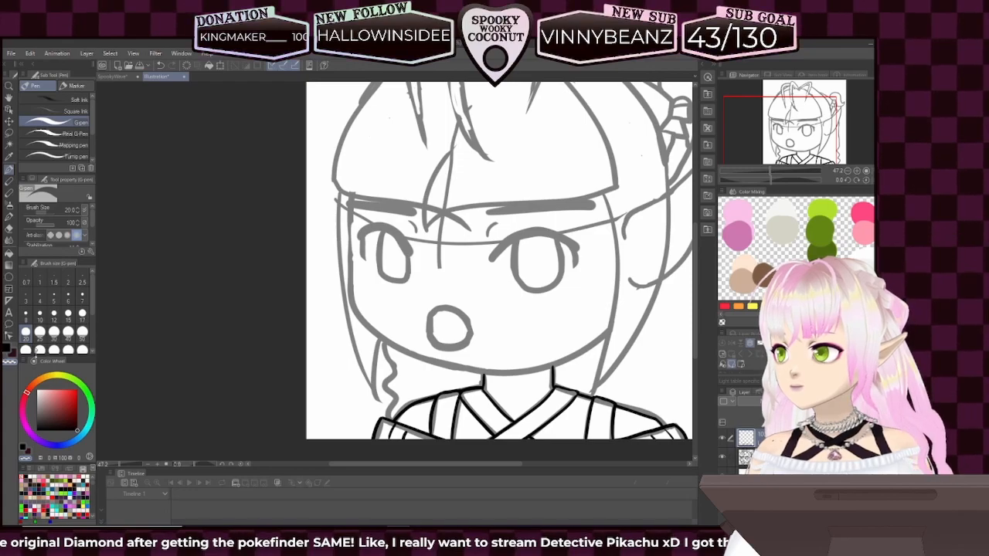
pyautogui.click(7, 348)
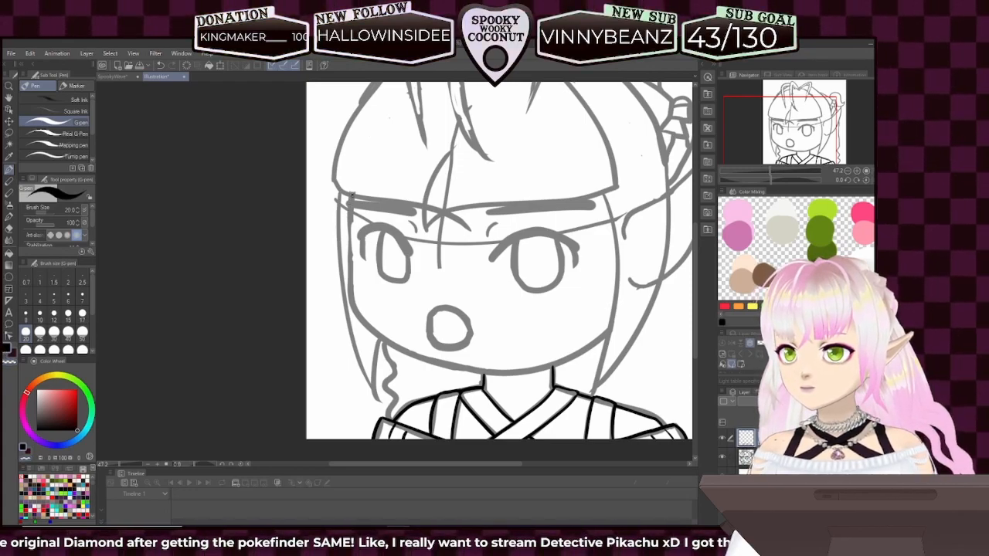
pyautogui.moveTo(347, 193); pyautogui.dragTo(349, 307)
pyautogui.hotkey('ctrl', 'z')
pyautogui.moveTo(353, 194); pyautogui.dragTo(357, 306)
pyautogui.hotkey('ctrl', 'z')
pyautogui.moveTo(347, 195); pyautogui.dragTo(354, 329)
pyautogui.hotkey('ctrl', 'z')
pyautogui.moveTo(349, 194)
pyautogui.mouseDown()
pyautogui.moveTo(359, 318)
pyautogui.moveTo(352, 198)
pyautogui.moveTo(347, 288)
pyautogui.mouseUp()
pyautogui.hotkey('ctrl', 'z')
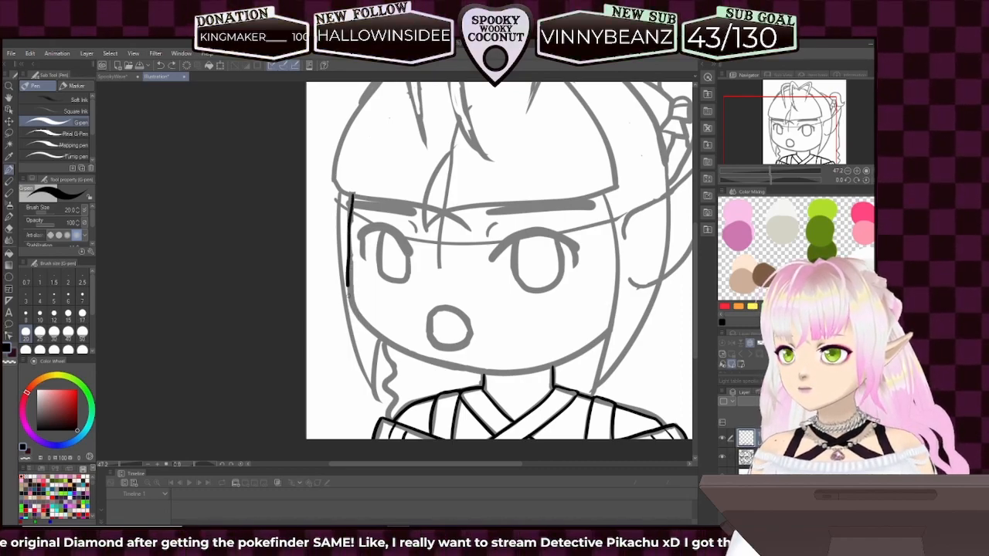
pyautogui.hotkey('ctrl', 'z')
pyautogui.moveTo(351, 195)
pyautogui.mouseDown()
pyautogui.moveTo(350, 288)
pyautogui.moveTo(365, 336)
pyautogui.mouseUp()
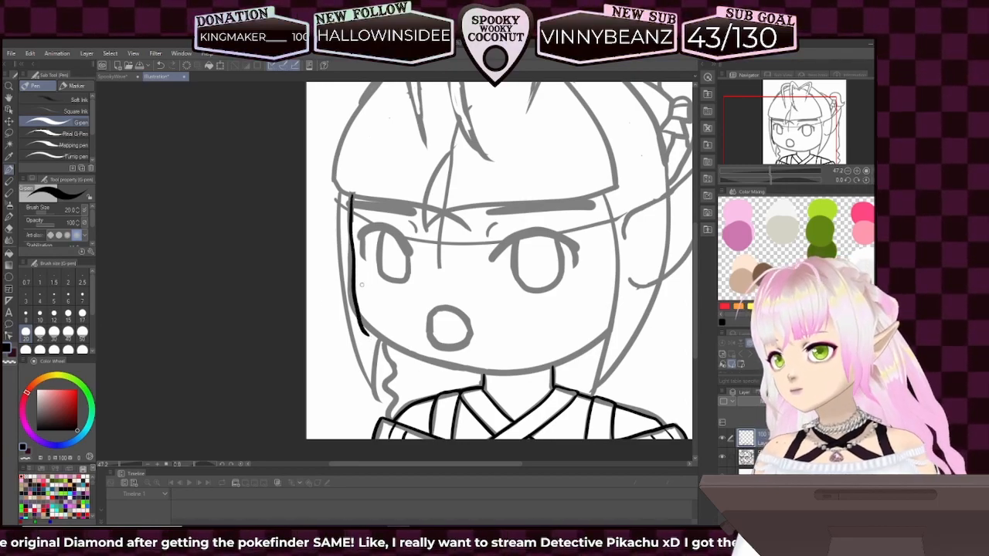
pyautogui.hotkey('ctrl', 'z')
pyautogui.moveTo(352, 195); pyautogui.dragTo(343, 321)
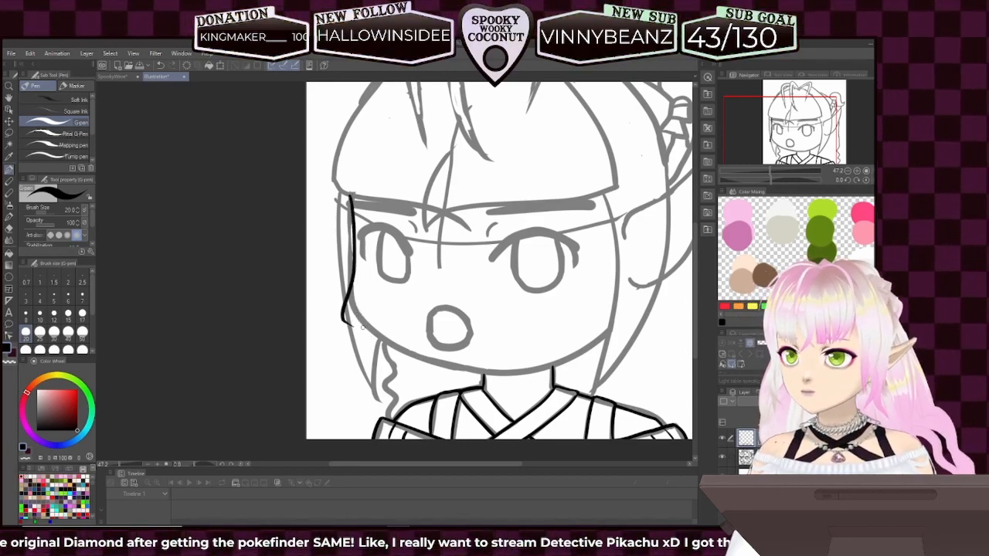
pyautogui.hotkey('ctrl', 'z')
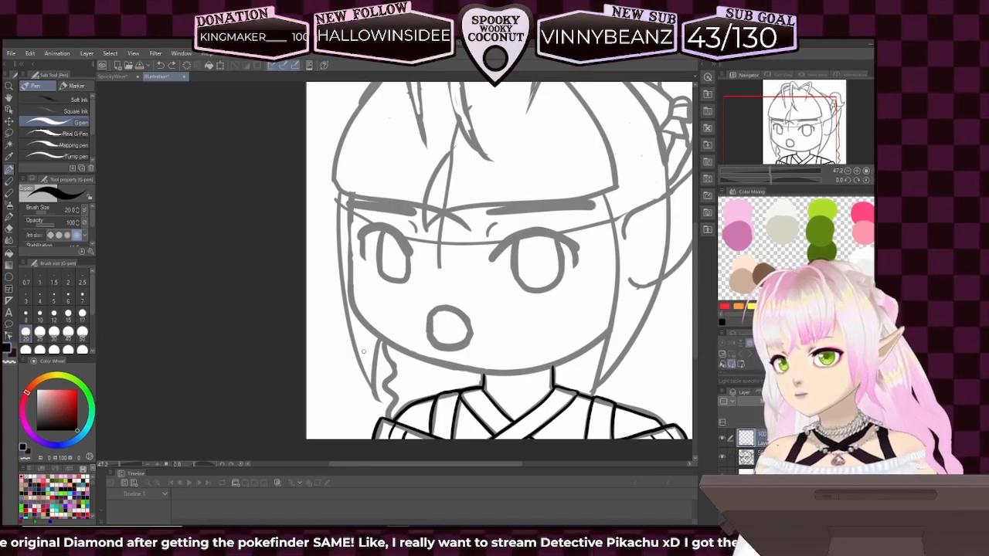
# - Ink the left half of the jaw from chin to cheek and join it to the left-hand face line rising to the temple
pyautogui.moveTo(339, 334); pyautogui.dragTo(506, 383)
pyautogui.hotkey('ctrl', 'z')
pyautogui.moveTo(348, 330); pyautogui.dragTo(529, 380)
pyautogui.hotkey('ctrl', 'z')
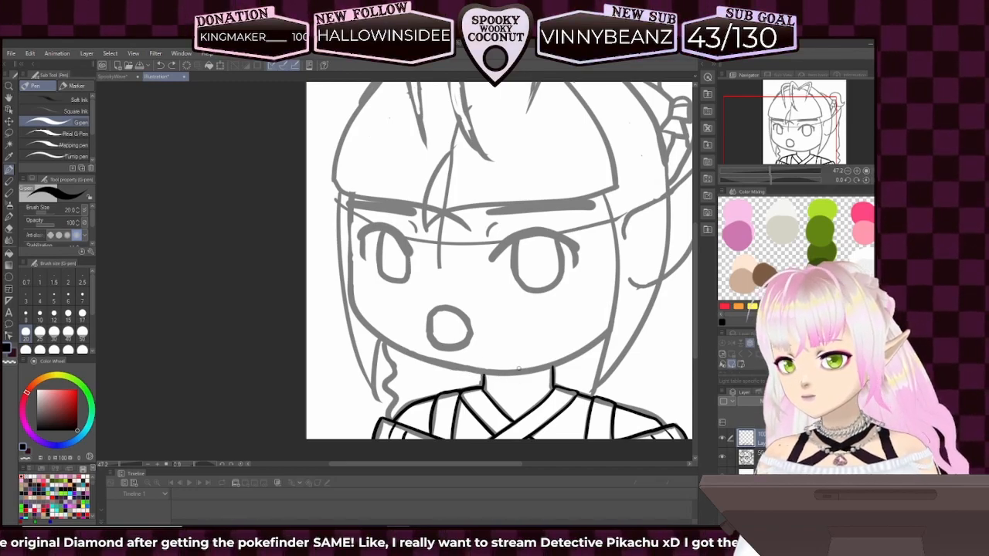
pyautogui.hotkey('ctrl', 'z')
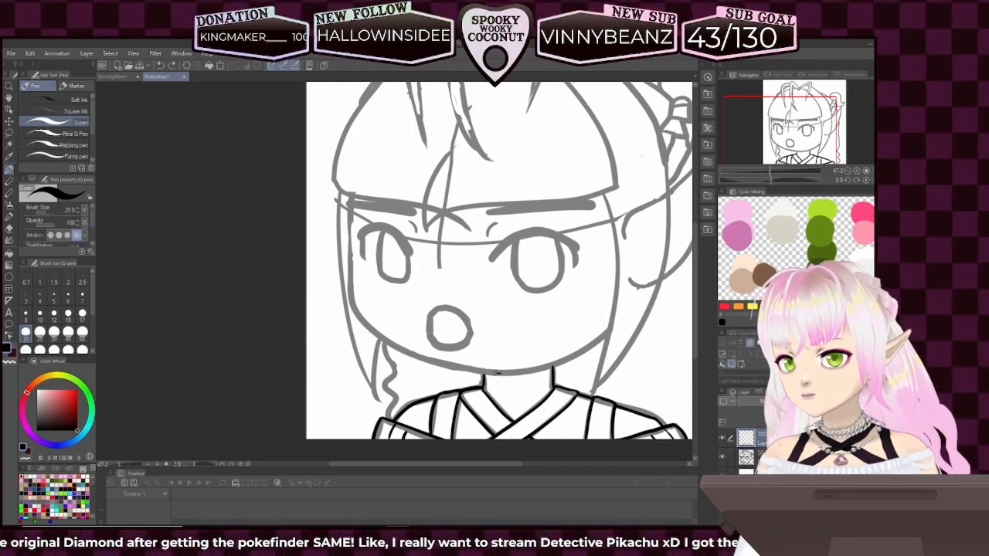
pyautogui.moveTo(405, 354); pyautogui.dragTo(315, 327)
pyautogui.hotkey('ctrl', 'z')
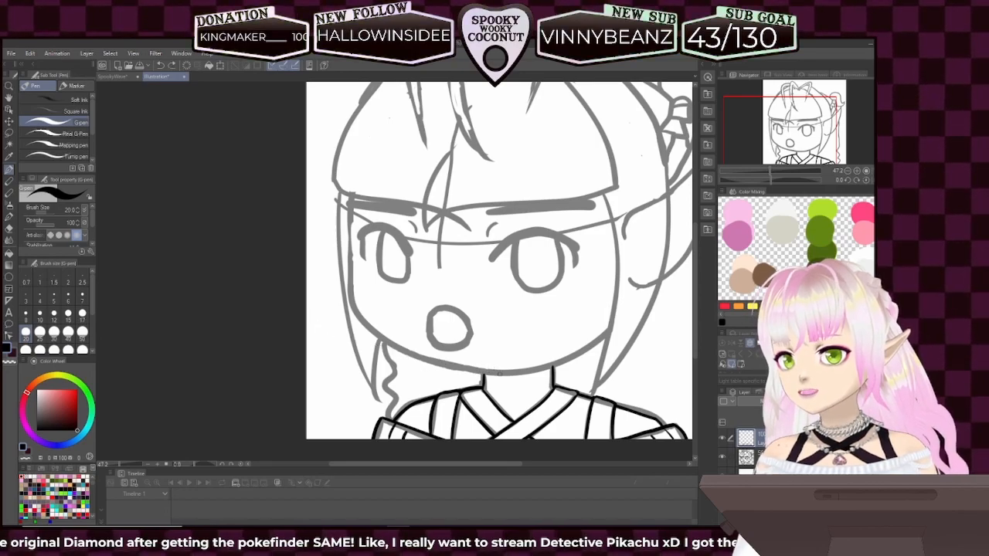
pyautogui.moveTo(480, 372); pyautogui.dragTo(423, 358)
pyautogui.moveTo(340, 331); pyautogui.dragTo(332, 328)
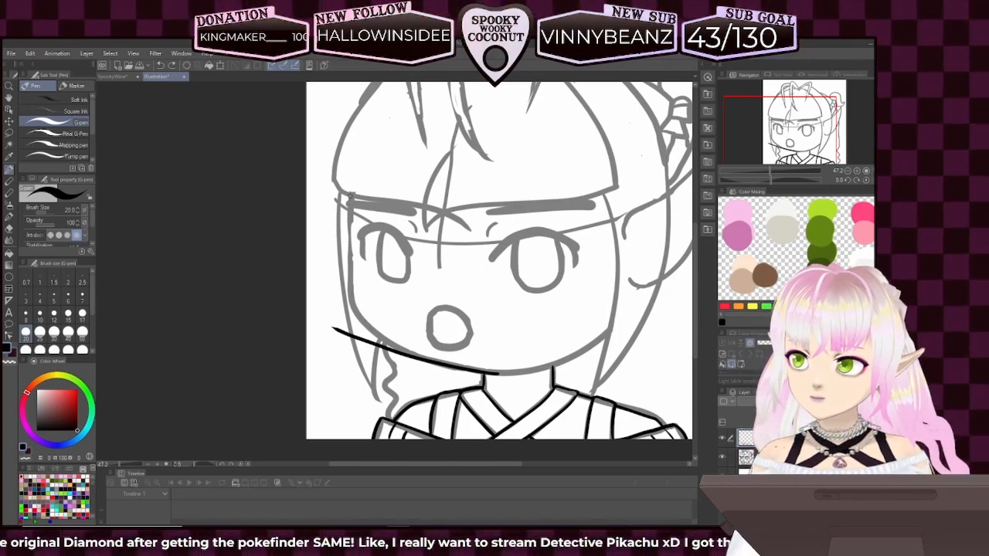
pyautogui.moveTo(349, 231); pyautogui.dragTo(353, 334)
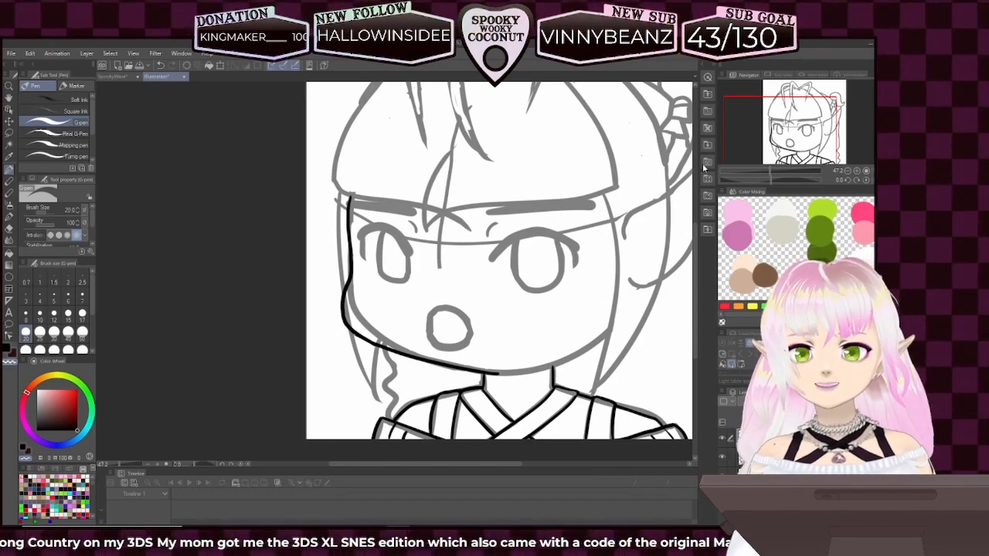
# - Ink the right half of the jaw in black from the chin toward the right-hand side lock, redoing the curve until smooth
pyautogui.moveTo(726, 171); pyautogui.dragTo(739, 172)
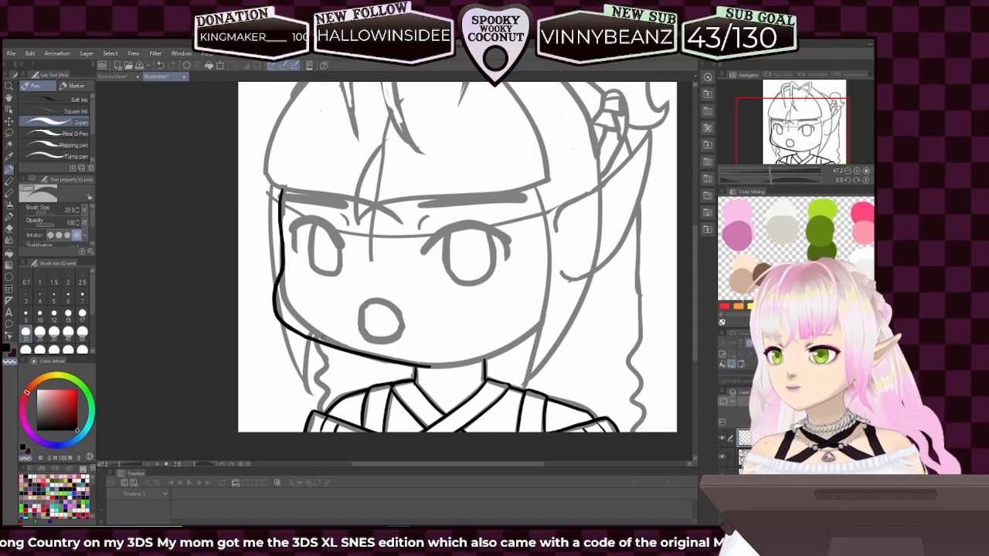
pyautogui.click(8, 351)
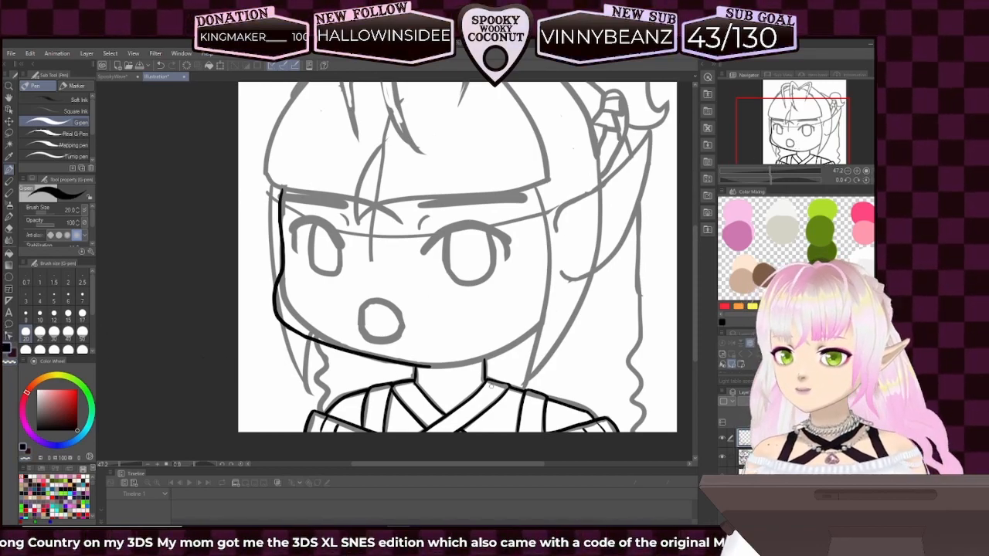
pyautogui.moveTo(453, 364); pyautogui.dragTo(472, 360)
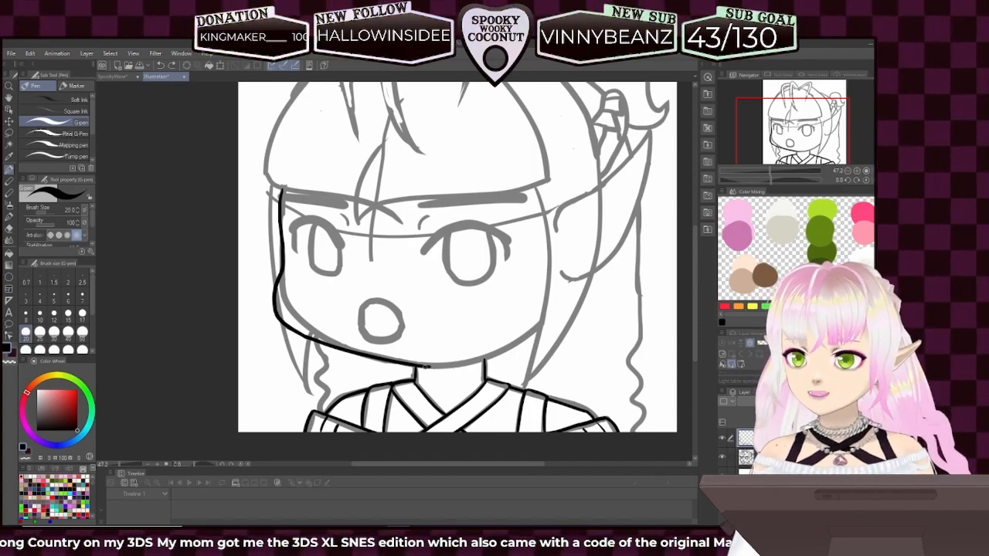
pyautogui.moveTo(440, 367); pyautogui.dragTo(521, 346)
pyautogui.hotkey('ctrl', 'z')
pyautogui.moveTo(429, 367); pyautogui.dragTo(512, 349)
pyautogui.hotkey('ctrl', 'z')
pyautogui.moveTo(429, 367); pyautogui.dragTo(535, 335)
pyautogui.hotkey('ctrl', 'z')
pyautogui.moveTo(430, 367); pyautogui.dragTo(533, 336)
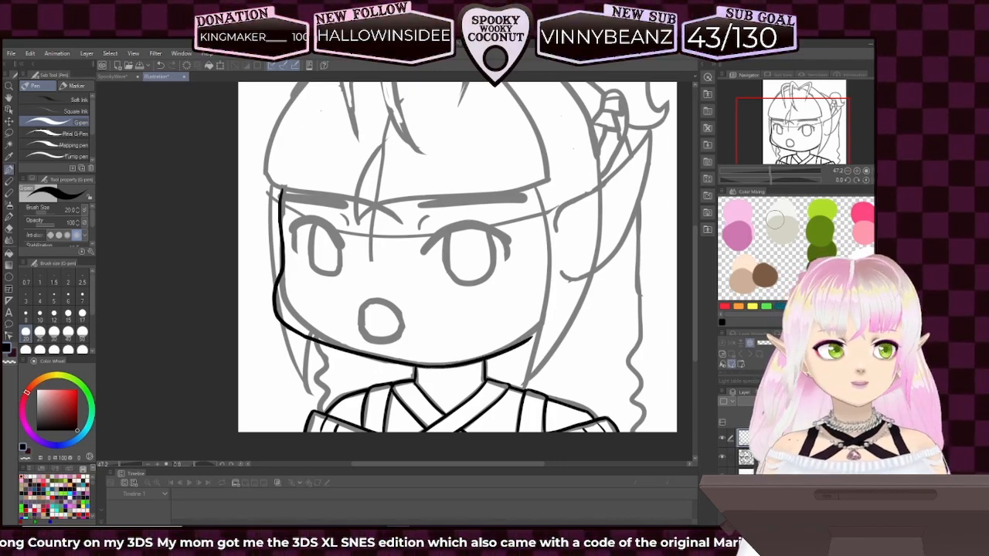
# - Extend the right end of the jaw line to the side lock's sketch line and trim its tip
pyautogui.moveTo(785, 174); pyautogui.dragTo(782, 168)
pyautogui.moveTo(812, 137); pyautogui.dragTo(821, 139)
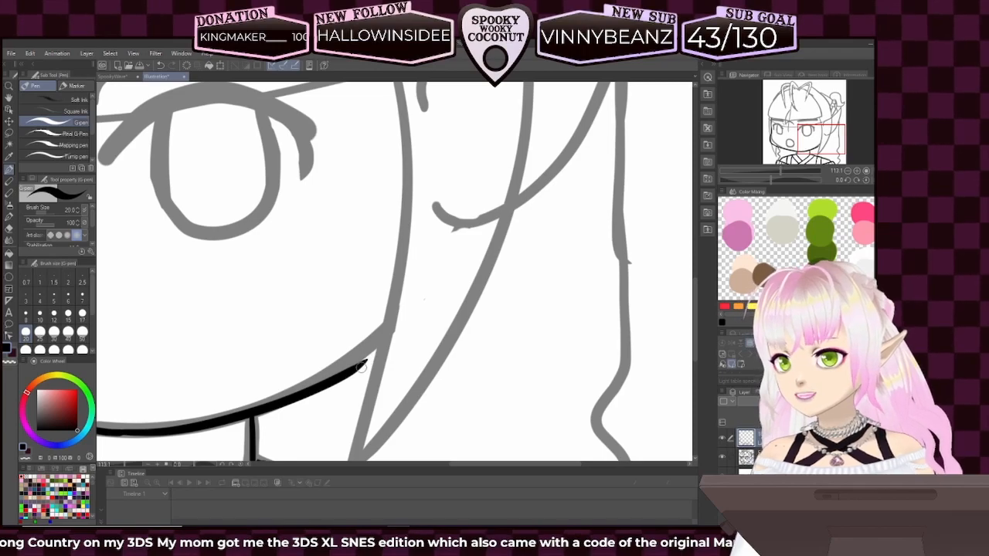
pyautogui.moveTo(390, 340); pyautogui.dragTo(365, 363)
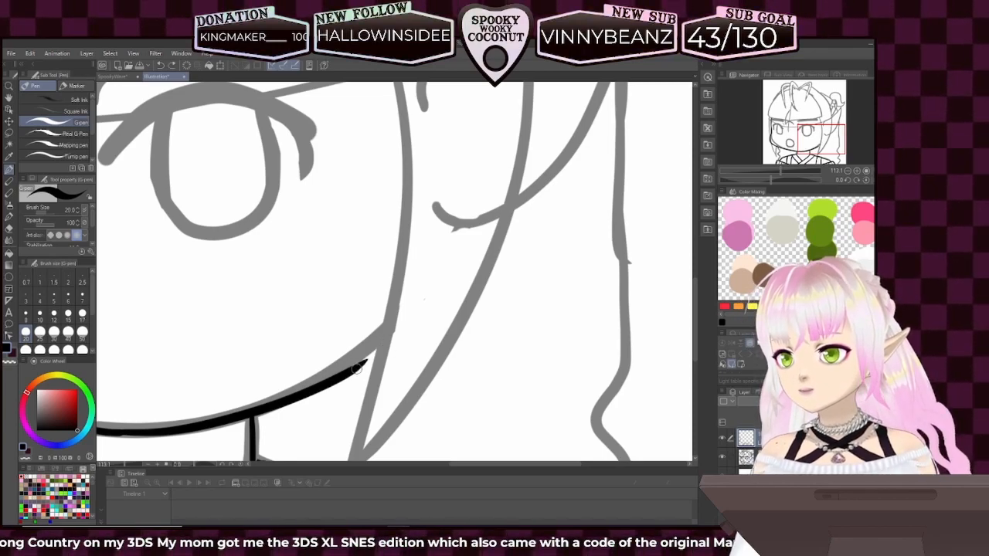
pyautogui.hotkey('ctrl', 'z')
pyautogui.moveTo(354, 373)
pyautogui.mouseDown()
pyautogui.moveTo(388, 343)
pyautogui.moveTo(367, 365)
pyautogui.mouseUp()
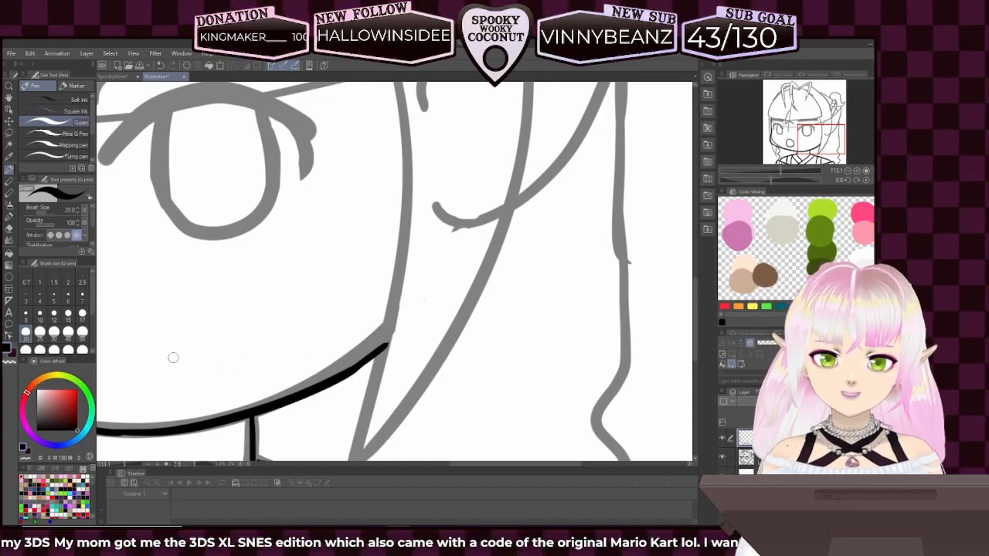
pyautogui.click(11, 363)
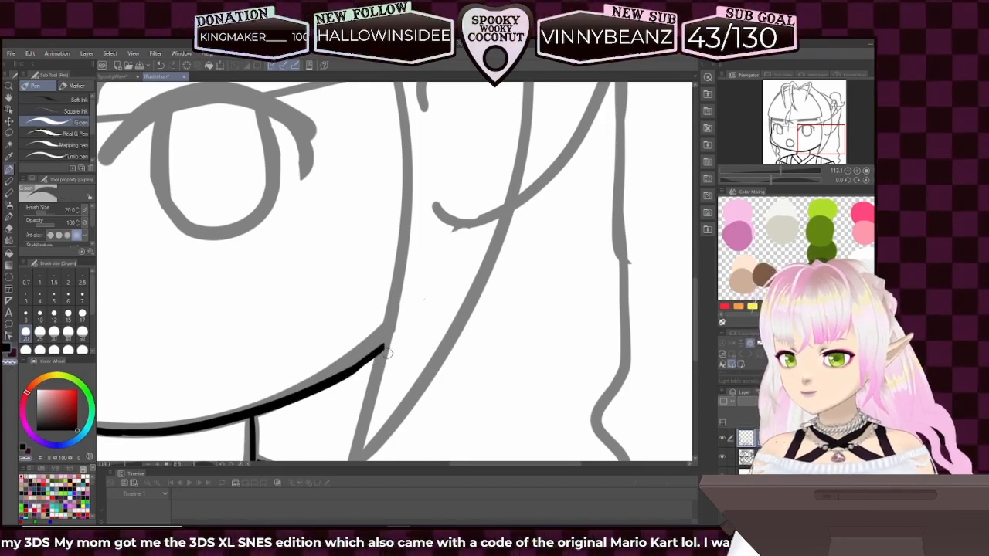
pyautogui.scroll(-5, 761, 142)
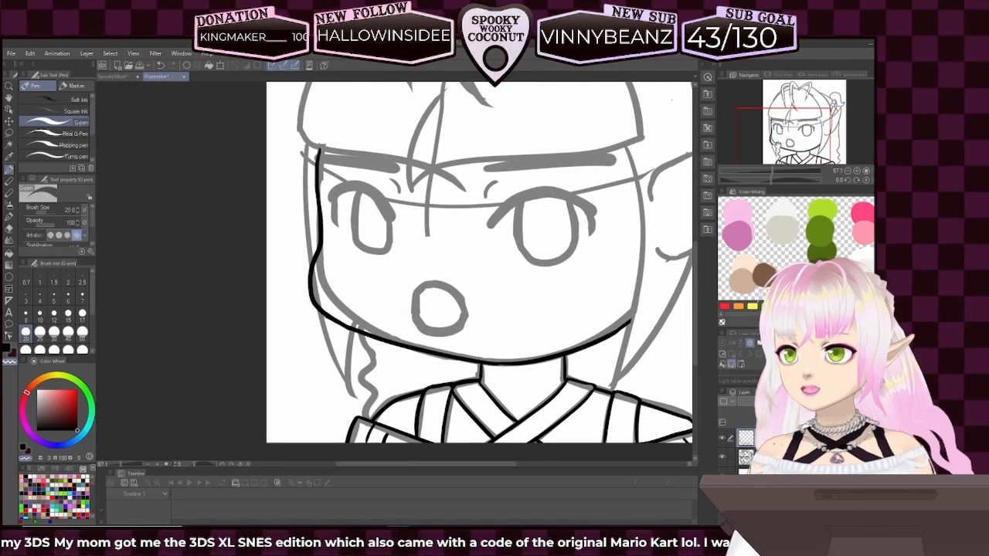
pyautogui.scroll(-4, 769, 168)
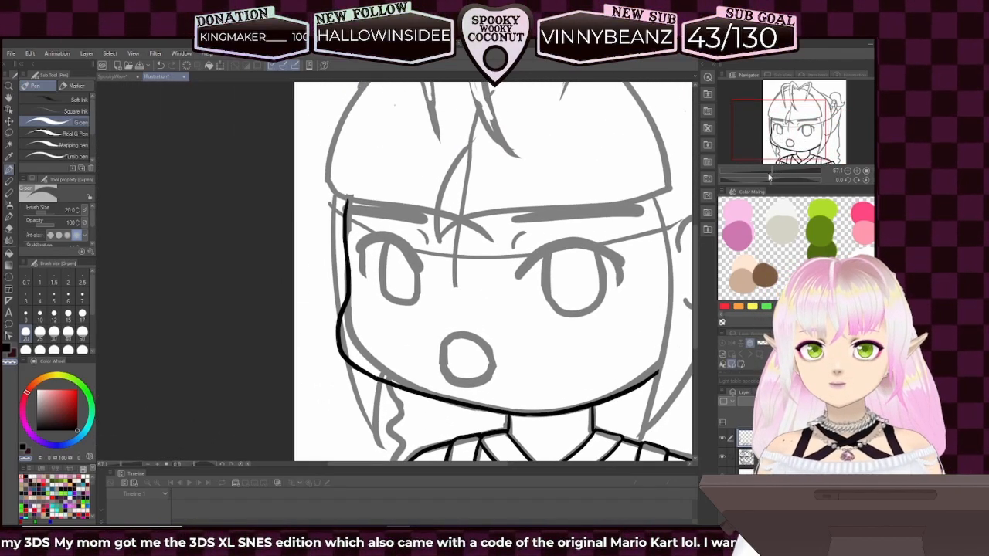
pyautogui.scroll(5, 769, 167)
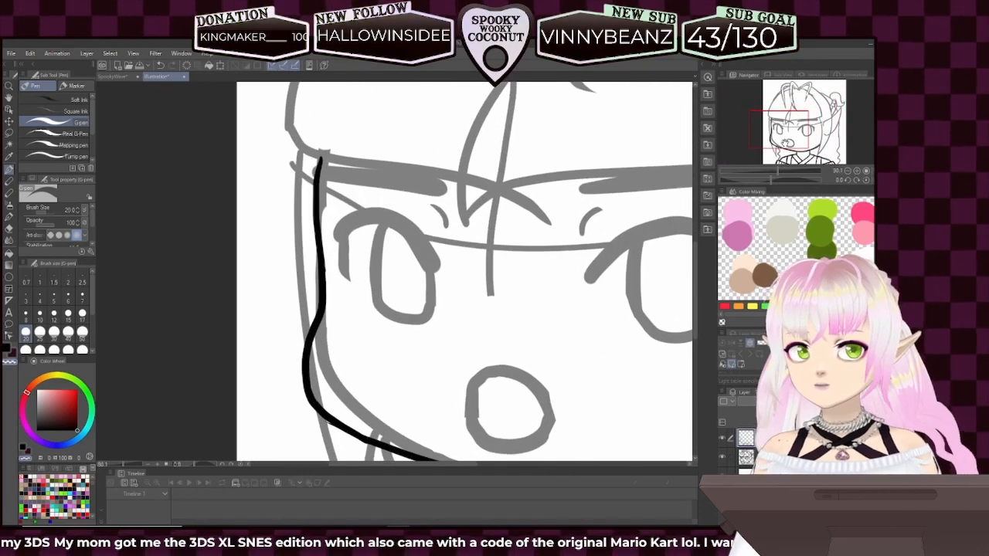
# - Rework the upper end of the left-hand face line in black, thickening it and extending it up past the fringe's edge
pyautogui.click(7, 349)
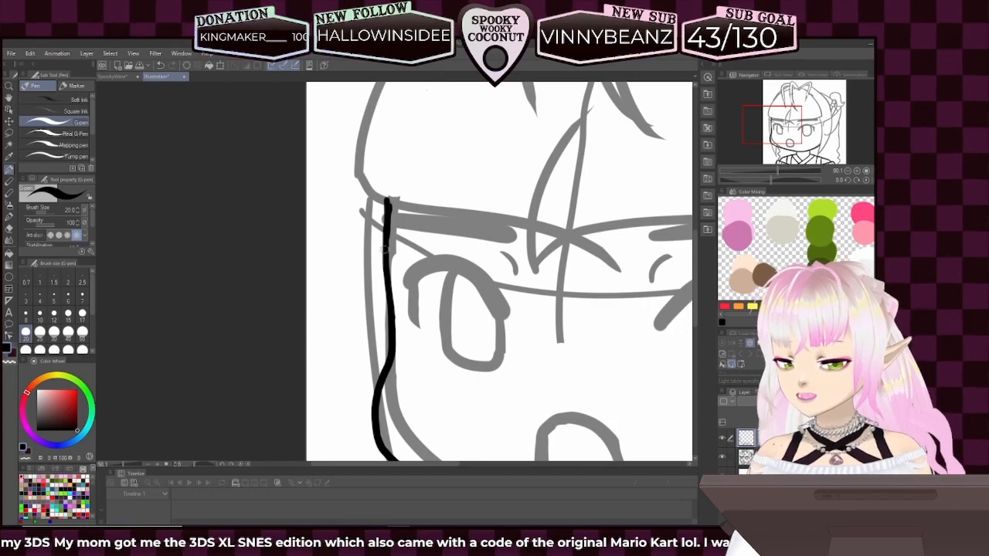
pyautogui.moveTo(385, 196); pyautogui.dragTo(387, 222)
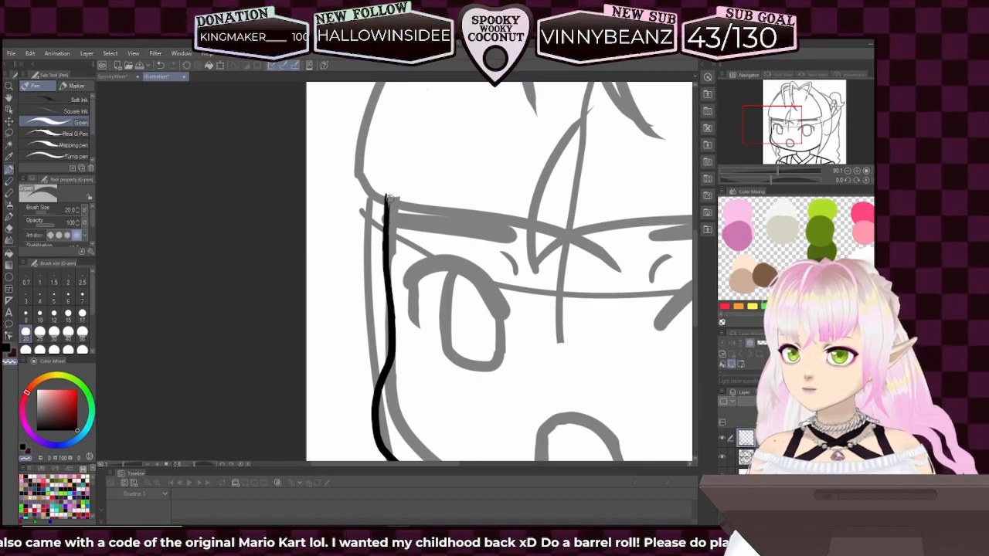
pyautogui.click(7, 349)
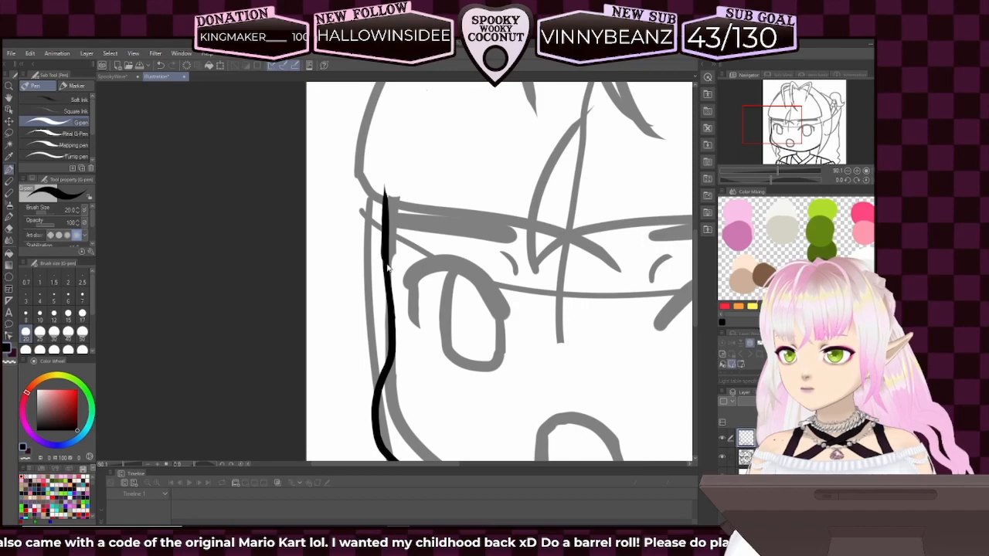
pyautogui.moveTo(390, 252); pyautogui.dragTo(387, 170)
pyautogui.hotkey('ctrl', 'z')
pyautogui.moveTo(386, 270); pyautogui.dragTo(384, 184)
pyautogui.moveTo(383, 264); pyautogui.dragTo(389, 182)
pyautogui.hotkey('ctrl', 'z')
pyautogui.moveTo(391, 270); pyautogui.dragTo(393, 174)
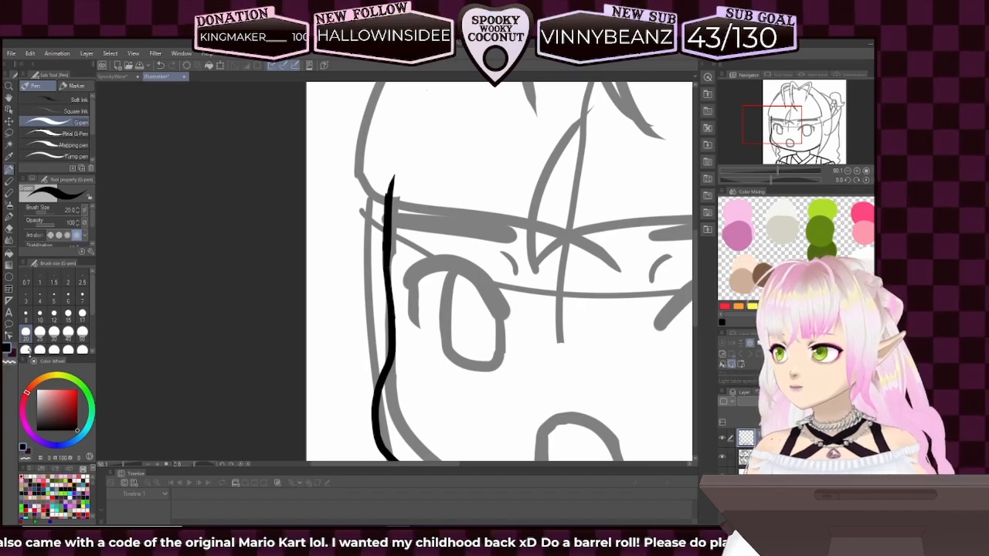
# - Trim the overshooting tip of the left-hand face line back to the fringe's sketched edge
pyautogui.hotkey('ctrl', 'z')
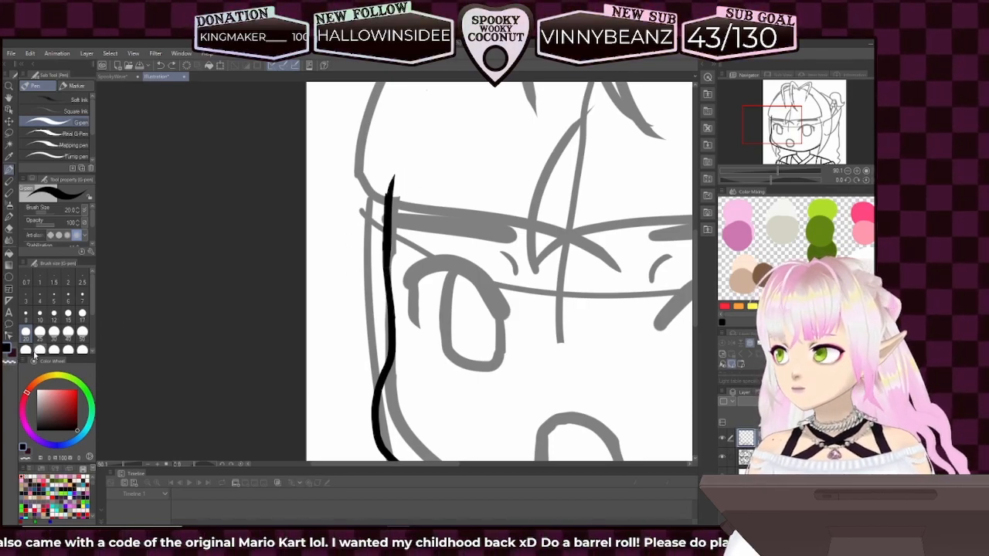
pyautogui.hotkey('ctrl', 'z')
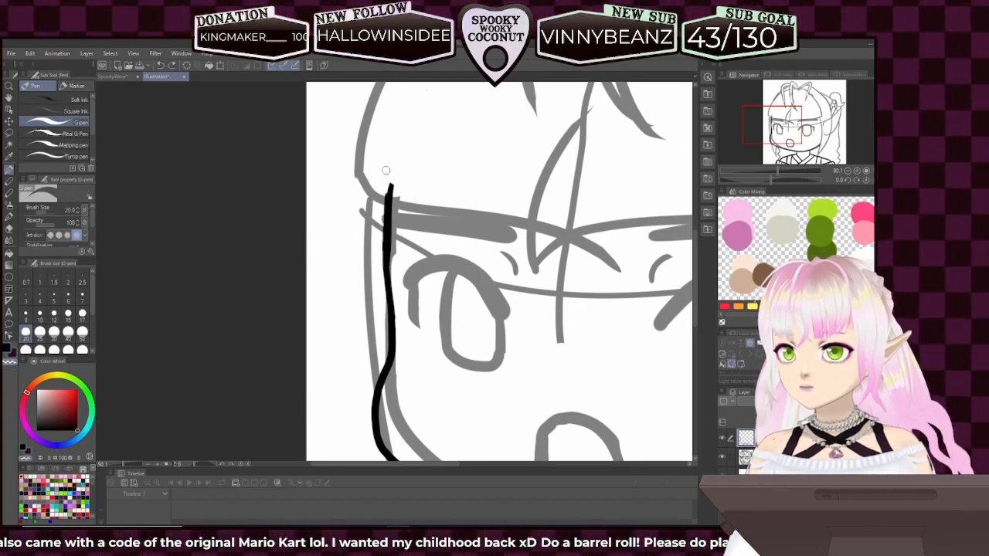
pyautogui.hotkey('ctrl', 'z')
pyautogui.hotkey('ctrl', 'z')
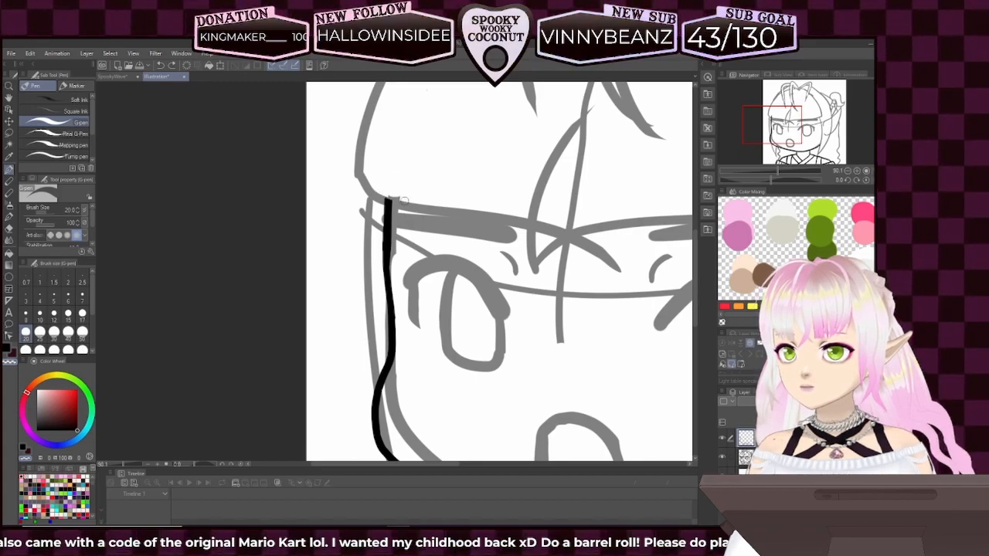
pyautogui.click(29, 335)
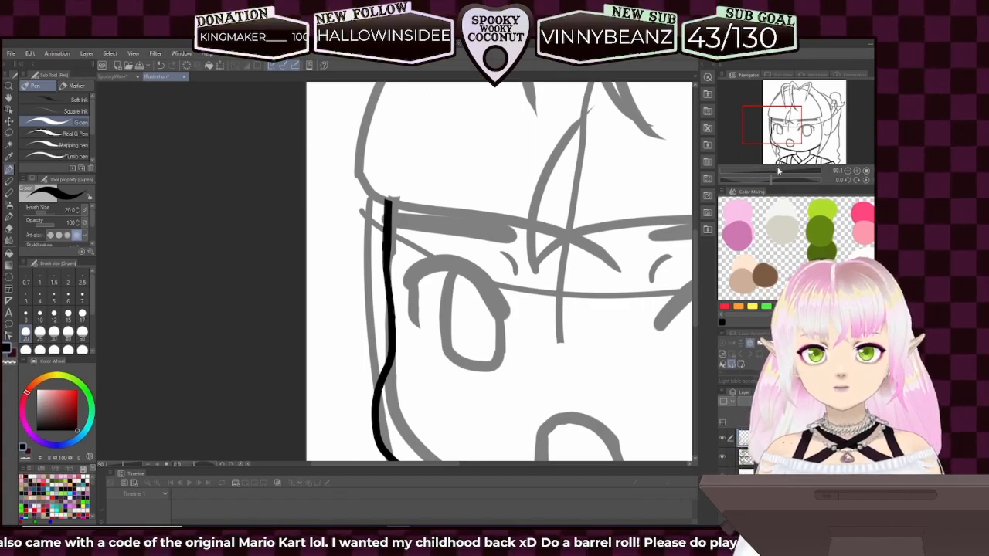
# - Examine the inked face outline as a whole and the sketched eyes and mouth up close
pyautogui.scroll(-3, 772, 171)
pyautogui.moveTo(780, 137); pyautogui.dragTo(783, 148)
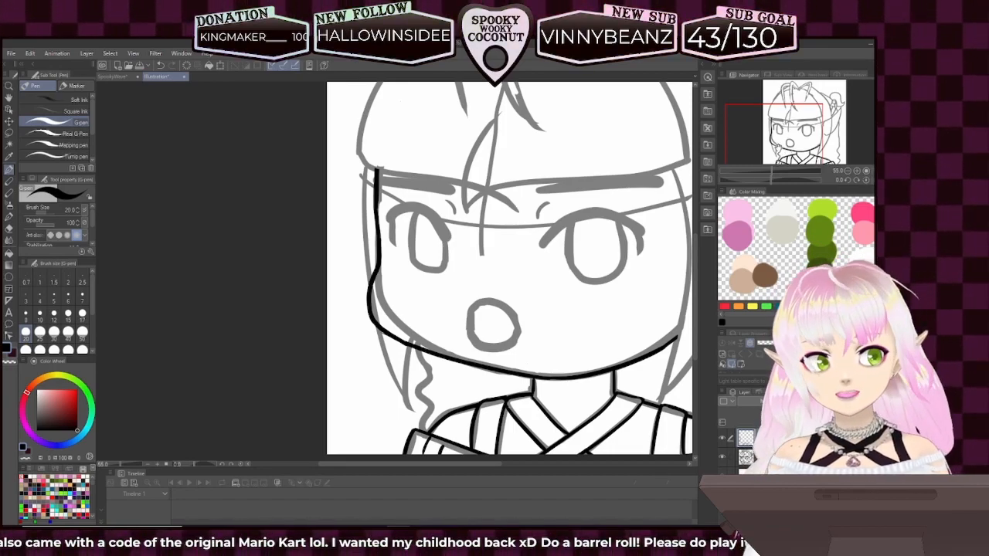
pyautogui.moveTo(798, 145)
pyautogui.mouseDown()
pyautogui.moveTo(810, 144)
pyautogui.moveTo(796, 146)
pyautogui.mouseUp()
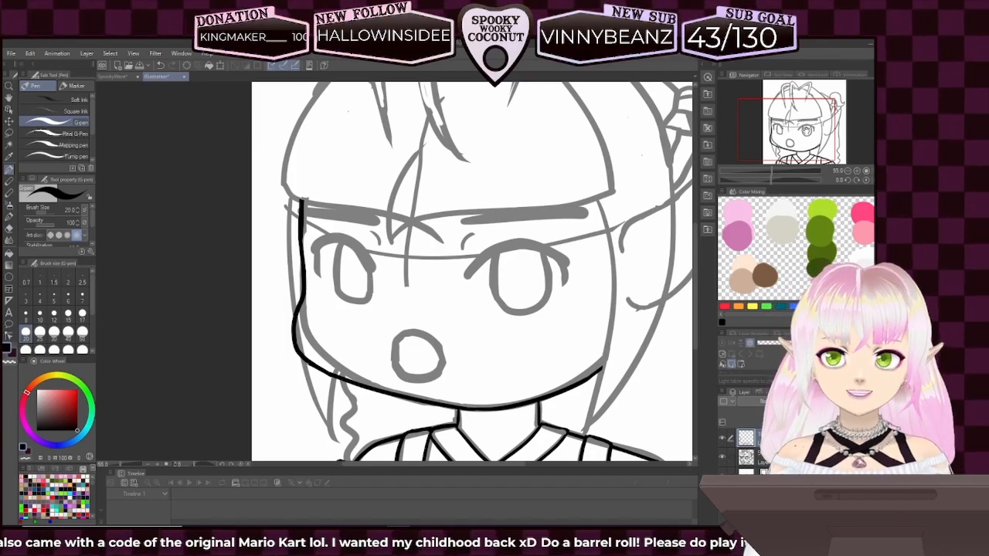
pyautogui.moveTo(783, 130); pyautogui.dragTo(783, 130)
pyautogui.moveTo(770, 172); pyautogui.dragTo(778, 170)
pyautogui.moveTo(796, 135); pyautogui.dragTo(809, 137)
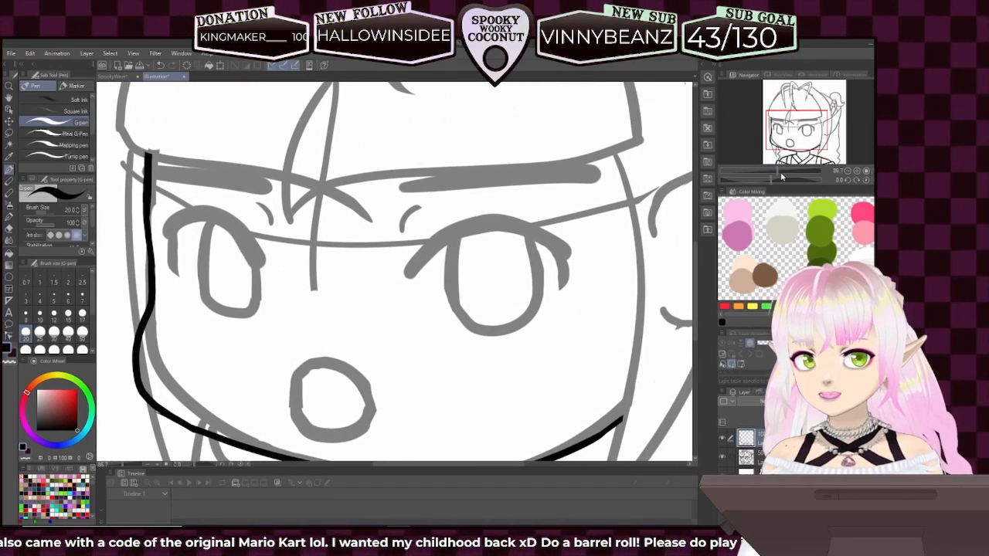
pyautogui.moveTo(778, 167); pyautogui.dragTo(796, 145)
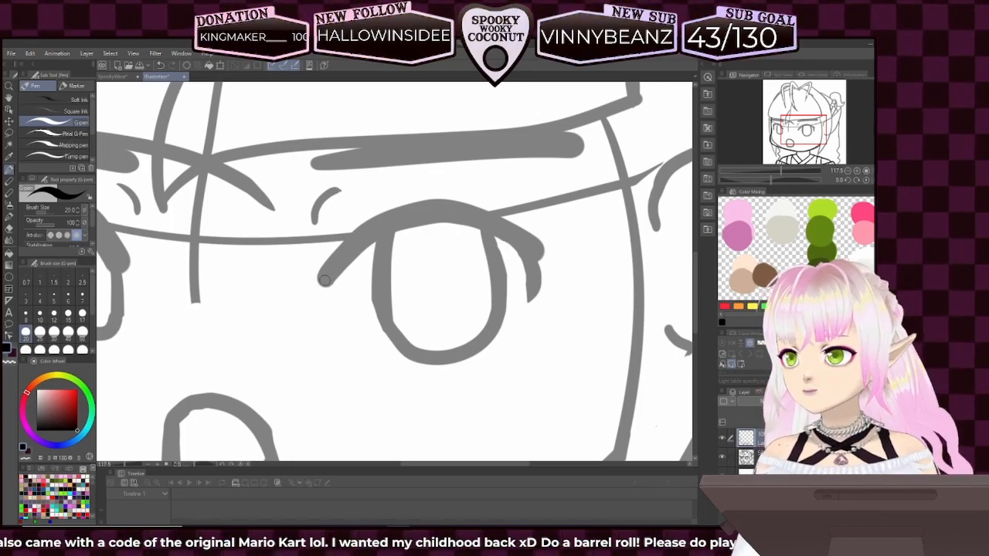
pyautogui.moveTo(324, 281); pyautogui.dragTo(359, 251)
pyautogui.moveTo(803, 137); pyautogui.dragTo(783, 149)
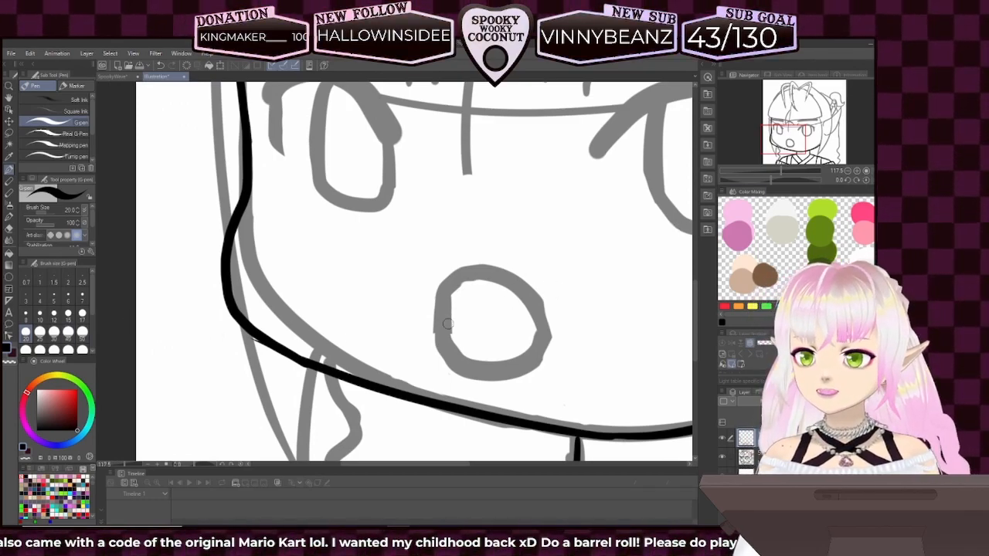
# - Ink the round open mouth in black over its sketch, closing the upper arc with a lower arc
pyautogui.moveTo(442, 328); pyautogui.dragTo(444, 293)
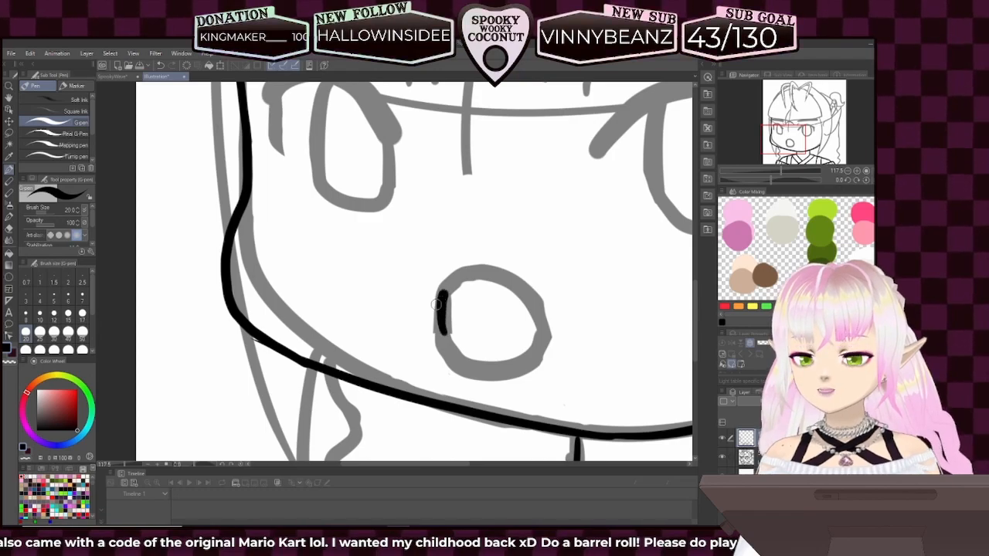
pyautogui.hotkey('ctrl', 'z')
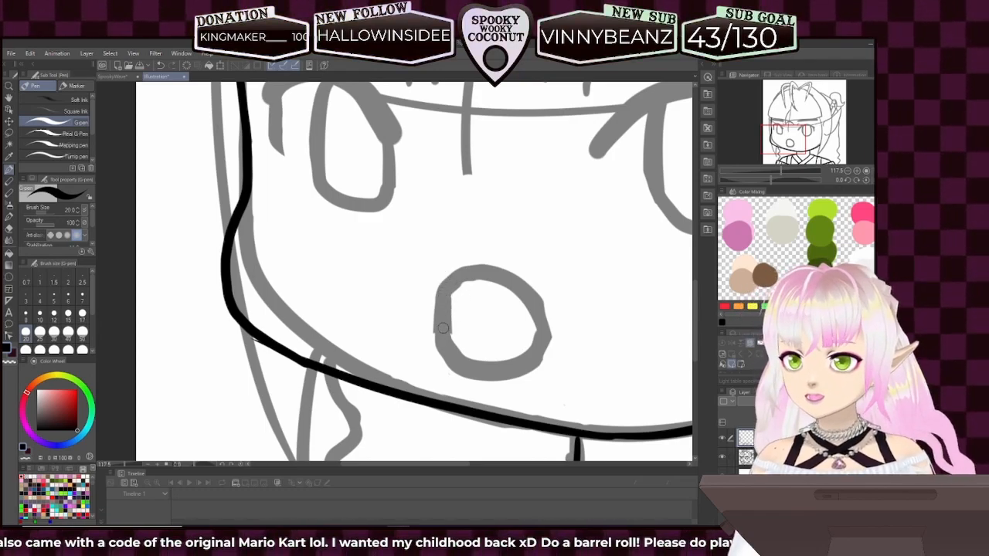
pyautogui.moveTo(443, 335)
pyautogui.mouseDown()
pyautogui.moveTo(445, 288)
pyautogui.moveTo(457, 273)
pyautogui.moveTo(486, 272)
pyautogui.moveTo(543, 333)
pyautogui.mouseUp()
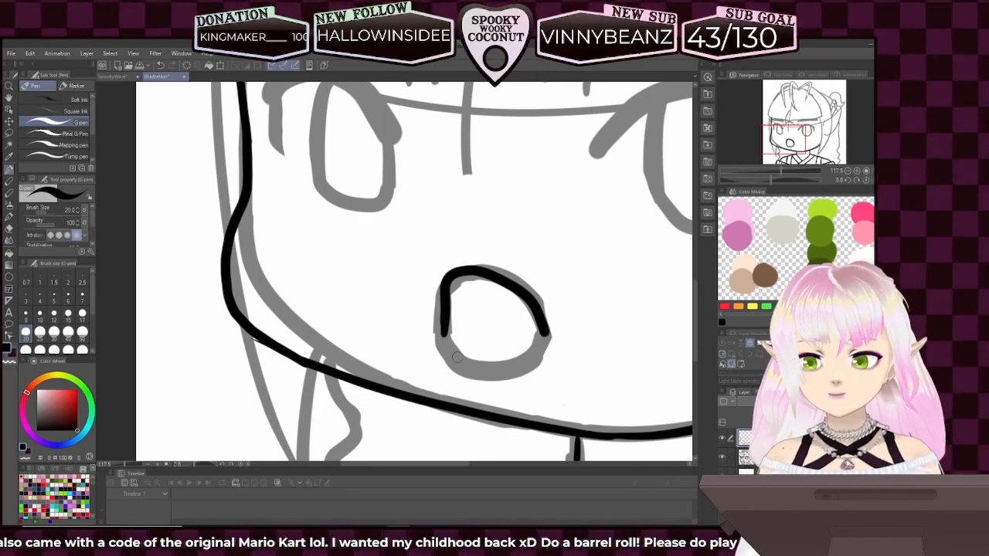
pyautogui.moveTo(443, 332); pyautogui.dragTo(439, 344)
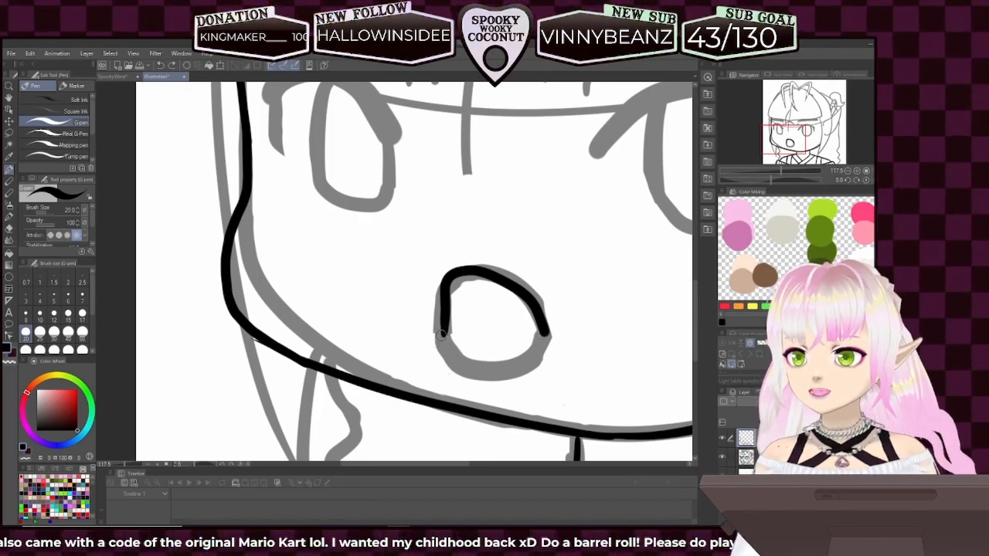
pyautogui.hotkey('ctrl', 'z')
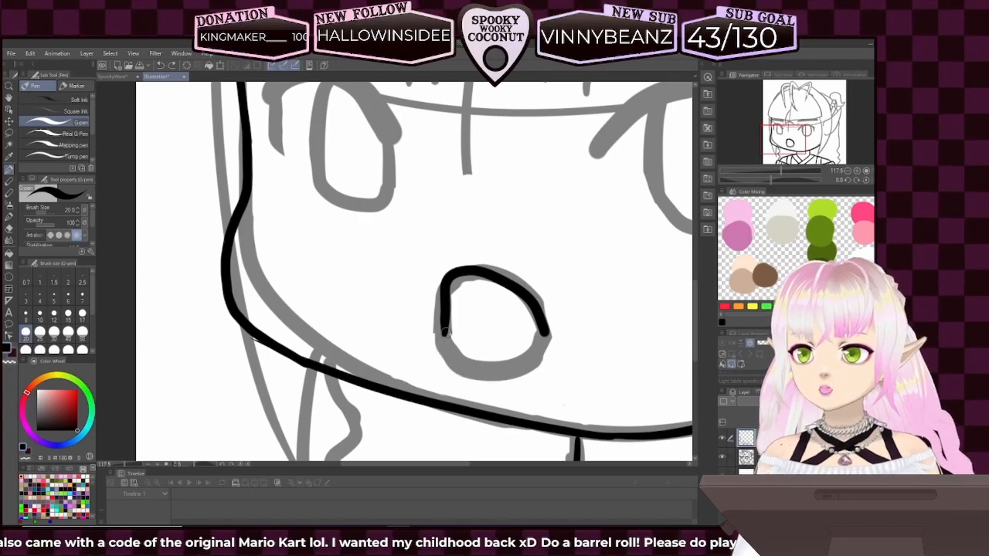
pyautogui.moveTo(443, 335)
pyautogui.mouseDown()
pyautogui.moveTo(447, 362)
pyautogui.moveTo(490, 375)
pyautogui.moveTo(524, 367)
pyautogui.moveTo(547, 331)
pyautogui.mouseUp()
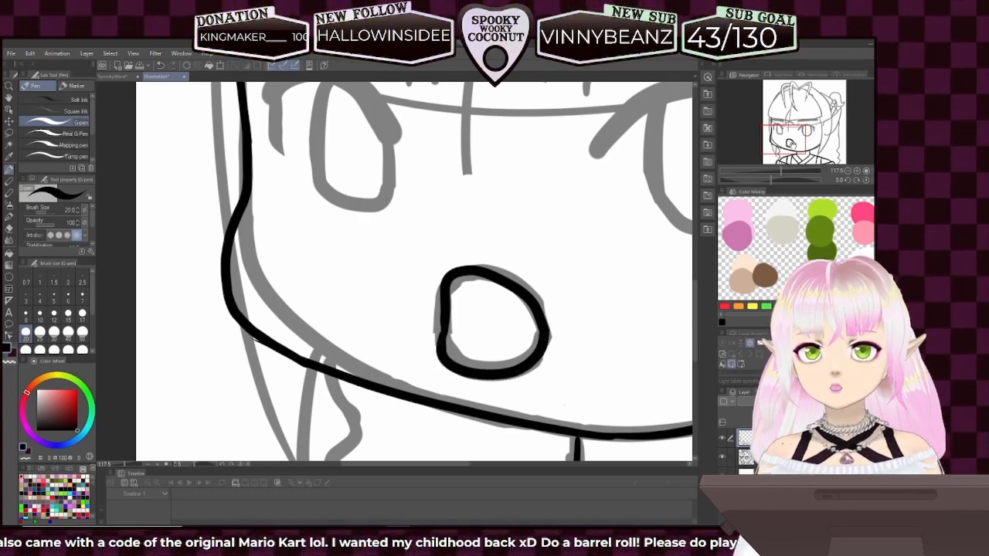
# - Review the inked mouth and jaw against the sketched eyes and brows at several magnifications
pyautogui.moveTo(322, 337); pyautogui.dragTo(286, 375)
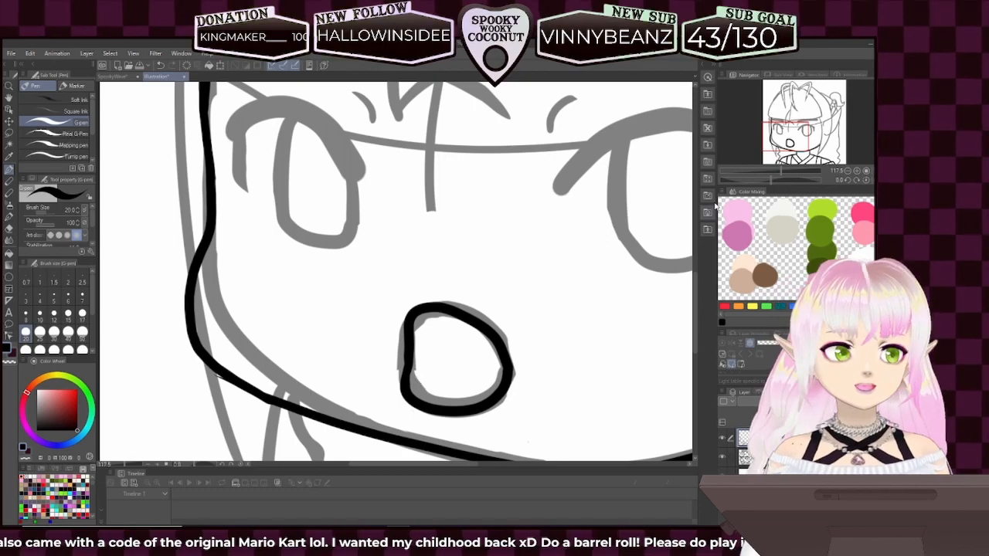
pyautogui.scroll(-4, 777, 169)
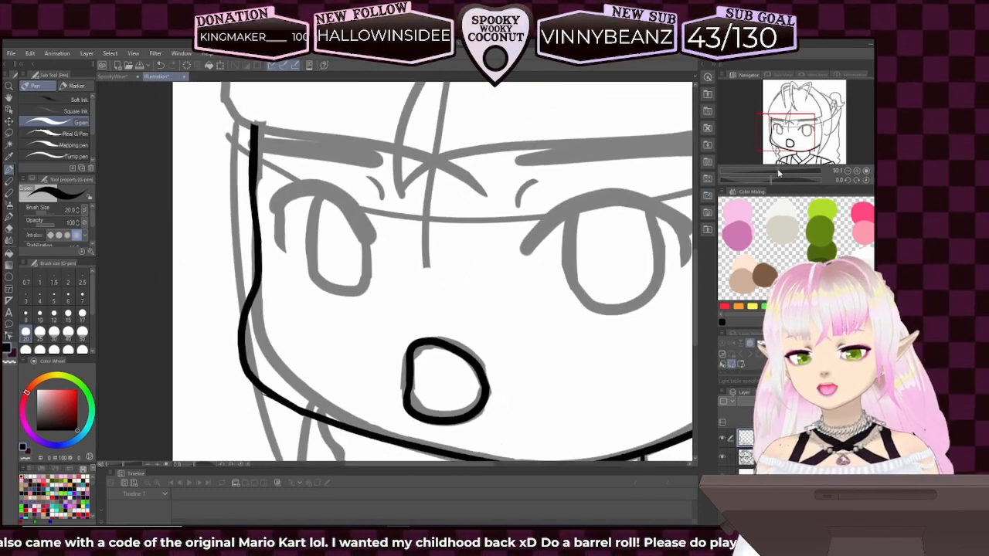
pyautogui.moveTo(775, 169); pyautogui.dragTo(812, 146)
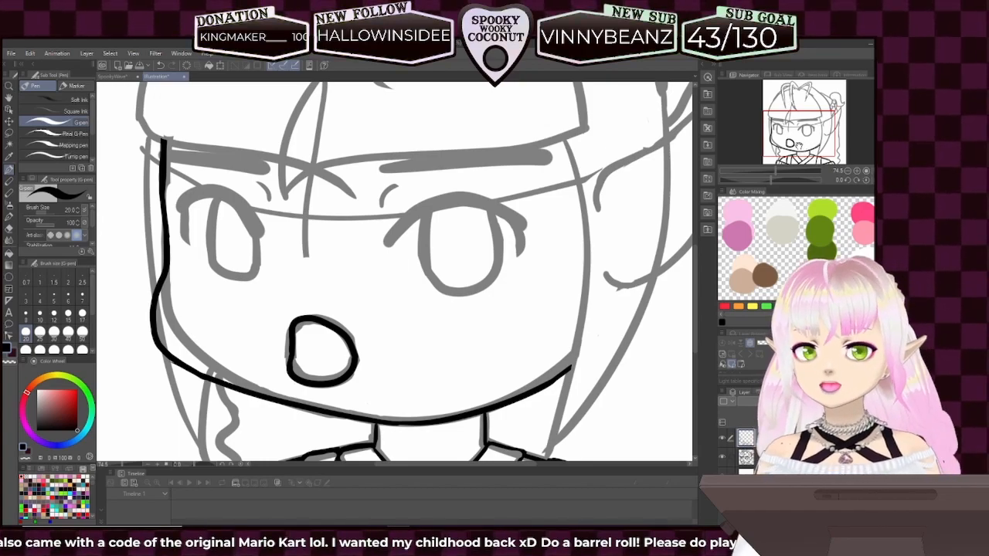
pyautogui.moveTo(804, 132); pyautogui.dragTo(795, 141)
pyautogui.scroll(-1, 790, 132)
pyautogui.scroll(2, 792, 138)
pyautogui.scroll(2, 796, 143)
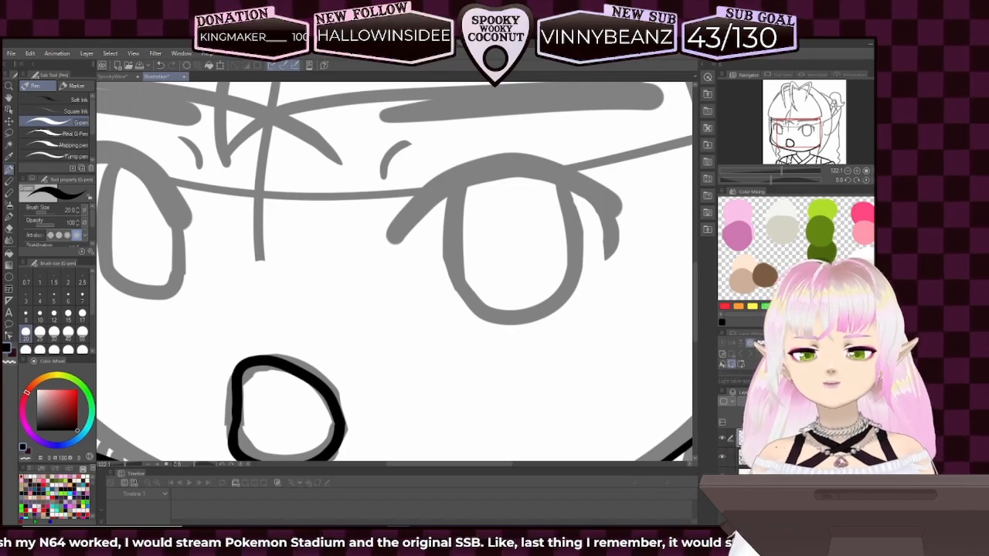
pyautogui.moveTo(781, 168); pyautogui.dragTo(791, 143)
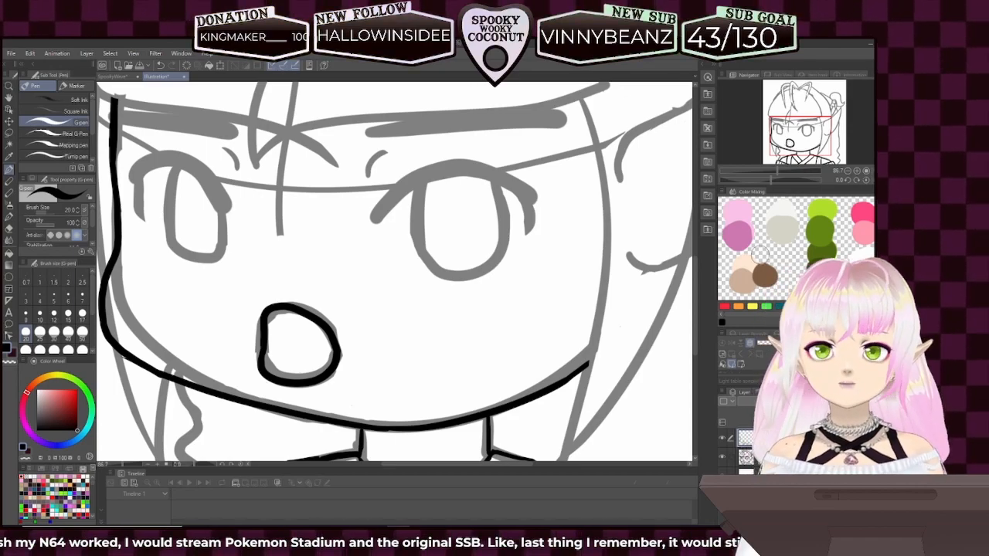
pyautogui.moveTo(801, 136); pyautogui.dragTo(796, 135)
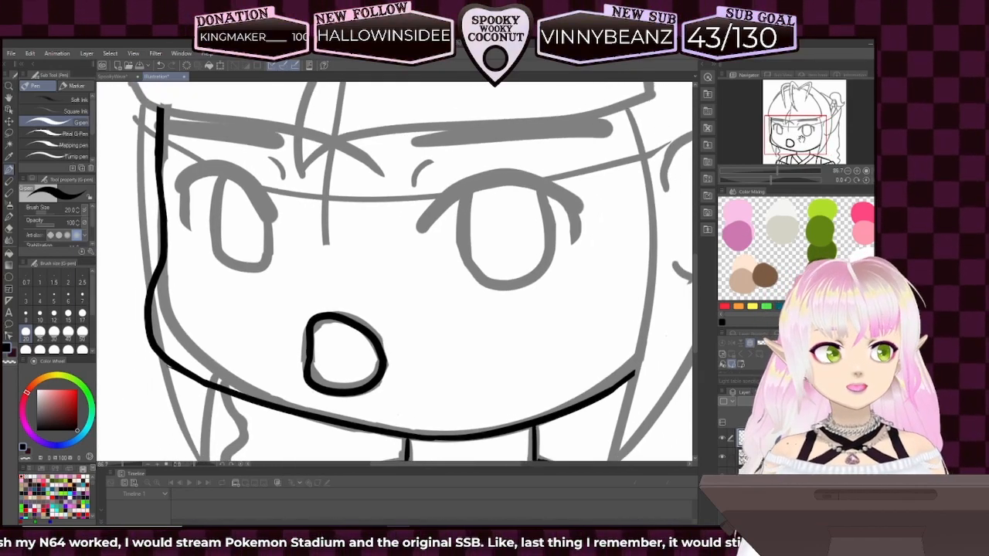
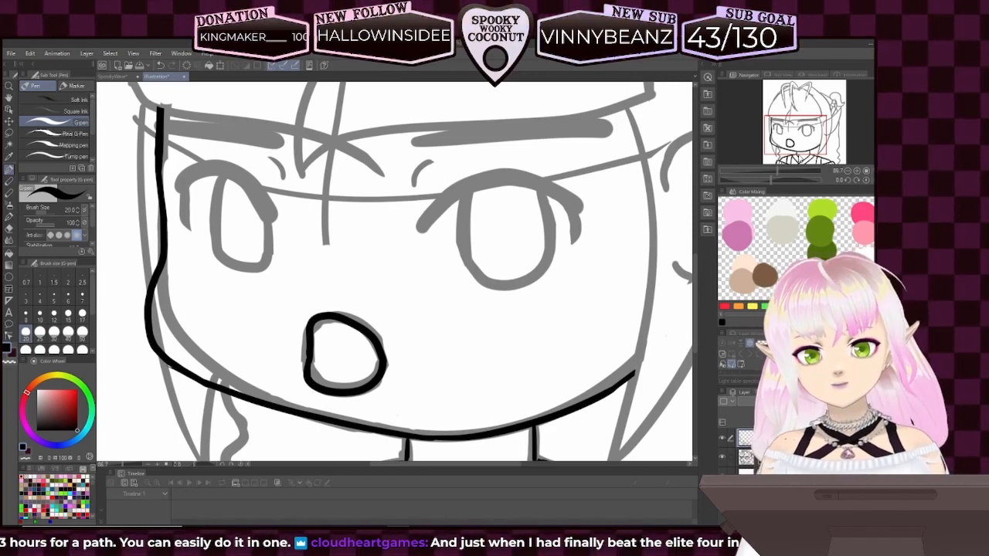
pyautogui.moveTo(801, 139); pyautogui.dragTo(796, 136)
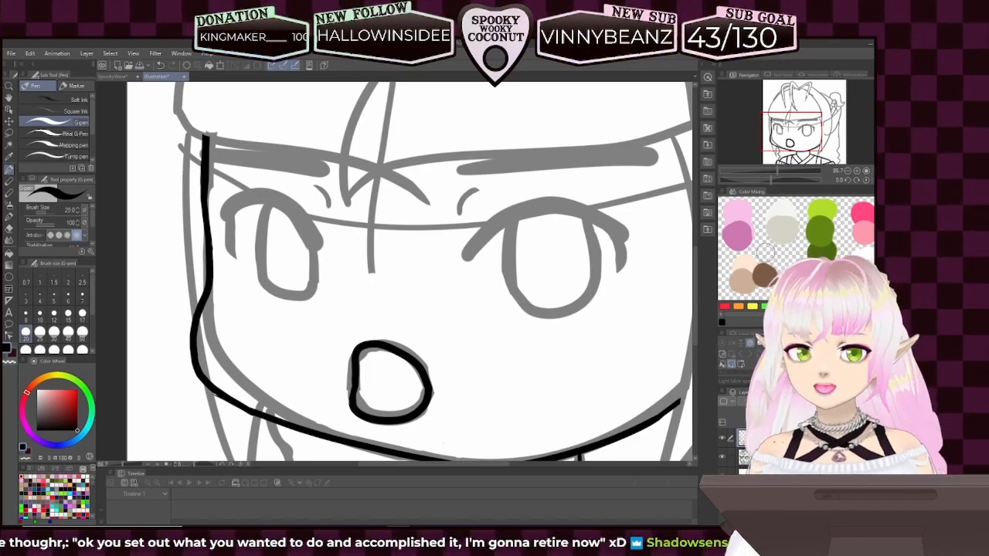
pyautogui.hscroll(3, 410, 271)
pyautogui.moveTo(808, 140); pyautogui.dragTo(807, 141)
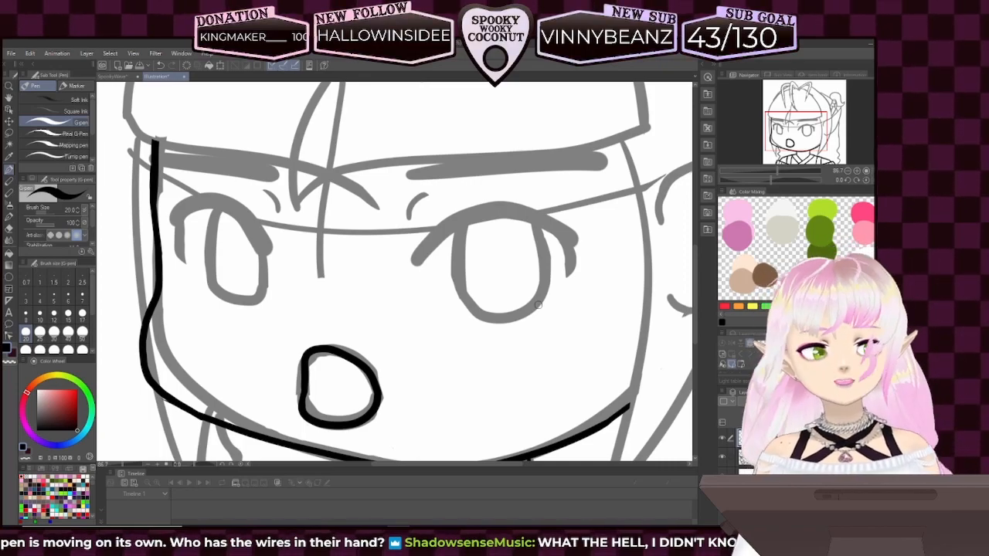
pyautogui.moveTo(807, 134); pyautogui.dragTo(804, 135)
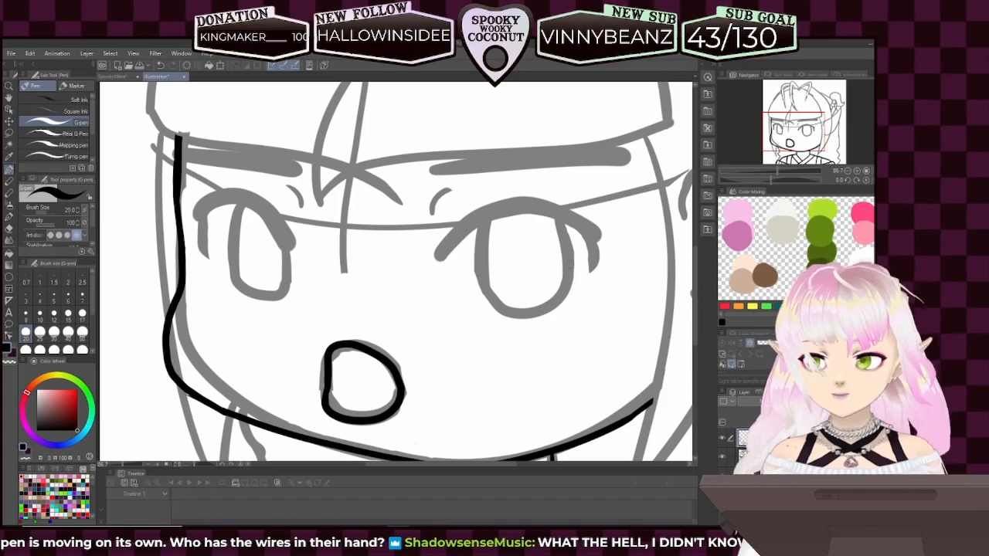
# - Ink the short curved crease below the inner end of the right-hand eyebrow in black, redoing the stroke until it fits
pyautogui.moveTo(252, 230); pyautogui.dragTo(322, 245)
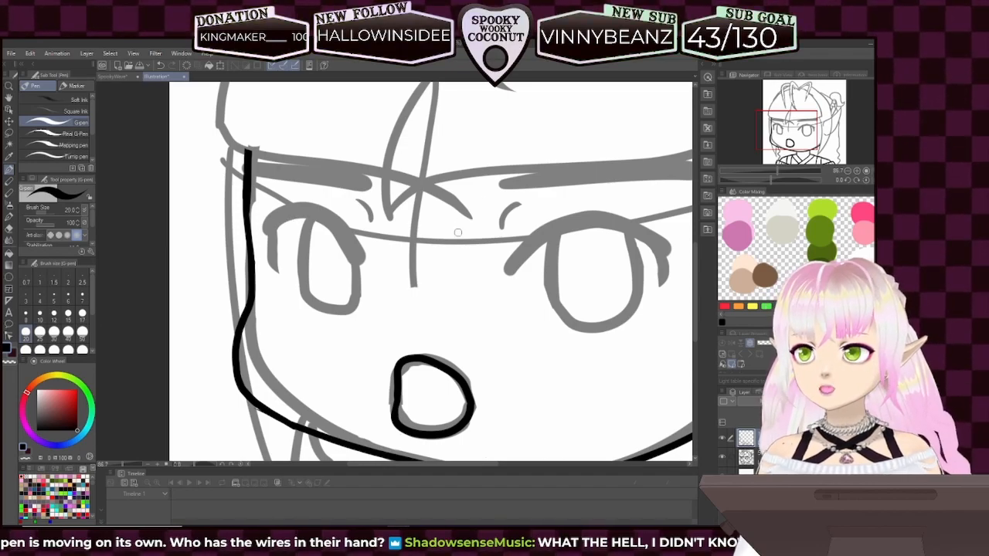
pyautogui.moveTo(499, 227); pyautogui.dragTo(516, 199)
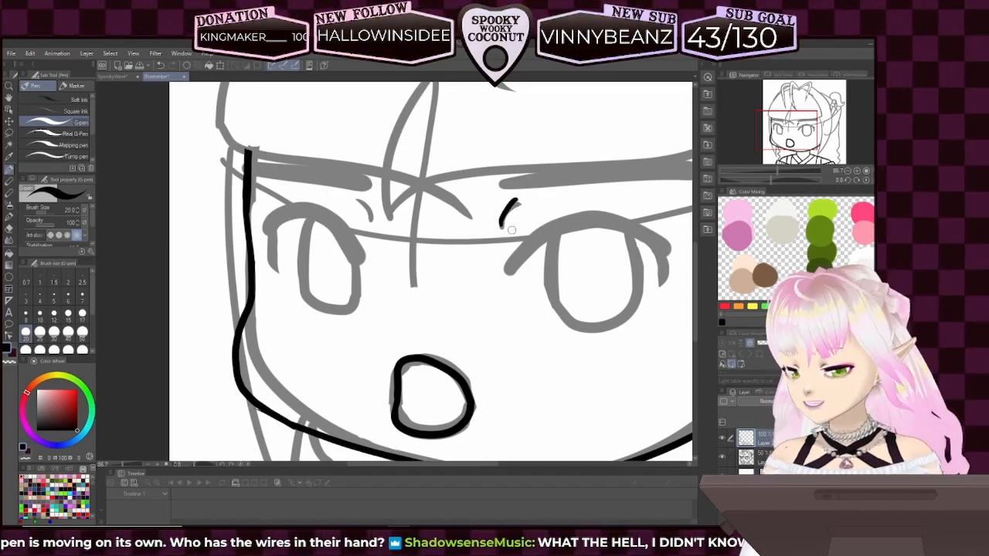
pyautogui.hotkey('ctrl', 'z')
pyautogui.moveTo(502, 228); pyautogui.dragTo(525, 200)
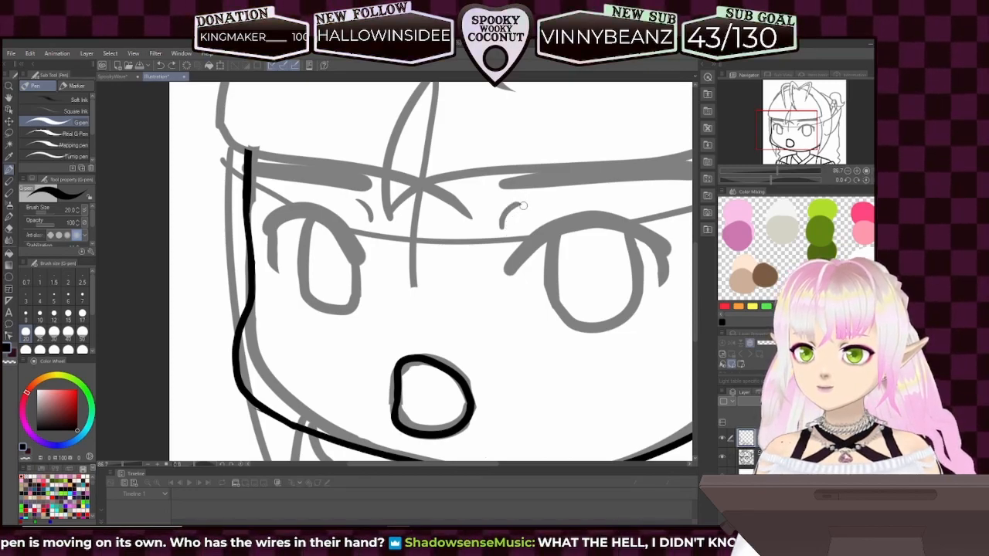
pyautogui.moveTo(521, 206)
pyautogui.mouseDown()
pyautogui.moveTo(508, 231)
pyautogui.moveTo(525, 204)
pyautogui.mouseUp()
pyautogui.hotkey('ctrl', 'z')
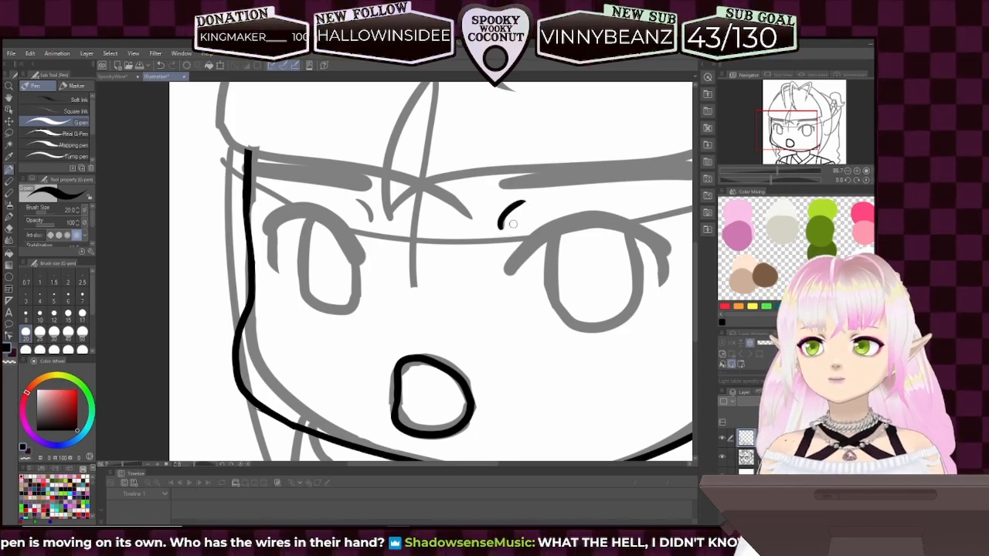
pyautogui.hotkey('ctrl', 'z')
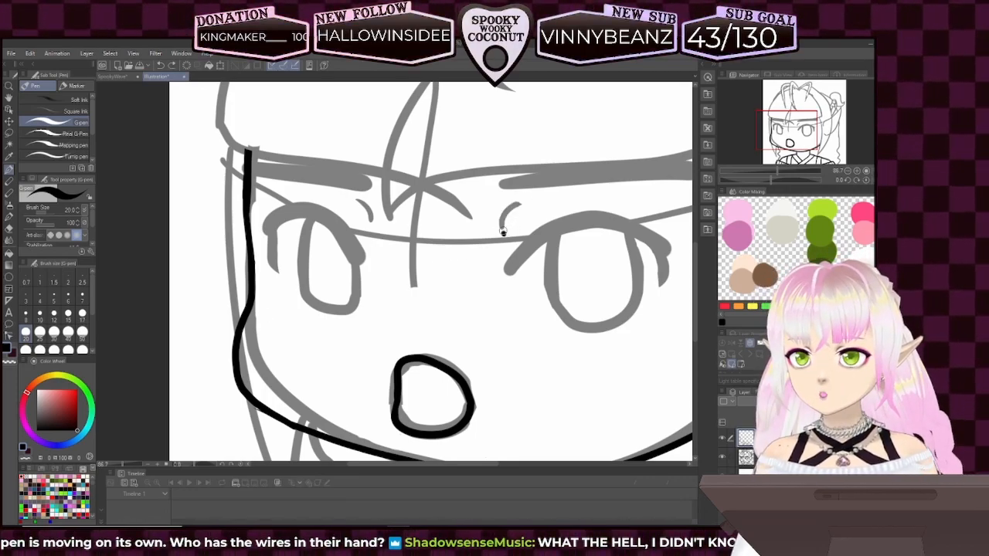
pyautogui.moveTo(500, 232); pyautogui.dragTo(532, 203)
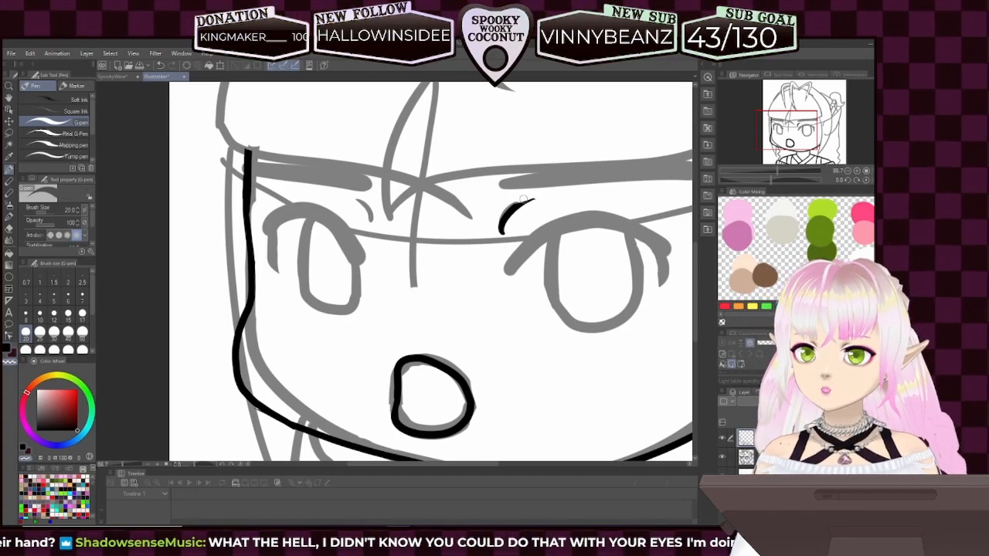
# - Trim the crease beside the right-hand eyebrow and ink the matching short crease below the inner end of the left-hand eyebrow in black
pyautogui.moveTo(515, 206); pyautogui.dragTo(532, 200)
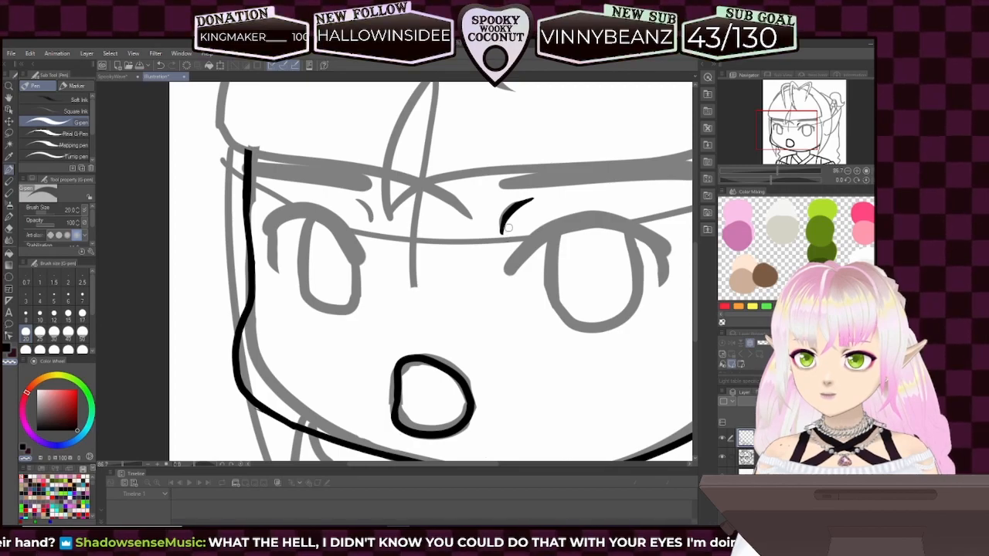
pyautogui.moveTo(510, 228); pyautogui.dragTo(500, 217)
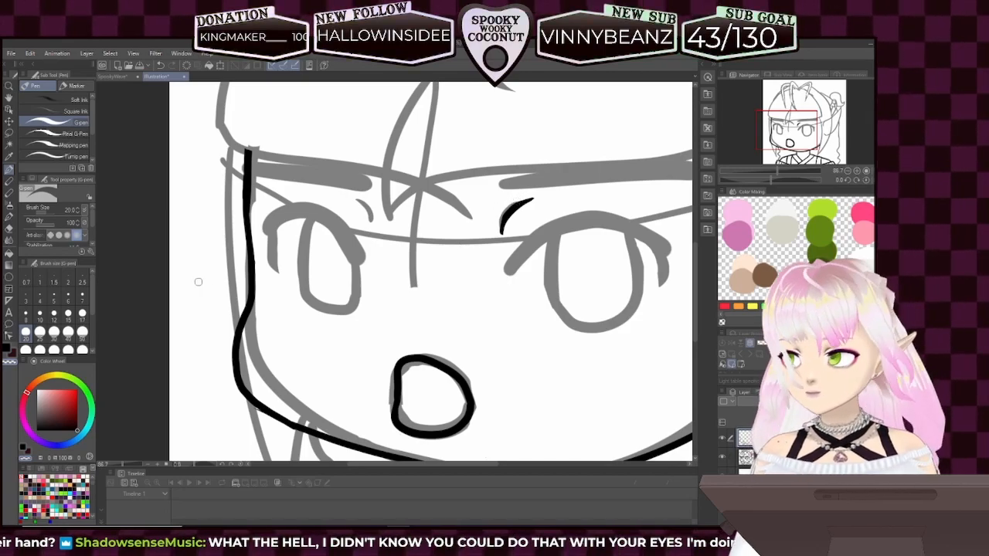
pyautogui.click(52, 333)
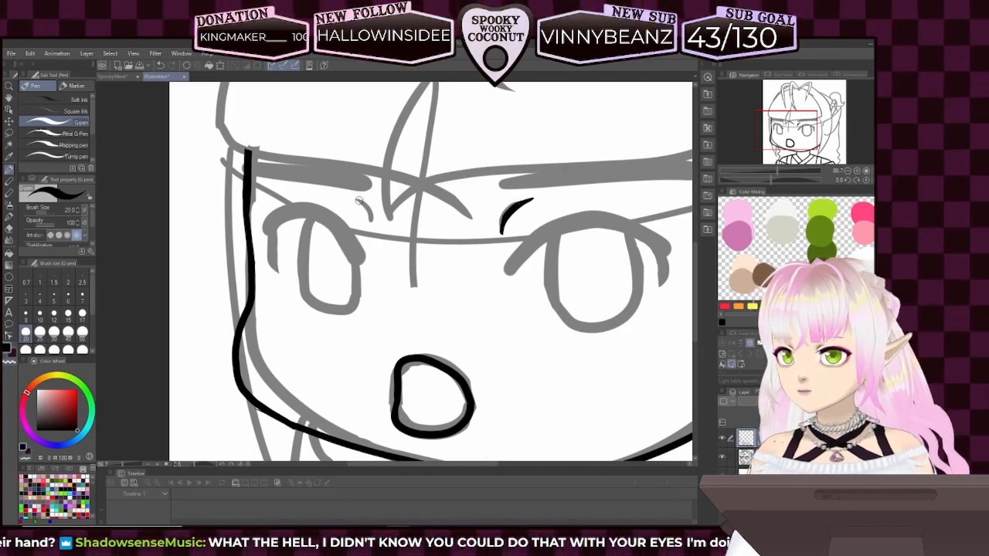
pyautogui.hotkey('ctrl', 'z')
pyautogui.moveTo(356, 200)
pyautogui.mouseDown()
pyautogui.moveTo(360, 223)
pyautogui.moveTo(372, 223)
pyautogui.mouseUp()
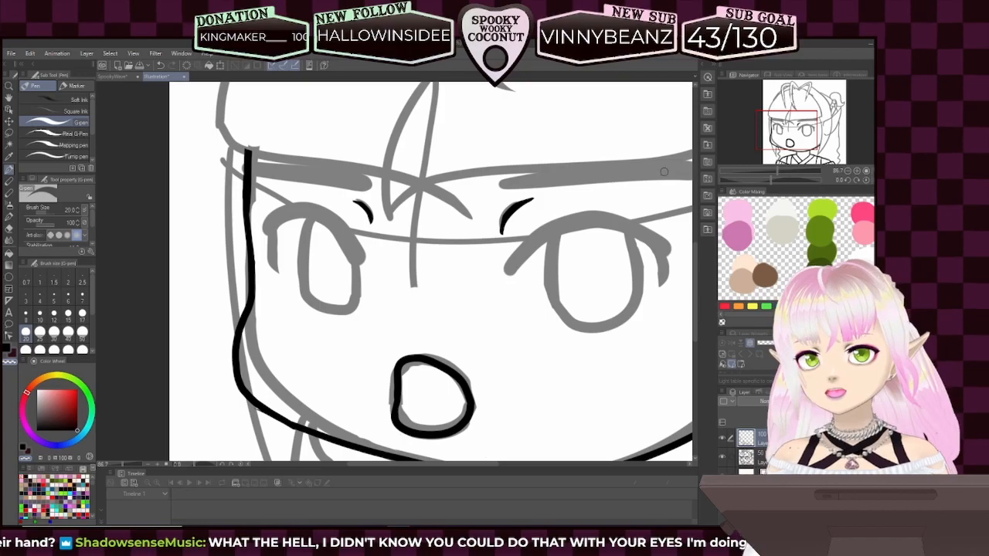
# - Ink the left-hand eye's thick upper lash line in black at brush size 30, thickening it and tidying its inner end
pyautogui.scroll(-2, 431, 270)
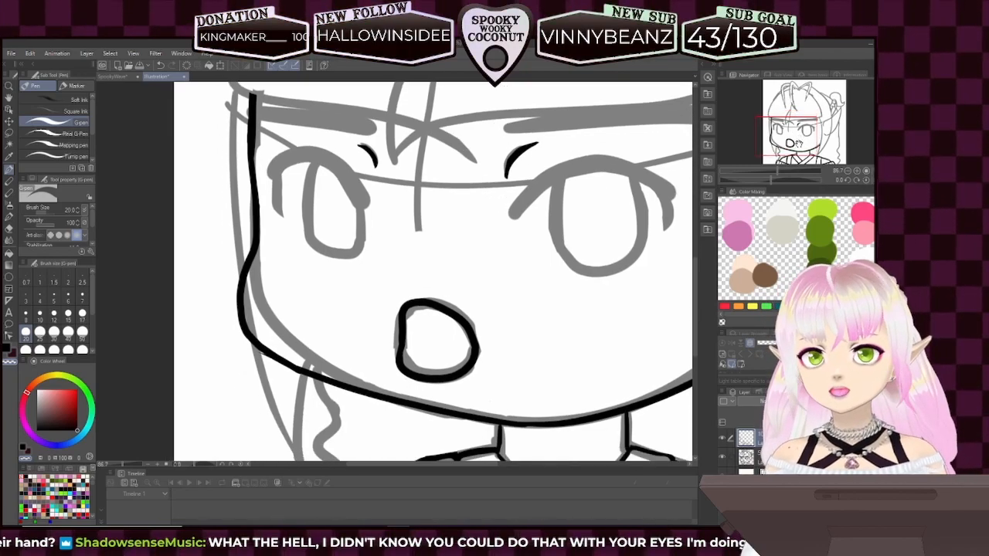
pyautogui.scroll(3, 431, 270)
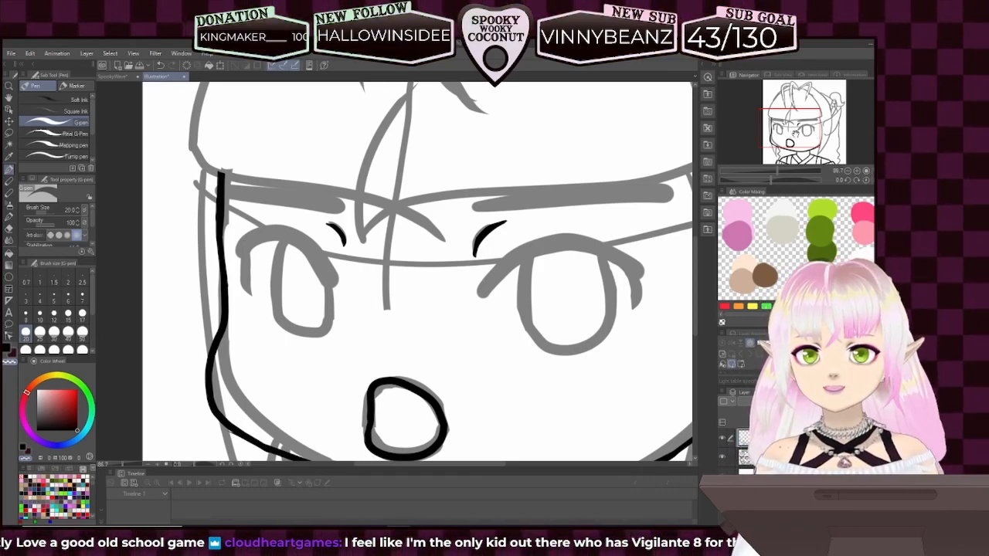
pyautogui.moveTo(794, 135); pyautogui.dragTo(786, 137)
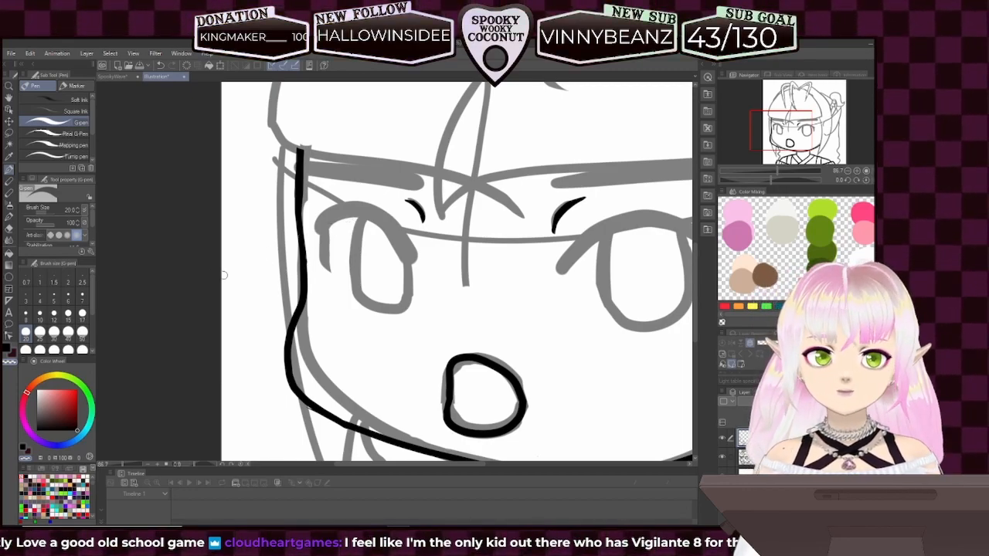
pyautogui.click(54, 332)
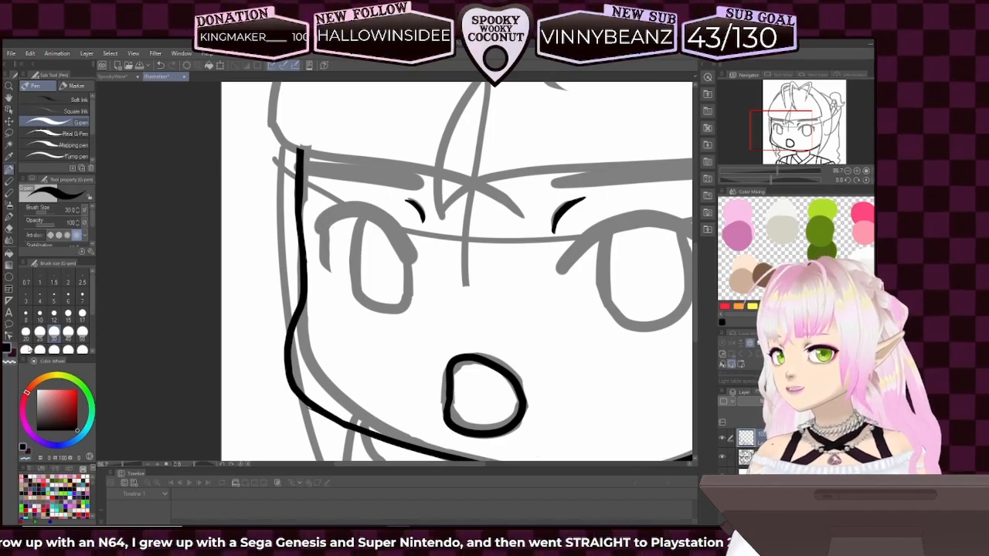
pyautogui.moveTo(320, 226)
pyautogui.mouseDown()
pyautogui.moveTo(355, 205)
pyautogui.moveTo(393, 217)
pyautogui.moveTo(418, 252)
pyautogui.mouseUp()
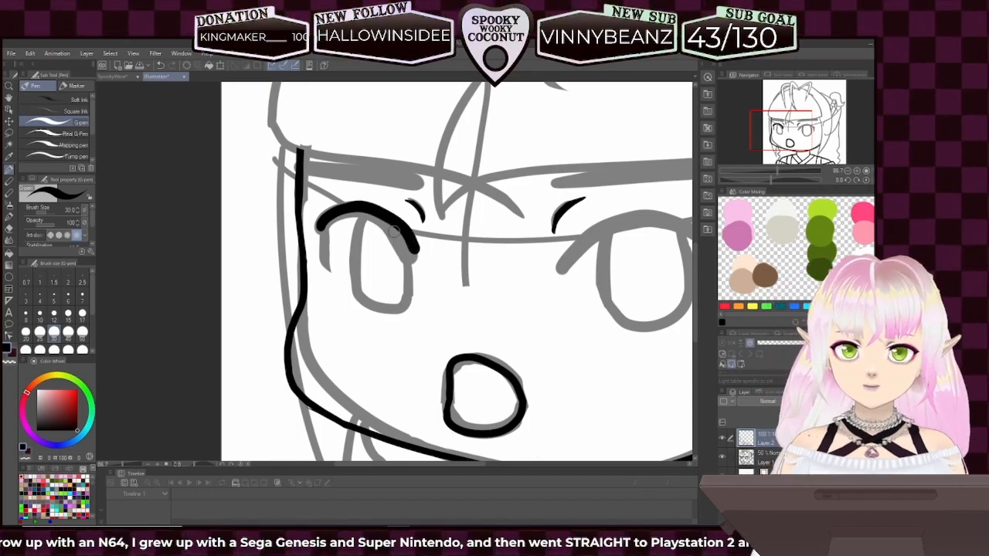
pyautogui.hotkey('ctrl', 'z')
pyautogui.moveTo(319, 230); pyautogui.dragTo(340, 209)
pyautogui.moveTo(369, 209)
pyautogui.mouseDown()
pyautogui.moveTo(397, 227)
pyautogui.moveTo(416, 266)
pyautogui.mouseUp()
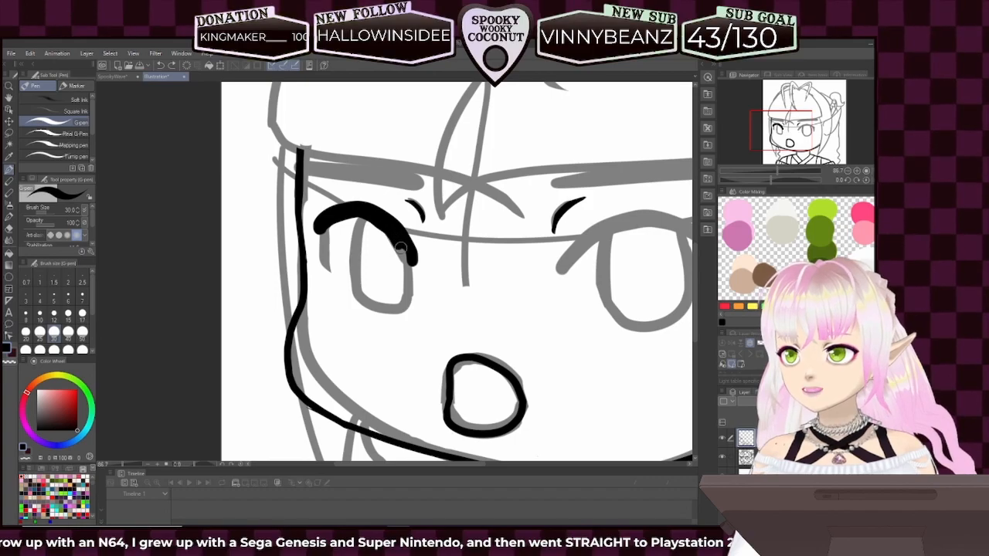
pyautogui.moveTo(406, 257); pyautogui.dragTo(413, 265)
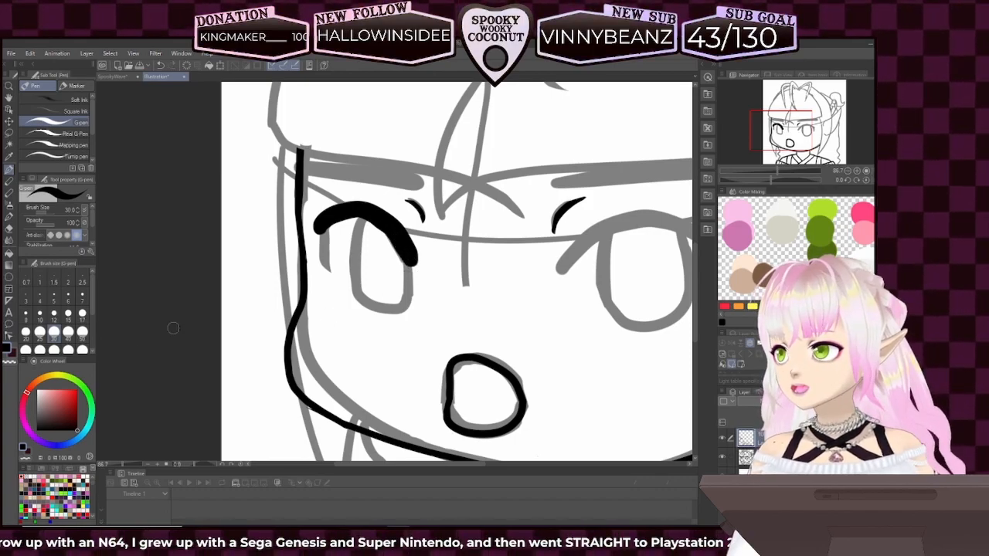
pyautogui.click(12, 362)
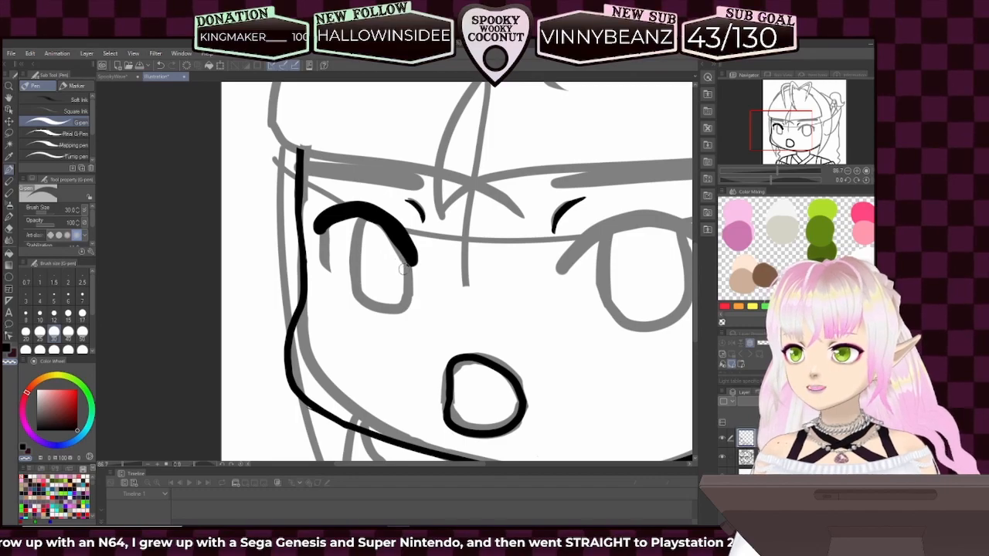
pyautogui.click(7, 348)
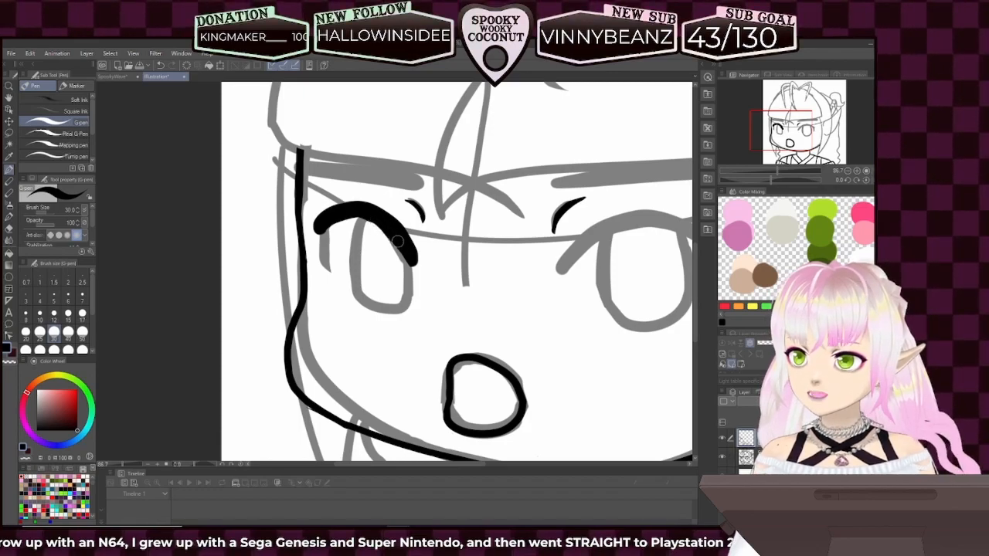
pyautogui.moveTo(410, 258); pyautogui.dragTo(413, 263)
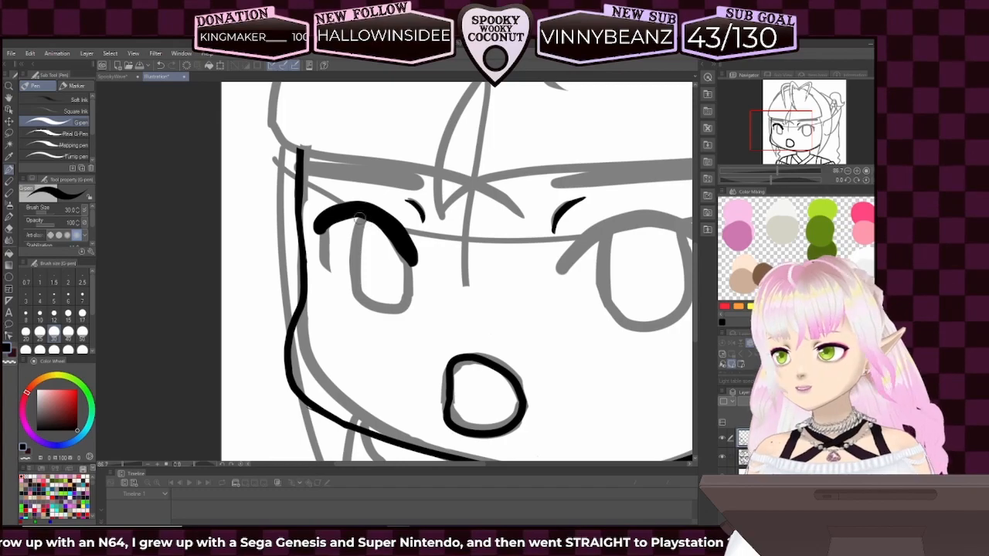
# - Ink the short downward lash at the left-hand eye's outer corner at brush size 20, redoing the stroke until it fits
pyautogui.click(26, 333)
pyautogui.moveTo(319, 231); pyautogui.dragTo(323, 256)
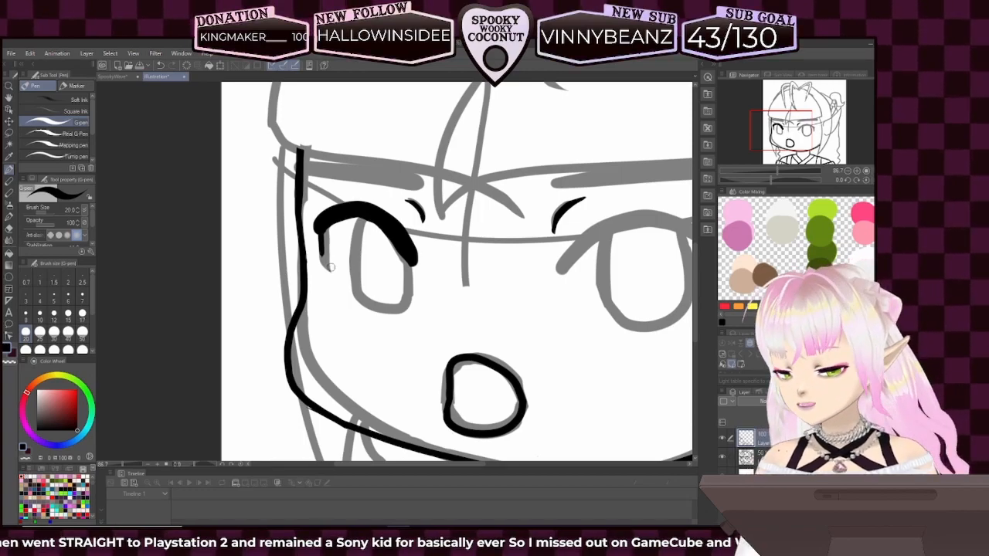
pyautogui.hotkey('ctrl', 'z')
pyautogui.moveTo(318, 224); pyautogui.dragTo(325, 266)
pyautogui.hotkey('ctrl', 'z')
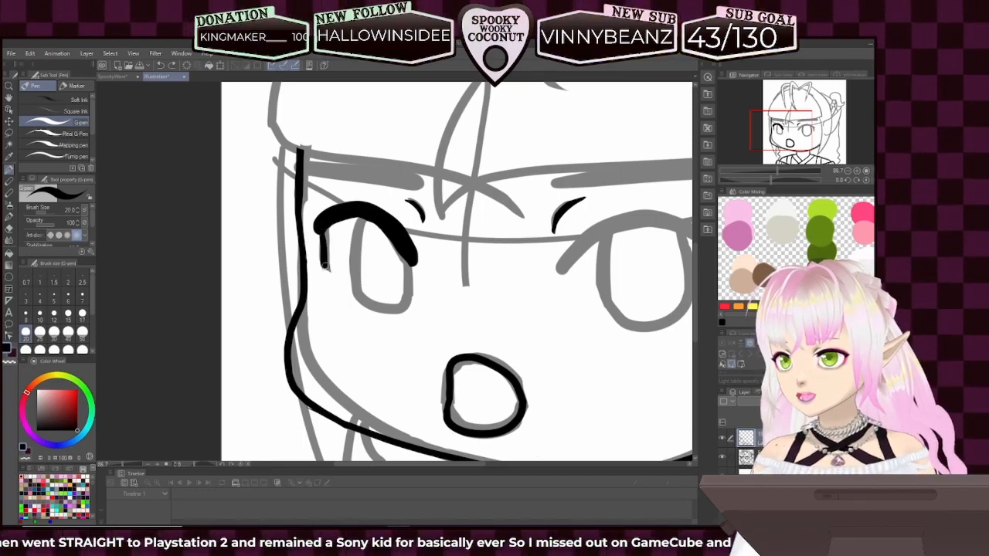
pyautogui.hotkey('ctrl', 'z')
pyautogui.moveTo(318, 221); pyautogui.dragTo(325, 266)
pyautogui.hotkey('ctrl', 'z')
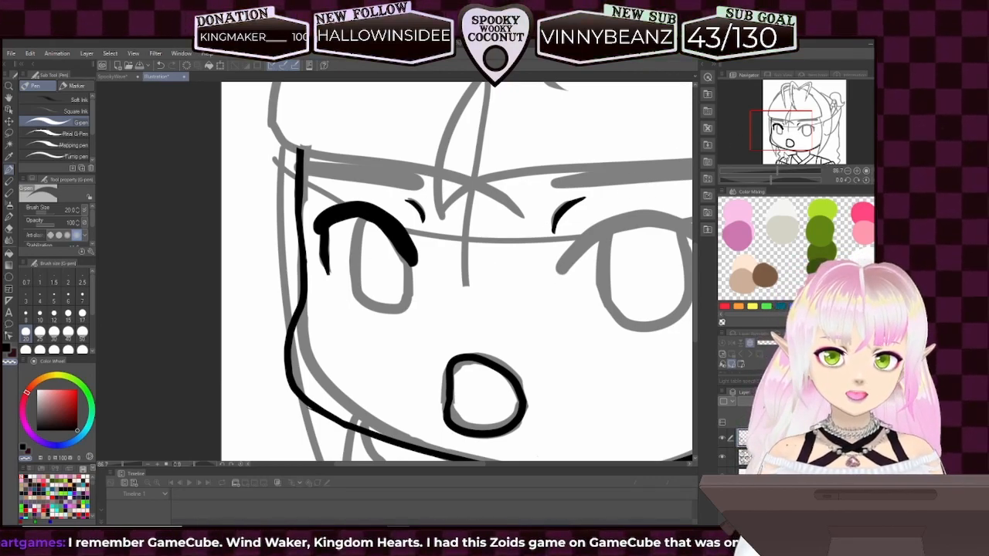
# - Ink the right-hand eye's arched upper lash line in black at brush size 30, redoing the arc and thickening its inner end
pyautogui.moveTo(798, 137); pyautogui.dragTo(810, 139)
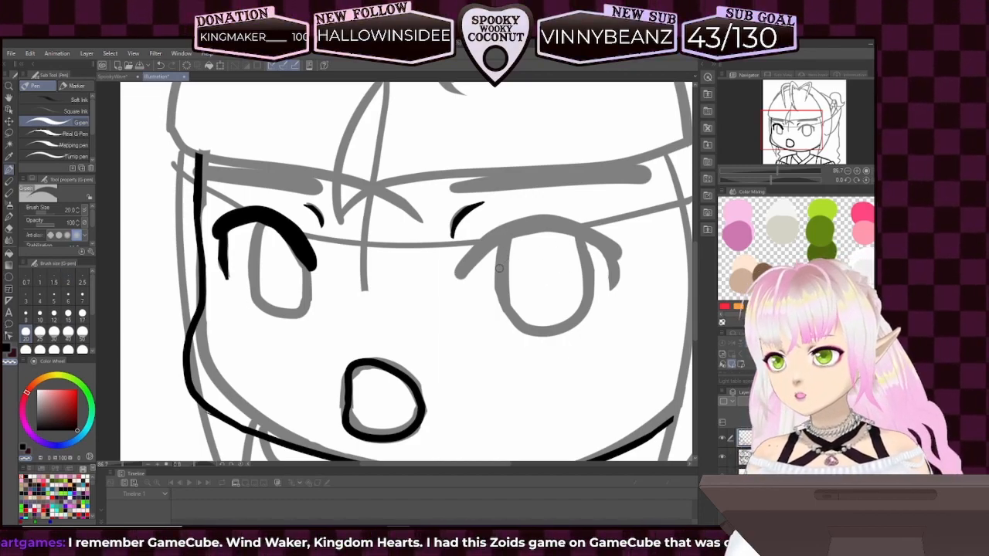
pyautogui.click(53, 332)
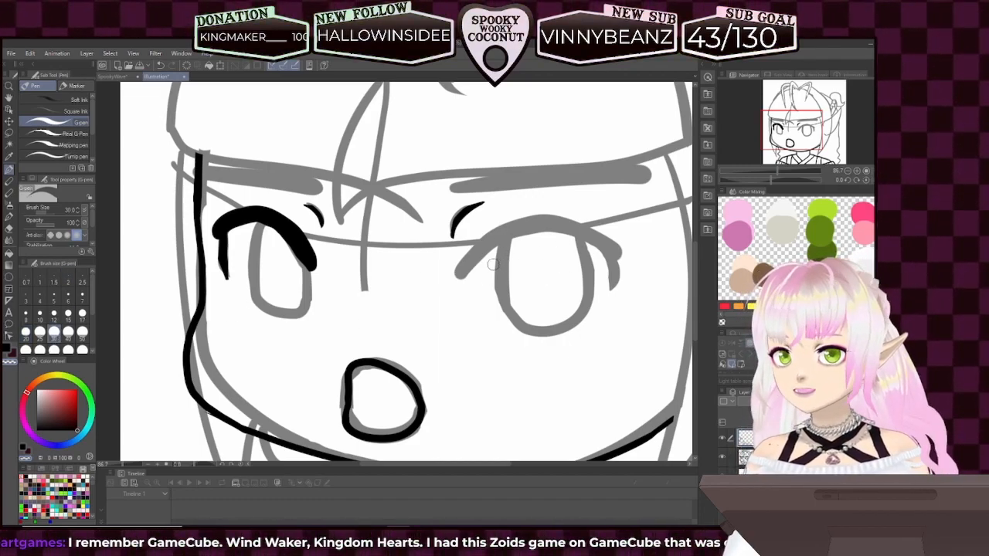
pyautogui.click(9, 350)
pyautogui.moveTo(460, 272); pyautogui.dragTo(498, 245)
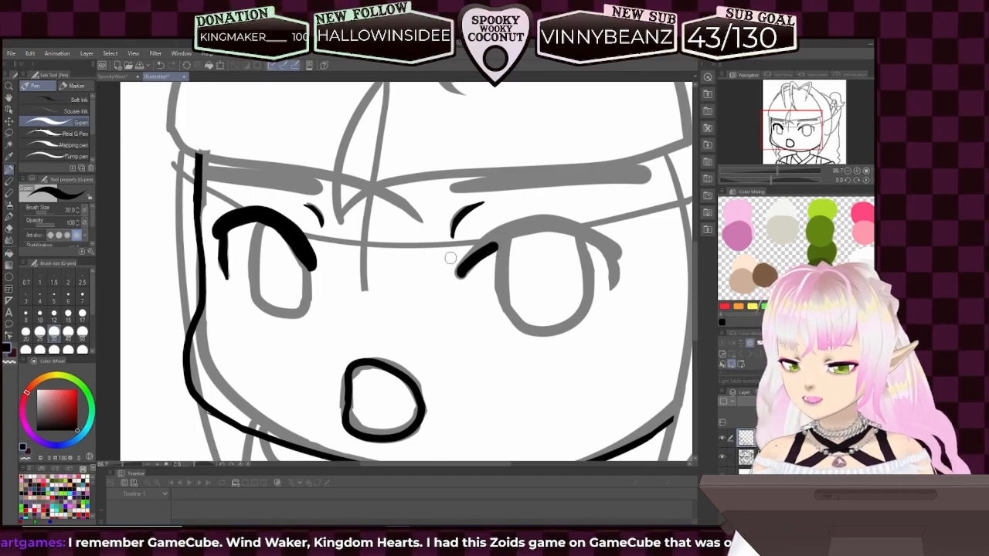
pyautogui.hotkey('ctrl', 'z')
pyautogui.moveTo(461, 275); pyautogui.dragTo(508, 237)
pyautogui.hotkey('ctrl', 'z')
pyautogui.moveTo(462, 275)
pyautogui.mouseDown()
pyautogui.moveTo(538, 225)
pyautogui.moveTo(595, 232)
pyautogui.moveTo(615, 246)
pyautogui.mouseUp()
pyautogui.hotkey('ctrl', 'z')
pyautogui.moveTo(457, 277)
pyautogui.mouseDown()
pyautogui.moveTo(533, 227)
pyautogui.moveTo(605, 241)
pyautogui.mouseUp()
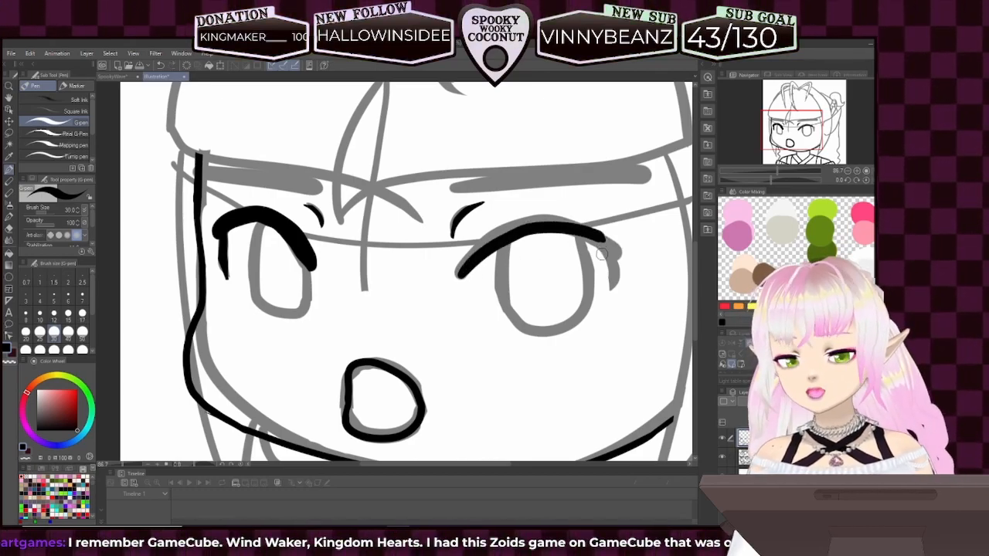
pyautogui.hotkey('ctrl', 'z')
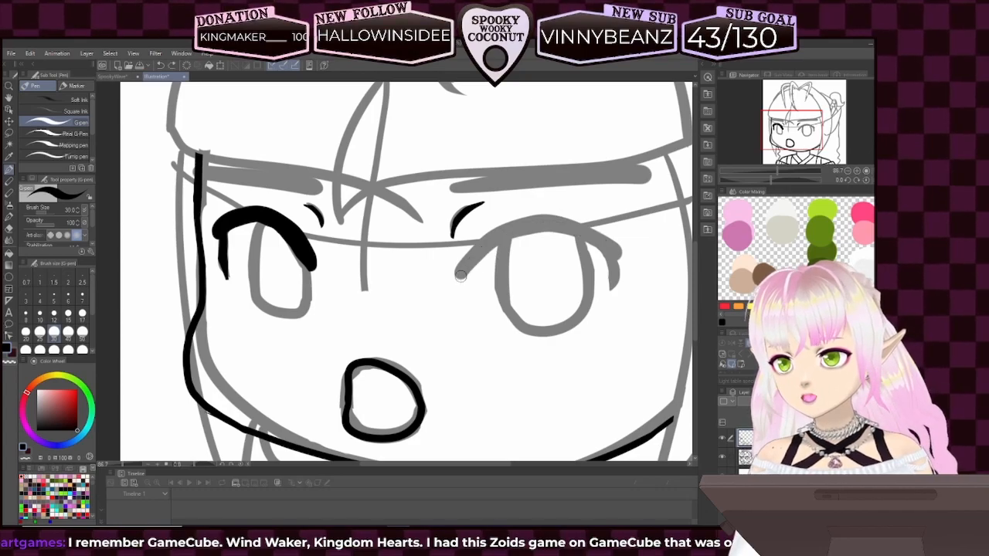
pyautogui.moveTo(462, 272)
pyautogui.mouseDown()
pyautogui.moveTo(488, 245)
pyautogui.moveTo(546, 227)
pyautogui.moveTo(600, 236)
pyautogui.moveTo(619, 258)
pyautogui.mouseUp()
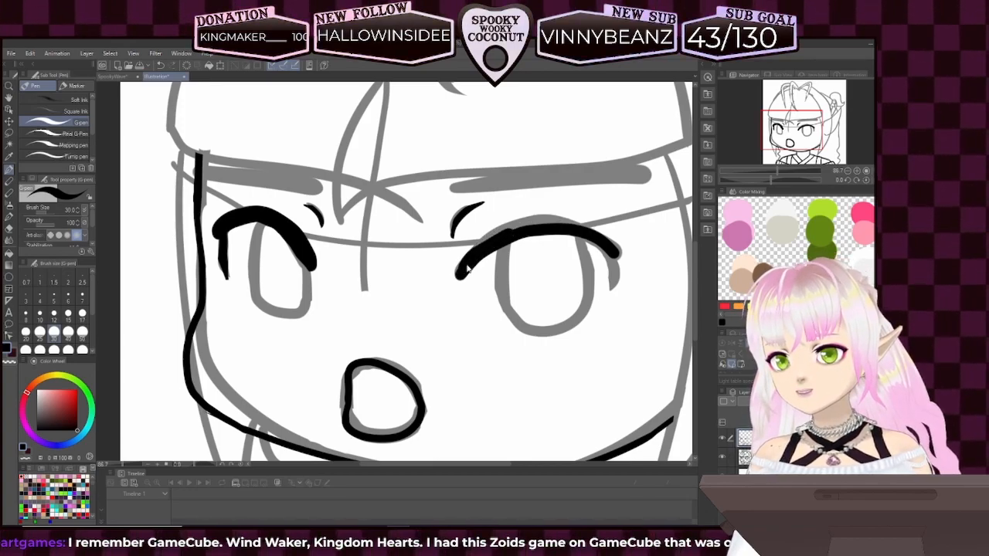
pyautogui.moveTo(456, 275); pyautogui.dragTo(465, 260)
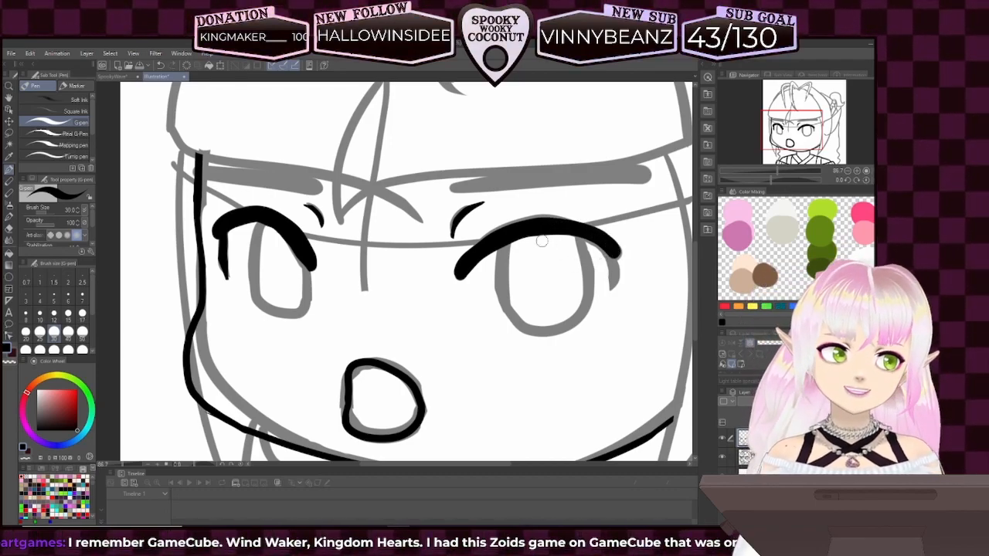
# - Reduce the brush size to 20 and ink the short downward lash at the right-hand eye's outer corner
pyautogui.press('[')
pyautogui.press('[')
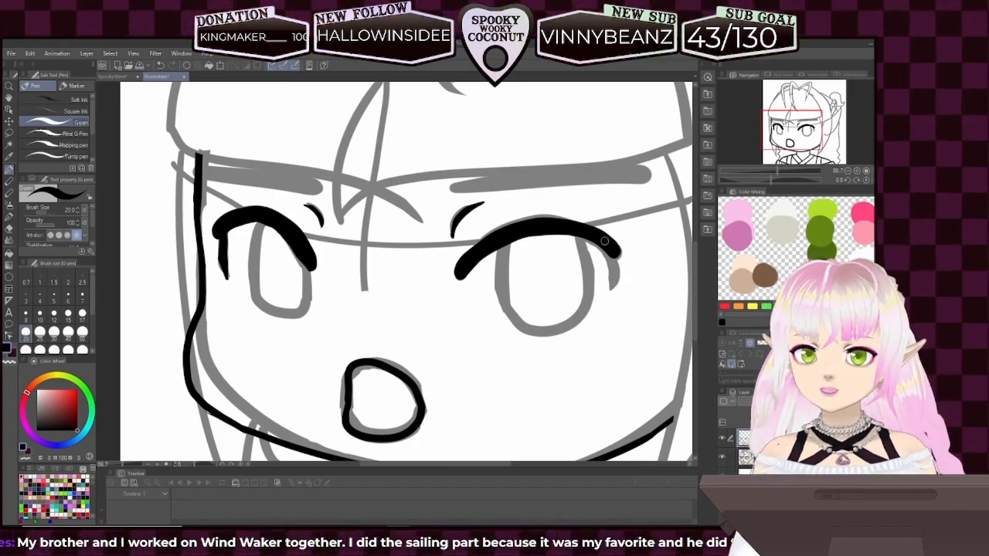
pyautogui.moveTo(601, 240); pyautogui.dragTo(611, 286)
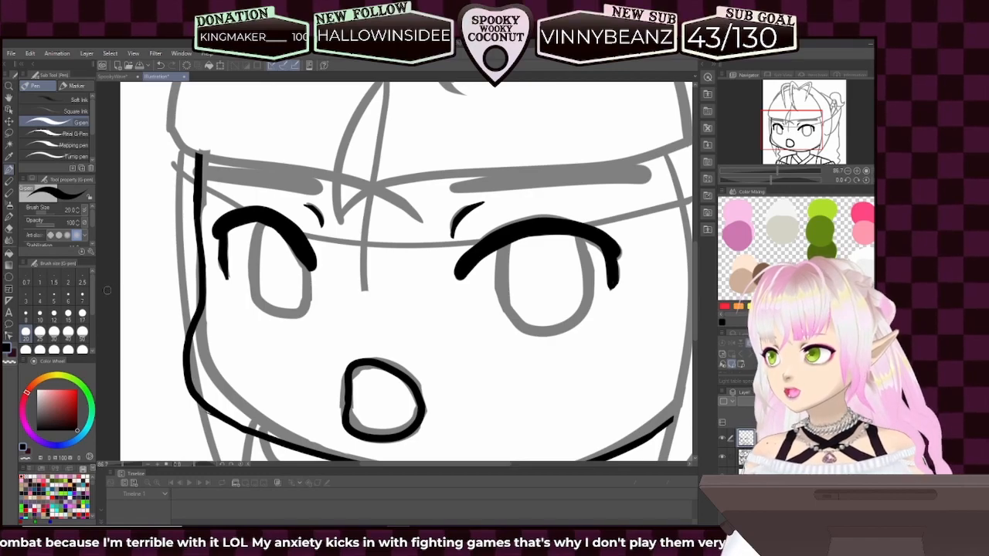
# - Ink the left-hand eye's oval iris outline in black, from the upper lash line around the bottom and back up
pyautogui.moveTo(254, 228); pyautogui.dragTo(261, 276)
pyautogui.hotkey('ctrl', 'z')
pyautogui.moveTo(259, 228)
pyautogui.mouseDown()
pyautogui.moveTo(249, 268)
pyautogui.moveTo(258, 299)
pyautogui.moveTo(279, 315)
pyautogui.mouseUp()
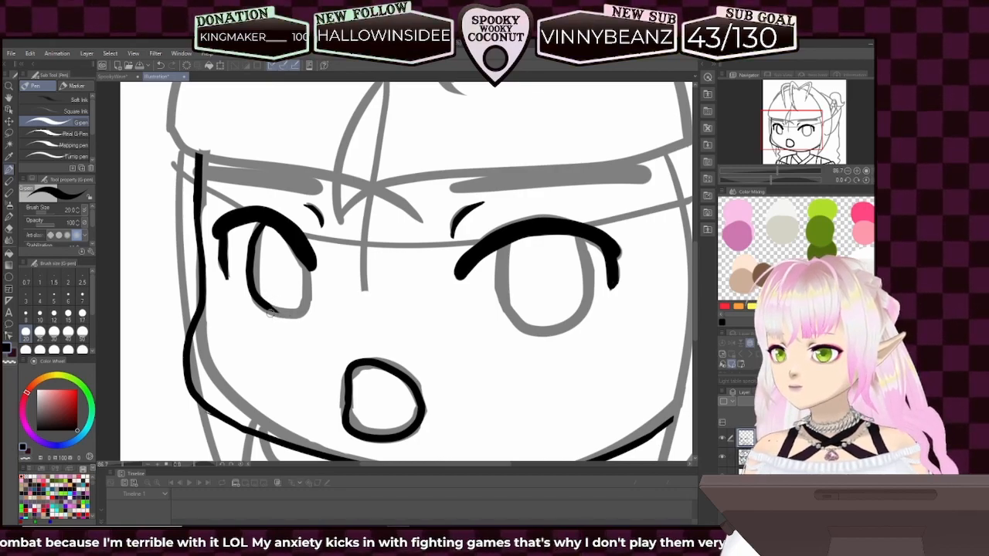
pyautogui.moveTo(264, 306)
pyautogui.mouseDown()
pyautogui.moveTo(301, 304)
pyautogui.moveTo(311, 255)
pyautogui.mouseUp()
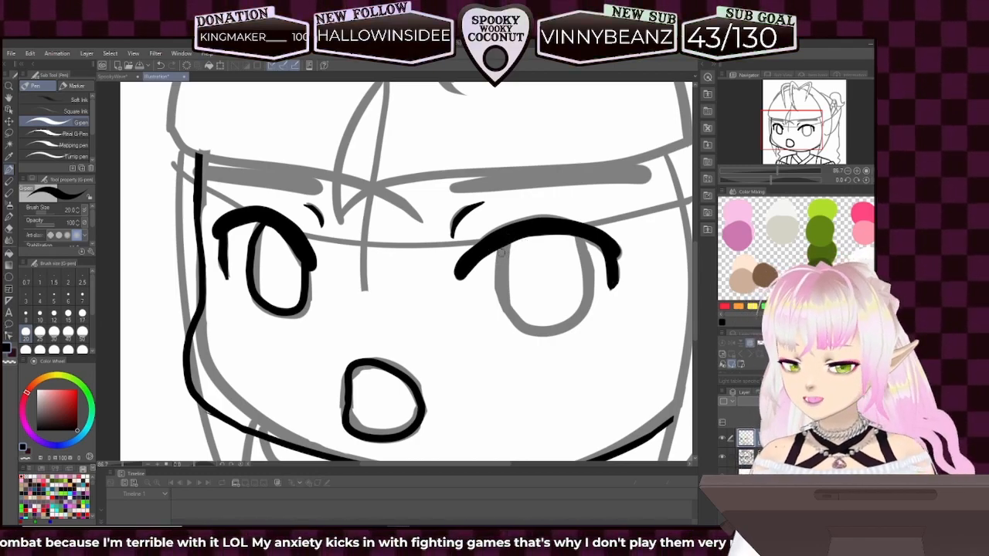
# - Ink the inner side of the right-hand eye's iris down to its lower curve, redoing the stroke until it follows the sketch
pyautogui.moveTo(506, 243); pyautogui.dragTo(501, 285)
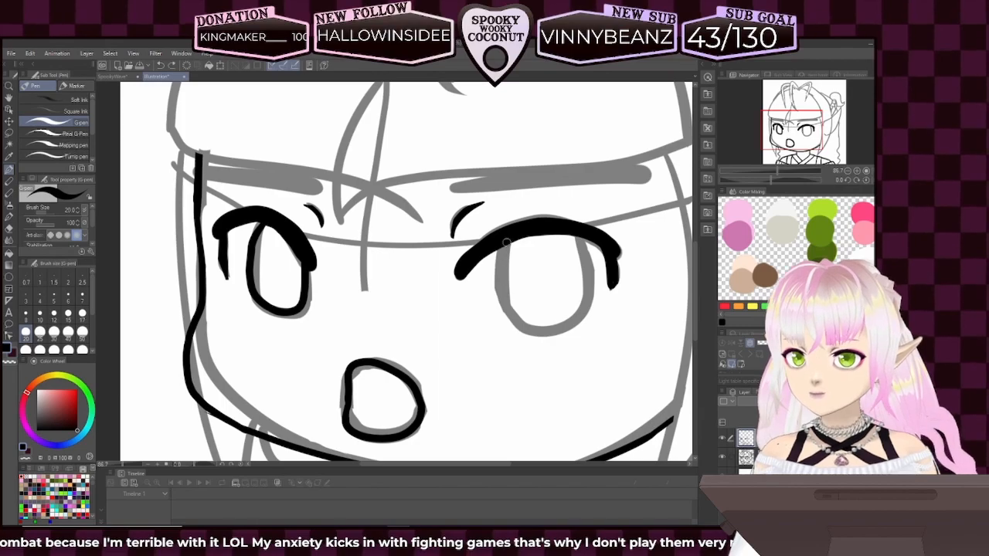
pyautogui.hotkey('ctrl', 'z')
pyautogui.moveTo(506, 236)
pyautogui.mouseDown()
pyautogui.moveTo(509, 312)
pyautogui.moveTo(503, 293)
pyautogui.mouseUp()
pyautogui.hotkey('ctrl', 'z')
pyautogui.hotkey('ctrl', 'z')
pyautogui.moveTo(507, 243)
pyautogui.mouseDown()
pyautogui.moveTo(502, 264)
pyautogui.moveTo(530, 332)
pyautogui.mouseUp()
pyautogui.hotkey('ctrl', 'z')
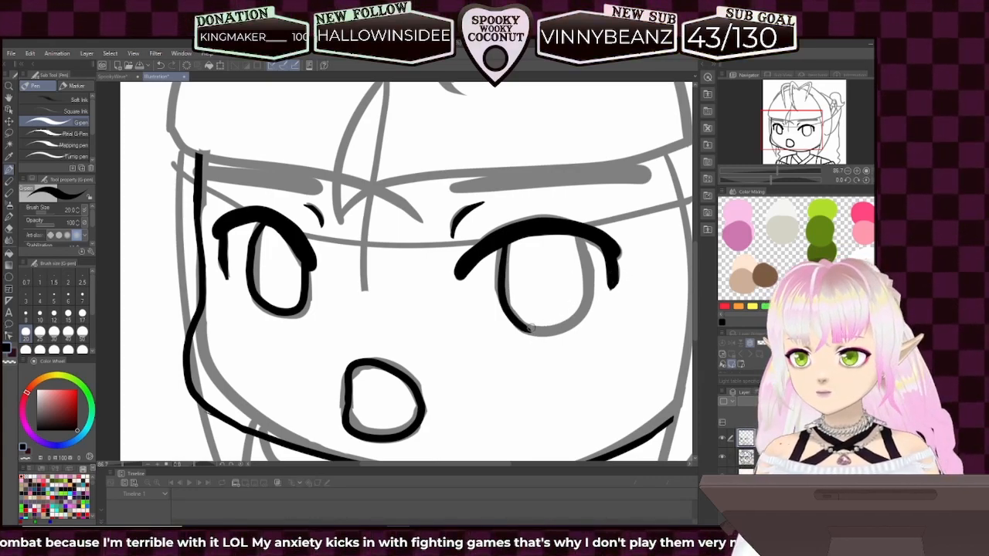
pyautogui.hotkey('ctrl', 'z')
# - Close the right-hand eye's iris outline by inking its bottom curve and its outer side up to the lash line
pyautogui.moveTo(520, 326)
pyautogui.mouseDown()
pyautogui.moveTo(561, 325)
pyautogui.moveTo(530, 331)
pyautogui.moveTo(559, 329)
pyautogui.moveTo(590, 303)
pyautogui.mouseUp()
pyautogui.hotkey('ctrl', 'z')
pyautogui.moveTo(578, 239)
pyautogui.mouseDown()
pyautogui.moveTo(590, 299)
pyautogui.moveTo(584, 253)
pyautogui.mouseUp()
pyautogui.hotkey('ctrl', 'z')
pyautogui.hotkey('ctrl', 'z')
pyautogui.moveTo(586, 292); pyautogui.dragTo(587, 305)
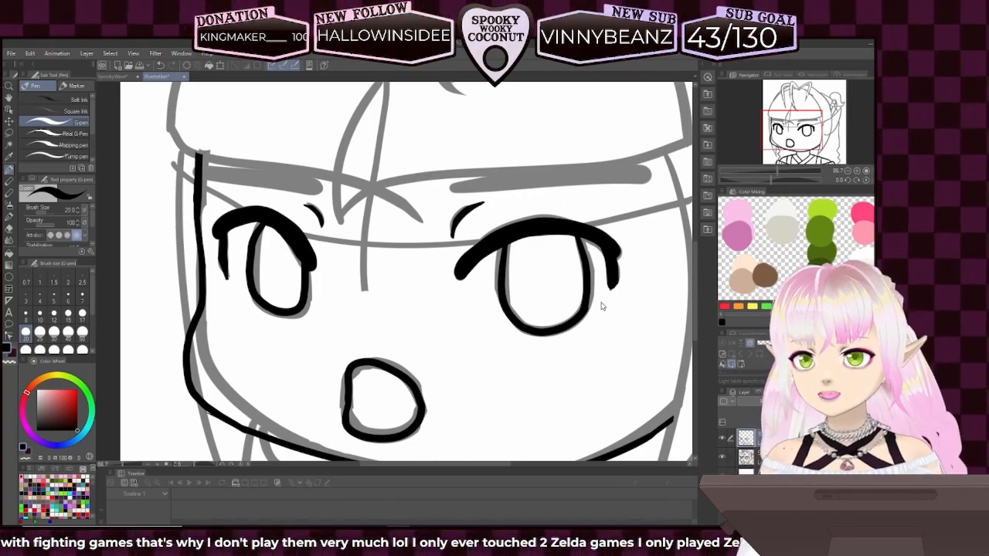
pyautogui.moveTo(602, 306); pyautogui.dragTo(575, 246)
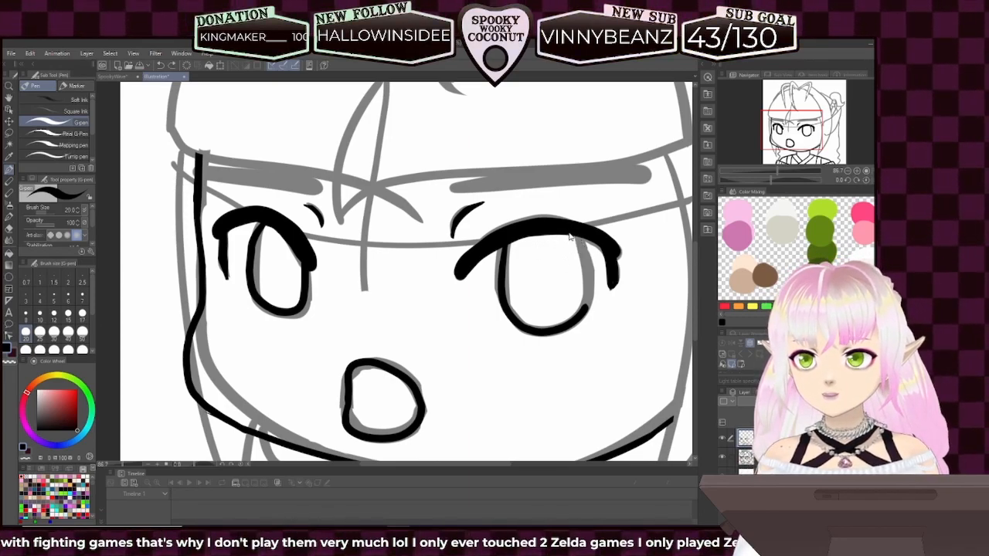
pyautogui.moveTo(581, 240); pyautogui.dragTo(586, 304)
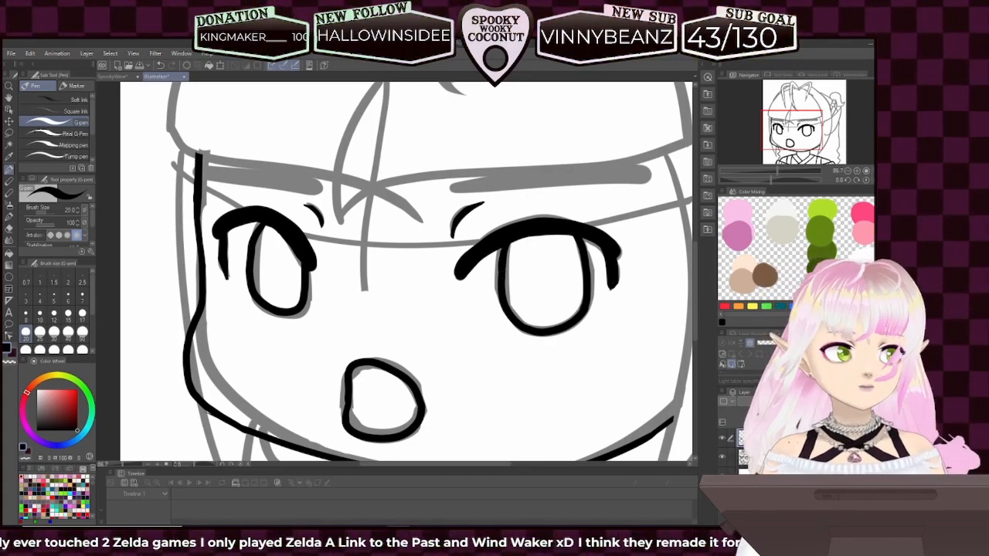
# - Ink a short slanted nose line in black just above the mouth, redoing the stroke until its angle and length fit
pyautogui.moveTo(786, 137)
pyautogui.mouseDown()
pyautogui.moveTo(798, 134)
pyautogui.moveTo(792, 143)
pyautogui.mouseUp()
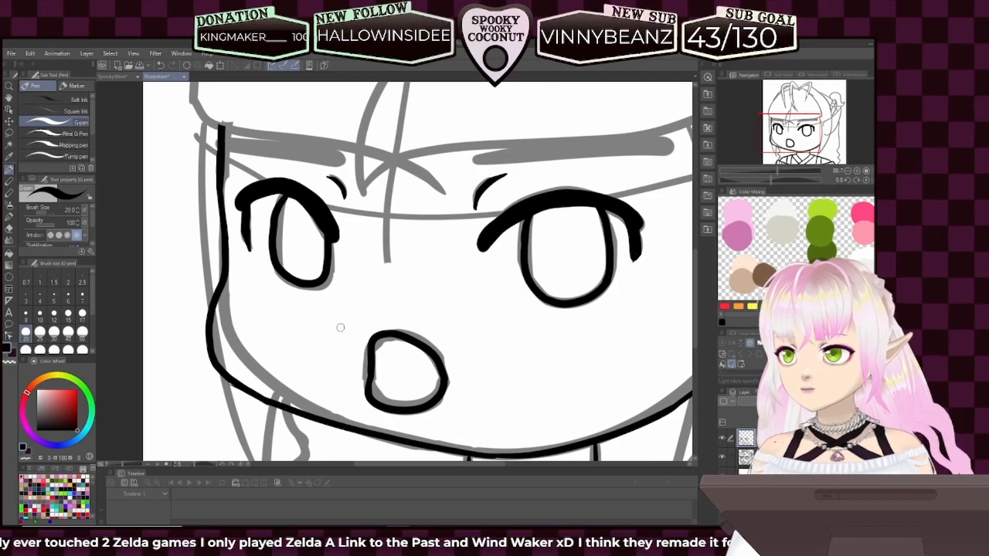
pyautogui.moveTo(365, 307); pyautogui.dragTo(399, 325)
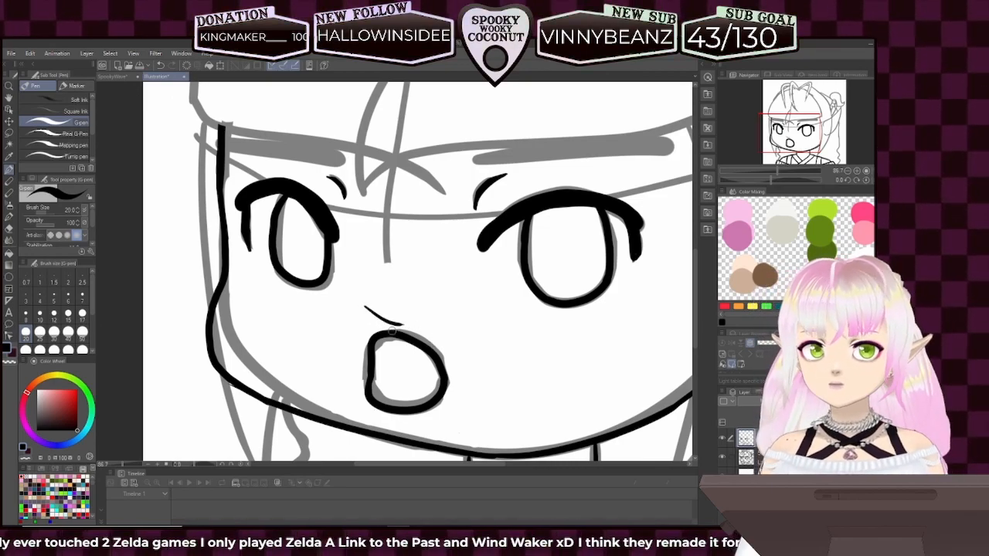
pyautogui.hotkey('ctrl', 'z')
pyautogui.moveTo(373, 306); pyautogui.dragTo(387, 319)
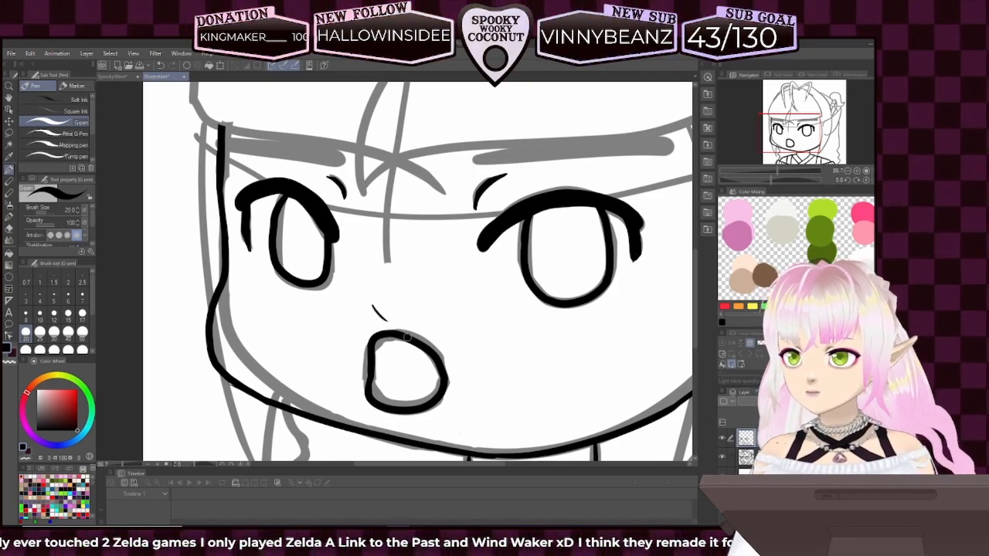
pyautogui.hotkey('ctrl', 'z')
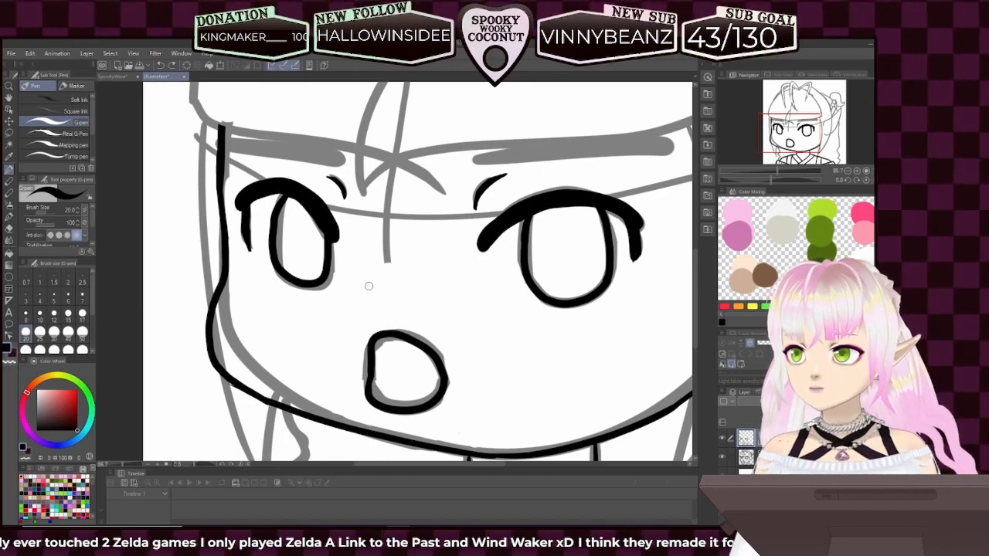
pyautogui.hotkey('ctrl', 'z')
pyautogui.moveTo(371, 284); pyautogui.dragTo(378, 306)
pyautogui.hotkey('ctrl', 'z')
pyautogui.moveTo(368, 295); pyautogui.dragTo(385, 316)
# - Hide the sketch layer and smooth the jaw line below the left-hand cheek with a thickening stroke
pyautogui.moveTo(799, 133); pyautogui.dragTo(789, 132)
pyautogui.moveTo(775, 171); pyautogui.dragTo(771, 172)
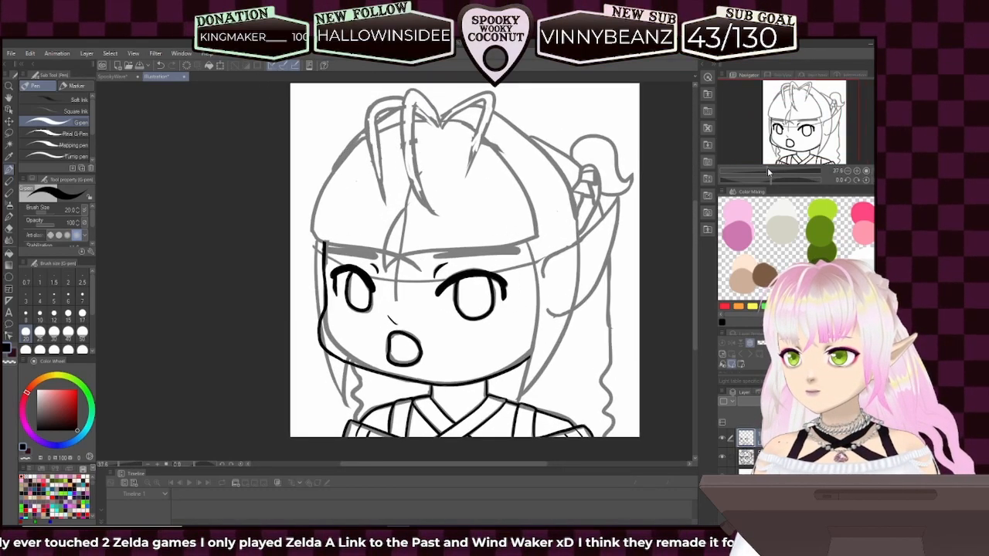
pyautogui.click(721, 457)
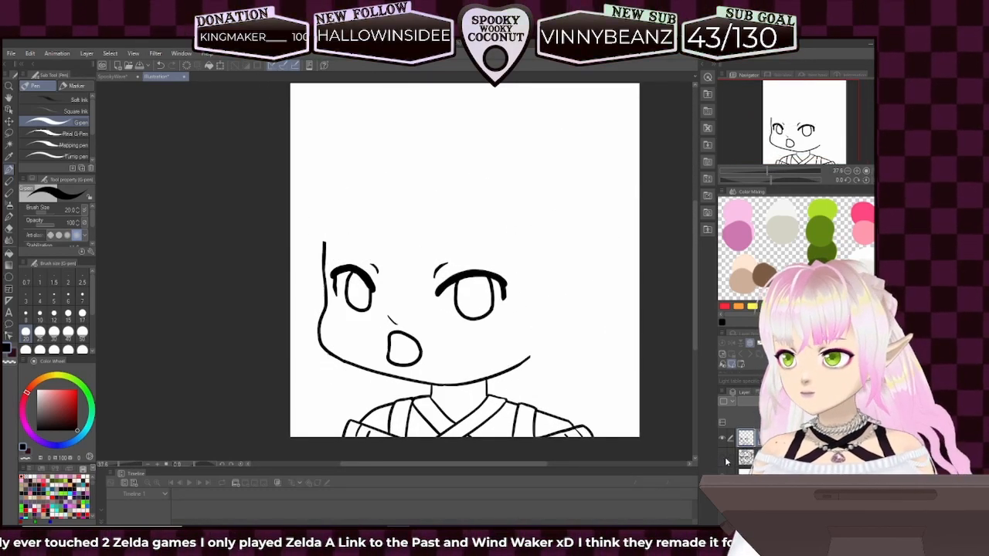
pyautogui.moveTo(766, 170); pyautogui.dragTo(771, 170)
pyautogui.moveTo(793, 138); pyautogui.dragTo(777, 169)
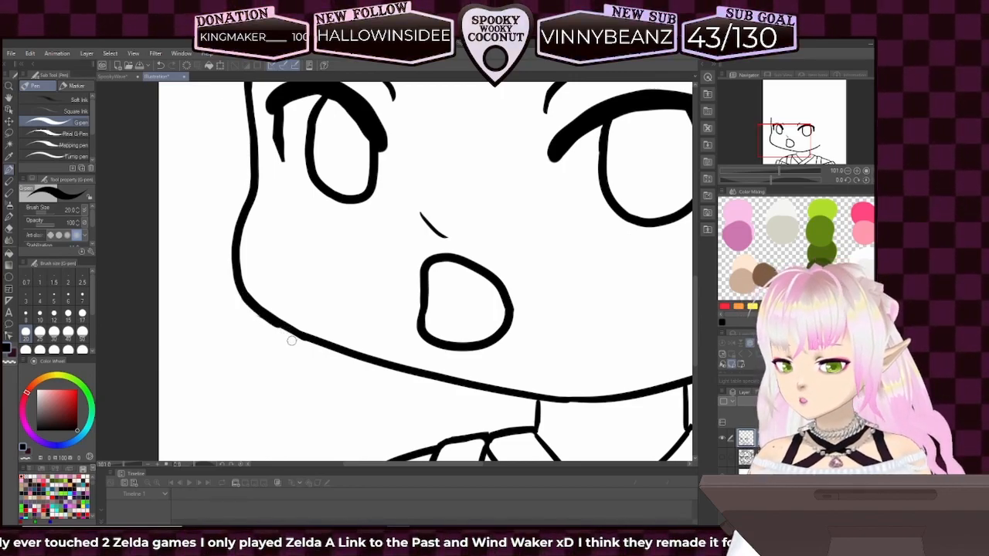
pyautogui.moveTo(244, 297); pyautogui.dragTo(307, 340)
pyautogui.hotkey('ctrl', 'z')
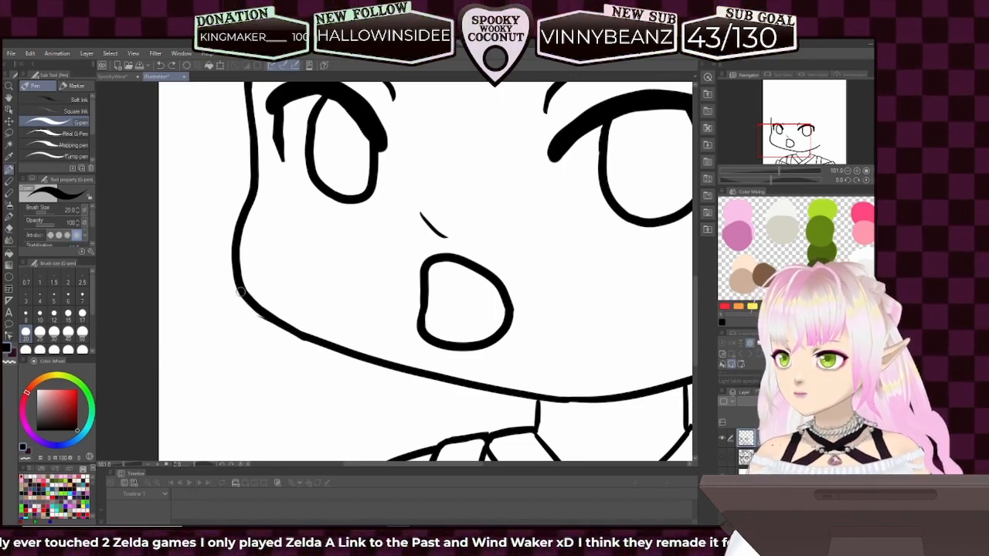
pyautogui.moveTo(264, 317); pyautogui.dragTo(332, 349)
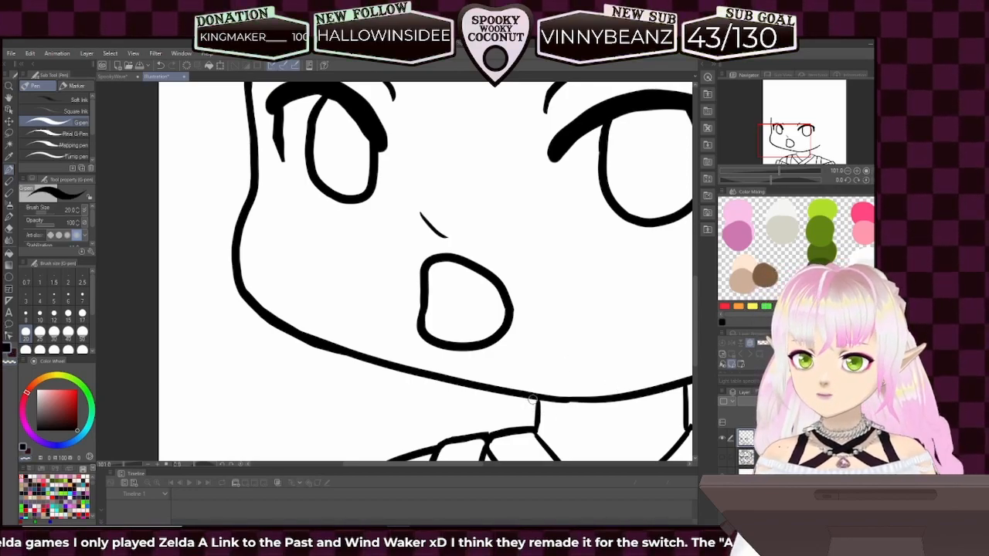
# - Touch up the ink where the chin line meets the neck, undoing strokes that do not fit
pyautogui.moveTo(537, 398); pyautogui.dragTo(668, 389)
pyautogui.hotkey('ctrl', 'z')
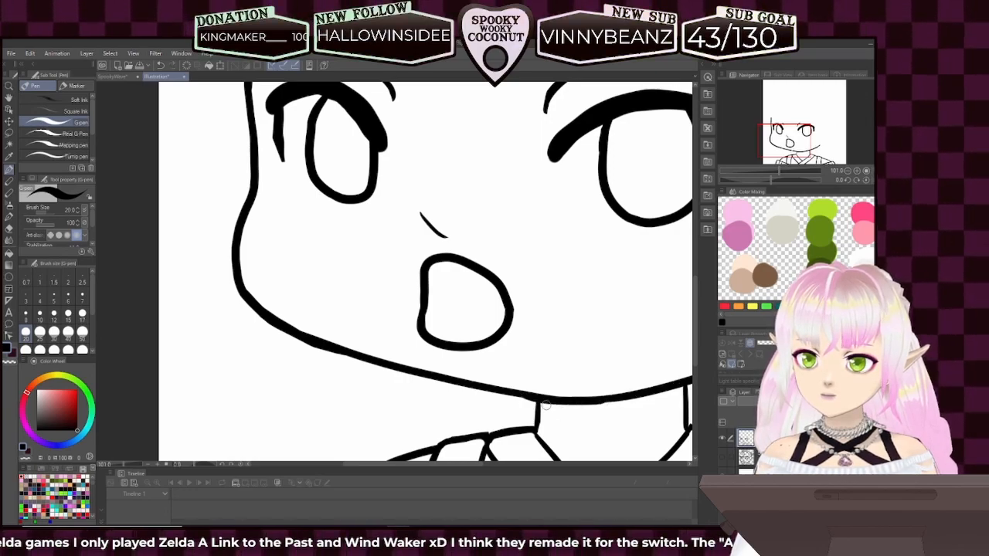
pyautogui.moveTo(522, 400); pyautogui.dragTo(572, 405)
pyautogui.hotkey('ctrl', 'z')
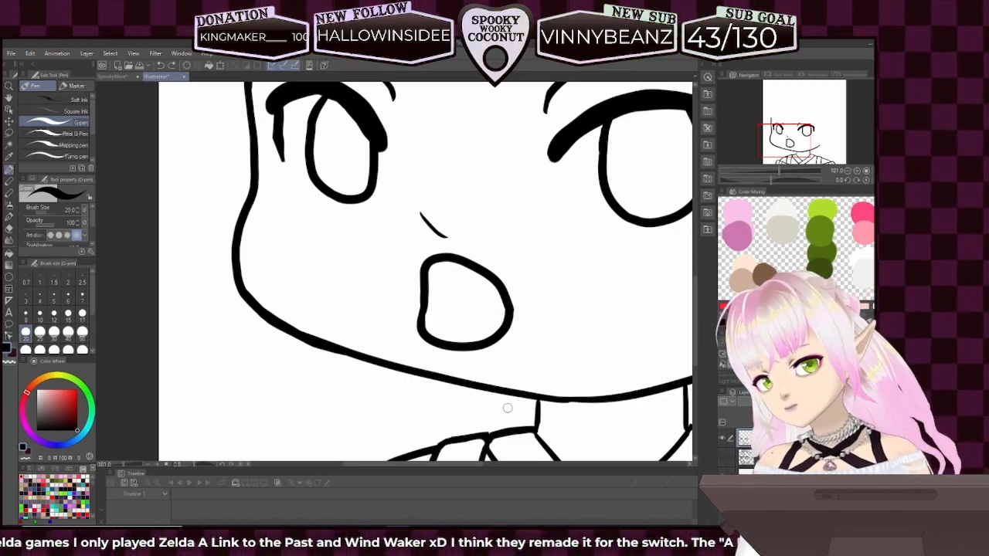
pyautogui.hotkey('ctrl', 'z')
pyautogui.moveTo(555, 401); pyautogui.dragTo(602, 403)
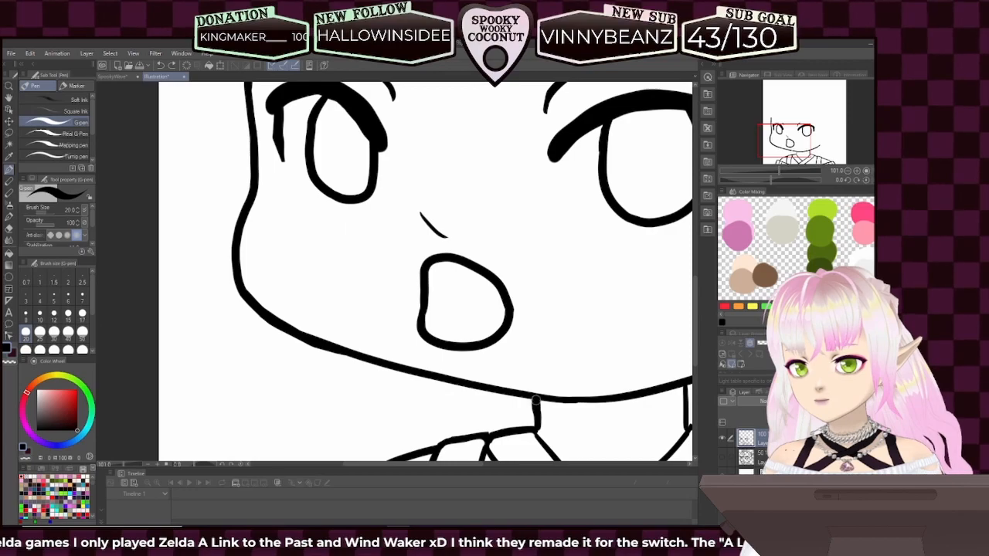
# - Examine the inked jaw, chin and neck lines with the canvas rotated up to 25 degrees, and return it to 0 degrees
pyautogui.click(855, 182)
pyautogui.click(854, 181)
pyautogui.click(855, 181)
pyautogui.click(855, 182)
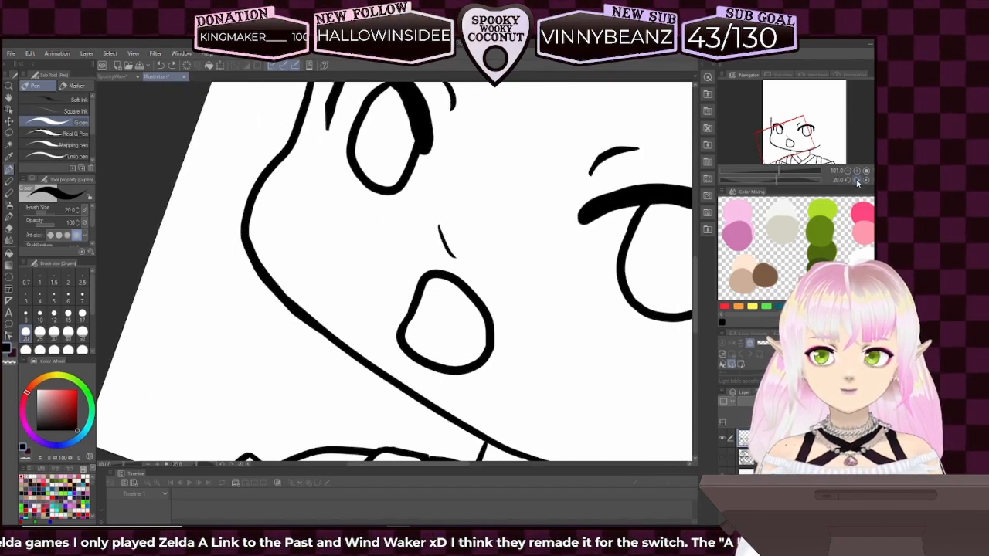
pyautogui.click(855, 181)
pyautogui.moveTo(793, 148); pyautogui.dragTo(798, 155)
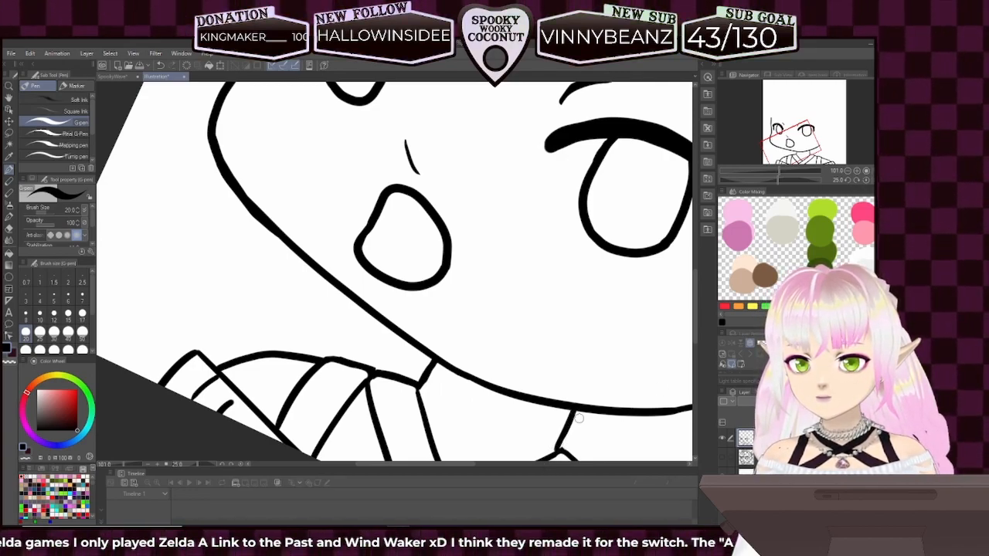
pyautogui.click(775, 181)
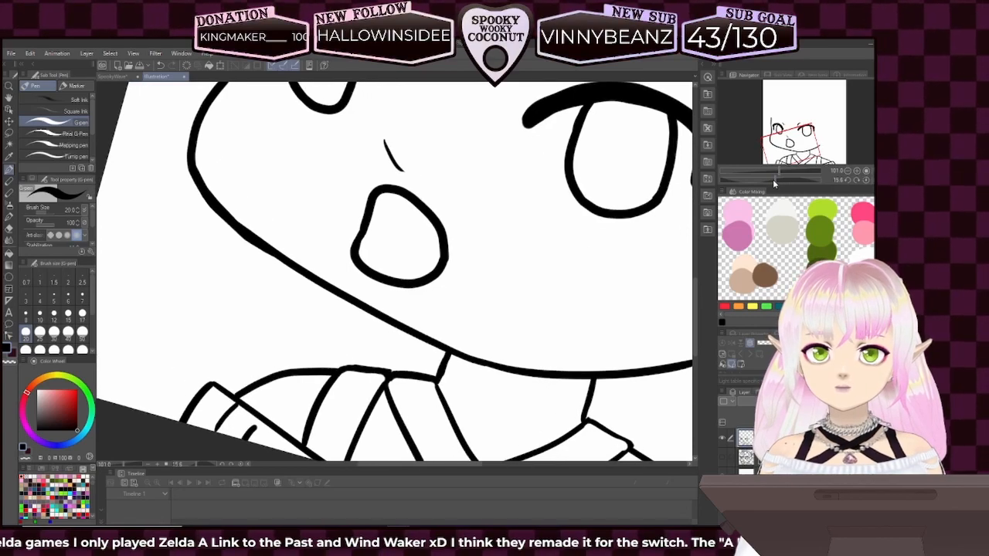
pyautogui.click(774, 179)
pyautogui.click(855, 181)
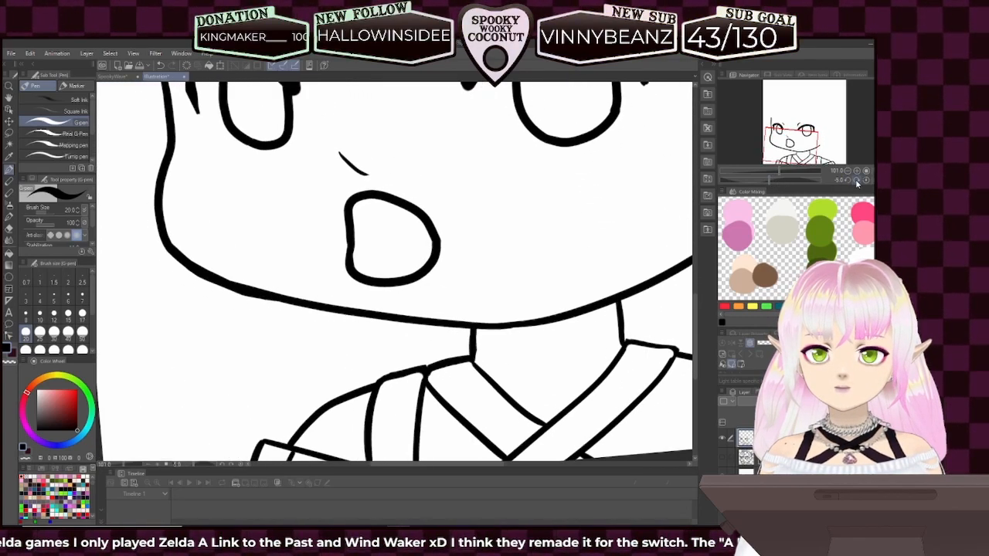
pyautogui.click(857, 182)
pyautogui.click(849, 182)
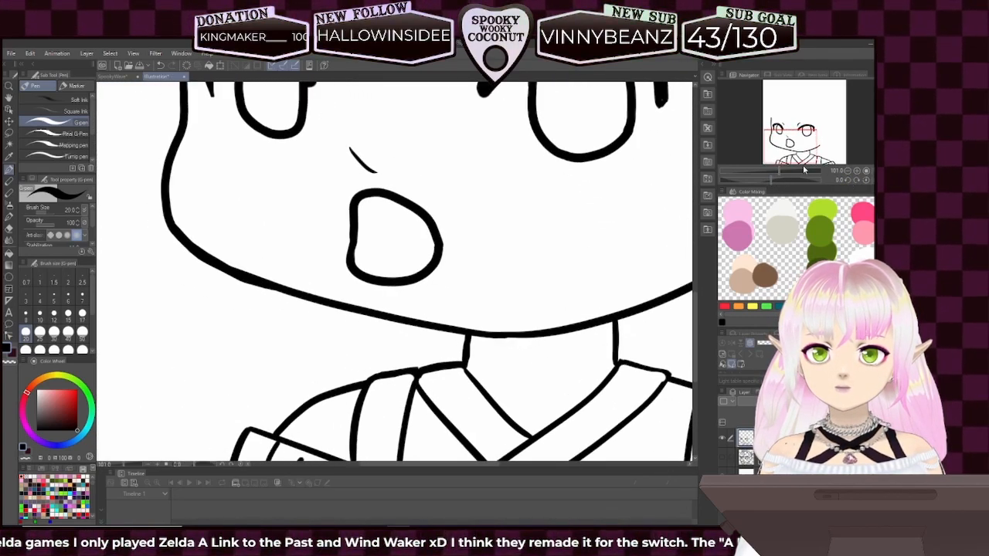
# - Show the sketch layer again beneath the inked line art
pyautogui.click(775, 171)
pyautogui.moveTo(792, 151); pyautogui.dragTo(797, 138)
pyautogui.click(723, 459)
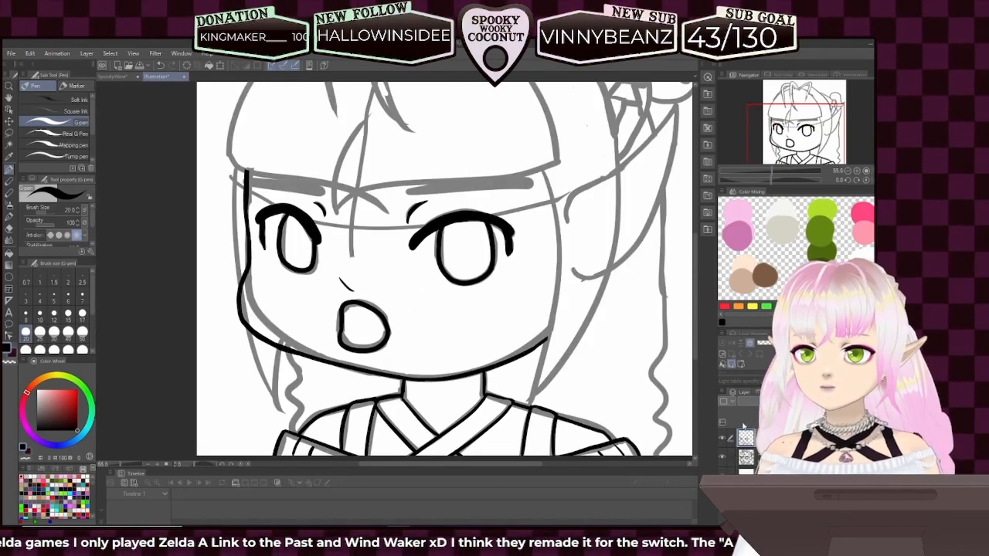
pyautogui.moveTo(773, 171)
pyautogui.mouseDown()
pyautogui.moveTo(760, 175)
pyautogui.moveTo(771, 170)
pyautogui.mouseUp()
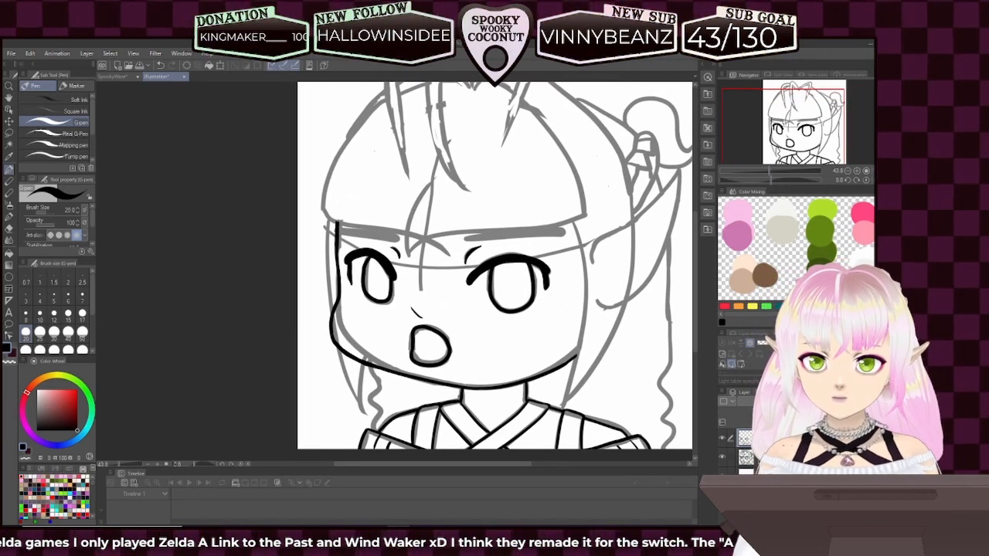
# - Set the brush size to 40 and ink the thick right-hand eyebrow over the sketch, redoing the stroke until it is straight
pyautogui.click(54, 332)
pyautogui.moveTo(790, 124); pyautogui.dragTo(785, 121)
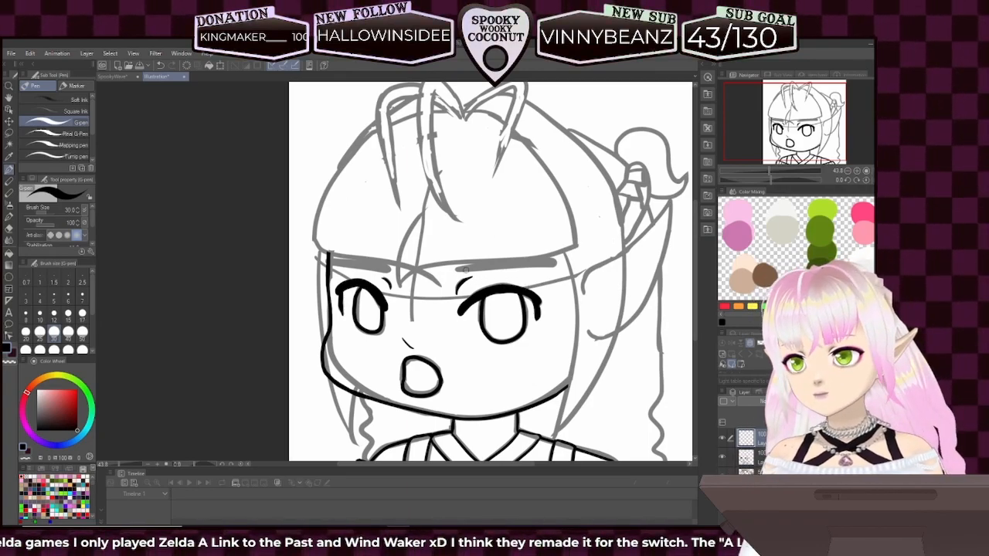
pyautogui.click(68, 332)
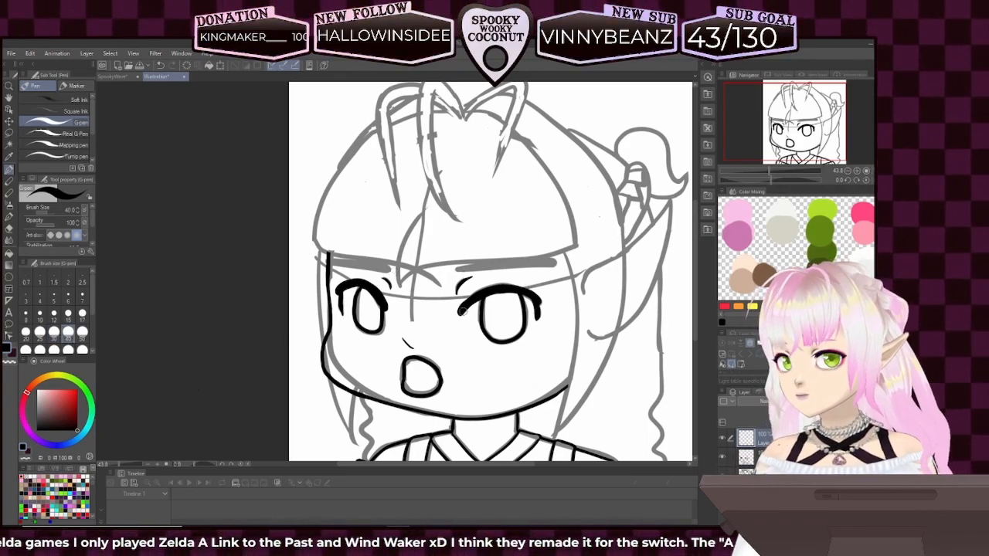
pyautogui.moveTo(451, 268); pyautogui.dragTo(554, 269)
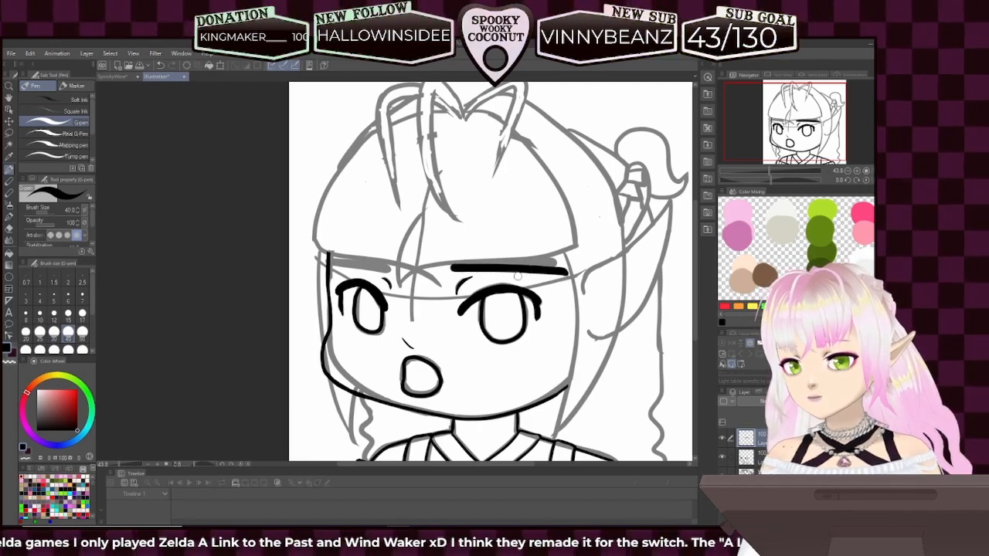
pyautogui.hotkey('ctrl', 'z')
pyautogui.moveTo(454, 267); pyautogui.dragTo(556, 265)
pyautogui.hotkey('ctrl', 'z')
pyautogui.moveTo(455, 266); pyautogui.dragTo(557, 265)
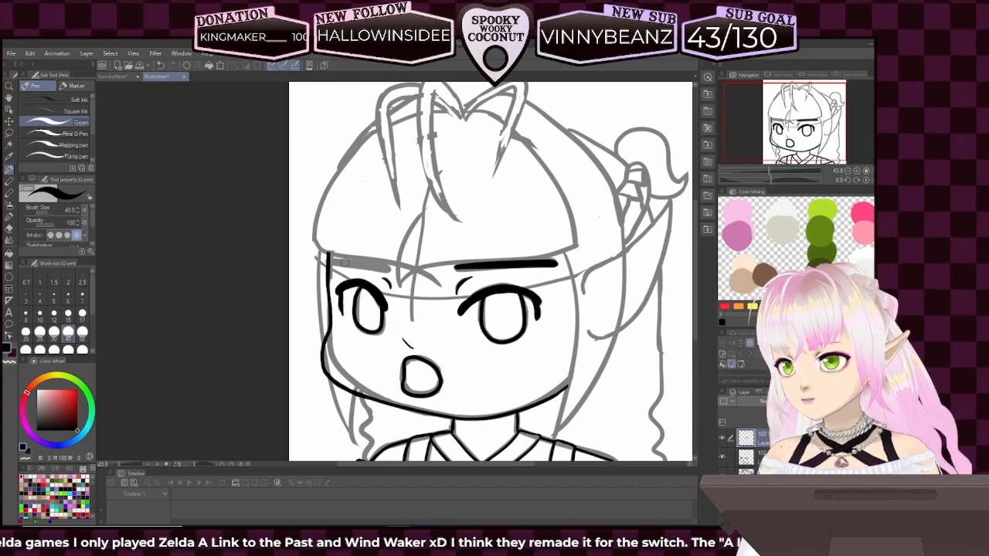
# - Ink the left-hand eyebrow from the face outline inward along the sketch, redoing the stroke until it fits
pyautogui.moveTo(328, 262); pyautogui.dragTo(398, 270)
pyautogui.hotkey('ctrl', 'z')
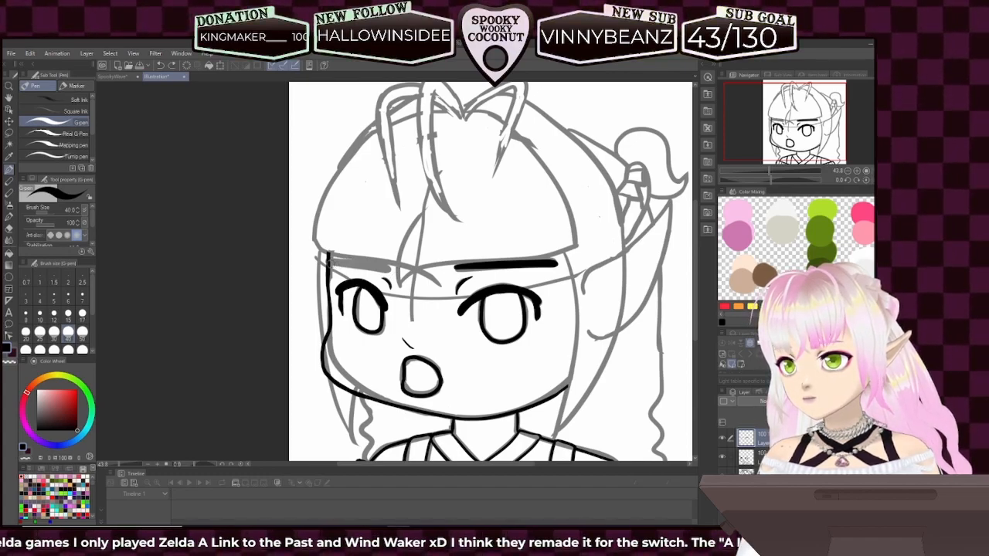
pyautogui.moveTo(325, 260); pyautogui.dragTo(400, 271)
pyautogui.hotkey('ctrl', 'z')
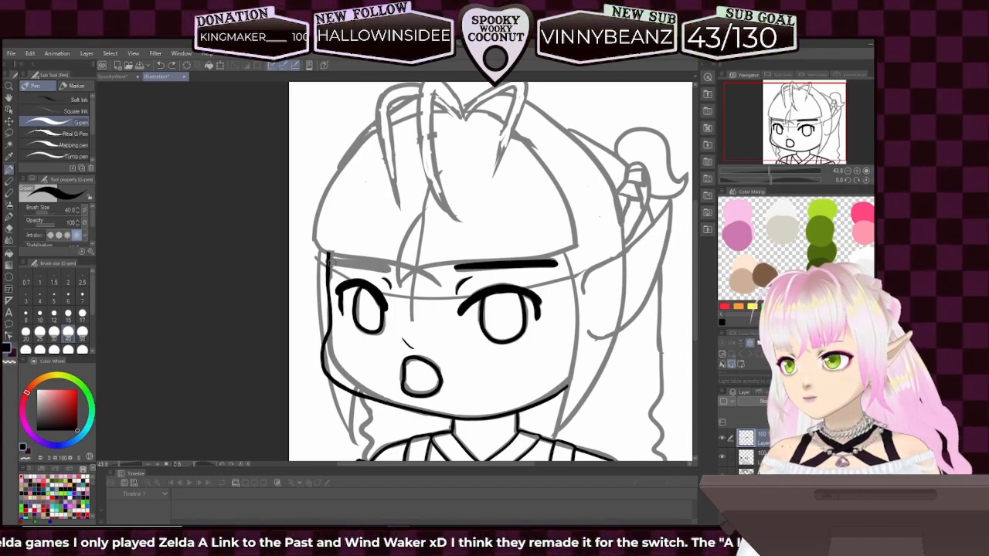
pyautogui.moveTo(326, 261); pyautogui.dragTo(399, 272)
pyautogui.hotkey('ctrl', 'z')
pyautogui.moveTo(327, 258); pyautogui.dragTo(399, 271)
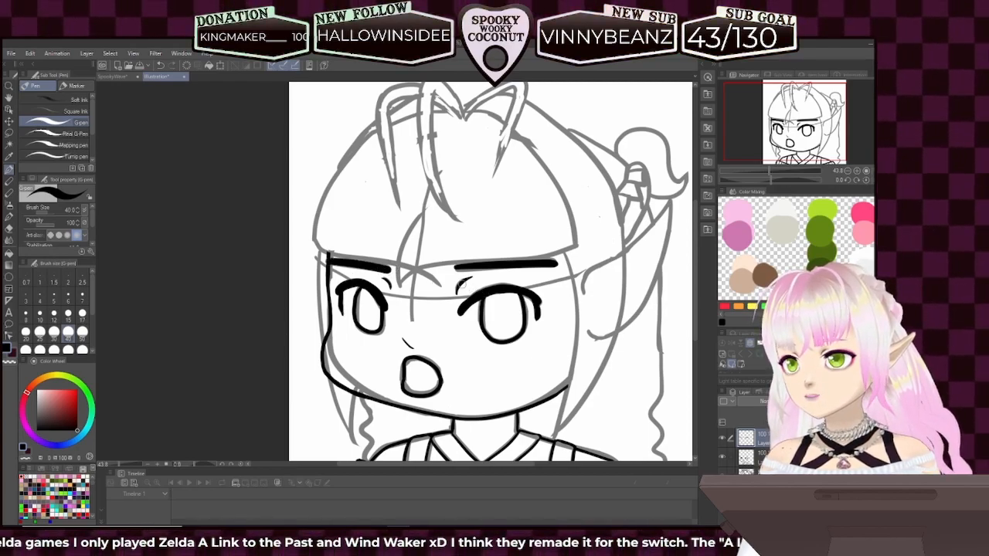
# - Thicken the right-hand eyebrow along its lower edge and check the face with the canvas rotated before leveling it
pyautogui.moveTo(455, 272); pyautogui.dragTo(497, 272)
pyautogui.hotkey('ctrl', 'z')
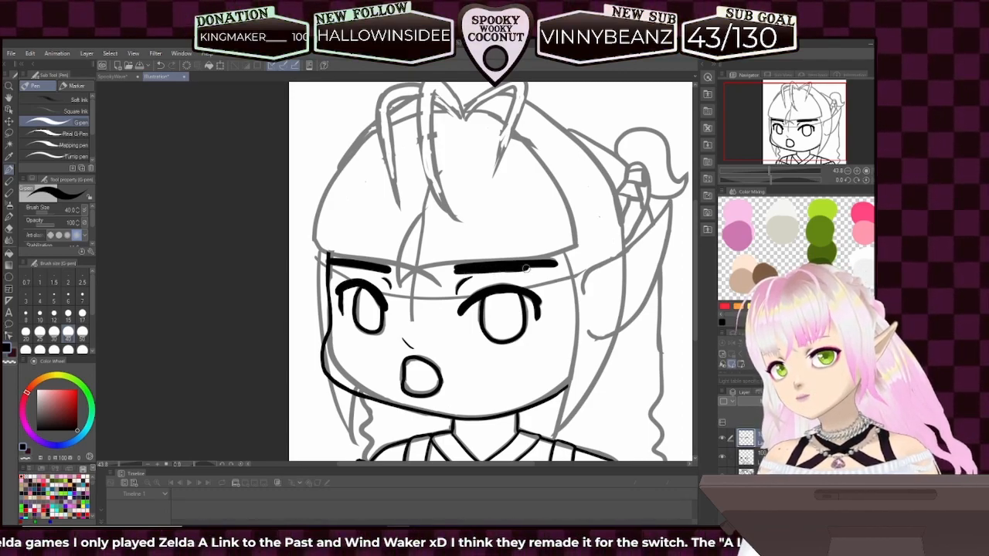
pyautogui.moveTo(753, 180); pyautogui.dragTo(765, 179)
pyautogui.moveTo(468, 389); pyautogui.dragTo(420, 316)
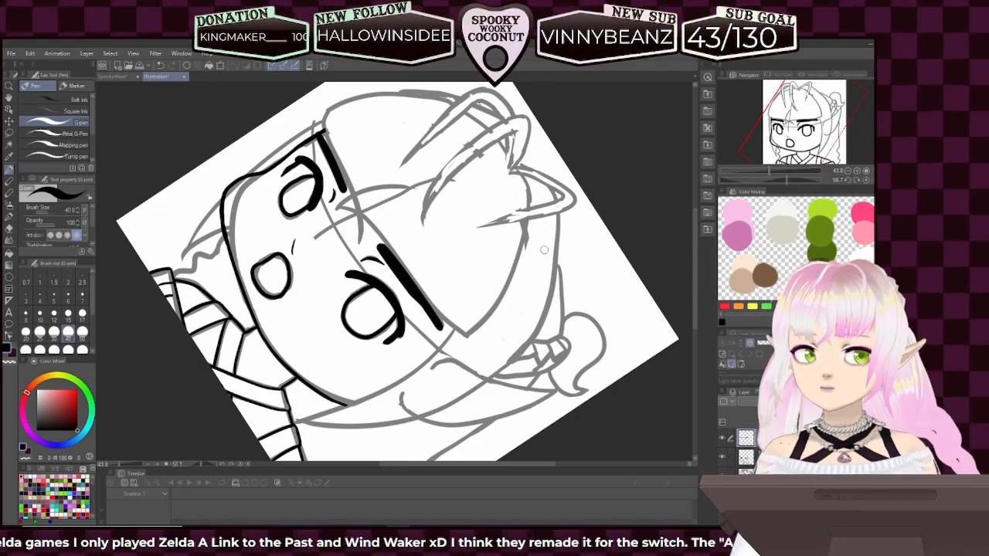
pyautogui.moveTo(777, 177); pyautogui.dragTo(781, 179)
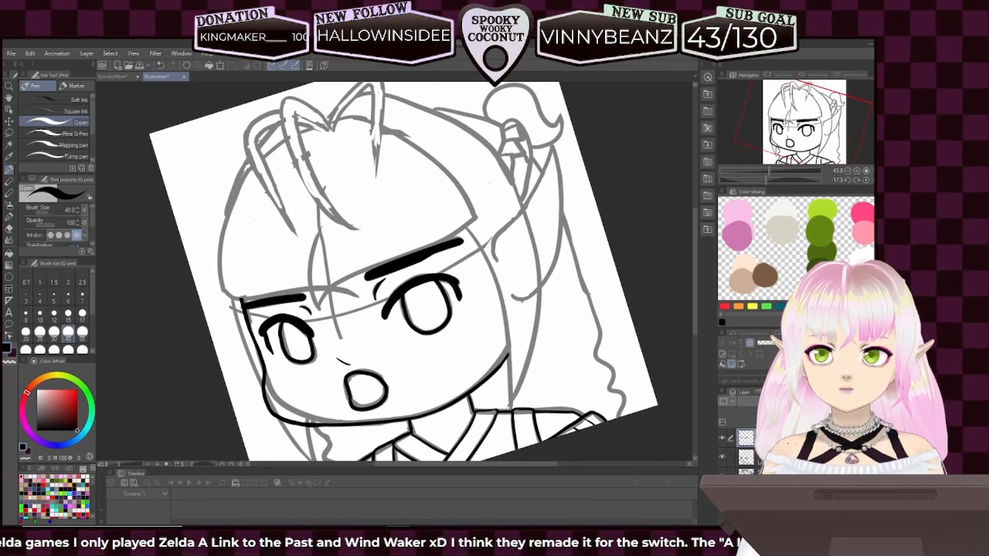
pyautogui.click(857, 180)
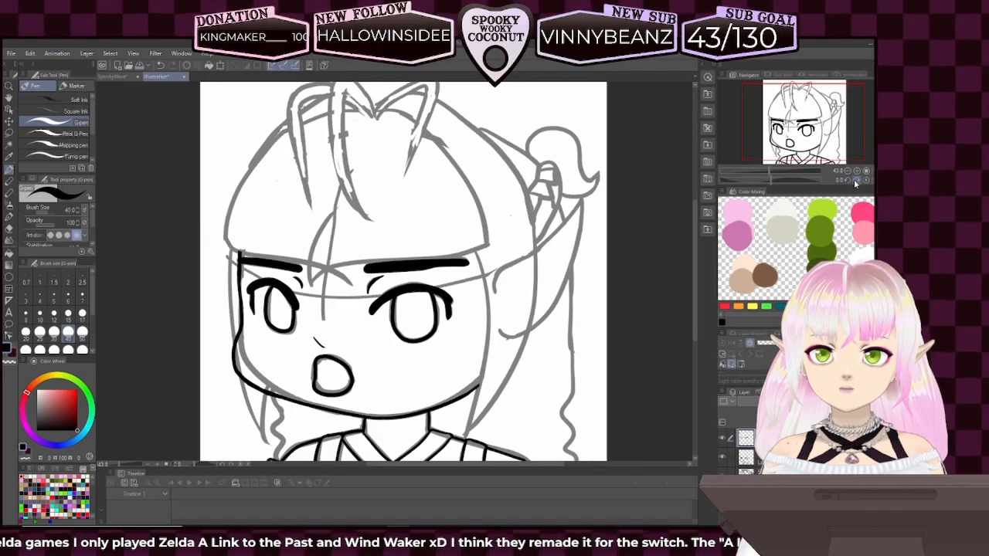
# - Reduce the brush size to 20 and ink the wavy hair strand running from the left-hand jaw down to the shoulder
pyautogui.moveTo(812, 146); pyautogui.dragTo(805, 147)
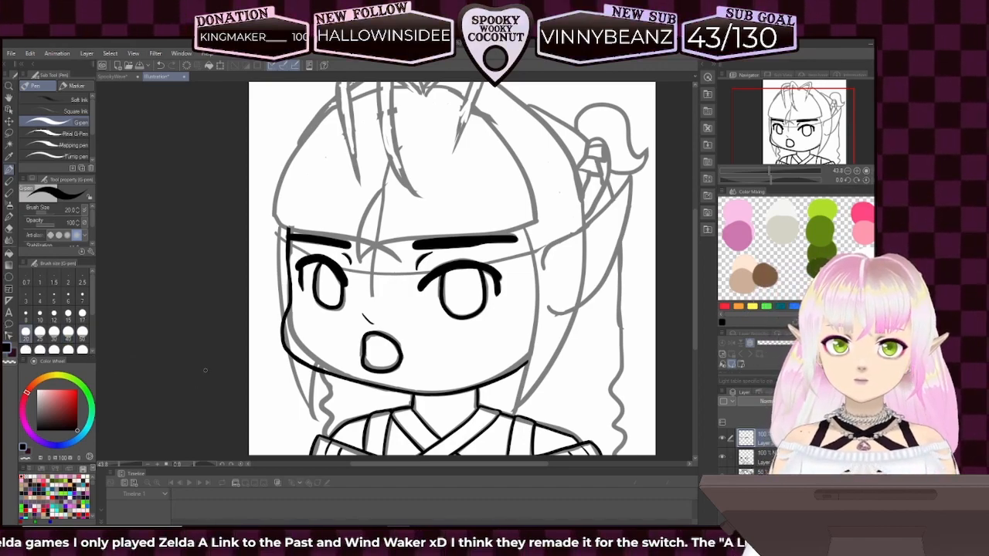
pyautogui.moveTo(823, 146); pyautogui.dragTo(815, 155)
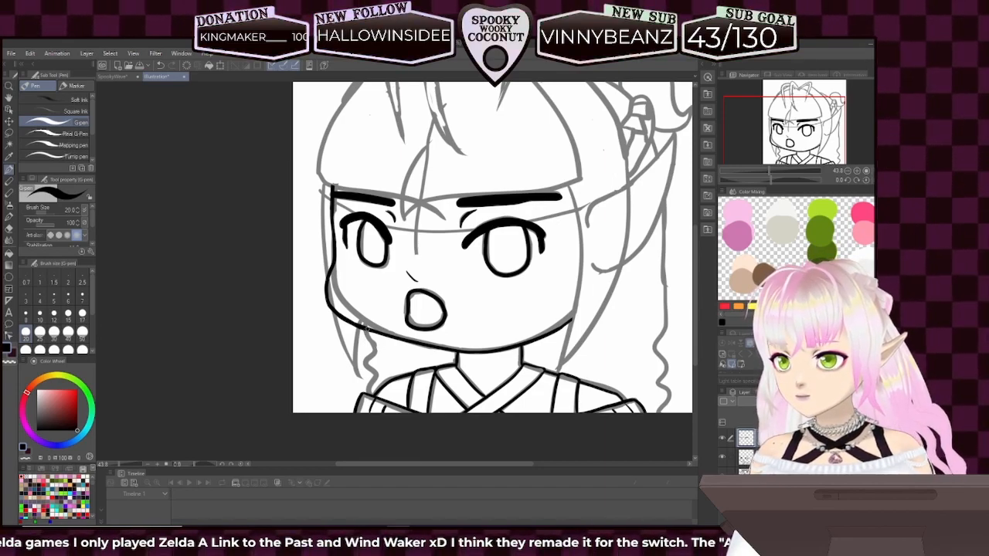
pyautogui.moveTo(368, 334); pyautogui.dragTo(376, 353)
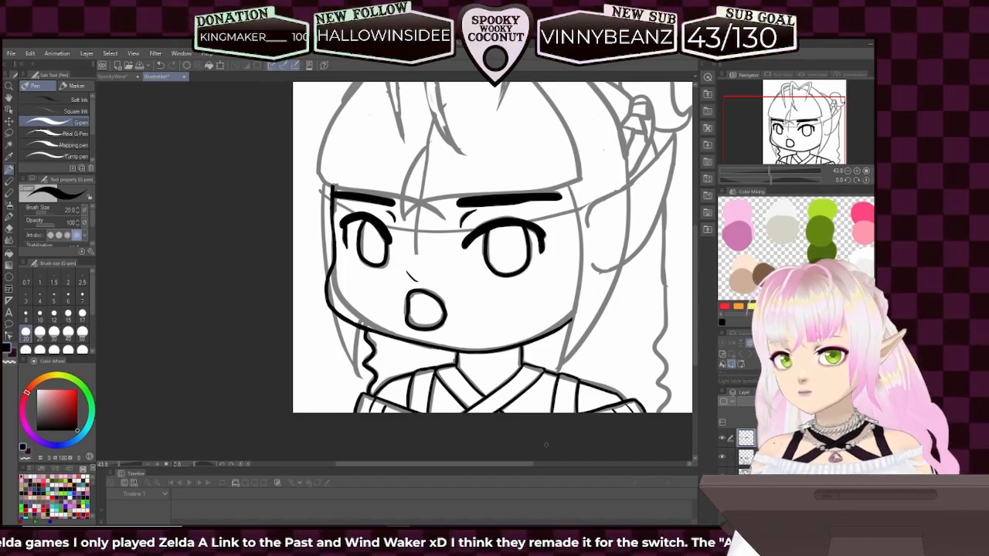
pyautogui.moveTo(523, 464); pyautogui.dragTo(533, 459)
pyautogui.moveTo(638, 252); pyautogui.dragTo(568, 291)
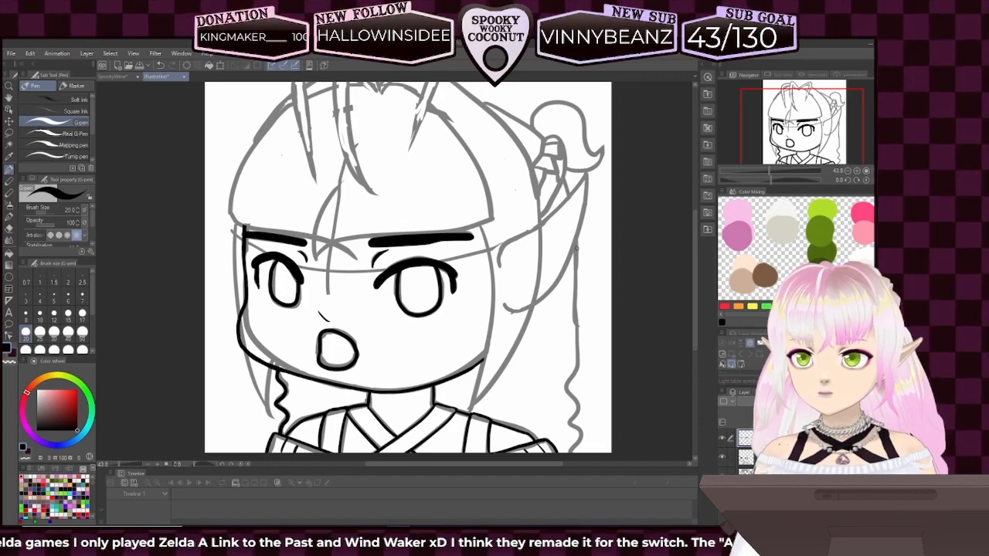
pyautogui.moveTo(575, 243); pyautogui.dragTo(578, 284)
pyautogui.hotkey('ctrl', 'z')
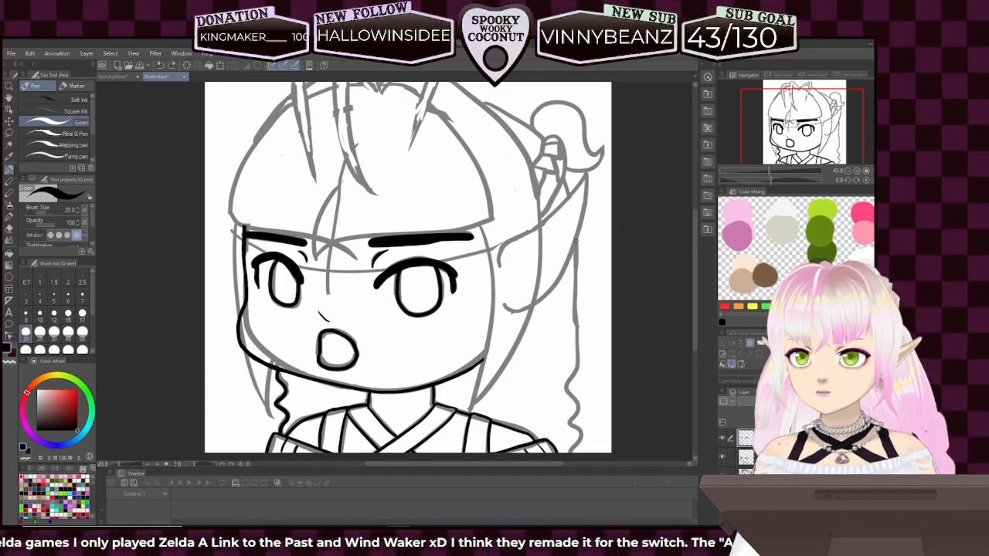
pyautogui.moveTo(576, 238); pyautogui.dragTo(577, 368)
pyautogui.hotkey('ctrl', 'z')
pyautogui.moveTo(577, 238); pyautogui.dragTo(583, 317)
pyautogui.hotkey('ctrl', 'z')
pyautogui.moveTo(575, 241); pyautogui.dragTo(577, 369)
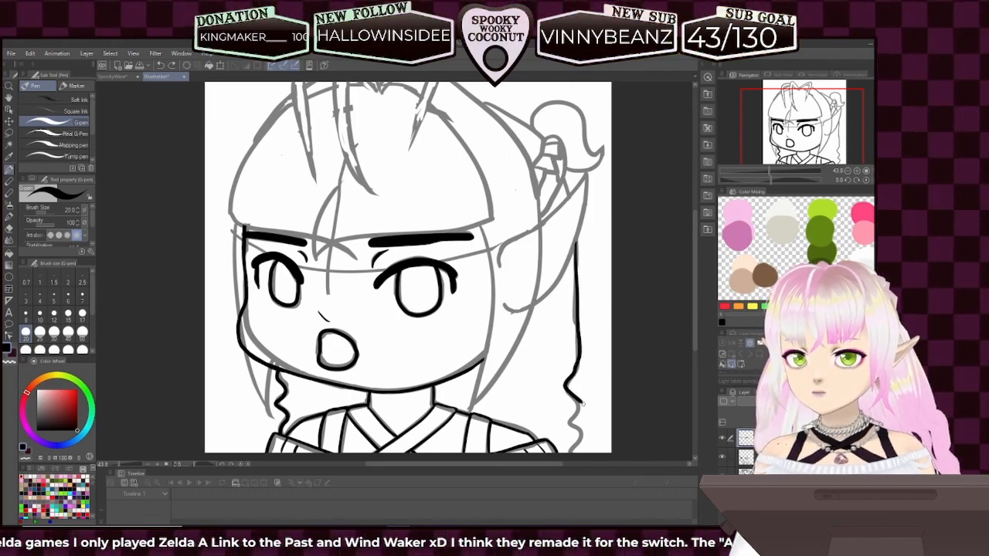
pyautogui.hotkey('ctrl', 'z')
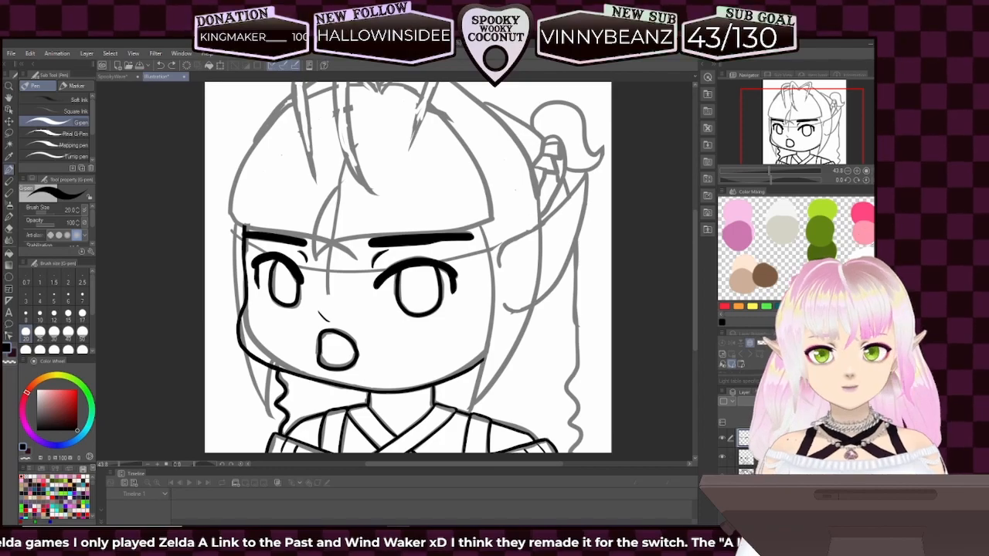
# - Ink the long right-hand hair strand from beside the ear straight down into its wavy end at the shoulder, redoing strokes that miss the sketch
pyautogui.moveTo(771, 173); pyautogui.dragTo(772, 168)
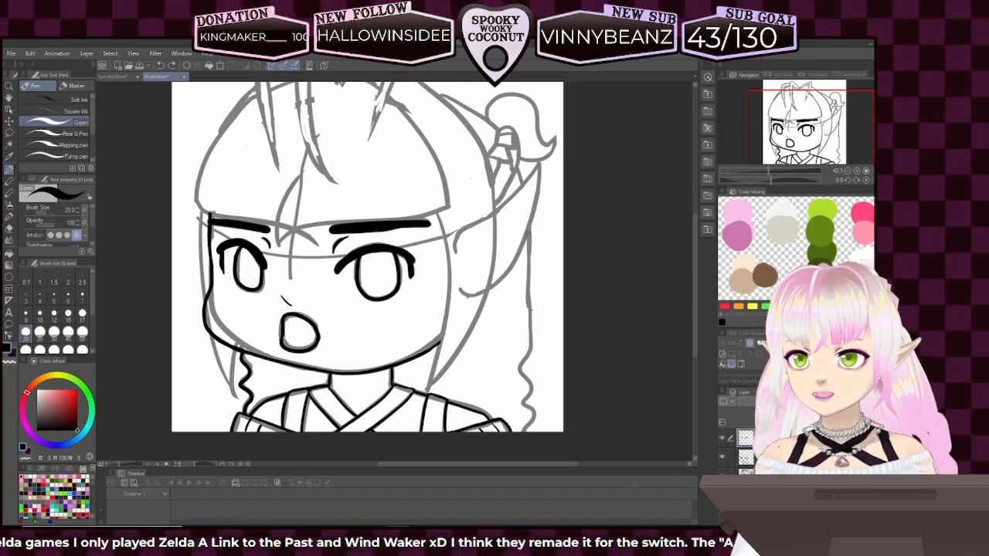
pyautogui.moveTo(530, 226)
pyautogui.mouseDown()
pyautogui.moveTo(532, 362)
pyautogui.moveTo(530, 246)
pyautogui.moveTo(537, 341)
pyautogui.mouseUp()
pyautogui.hotkey('ctrl', 'z')
pyautogui.hotkey('ctrl', 'z')
pyautogui.moveTo(528, 223); pyautogui.dragTo(529, 323)
pyautogui.hotkey('ctrl', 'z')
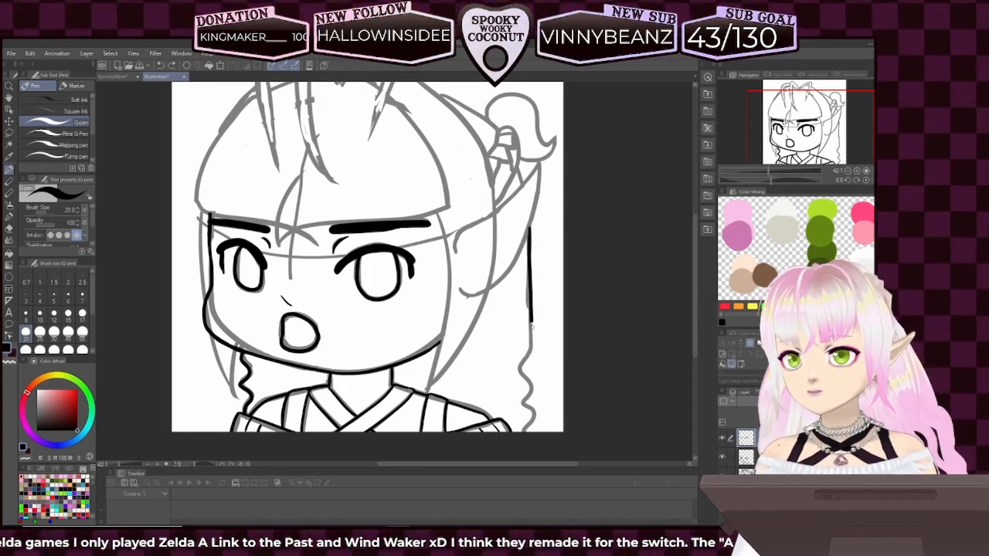
pyautogui.moveTo(531, 357); pyautogui.dragTo(515, 374)
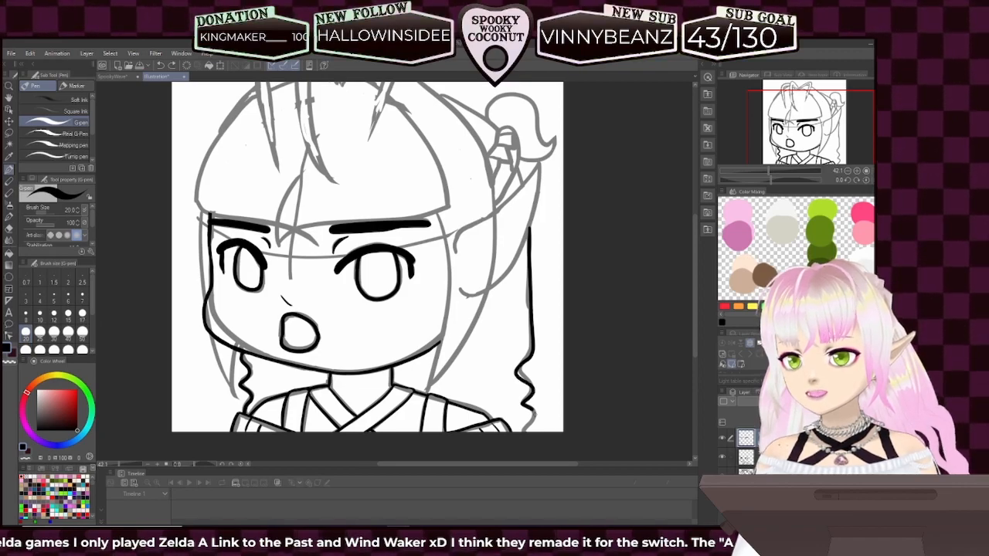
pyautogui.moveTo(544, 382); pyautogui.dragTo(606, 403)
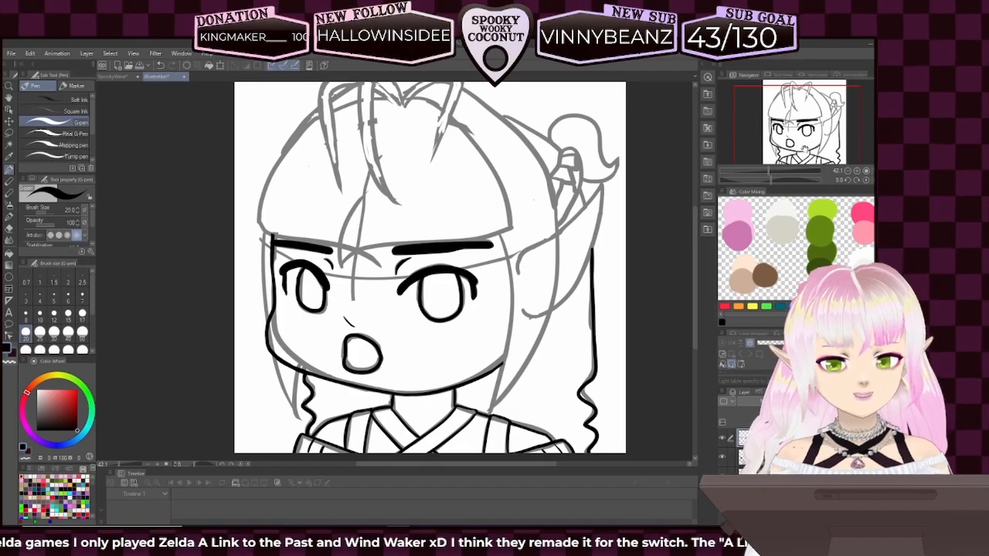
# - Ink the upper edge of the pointed right-hand ear from the hair out to the tip, redoing the stroke until it fits the sketch
pyautogui.moveTo(812, 143); pyautogui.dragTo(803, 144)
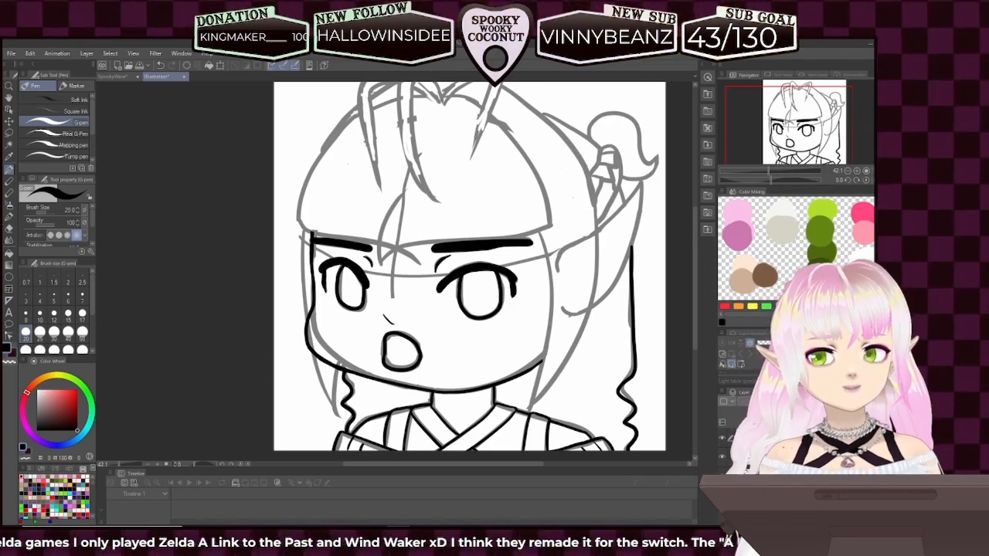
pyautogui.moveTo(612, 233); pyautogui.dragTo(589, 238)
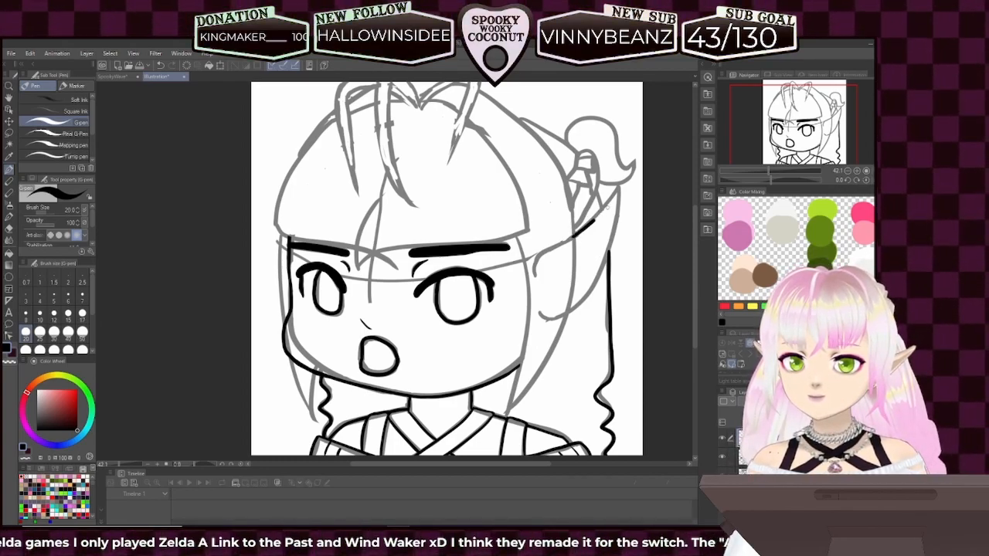
pyautogui.moveTo(592, 223); pyautogui.dragTo(619, 194)
pyautogui.hotkey('ctrl', 'z')
pyautogui.moveTo(573, 236); pyautogui.dragTo(618, 193)
pyautogui.hotkey('ctrl', 'z')
pyautogui.moveTo(574, 237); pyautogui.dragTo(625, 179)
pyautogui.hotkey('ctrl', 'z')
pyautogui.moveTo(575, 237); pyautogui.dragTo(625, 181)
pyautogui.hotkey('ctrl', 'z')
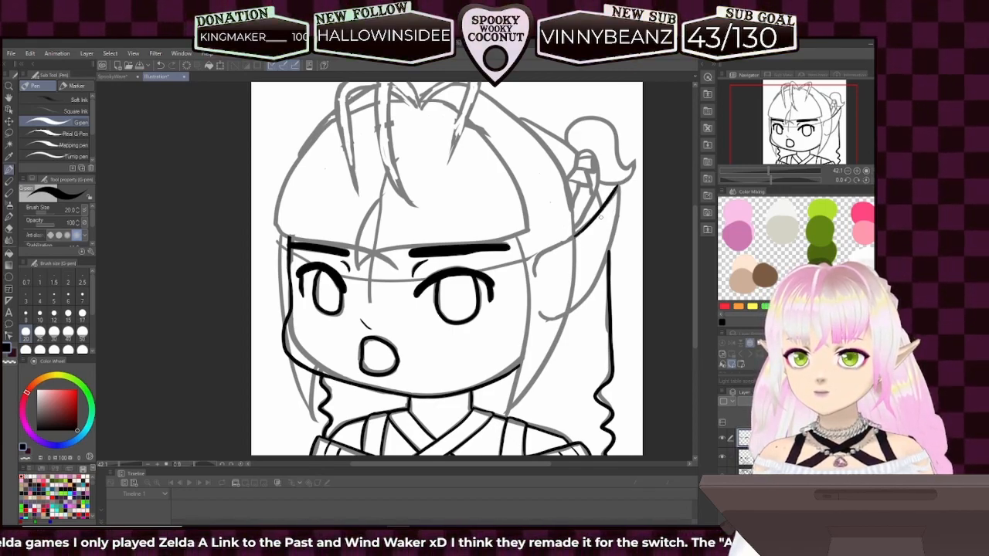
pyautogui.moveTo(578, 233); pyautogui.dragTo(618, 187)
# - Ink the ear's outer lower edge, join it to the upper edge at the tip, and clean the line with the transparent color
pyautogui.moveTo(594, 288); pyautogui.dragTo(580, 306)
pyautogui.hotkey('ctrl', 'z')
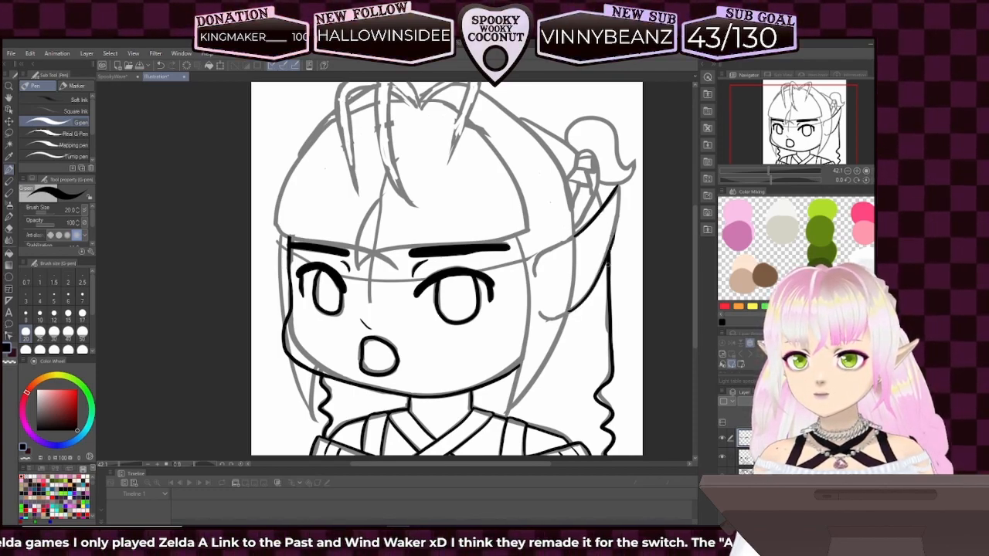
pyautogui.moveTo(769, 172); pyautogui.dragTo(772, 171)
pyautogui.moveTo(804, 136); pyautogui.dragTo(828, 124)
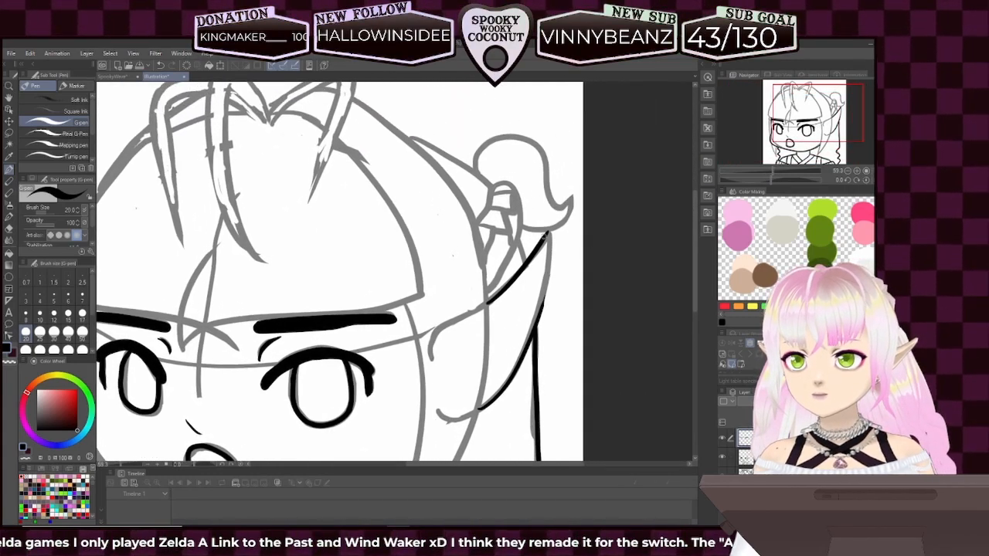
pyautogui.moveTo(551, 232); pyautogui.dragTo(543, 303)
pyautogui.hotkey('ctrl', 'z')
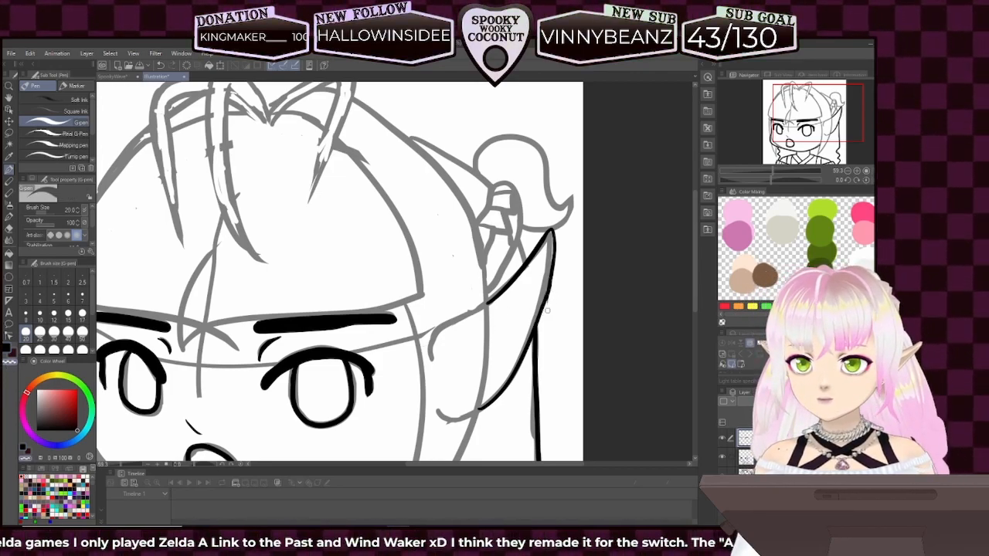
pyautogui.press('c')
# - Ink the ear's inner line parallel to its upper edge, add short inner-ear detail strokes, and trim the overhanging ends with the transparent color
pyautogui.moveTo(506, 305); pyautogui.dragTo(561, 284)
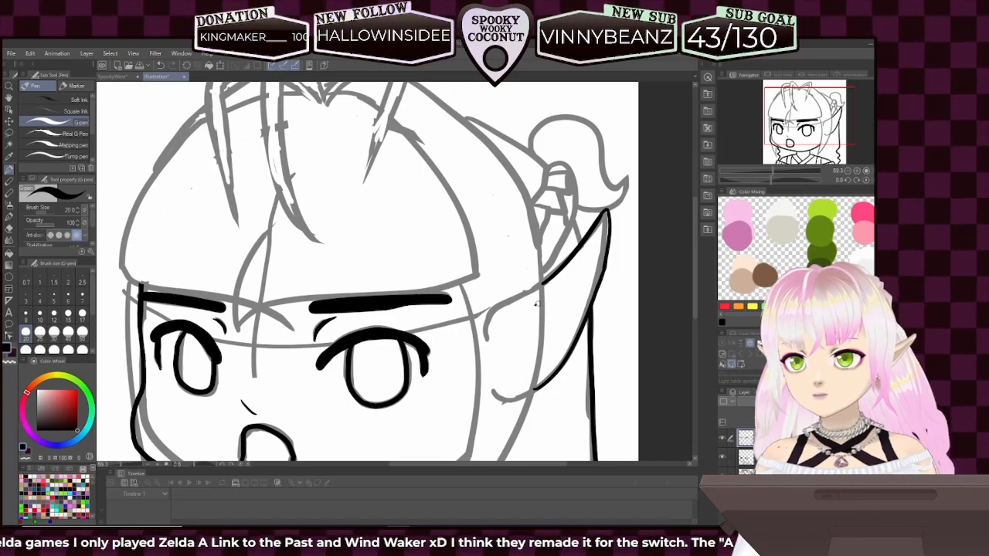
pyautogui.hotkey('ctrl', 'z')
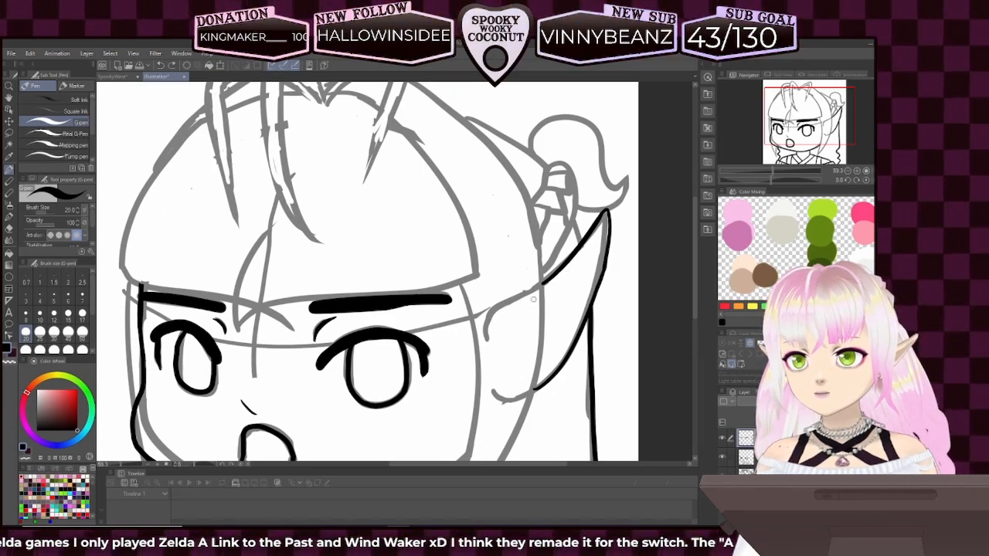
pyautogui.moveTo(537, 295); pyautogui.dragTo(604, 242)
pyautogui.hotkey('ctrl', 'z')
pyautogui.moveTo(539, 297); pyautogui.dragTo(602, 236)
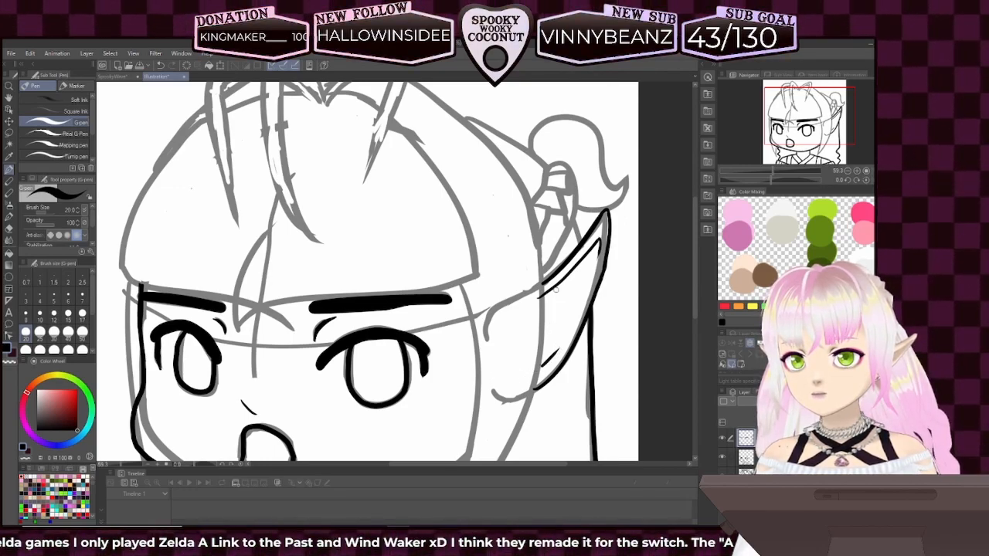
pyautogui.moveTo(547, 293); pyautogui.dragTo(566, 311)
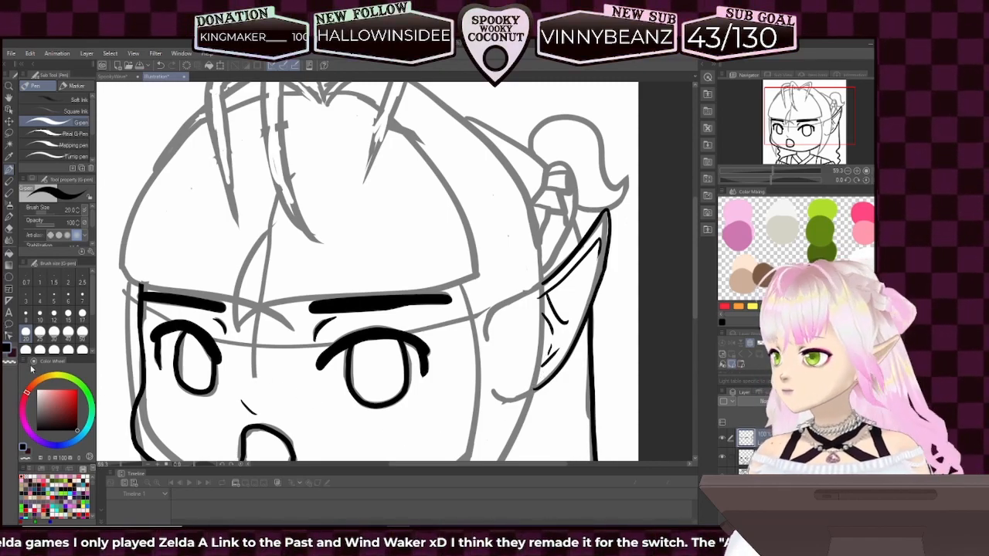
pyautogui.click(7, 363)
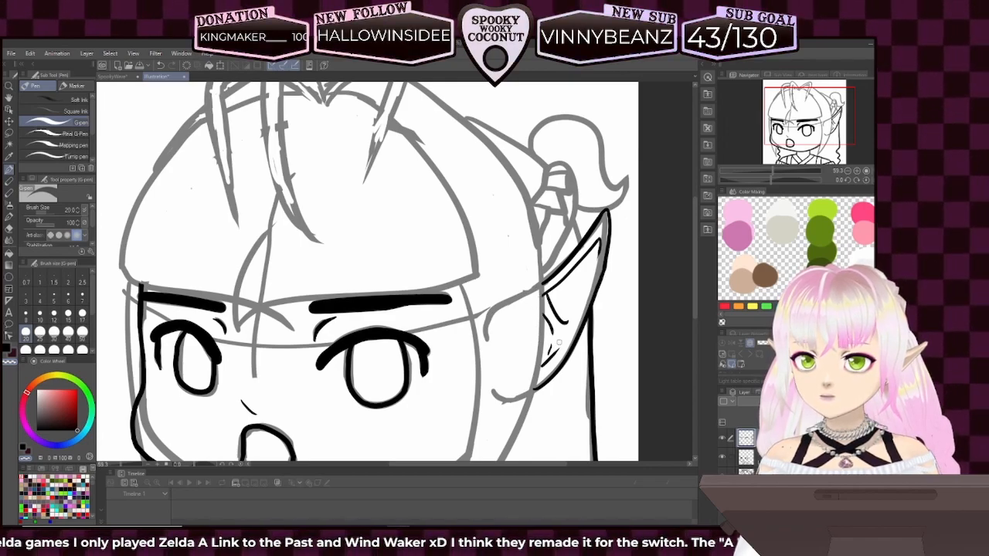
# - Return to the black ink color and ink the left-hand front hair strand from beside the eyebrow down past the jaw to its pointed end
pyautogui.moveTo(810, 116); pyautogui.dragTo(808, 119)
pyautogui.moveTo(773, 173)
pyautogui.mouseDown()
pyautogui.moveTo(764, 176)
pyautogui.moveTo(781, 175)
pyautogui.mouseUp()
pyautogui.moveTo(809, 146)
pyautogui.mouseDown()
pyautogui.moveTo(790, 148)
pyautogui.moveTo(802, 148)
pyautogui.mouseUp()
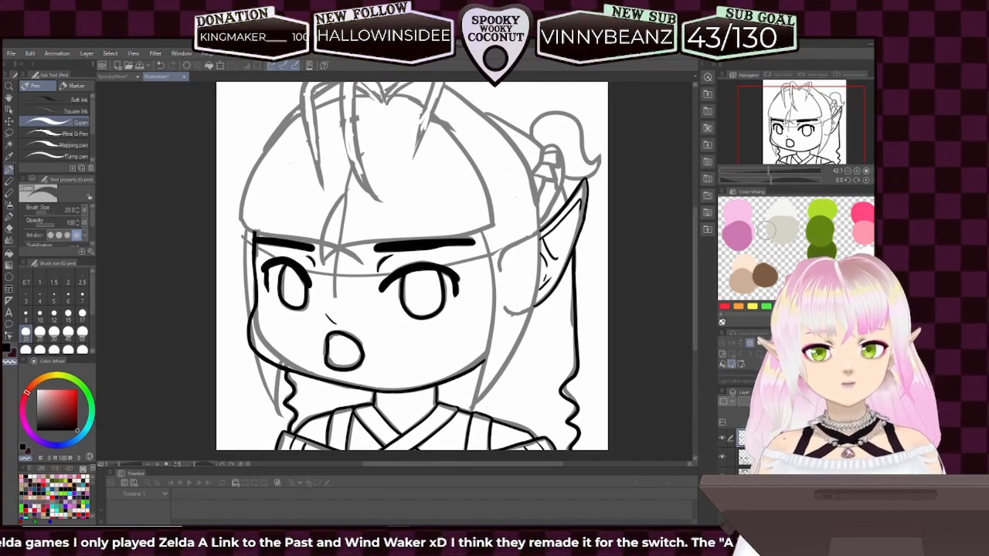
pyautogui.moveTo(804, 142); pyautogui.dragTo(787, 146)
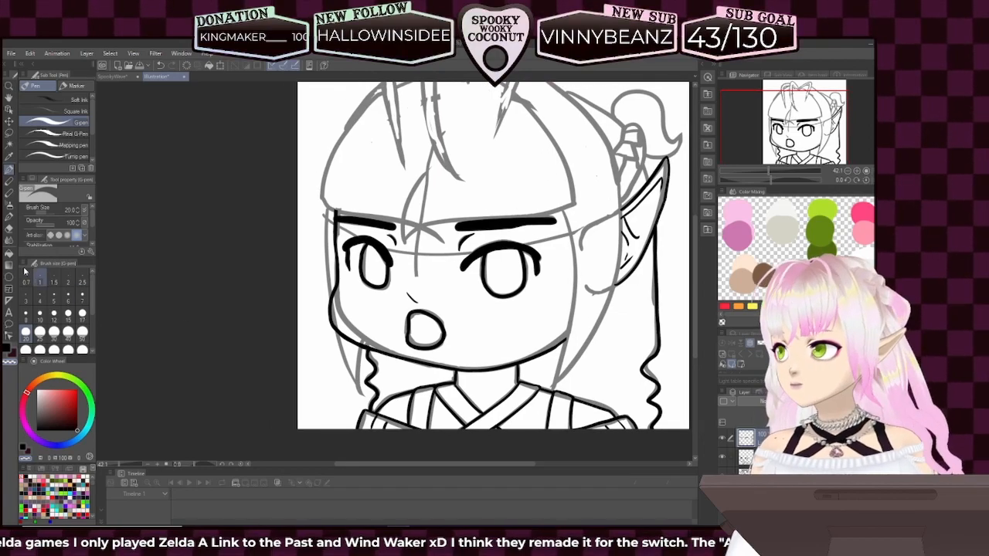
pyautogui.click(9, 357)
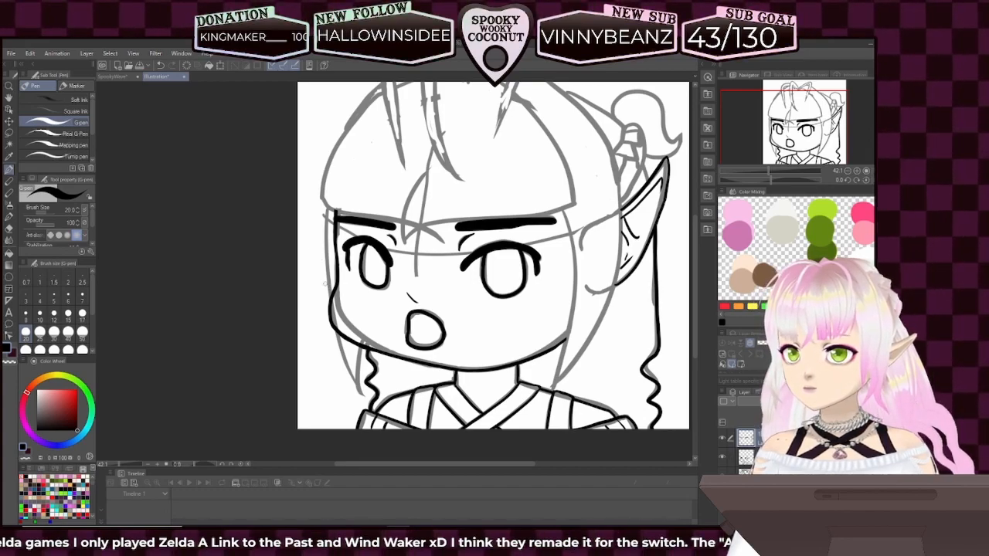
pyautogui.moveTo(329, 205); pyautogui.dragTo(323, 250)
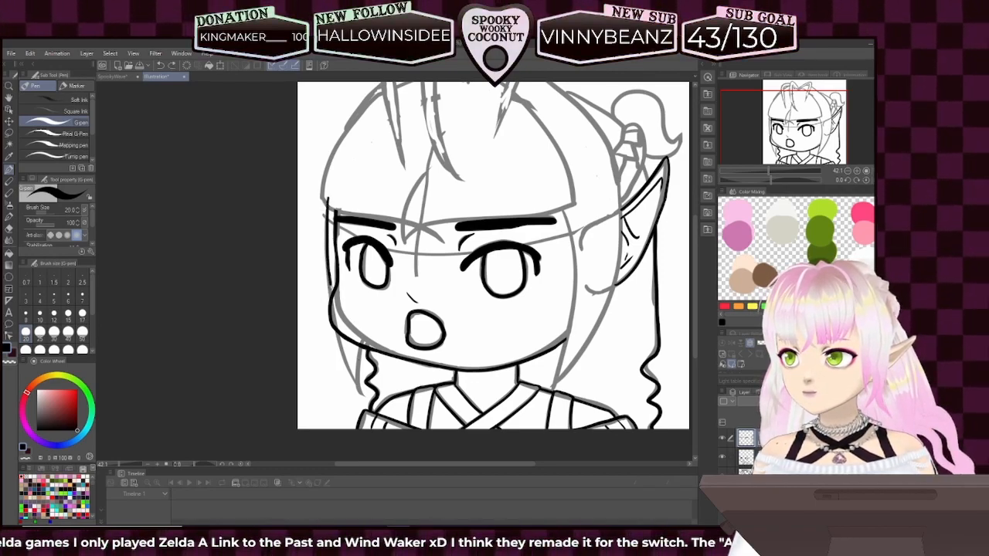
pyautogui.moveTo(336, 329); pyautogui.dragTo(366, 403)
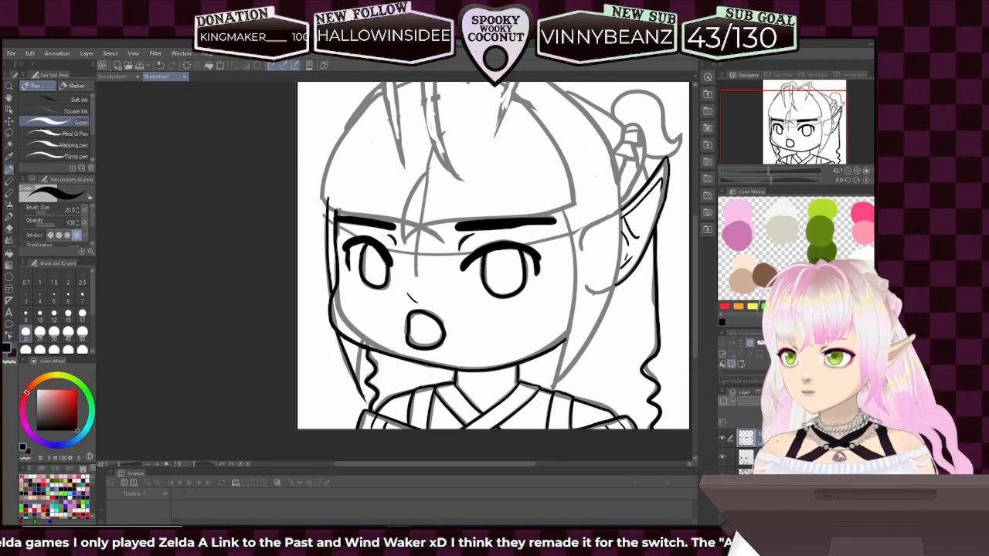
pyautogui.hotkey('ctrl', 'z')
pyautogui.moveTo(336, 329)
pyautogui.mouseDown()
pyautogui.moveTo(368, 372)
pyautogui.moveTo(361, 400)
pyautogui.mouseUp()
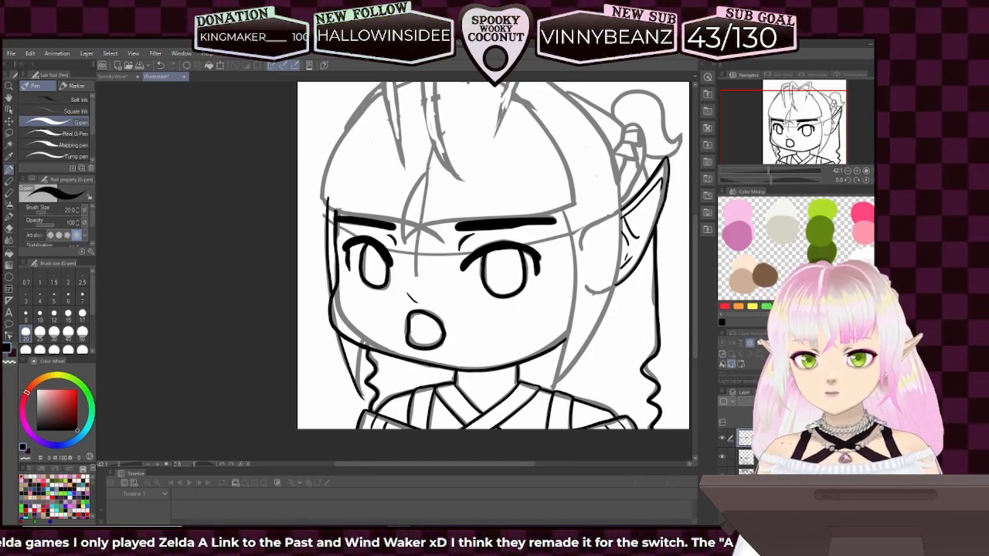
# - Hide the sketch layer, examine the inked lines around the left-hand cheek, jaw and hair strand up close, and show the sketch again
pyautogui.click(722, 475)
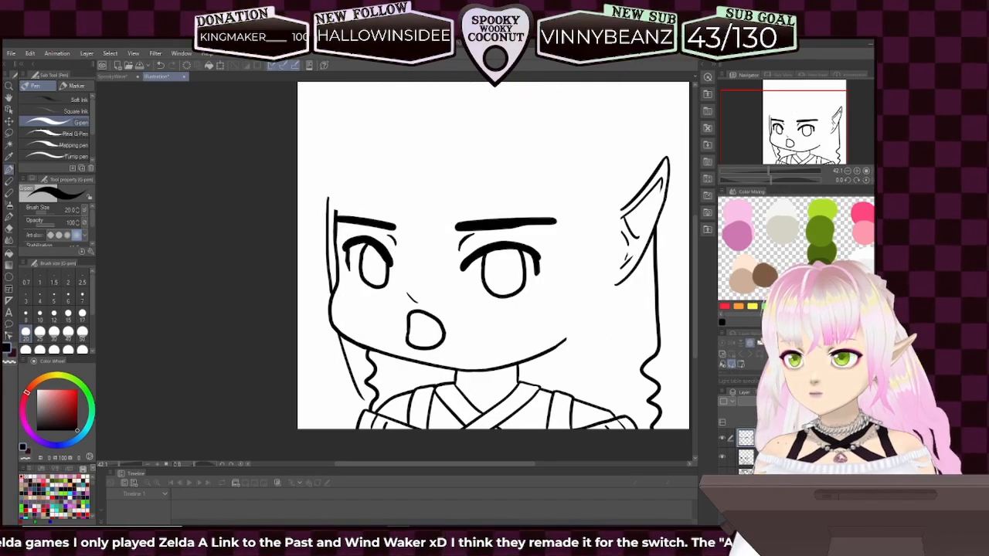
pyautogui.moveTo(773, 171); pyautogui.dragTo(779, 171)
pyautogui.moveTo(239, 311)
pyautogui.mouseDown()
pyautogui.moveTo(437, 286)
pyautogui.moveTo(444, 250)
pyautogui.mouseUp()
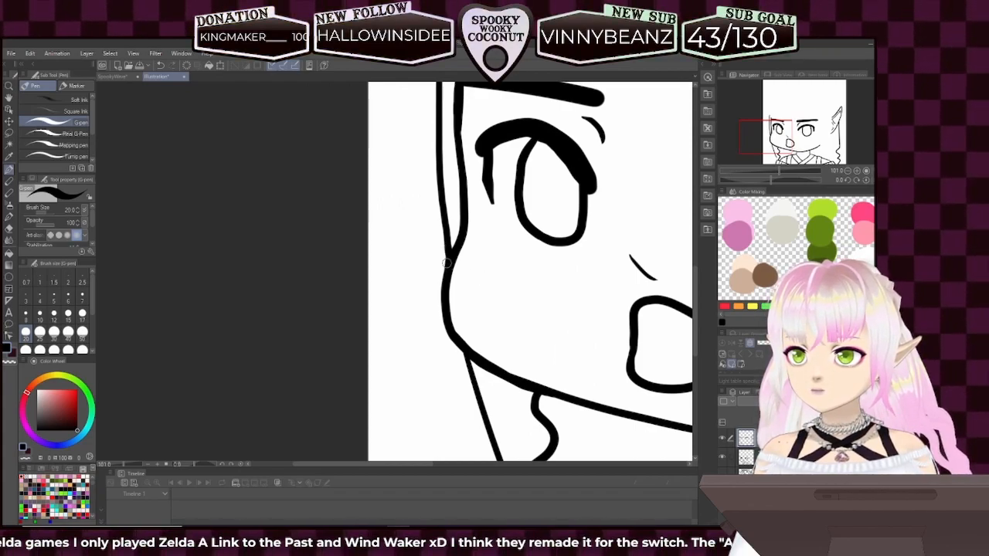
pyautogui.moveTo(652, 439); pyautogui.dragTo(564, 316)
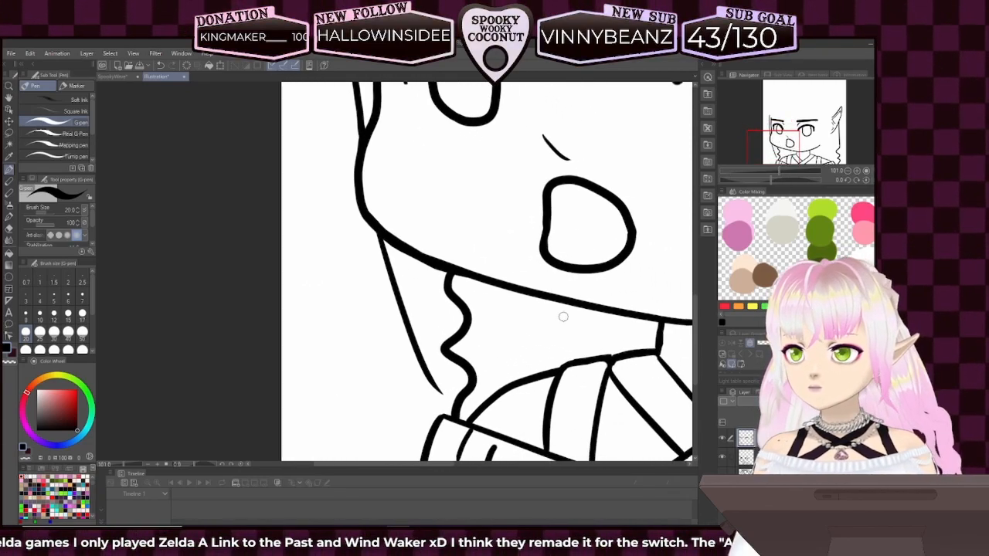
pyautogui.click(722, 493)
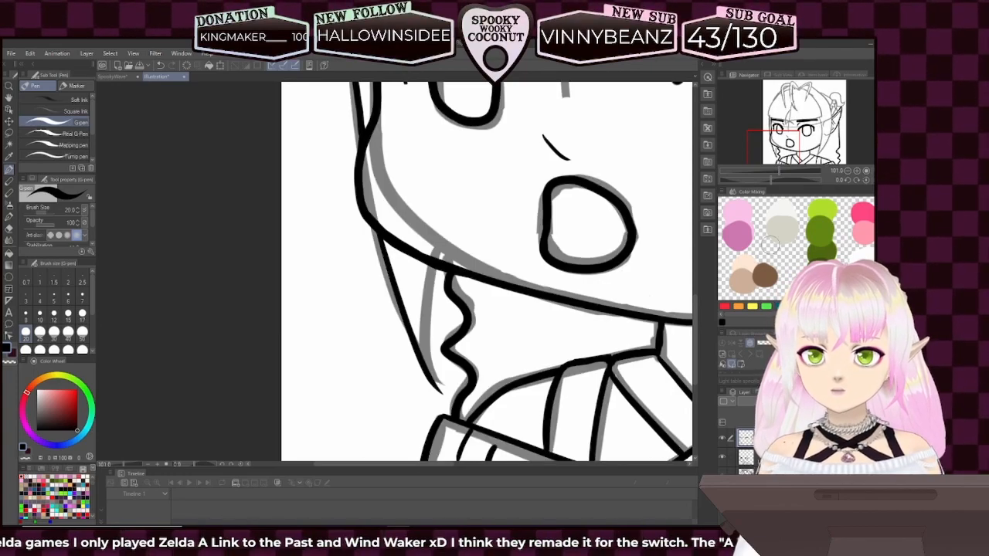
pyautogui.moveTo(780, 168); pyautogui.dragTo(775, 169)
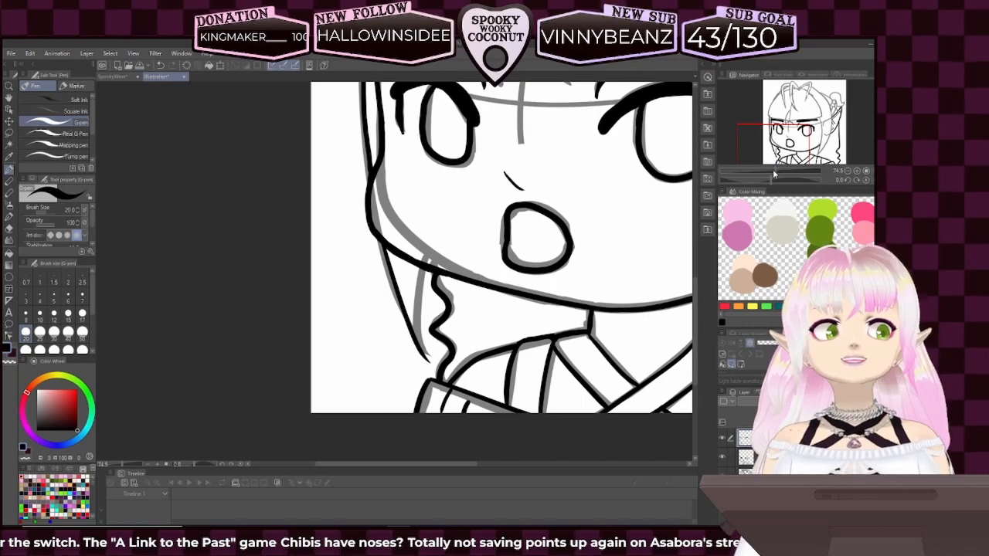
pyautogui.moveTo(776, 172); pyautogui.dragTo(770, 171)
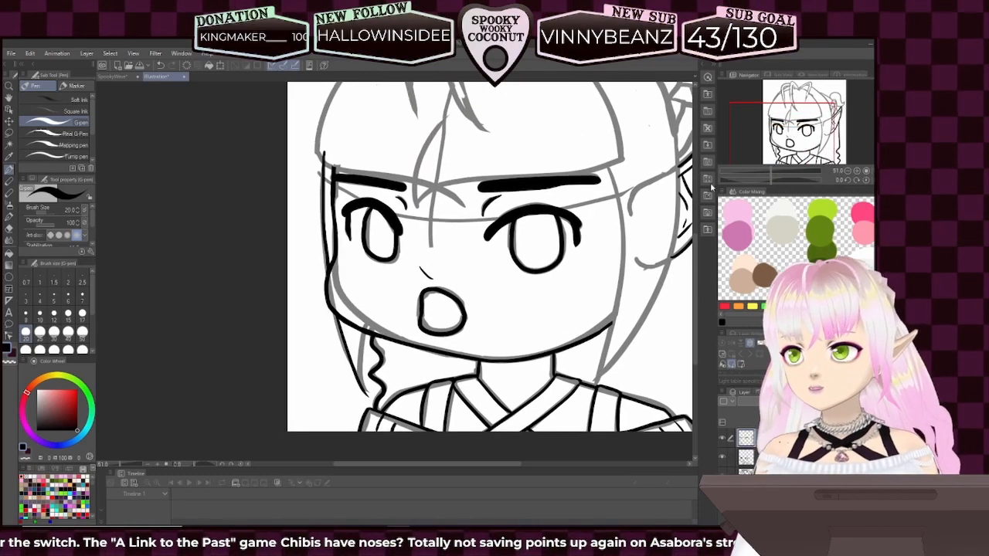
pyautogui.click(9, 133)
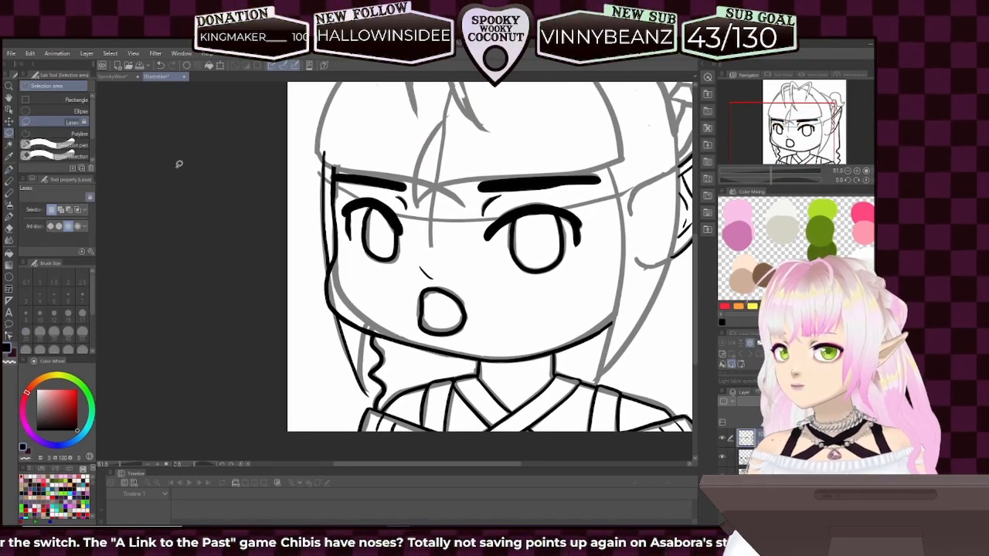
pyautogui.moveTo(340, 164)
pyautogui.mouseDown()
pyautogui.moveTo(371, 151)
pyautogui.moveTo(532, 136)
pyautogui.mouseUp()
pyautogui.moveTo(614, 155)
pyautogui.mouseDown()
pyautogui.moveTo(591, 176)
pyautogui.moveTo(532, 196)
pyautogui.moveTo(466, 195)
pyautogui.moveTo(340, 166)
pyautogui.mouseUp()
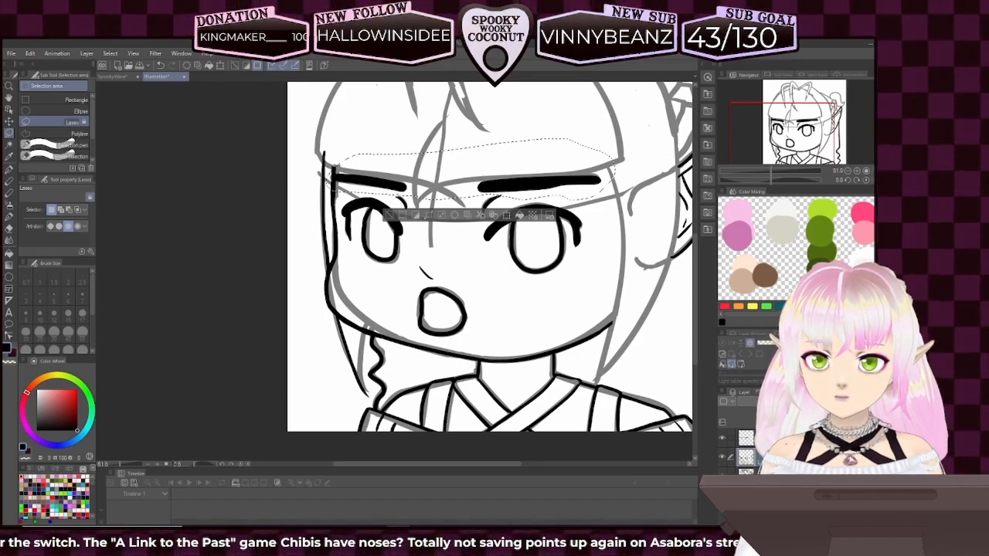
pyautogui.click(725, 460)
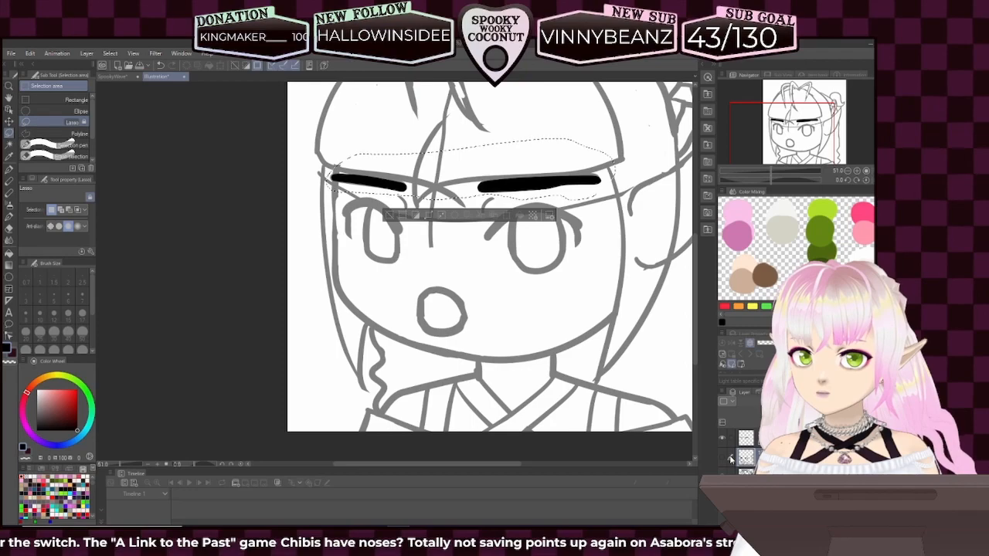
pyautogui.click(730, 459)
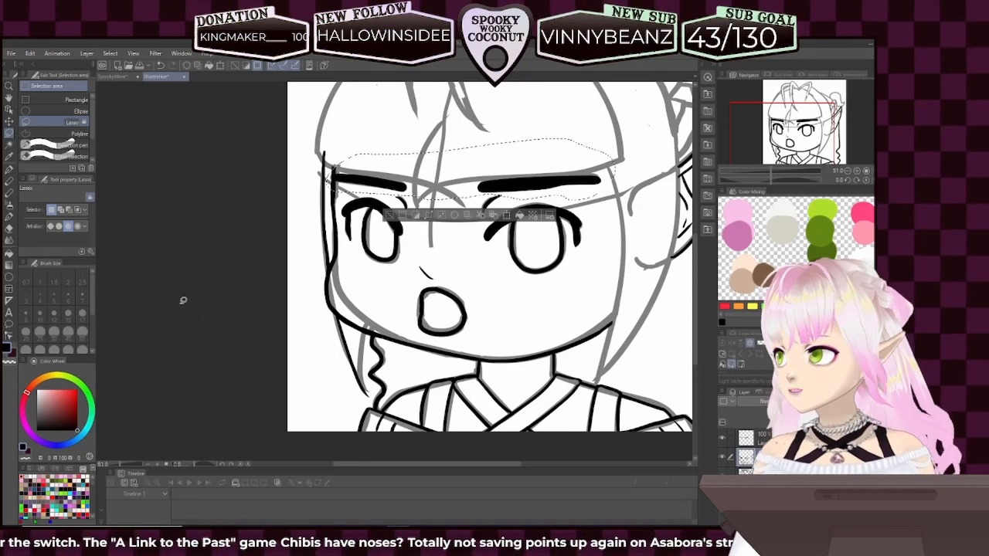
pyautogui.hotkey('ctrl', 'd')
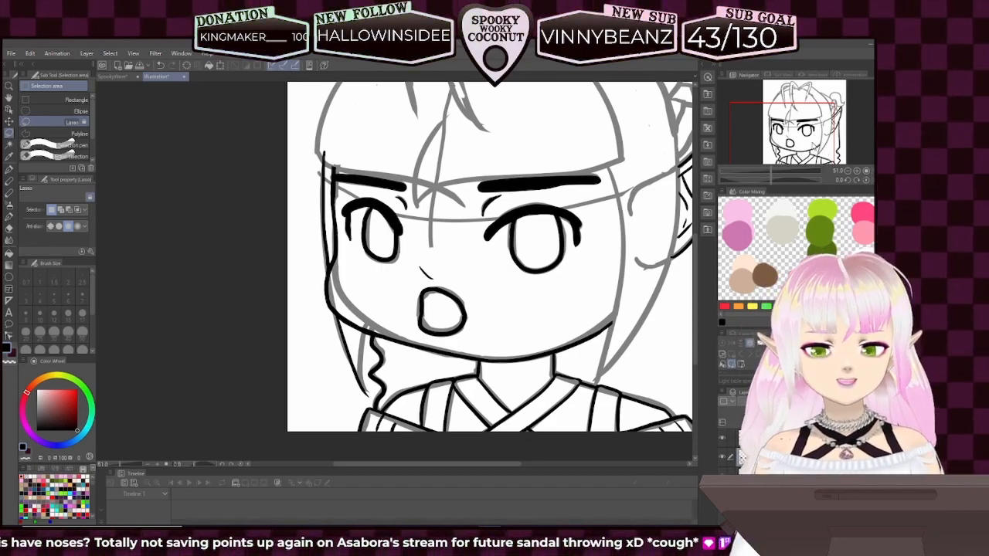
pyautogui.moveTo(792, 148)
pyautogui.mouseDown()
pyautogui.moveTo(799, 138)
pyautogui.moveTo(785, 155)
pyautogui.mouseUp()
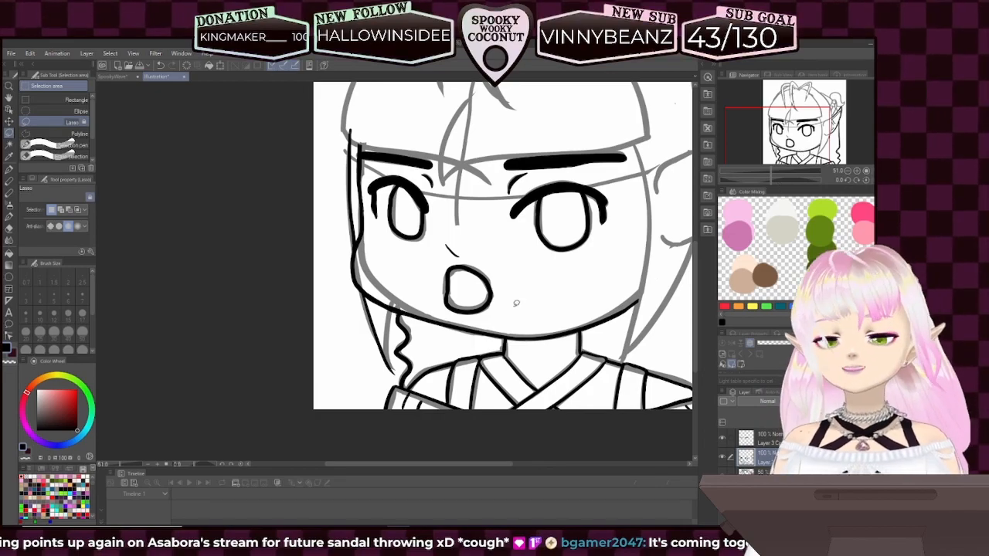
# - Clear the selection and ink the inner edge of the left-hand hair strand from the jaw to its pointed tip, redoing the stroke until smooth
pyautogui.press('p')
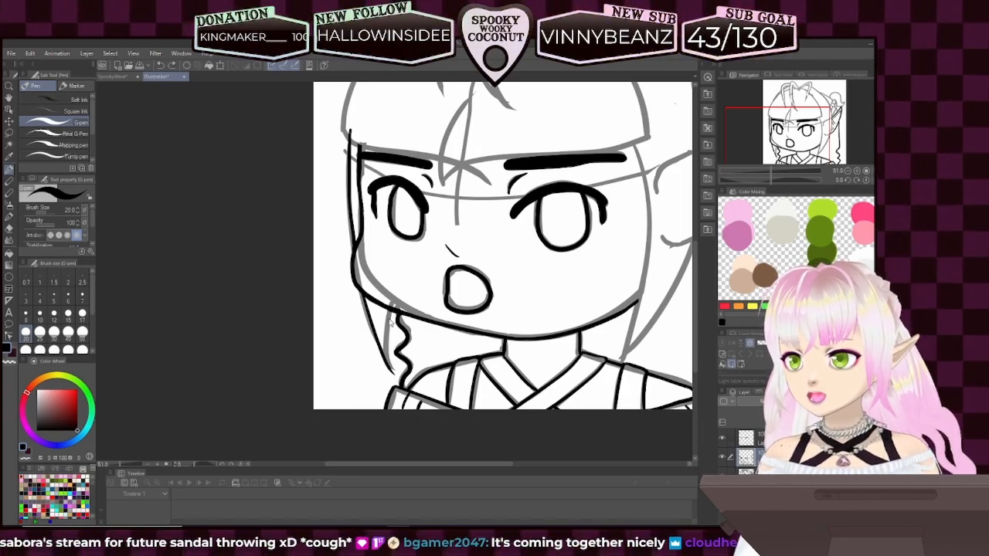
pyautogui.hotkey('ctrl', 'z')
pyautogui.moveTo(391, 309); pyautogui.dragTo(388, 343)
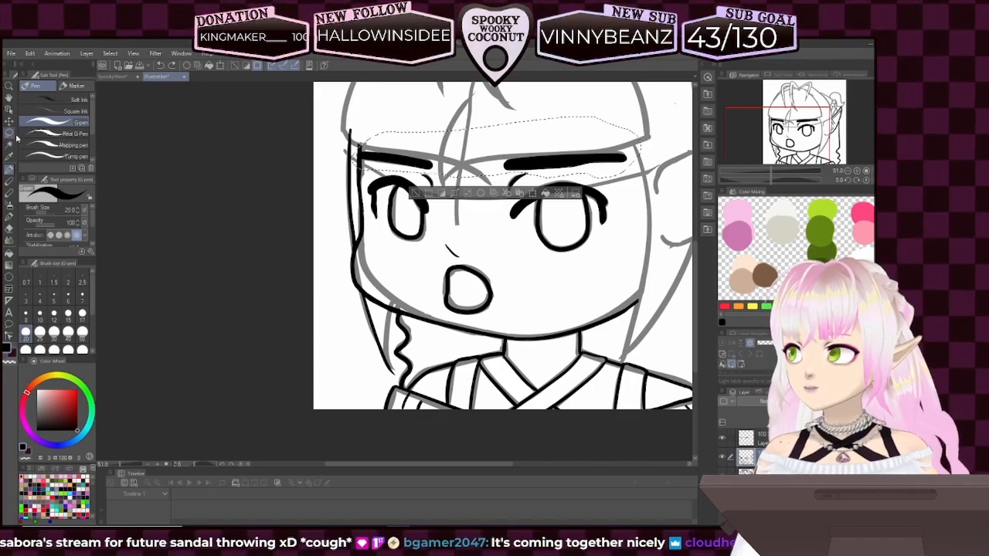
pyautogui.press('m')
pyautogui.hotkey('ctrl', 'd')
pyautogui.press('p')
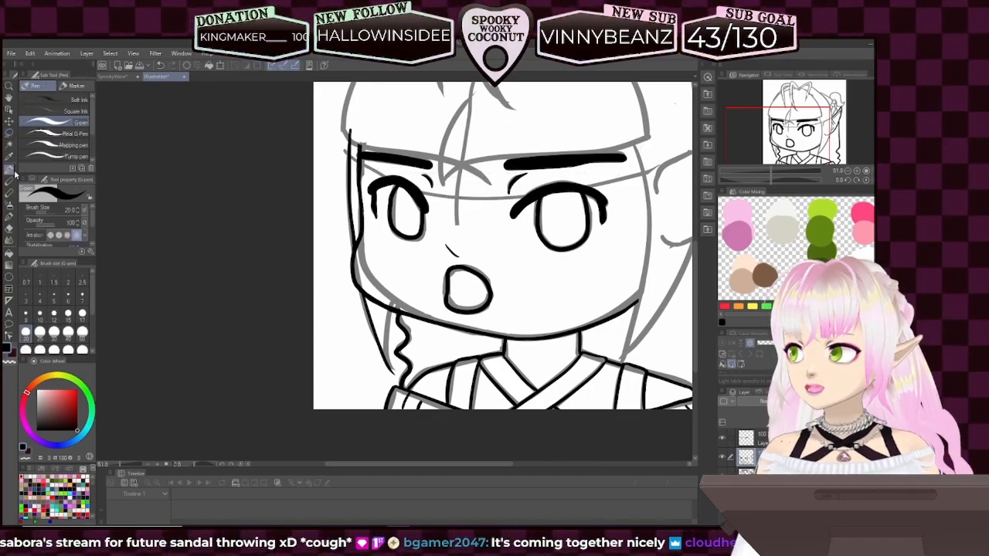
pyautogui.moveTo(392, 310); pyautogui.dragTo(388, 359)
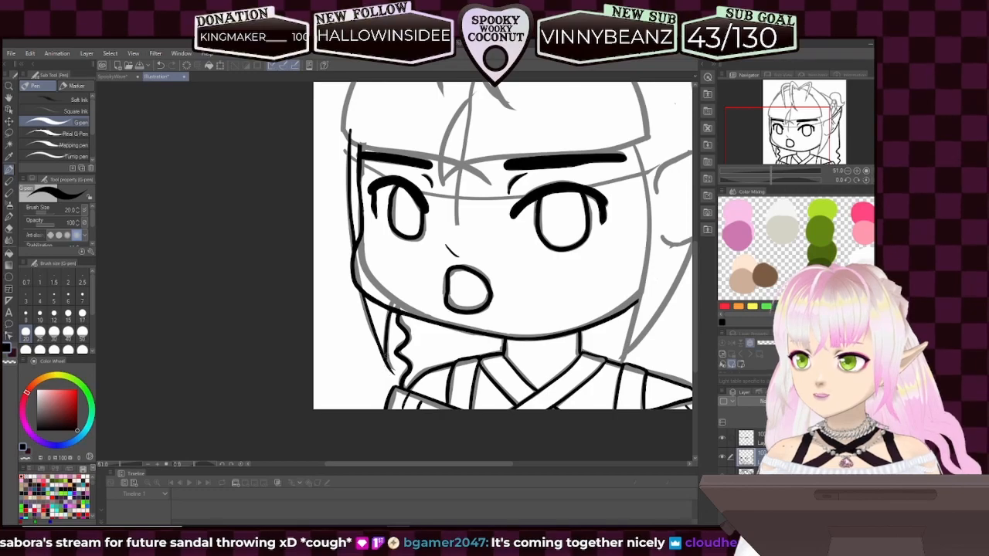
pyautogui.hotkey('ctrl', 'z')
pyautogui.moveTo(392, 310); pyautogui.dragTo(396, 372)
pyautogui.hotkey('ctrl', 'z')
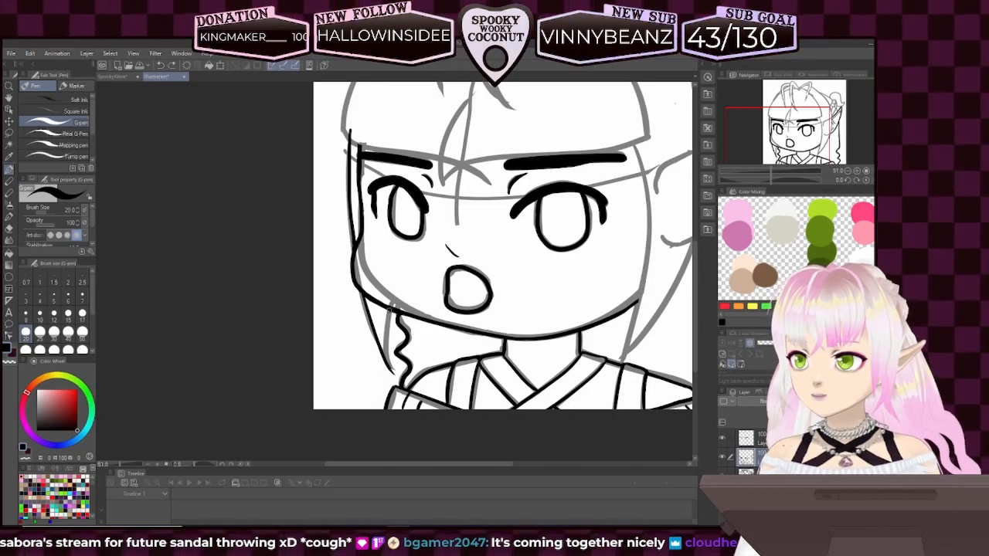
pyautogui.moveTo(391, 310); pyautogui.dragTo(392, 369)
pyautogui.hotkey('ctrl', 'z')
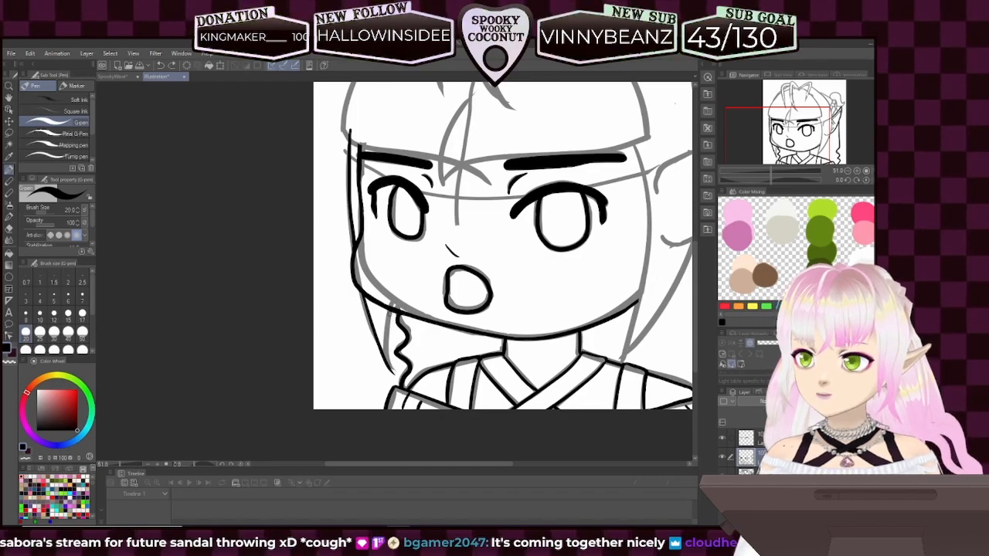
pyautogui.moveTo(390, 309); pyautogui.dragTo(393, 375)
pyautogui.hotkey('ctrl', 'z')
pyautogui.moveTo(391, 309); pyautogui.dragTo(395, 378)
pyautogui.hotkey('ctrl', 'z')
pyautogui.moveTo(391, 308); pyautogui.dragTo(394, 374)
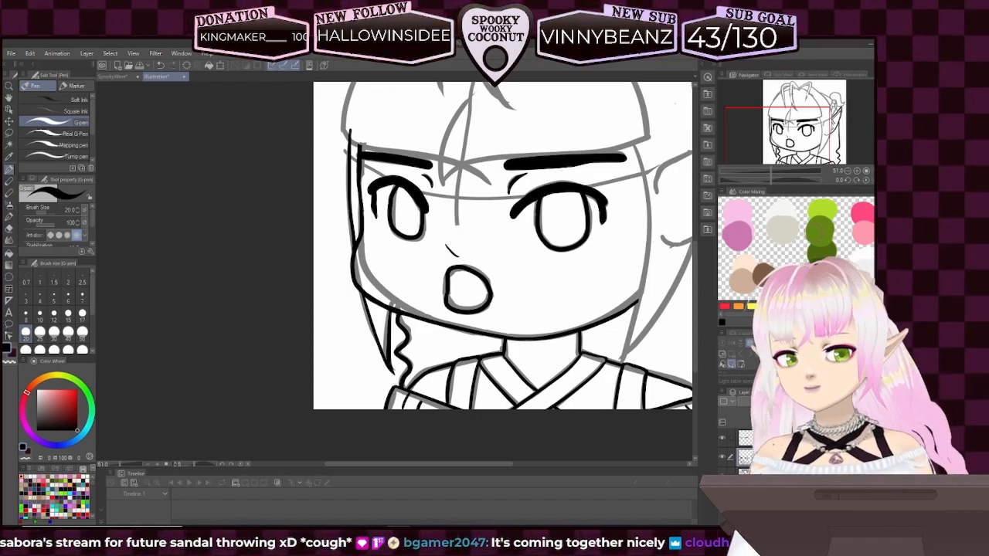
# - Ink the fringe's lower edge from its left-hand corner to mid-forehead, and trim the strand line poking above it with the transparent color
pyautogui.moveTo(798, 143)
pyautogui.mouseDown()
pyautogui.moveTo(811, 138)
pyautogui.moveTo(803, 126)
pyautogui.mouseUp()
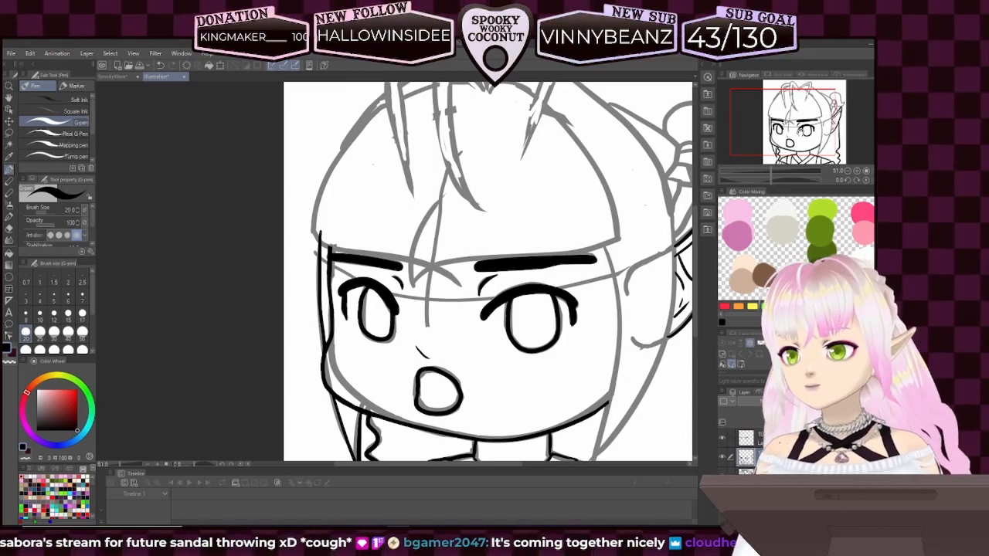
pyautogui.moveTo(541, 301)
pyautogui.mouseDown()
pyautogui.moveTo(438, 272)
pyautogui.moveTo(429, 249)
pyautogui.mouseUp()
pyautogui.moveTo(799, 132); pyautogui.dragTo(783, 115)
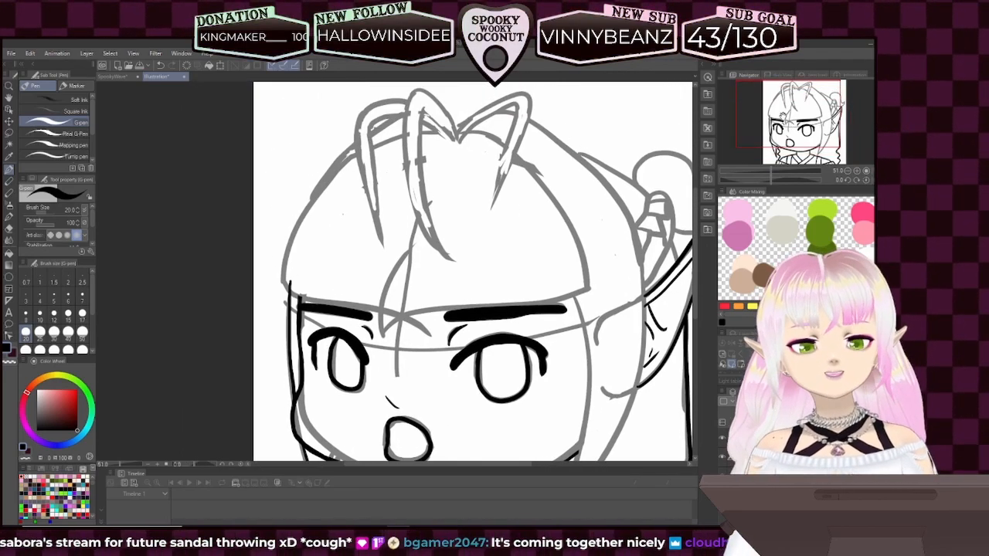
pyautogui.moveTo(790, 137)
pyautogui.mouseDown()
pyautogui.moveTo(779, 140)
pyautogui.moveTo(797, 129)
pyautogui.mouseUp()
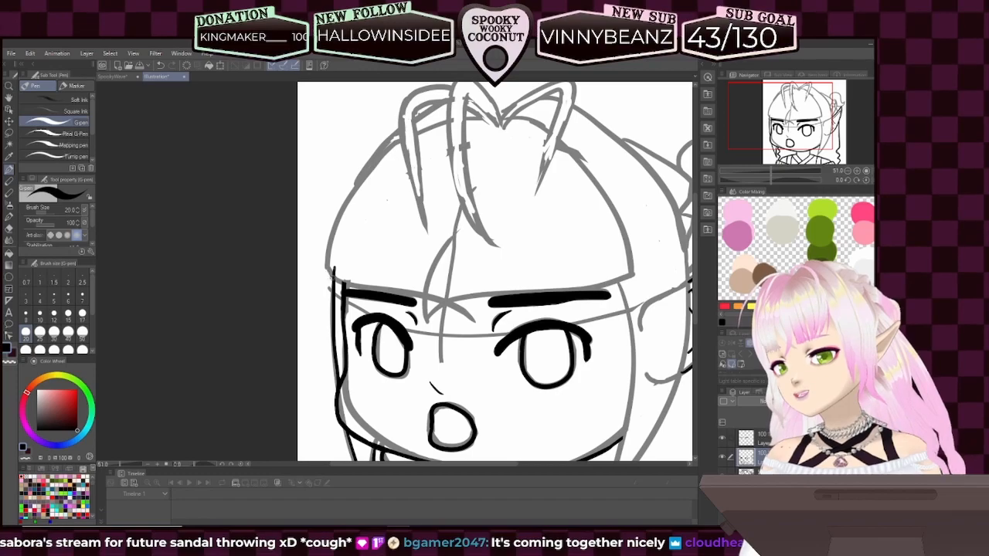
pyautogui.moveTo(320, 264)
pyautogui.mouseDown()
pyautogui.moveTo(373, 296)
pyautogui.moveTo(400, 299)
pyautogui.mouseUp()
pyautogui.hotkey('ctrl', 'z')
pyautogui.moveTo(320, 264); pyautogui.dragTo(426, 292)
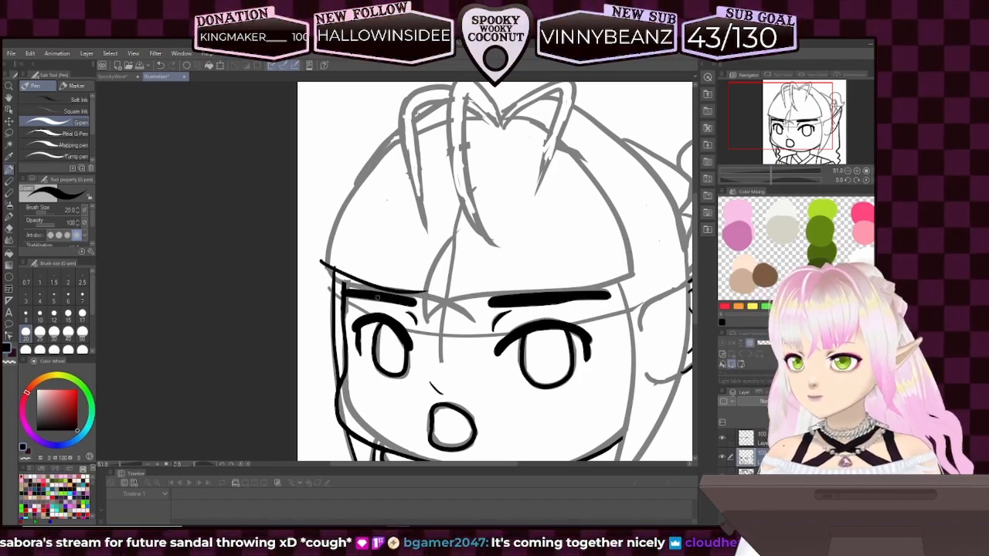
pyautogui.hotkey('ctrl', 'z')
pyautogui.moveTo(320, 264); pyautogui.dragTo(464, 303)
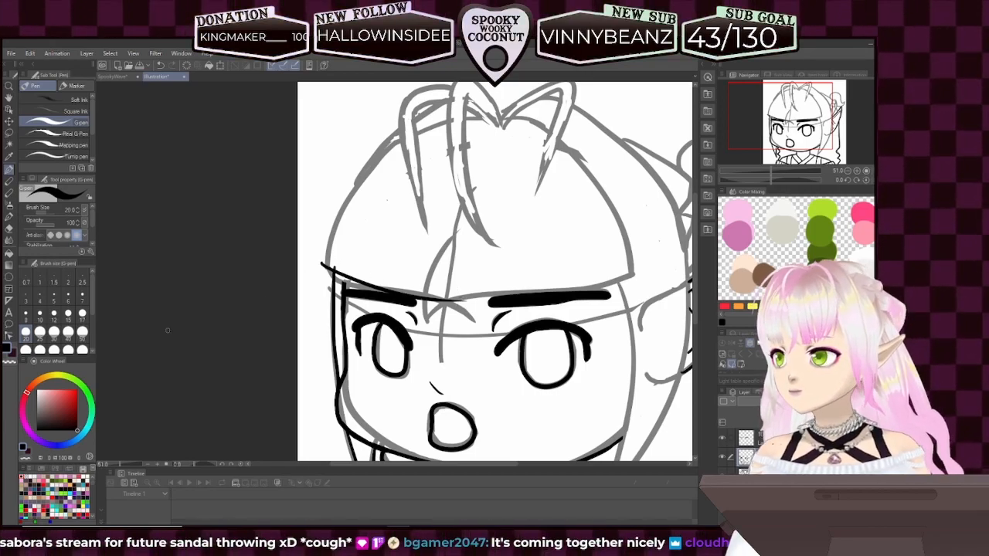
pyautogui.click(22, 361)
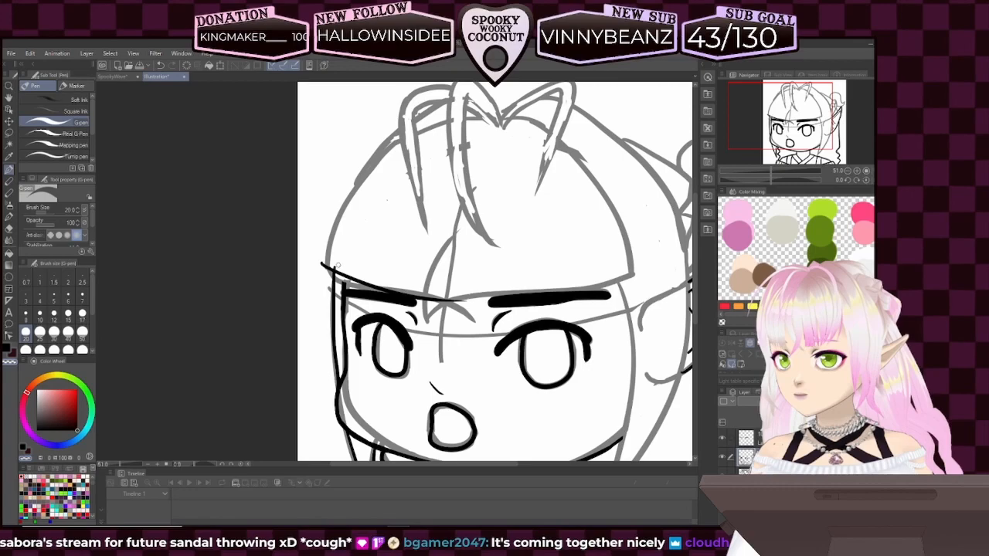
# - Ink the head's outer hair outline in black from the left-hand fringe corner up to the first front strand, trimming its overhanging end with the transparent color
pyautogui.click(6, 349)
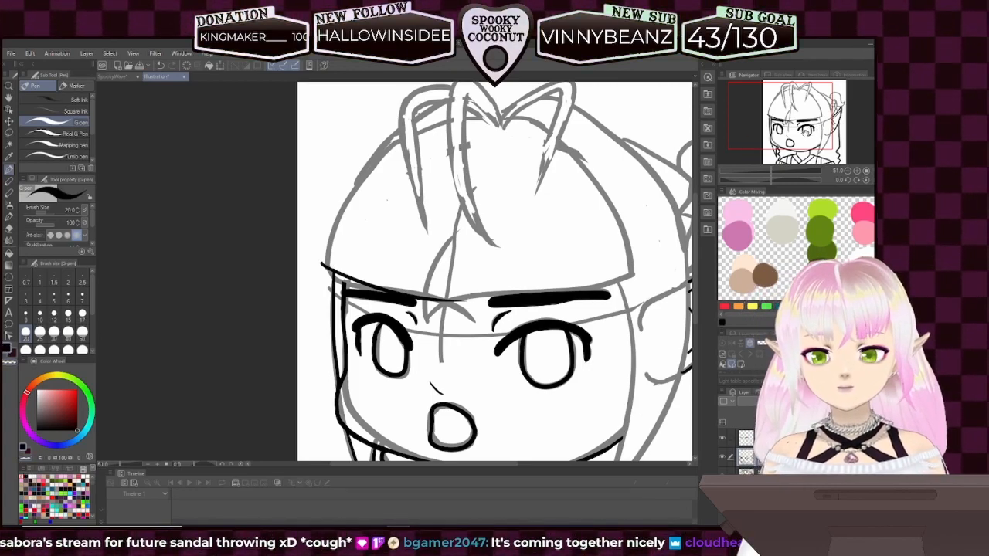
pyautogui.scroll(2, 495, 271)
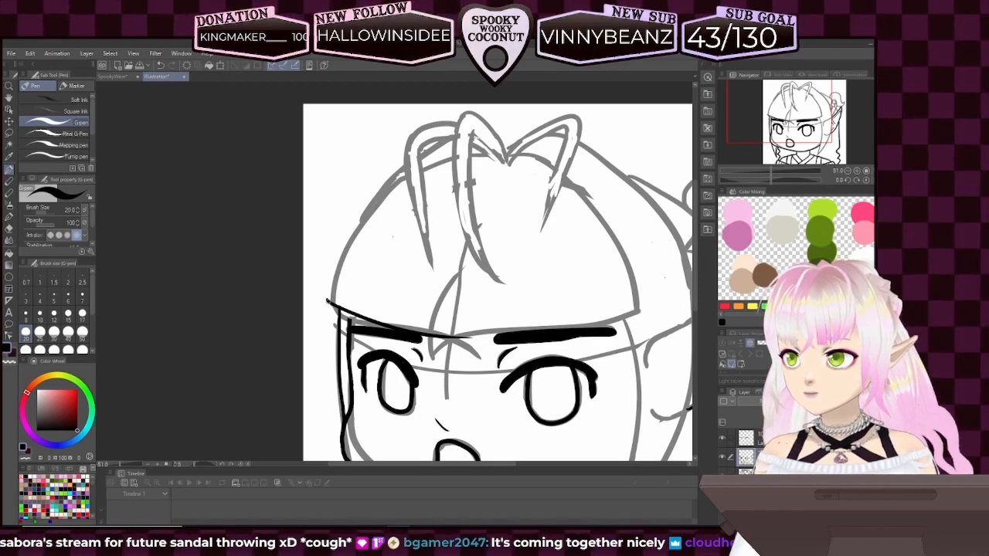
pyautogui.moveTo(328, 297); pyautogui.dragTo(375, 203)
pyautogui.hotkey('ctrl', 'z')
pyautogui.moveTo(325, 301); pyautogui.dragTo(374, 184)
pyautogui.hotkey('ctrl', 'z')
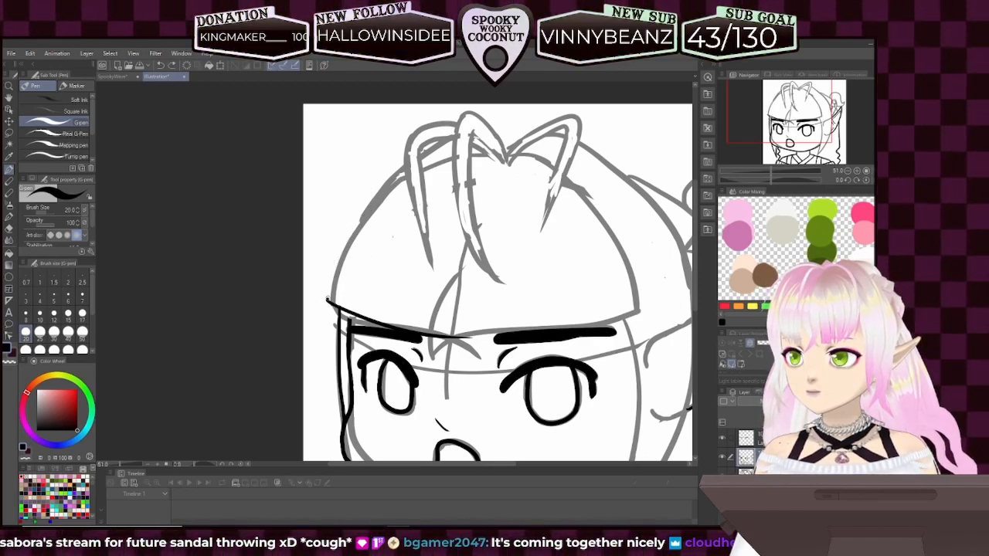
pyautogui.moveTo(328, 301); pyautogui.dragTo(402, 173)
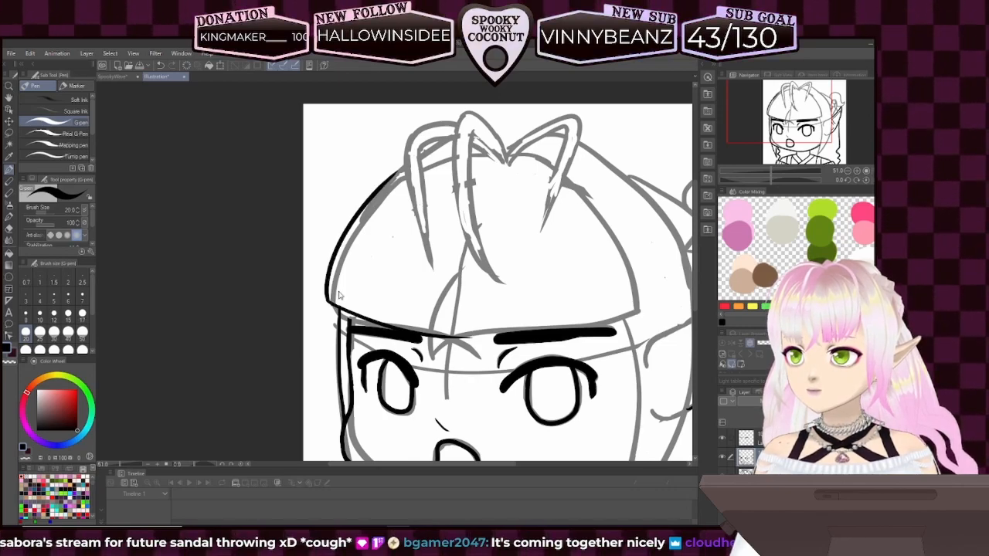
pyautogui.hotkey('ctrl', 'z')
pyautogui.moveTo(323, 301); pyautogui.dragTo(436, 157)
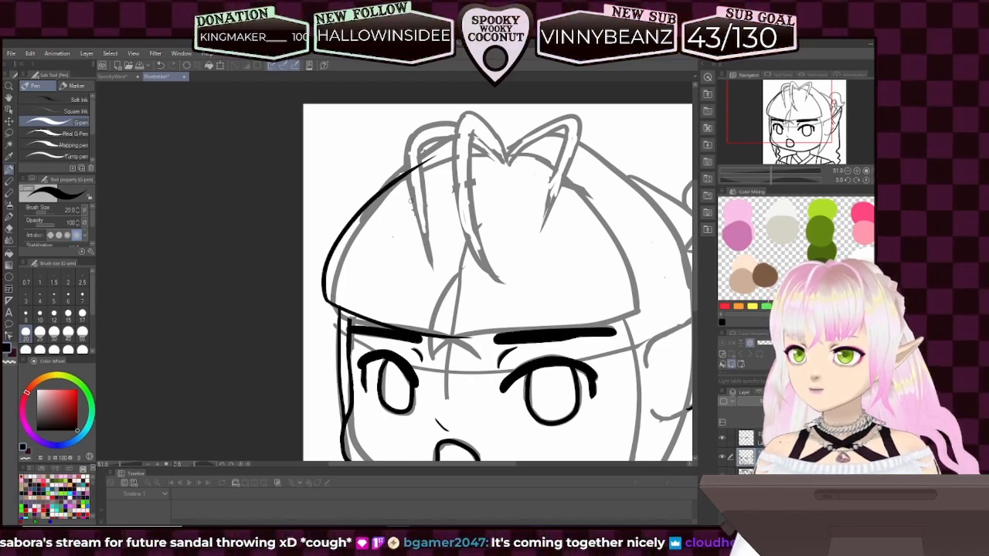
pyautogui.click(10, 361)
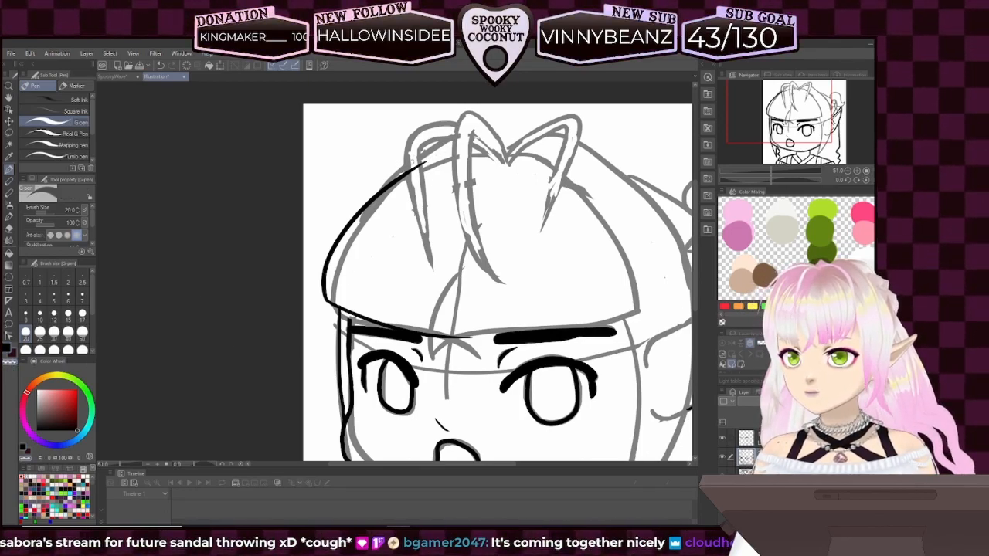
pyautogui.moveTo(417, 165); pyautogui.dragTo(410, 172)
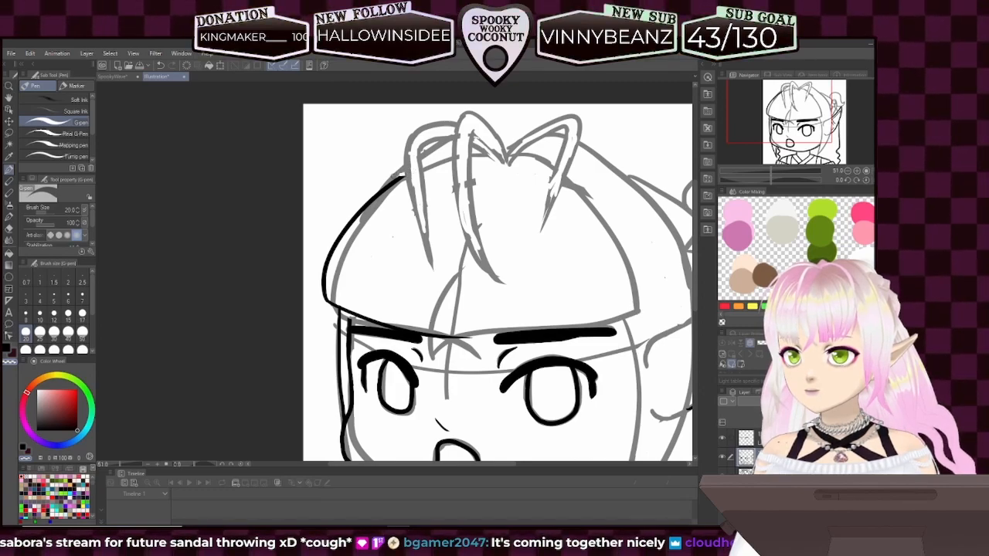
# - Return to the black ink color and extend the outer hair outline over the crown to the central parting, redoing the stroke until it joins smoothly
pyautogui.press('c')
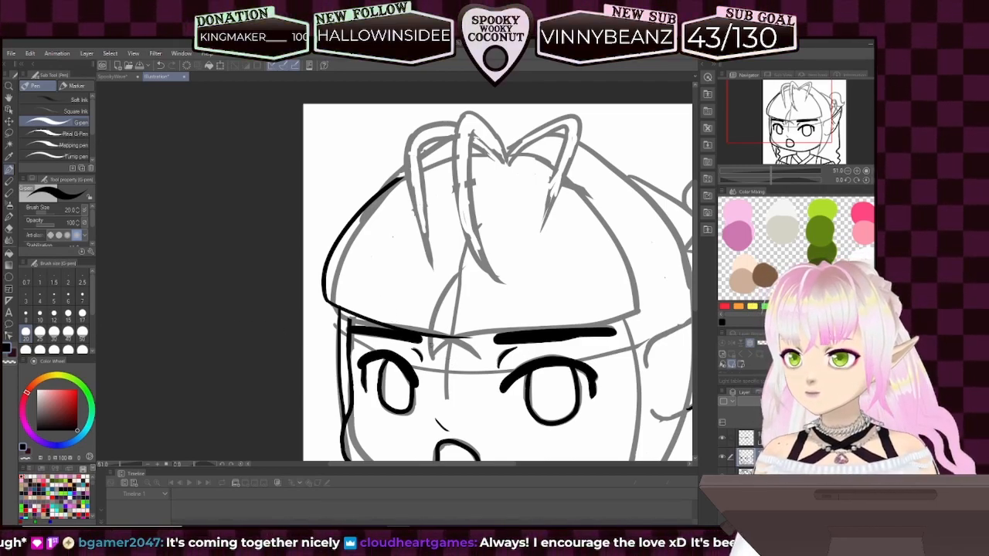
pyautogui.moveTo(740, 182)
pyautogui.mouseDown()
pyautogui.moveTo(770, 178)
pyautogui.moveTo(749, 179)
pyautogui.mouseUp()
pyautogui.moveTo(784, 113); pyautogui.dragTo(785, 106)
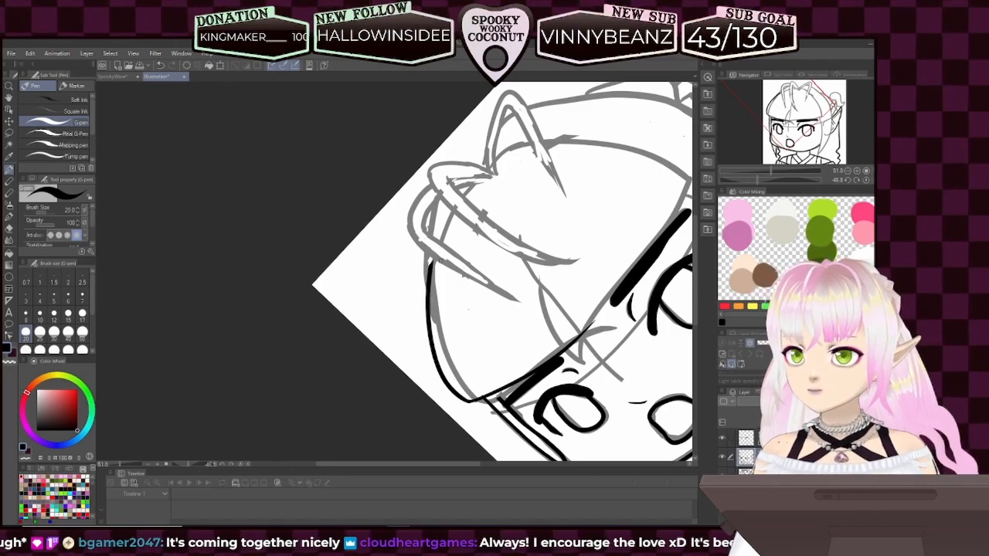
pyautogui.moveTo(430, 269); pyautogui.dragTo(469, 190)
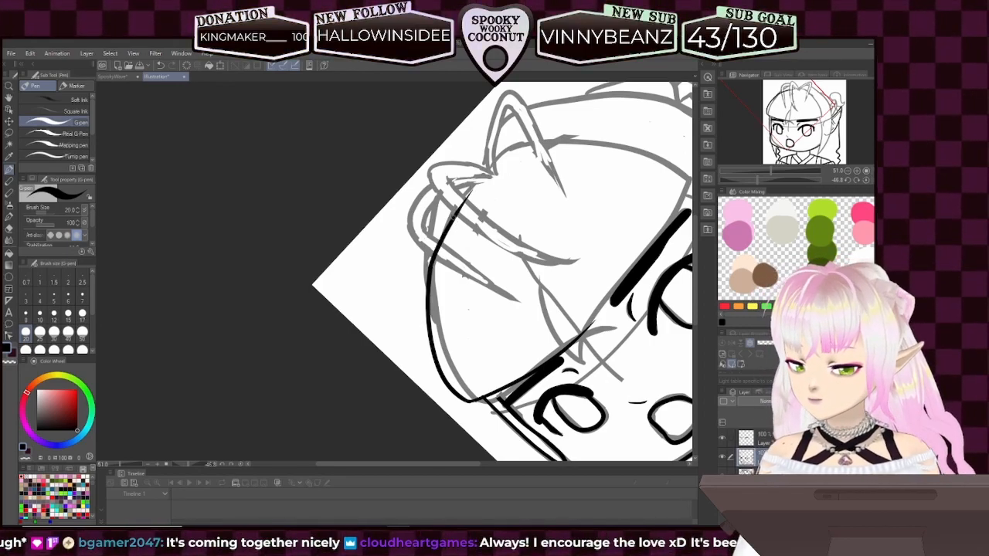
pyautogui.hotkey('ctrl', 'z')
pyautogui.moveTo(430, 269); pyautogui.dragTo(466, 191)
pyautogui.hotkey('ctrl', 'z')
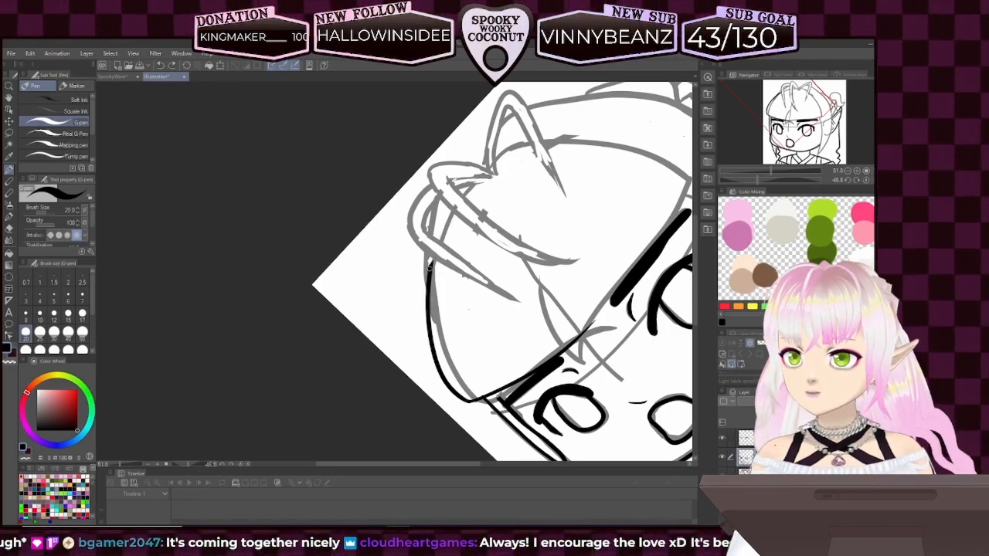
pyautogui.moveTo(430, 269); pyautogui.dragTo(474, 183)
pyautogui.hotkey('ctrl', 'z')
pyautogui.moveTo(439, 236); pyautogui.dragTo(475, 183)
pyautogui.hotkey('ctrl', 'z')
pyautogui.moveTo(430, 269); pyautogui.dragTo(462, 191)
pyautogui.hotkey('ctrl', 'z')
pyautogui.moveTo(430, 271); pyautogui.dragTo(473, 185)
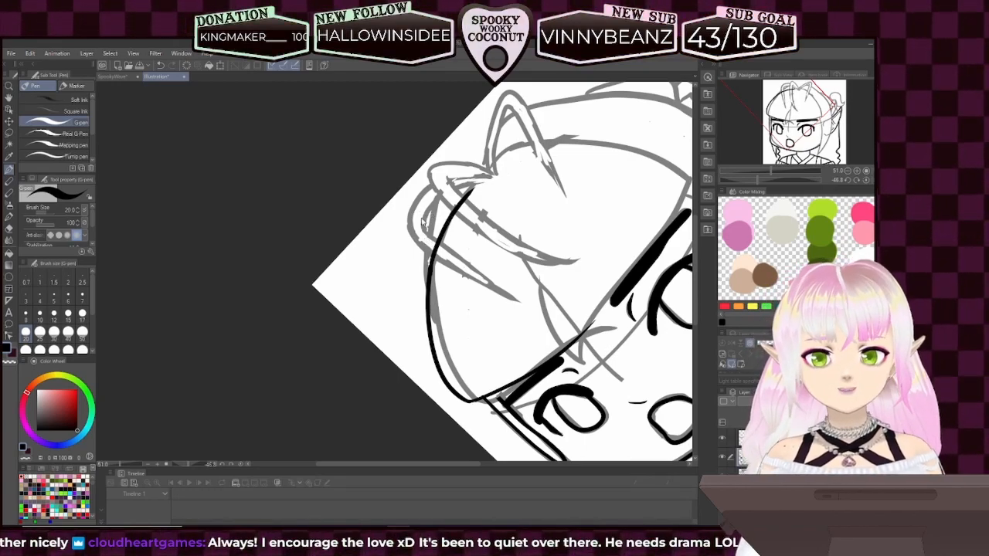
pyautogui.hotkey('ctrl', 'z')
pyautogui.moveTo(458, 212); pyautogui.dragTo(430, 264)
pyautogui.hotkey('ctrl', 'z')
pyautogui.moveTo(465, 191); pyautogui.dragTo(429, 267)
pyautogui.hotkey('ctrl', 'z')
pyautogui.moveTo(467, 190); pyautogui.dragTo(429, 268)
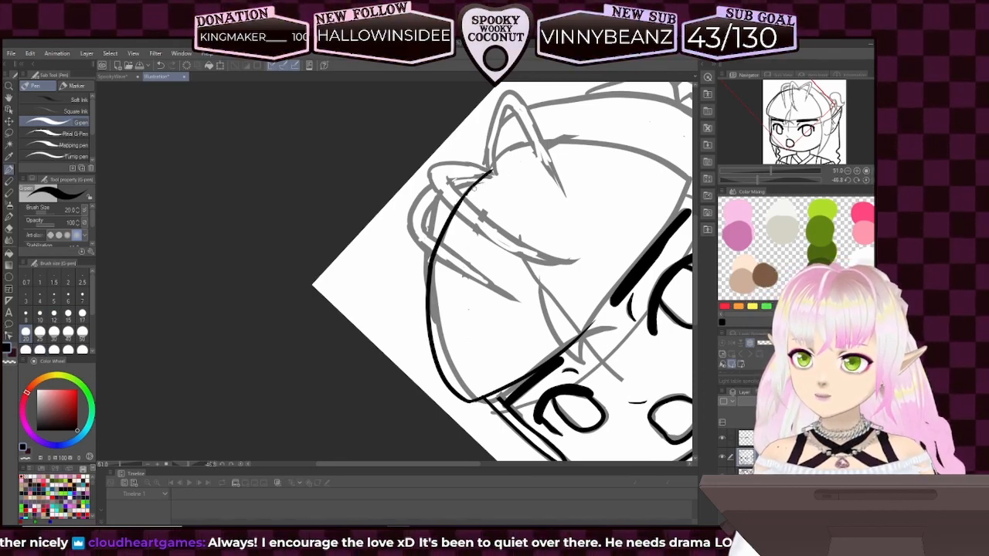
# - Trim the crown outline's end at the hair parting with the transparent color and set the canvas upright again
pyautogui.click(10, 361)
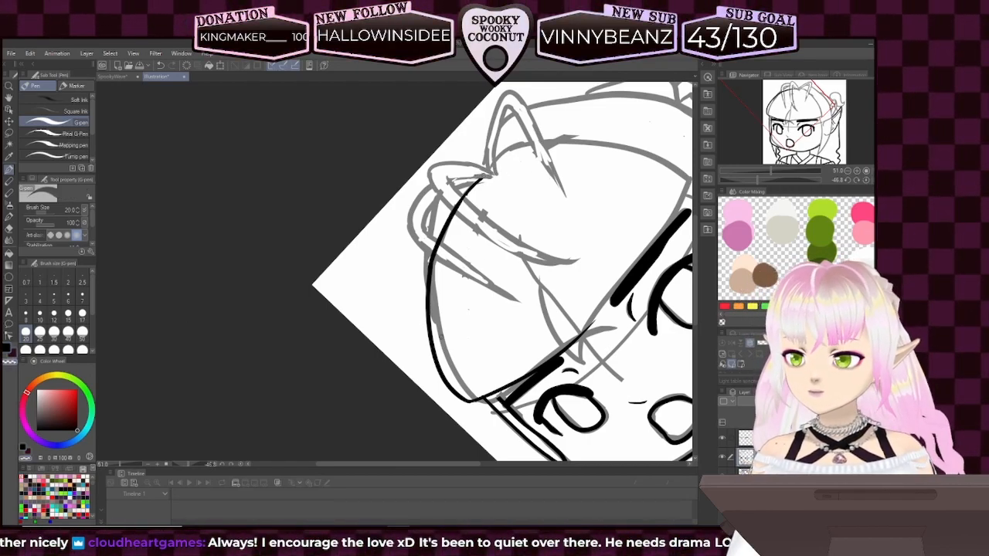
pyautogui.moveTo(756, 178); pyautogui.dragTo(774, 179)
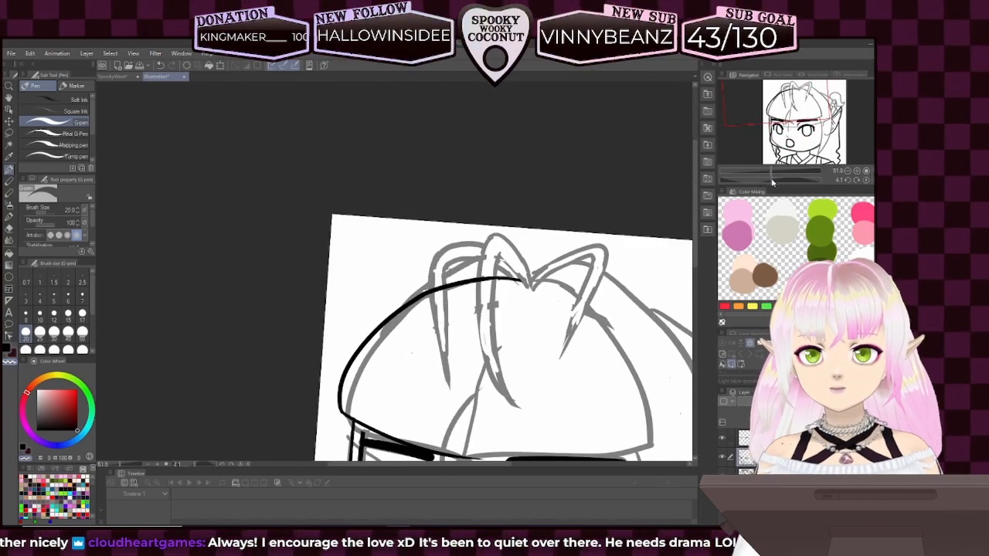
pyautogui.click(848, 180)
pyautogui.moveTo(803, 116); pyautogui.dragTo(818, 134)
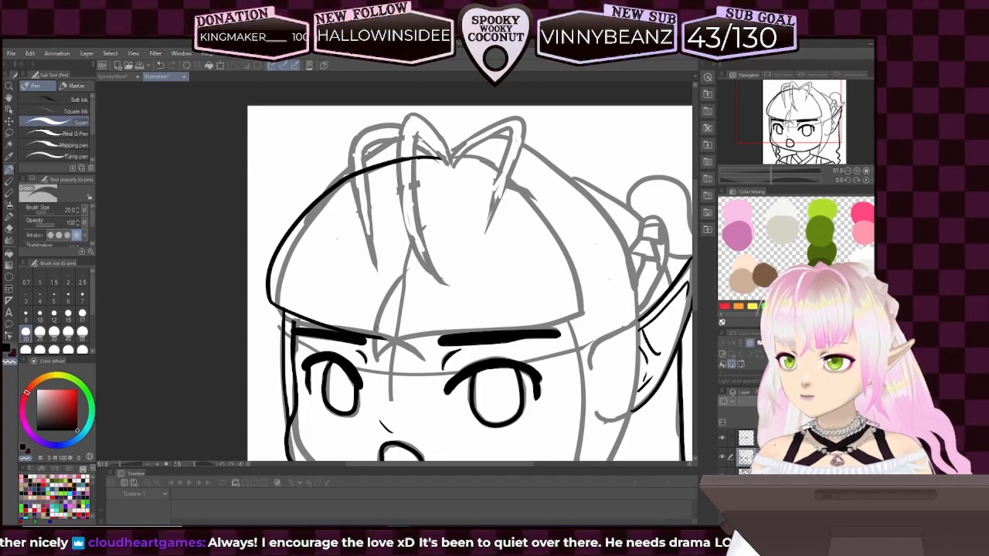
# - Ink the pointed fringe tip at mid-forehead in black and trim its overhanging upper end with the transparent color
pyautogui.click(9, 350)
pyautogui.moveTo(377, 336); pyautogui.dragTo(414, 356)
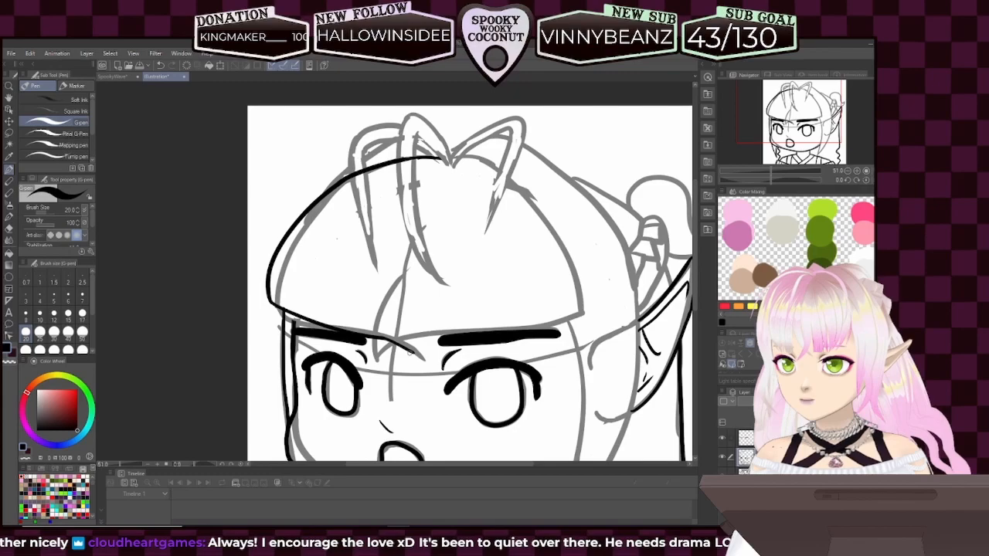
pyautogui.moveTo(379, 338); pyautogui.dragTo(423, 363)
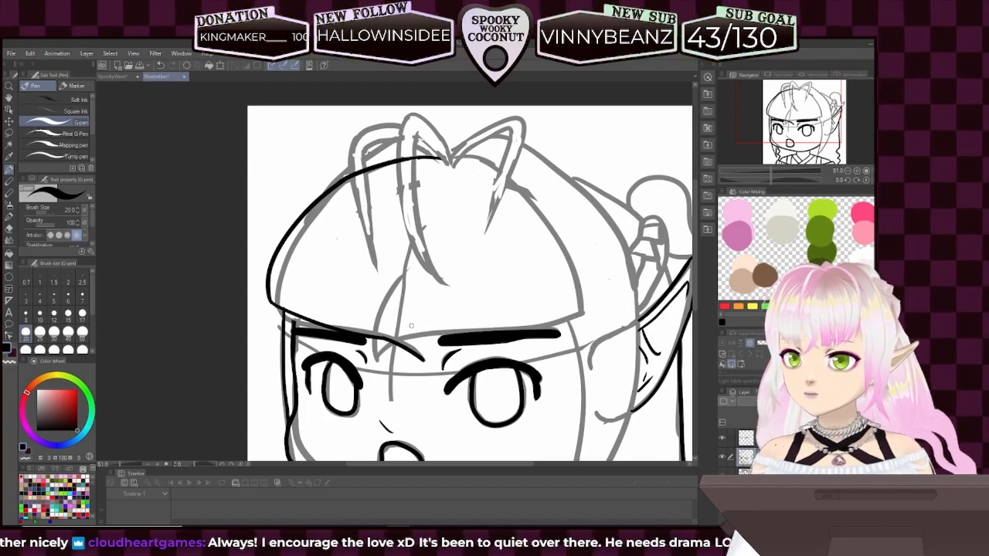
pyautogui.hotkey('ctrl', 'z')
pyautogui.moveTo(401, 307); pyautogui.dragTo(424, 360)
pyautogui.hotkey('ctrl', 'z')
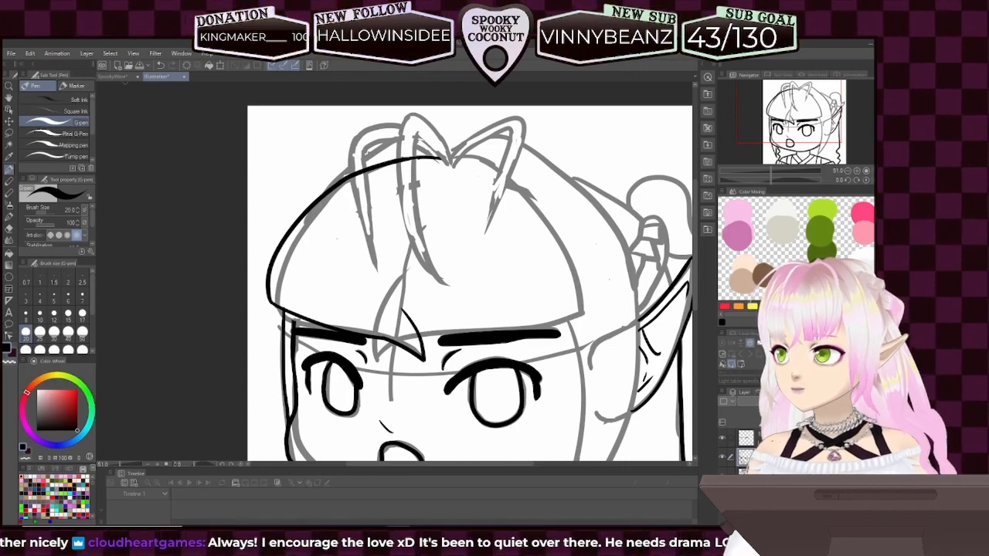
pyautogui.click(149, 78)
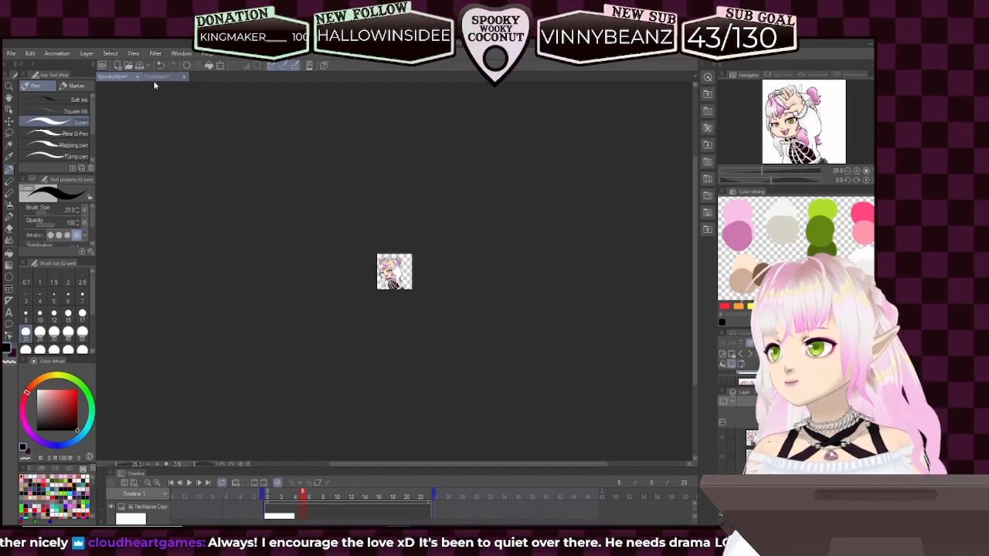
pyautogui.click(154, 77)
pyautogui.click(12, 366)
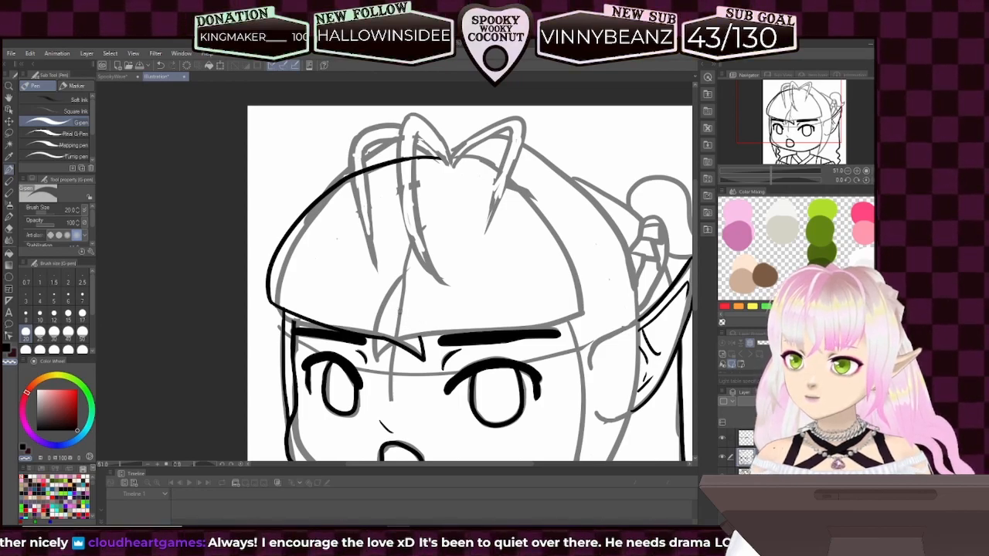
# - Return to the black ink color and ink the curved left edge of the central fringe strand, redoing the stroke until it fits the sketch
pyautogui.click(10, 349)
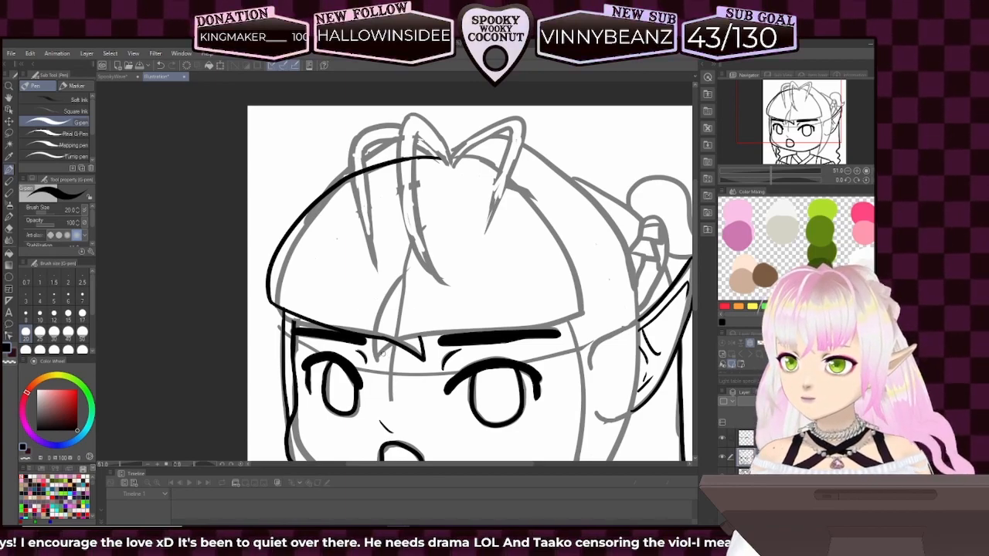
pyautogui.moveTo(399, 271); pyautogui.dragTo(375, 360)
pyautogui.hotkey('ctrl', 'z')
pyautogui.moveTo(400, 268); pyautogui.dragTo(375, 360)
pyautogui.hotkey('ctrl', 'z')
pyautogui.moveTo(407, 265); pyautogui.dragTo(375, 360)
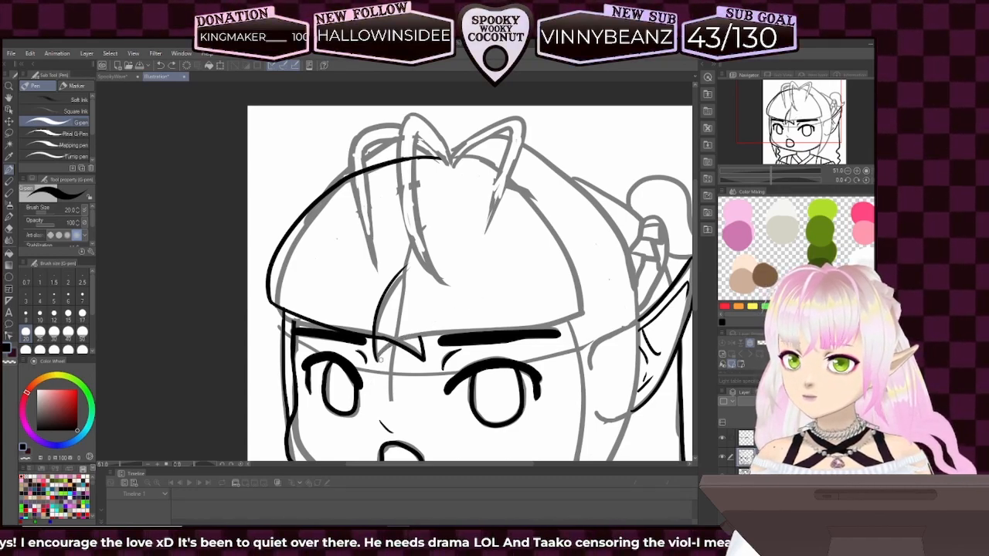
# - Ink the central strand's lower edge sweeping toward the right-hand brow, and trim its overlapping lines with the transparent color
pyautogui.moveTo(377, 340); pyautogui.dragTo(462, 318)
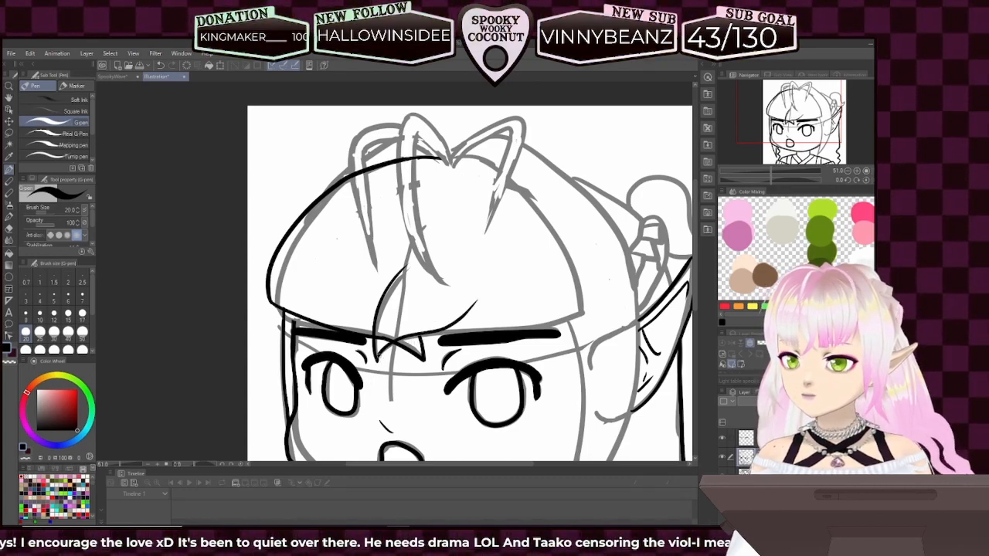
pyautogui.moveTo(379, 357); pyautogui.dragTo(456, 312)
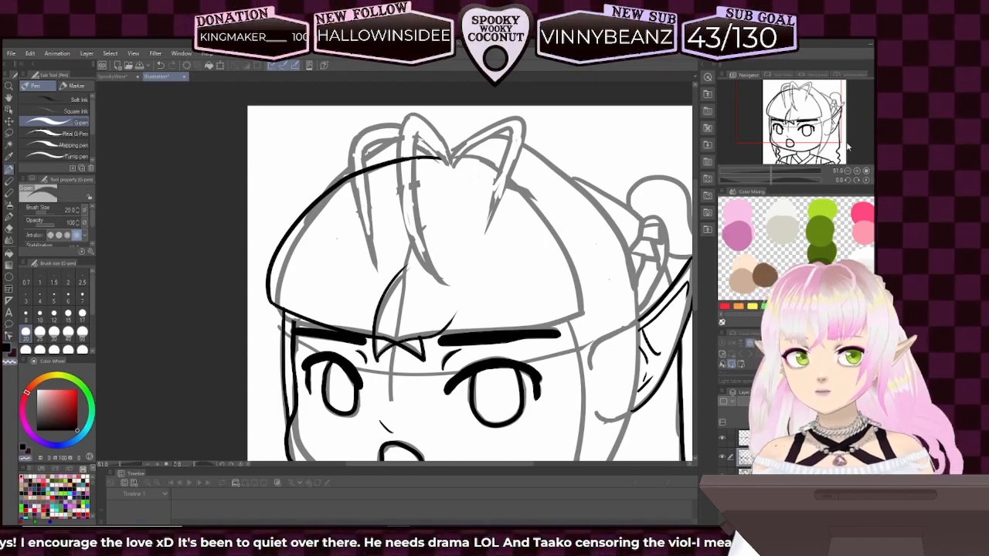
pyautogui.scroll(3, 390, 316)
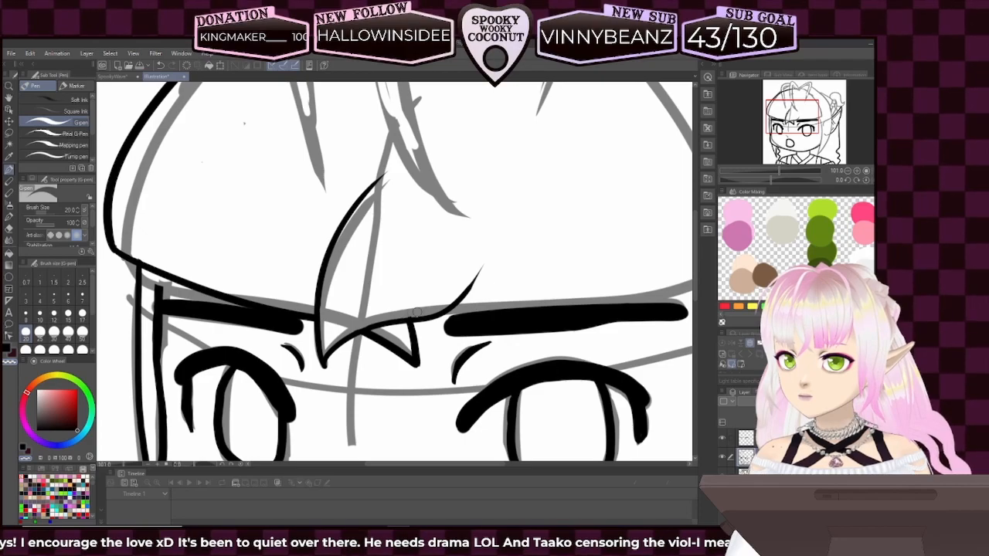
# - Ink a short upright split line in black above the right-hand brow's inner end and extend the strand's curve to meet it
pyautogui.click(7, 349)
pyautogui.moveTo(479, 313); pyautogui.dragTo(487, 244)
pyautogui.hotkey('ctrl', 'z')
pyautogui.moveTo(479, 309); pyautogui.dragTo(483, 228)
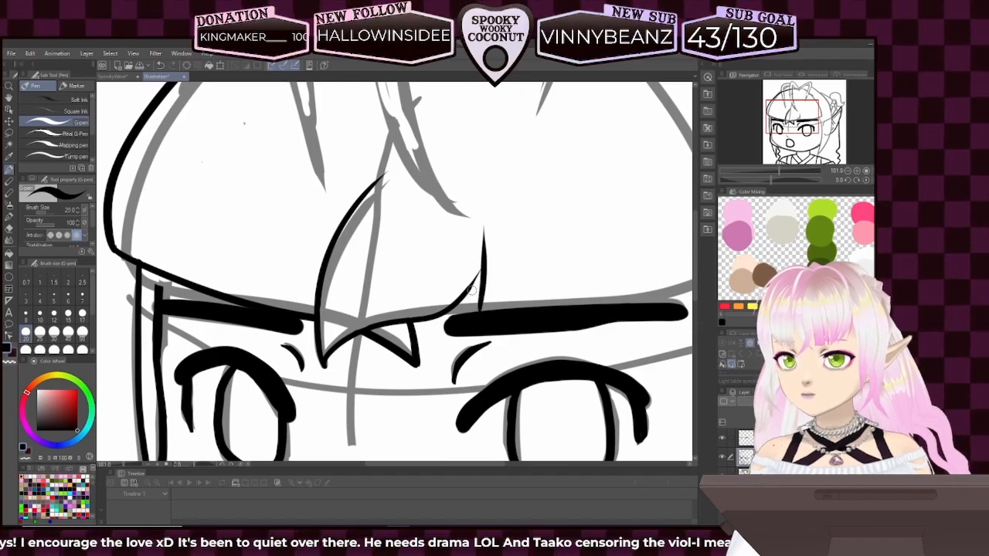
pyautogui.moveTo(477, 290); pyautogui.dragTo(484, 253)
pyautogui.moveTo(467, 289); pyautogui.dragTo(481, 255)
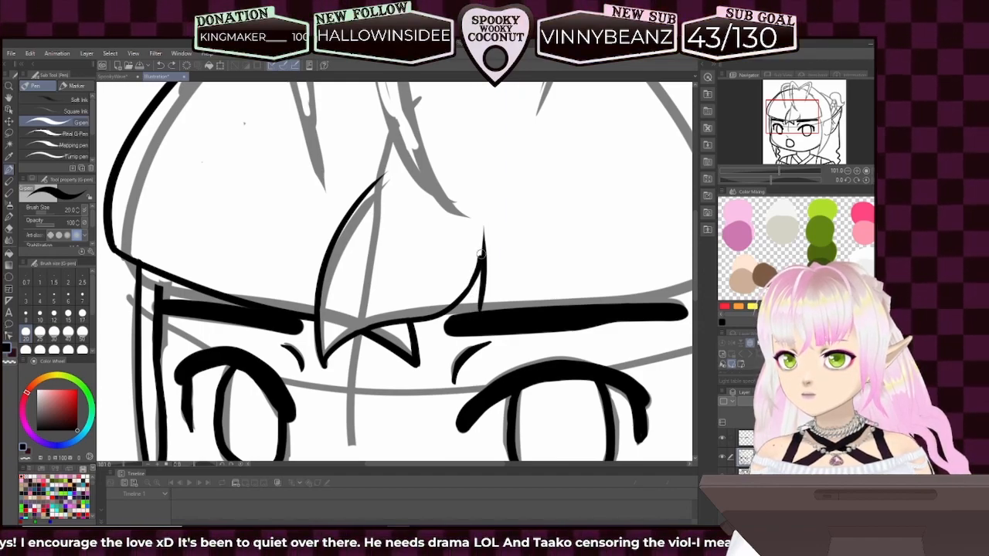
pyautogui.hotkey('ctrl', 'z')
pyautogui.moveTo(473, 283); pyautogui.dragTo(482, 261)
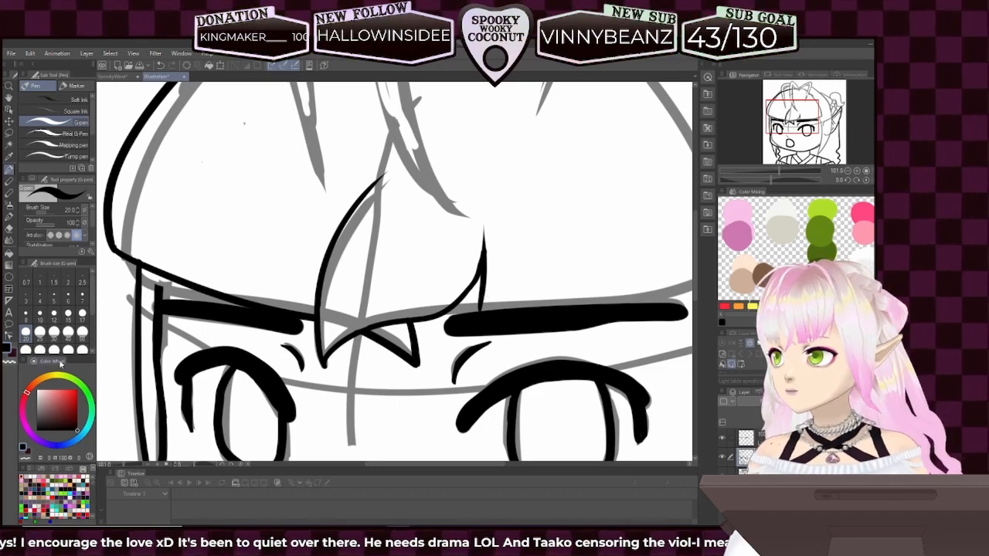
# - Ink the fringe's lower edge in black from the first split along the top of the right-hand brow, redoing it until it lies flat
pyautogui.click(10, 362)
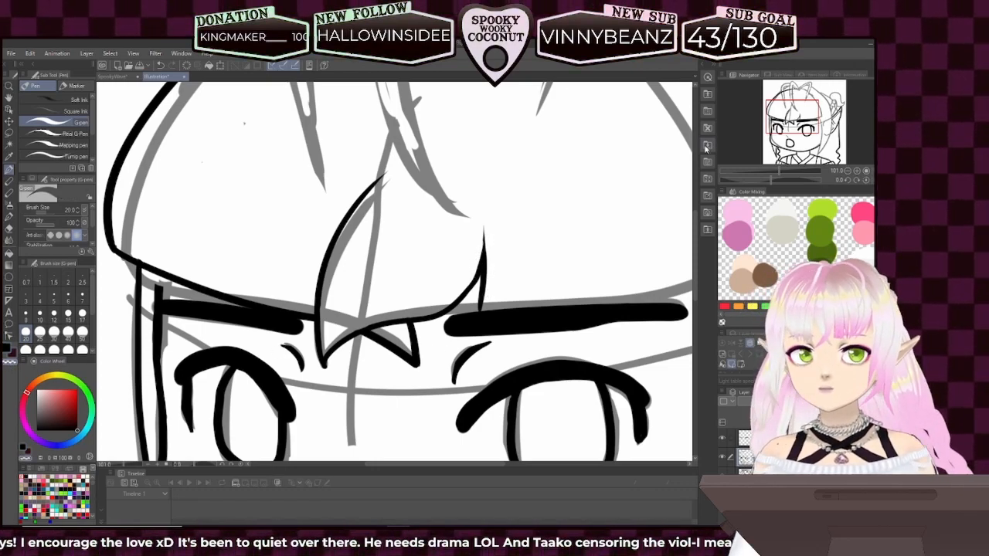
pyautogui.scroll(-3, 431, 290)
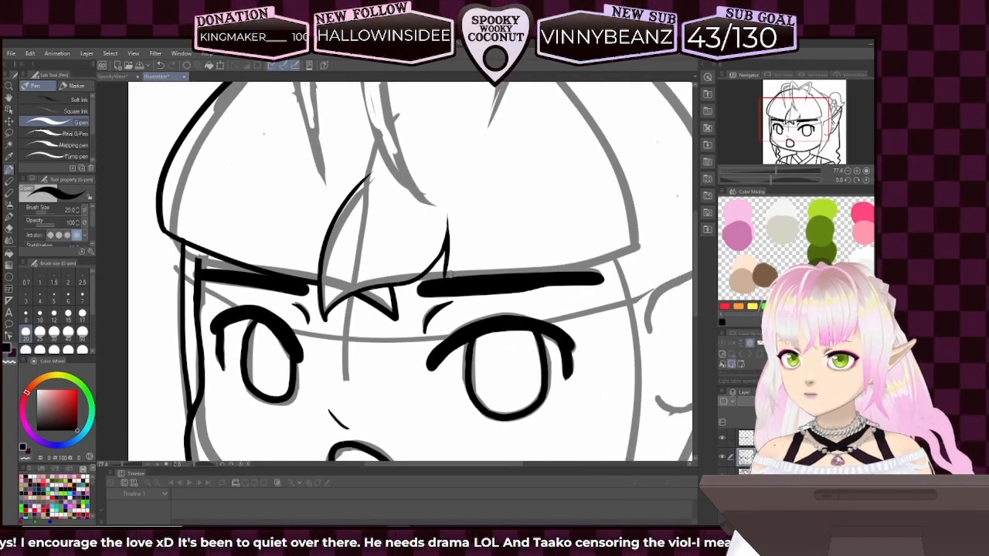
pyautogui.moveTo(446, 276); pyautogui.dragTo(550, 253)
pyautogui.hotkey('ctrl', 'z')
pyautogui.moveTo(446, 277); pyautogui.dragTo(530, 257)
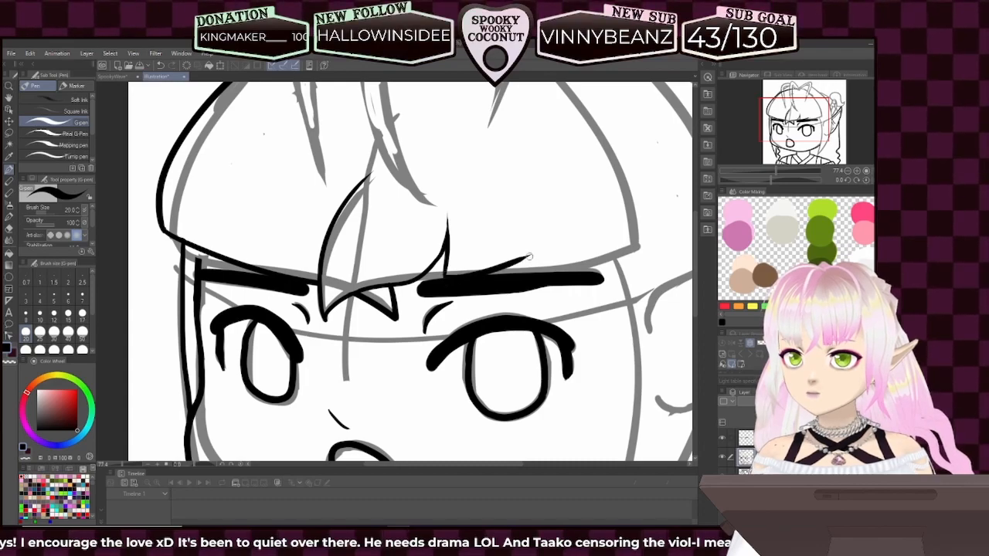
pyautogui.hotkey('ctrl', 'z')
pyautogui.moveTo(440, 275); pyautogui.dragTo(525, 267)
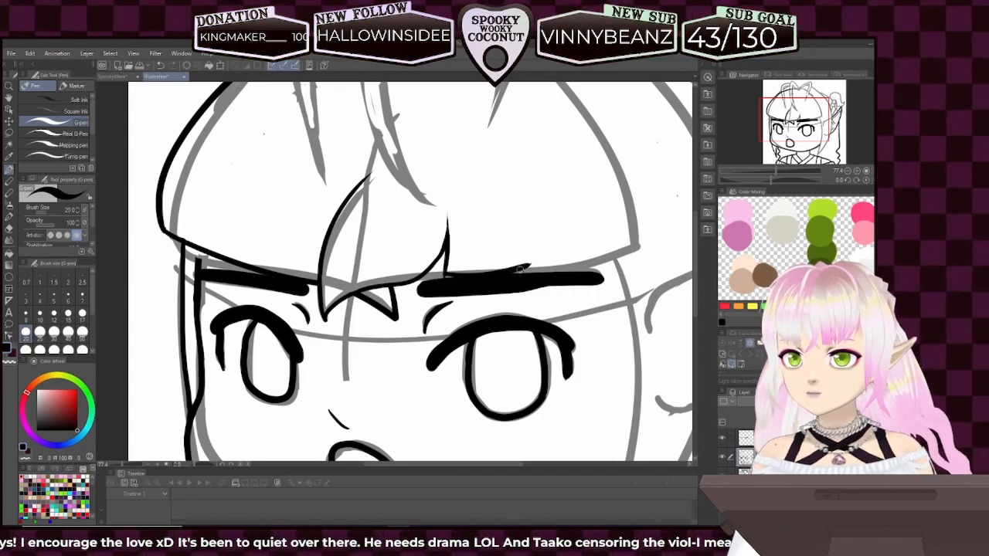
# - Ink a second narrow, pointed split in the fringe above the middle of the right-hand brow
pyautogui.moveTo(522, 203); pyautogui.dragTo(528, 265)
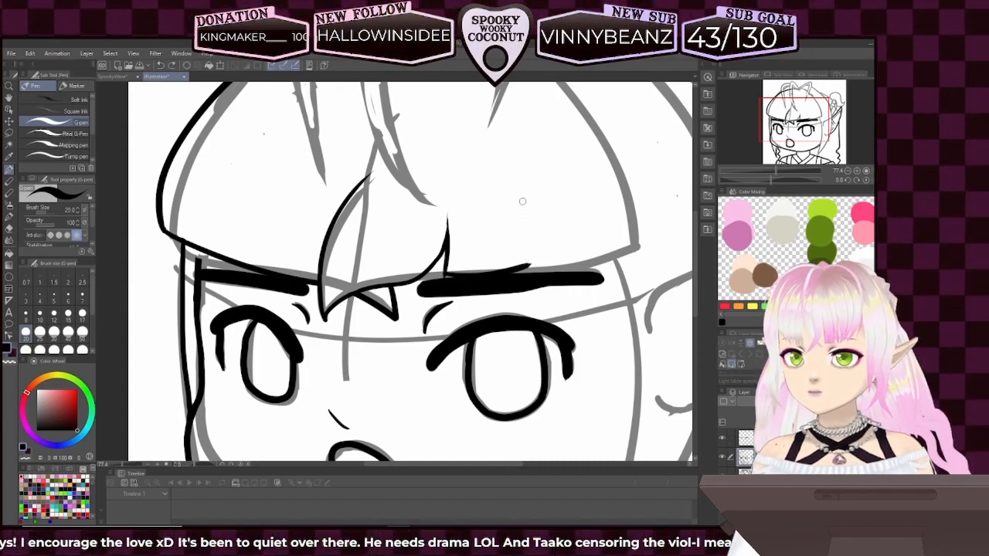
pyautogui.moveTo(522, 201); pyautogui.dragTo(531, 263)
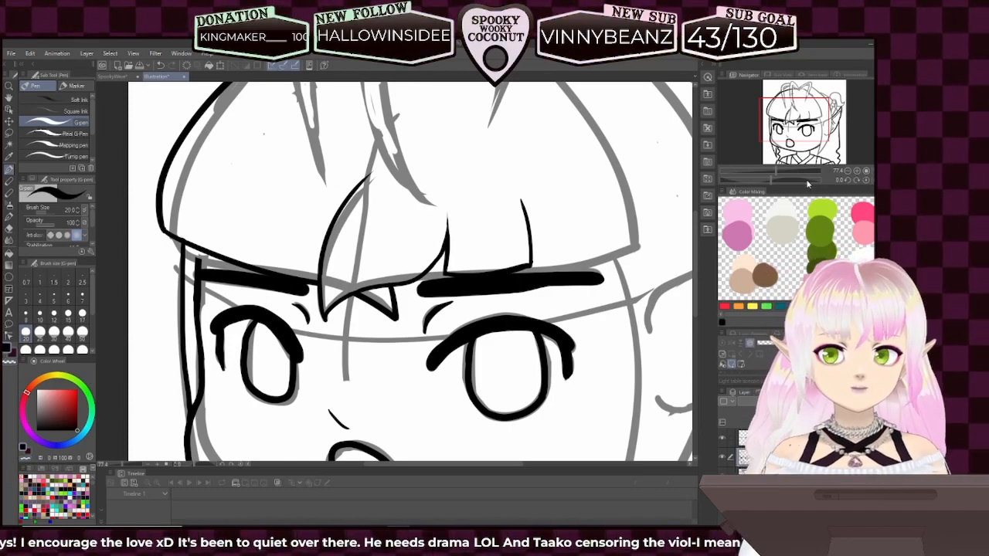
pyautogui.moveTo(794, 124); pyautogui.dragTo(791, 116)
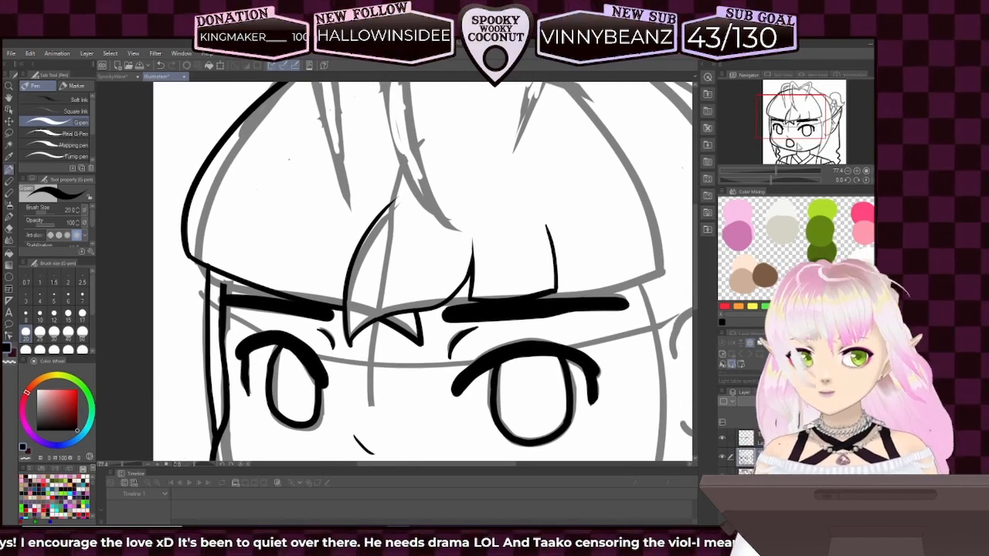
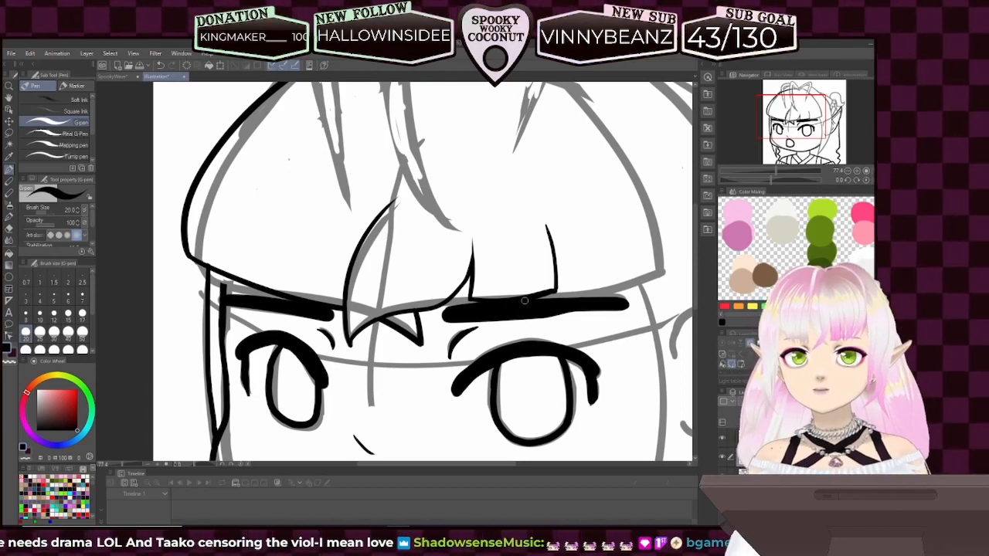
pyautogui.moveTo(525, 301); pyautogui.dragTo(421, 301)
pyautogui.moveTo(564, 292); pyautogui.dragTo(579, 293)
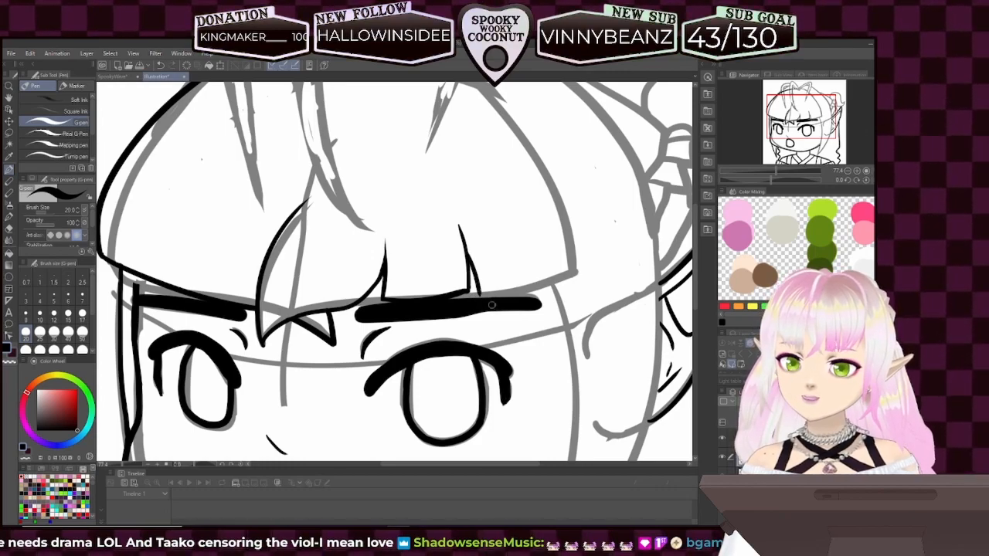
# - Extend the fringe's lower edge from the second split to the right-hand fringe corner, redoing the stroke until it follows the sketch
pyautogui.moveTo(477, 295); pyautogui.dragTo(547, 281)
pyautogui.hotkey('ctrl', 'z')
pyautogui.moveTo(476, 297); pyautogui.dragTo(589, 275)
pyautogui.hotkey('ctrl', 'z')
pyautogui.moveTo(478, 297); pyautogui.dragTo(586, 267)
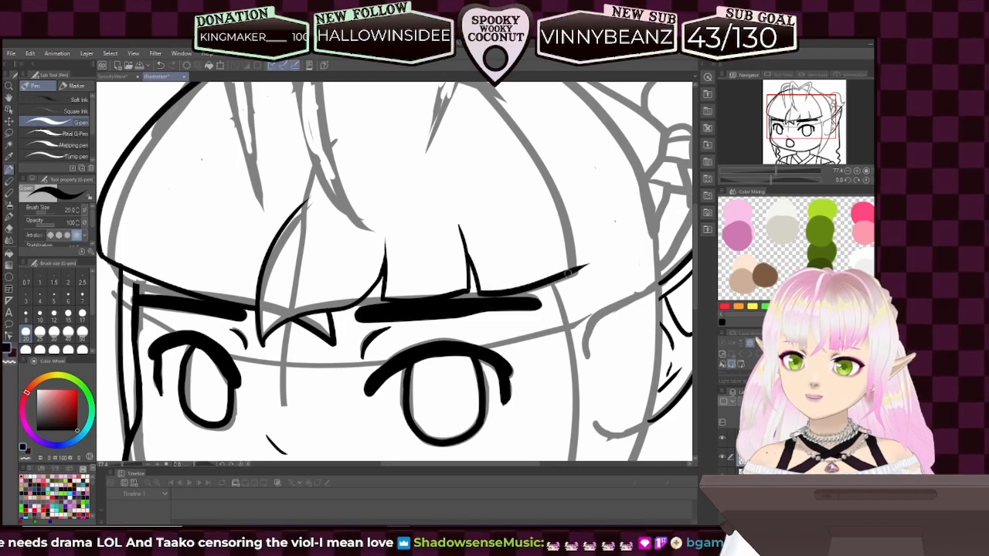
# - Ink the outer hair outline down to the right-hand fringe corner, redoing the stroke as needed, and trim the corner's overhang with the transparent color
pyautogui.moveTo(782, 171); pyautogui.dragTo(773, 174)
pyautogui.moveTo(456, 464); pyautogui.dragTo(456, 464)
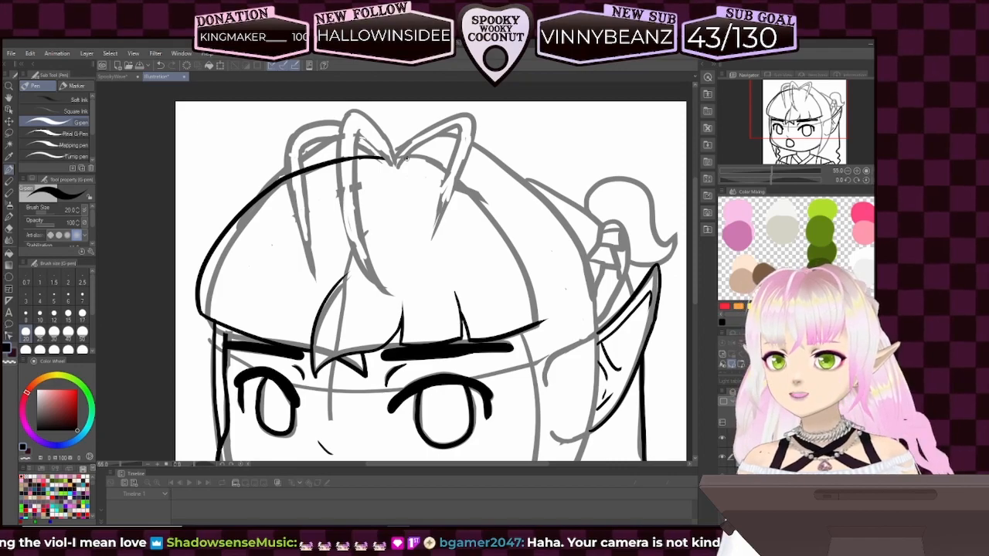
pyautogui.moveTo(424, 160); pyautogui.dragTo(515, 274)
pyautogui.hotkey('ctrl', 'z')
pyautogui.moveTo(403, 161); pyautogui.dragTo(522, 251)
pyautogui.hotkey('ctrl', 'z')
pyautogui.moveTo(403, 158)
pyautogui.mouseDown()
pyautogui.moveTo(439, 170)
pyautogui.moveTo(506, 249)
pyautogui.mouseUp()
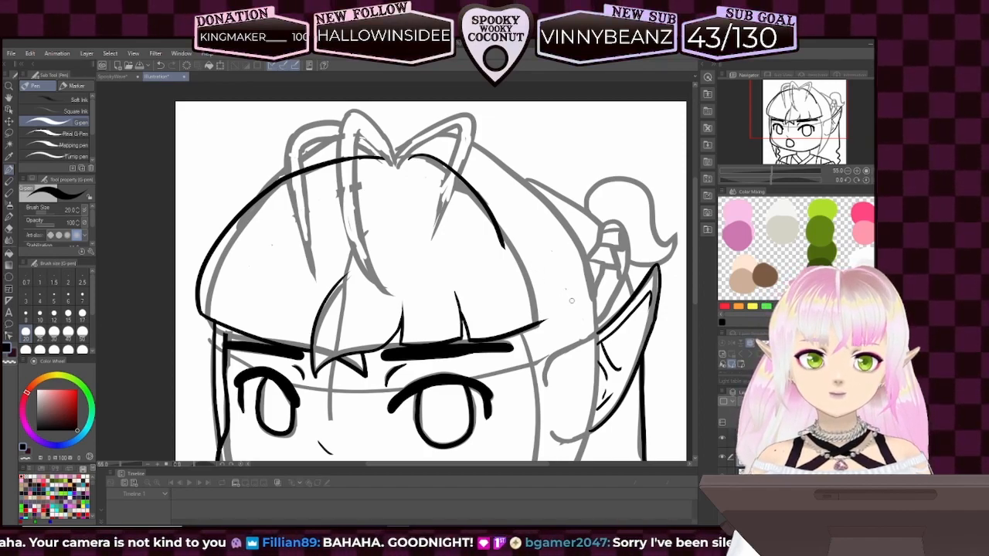
pyautogui.hotkey('ctrl', 'z')
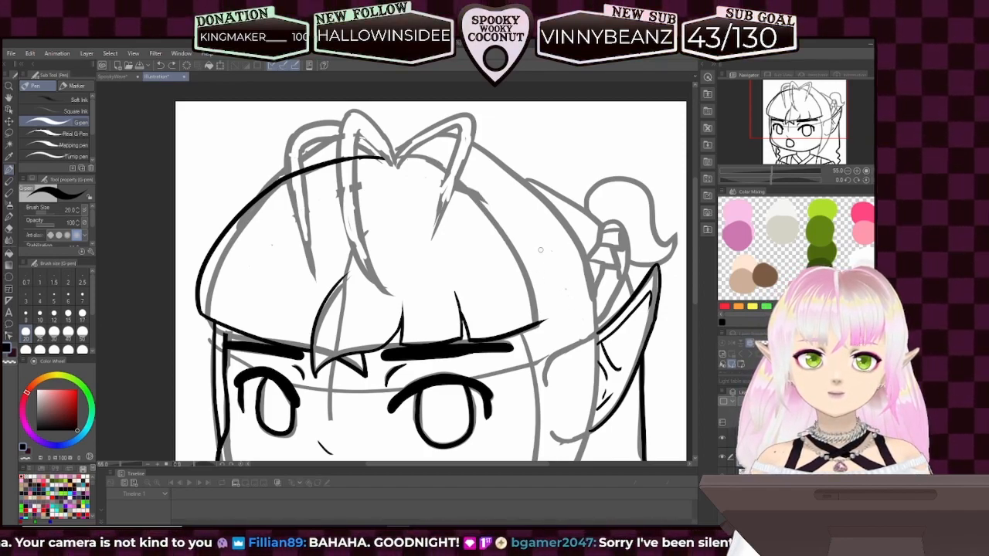
pyautogui.hotkey('ctrl', 'z')
pyautogui.moveTo(482, 208); pyautogui.dragTo(540, 312)
pyautogui.hotkey('ctrl', 'z')
pyautogui.moveTo(482, 208); pyautogui.dragTo(548, 321)
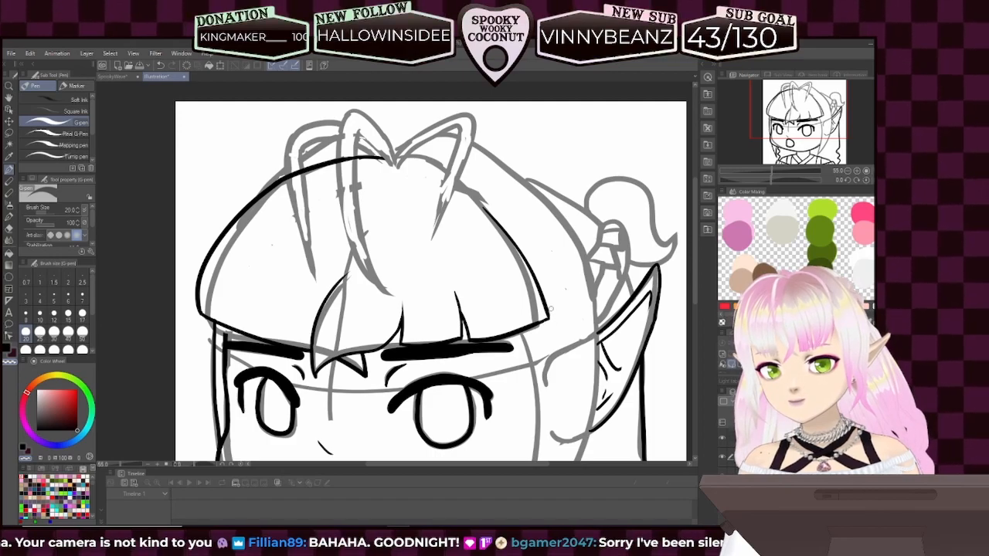
# - Extend the right-hand hair outline in black up toward the crown, redoing the stroke repeatedly, and smooth its joint with the lower outline
pyautogui.moveTo(799, 122); pyautogui.dragTo(791, 121)
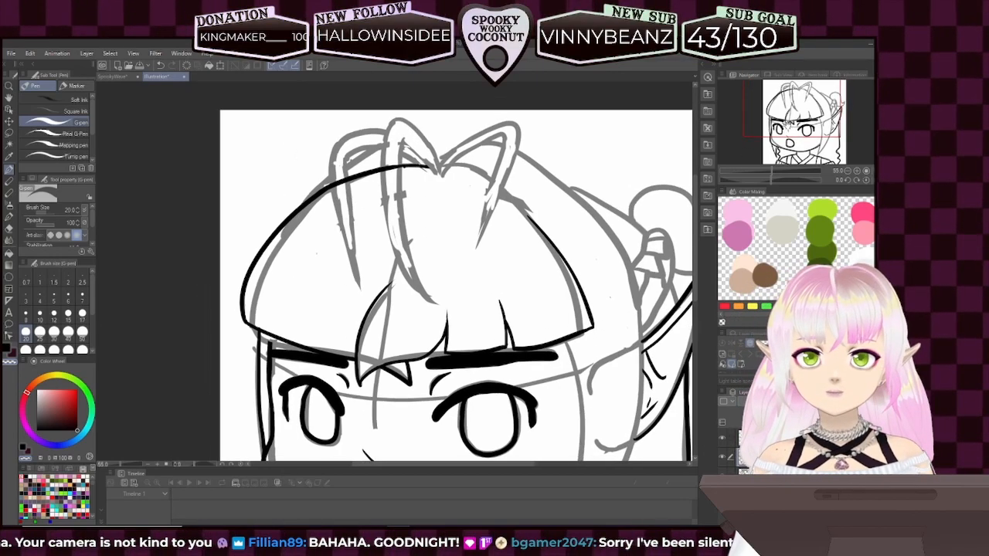
pyautogui.moveTo(771, 171); pyautogui.dragTo(775, 171)
pyautogui.moveTo(791, 133); pyautogui.dragTo(795, 128)
pyautogui.click(8, 352)
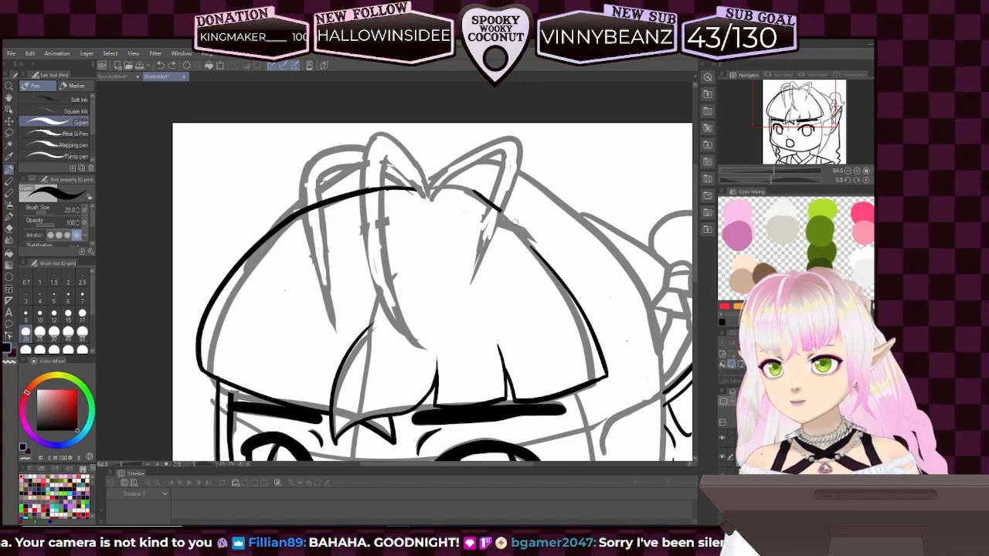
pyautogui.moveTo(477, 199); pyautogui.dragTo(532, 251)
pyautogui.hotkey('ctrl', 'z')
pyautogui.moveTo(477, 197)
pyautogui.mouseDown()
pyautogui.moveTo(558, 270)
pyautogui.moveTo(542, 252)
pyautogui.mouseUp()
pyautogui.hotkey('ctrl', 'z')
pyautogui.hotkey('ctrl', 'z')
pyautogui.moveTo(476, 198); pyautogui.dragTo(557, 271)
pyautogui.hotkey('ctrl', 'z')
pyautogui.hotkey('ctrl', 'z')
pyautogui.moveTo(480, 205); pyautogui.dragTo(549, 263)
pyautogui.hotkey('ctrl', 'z')
pyautogui.moveTo(482, 209); pyautogui.dragTo(550, 265)
pyautogui.hotkey('ctrl', 'z')
pyautogui.moveTo(475, 195); pyautogui.dragTo(545, 260)
pyautogui.hotkey('ctrl', 'z')
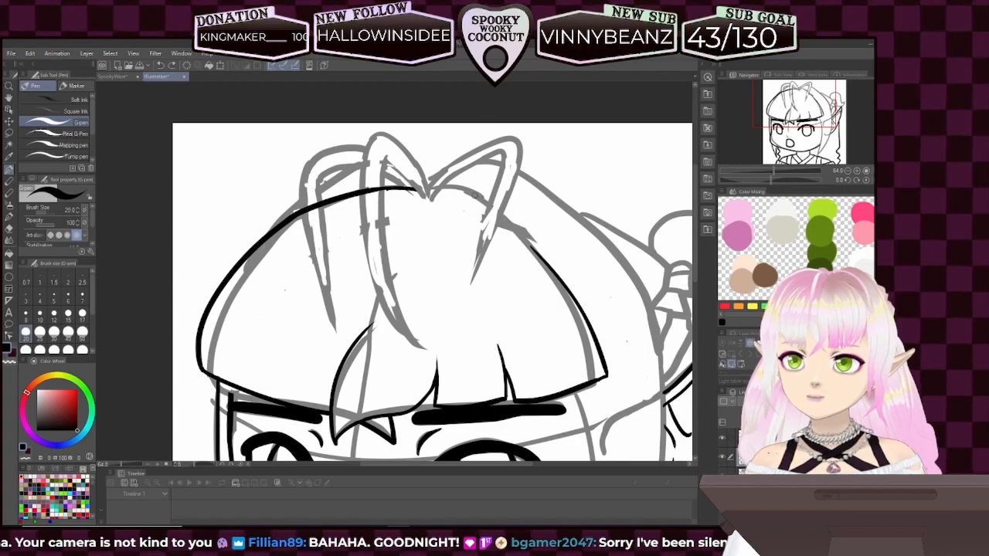
pyautogui.moveTo(473, 193); pyautogui.dragTo(538, 261)
pyautogui.hotkey('ctrl', 'z')
pyautogui.moveTo(473, 193); pyautogui.dragTo(539, 260)
pyautogui.hotkey('ctrl', 'z')
pyautogui.moveTo(476, 197); pyautogui.dragTo(541, 259)
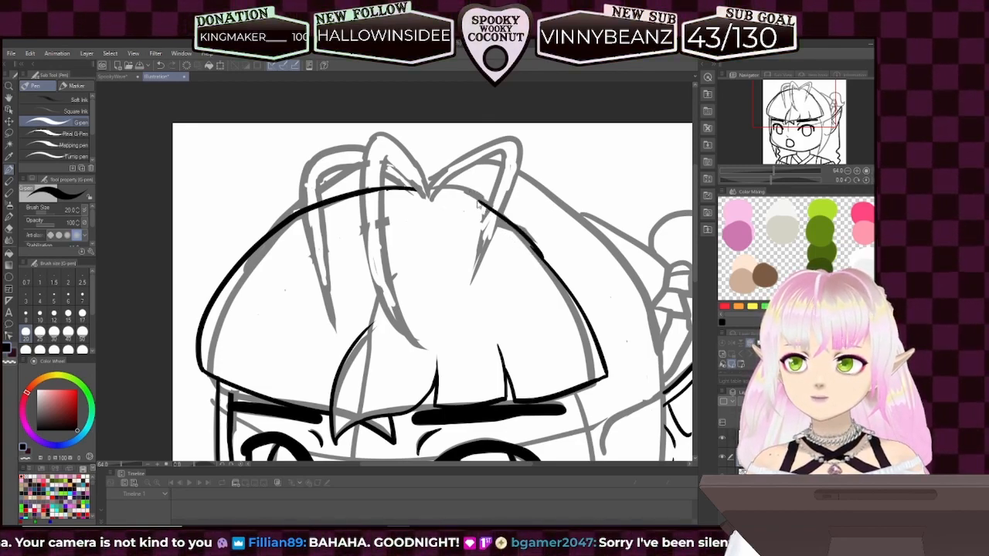
pyautogui.hotkey('ctrl', 'z')
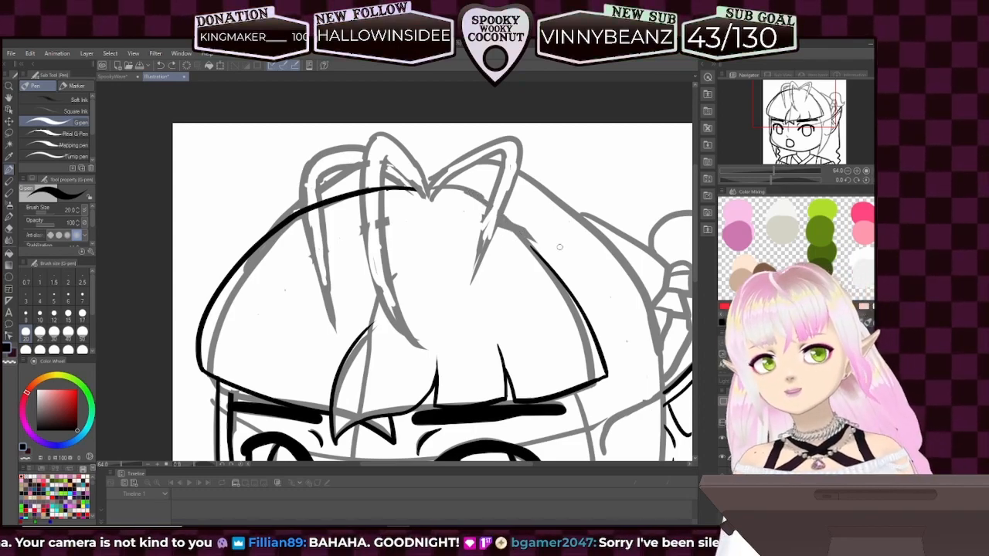
pyautogui.moveTo(473, 195); pyautogui.dragTo(544, 261)
pyautogui.hotkey('ctrl', 'z')
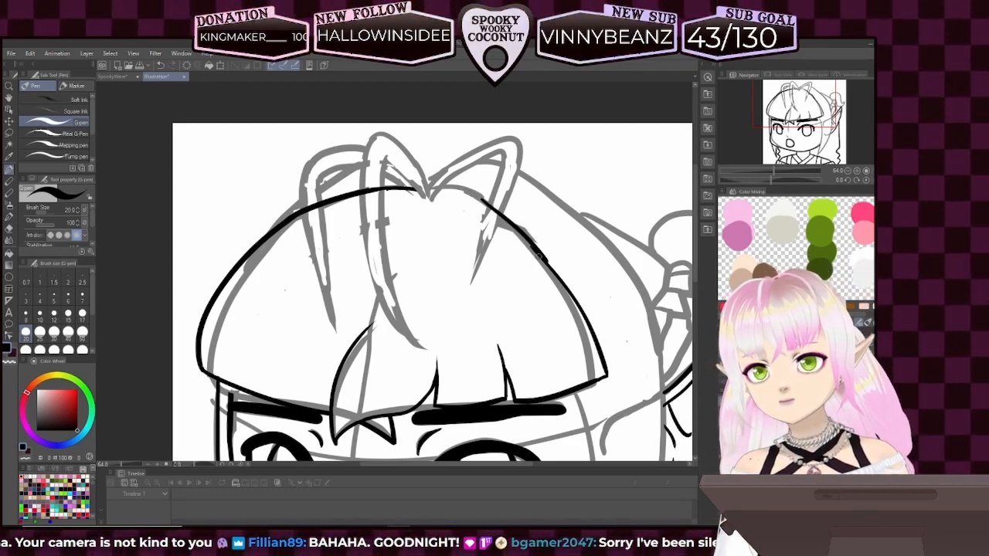
pyautogui.moveTo(544, 260); pyautogui.dragTo(556, 271)
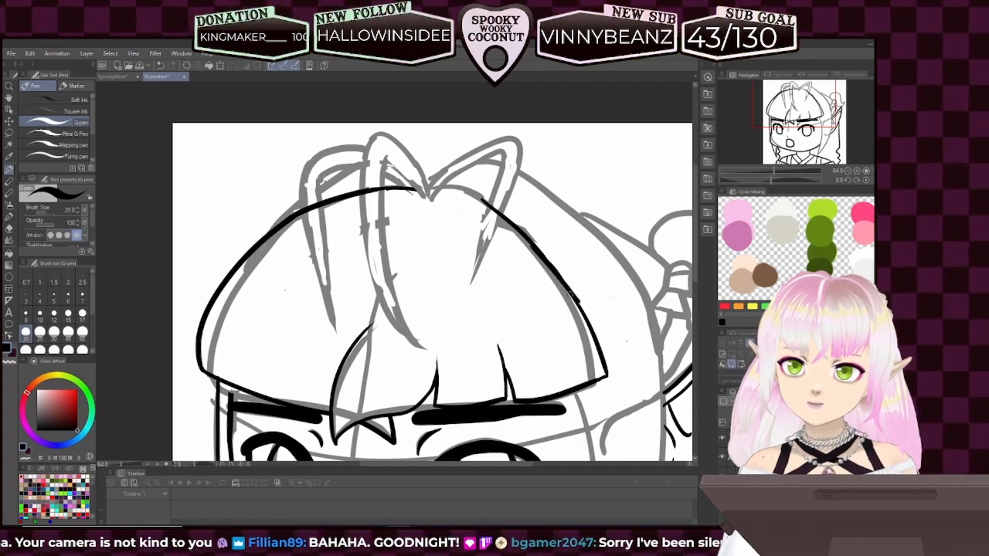
pyautogui.moveTo(575, 300); pyautogui.dragTo(586, 311)
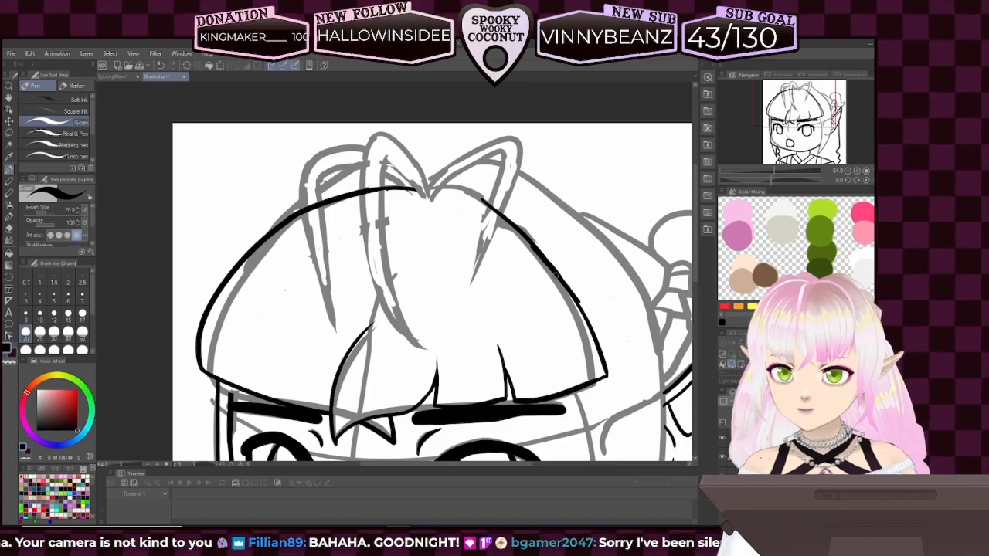
# - Even out the thickness of the right-hand hair outline between the fringe corner and the crown, cleaning its edge with the transparent color
pyautogui.moveTo(575, 295); pyautogui.dragTo(592, 331)
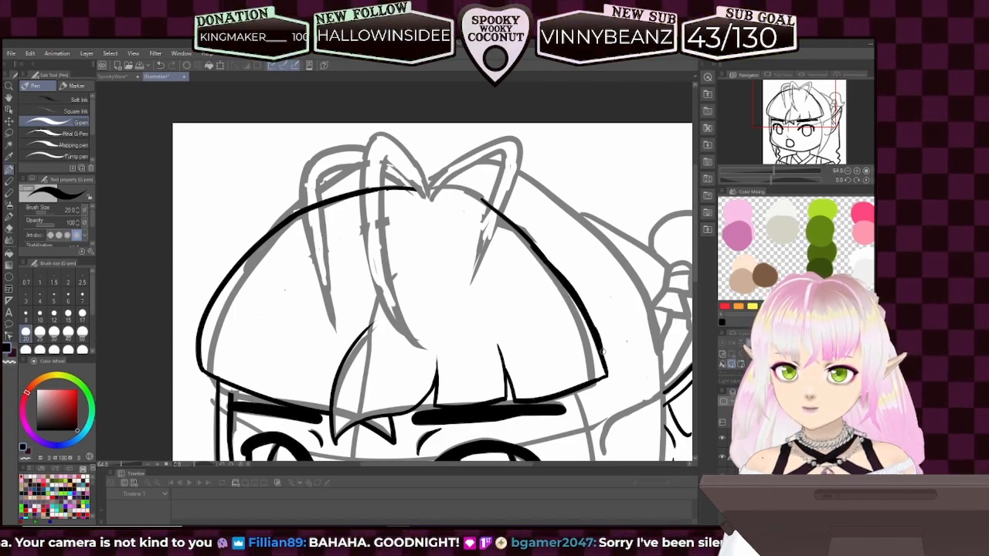
pyautogui.hotkey('ctrl', 'z')
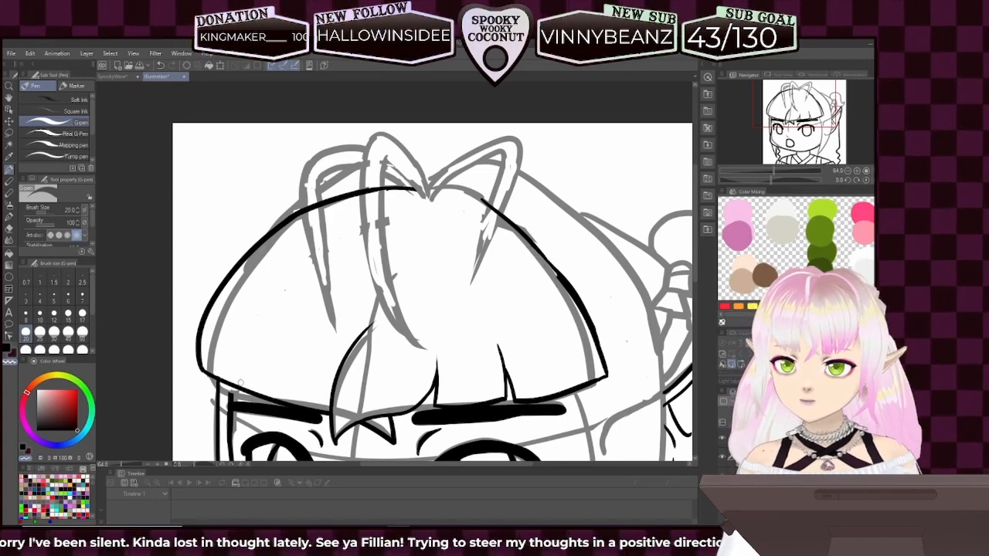
pyautogui.moveTo(772, 180); pyautogui.dragTo(747, 184)
pyautogui.moveTo(433, 248); pyautogui.dragTo(502, 339)
pyautogui.moveTo(744, 178)
pyautogui.mouseDown()
pyautogui.moveTo(768, 178)
pyautogui.moveTo(748, 178)
pyautogui.mouseUp()
pyautogui.moveTo(509, 252); pyautogui.dragTo(491, 205)
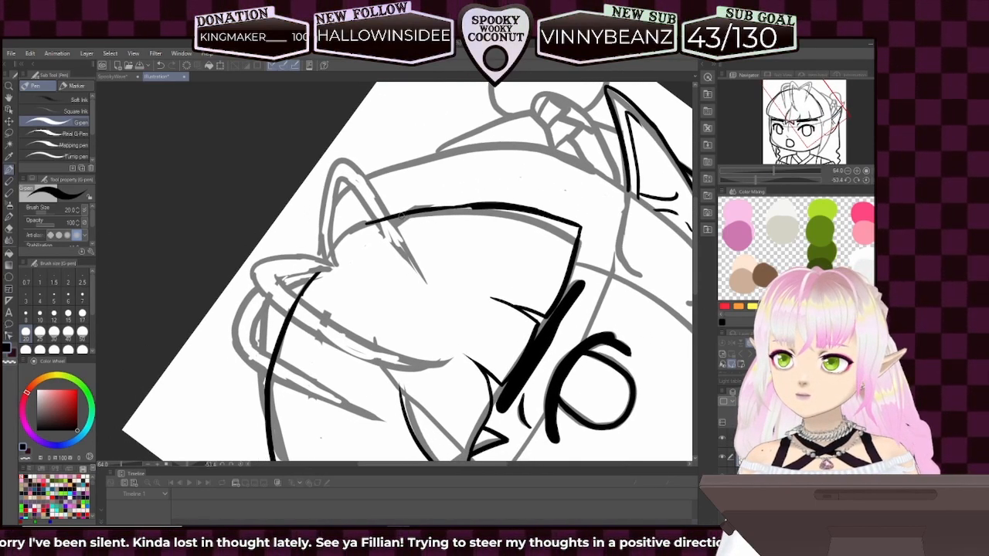
pyautogui.moveTo(417, 211); pyautogui.dragTo(447, 208)
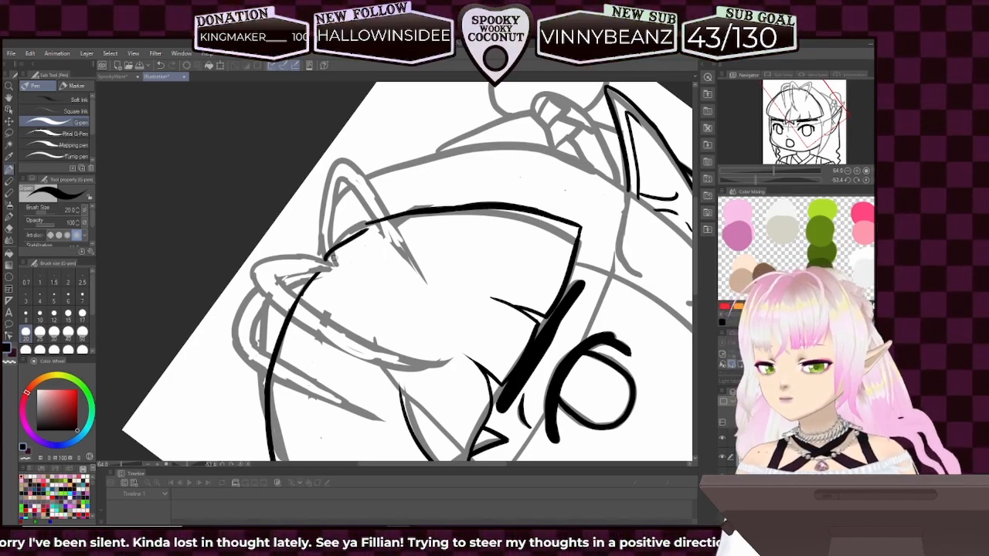
pyautogui.hotkey('ctrl', 'z')
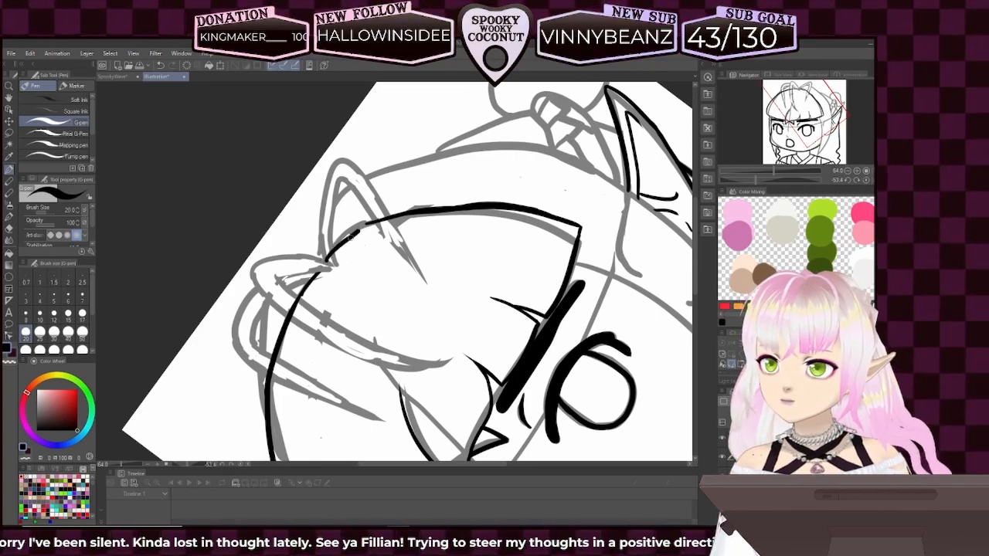
pyautogui.moveTo(327, 256); pyautogui.dragTo(369, 223)
pyautogui.hotkey('ctrl', 'z')
pyautogui.moveTo(330, 258); pyautogui.dragTo(366, 225)
pyautogui.hotkey('ctrl', 'z')
pyautogui.hotkey('ctrl', 'z')
pyautogui.hotkey('ctrl', 'z')
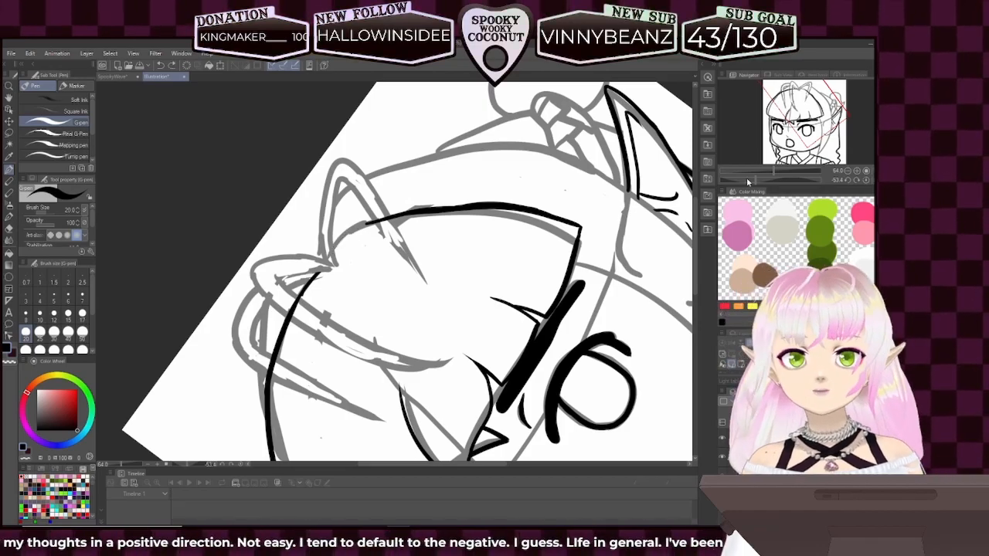
# - Continue the right-hand hair outline in black up to the dip at the crown's center and taper its end with the transparent color
pyautogui.moveTo(757, 180); pyautogui.dragTo(802, 181)
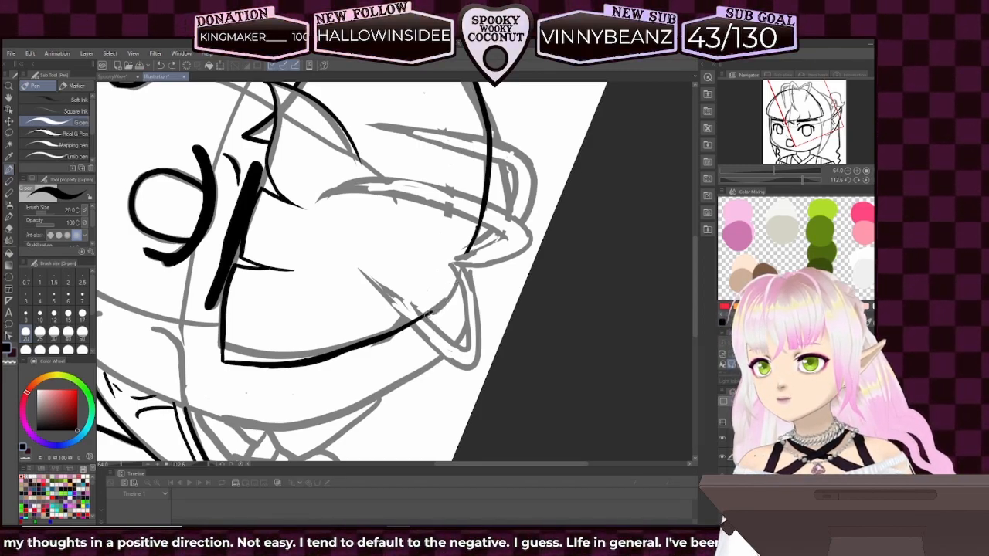
pyautogui.moveTo(423, 315); pyautogui.dragTo(464, 272)
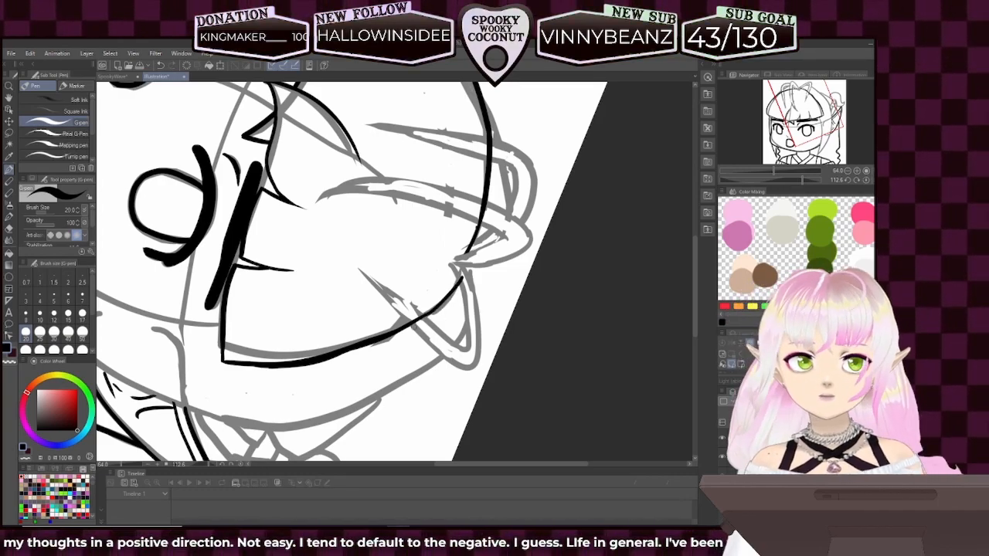
pyautogui.click(10, 365)
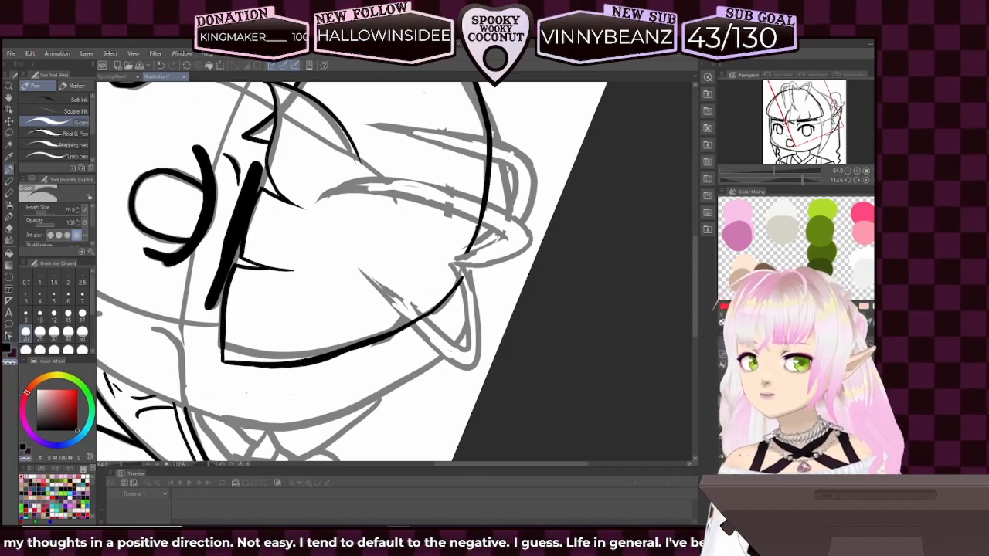
pyautogui.moveTo(466, 273); pyautogui.dragTo(463, 284)
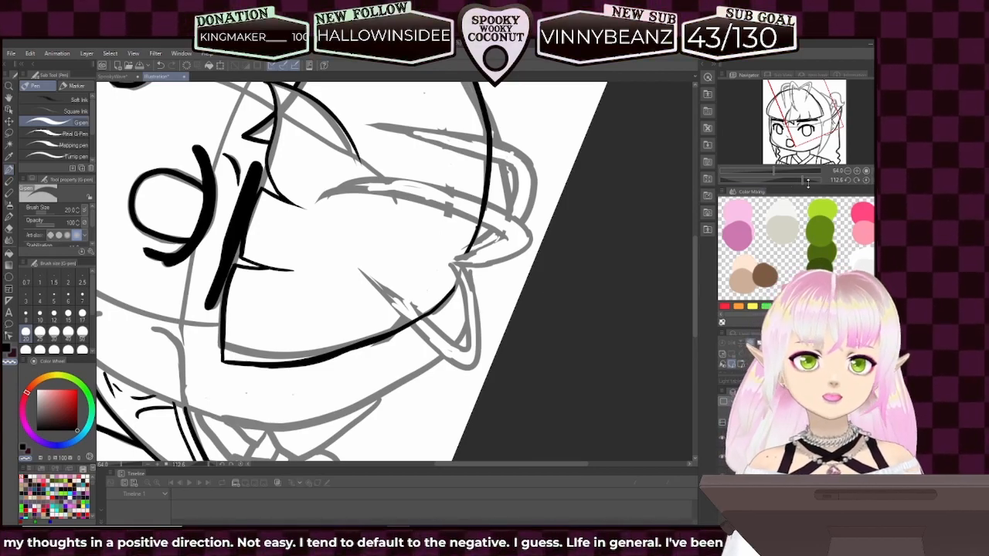
# - Ink the remaining gap at the crown's center in black, joining the left-hand and right-hand hair outlines into one continuous curve
pyautogui.moveTo(806, 184); pyautogui.dragTo(763, 196)
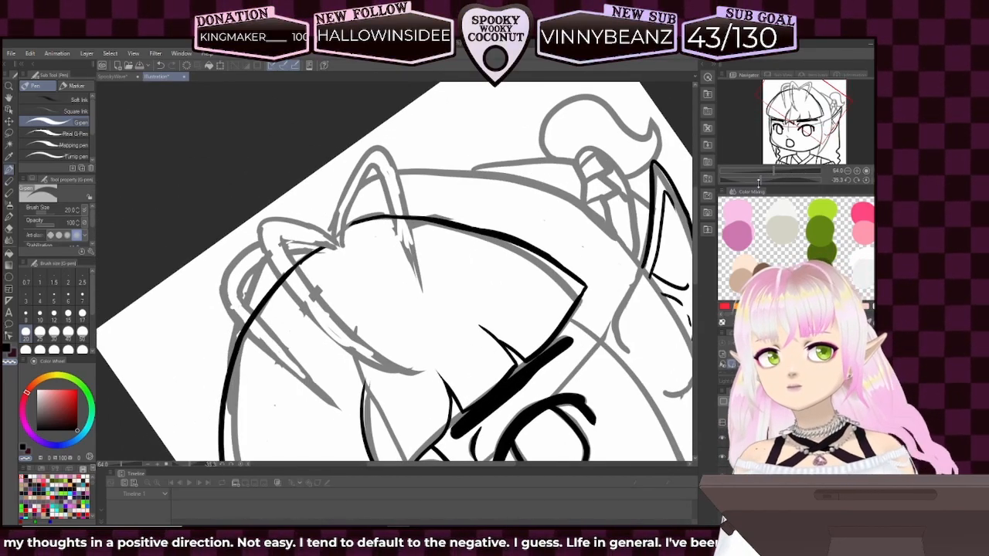
pyautogui.moveTo(763, 179); pyautogui.dragTo(810, 181)
pyautogui.moveTo(804, 111); pyautogui.dragTo(797, 107)
pyautogui.moveTo(769, 180); pyautogui.dragTo(726, 180)
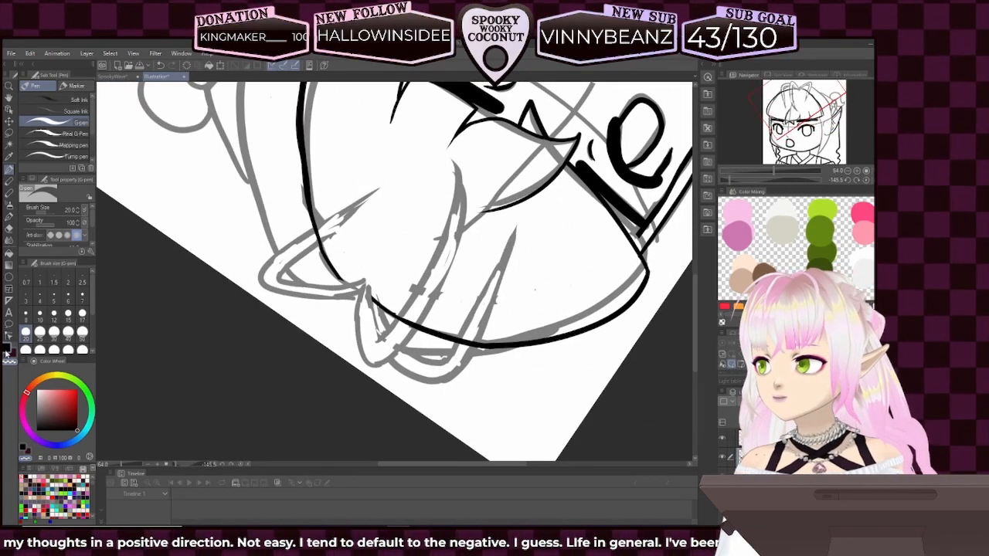
pyautogui.click(6, 350)
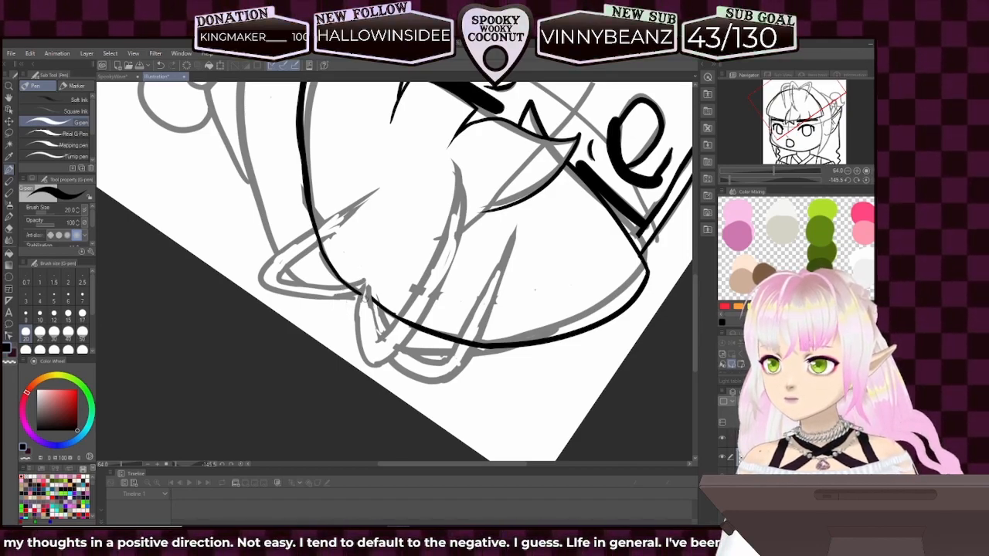
pyautogui.moveTo(743, 182); pyautogui.dragTo(782, 179)
pyautogui.click(849, 181)
pyautogui.click(849, 181)
pyautogui.click(857, 180)
pyautogui.click(857, 180)
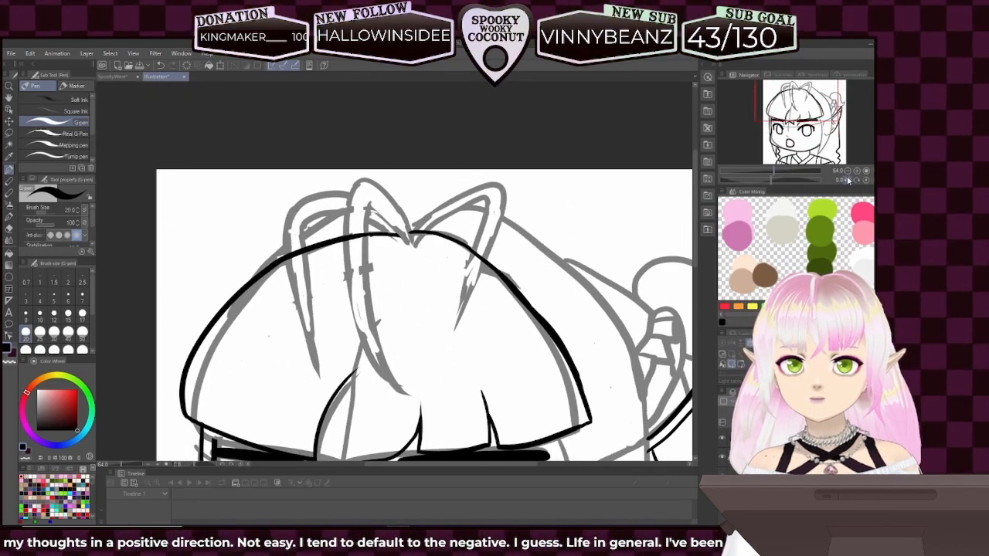
# - Ink a pointed split in the fringe above the inner part of the left-hand brow, redoing the first stroke and trimming with the transparent color
pyautogui.moveTo(777, 171); pyautogui.dragTo(765, 171)
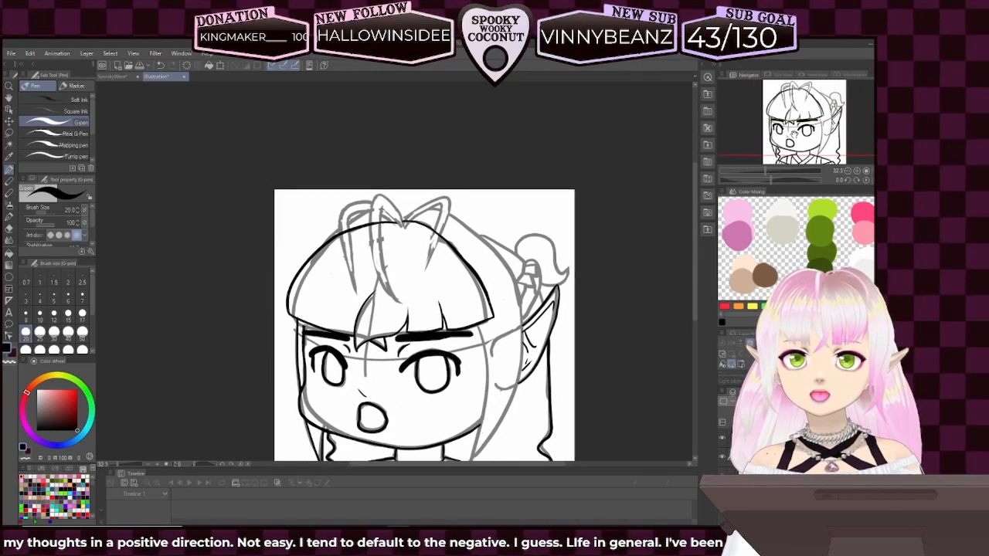
pyautogui.moveTo(798, 143); pyautogui.dragTo(793, 145)
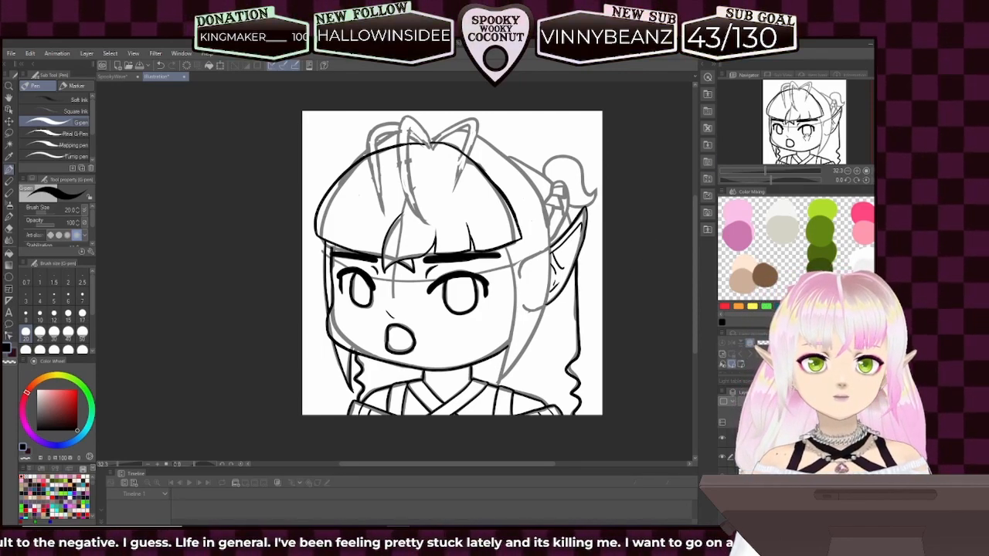
pyautogui.moveTo(456, 263); pyautogui.dragTo(536, 252)
pyautogui.moveTo(765, 170); pyautogui.dragTo(801, 129)
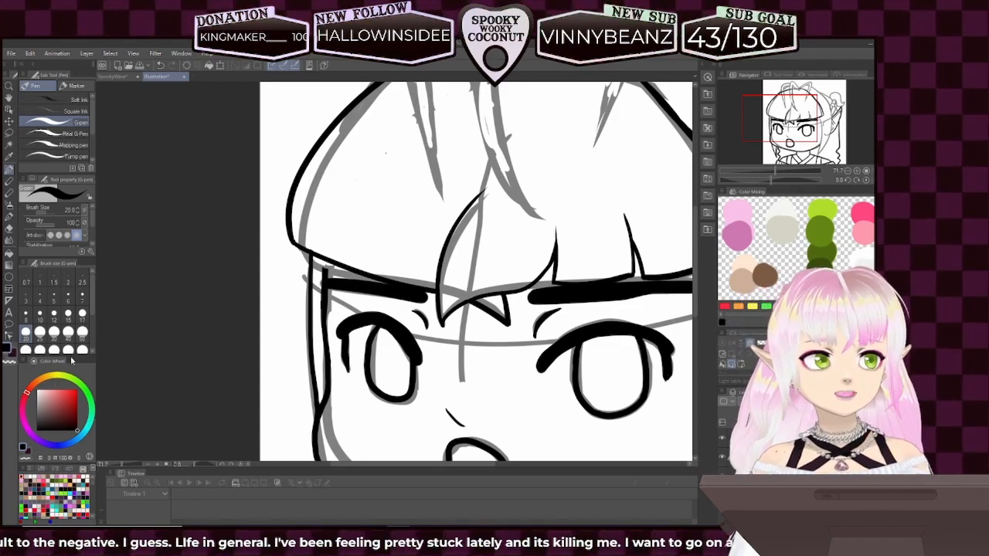
pyautogui.moveTo(780, 119); pyautogui.dragTo(775, 116)
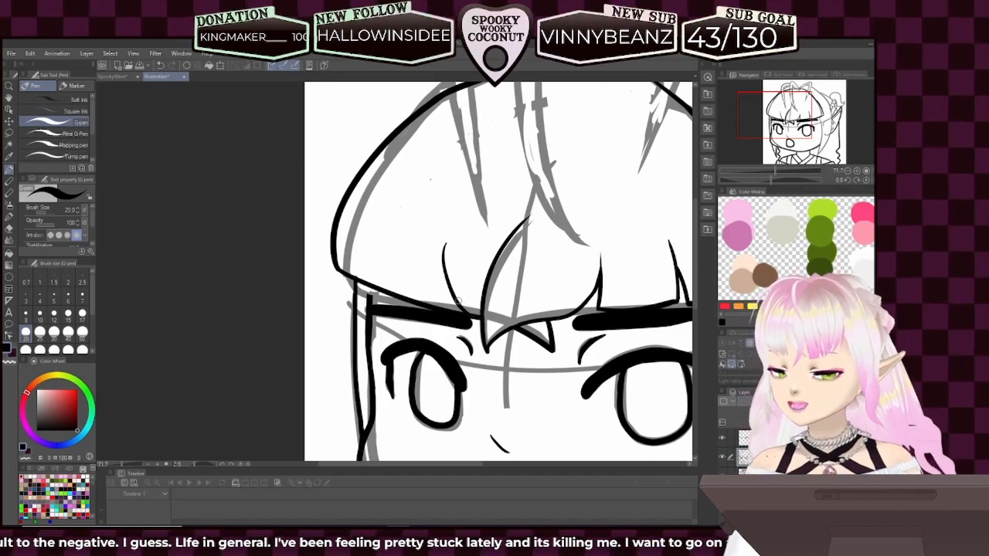
pyautogui.hotkey('ctrl', 'z')
pyautogui.moveTo(443, 249)
pyautogui.mouseDown()
pyautogui.moveTo(444, 279)
pyautogui.moveTo(474, 323)
pyautogui.mouseUp()
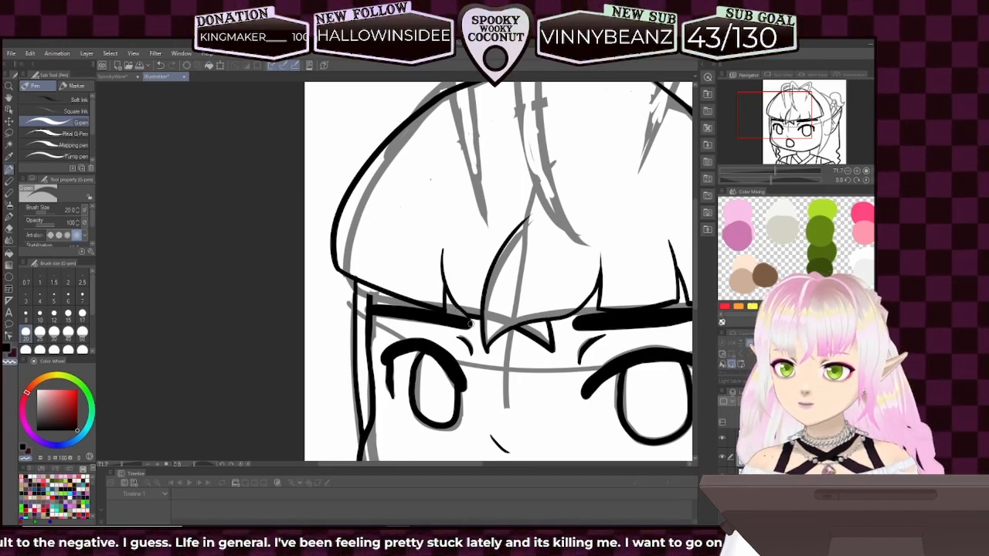
# - Ink a shorter split in the fringe above the outer end of the left-hand brow in black and clean its base with the transparent color
pyautogui.click(7, 348)
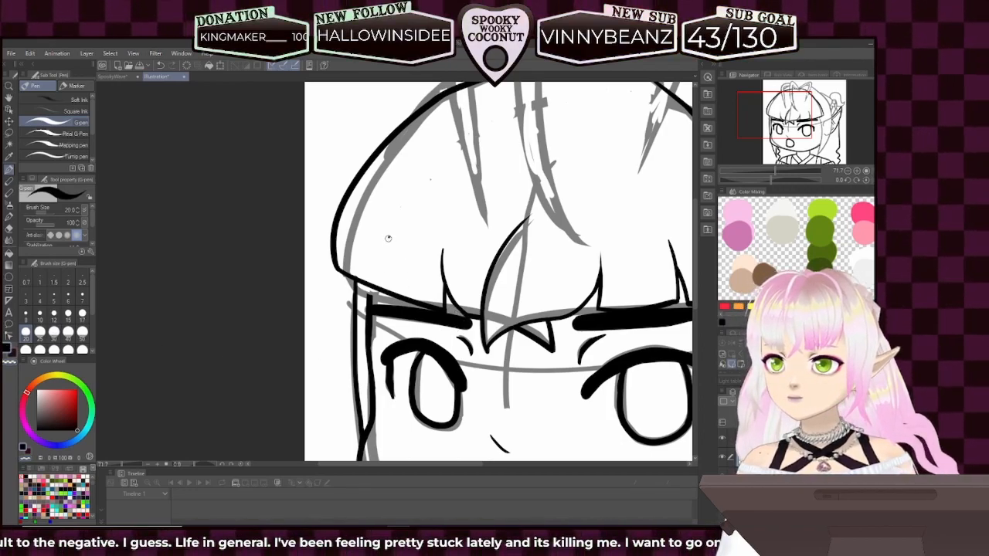
pyautogui.moveTo(395, 253)
pyautogui.mouseDown()
pyautogui.moveTo(393, 279)
pyautogui.moveTo(392, 263)
pyautogui.mouseUp()
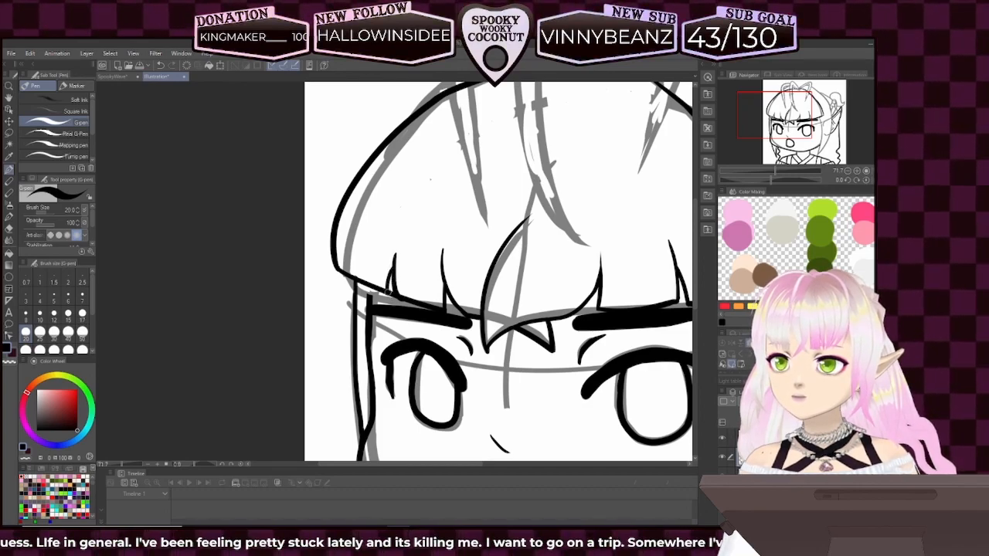
pyautogui.click(9, 362)
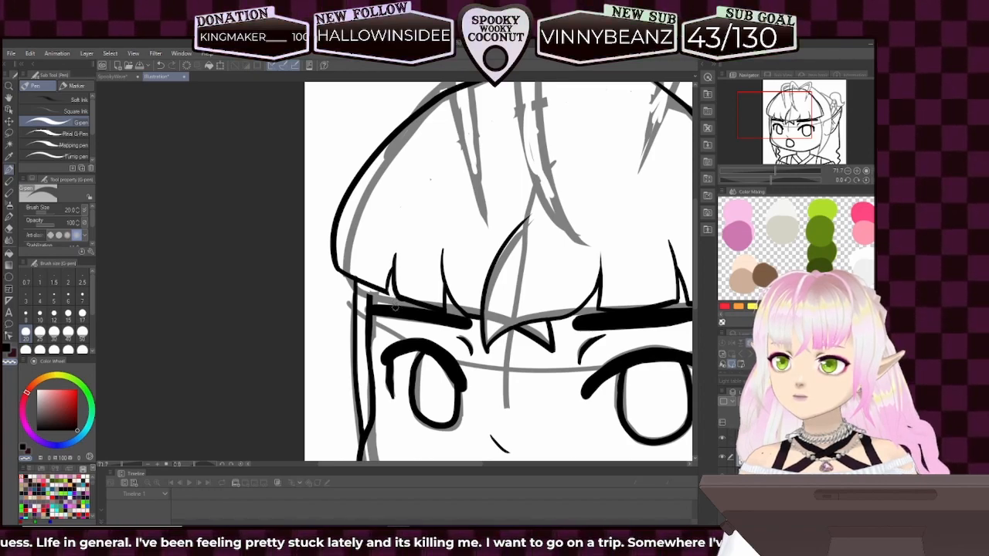
# - Ink an inner strand line at the left-hand fringe corner, redoing the stroke, and erase the old corner so the outer strand ends in a point
pyautogui.click(9, 348)
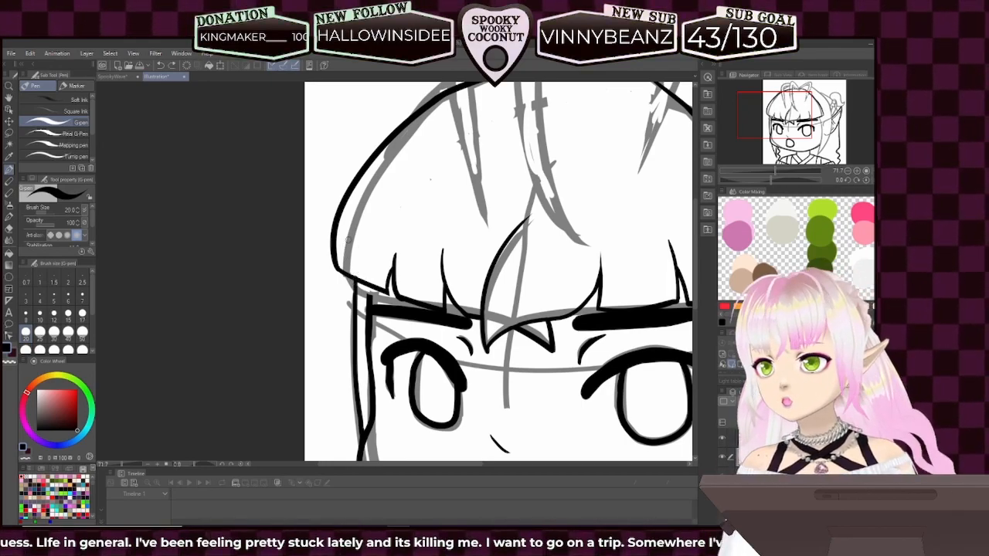
pyautogui.moveTo(364, 202); pyautogui.dragTo(350, 274)
pyautogui.hotkey('ctrl', 'z')
pyautogui.moveTo(364, 200); pyautogui.dragTo(351, 279)
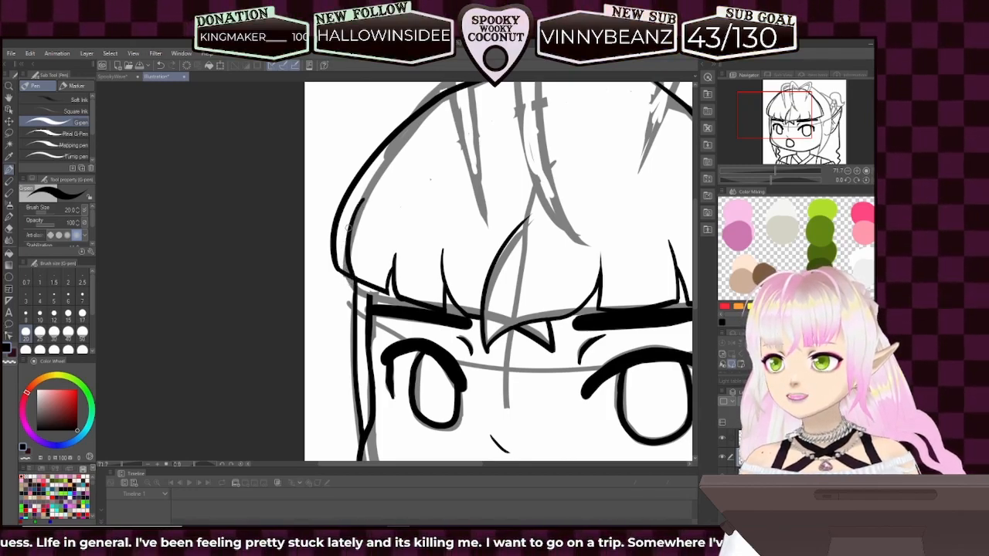
pyautogui.hotkey('ctrl', 'z')
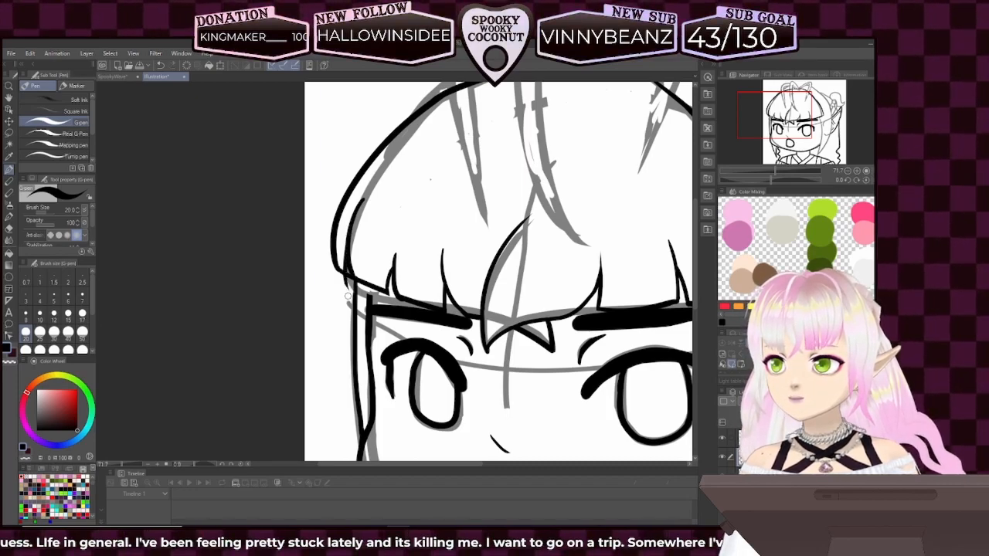
pyautogui.moveTo(360, 202); pyautogui.dragTo(338, 271)
pyautogui.click(68, 422)
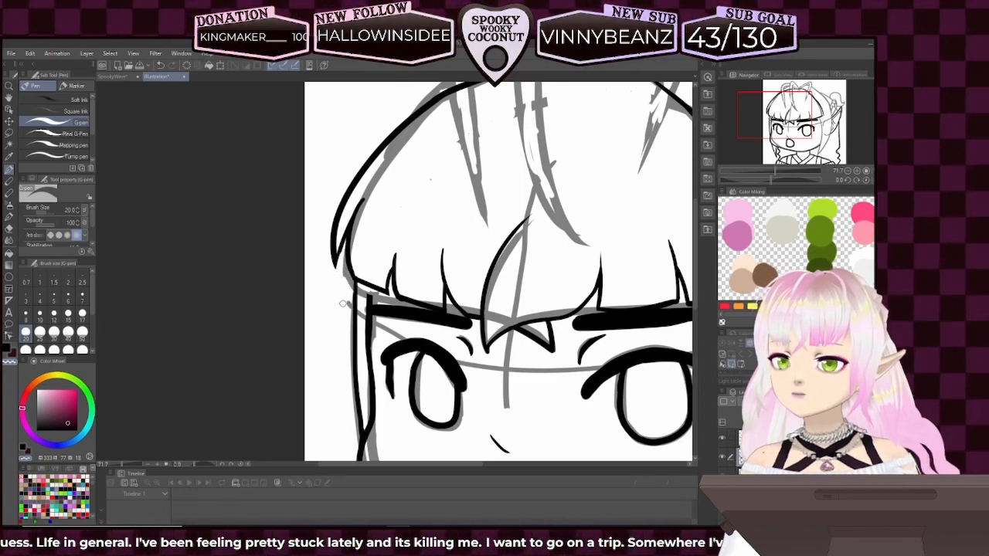
# - Ink the inner edge of the right-hand side lock in black from beneath the fringe corner down past the jaw, redoing the stroke once
pyautogui.moveTo(774, 169); pyautogui.dragTo(764, 171)
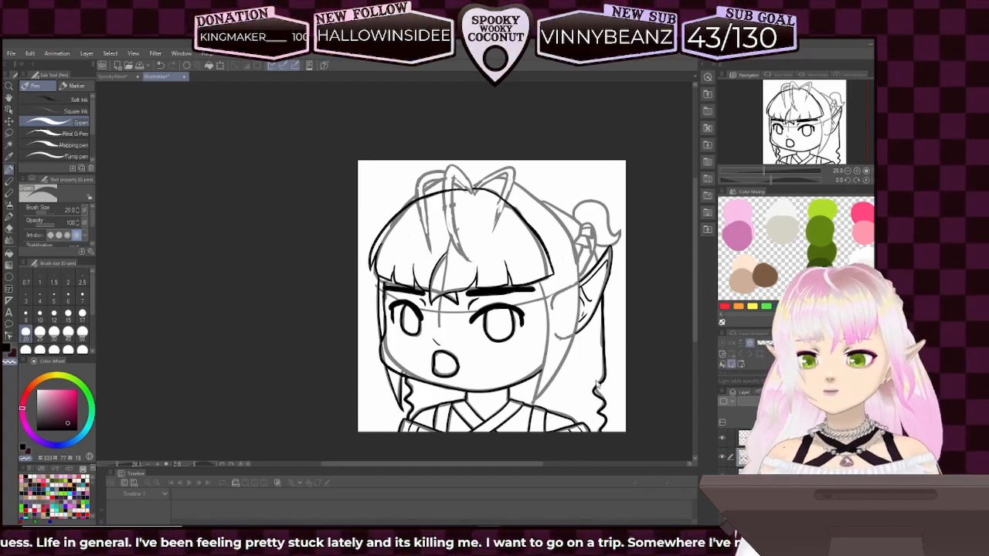
pyautogui.scroll(2, 603, 379)
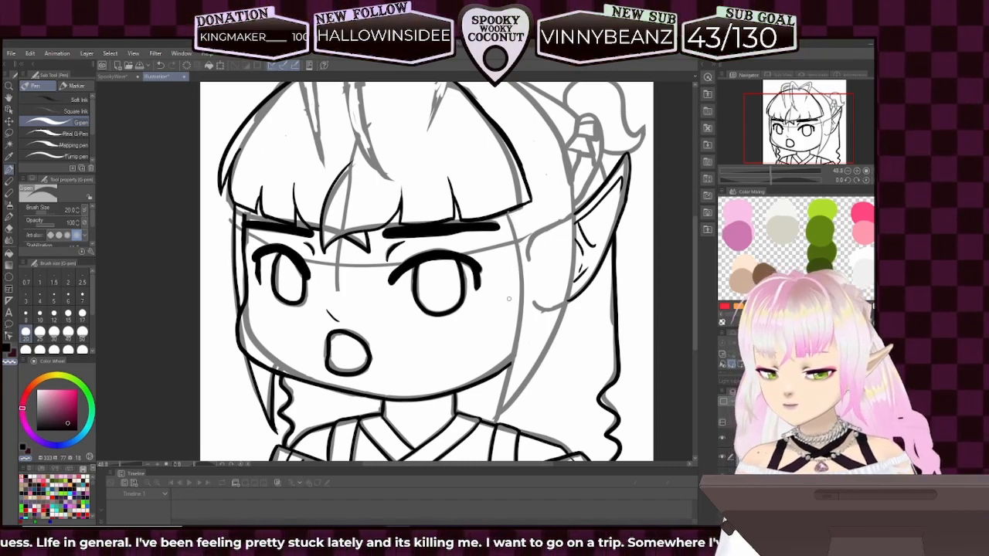
pyautogui.click(7, 350)
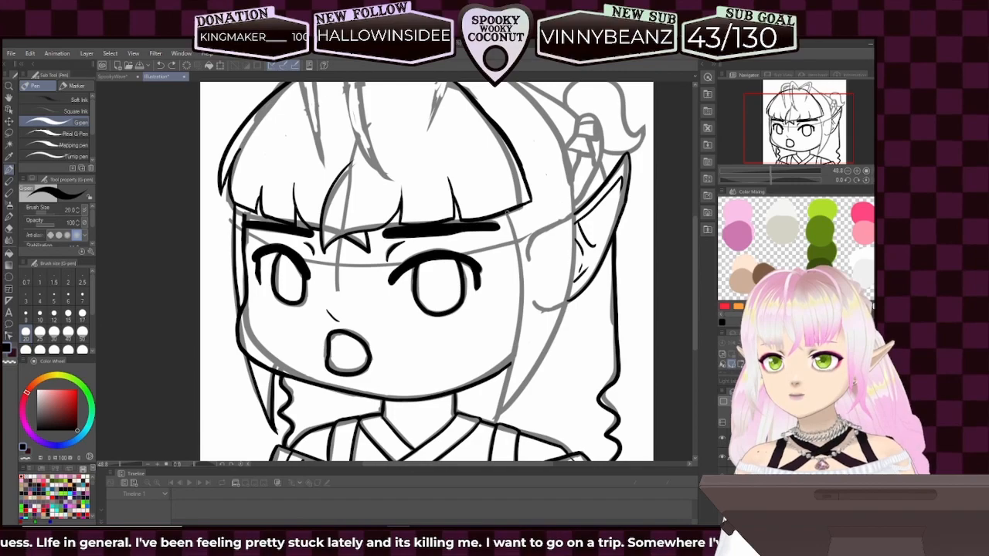
pyautogui.moveTo(516, 217)
pyautogui.mouseDown()
pyautogui.moveTo(517, 391)
pyautogui.moveTo(488, 415)
pyautogui.mouseUp()
pyautogui.hotkey('ctrl', 'z')
pyautogui.moveTo(507, 212)
pyautogui.mouseDown()
pyautogui.moveTo(526, 357)
pyautogui.moveTo(493, 425)
pyautogui.mouseUp()
# - Ink the back-of-head hair outline from above the crown's center down toward the ponytail's base, redoing the stroke until it follows the sketch
pyautogui.moveTo(799, 128); pyautogui.dragTo(796, 119)
pyautogui.moveTo(770, 174); pyautogui.dragTo(765, 173)
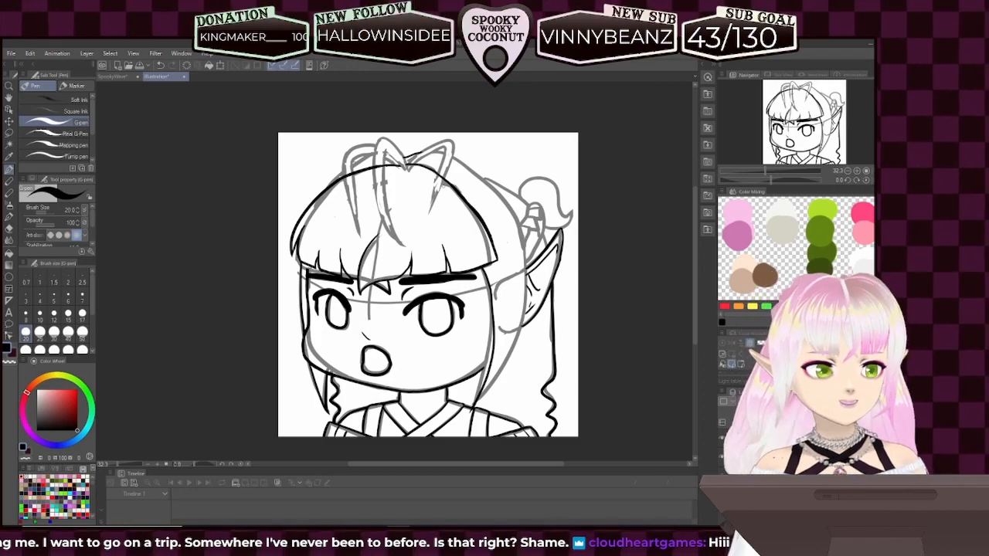
pyautogui.moveTo(779, 129); pyautogui.dragTo(770, 126)
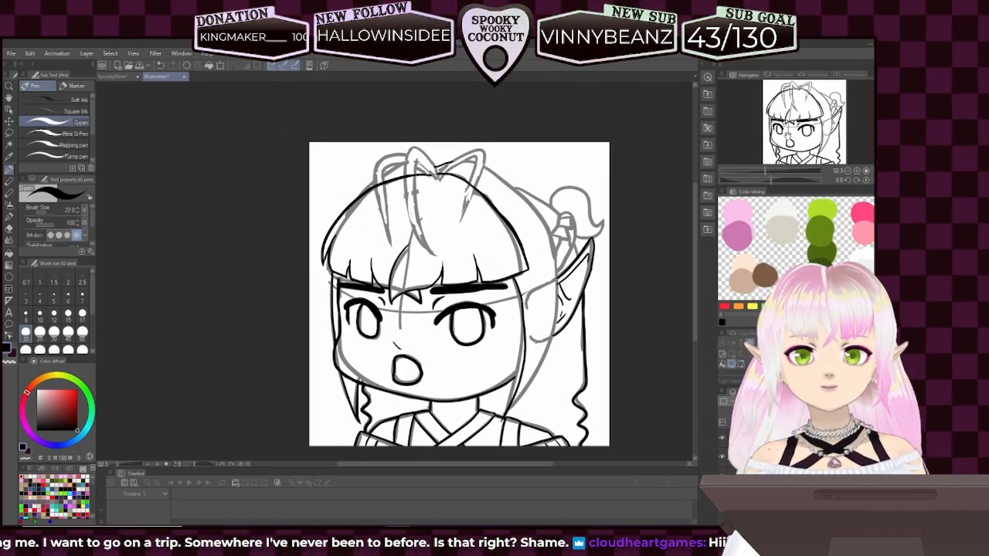
pyautogui.moveTo(765, 171); pyautogui.dragTo(793, 150)
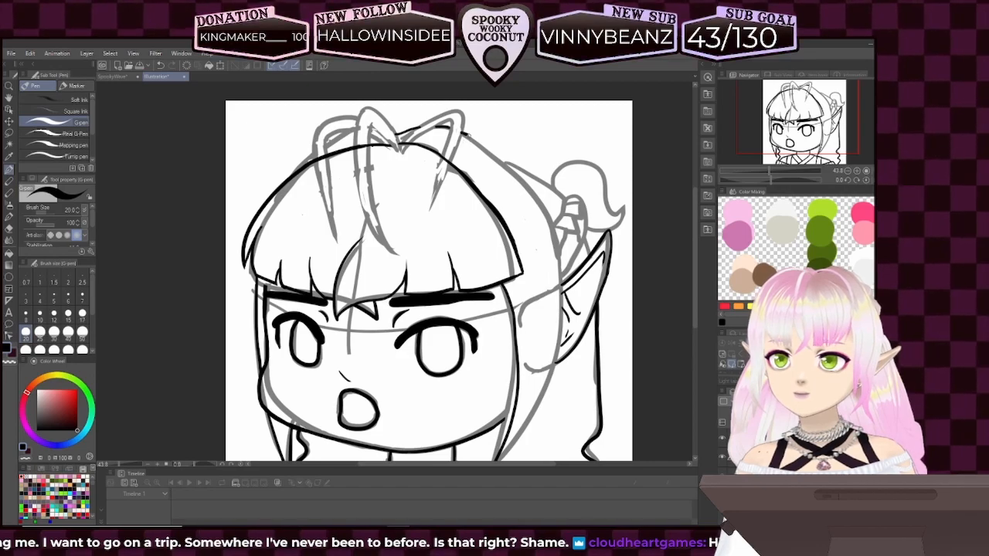
pyautogui.moveTo(468, 139); pyautogui.dragTo(542, 218)
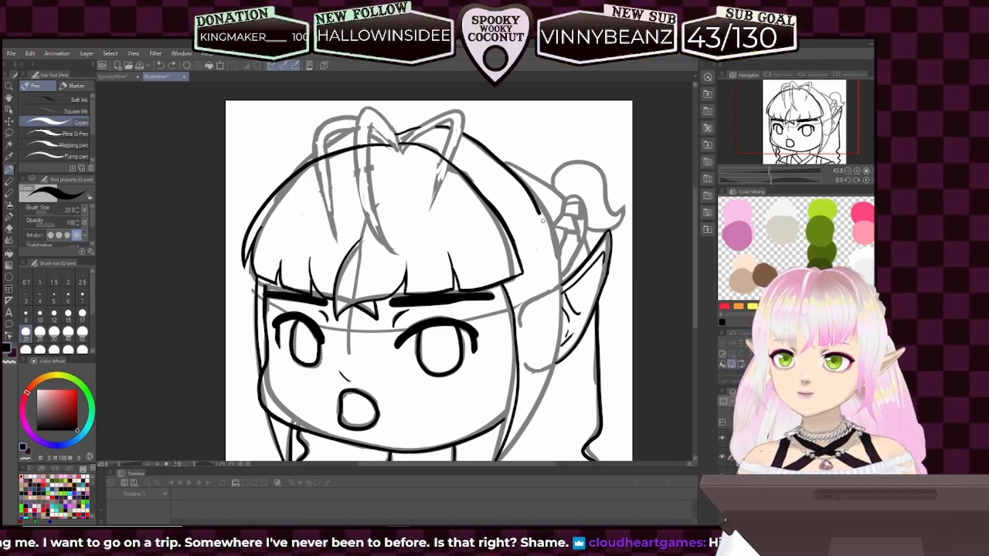
pyautogui.hotkey('ctrl', 'z')
pyautogui.moveTo(462, 138); pyautogui.dragTo(539, 217)
pyautogui.hotkey('ctrl', 'z')
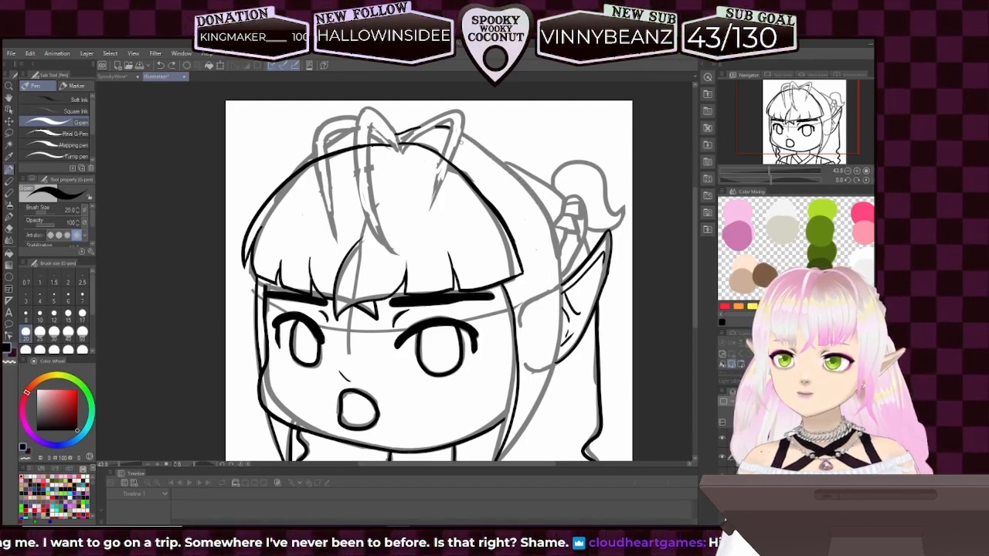
pyautogui.moveTo(461, 136); pyautogui.dragTo(541, 210)
pyautogui.hotkey('ctrl', 'z')
pyautogui.moveTo(459, 131); pyautogui.dragTo(556, 214)
pyautogui.hotkey('ctrl', 'z')
pyautogui.moveTo(460, 133); pyautogui.dragTo(540, 210)
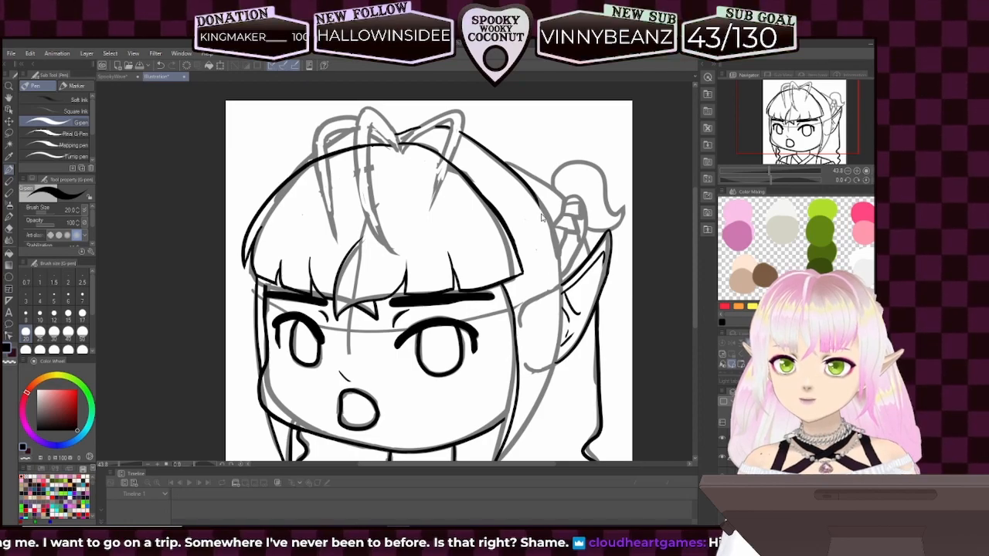
# - Re-ink the back-of-head hair outline from beside the crown past the ponytail's base to the ear, redoing the stroke until it follows the sketch
pyautogui.hotkey('ctrl', 'z')
pyautogui.moveTo(460, 132)
pyautogui.mouseDown()
pyautogui.moveTo(536, 185)
pyautogui.moveTo(558, 226)
pyautogui.mouseUp()
pyautogui.hotkey('ctrl', 'z')
pyautogui.hotkey('ctrl', 'z')
pyautogui.moveTo(460, 132); pyautogui.dragTo(552, 240)
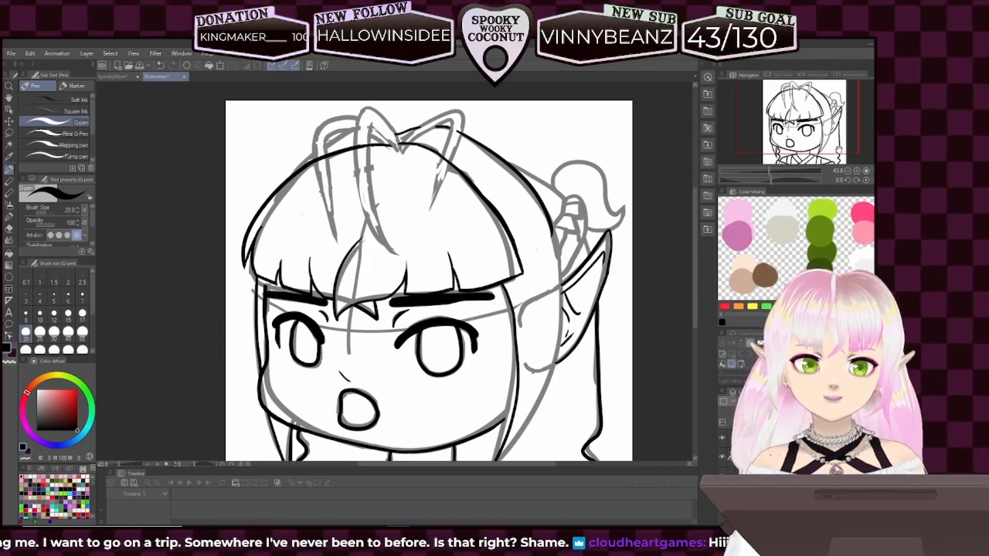
pyautogui.moveTo(566, 271); pyautogui.dragTo(546, 239)
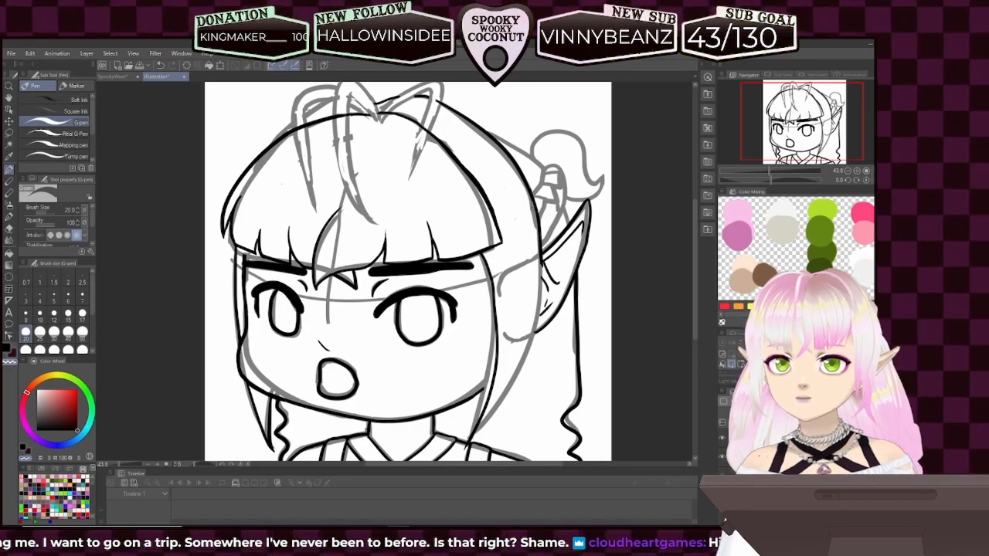
pyautogui.scroll(3, 558, 206)
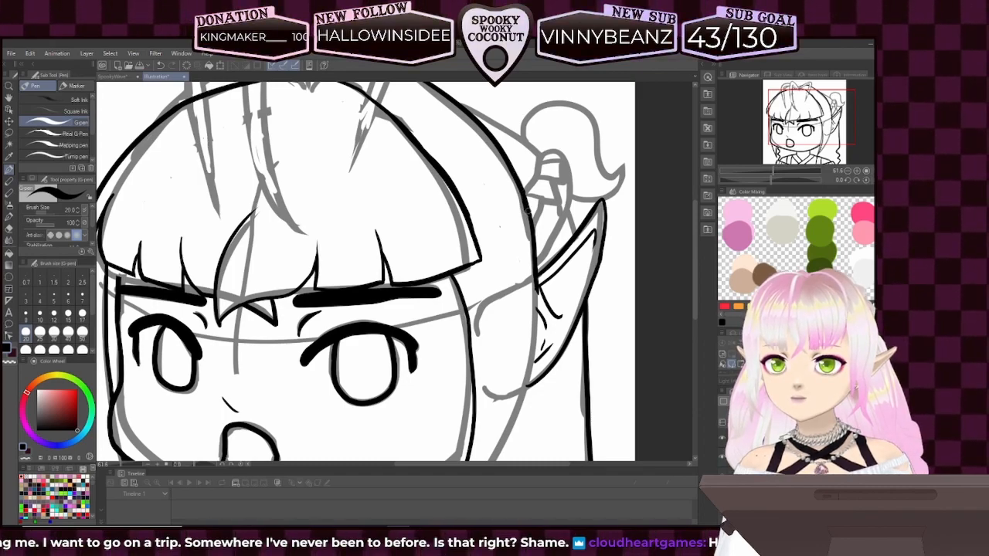
pyautogui.press('c')
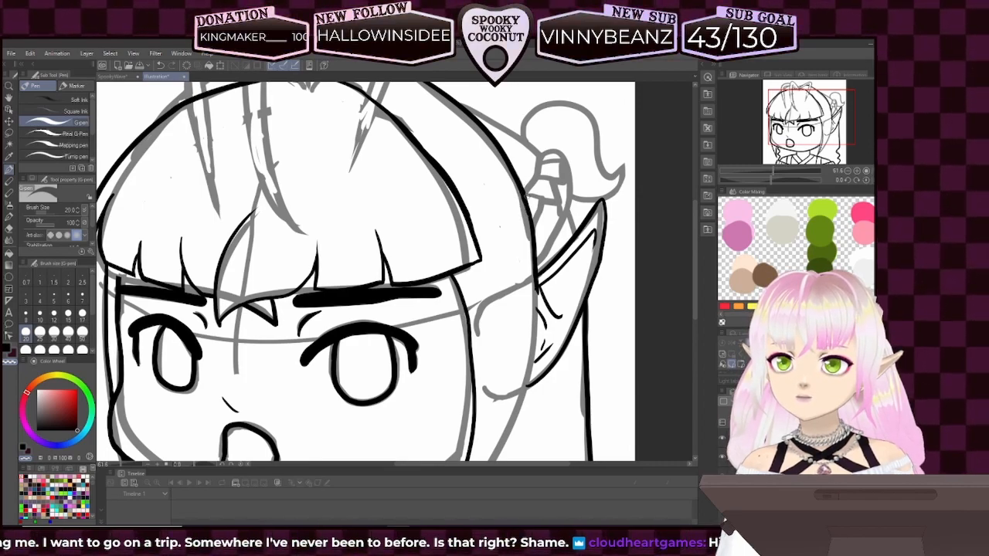
# - Extend the hair outline in black from the ear's inner base to below the lobe and trim its end with the transparent color
pyautogui.moveTo(809, 127); pyautogui.dragTo(809, 132)
pyautogui.moveTo(434, 362); pyautogui.dragTo(459, 285)
pyautogui.moveTo(775, 171); pyautogui.dragTo(799, 150)
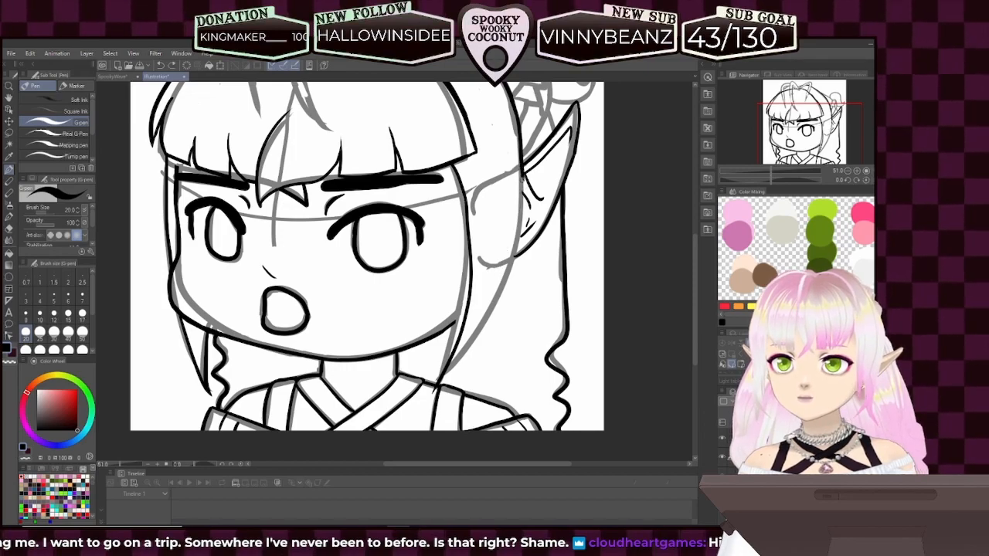
pyautogui.moveTo(524, 171); pyautogui.dragTo(497, 305)
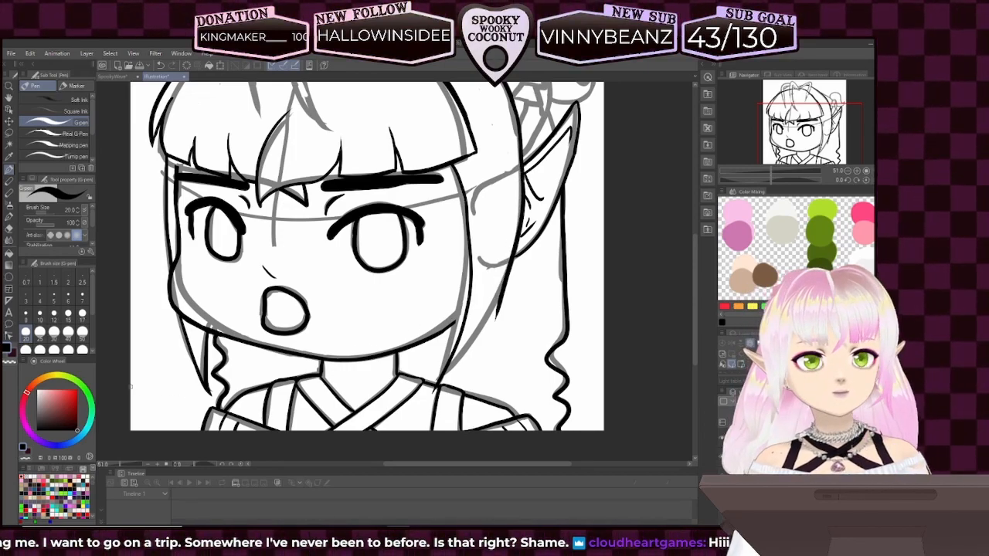
pyautogui.click(9, 362)
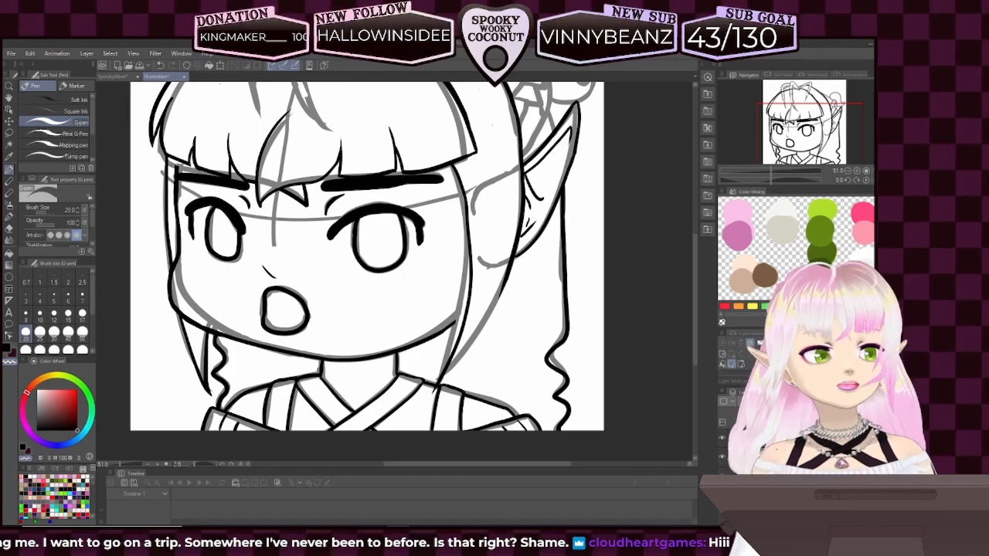
pyautogui.moveTo(801, 145); pyautogui.dragTo(798, 148)
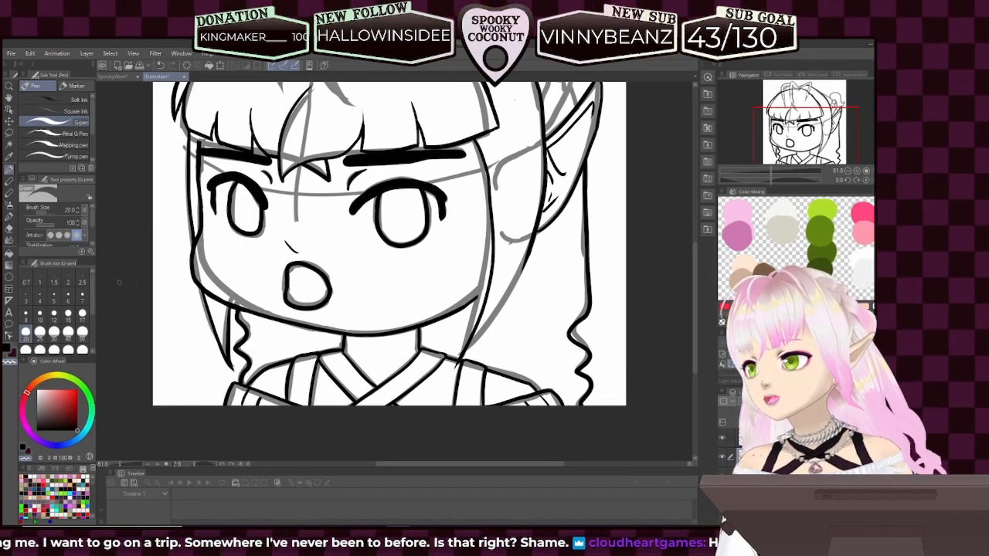
pyautogui.press('x')
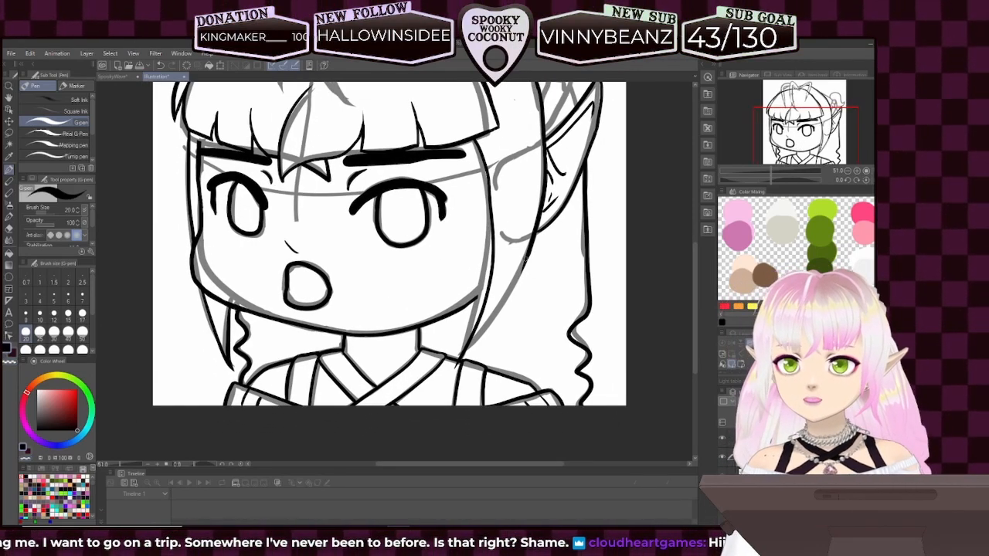
# - Ink the outer edge of the right-hand side lock from below the ear down toward the collar, redoing the stroke several times
pyautogui.moveTo(531, 251); pyautogui.dragTo(492, 332)
pyautogui.hotkey('ctrl', 'z')
pyautogui.moveTo(531, 249); pyautogui.dragTo(482, 339)
pyautogui.hotkey('ctrl', 'z')
pyautogui.moveTo(534, 249); pyautogui.dragTo(479, 338)
pyautogui.hotkey('ctrl', 'z')
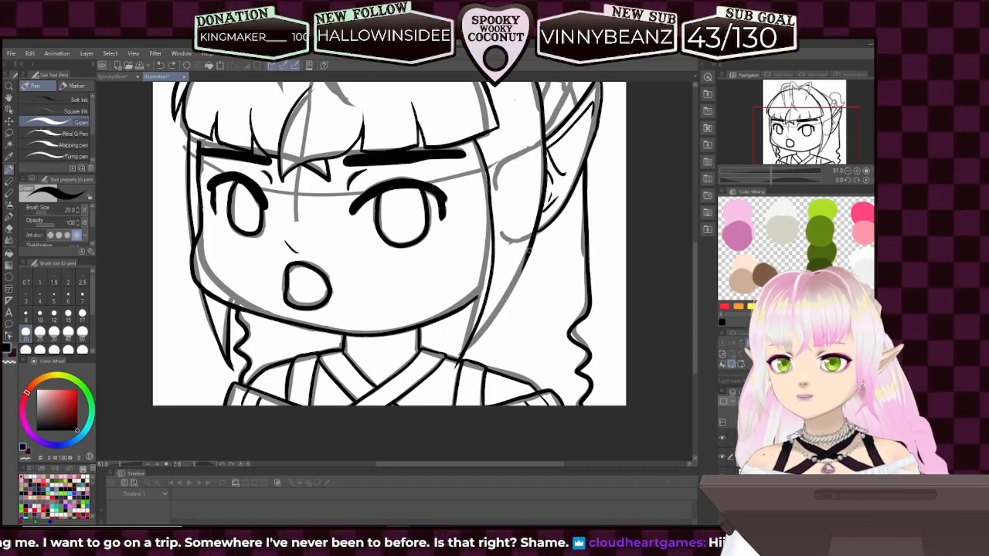
pyautogui.moveTo(532, 250); pyautogui.dragTo(468, 362)
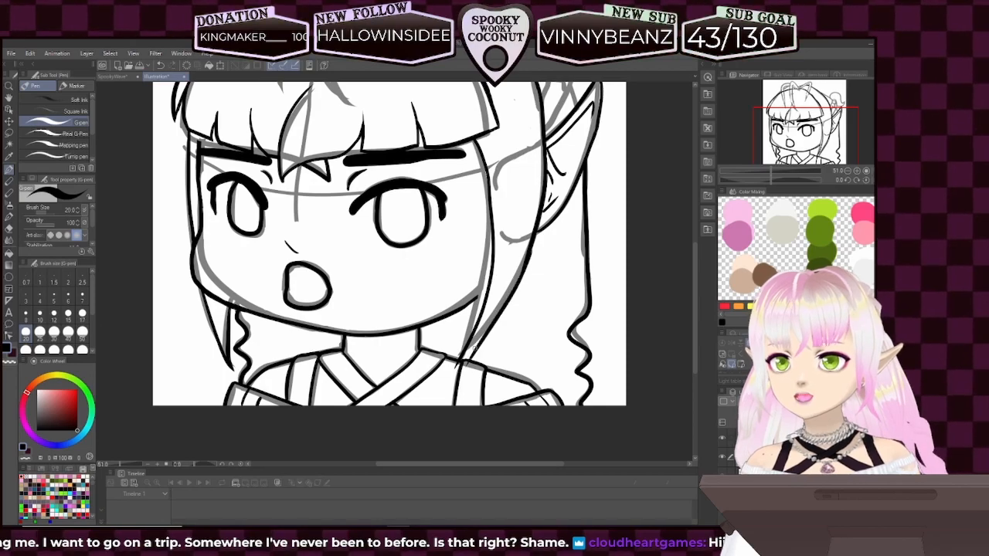
pyautogui.hotkey('ctrl', 'z')
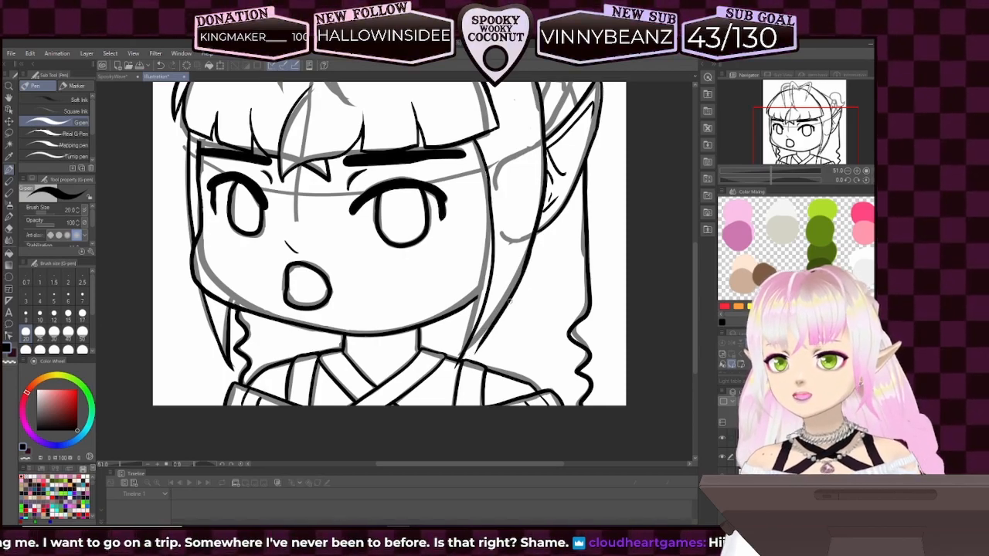
# - Join the right-hand side lock's outer and inner edges in a point at the collar and clean the stray tip with the transparent color
pyautogui.moveTo(799, 147)
pyautogui.mouseDown()
pyautogui.moveTo(779, 171)
pyautogui.moveTo(808, 150)
pyautogui.mouseUp()
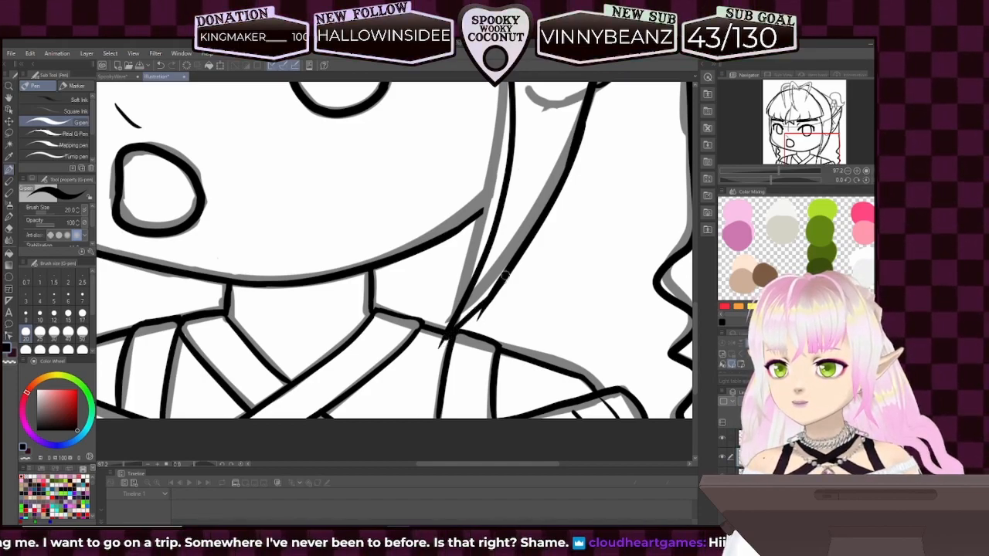
pyautogui.moveTo(470, 314)
pyautogui.mouseDown()
pyautogui.moveTo(448, 331)
pyautogui.moveTo(514, 271)
pyautogui.mouseUp()
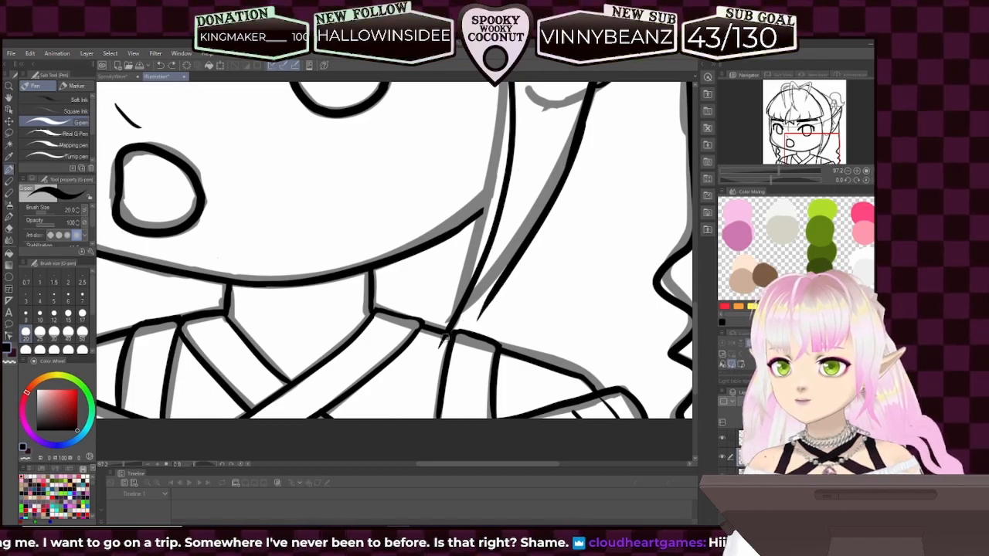
pyautogui.moveTo(446, 337); pyautogui.dragTo(510, 274)
pyautogui.moveTo(454, 330); pyautogui.dragTo(508, 276)
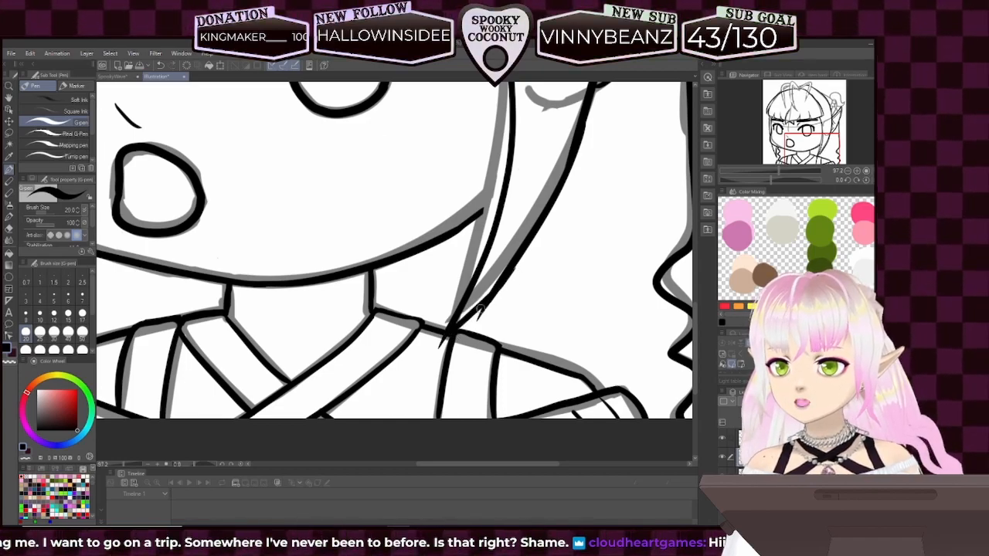
pyautogui.hotkey('ctrl', 'z')
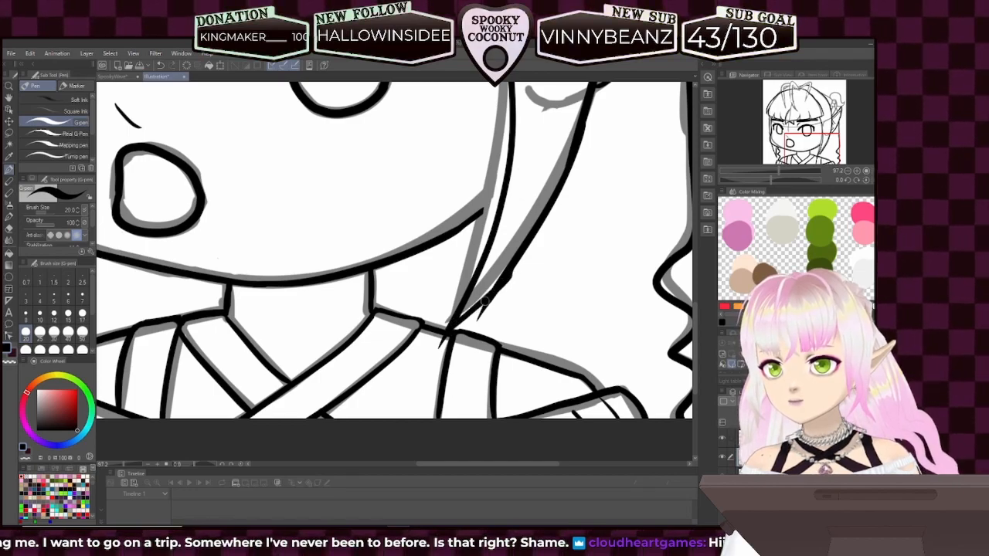
pyautogui.click(9, 362)
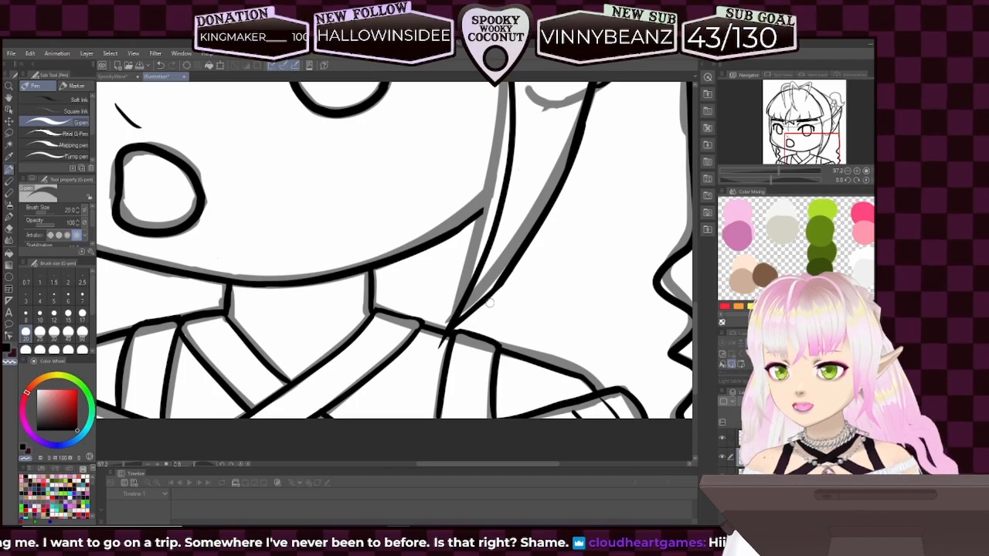
pyautogui.click(9, 352)
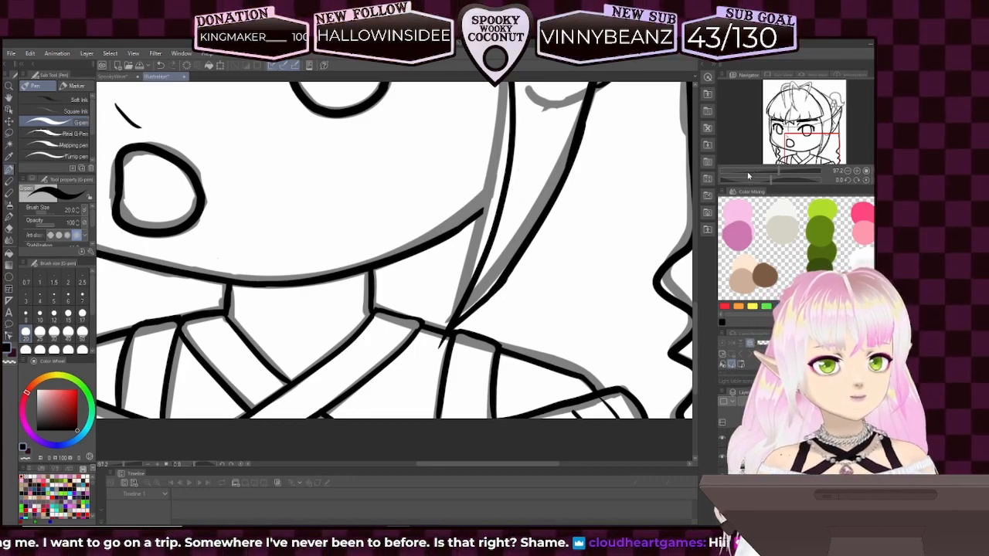
pyautogui.moveTo(779, 171); pyautogui.dragTo(769, 171)
pyautogui.moveTo(808, 144); pyautogui.dragTo(809, 122)
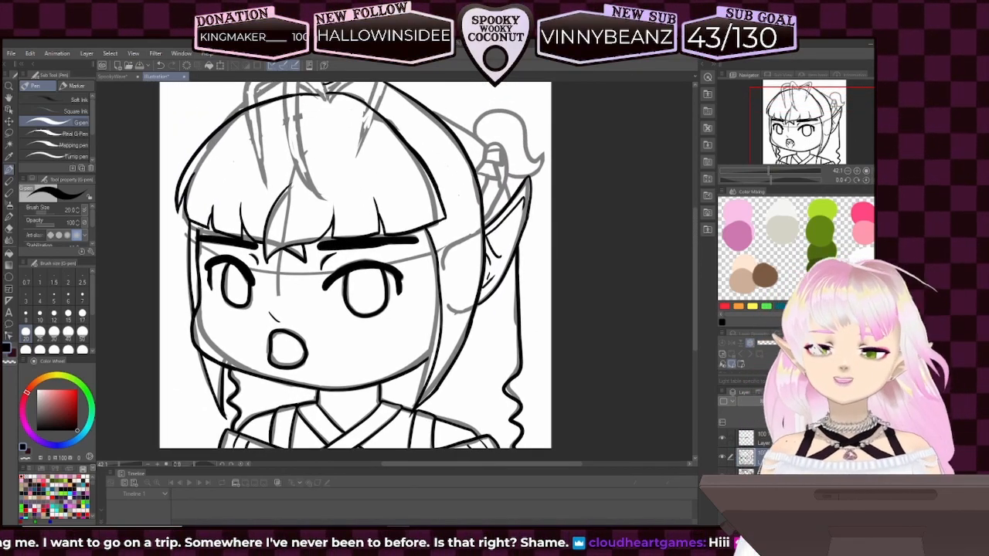
pyautogui.moveTo(809, 122)
pyautogui.mouseDown()
pyautogui.moveTo(785, 120)
pyautogui.moveTo(806, 119)
pyautogui.mouseUp()
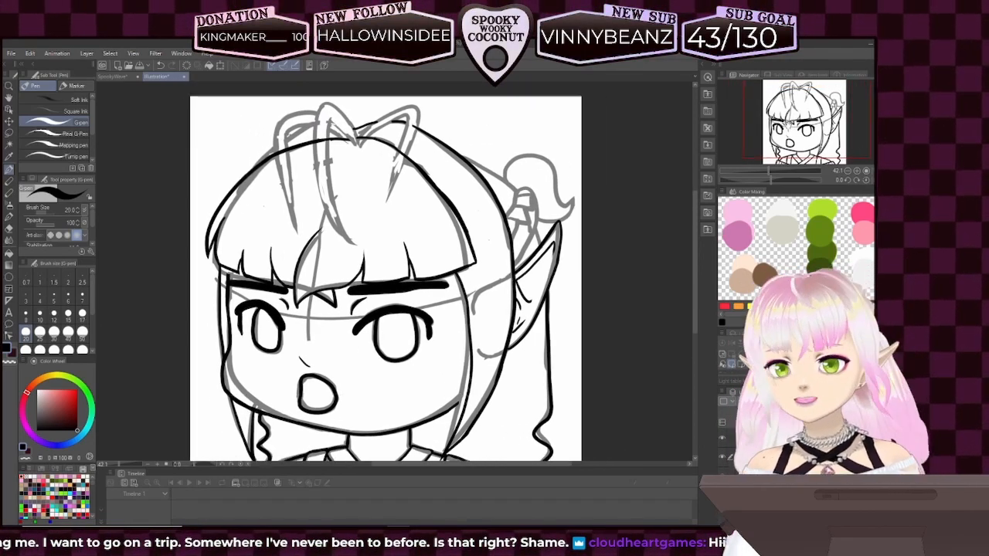
# - Ink the tied-back hair line running from the back of the head to the hair knot, following the grey sketch
pyautogui.moveTo(769, 171); pyautogui.dragTo(782, 170)
pyautogui.moveTo(816, 117)
pyautogui.mouseDown()
pyautogui.moveTo(831, 102)
pyautogui.moveTo(817, 119)
pyautogui.moveTo(835, 110)
pyautogui.moveTo(821, 109)
pyautogui.mouseUp()
pyautogui.moveTo(781, 171); pyautogui.dragTo(770, 170)
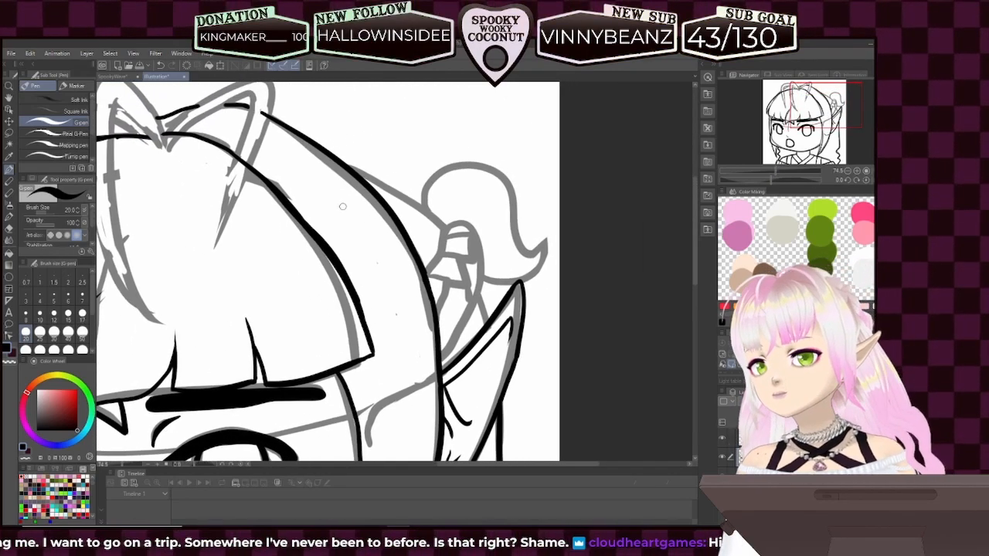
pyautogui.moveTo(345, 168); pyautogui.dragTo(438, 208)
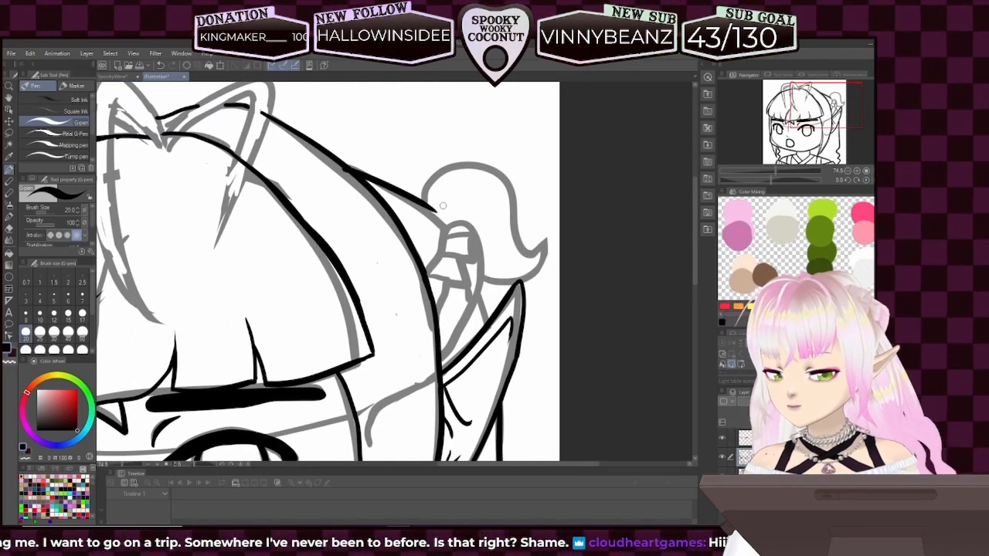
pyautogui.hotkey('ctrl', 'z')
pyautogui.moveTo(345, 167); pyautogui.dragTo(448, 229)
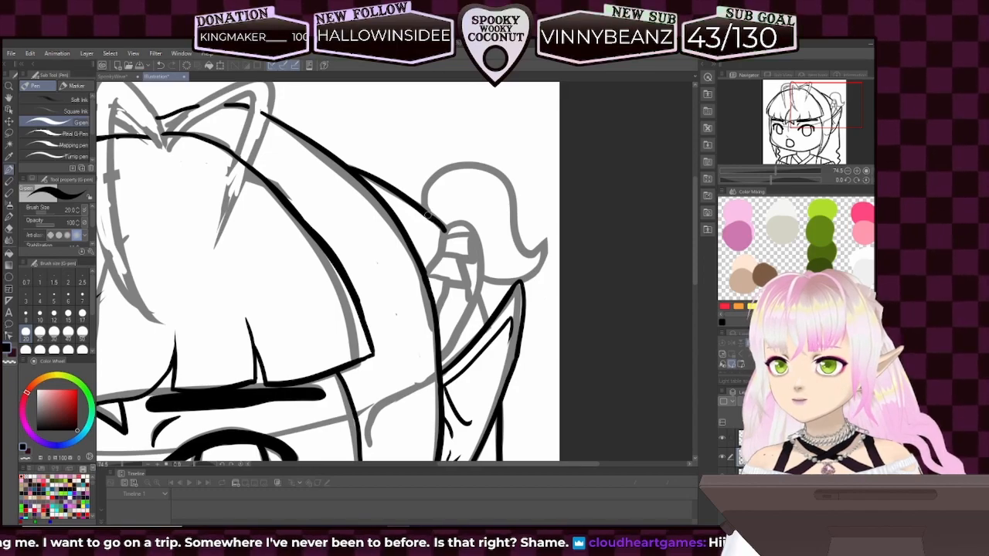
# - Ink the outer outline of the hair knot and the hair beneath it, down to the top of the ear
pyautogui.moveTo(593, 304); pyautogui.dragTo(623, 267)
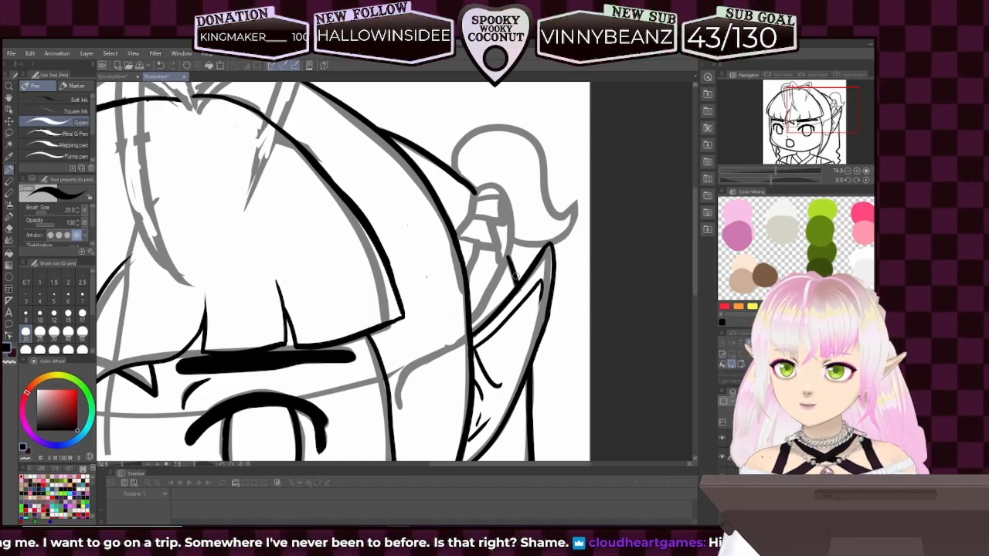
pyautogui.moveTo(487, 270); pyautogui.dragTo(517, 281)
pyautogui.moveTo(613, 234); pyautogui.dragTo(595, 235)
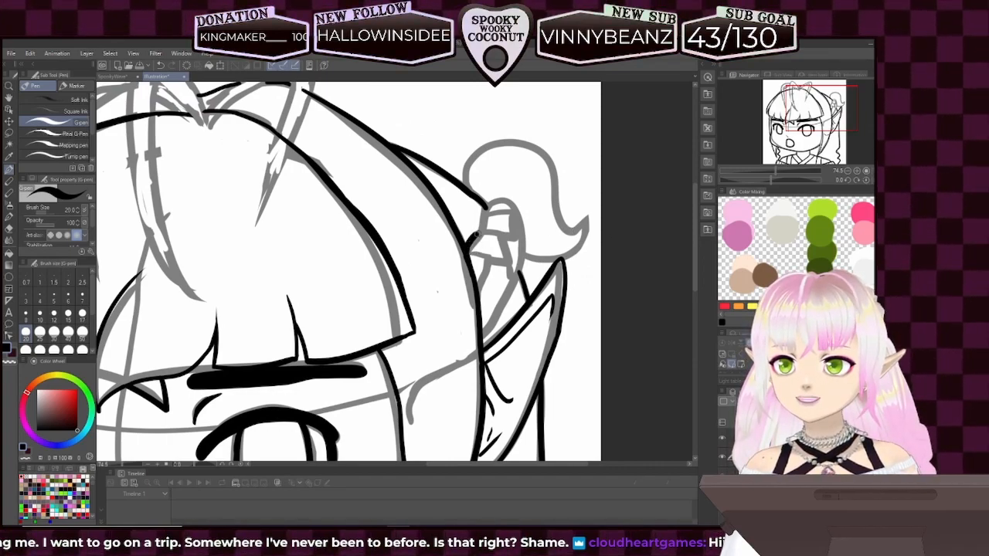
pyautogui.moveTo(486, 212); pyautogui.dragTo(478, 228)
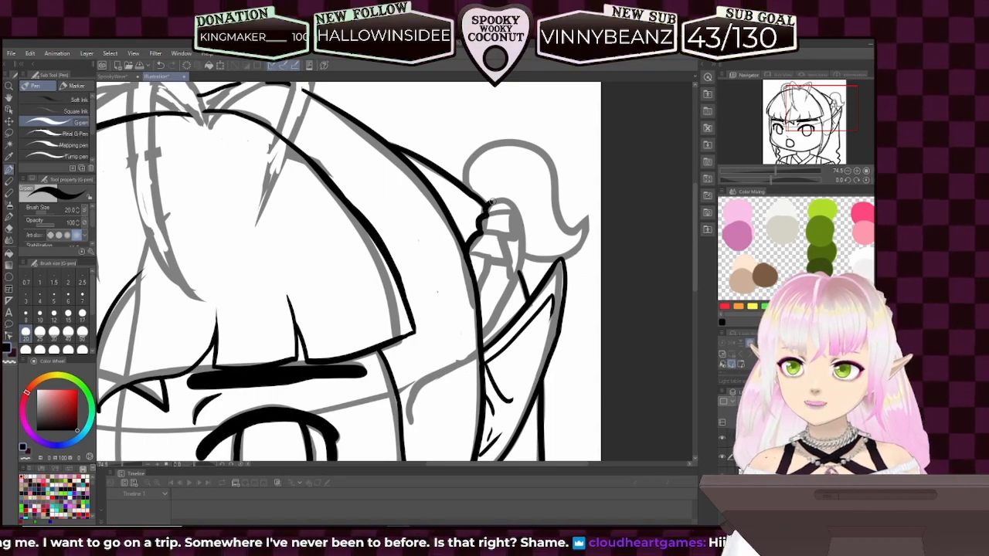
pyautogui.moveTo(485, 207)
pyautogui.mouseDown()
pyautogui.moveTo(521, 209)
pyautogui.moveTo(519, 272)
pyautogui.mouseUp()
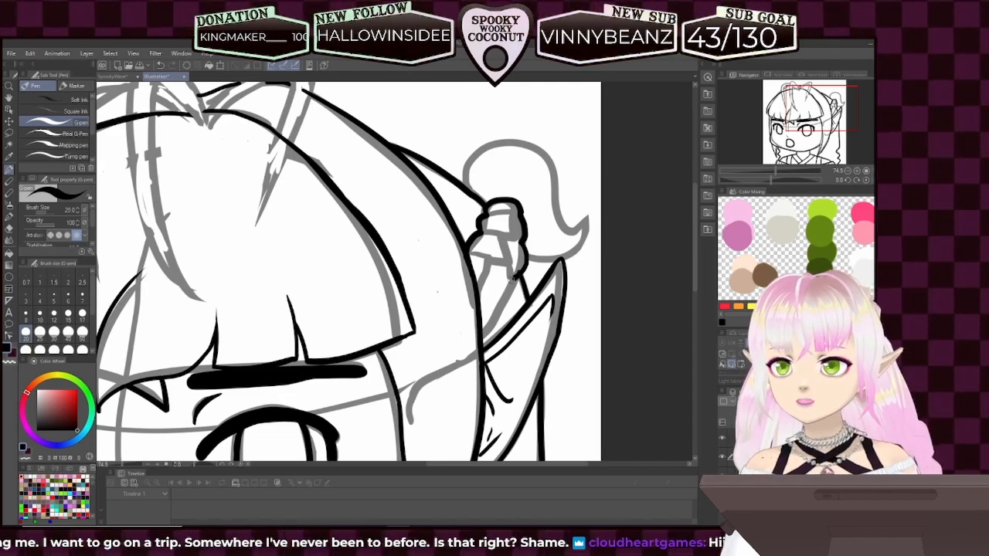
pyautogui.hotkey('ctrl', 'z')
pyautogui.moveTo(515, 278); pyautogui.dragTo(506, 313)
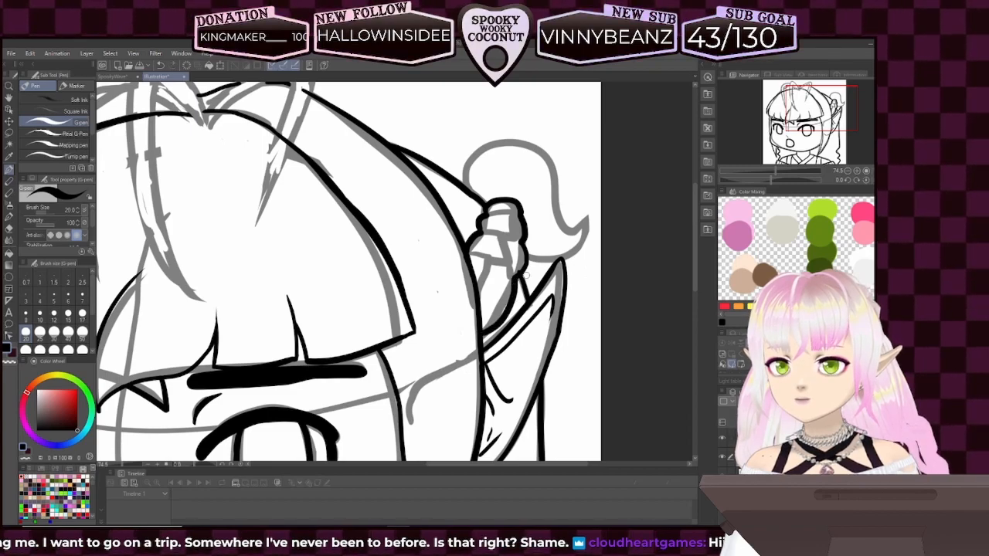
# - Ink the overlapping inner fold lines of the hair knot above the ear
pyautogui.click(10, 365)
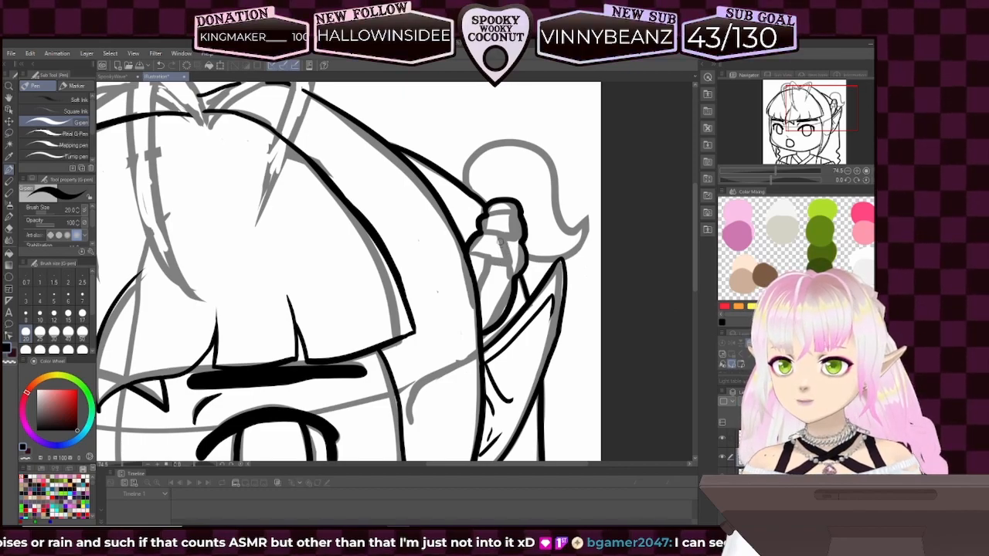
pyautogui.moveTo(499, 237); pyautogui.dragTo(513, 277)
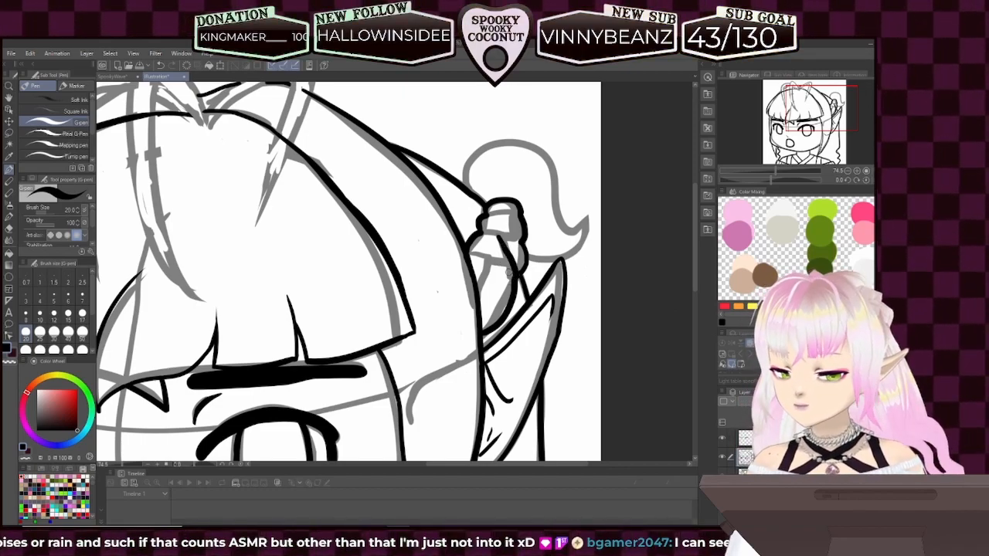
pyautogui.moveTo(504, 250); pyautogui.dragTo(513, 275)
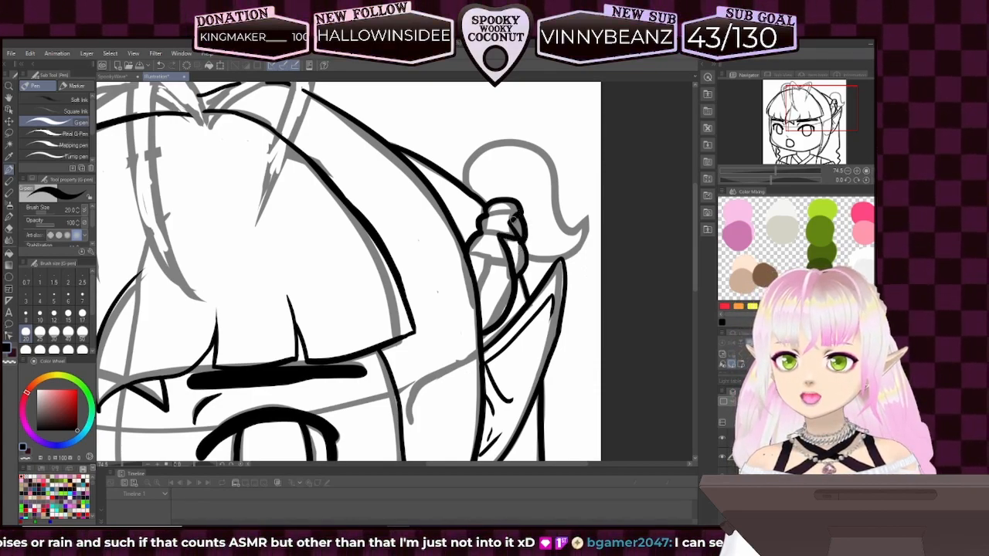
pyautogui.moveTo(487, 214)
pyautogui.mouseDown()
pyautogui.moveTo(516, 213)
pyautogui.moveTo(501, 231)
pyautogui.mouseUp()
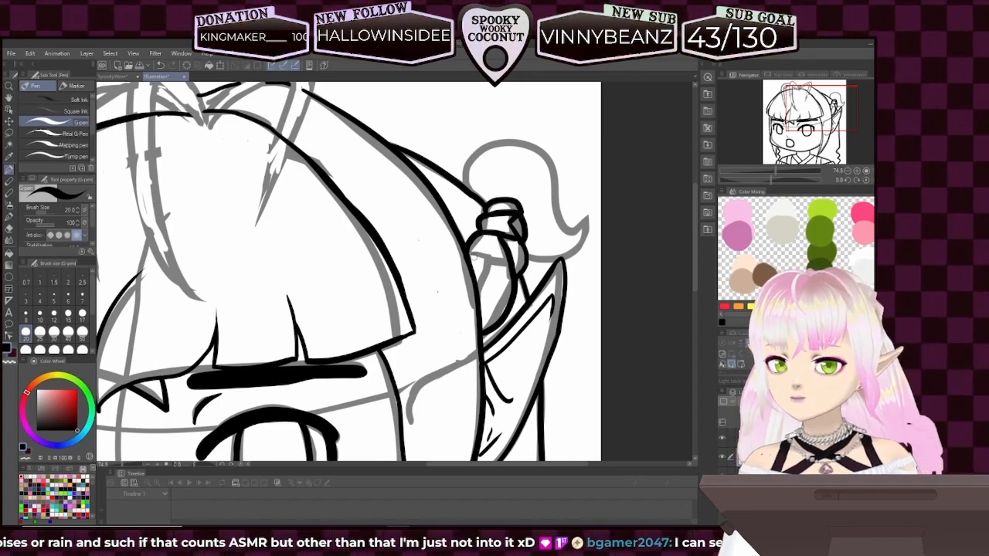
pyautogui.moveTo(470, 250)
pyautogui.mouseDown()
pyautogui.moveTo(496, 261)
pyautogui.moveTo(477, 293)
pyautogui.moveTo(489, 262)
pyautogui.mouseUp()
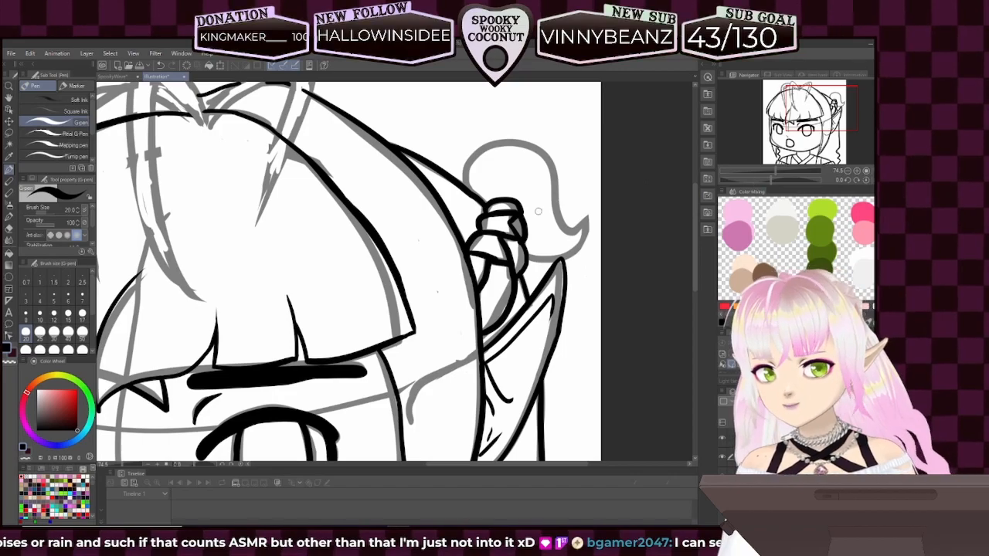
# - Ink the large curved loop of hair rising over the knot and falling to the ear tip
pyautogui.moveTo(778, 172); pyautogui.dragTo(771, 173)
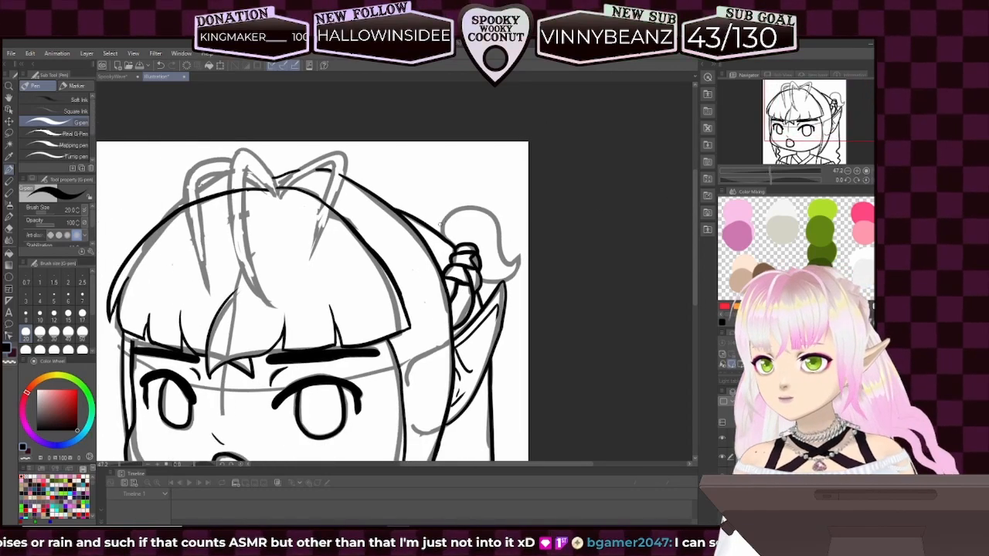
pyautogui.moveTo(430, 230)
pyautogui.mouseDown()
pyautogui.moveTo(451, 194)
pyautogui.moveTo(483, 210)
pyautogui.moveTo(487, 268)
pyautogui.mouseUp()
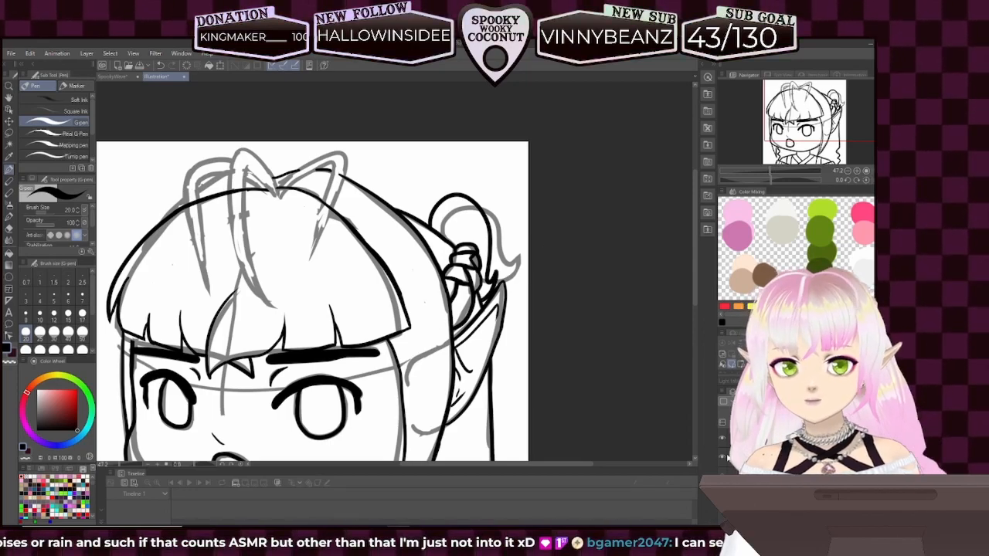
pyautogui.click(722, 476)
pyautogui.click(725, 520)
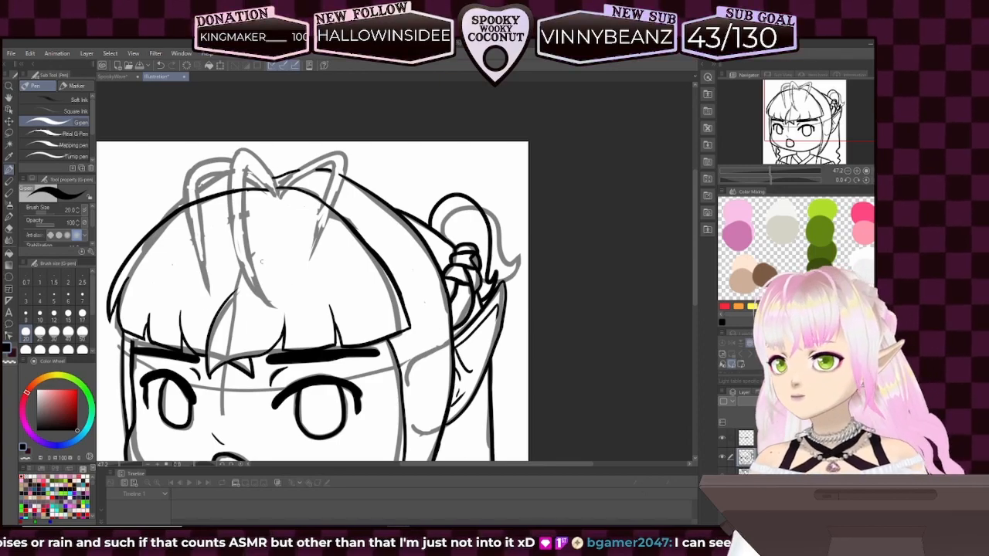
# - Ink the crown outline left of the parting as one smooth arc from the side of the head to the parting
pyautogui.scroll(-10, 367, 344)
pyautogui.scroll(7, 327, 435)
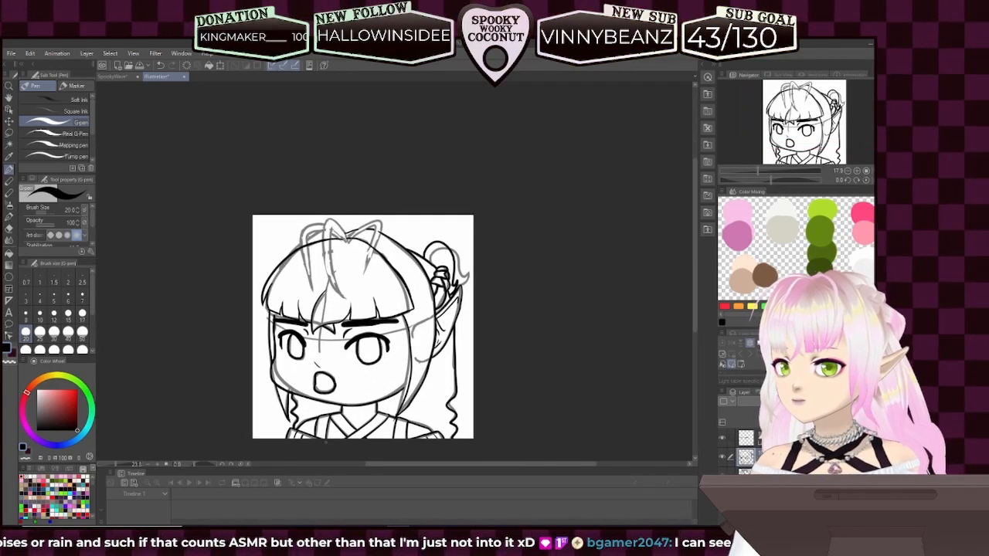
pyautogui.scroll(5, 288, 127)
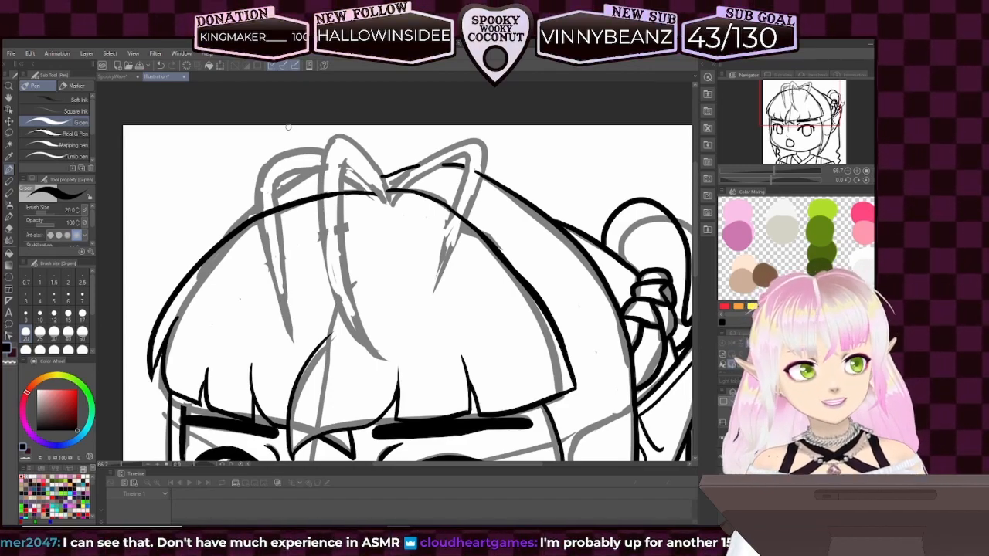
pyautogui.moveTo(287, 127); pyautogui.dragTo(383, 150)
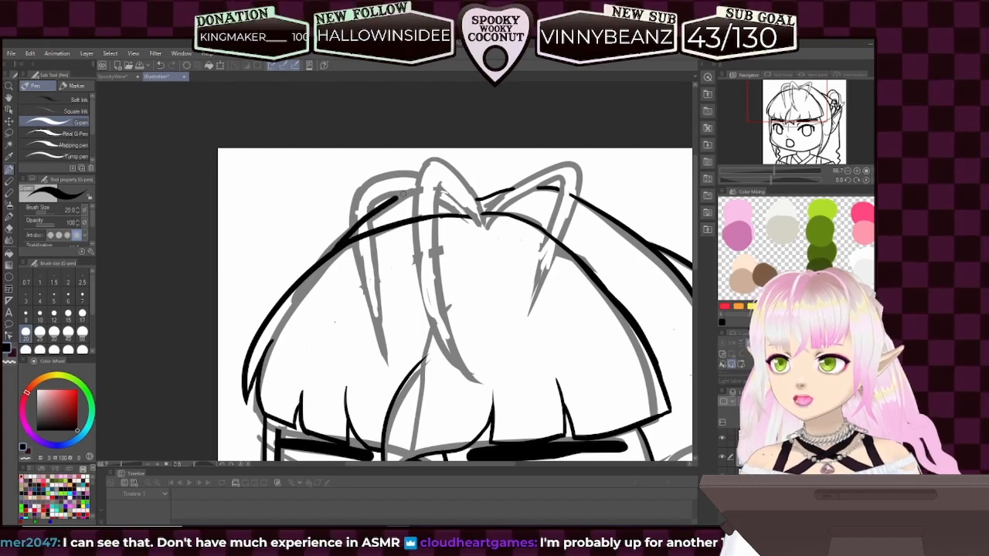
pyautogui.moveTo(406, 191); pyautogui.dragTo(479, 187)
pyautogui.hotkey('ctrl', 'z')
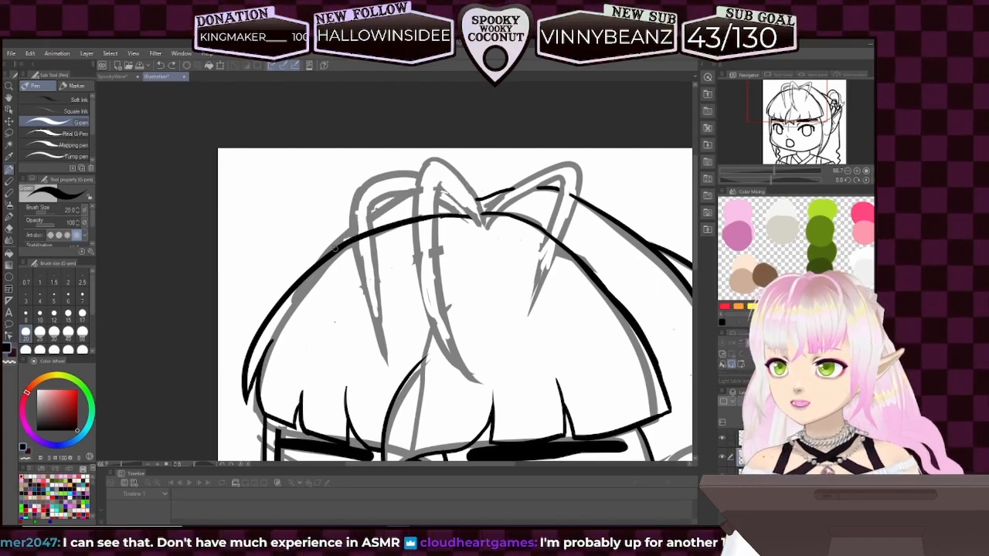
pyautogui.moveTo(333, 248)
pyautogui.mouseDown()
pyautogui.moveTo(429, 197)
pyautogui.moveTo(460, 203)
pyautogui.mouseUp()
pyautogui.hotkey('ctrl', 'z')
pyautogui.moveTo(332, 251); pyautogui.dragTo(464, 195)
pyautogui.hotkey('ctrl', 'z')
pyautogui.moveTo(340, 244)
pyautogui.mouseDown()
pyautogui.moveTo(413, 191)
pyautogui.moveTo(472, 189)
pyautogui.mouseUp()
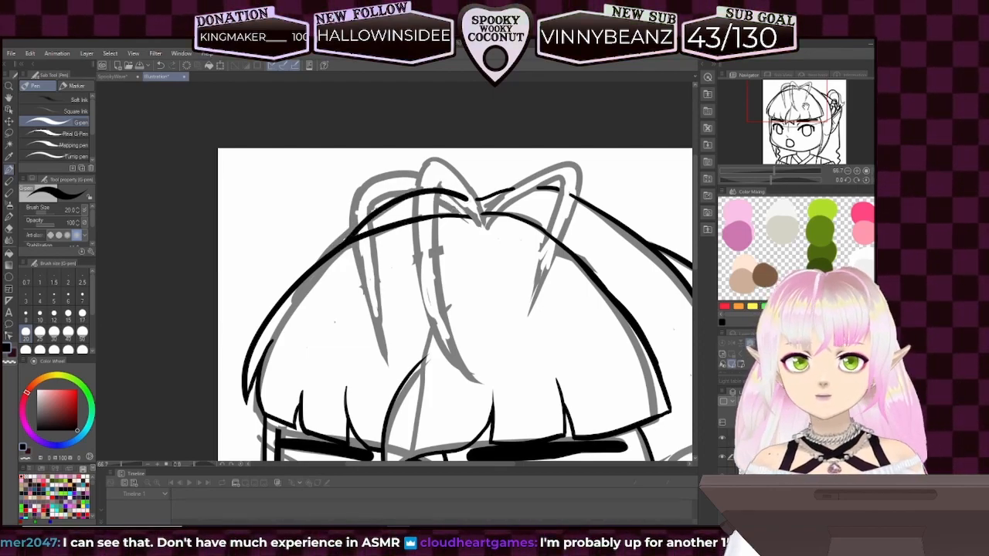
# - Refine the crown outline right of the parting where it runs toward the tied-back hair
pyautogui.moveTo(795, 109); pyautogui.dragTo(808, 109)
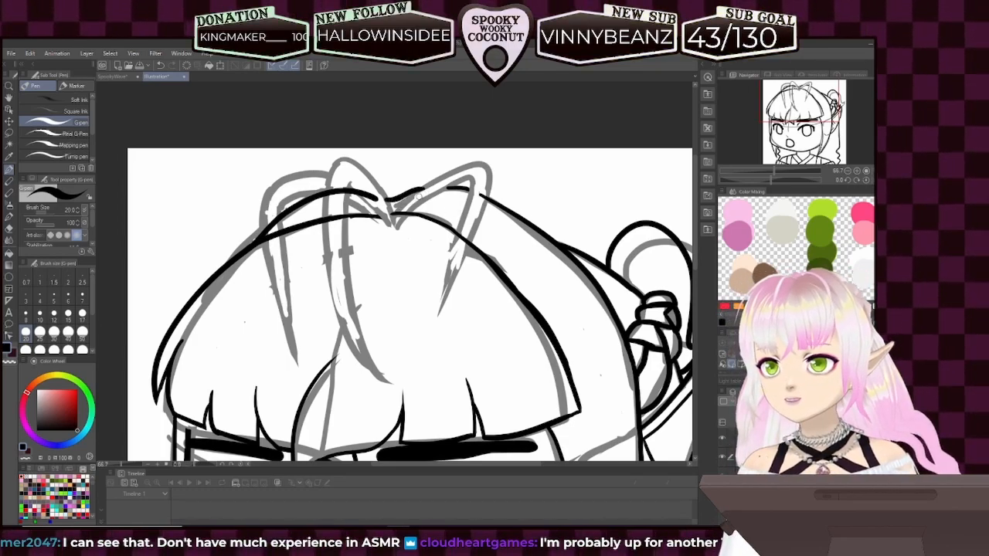
pyautogui.moveTo(451, 188); pyautogui.dragTo(470, 189)
pyautogui.moveTo(603, 204); pyautogui.dragTo(547, 194)
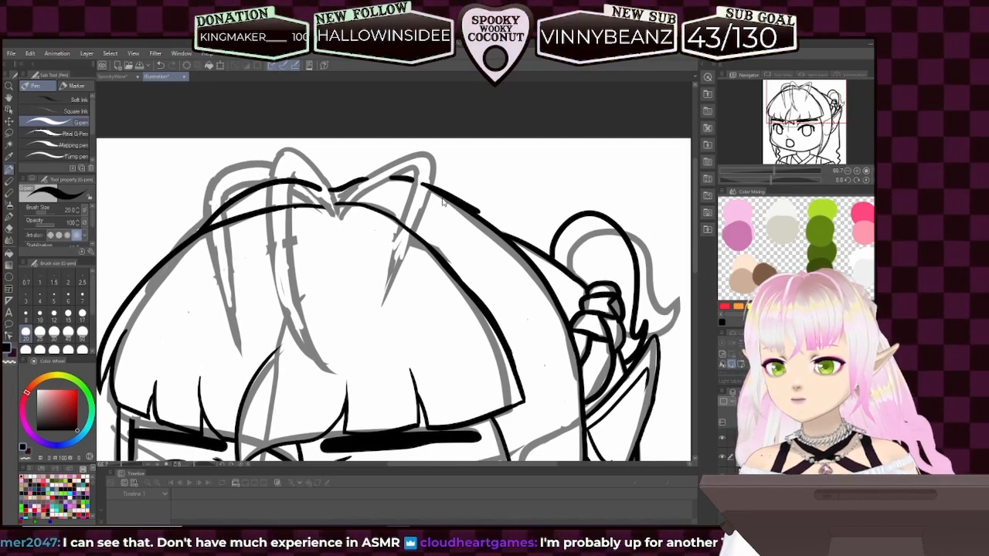
pyautogui.moveTo(421, 186); pyautogui.dragTo(498, 232)
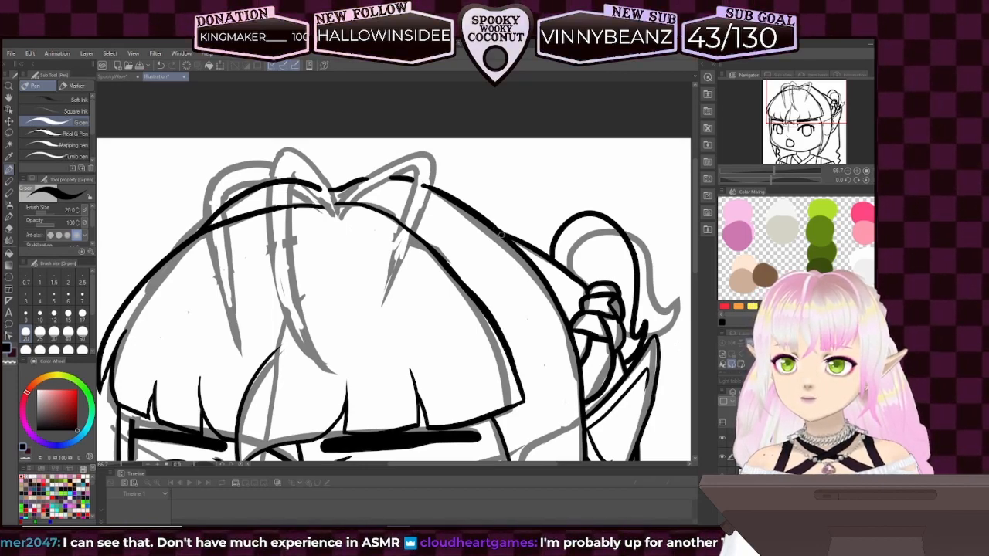
# - Ink the outer contour of the raised hair strand right of the parting, from the parting over its peak to the pointed tip
pyautogui.moveTo(800, 106); pyautogui.dragTo(784, 104)
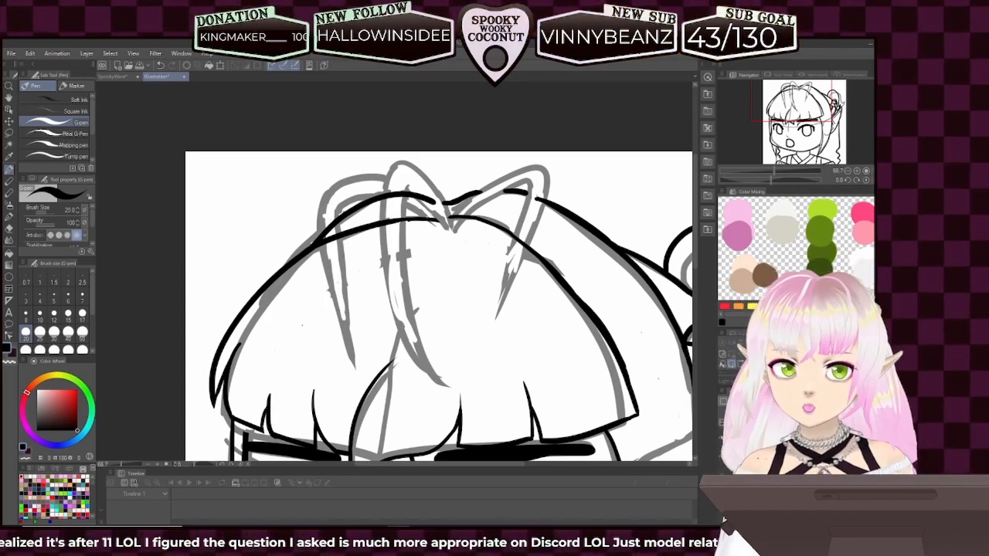
pyautogui.moveTo(294, 204); pyautogui.dragTo(300, 205)
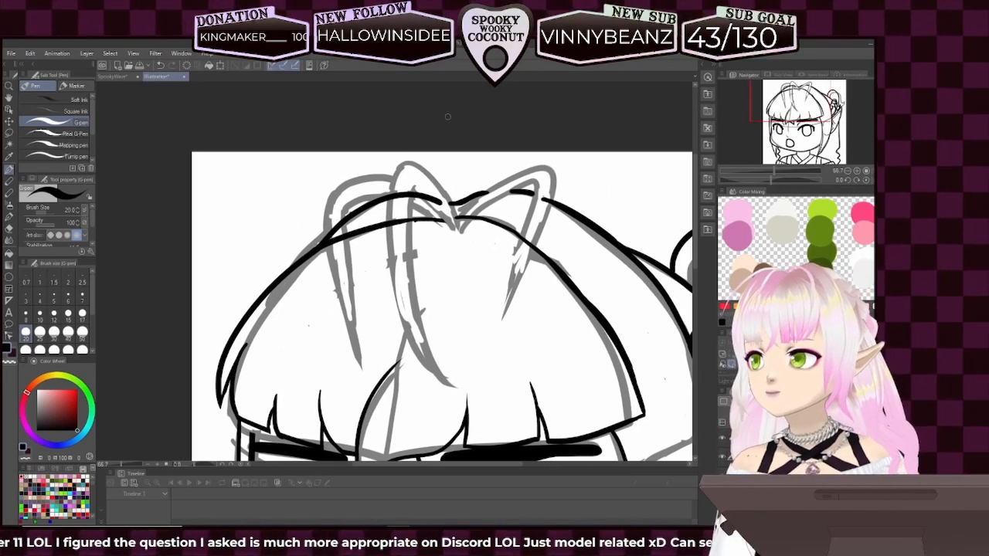
pyautogui.moveTo(461, 224)
pyautogui.mouseDown()
pyautogui.moveTo(510, 175)
pyautogui.moveTo(551, 176)
pyautogui.moveTo(511, 308)
pyautogui.mouseUp()
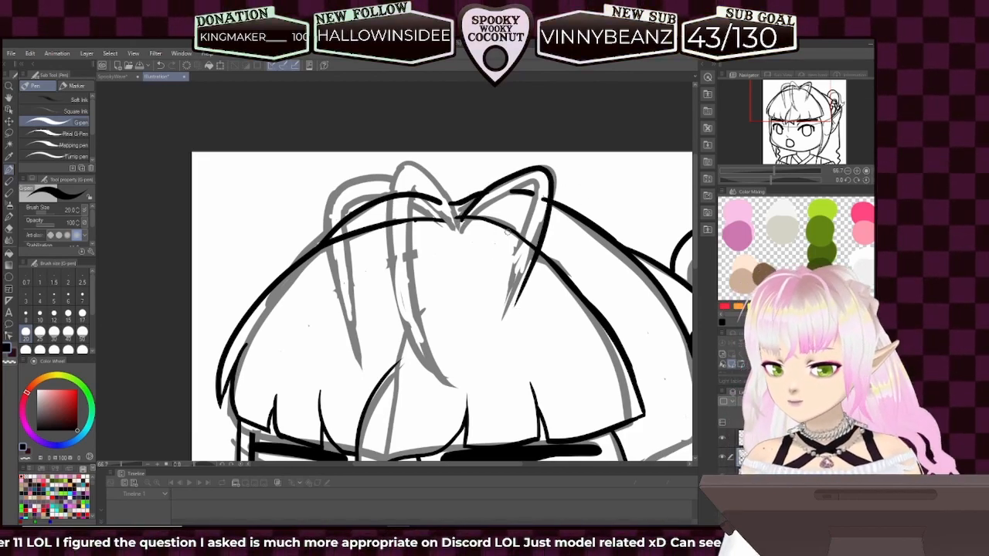
pyautogui.hotkey('ctrl', 'z')
pyautogui.moveTo(462, 222)
pyautogui.mouseDown()
pyautogui.moveTo(535, 254)
pyautogui.moveTo(493, 305)
pyautogui.mouseUp()
pyautogui.hotkey('ctrl', 'z')
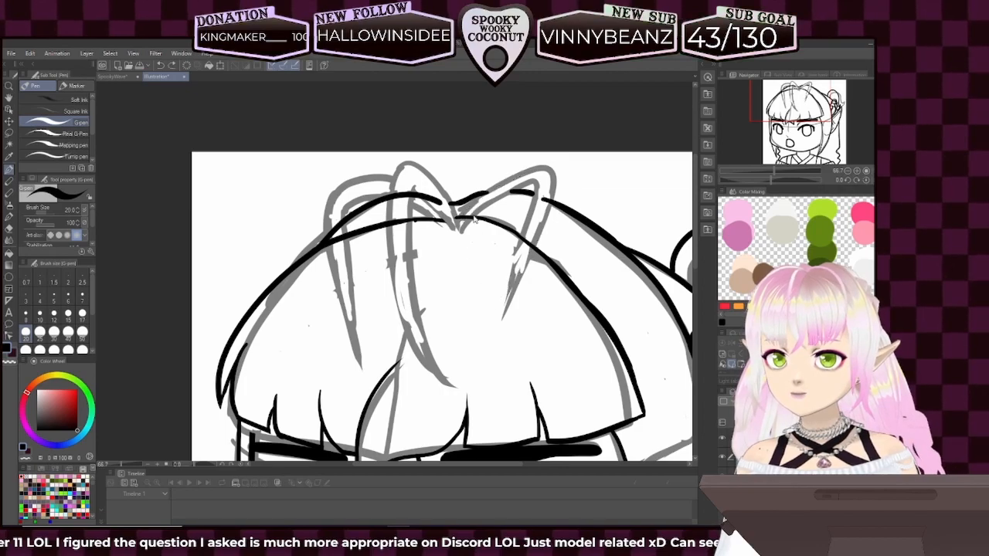
pyautogui.moveTo(463, 223)
pyautogui.mouseDown()
pyautogui.moveTo(553, 193)
pyautogui.moveTo(506, 300)
pyautogui.mouseUp()
pyautogui.hotkey('ctrl', 'z')
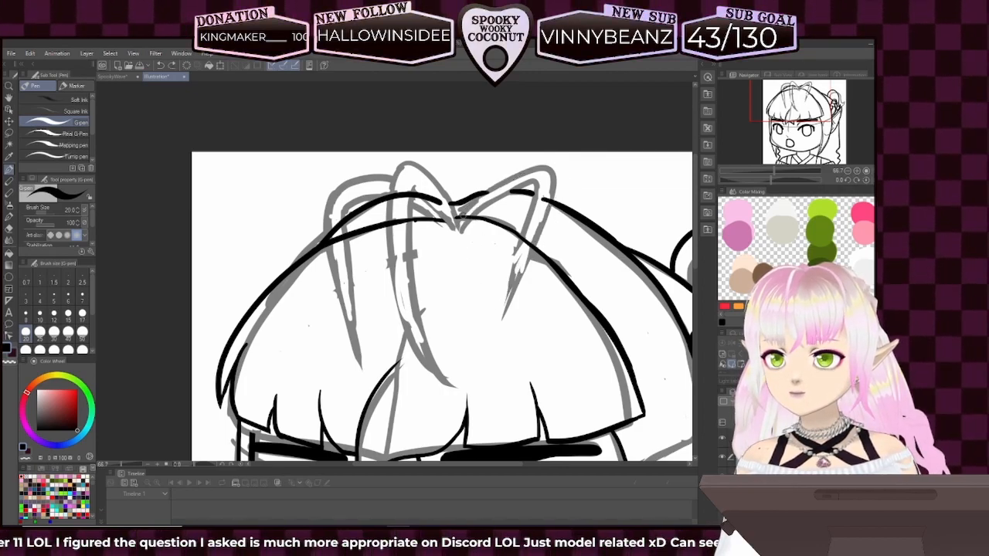
pyautogui.moveTo(463, 222)
pyautogui.mouseDown()
pyautogui.moveTo(556, 164)
pyautogui.moveTo(583, 203)
pyautogui.mouseUp()
pyautogui.hotkey('ctrl', 'z')
pyautogui.moveTo(462, 222)
pyautogui.mouseDown()
pyautogui.moveTo(542, 164)
pyautogui.moveTo(504, 323)
pyautogui.mouseUp()
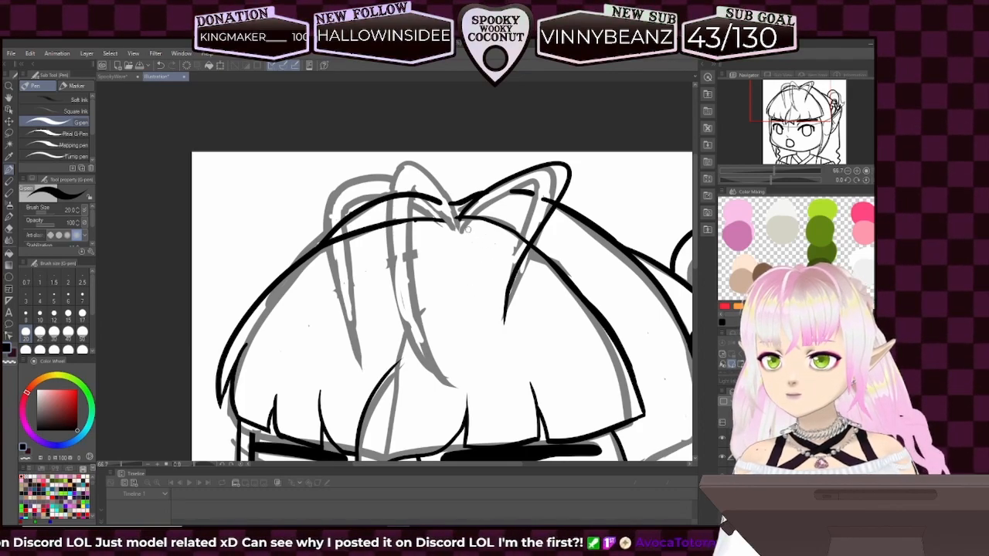
# - Ink the inner contour of the raised strand right of the parting and clear the head lines crossing it
pyautogui.moveTo(466, 228); pyautogui.dragTo(534, 181)
pyautogui.hotkey('ctrl', 'z')
pyautogui.moveTo(466, 228)
pyautogui.mouseDown()
pyautogui.moveTo(504, 193)
pyautogui.moveTo(540, 194)
pyautogui.moveTo(494, 323)
pyautogui.mouseUp()
pyautogui.hotkey('ctrl', 'z')
pyautogui.moveTo(461, 228)
pyautogui.mouseDown()
pyautogui.moveTo(539, 185)
pyautogui.moveTo(498, 304)
pyautogui.mouseUp()
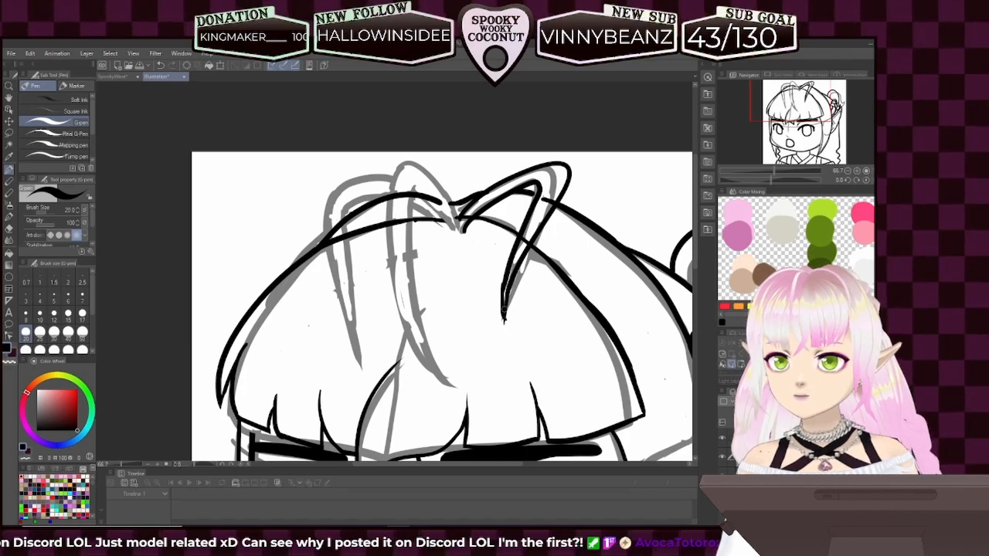
pyautogui.hotkey('ctrl', 'z')
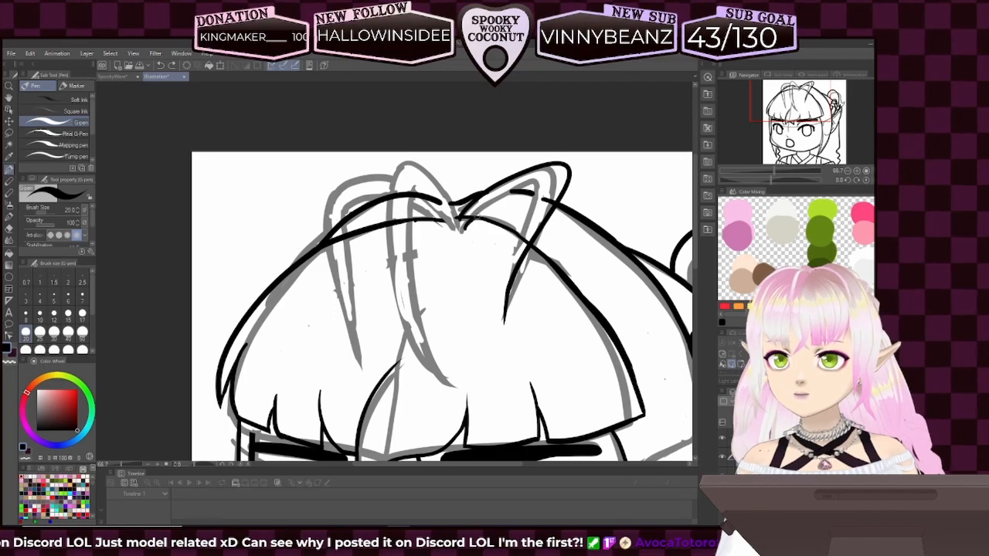
pyautogui.moveTo(533, 188); pyautogui.dragTo(464, 205)
pyautogui.moveTo(539, 181); pyautogui.dragTo(503, 300)
pyautogui.hotkey('ctrl', 'z')
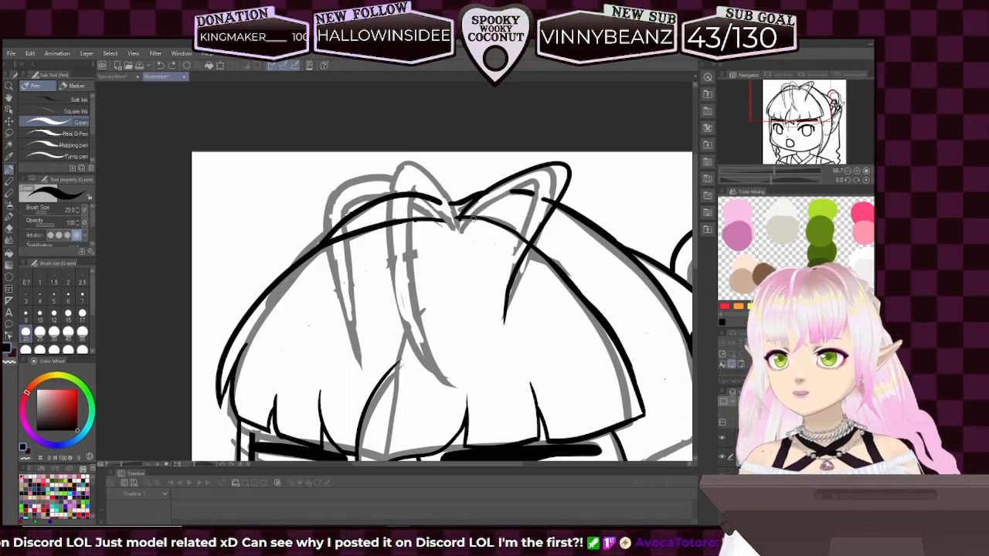
pyautogui.moveTo(461, 230)
pyautogui.mouseDown()
pyautogui.moveTo(516, 192)
pyautogui.moveTo(530, 225)
pyautogui.moveTo(502, 307)
pyautogui.mouseUp()
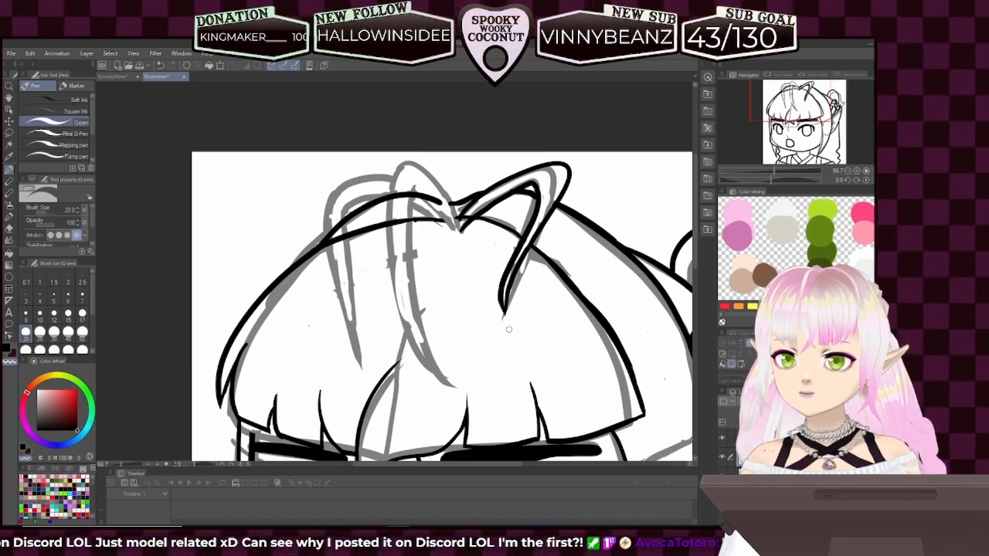
pyautogui.moveTo(508, 329); pyautogui.dragTo(586, 317)
pyautogui.moveTo(772, 174); pyautogui.dragTo(763, 173)
pyautogui.click(25, 331)
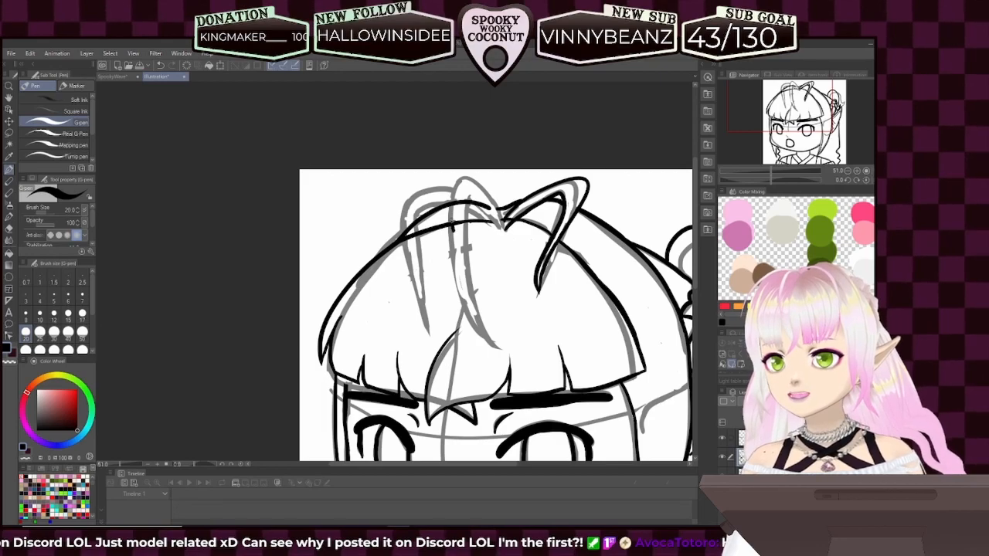
# - Ink the peak of the raised hair strand just left of the parting, arching over it and down into the parting
pyautogui.moveTo(491, 195); pyautogui.dragTo(504, 227)
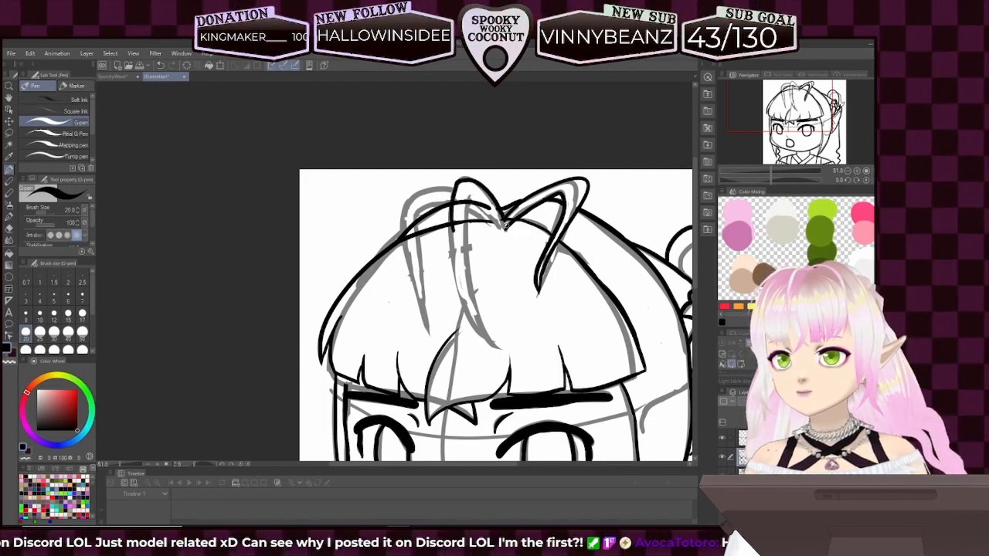
pyautogui.hotkey('ctrl', 'z')
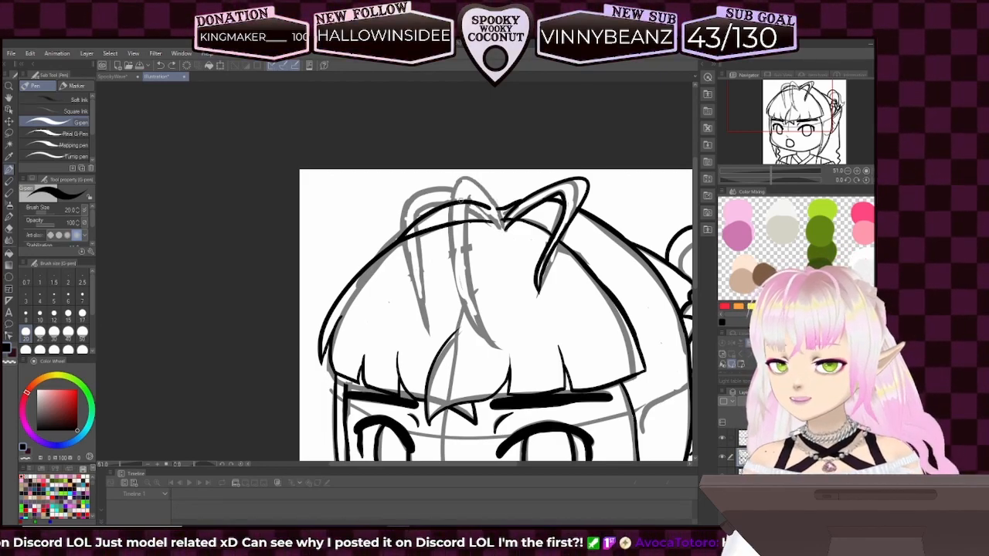
pyautogui.moveTo(452, 198)
pyautogui.mouseDown()
pyautogui.moveTo(461, 182)
pyautogui.moveTo(498, 216)
pyautogui.moveTo(498, 231)
pyautogui.mouseUp()
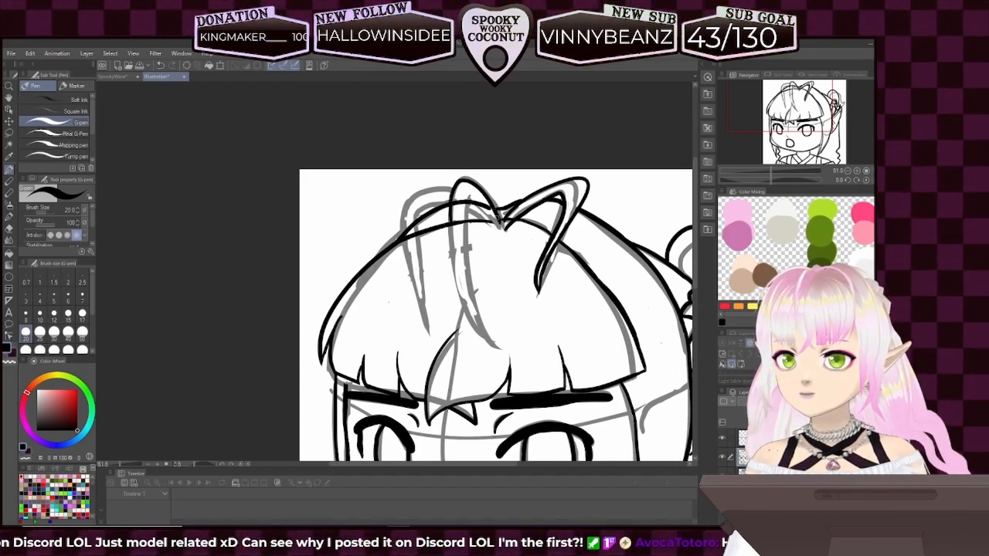
# - Extend the outer contour of the strand just left of the parting from its peak down to the pointed tip over the fringe
pyautogui.scroll(-3, 565, 270)
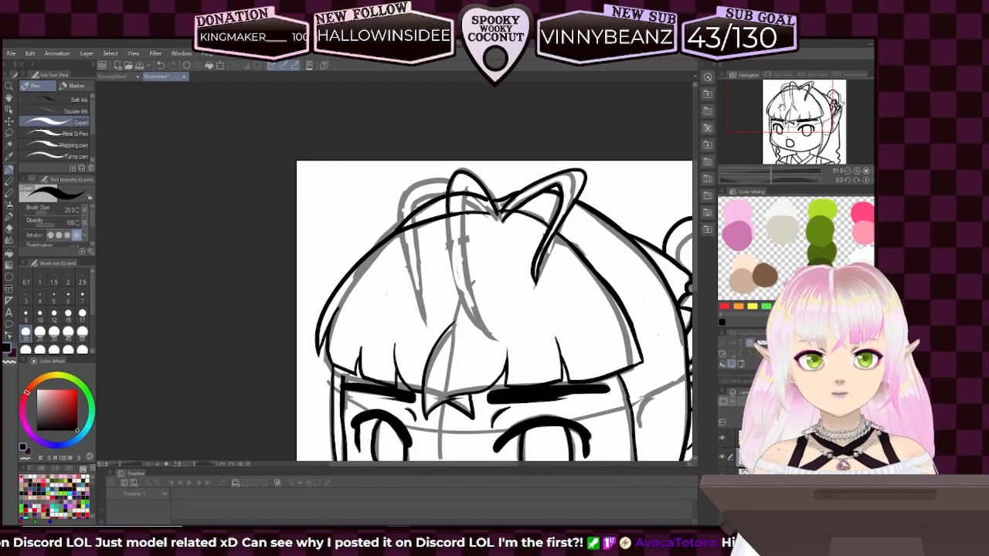
pyautogui.moveTo(465, 176); pyautogui.dragTo(468, 272)
pyautogui.hotkey('ctrl', 'z')
pyautogui.moveTo(465, 175); pyautogui.dragTo(494, 290)
pyautogui.hotkey('ctrl', 'z')
pyautogui.moveTo(466, 167); pyautogui.dragTo(494, 299)
pyautogui.hotkey('ctrl', 'z')
pyautogui.moveTo(465, 176)
pyautogui.mouseDown()
pyautogui.moveTo(466, 234)
pyautogui.moveTo(494, 303)
pyautogui.mouseUp()
pyautogui.hotkey('ctrl', 'z')
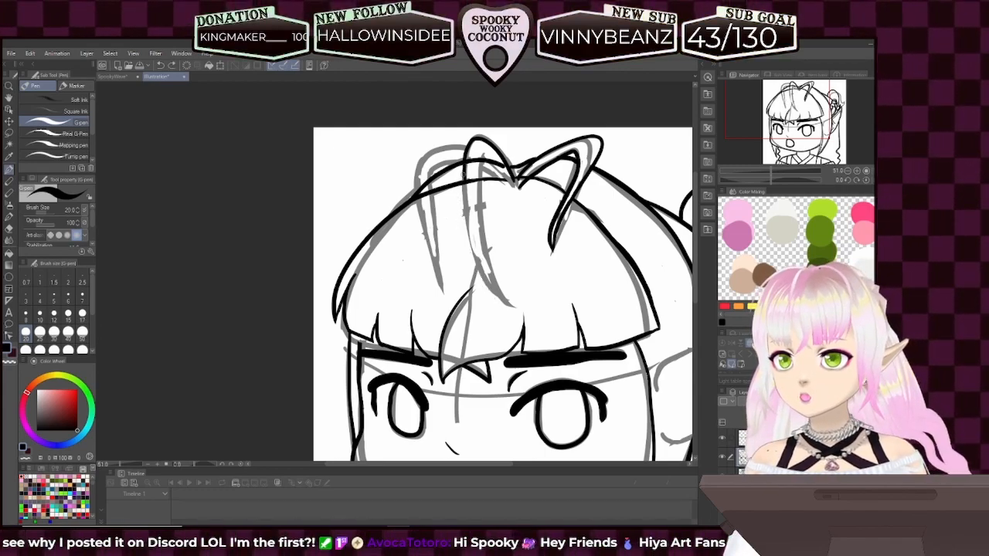
pyautogui.moveTo(464, 172); pyautogui.dragTo(496, 294)
pyautogui.hotkey('ctrl', 'z')
pyautogui.moveTo(465, 167); pyautogui.dragTo(503, 301)
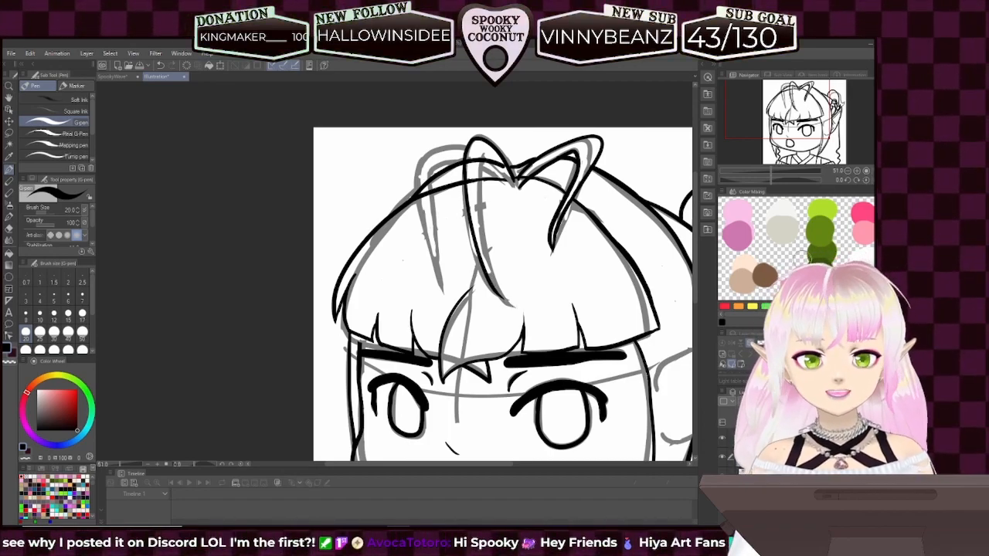
# - Ink the inner contour of the strand just left of the parting, from the parting under the peak to the tip
pyautogui.moveTo(793, 126); pyautogui.dragTo(792, 123)
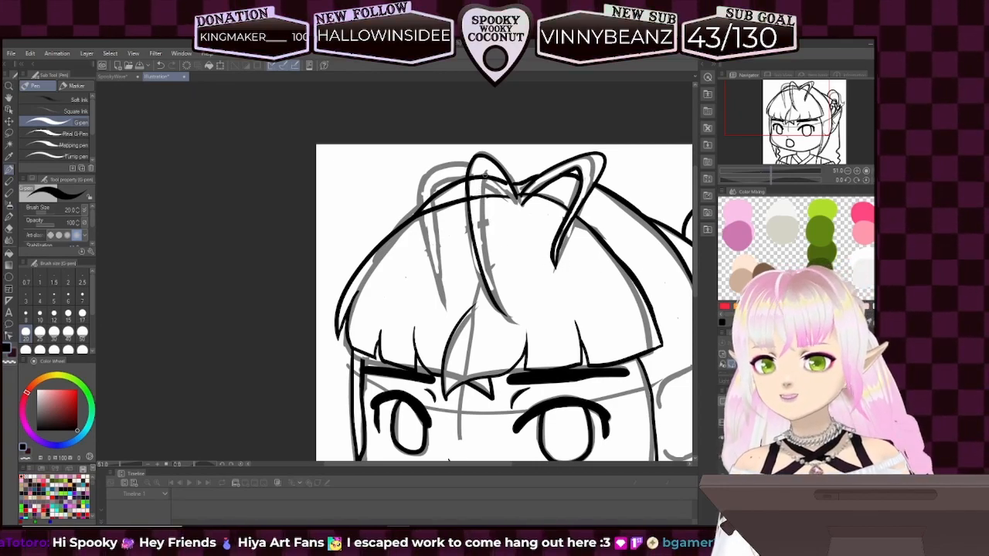
pyautogui.moveTo(479, 183); pyautogui.dragTo(495, 294)
pyautogui.hotkey('ctrl', 'z')
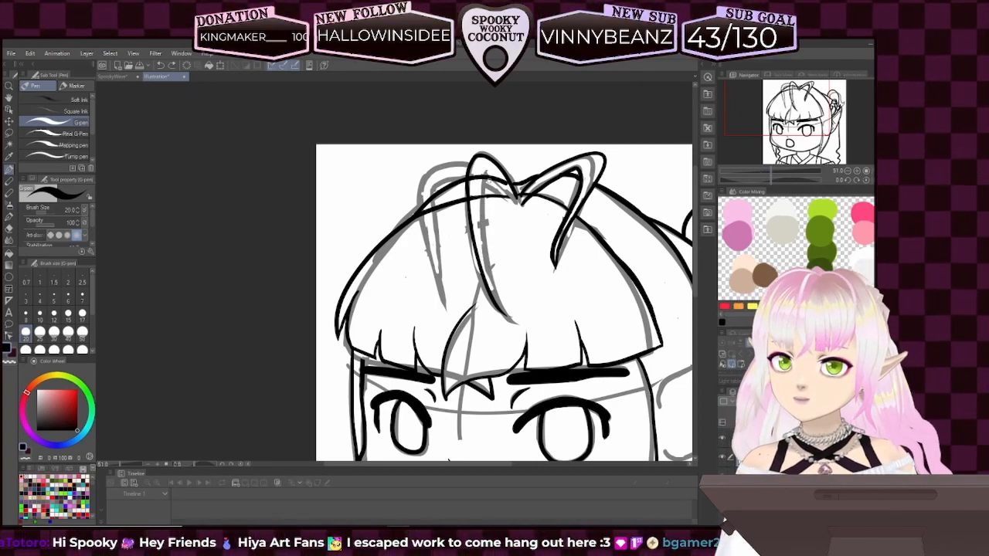
pyautogui.moveTo(485, 177); pyautogui.dragTo(494, 296)
pyautogui.hotkey('ctrl', 'z')
pyautogui.moveTo(486, 178)
pyautogui.mouseDown()
pyautogui.moveTo(498, 323)
pyautogui.moveTo(480, 225)
pyautogui.mouseUp()
pyautogui.hotkey('ctrl', 'z')
pyautogui.hotkey('ctrl', 'z')
pyautogui.moveTo(487, 174); pyautogui.dragTo(498, 309)
pyautogui.hotkey('ctrl', 'z')
pyautogui.moveTo(485, 176); pyautogui.dragTo(501, 310)
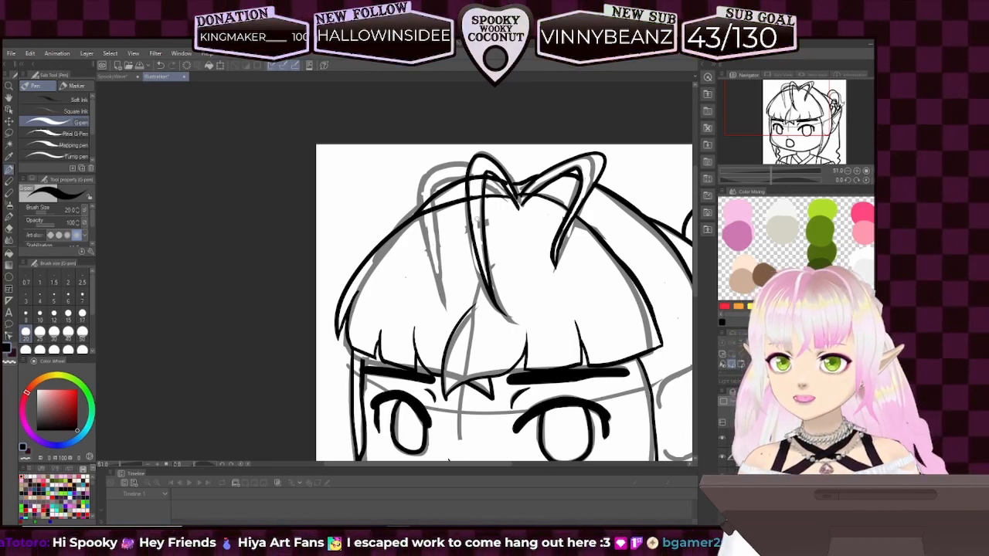
# - Clear the crown lines crossing the strand just left of the parting and hide the grey sketch to check the line art
pyautogui.click(12, 362)
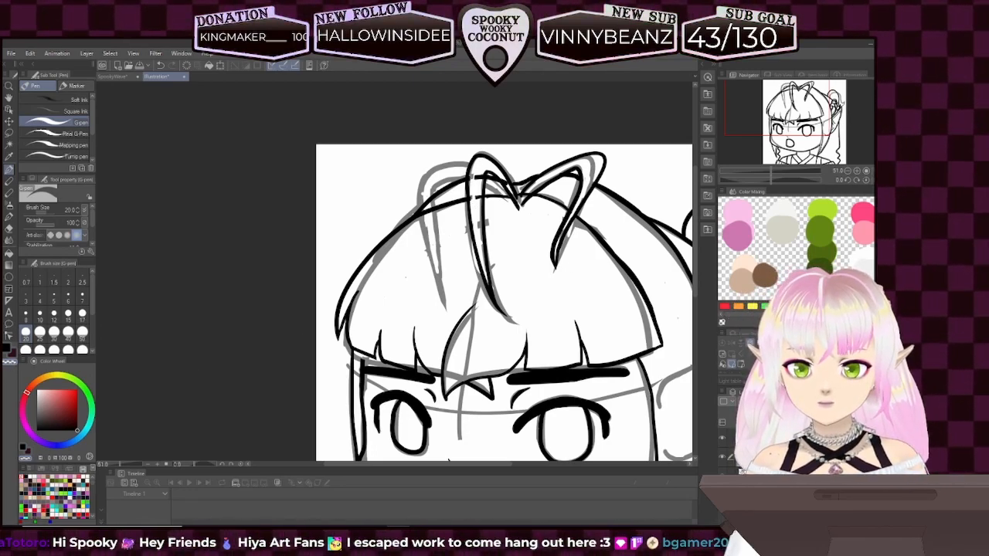
pyautogui.click(728, 438)
pyautogui.scroll(1, 412, 279)
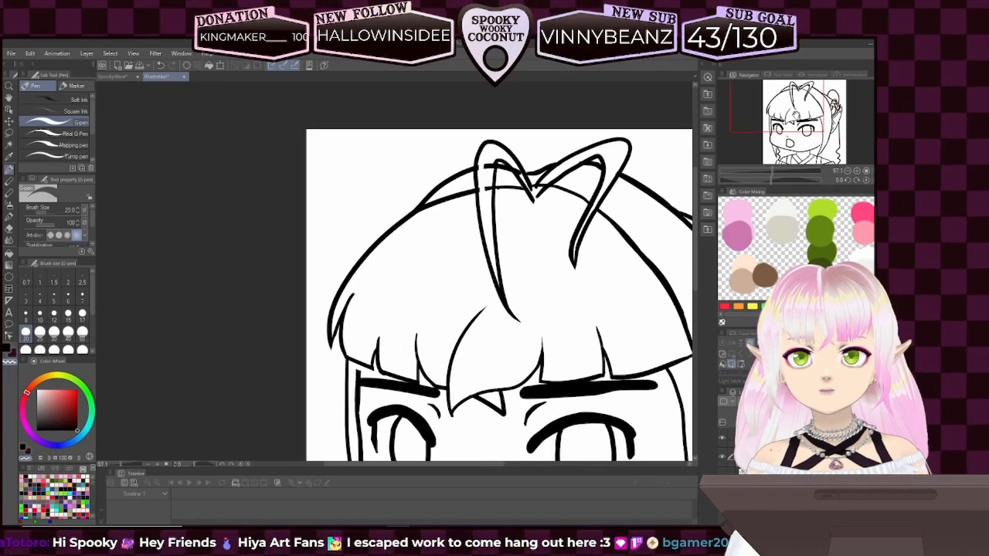
pyautogui.moveTo(466, 210); pyautogui.dragTo(422, 252)
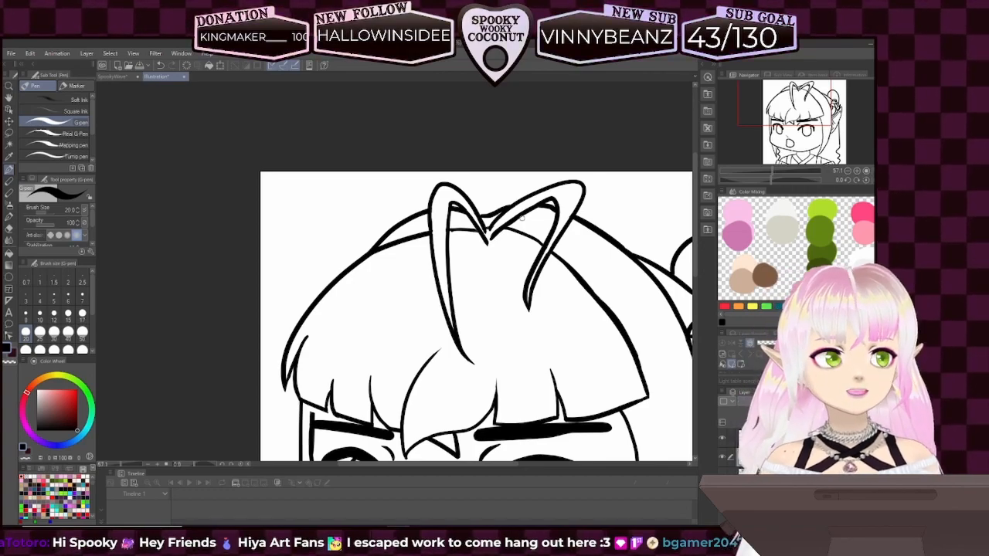
pyautogui.scroll(-8, 484, 312)
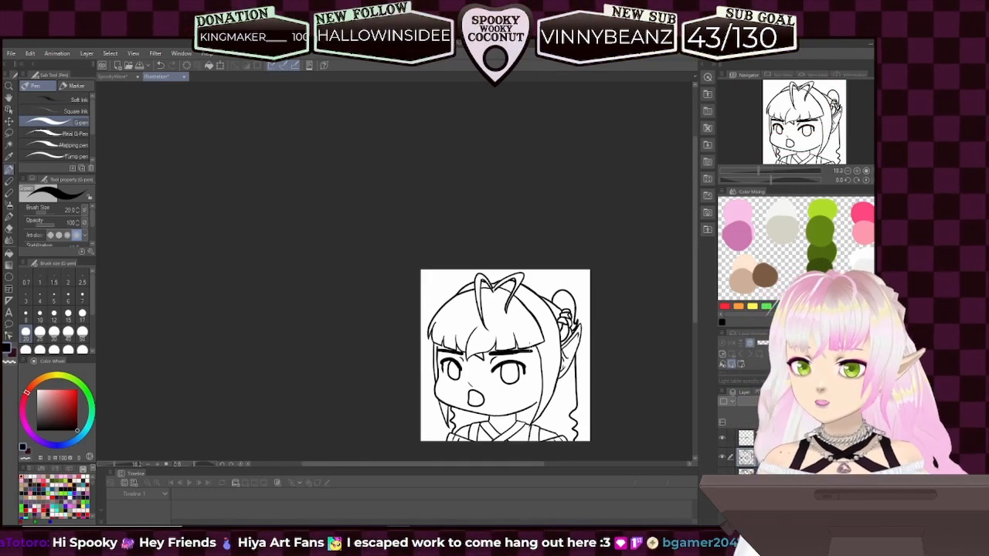
pyautogui.scroll(-2, 549, 394)
pyautogui.scroll(6, 550, 417)
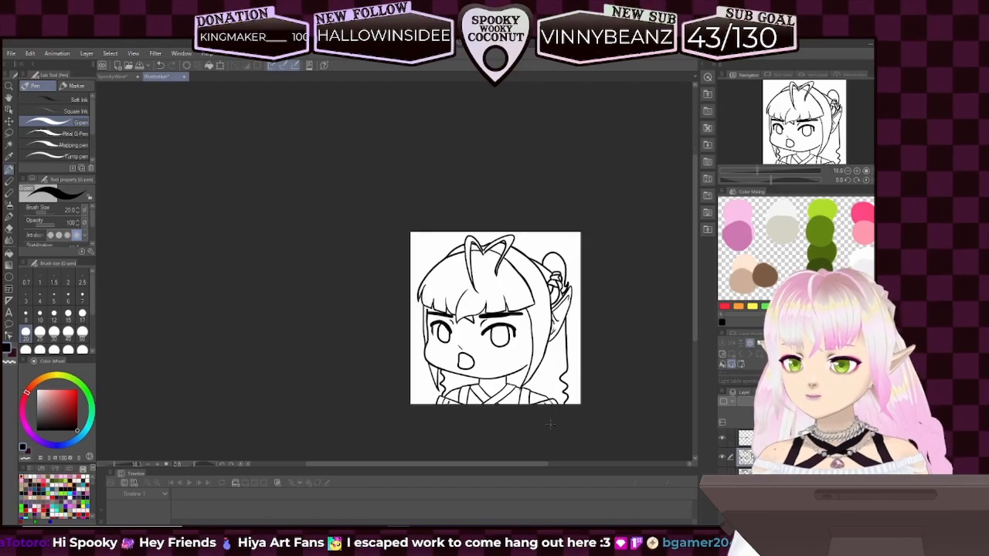
pyautogui.scroll(2, 549, 432)
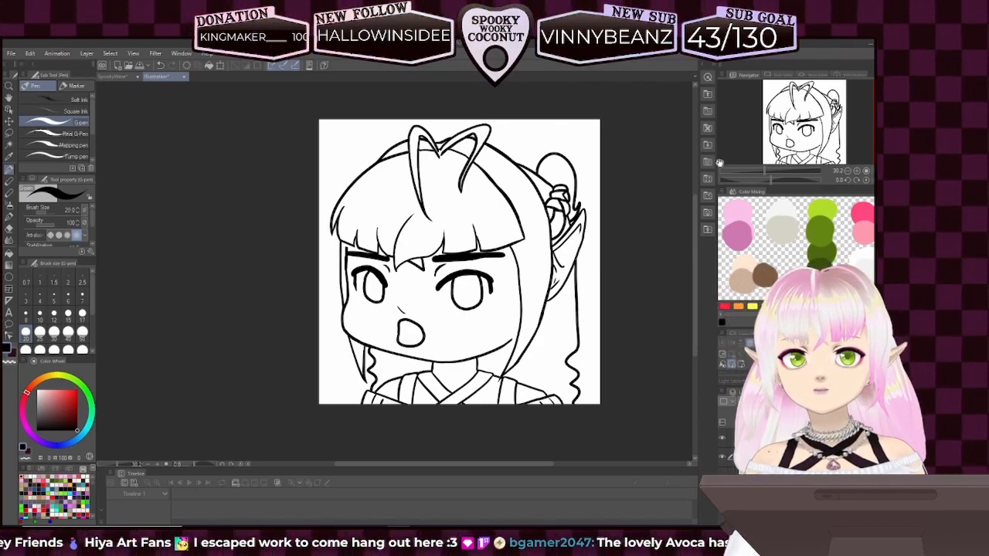
pyautogui.moveTo(764, 173); pyautogui.dragTo(772, 170)
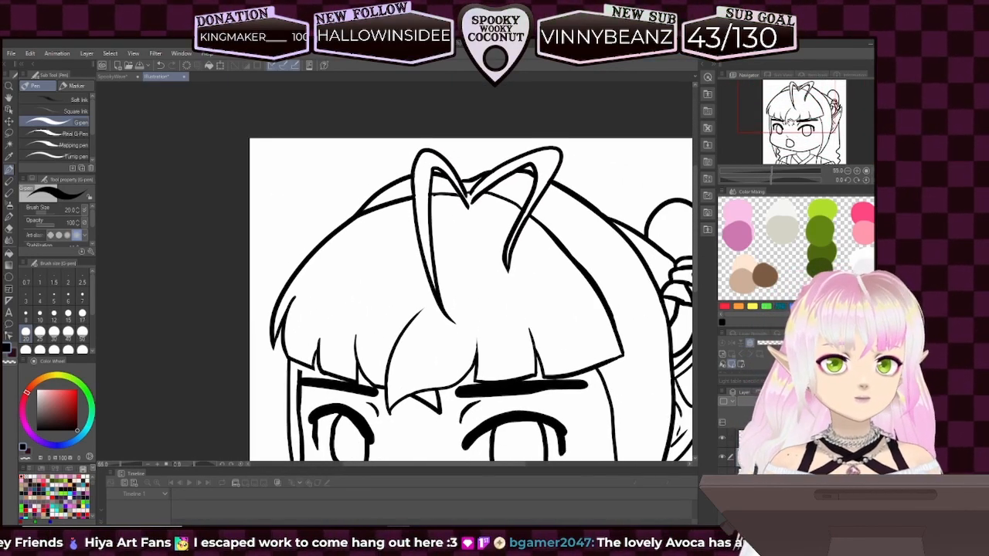
pyautogui.moveTo(788, 120); pyautogui.dragTo(793, 123)
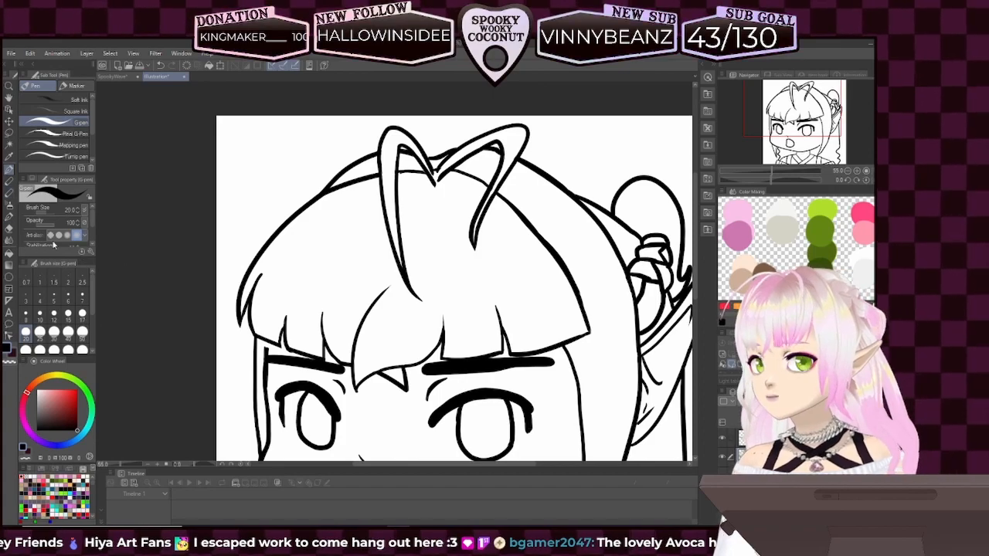
# - Show the grey sketch again and ink the outer contour of the leftmost raised strand, curving out over the crown to its pointed tip
pyautogui.click(749, 324)
pyautogui.moveTo(765, 170); pyautogui.dragTo(775, 168)
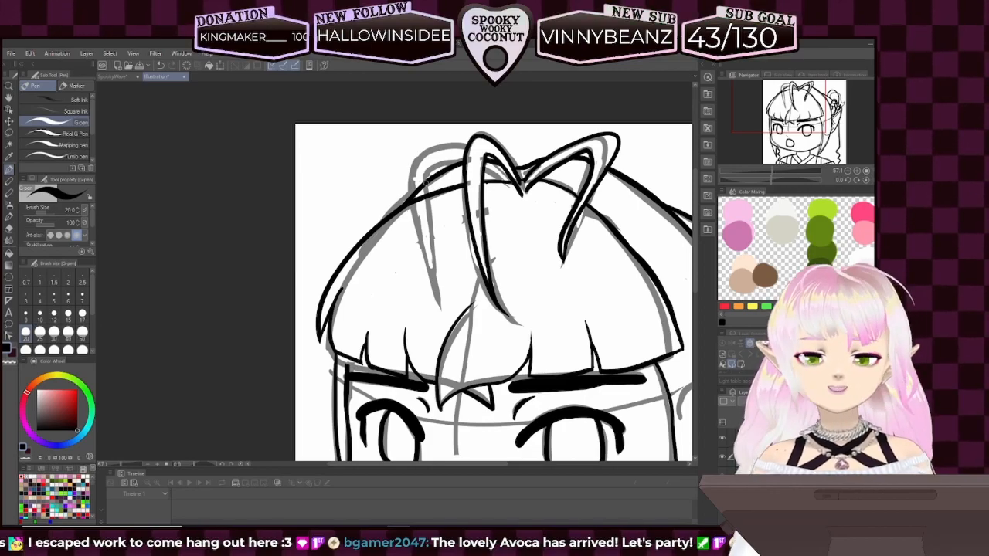
pyautogui.moveTo(467, 144)
pyautogui.mouseDown()
pyautogui.moveTo(398, 166)
pyautogui.moveTo(421, 263)
pyautogui.mouseUp()
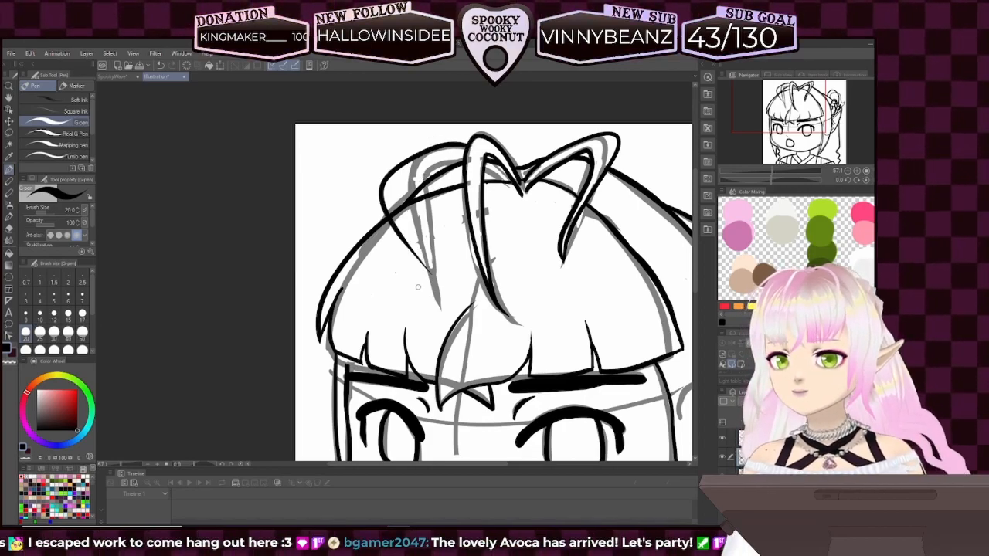
pyautogui.hotkey('ctrl', 'z')
pyautogui.moveTo(467, 143)
pyautogui.mouseDown()
pyautogui.moveTo(371, 231)
pyautogui.moveTo(425, 313)
pyautogui.mouseUp()
pyautogui.hotkey('ctrl', 'z')
pyautogui.moveTo(466, 143)
pyautogui.mouseDown()
pyautogui.moveTo(386, 185)
pyautogui.moveTo(439, 282)
pyautogui.mouseUp()
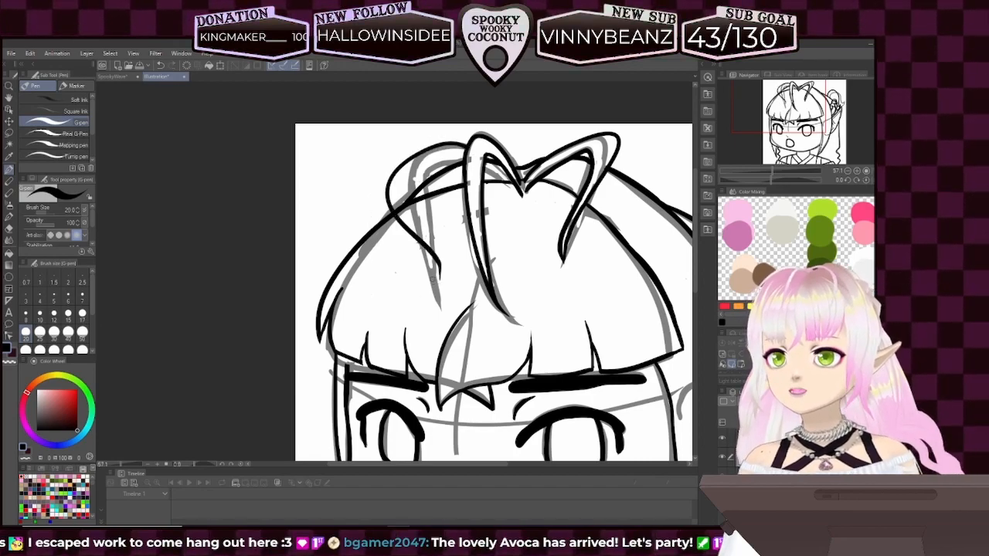
pyautogui.hotkey('ctrl', 'z')
pyautogui.moveTo(466, 144); pyautogui.dragTo(436, 287)
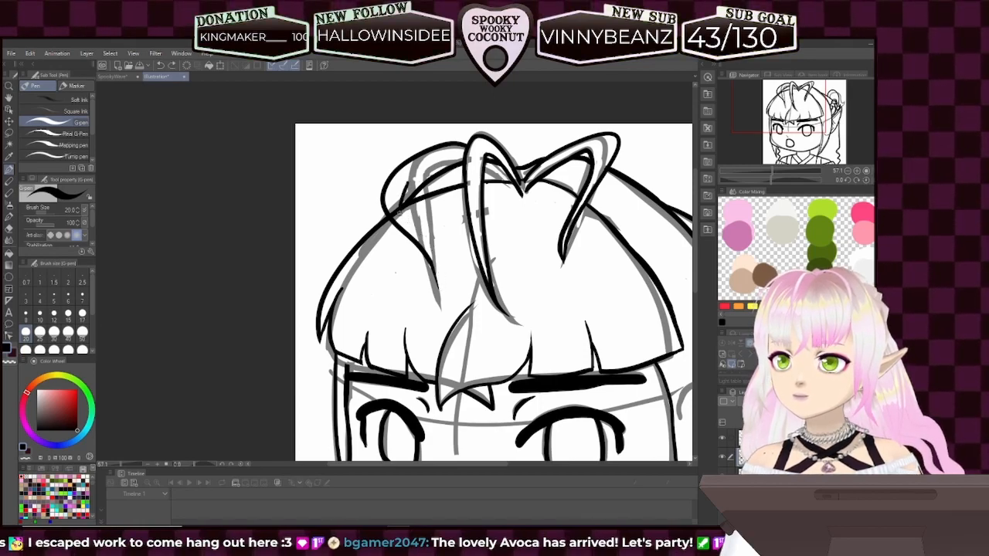
# - Ink the inner contour of the leftmost raised strand, from behind the middle strand around the bend to the tip
pyautogui.moveTo(403, 188); pyautogui.dragTo(442, 293)
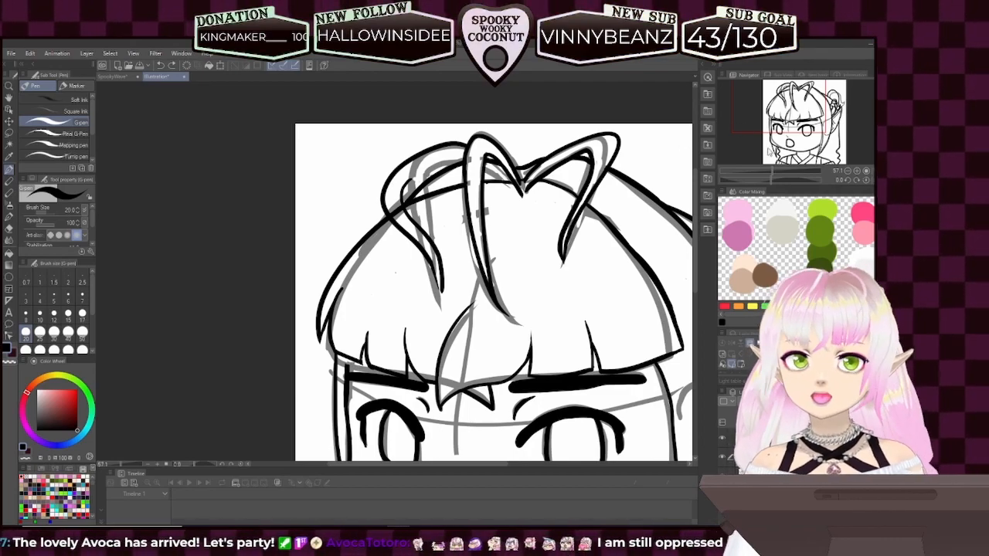
pyautogui.moveTo(770, 176); pyautogui.dragTo(758, 177)
pyautogui.moveTo(781, 100); pyautogui.dragTo(780, 94)
pyautogui.moveTo(772, 171); pyautogui.dragTo(776, 171)
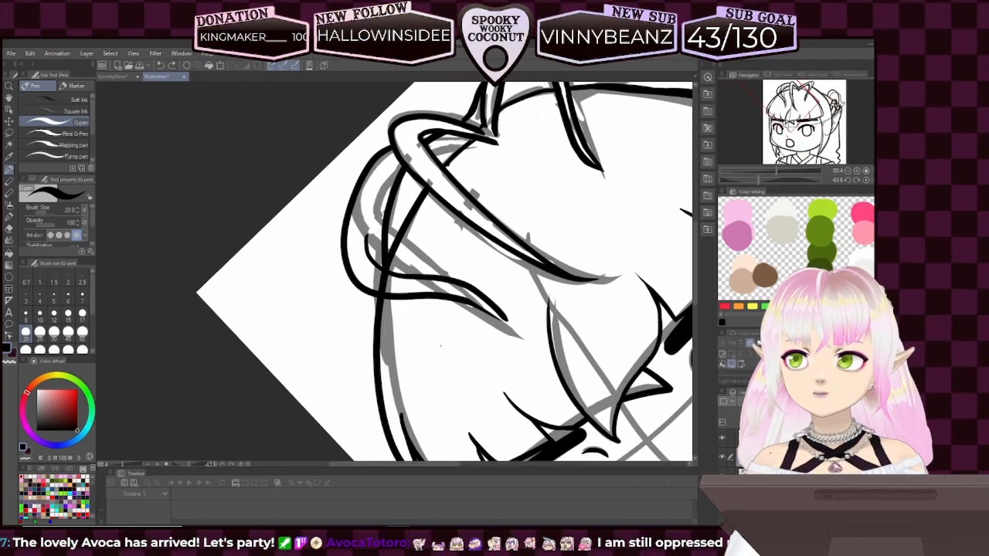
pyautogui.moveTo(397, 251)
pyautogui.mouseDown()
pyautogui.moveTo(390, 305)
pyautogui.moveTo(384, 225)
pyautogui.mouseUp()
pyautogui.hotkey('ctrl', 'z')
pyautogui.moveTo(357, 297); pyautogui.dragTo(384, 225)
pyautogui.hotkey('ctrl', 'z')
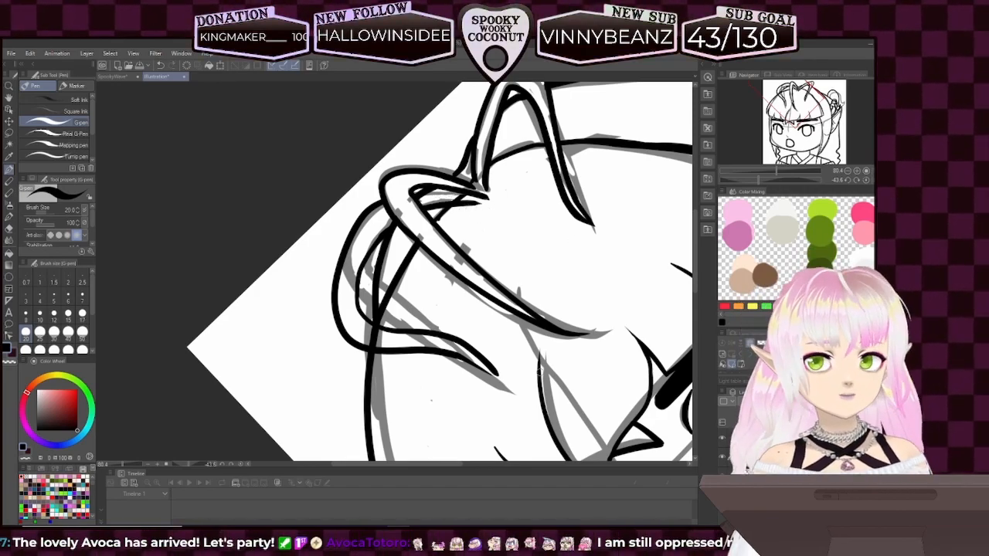
# - Clear the crown line crossing the leftmost raised strand and return the canvas to its upright rotation
pyautogui.click(11, 366)
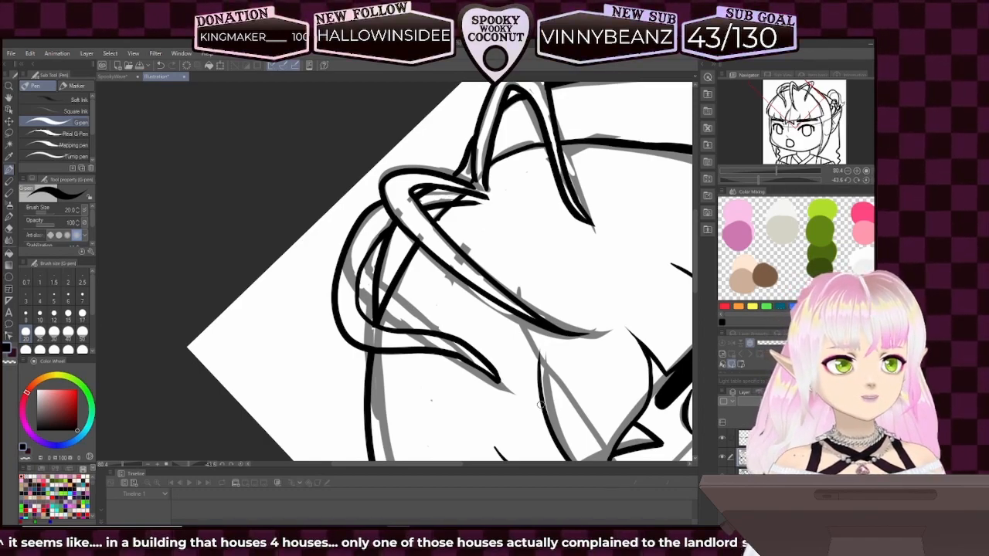
pyautogui.moveTo(260, 316); pyautogui.dragTo(344, 288)
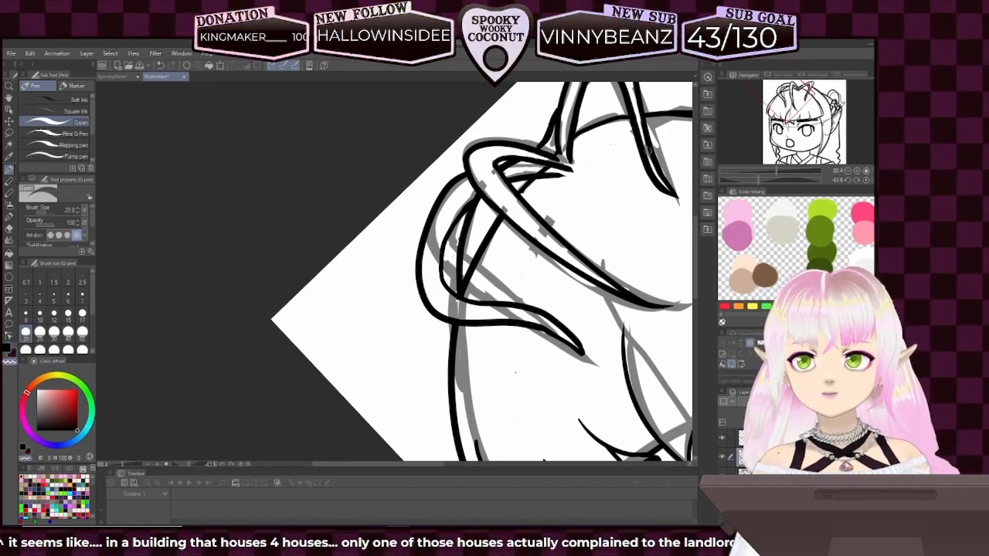
pyautogui.press('c')
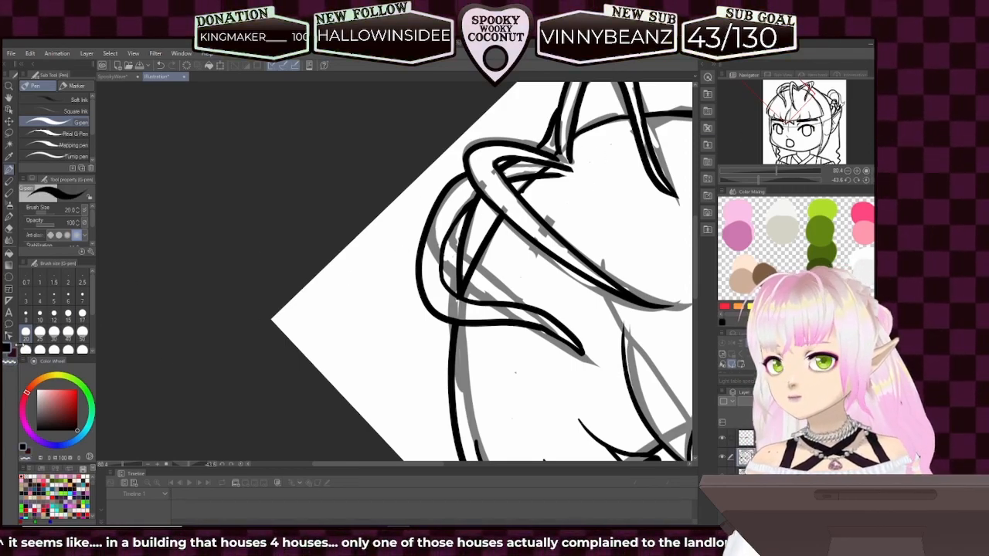
pyautogui.moveTo(759, 180); pyautogui.dragTo(769, 180)
pyautogui.click(856, 180)
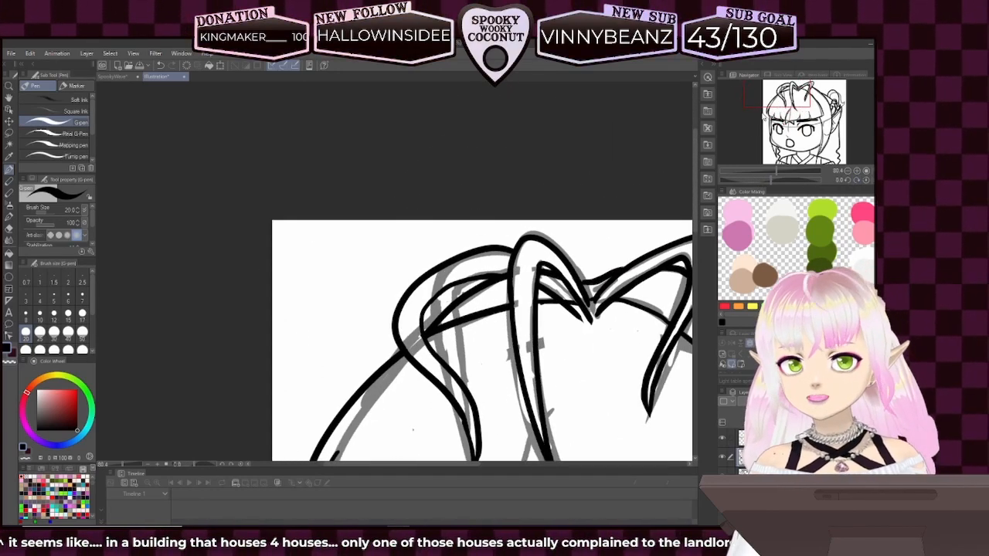
# - Hide the grey sketch and trim the overshooting line ends where the raised strands meet at the parting
pyautogui.moveTo(433, 325); pyautogui.dragTo(400, 248)
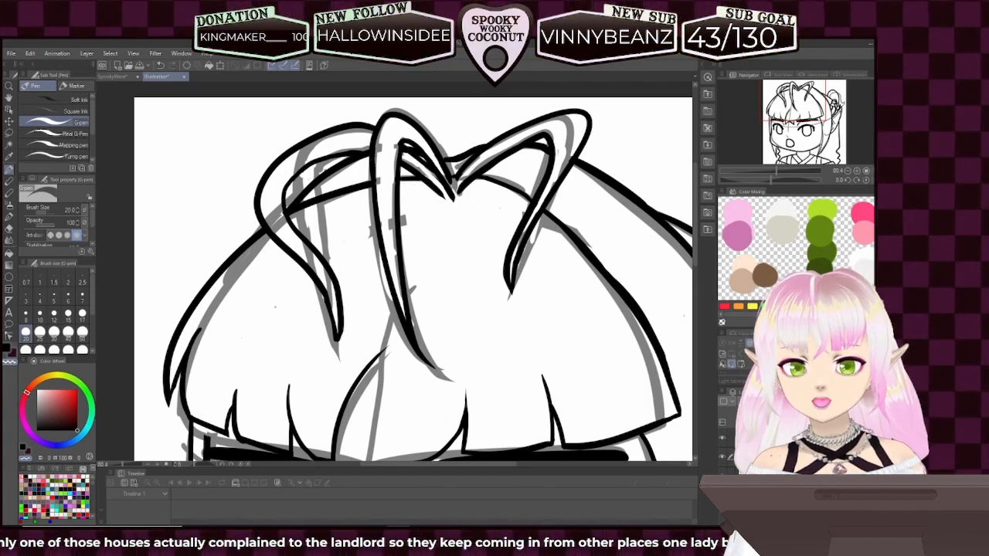
pyautogui.click(721, 457)
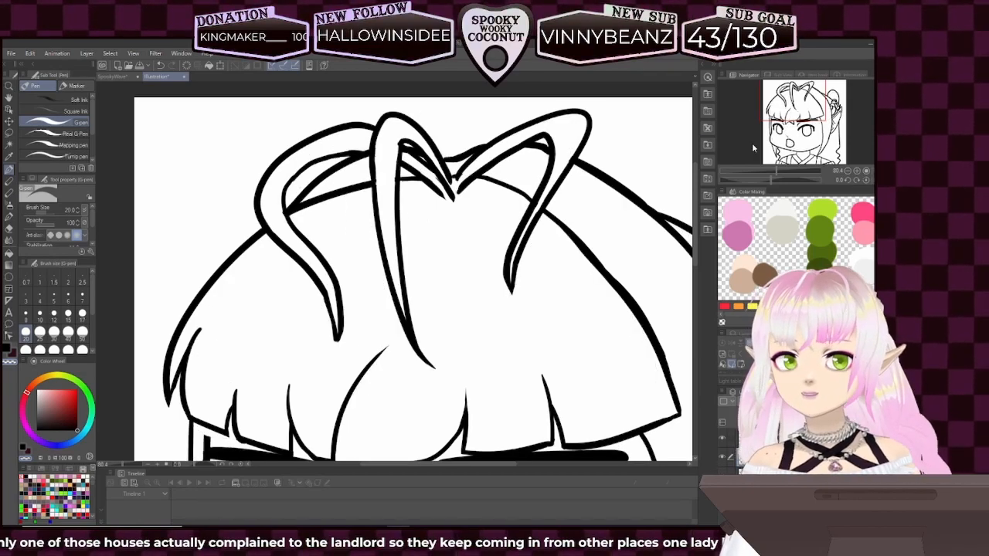
pyautogui.click(778, 170)
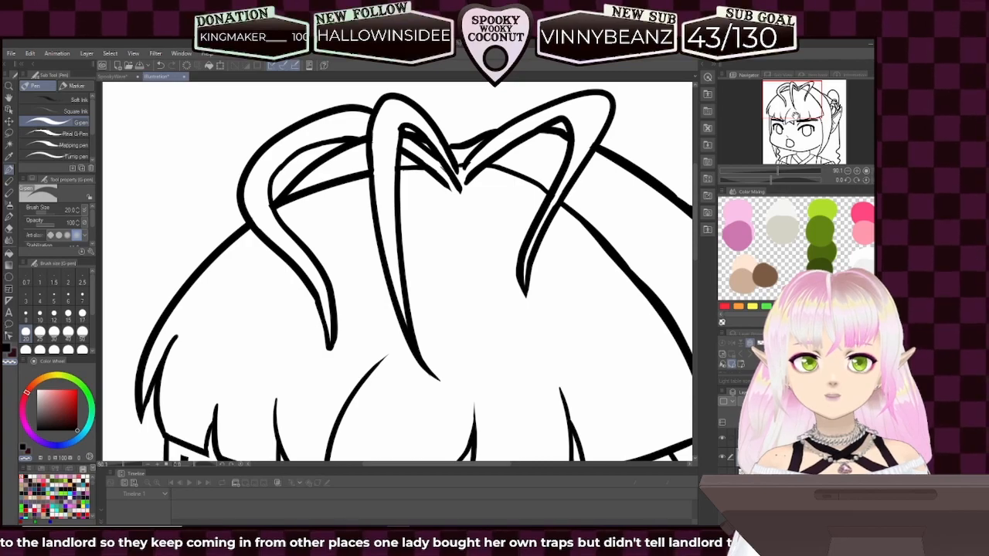
pyautogui.moveTo(794, 113); pyautogui.dragTo(781, 111)
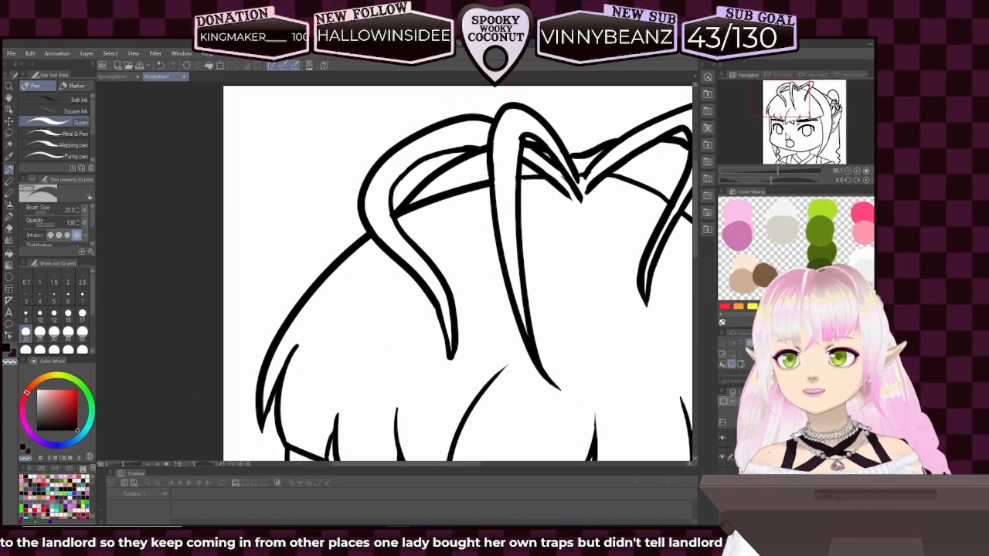
pyautogui.moveTo(778, 171); pyautogui.dragTo(782, 171)
pyautogui.moveTo(781, 102); pyautogui.dragTo(790, 98)
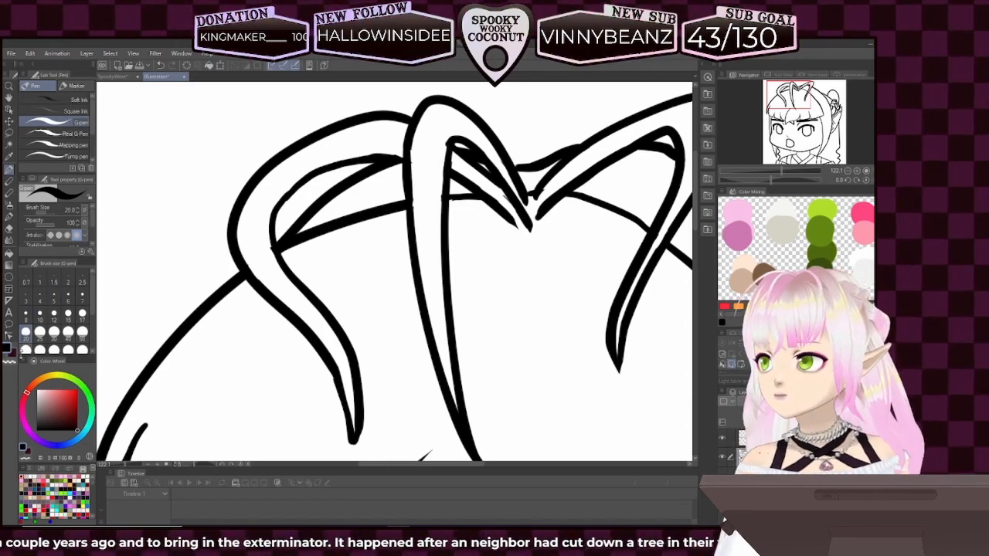
pyautogui.click(52, 349)
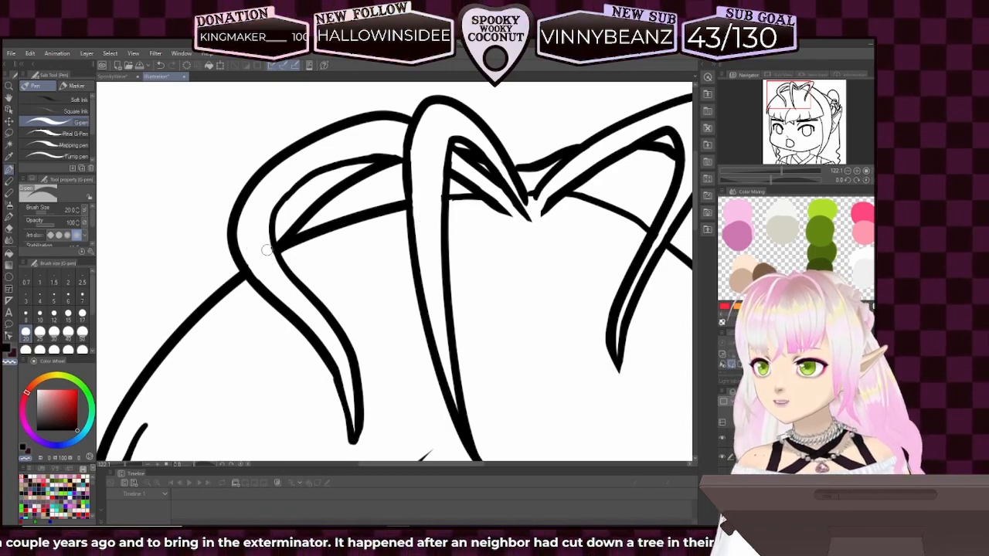
pyautogui.click(39, 332)
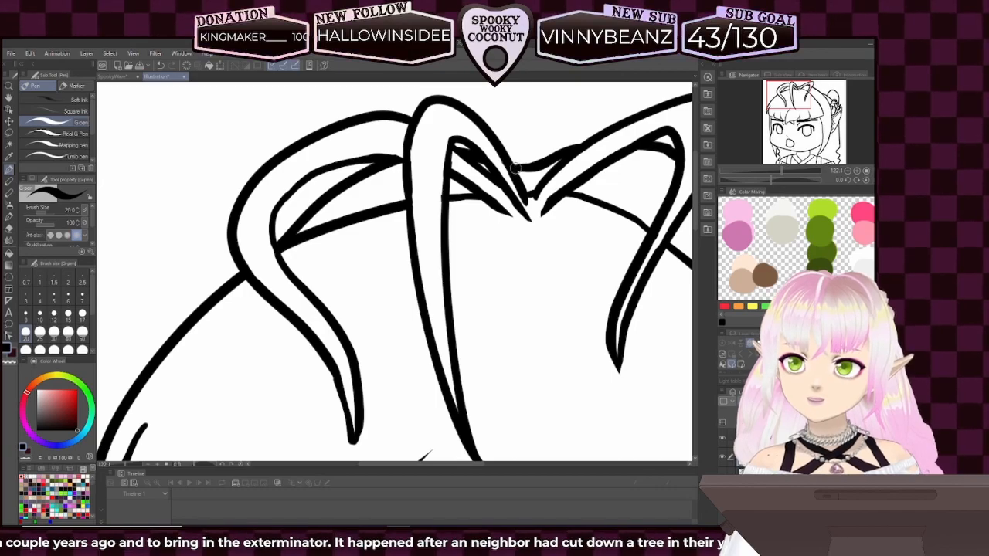
# - Extend the open end of the jawline up to the side hair strand next to the ear
pyautogui.click(8, 363)
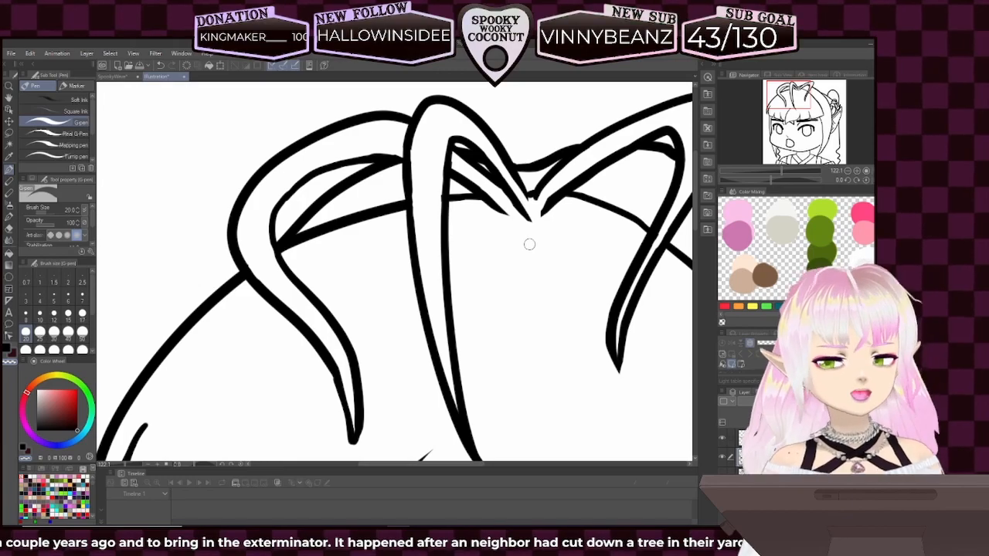
pyautogui.scroll(-6, 530, 244)
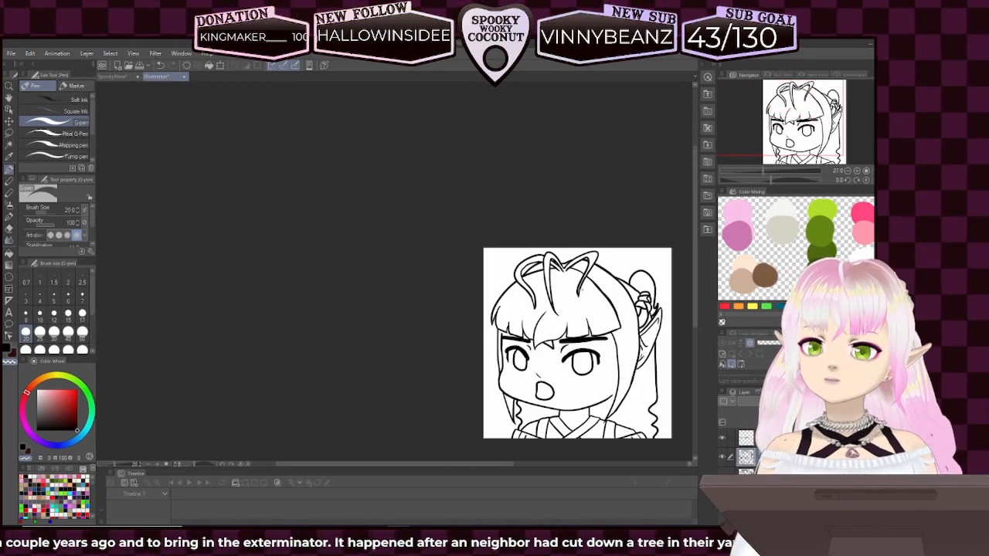
pyautogui.scroll(7, 606, 262)
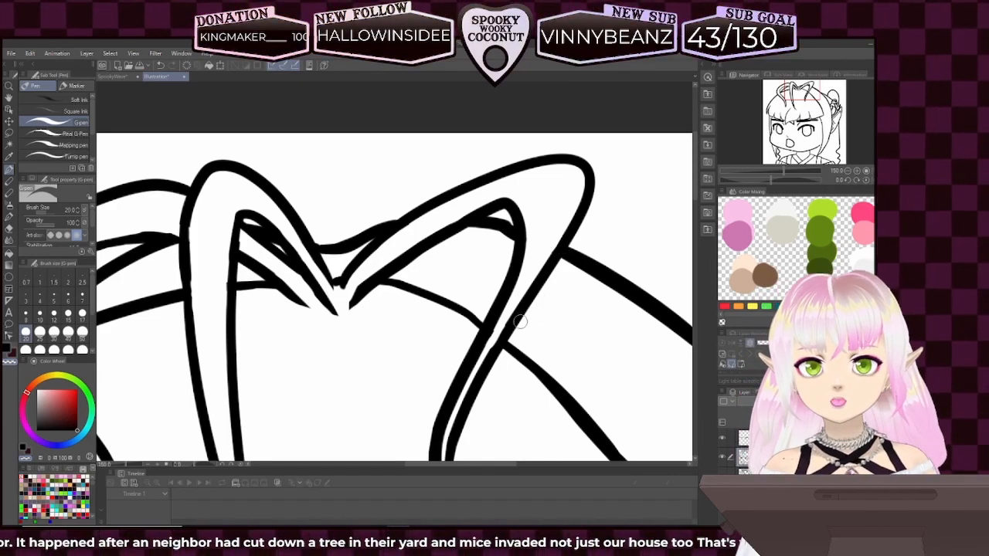
pyautogui.scroll(-10, 520, 322)
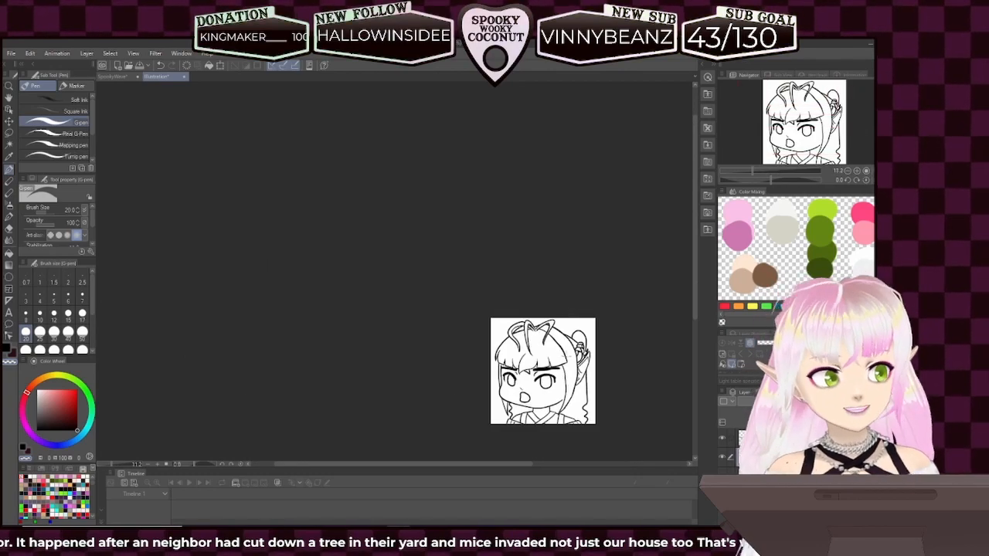
pyautogui.scroll(8, 581, 409)
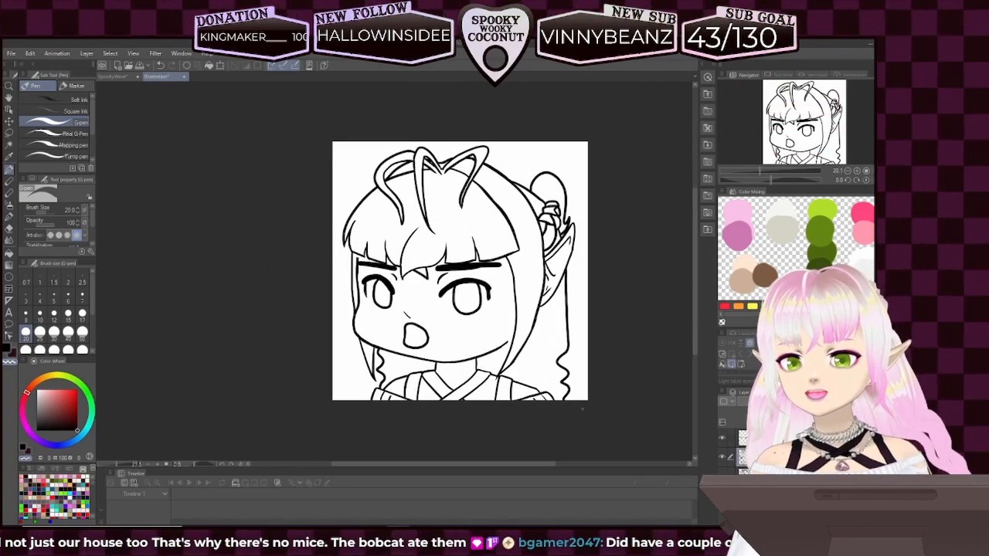
pyautogui.scroll(3, 581, 408)
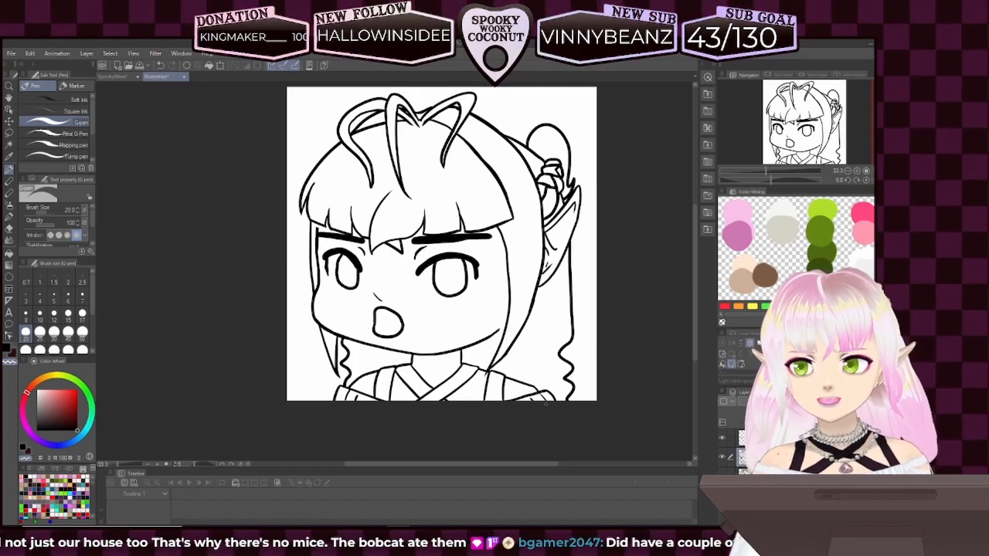
pyautogui.scroll(3, 545, 403)
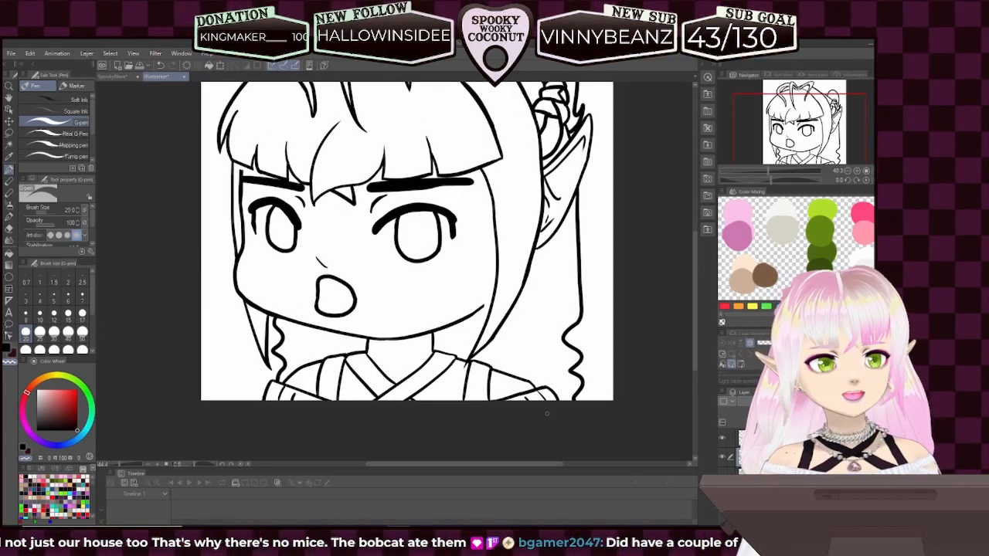
pyautogui.scroll(2, 507, 296)
pyautogui.scroll(3, 481, 283)
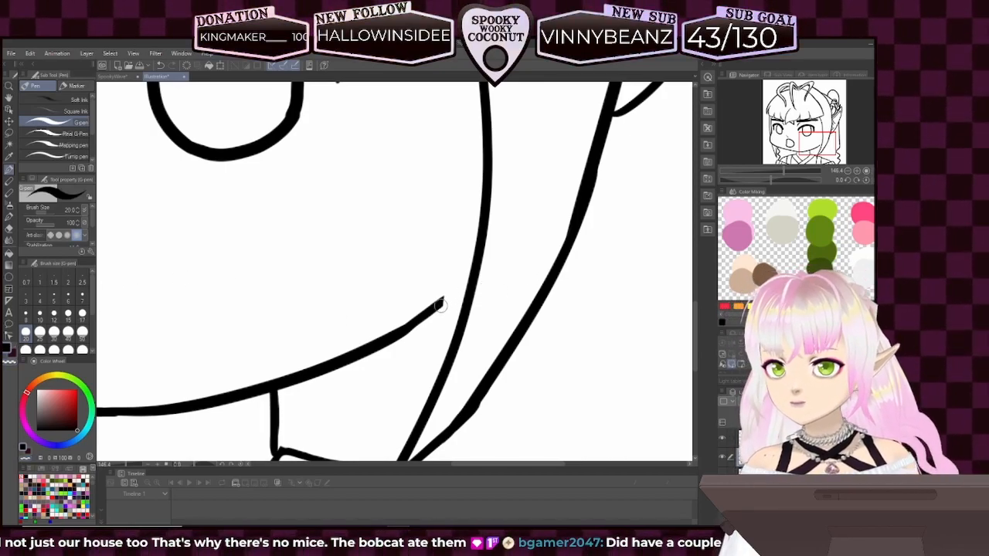
pyautogui.hotkey('ctrl', 'z')
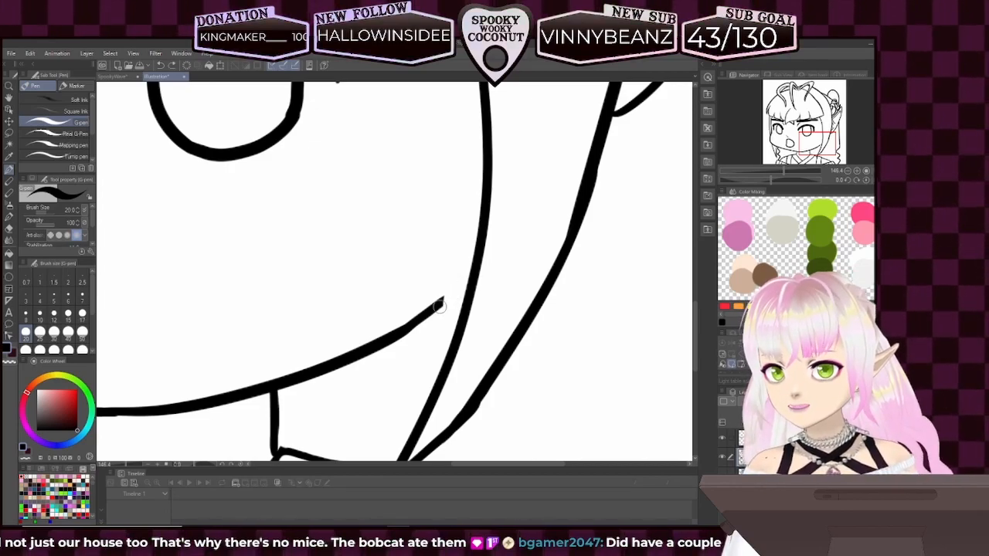
pyautogui.moveTo(473, 273)
pyautogui.mouseDown()
pyautogui.moveTo(452, 302)
pyautogui.moveTo(463, 284)
pyautogui.mouseUp()
pyautogui.hotkey('ctrl', 'z')
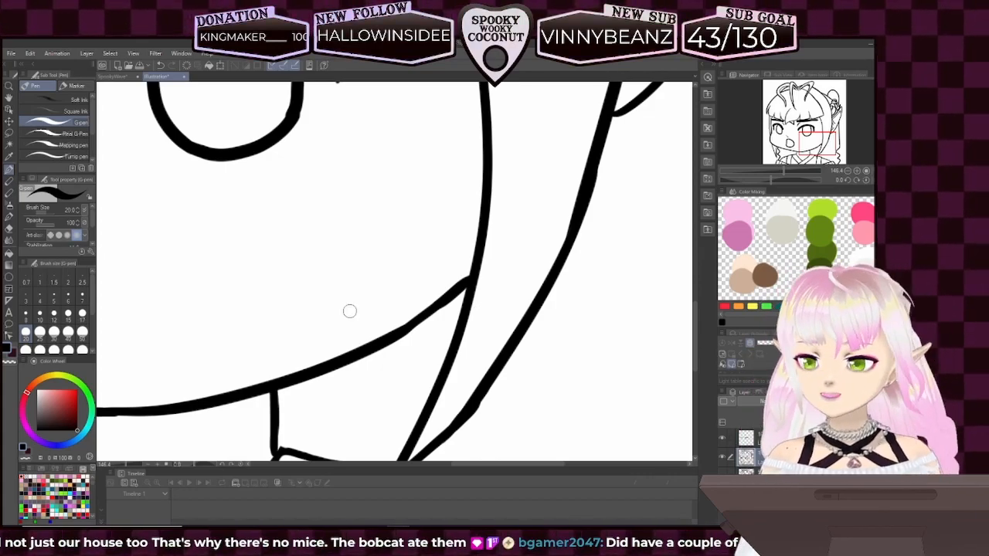
# - Re-ink both neck lines thicker, running from the jaw down to the kimono collar
pyautogui.scroll(-5, 349, 311)
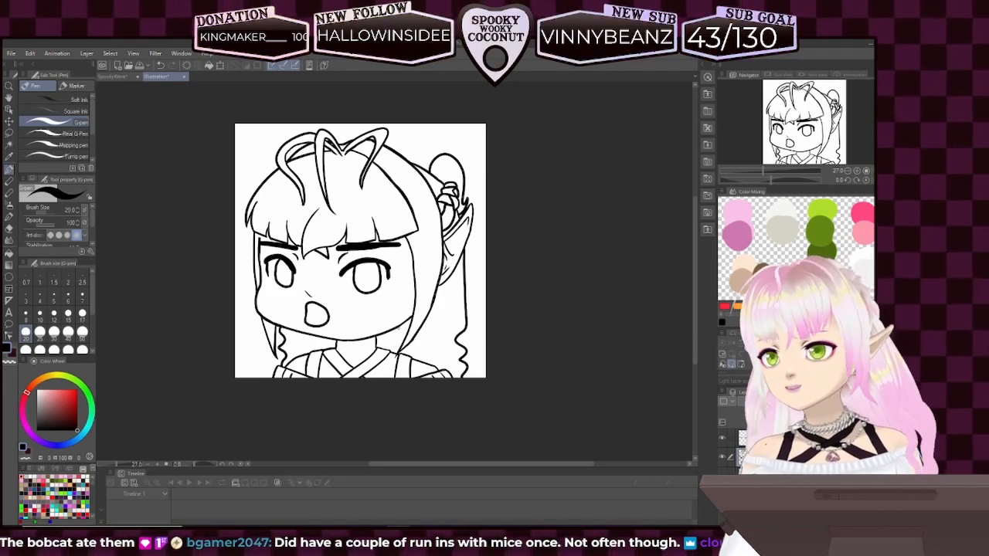
pyautogui.moveTo(817, 134); pyautogui.dragTo(806, 142)
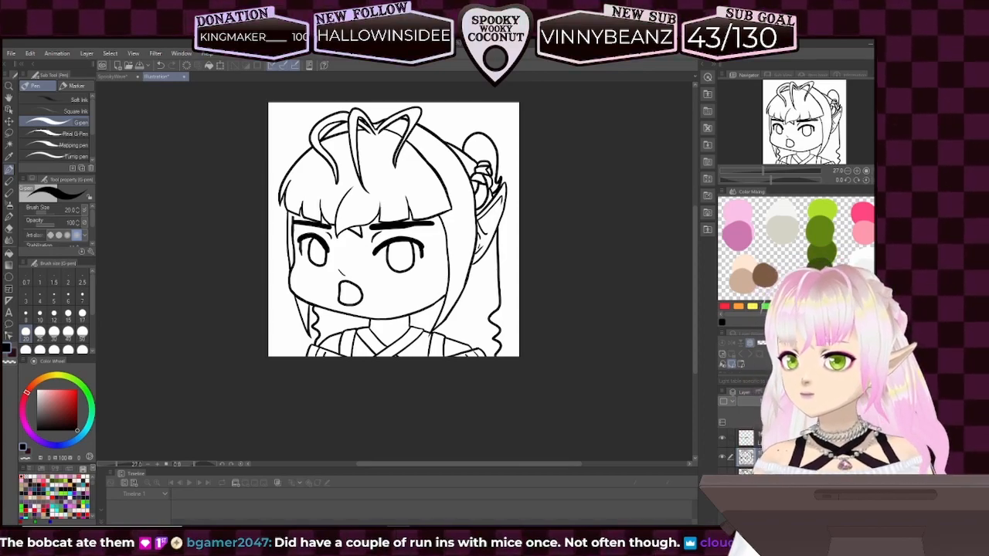
pyautogui.scroll(5, 538, 321)
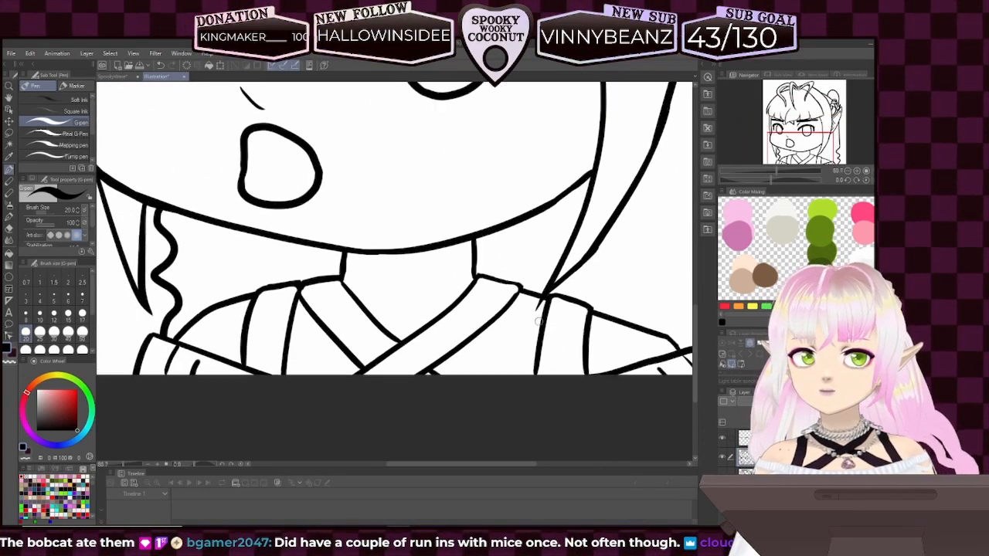
pyautogui.scroll(2, 539, 321)
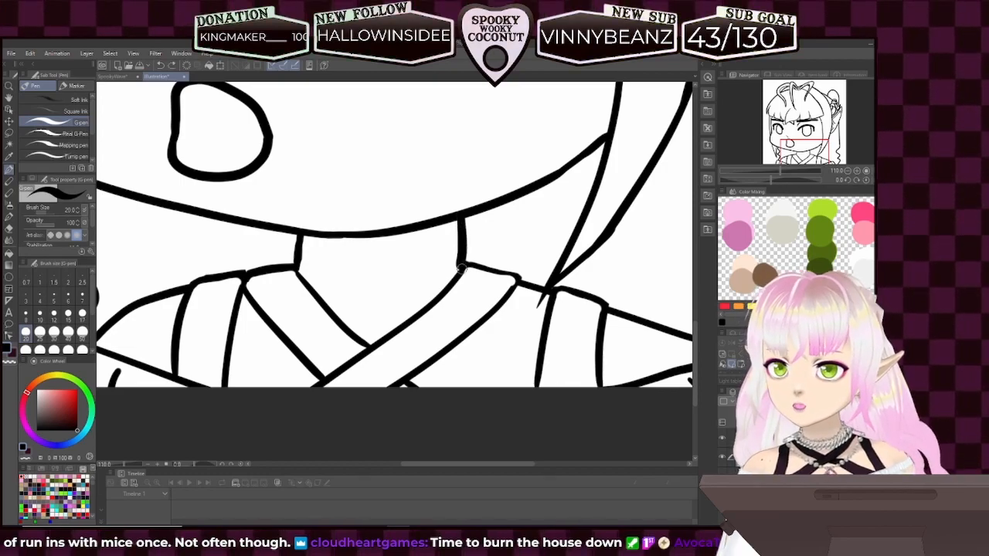
pyautogui.moveTo(458, 221); pyautogui.dragTo(463, 265)
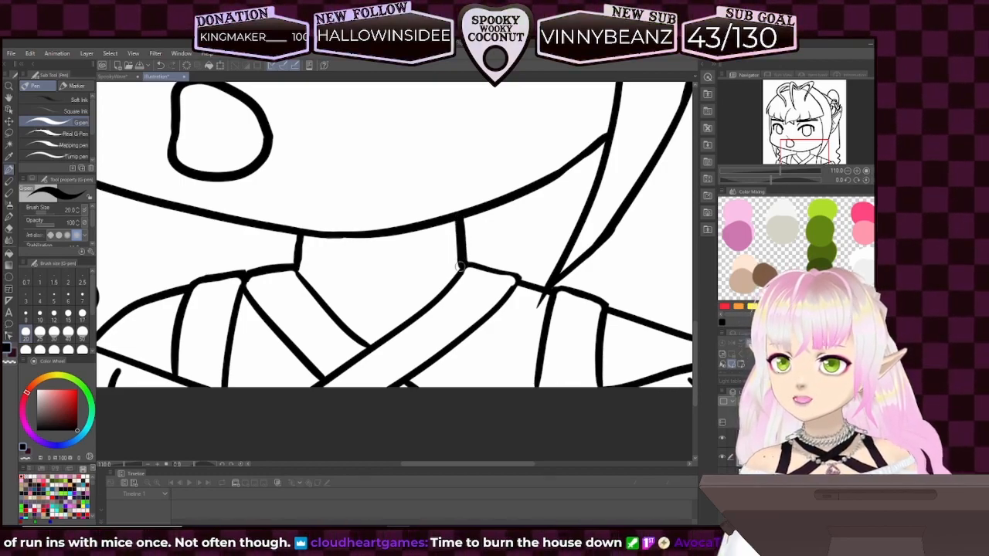
pyautogui.hotkey('ctrl', 'z')
pyautogui.moveTo(459, 220); pyautogui.dragTo(460, 271)
pyautogui.hotkey('ctrl', 'z')
pyautogui.moveTo(298, 233); pyautogui.dragTo(304, 267)
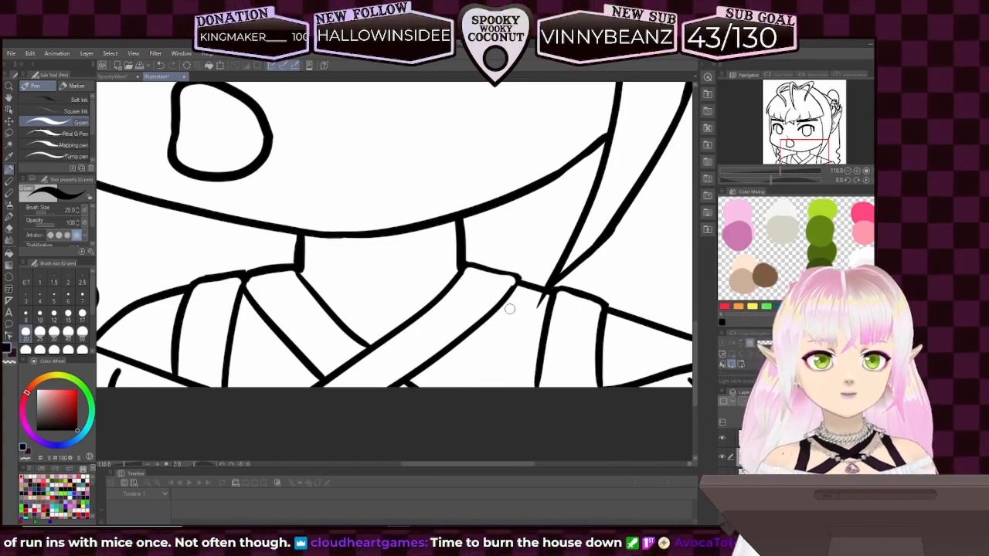
# - Examine the whole line art at several zoom levels for gaps and uneven lines
pyautogui.scroll(-5, 531, 266)
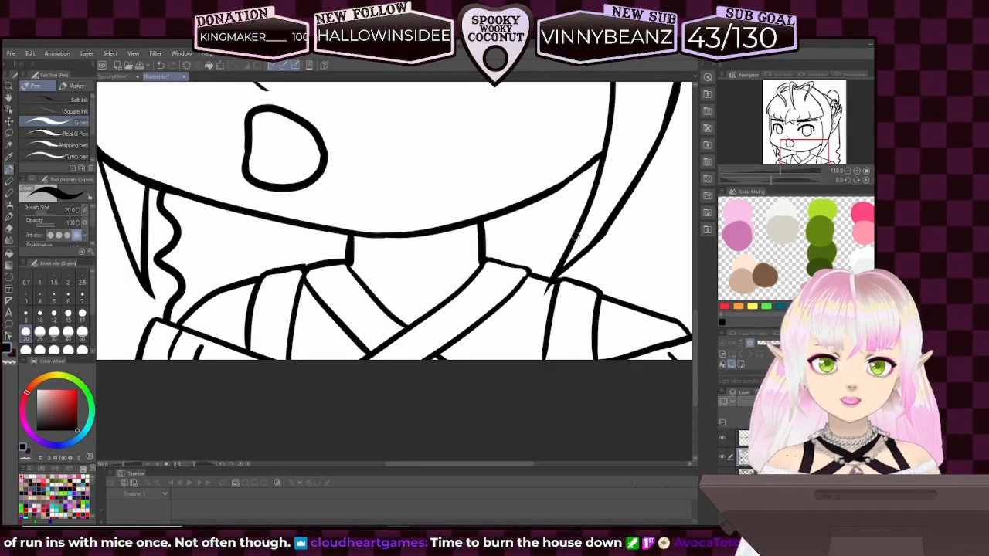
pyautogui.scroll(-2, 641, 232)
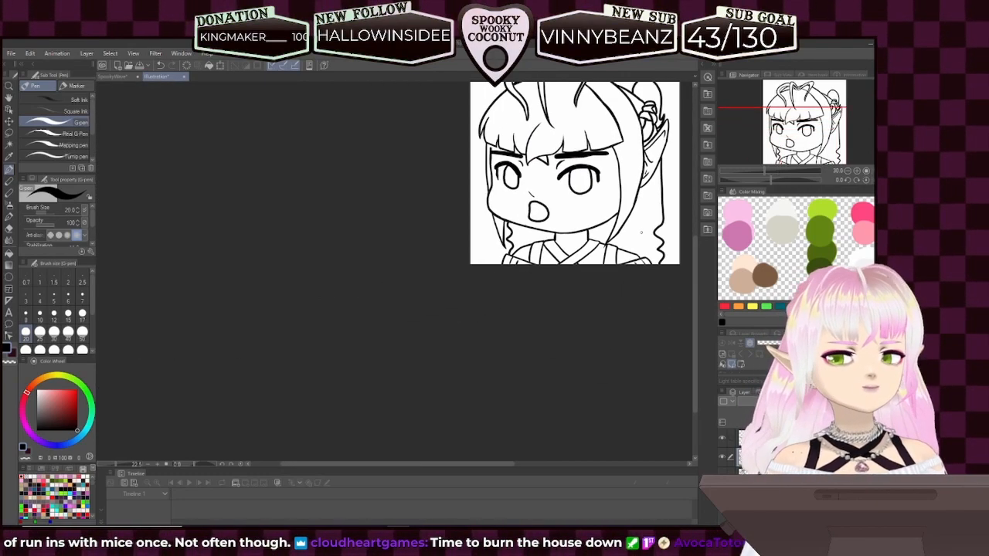
pyautogui.scroll(-2, 664, 193)
pyautogui.scroll(4, 668, 184)
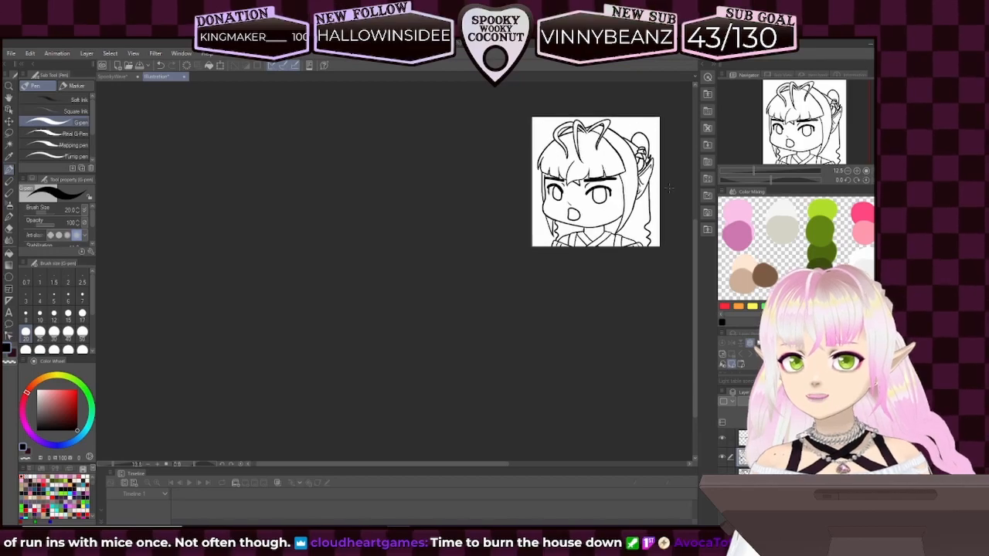
pyautogui.scroll(-2, 669, 188)
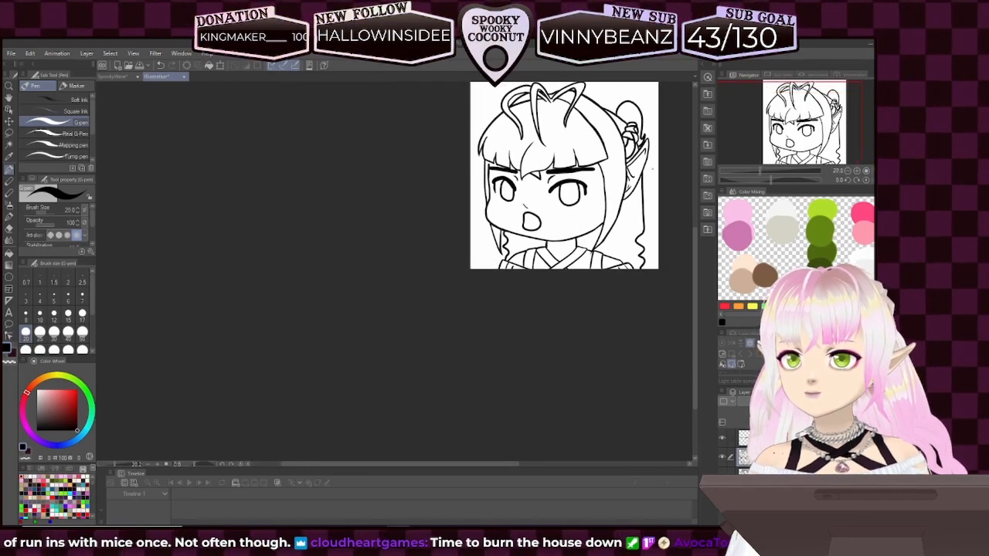
pyautogui.scroll(-1, 651, 172)
pyautogui.scroll(3, 582, 151)
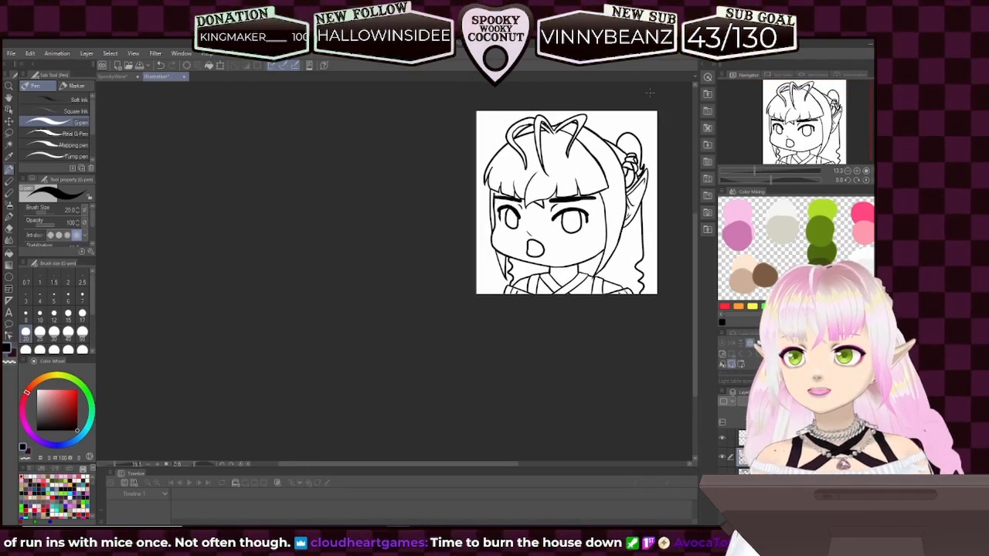
pyautogui.scroll(4, 582, 150)
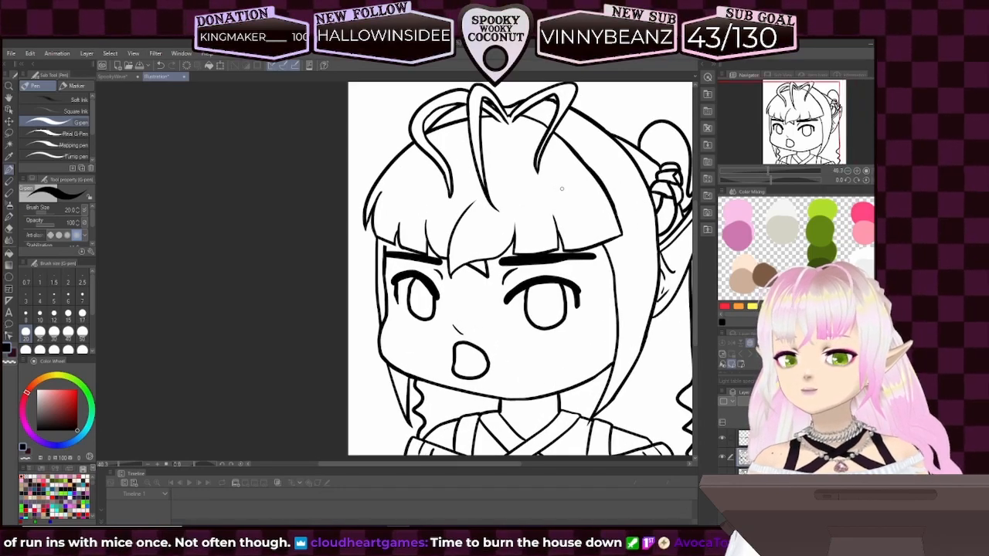
pyautogui.scroll(-4, 641, 283)
pyautogui.scroll(3, 669, 343)
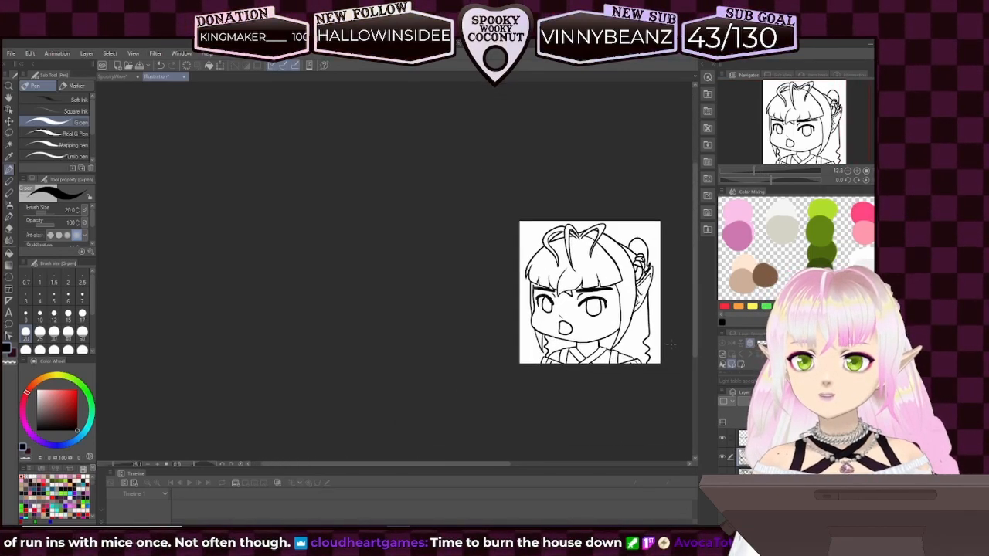
pyautogui.scroll(1, 669, 342)
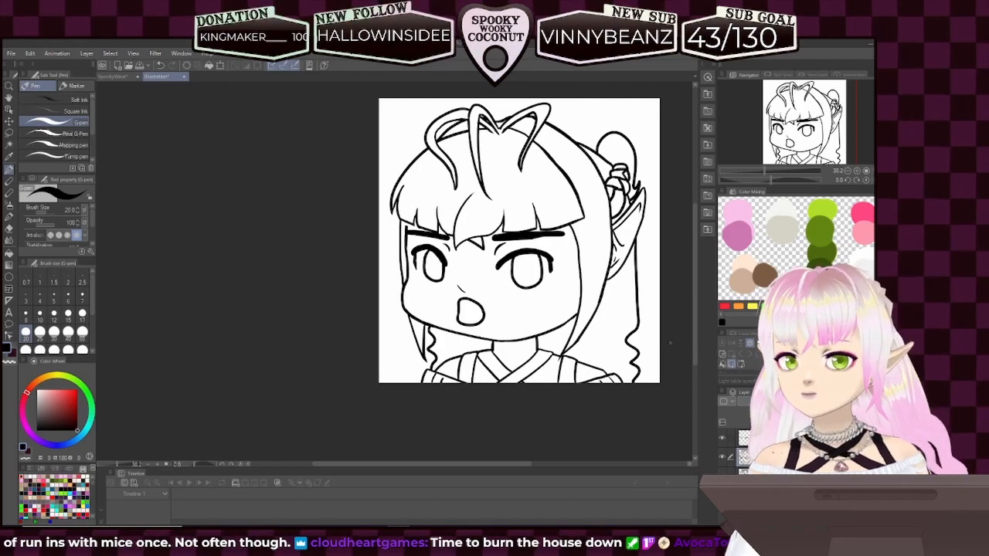
pyautogui.moveTo(513, 467); pyautogui.dragTo(537, 469)
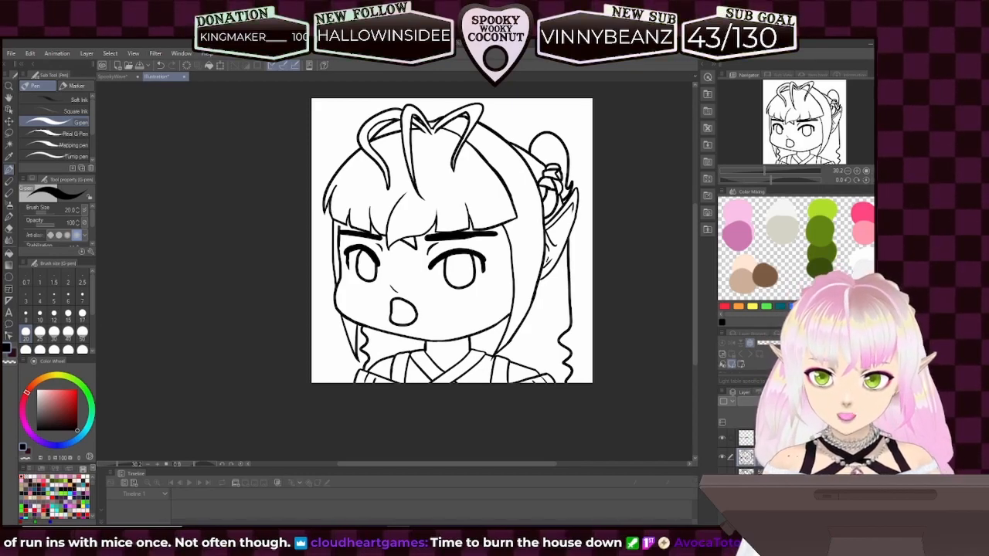
# - Group the line art layers in a layer folder and duplicate that folder
pyautogui.hotkey('ctrl', 'shift', 'n')
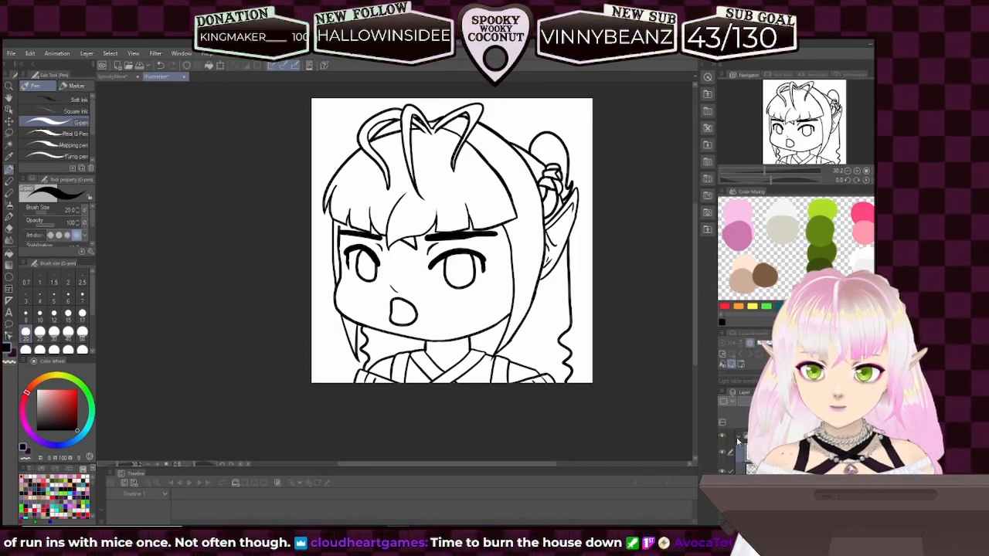
pyautogui.rightClick(782, 456)
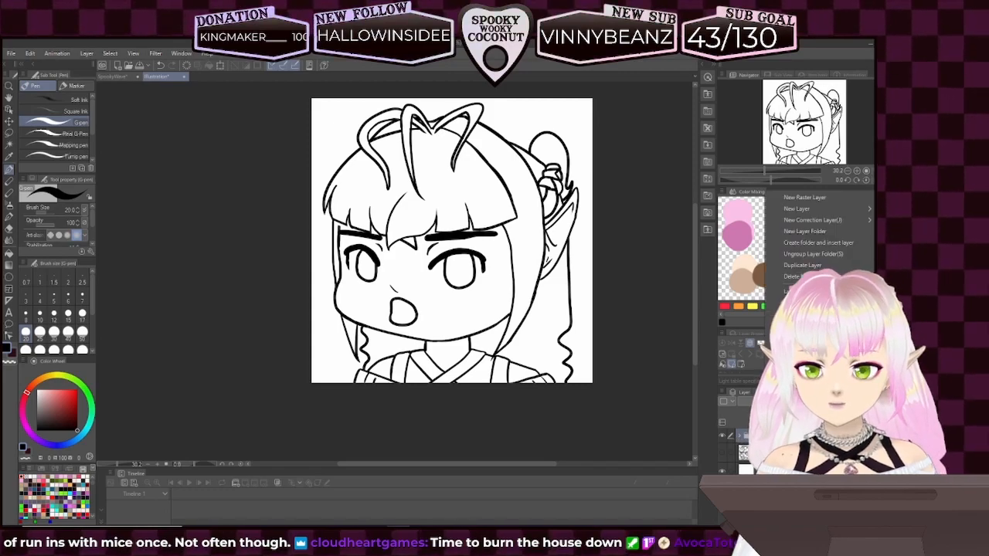
pyautogui.click(799, 266)
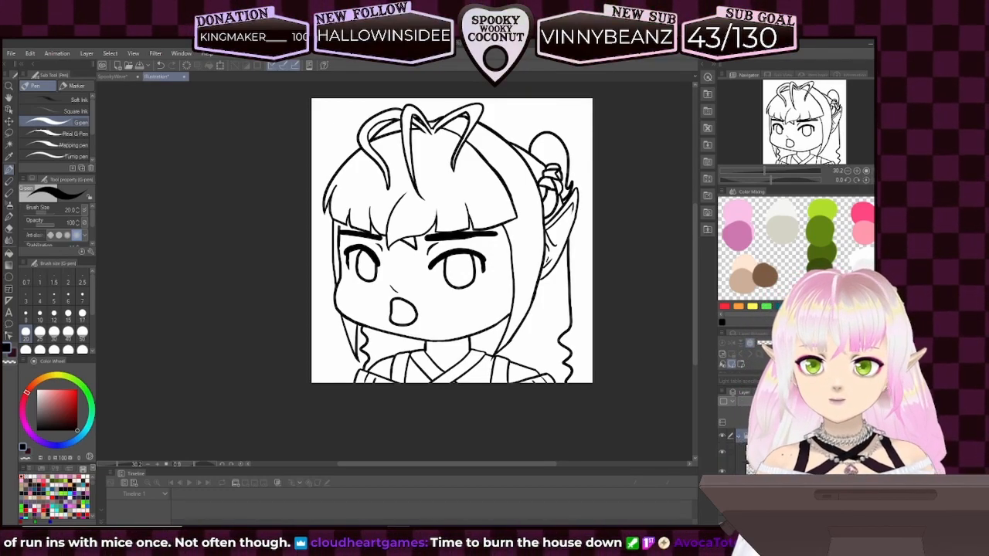
pyautogui.hotkey('ctrl', 'z')
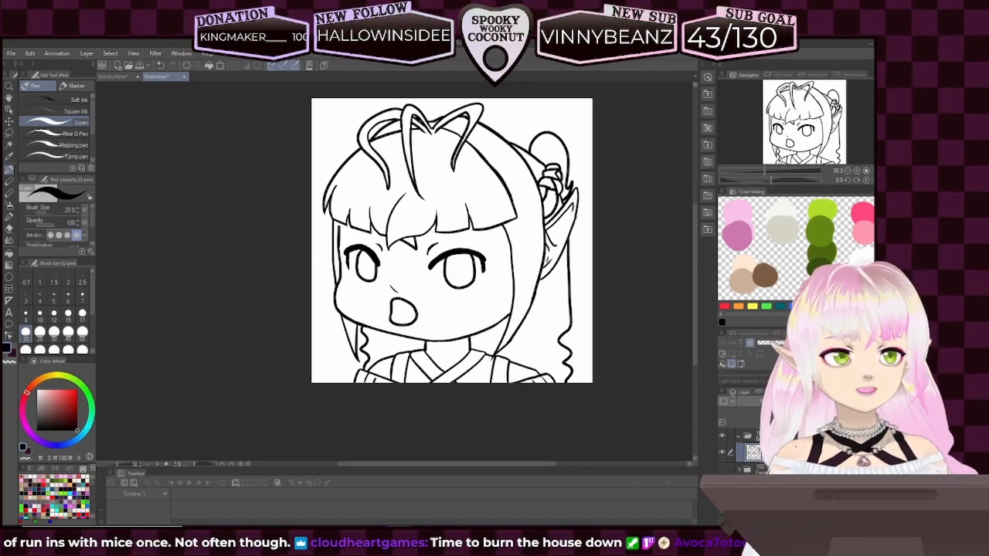
# - Flip the copied main line art layer horizontally and apply the transformation
pyautogui.click(30, 54)
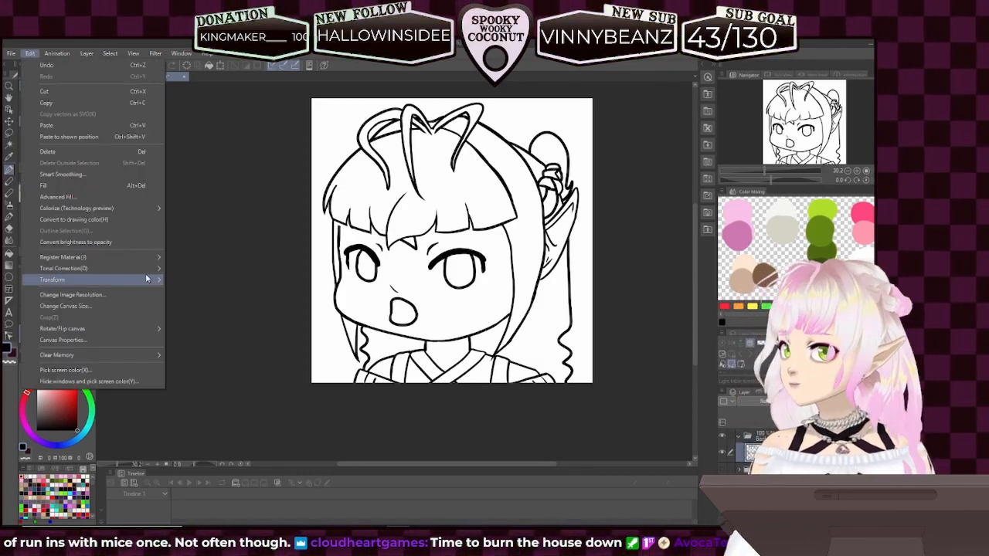
pyautogui.moveTo(135, 282)
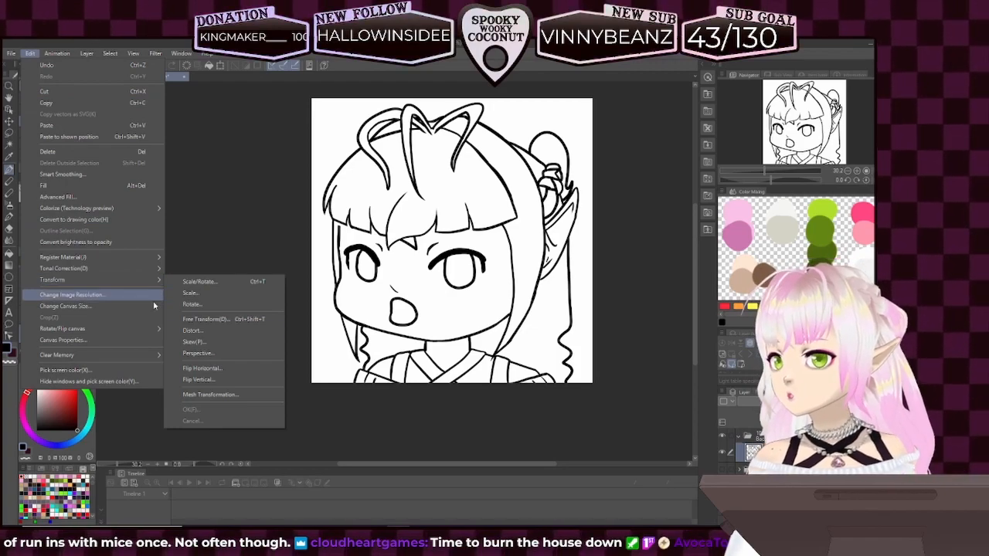
pyautogui.click(202, 368)
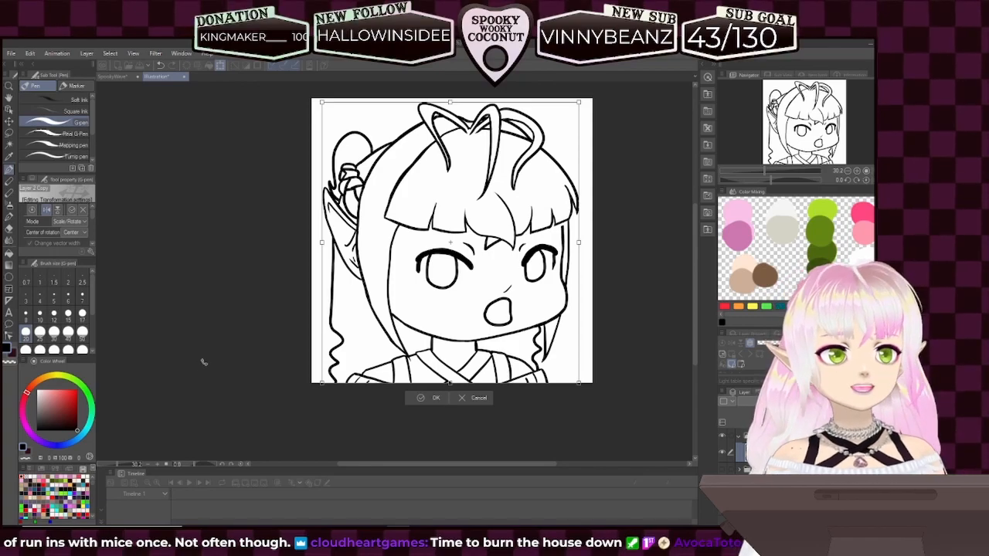
pyautogui.click(435, 399)
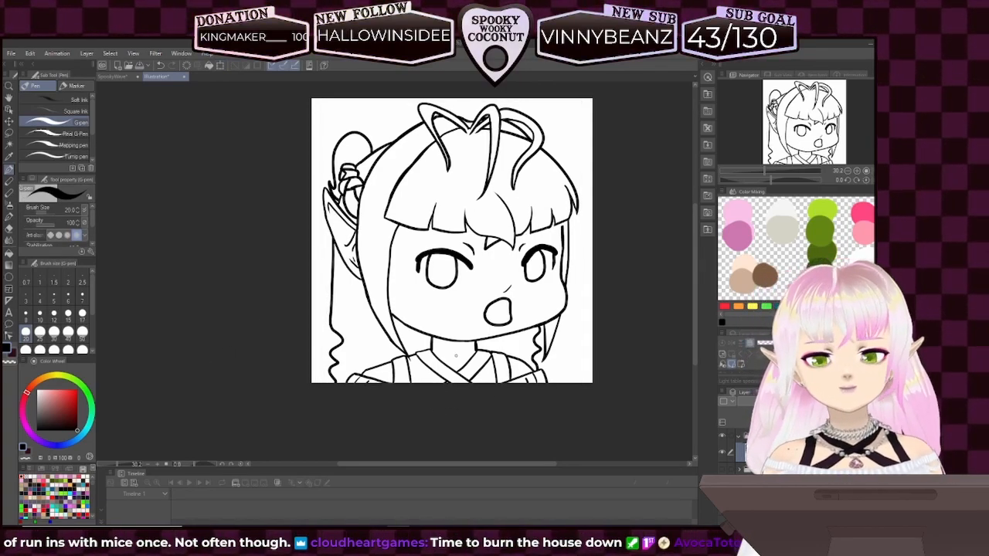
pyautogui.scroll(1, 463, 337)
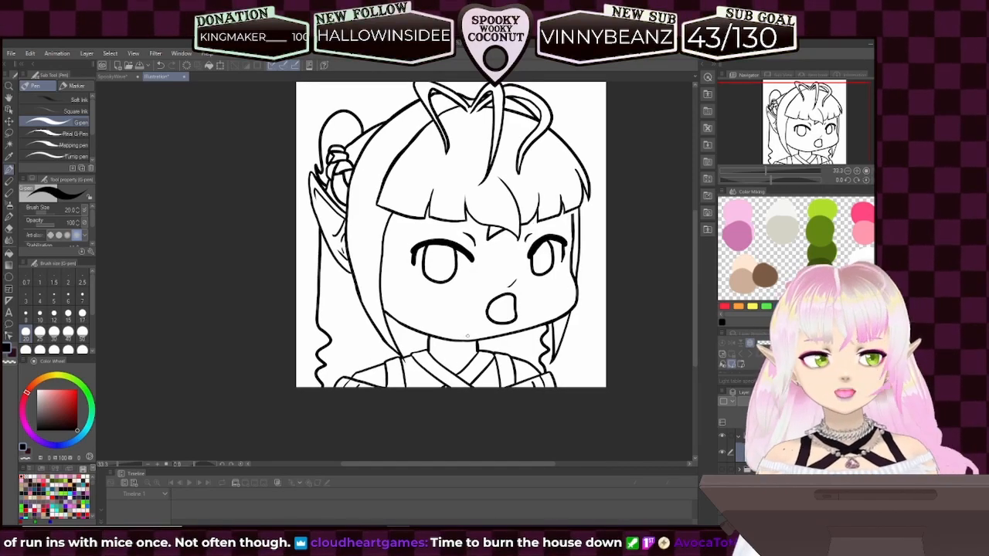
pyautogui.scroll(2, 468, 334)
pyautogui.scroll(-2, 469, 344)
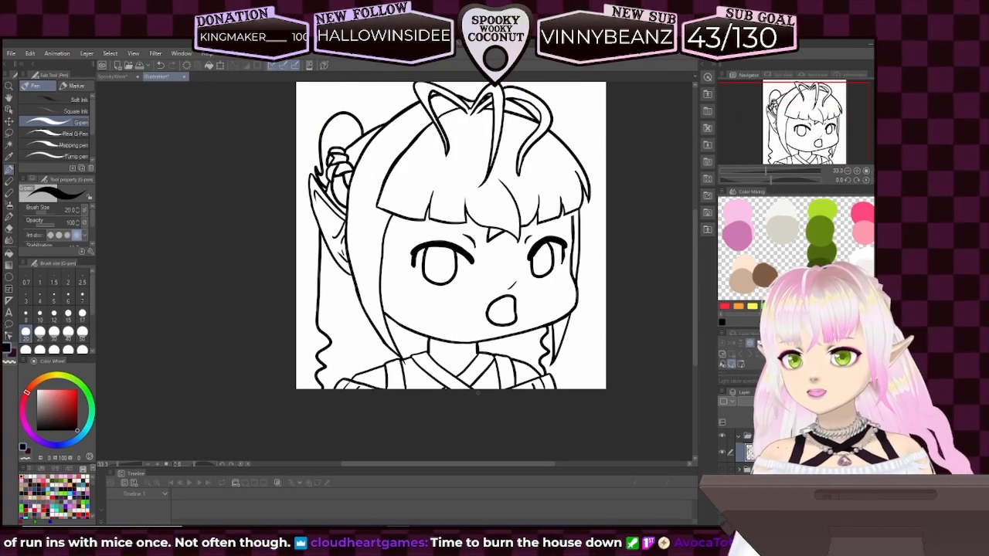
# - Erase the kimono, neck, chin line and facial features from the flipped line art copy using transparent G-pen strokes at brush size 100
pyautogui.scroll(3, 511, 278)
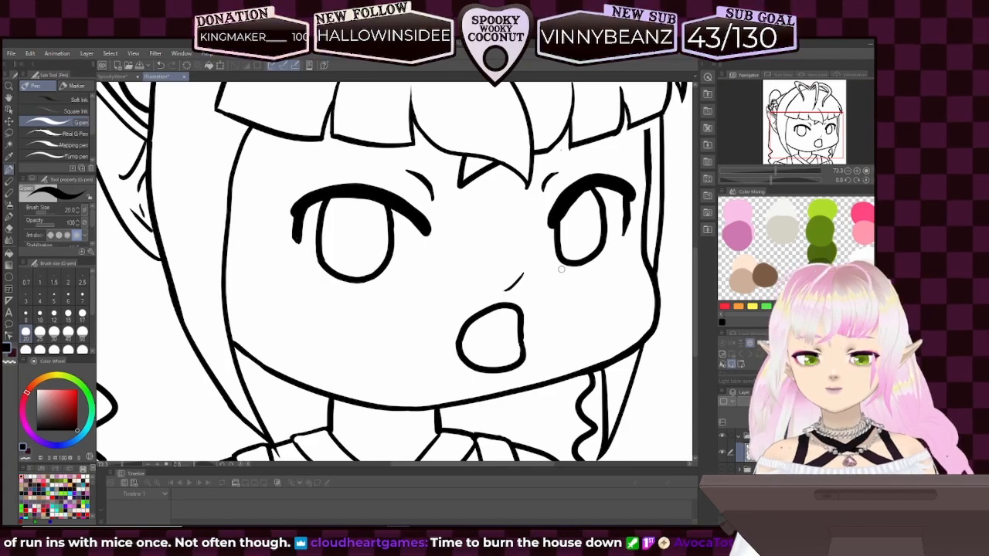
pyautogui.scroll(-5, 561, 270)
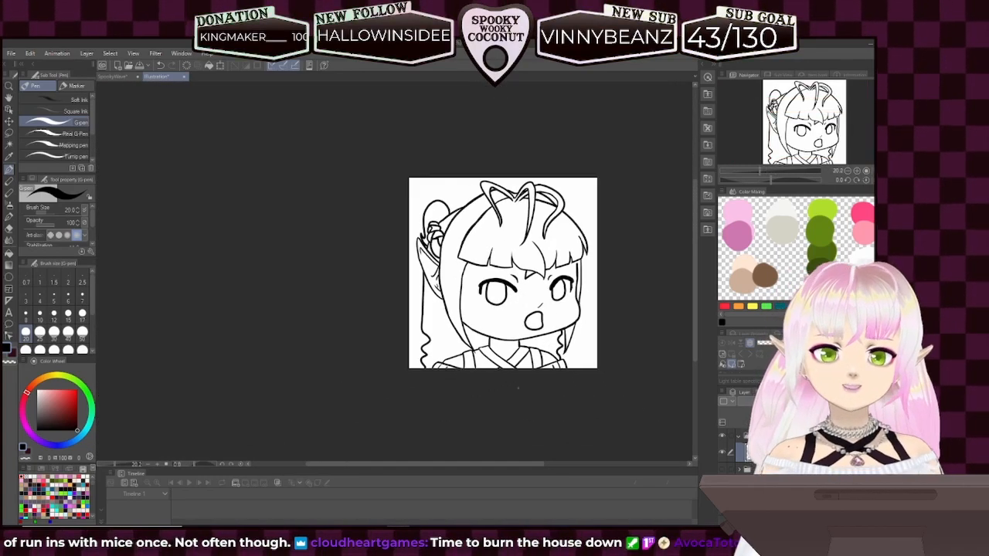
pyautogui.scroll(4, 505, 411)
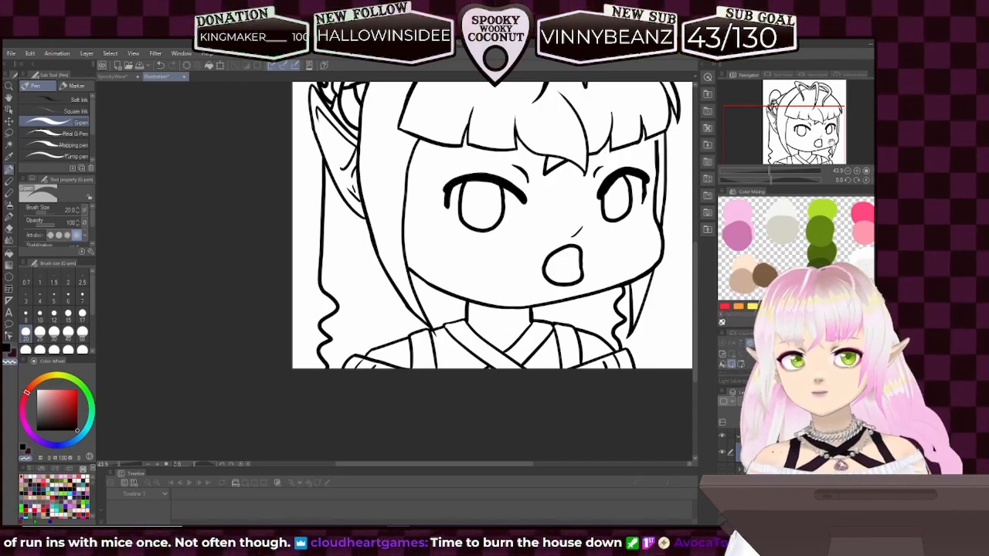
pyautogui.moveTo(479, 309)
pyautogui.mouseDown()
pyautogui.moveTo(458, 382)
pyautogui.moveTo(445, 366)
pyautogui.moveTo(459, 374)
pyautogui.mouseUp()
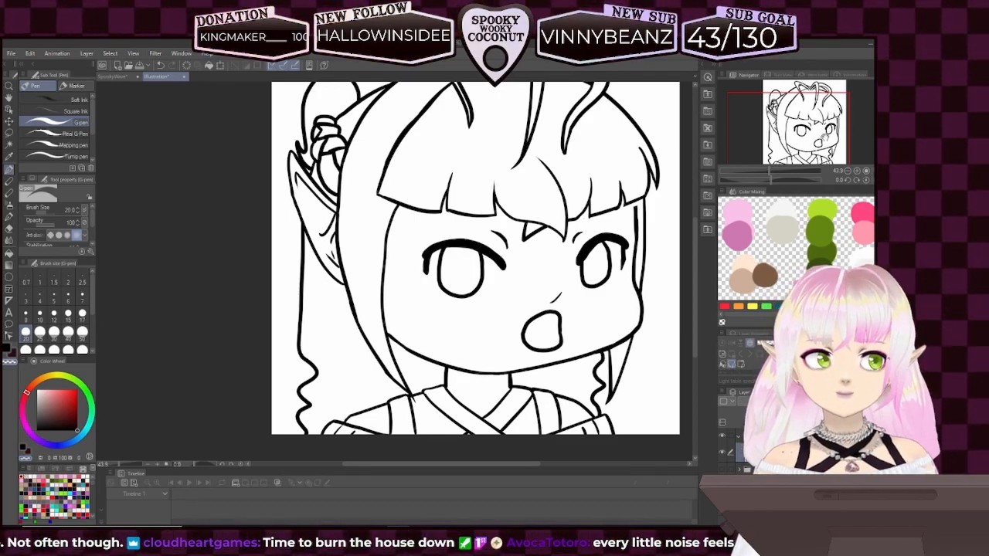
pyautogui.moveTo(475, 259); pyautogui.dragTo(440, 269)
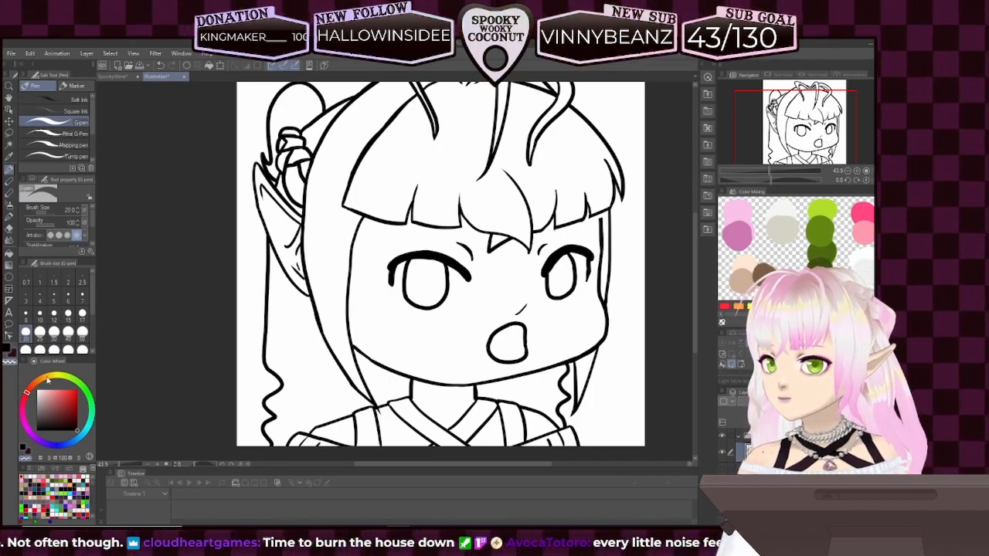
pyautogui.click(68, 332)
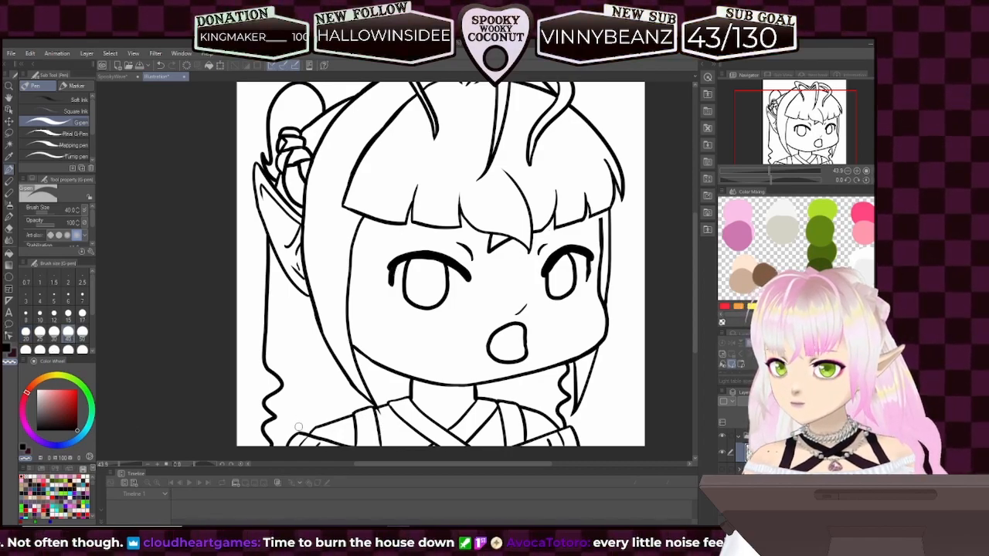
pyautogui.moveTo(93, 309); pyautogui.dragTo(92, 320)
pyautogui.click(70, 331)
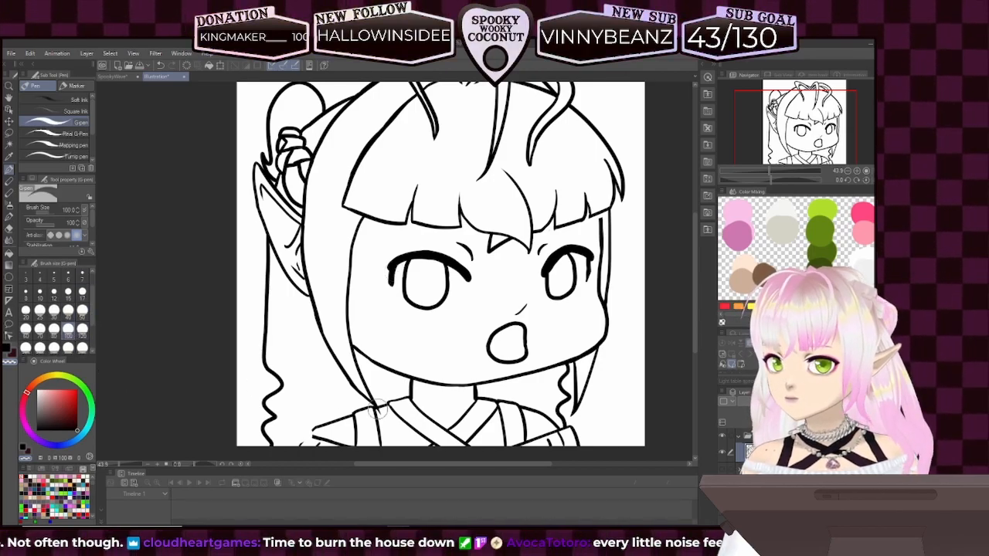
pyautogui.moveTo(309, 428)
pyautogui.mouseDown()
pyautogui.moveTo(339, 420)
pyautogui.moveTo(322, 454)
pyautogui.moveTo(338, 416)
pyautogui.moveTo(344, 452)
pyautogui.moveTo(358, 416)
pyautogui.mouseUp()
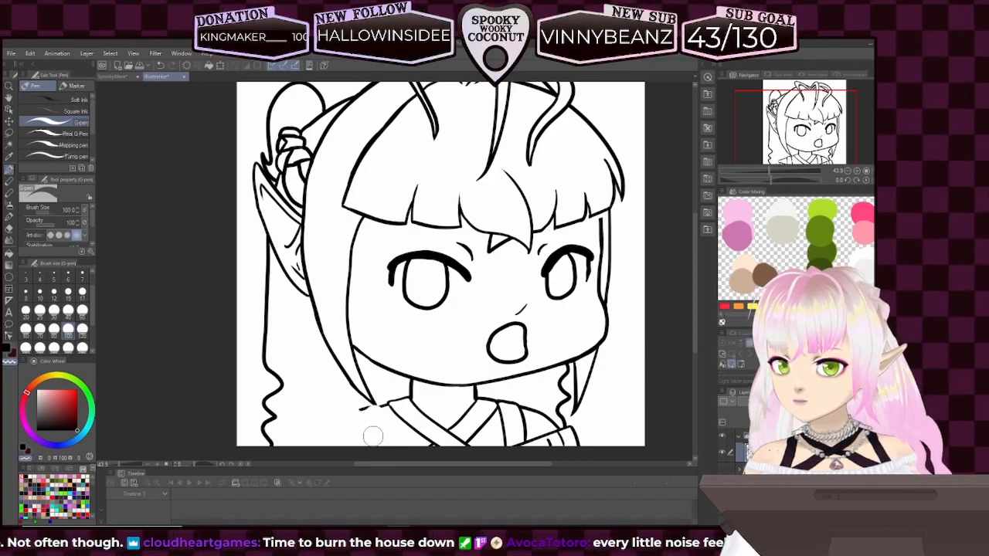
pyautogui.moveTo(462, 443)
pyautogui.mouseDown()
pyautogui.moveTo(563, 446)
pyautogui.moveTo(540, 412)
pyautogui.moveTo(540, 444)
pyautogui.moveTo(531, 408)
pyautogui.moveTo(521, 437)
pyautogui.moveTo(514, 410)
pyautogui.moveTo(477, 443)
pyautogui.moveTo(506, 423)
pyautogui.moveTo(504, 435)
pyautogui.moveTo(497, 404)
pyautogui.moveTo(447, 437)
pyautogui.mouseUp()
pyautogui.moveTo(385, 430)
pyautogui.mouseDown()
pyautogui.moveTo(405, 416)
pyautogui.moveTo(483, 422)
pyautogui.moveTo(510, 401)
pyautogui.moveTo(434, 408)
pyautogui.moveTo(367, 394)
pyautogui.moveTo(493, 393)
pyautogui.moveTo(399, 377)
pyautogui.moveTo(504, 382)
pyautogui.moveTo(490, 380)
pyautogui.moveTo(496, 362)
pyautogui.moveTo(516, 363)
pyautogui.moveTo(533, 325)
pyautogui.moveTo(488, 337)
pyautogui.moveTo(519, 356)
pyautogui.moveTo(526, 323)
pyautogui.moveTo(529, 341)
pyautogui.moveTo(527, 287)
pyautogui.moveTo(548, 284)
pyautogui.moveTo(557, 260)
pyautogui.moveTo(549, 293)
pyautogui.mouseUp()
pyautogui.moveTo(591, 264)
pyautogui.mouseDown()
pyautogui.moveTo(572, 251)
pyautogui.moveTo(576, 271)
pyautogui.moveTo(559, 254)
pyautogui.moveTo(568, 258)
pyautogui.moveTo(536, 267)
pyautogui.moveTo(527, 251)
pyautogui.moveTo(512, 277)
pyautogui.moveTo(406, 261)
pyautogui.moveTo(380, 279)
pyautogui.moveTo(425, 297)
pyautogui.moveTo(444, 268)
pyautogui.moveTo(404, 270)
pyautogui.moveTo(416, 296)
pyautogui.moveTo(450, 289)
pyautogui.moveTo(411, 301)
pyautogui.mouseUp()
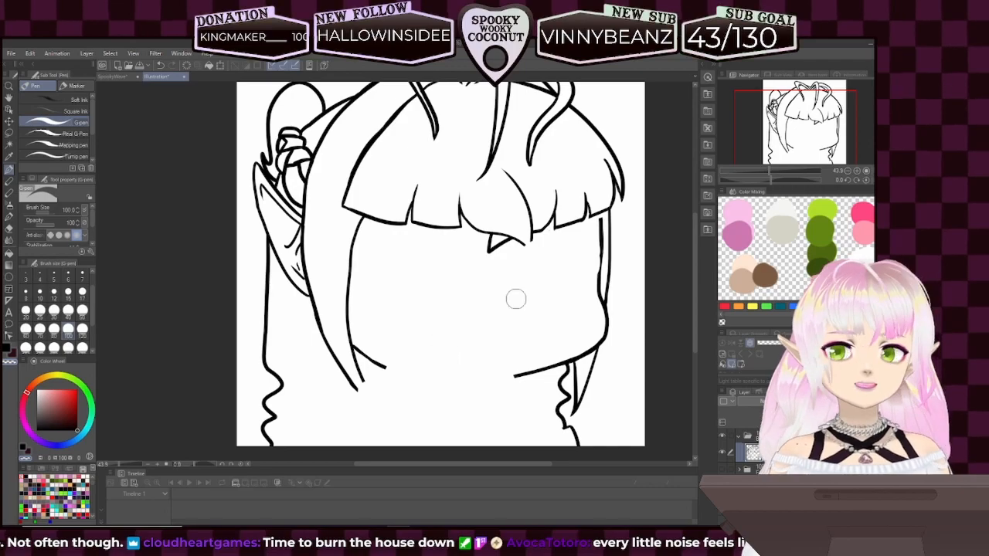
# - Erase the bangs, the inner side-lock line, the nearby jaw line and the inner hair line beside the bun
pyautogui.moveTo(497, 309); pyautogui.dragTo(554, 325)
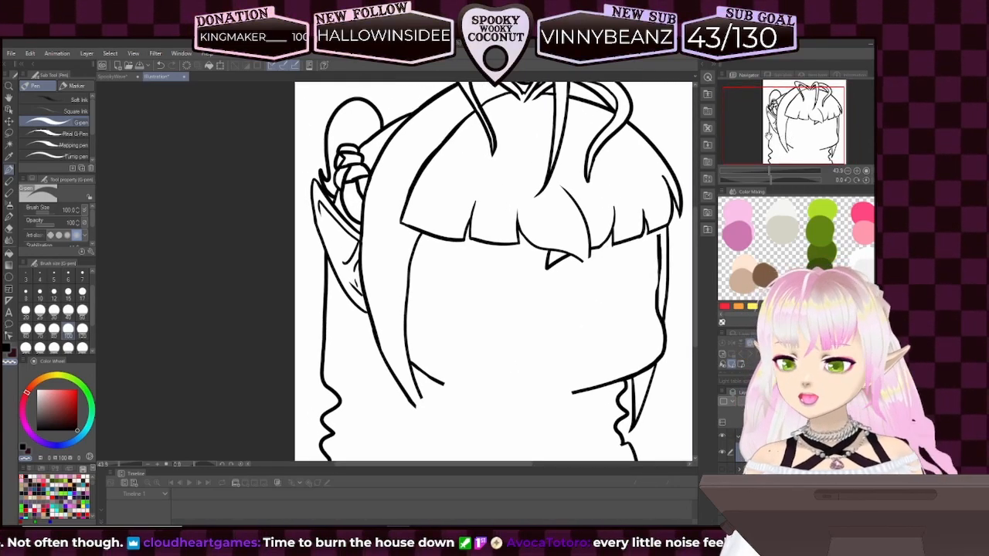
pyautogui.moveTo(806, 131); pyautogui.dragTo(813, 124)
pyautogui.moveTo(386, 226); pyautogui.dragTo(386, 240)
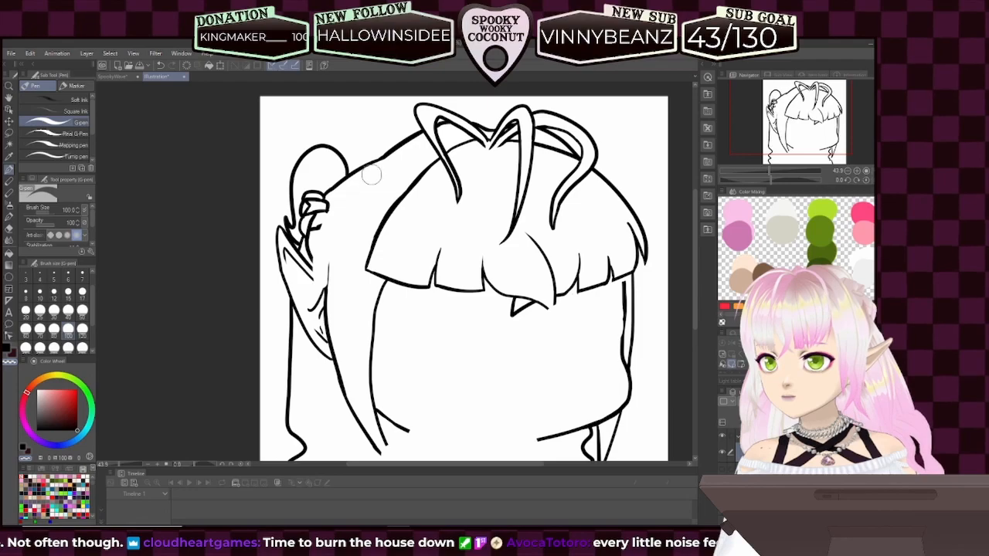
pyautogui.moveTo(366, 294)
pyautogui.mouseDown()
pyautogui.moveTo(385, 268)
pyautogui.moveTo(400, 297)
pyautogui.moveTo(448, 248)
pyautogui.moveTo(443, 293)
pyautogui.moveTo(436, 247)
pyautogui.moveTo(441, 308)
pyautogui.moveTo(432, 283)
pyautogui.moveTo(482, 281)
pyautogui.moveTo(460, 293)
pyautogui.moveTo(487, 258)
pyautogui.moveTo(486, 284)
pyautogui.moveTo(517, 299)
pyautogui.moveTo(523, 320)
pyautogui.moveTo(510, 306)
pyautogui.moveTo(520, 296)
pyautogui.moveTo(561, 312)
pyautogui.moveTo(528, 232)
pyautogui.moveTo(559, 302)
pyautogui.moveTo(574, 249)
pyautogui.moveTo(577, 307)
pyautogui.moveTo(595, 257)
pyautogui.moveTo(594, 280)
pyautogui.moveTo(607, 262)
pyautogui.moveTo(615, 272)
pyautogui.moveTo(601, 293)
pyautogui.moveTo(619, 269)
pyautogui.moveTo(605, 327)
pyautogui.moveTo(624, 331)
pyautogui.moveTo(614, 371)
pyautogui.mouseUp()
pyautogui.moveTo(823, 132); pyautogui.dragTo(813, 150)
pyautogui.moveTo(442, 198)
pyautogui.mouseDown()
pyautogui.moveTo(425, 237)
pyautogui.moveTo(430, 291)
pyautogui.moveTo(437, 326)
pyautogui.moveTo(464, 348)
pyautogui.mouseUp()
pyautogui.click(435, 332)
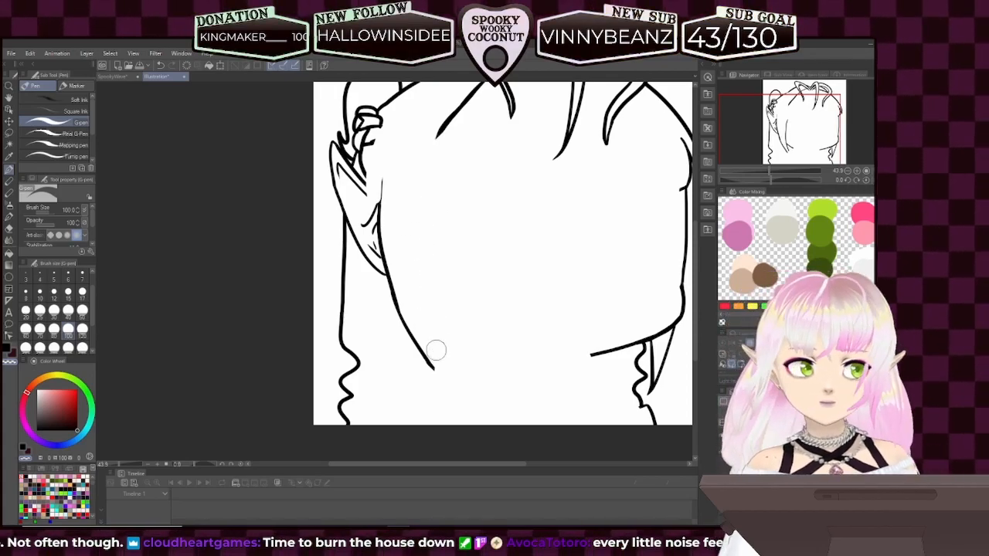
# - Erase the outer side-lock line, the lower inner ear lines and the forelock ends hanging inside the head
pyautogui.moveTo(777, 134); pyautogui.dragTo(761, 132)
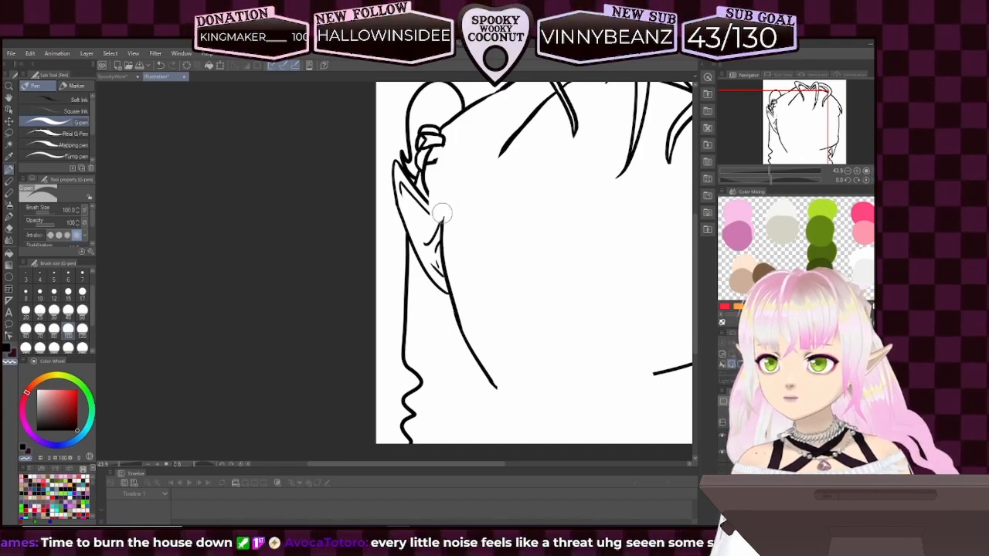
pyautogui.moveTo(441, 214)
pyautogui.mouseDown()
pyautogui.moveTo(449, 298)
pyautogui.moveTo(491, 377)
pyautogui.mouseUp()
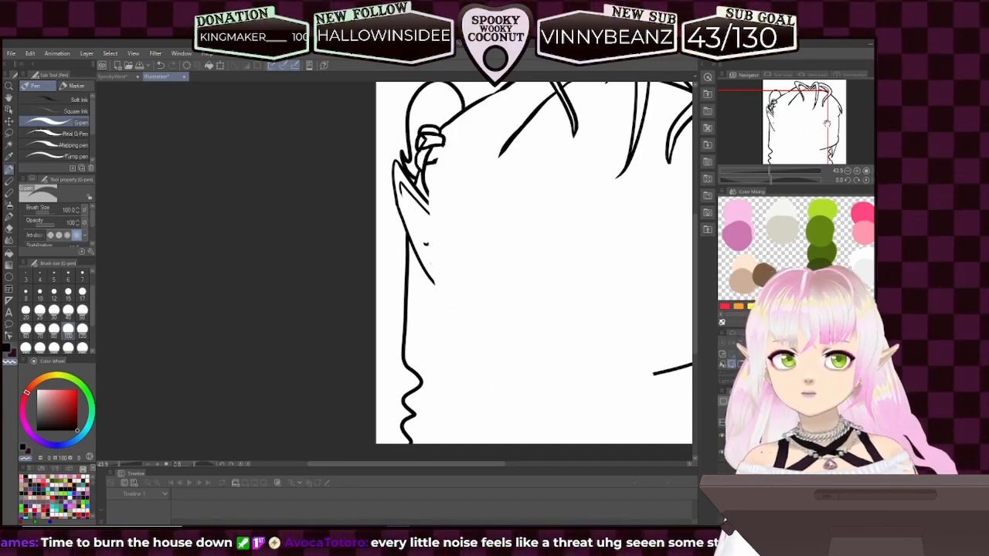
pyautogui.scroll(-4, 358, 270)
pyautogui.moveTo(358, 270)
pyautogui.mouseDown()
pyautogui.moveTo(416, 210)
pyautogui.moveTo(466, 195)
pyautogui.moveTo(544, 211)
pyautogui.moveTo(540, 226)
pyautogui.moveTo(561, 229)
pyautogui.moveTo(530, 278)
pyautogui.mouseUp()
pyautogui.moveTo(498, 211)
pyautogui.mouseDown()
pyautogui.moveTo(506, 241)
pyautogui.moveTo(486, 283)
pyautogui.mouseUp()
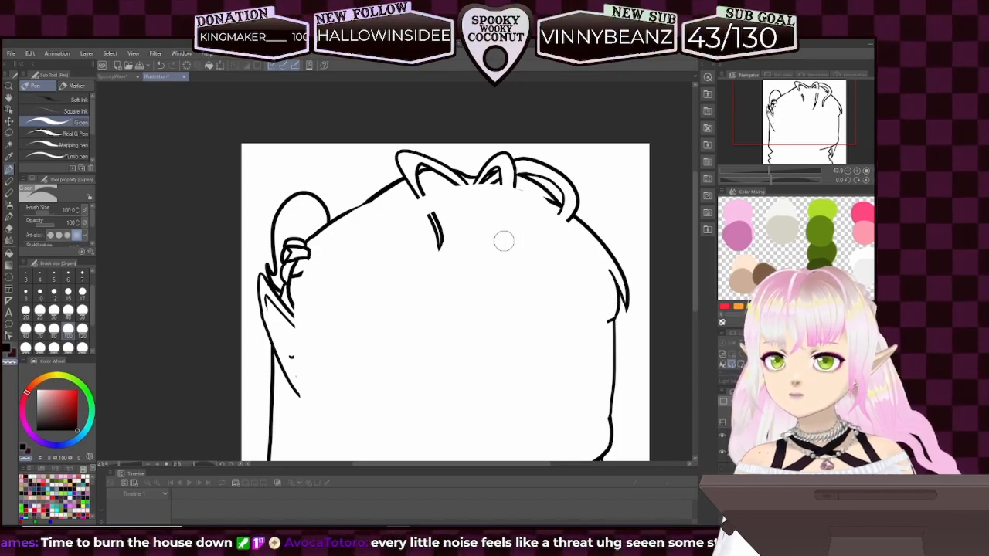
pyautogui.moveTo(440, 242); pyautogui.dragTo(438, 254)
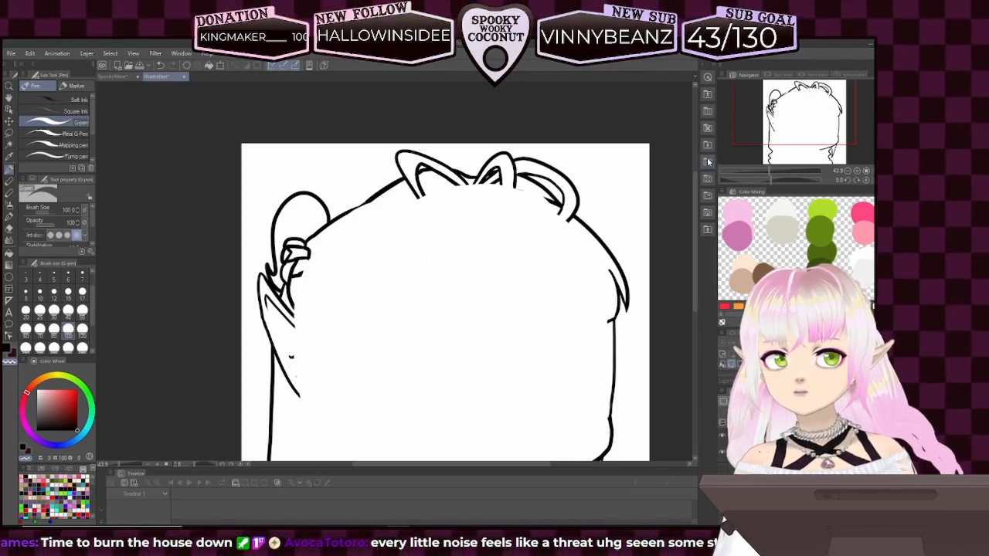
# - Erase the remaining jaw line, hair ornament, inner ear details and forelock lines inside the silhouette at brush size 80
pyautogui.moveTo(808, 122)
pyautogui.mouseDown()
pyautogui.moveTo(811, 150)
pyautogui.moveTo(802, 131)
pyautogui.mouseUp()
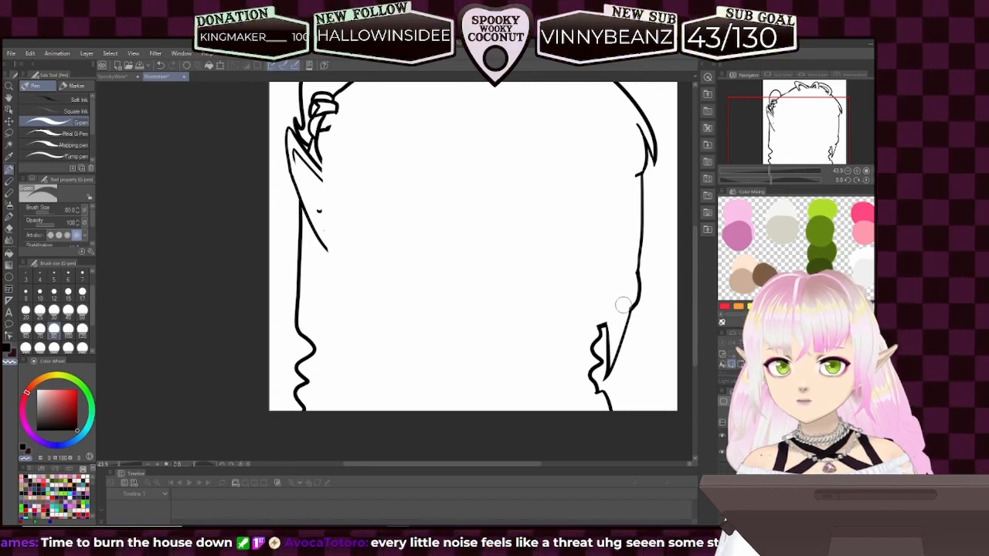
pyautogui.moveTo(323, 162); pyautogui.dragTo(396, 232)
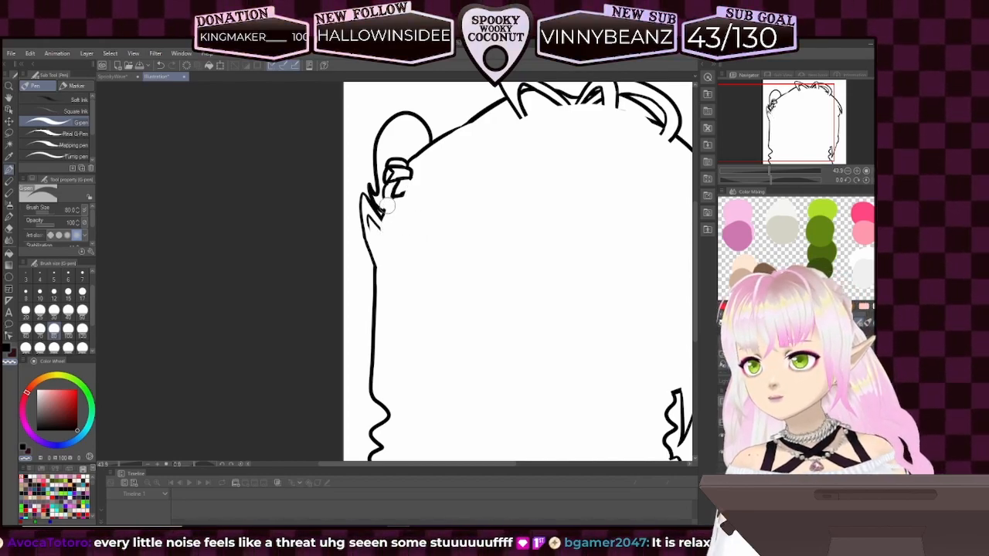
pyautogui.moveTo(390, 200)
pyautogui.mouseDown()
pyautogui.moveTo(397, 158)
pyautogui.moveTo(389, 161)
pyautogui.moveTo(405, 201)
pyautogui.moveTo(401, 163)
pyautogui.moveTo(419, 140)
pyautogui.mouseUp()
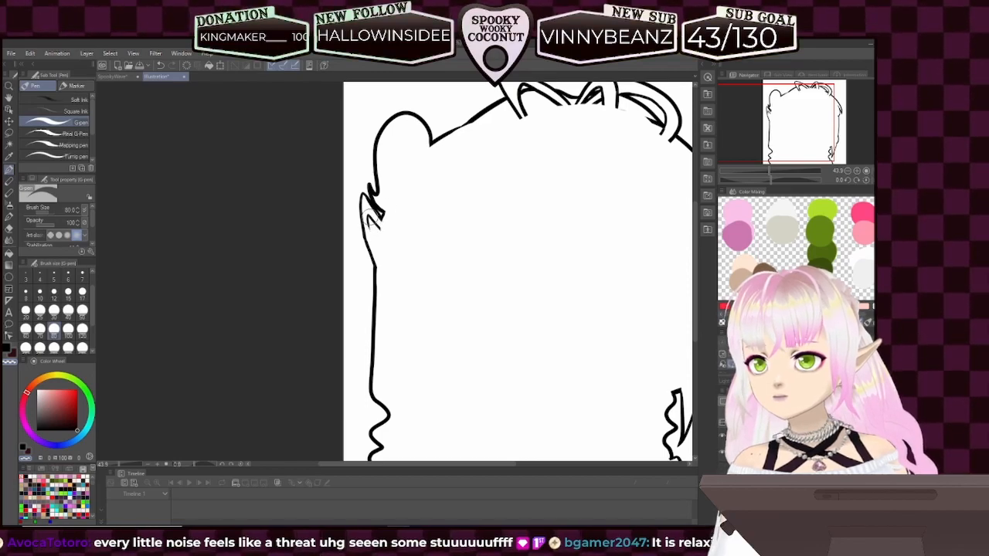
pyautogui.moveTo(369, 216); pyautogui.dragTo(380, 238)
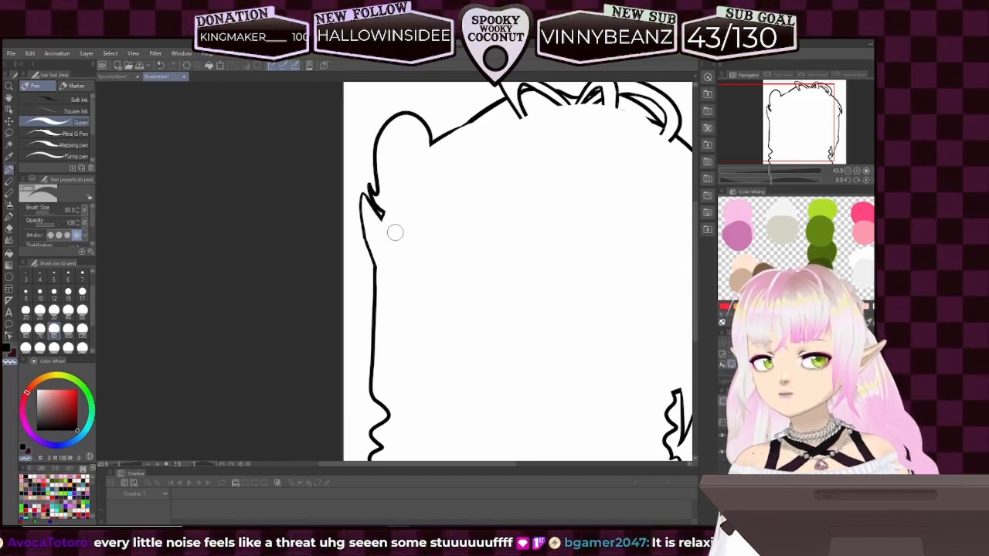
pyautogui.scroll(-3, 785, 124)
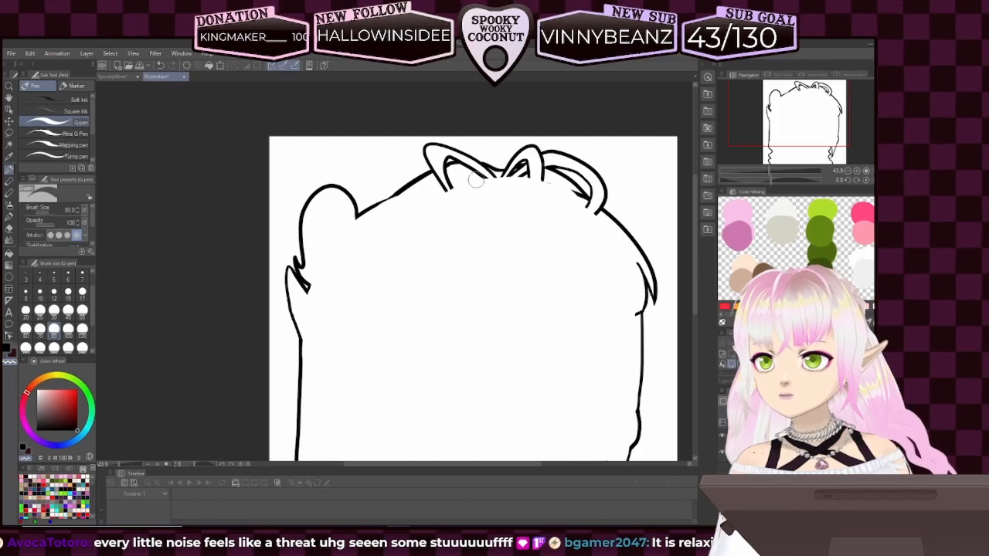
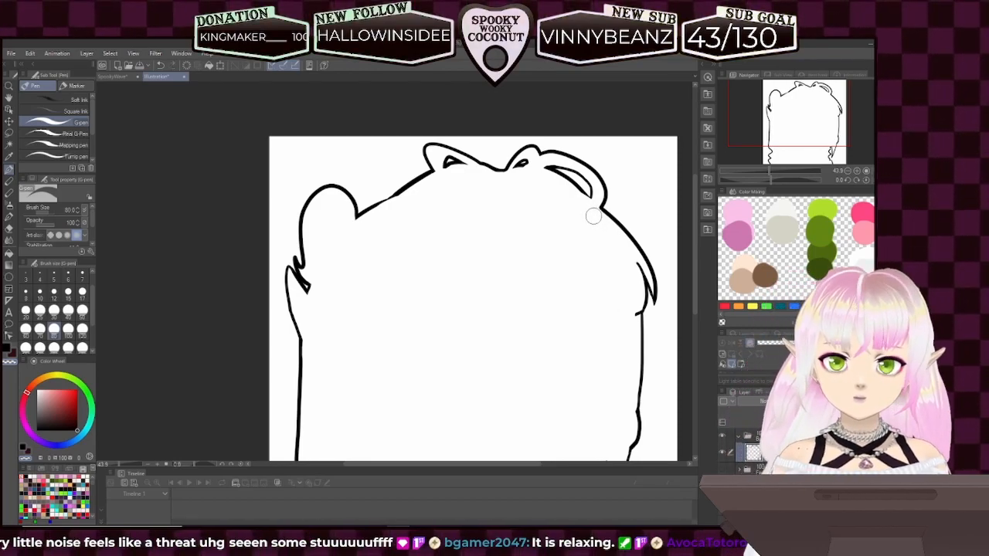
# - Examine the cleaned silhouette at several zoom levels and compare it briefly with the rough sketch
pyautogui.scroll(-8, 593, 217)
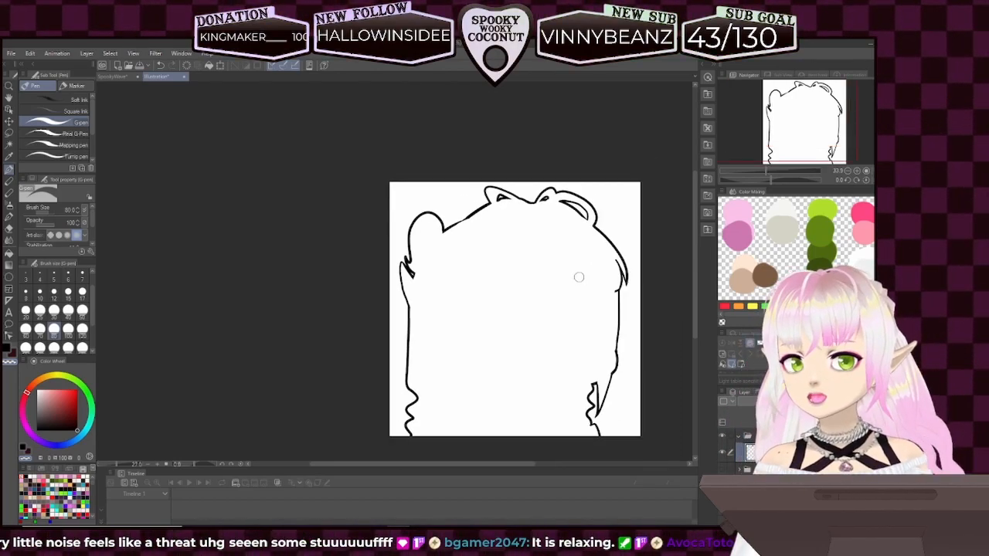
pyautogui.scroll(8, 568, 369)
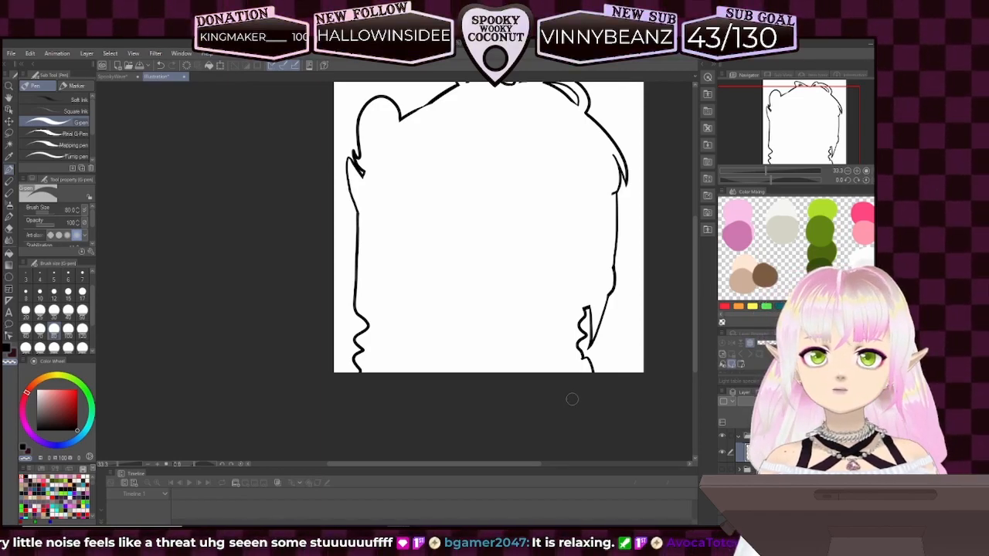
pyautogui.scroll(-2, 572, 398)
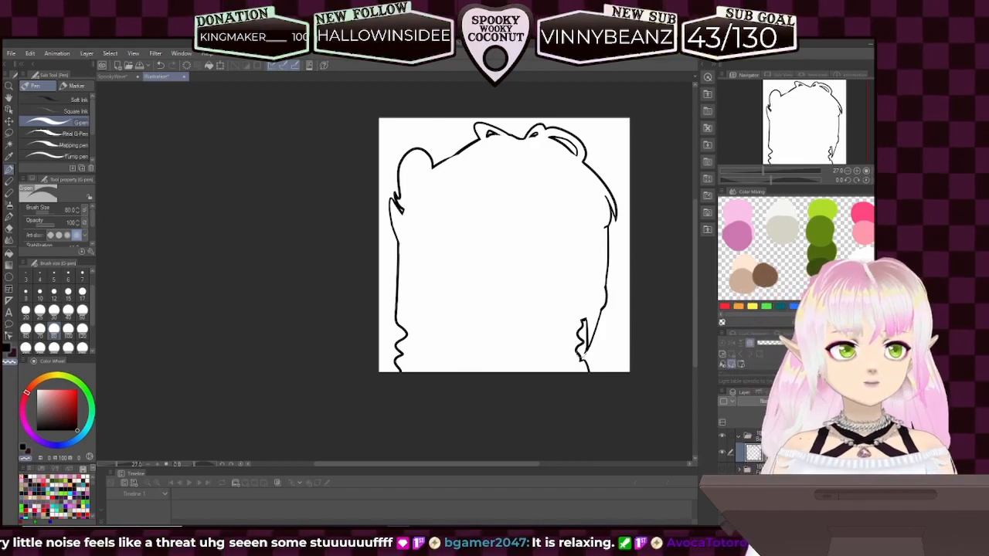
pyautogui.scroll(3, 640, 203)
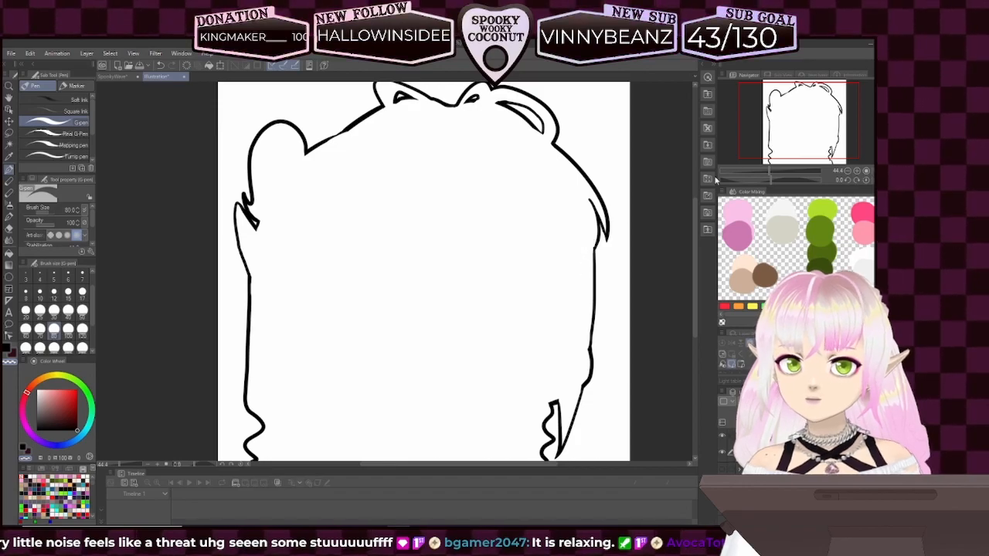
pyautogui.moveTo(775, 179); pyautogui.dragTo(763, 181)
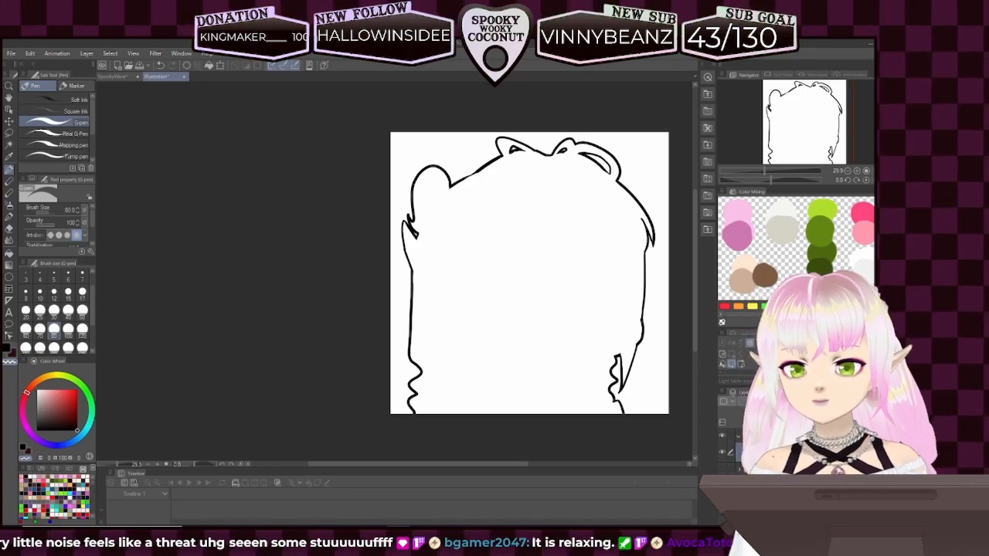
pyautogui.click(722, 485)
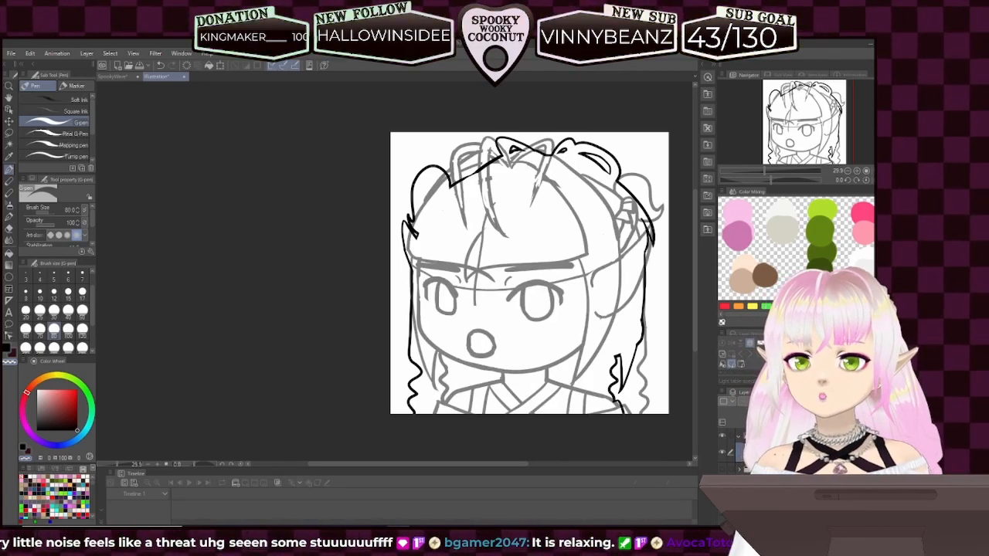
pyautogui.click(722, 486)
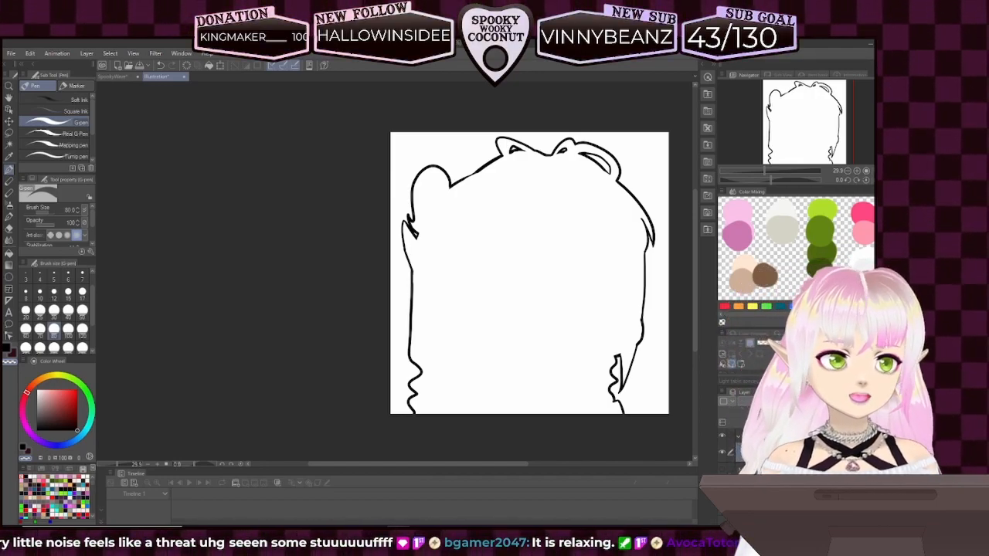
# - Show the rough sketch behind the silhouette and set the G-pen to the main drawing colour at brush size 20
pyautogui.moveTo(776, 174)
pyautogui.mouseDown()
pyautogui.moveTo(790, 170)
pyautogui.moveTo(768, 172)
pyautogui.mouseUp()
pyautogui.click(722, 469)
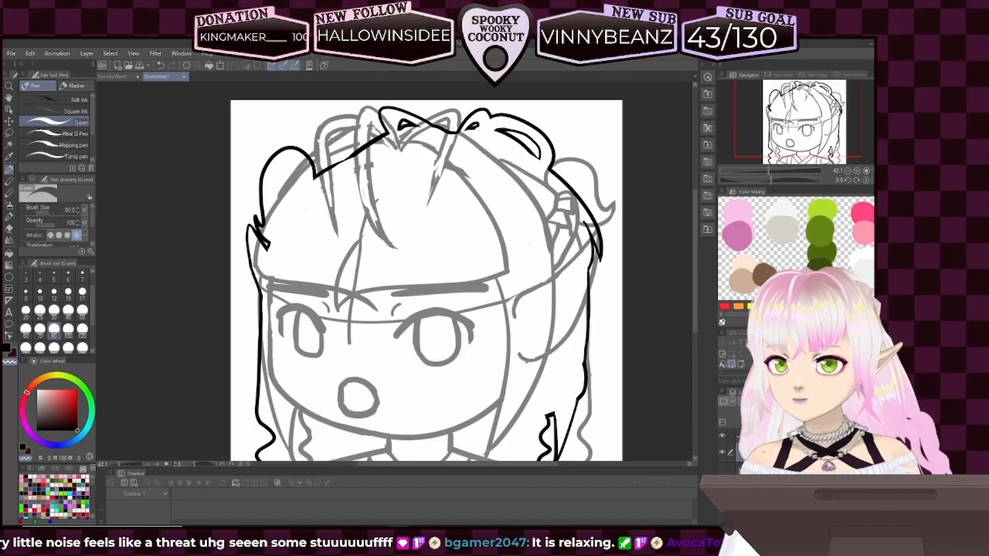
pyautogui.click(7, 349)
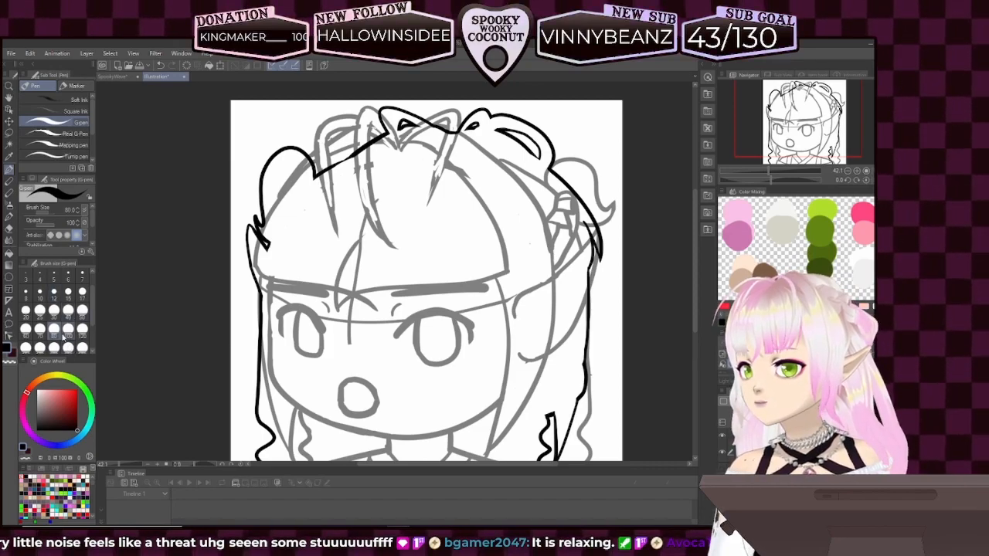
pyautogui.click(25, 310)
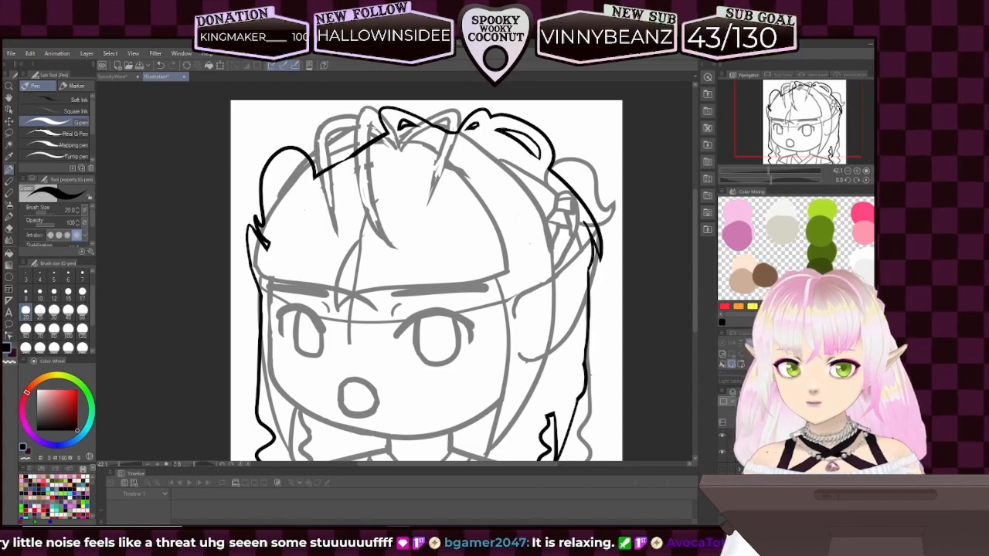
pyautogui.click(30, 53)
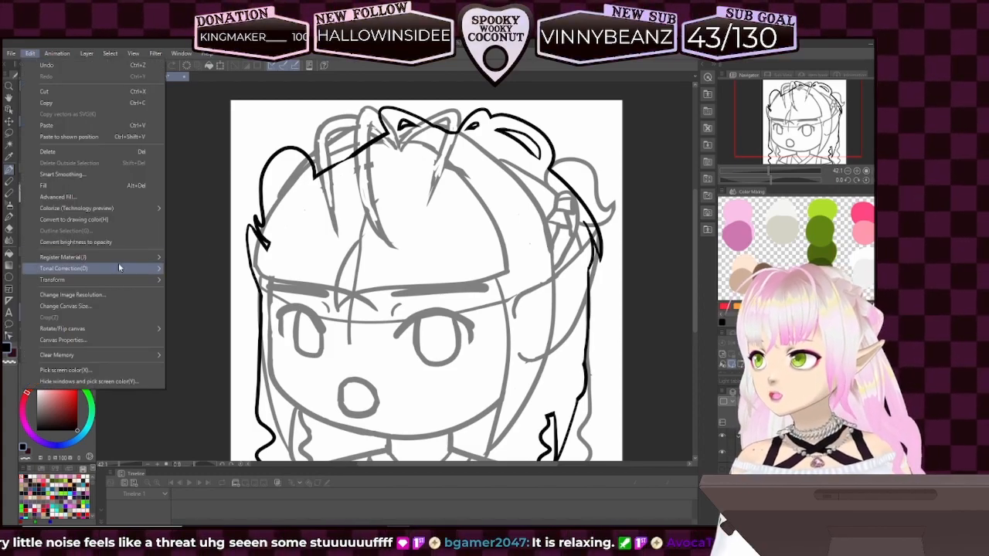
pyautogui.moveTo(103, 279)
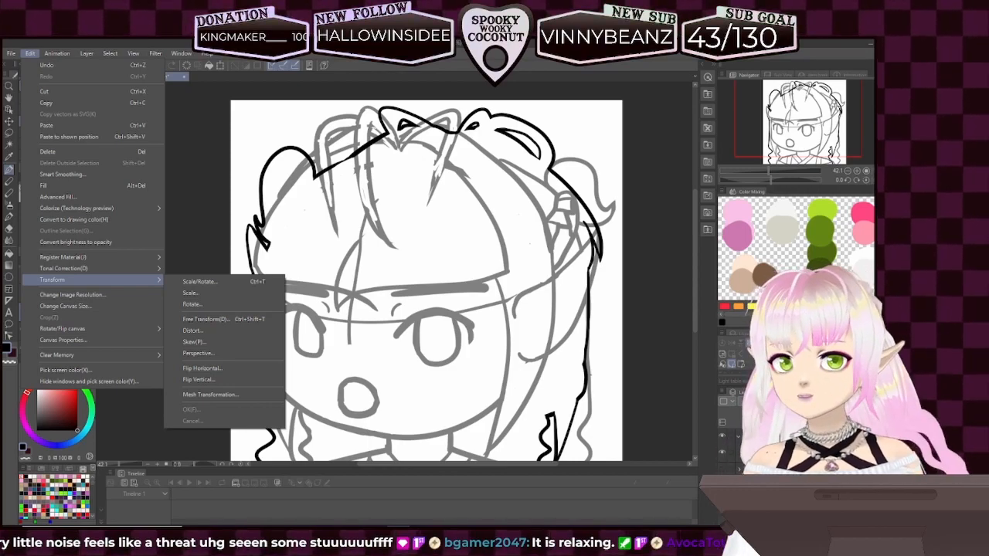
pyautogui.click(671, 357)
# - Try flipping the whole canvas horizontally, then undo the flip
pyautogui.rightClick(765, 241)
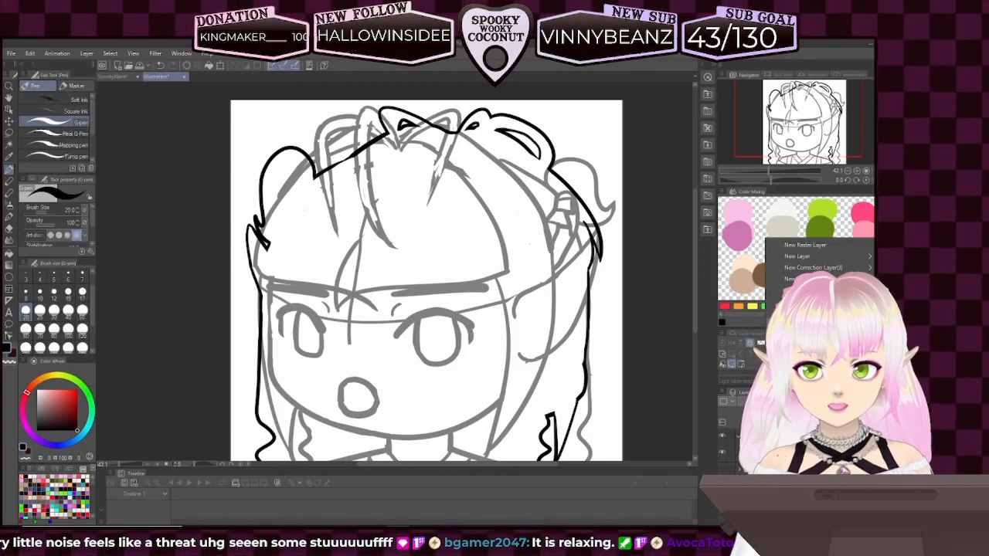
pyautogui.click(803, 312)
pyautogui.hotkey('ctrl', 'z')
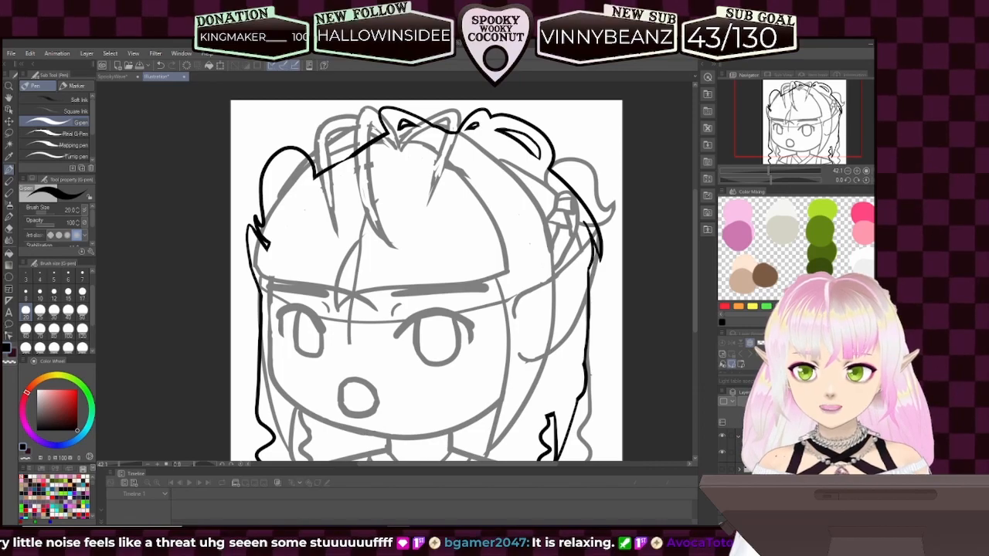
pyautogui.click(30, 54)
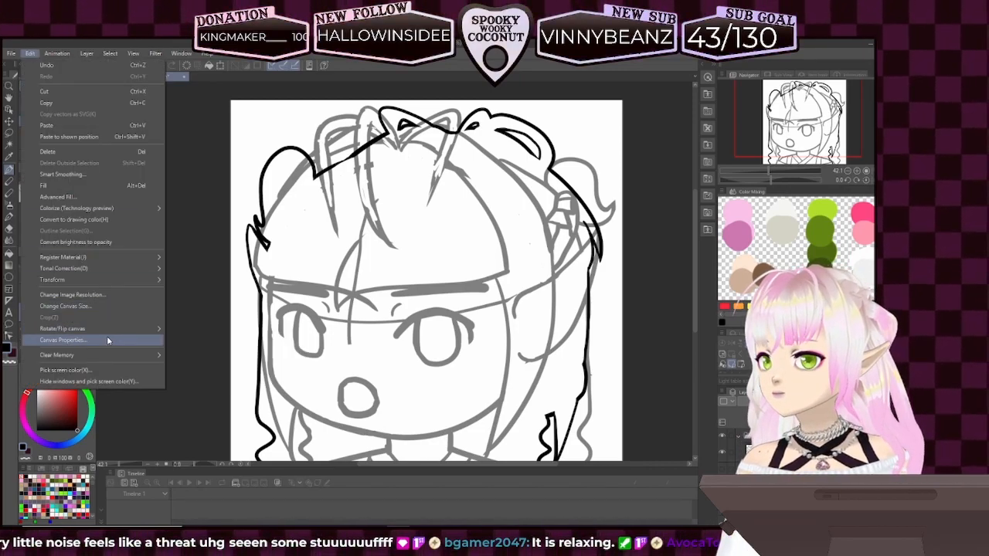
pyautogui.moveTo(111, 329)
pyautogui.click(232, 360)
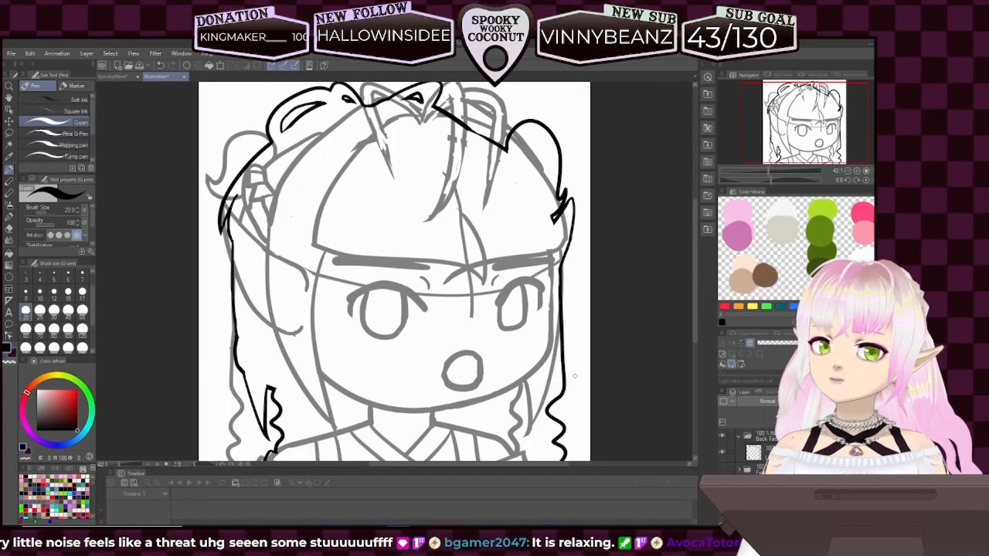
pyautogui.press('h')
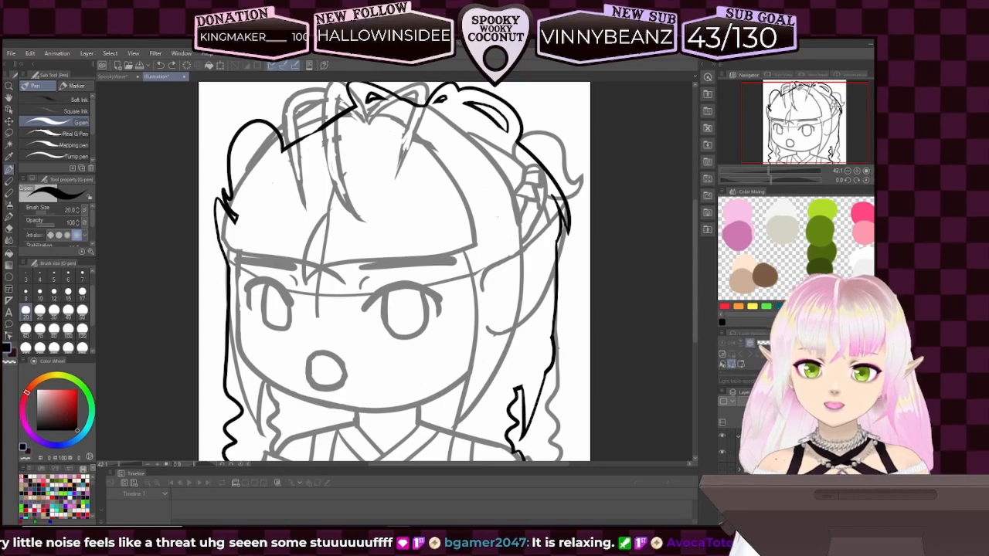
# - Flip the rough sketch layer horizontally and shift it until its head lines up with the inked silhouette
pyautogui.click(30, 53)
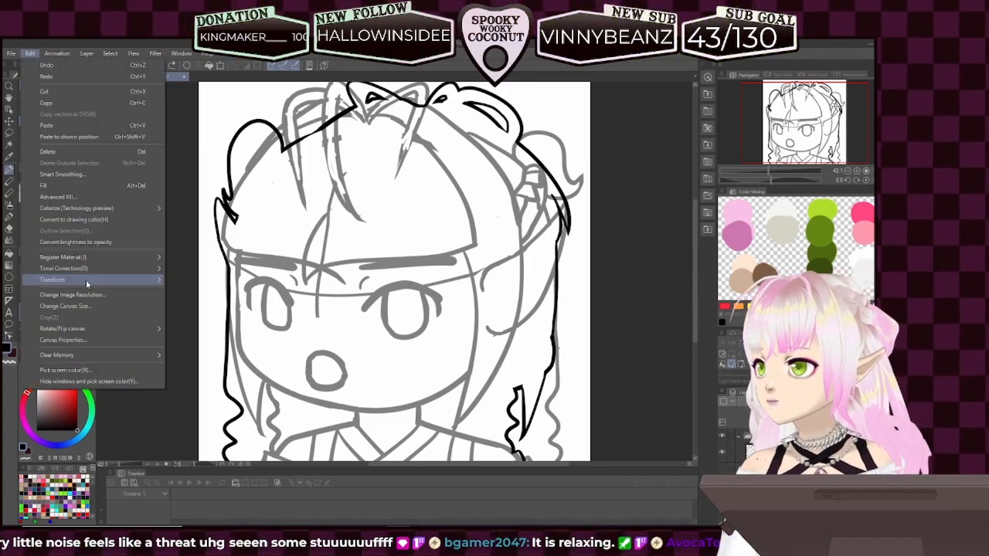
pyautogui.moveTo(85, 279)
pyautogui.click(207, 369)
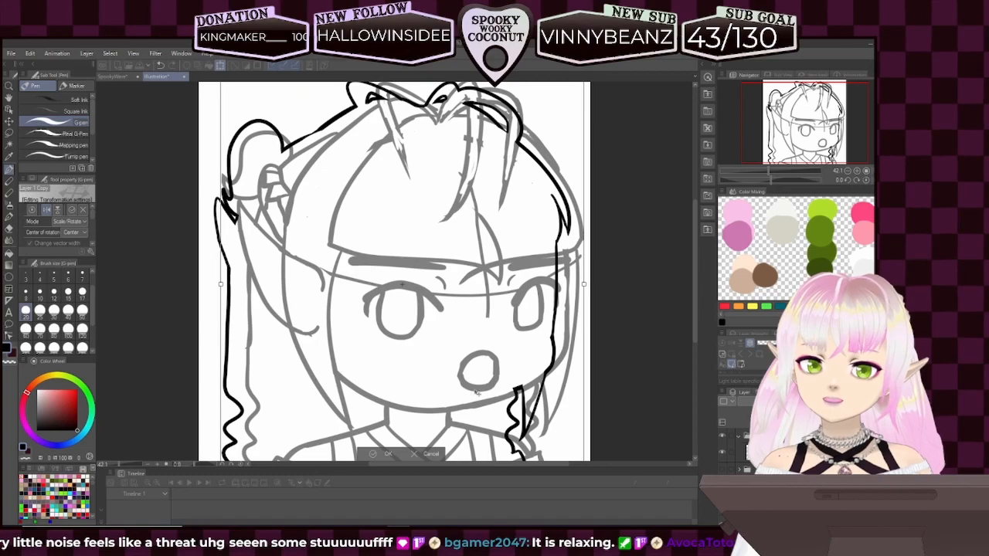
pyautogui.moveTo(405, 426); pyautogui.dragTo(381, 425)
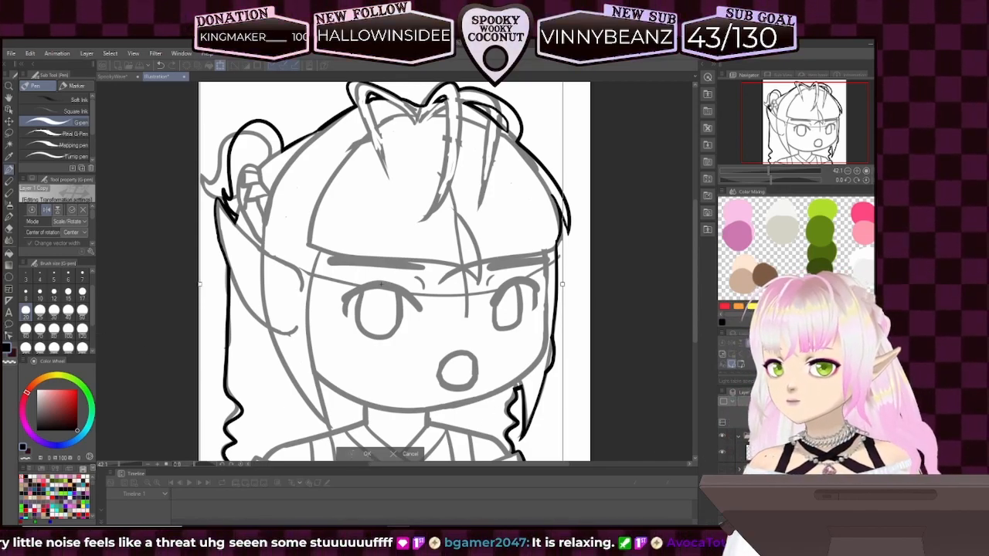
pyautogui.press('Return')
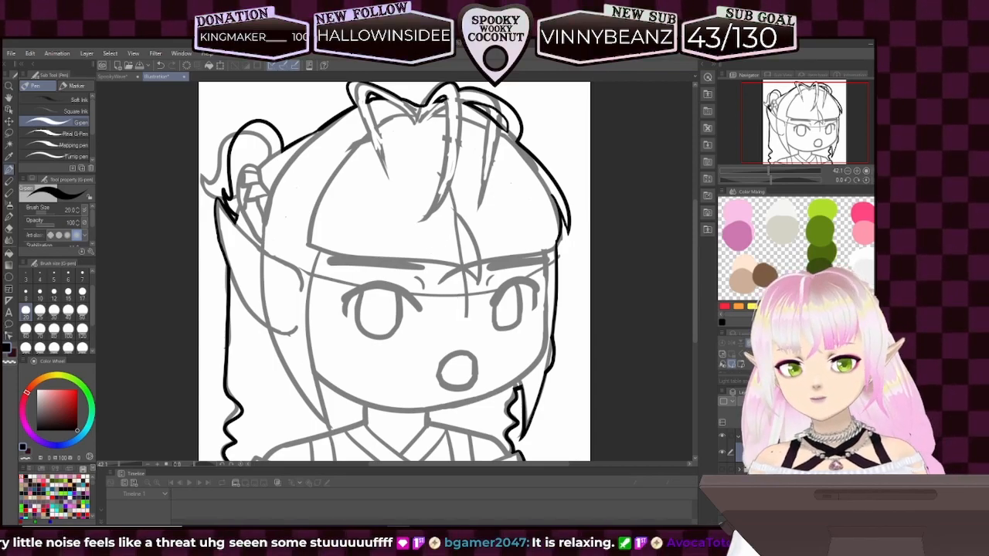
# - With the sketch hidden and the grid shown, draw a red straight horizontal guide line across the silhouette at brush size 3
pyautogui.click(722, 470)
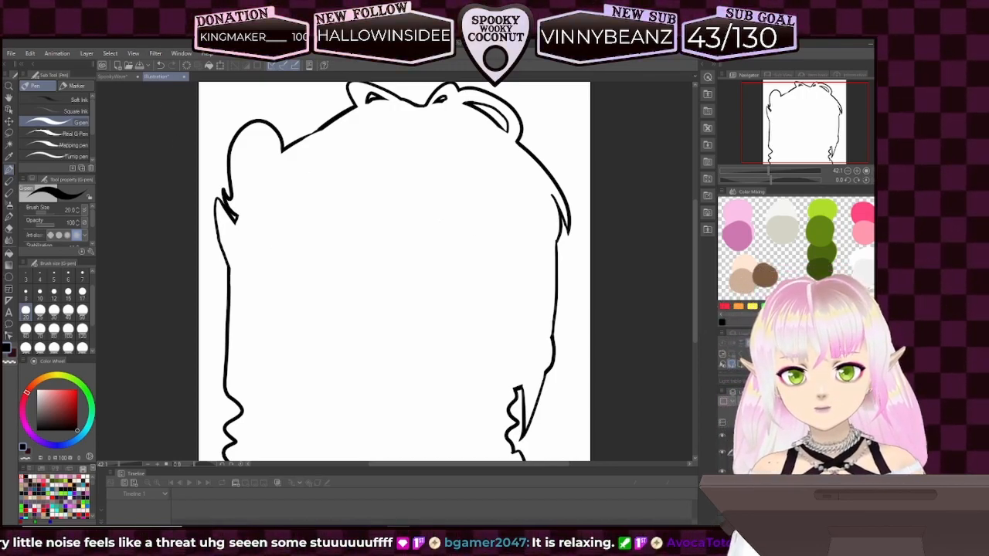
pyautogui.click(133, 53)
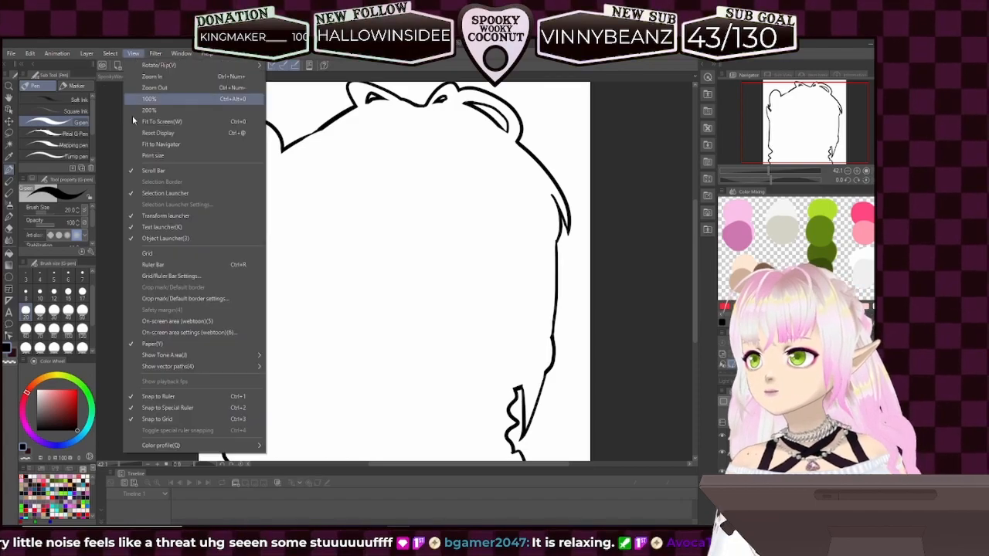
pyautogui.click(154, 255)
pyautogui.press('x')
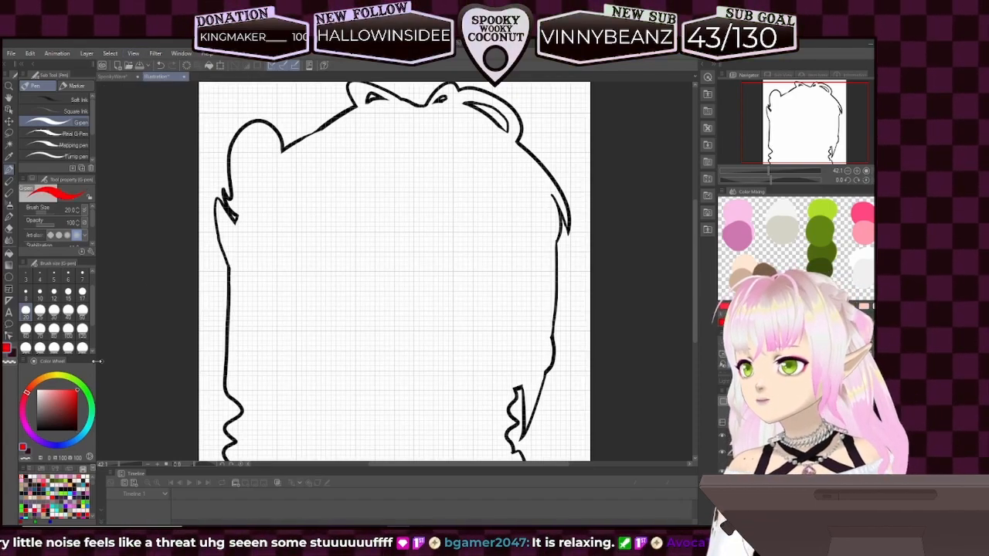
pyautogui.click(8, 277)
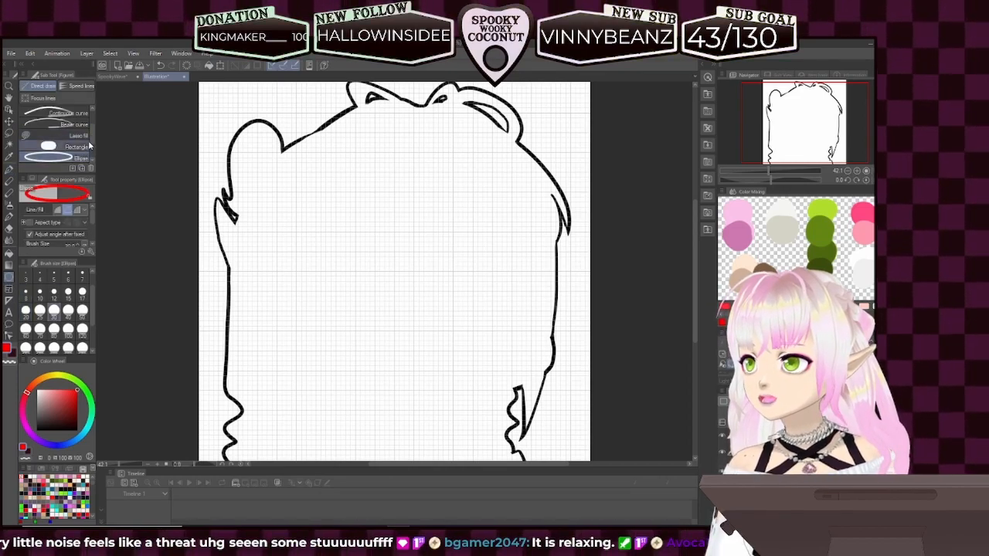
pyautogui.scroll(2, 90, 138)
pyautogui.click(69, 112)
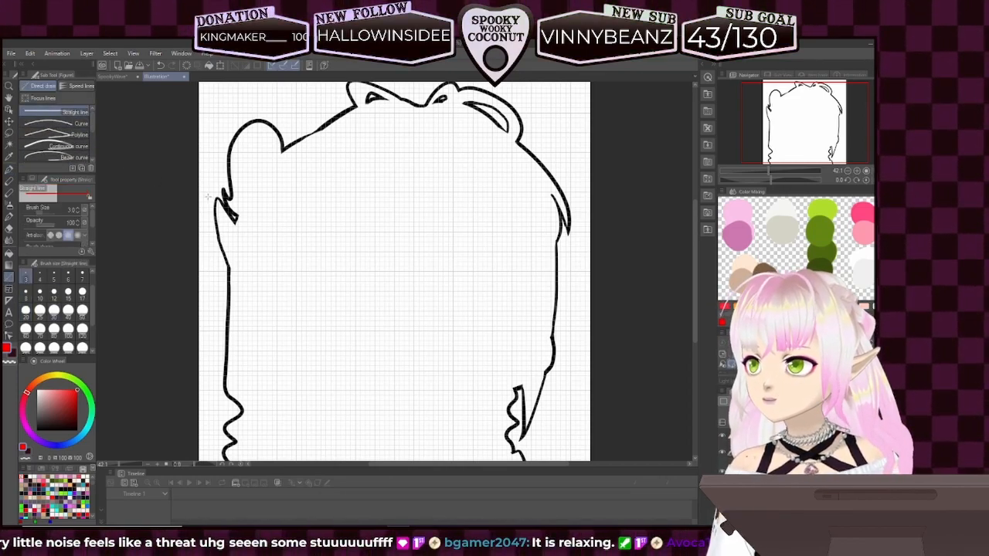
pyautogui.moveTo(390, 187); pyautogui.dragTo(569, 197)
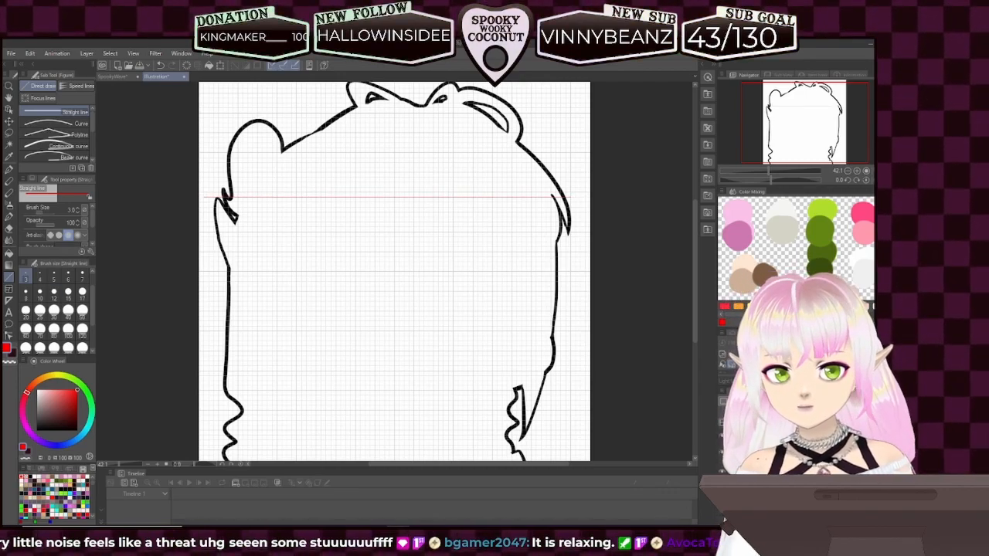
# - Hide the grid and return to the G-pen with the black drawing colour
pyautogui.click(133, 54)
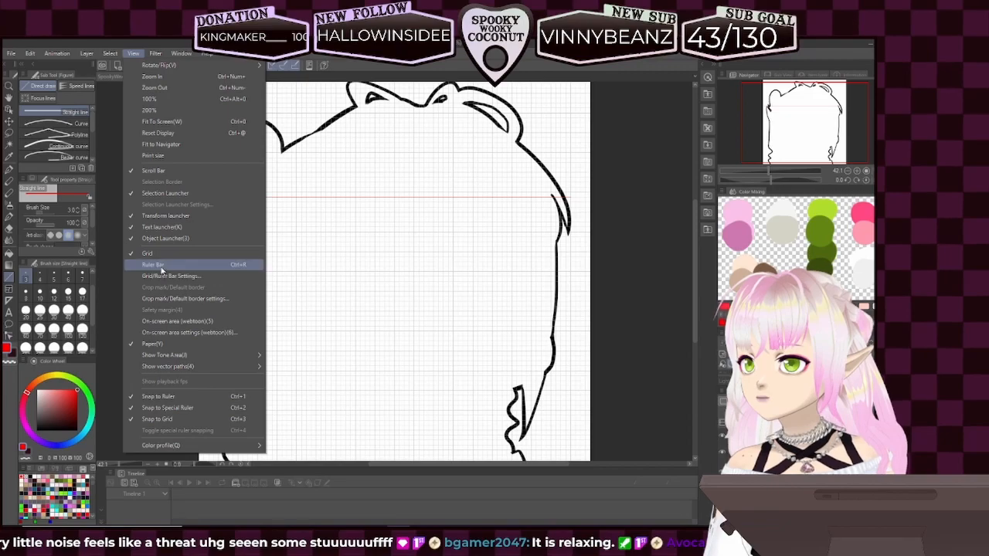
pyautogui.click(151, 254)
pyautogui.click(77, 430)
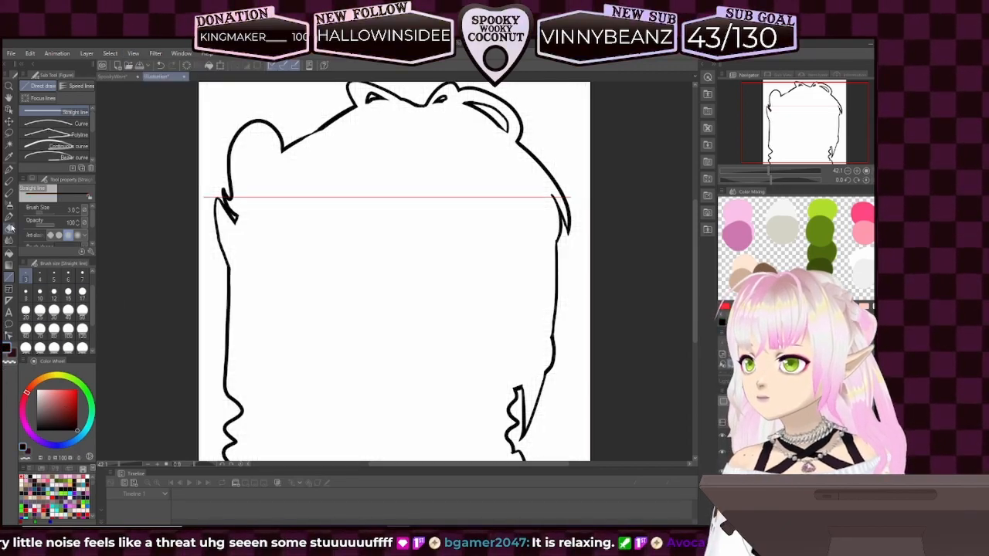
pyautogui.click(9, 169)
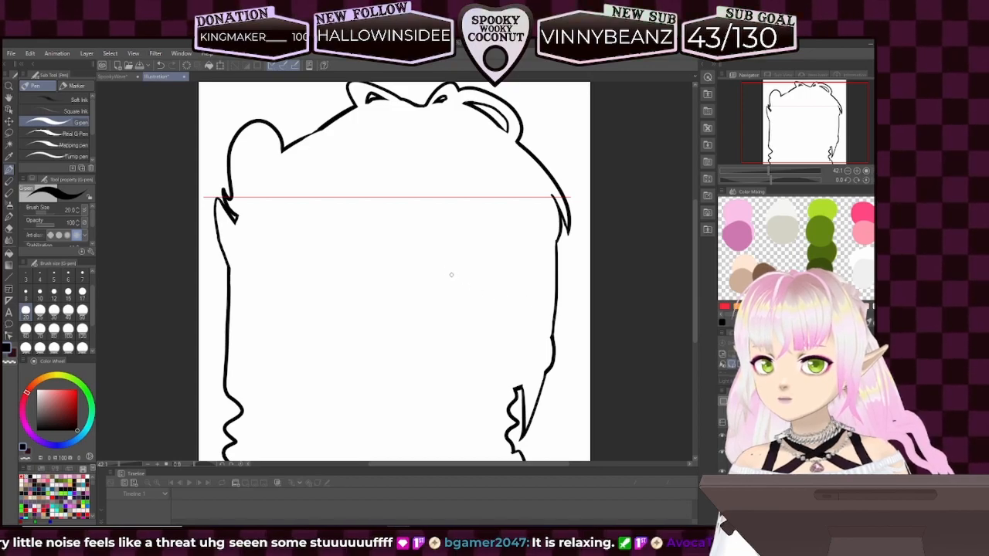
# - Draw a short diagonal bang line descending from the middle of the red guide line, redoing it until it sits right
pyautogui.moveTo(407, 199); pyautogui.dragTo(449, 259)
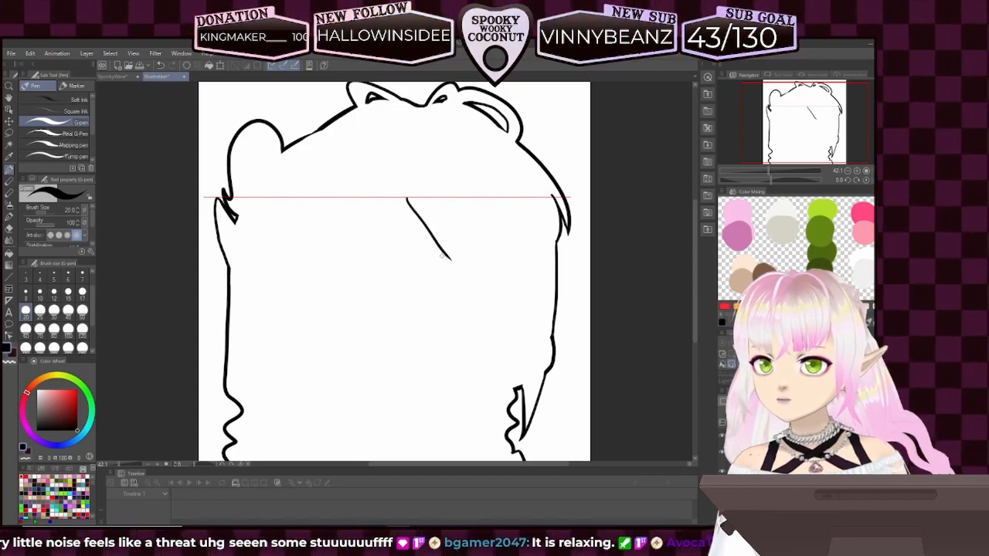
pyautogui.moveTo(406, 199); pyautogui.dragTo(430, 247)
pyautogui.hotkey('ctrl', 'z')
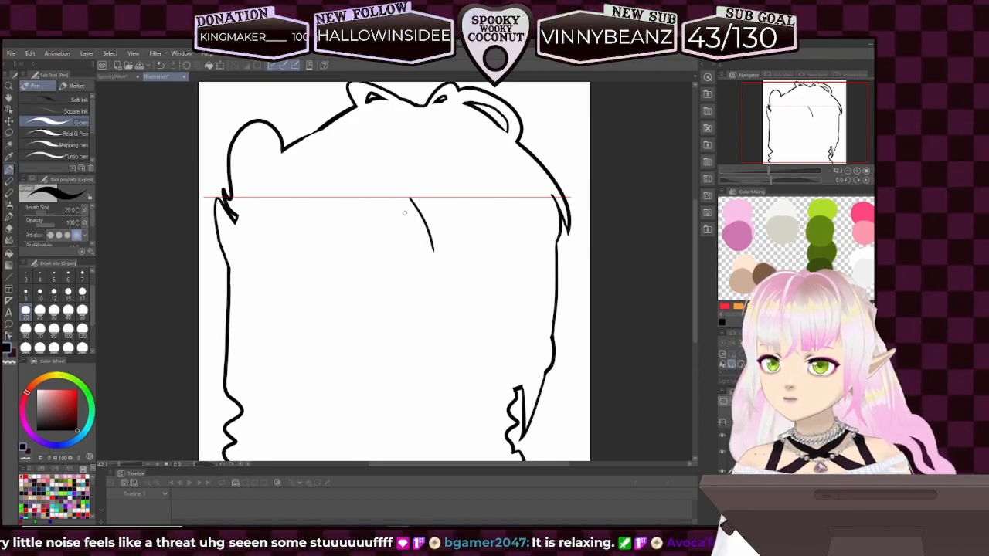
pyautogui.hotkey('ctrl', 'z')
pyautogui.moveTo(404, 198); pyautogui.dragTo(450, 255)
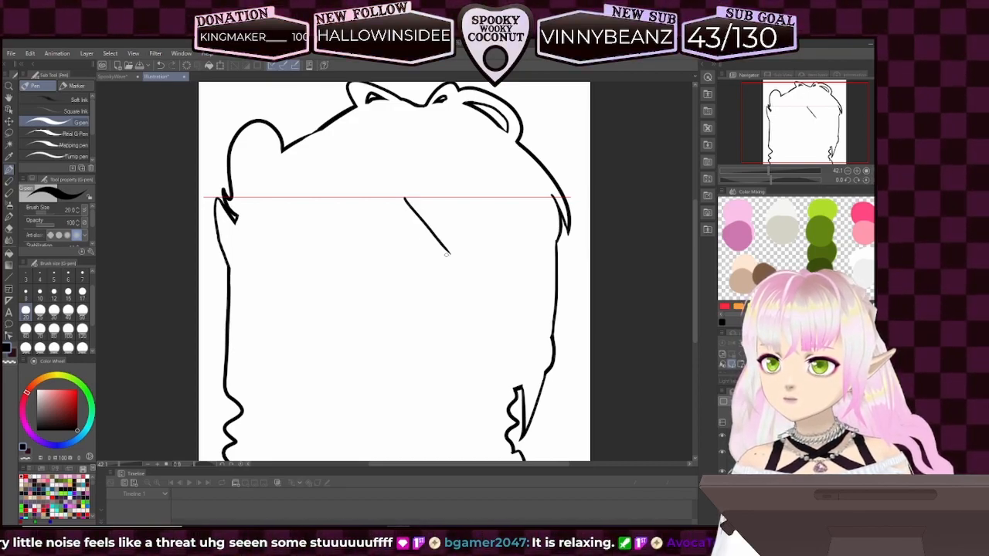
# - Draw a longer curved bang line from the same starting point, retrying until it sweeps well below the short diagonal
pyautogui.moveTo(404, 198); pyautogui.dragTo(444, 315)
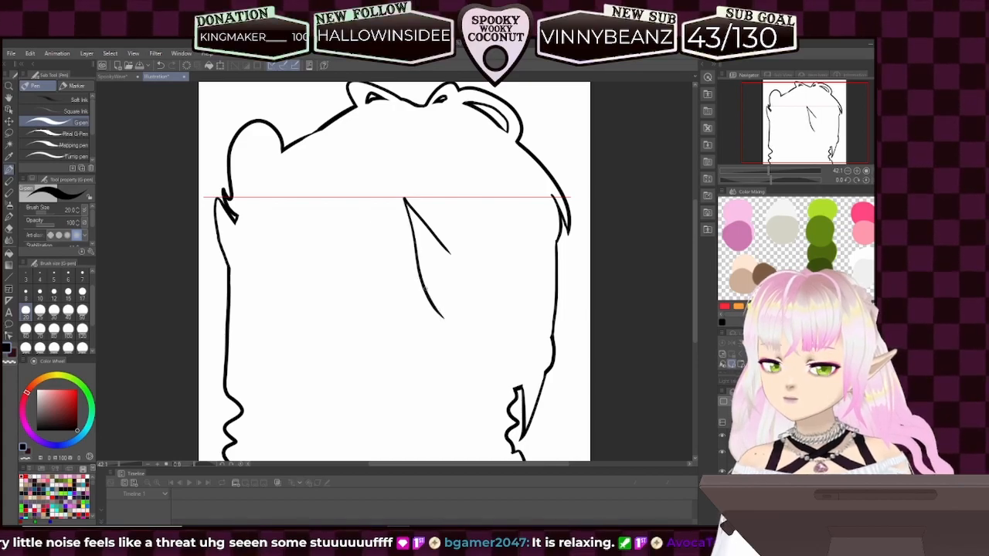
pyautogui.hotkey('ctrl', 'z')
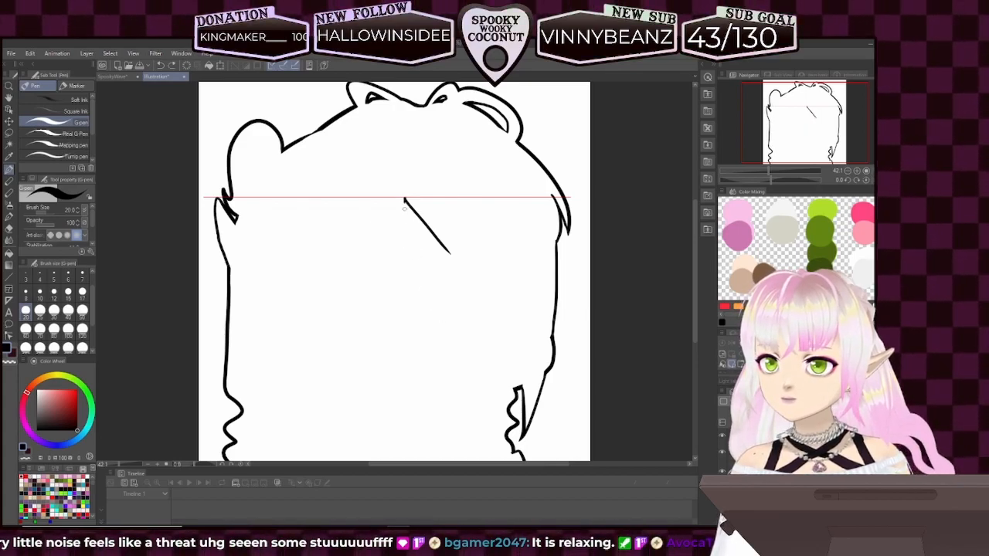
pyautogui.moveTo(404, 198); pyautogui.dragTo(430, 292)
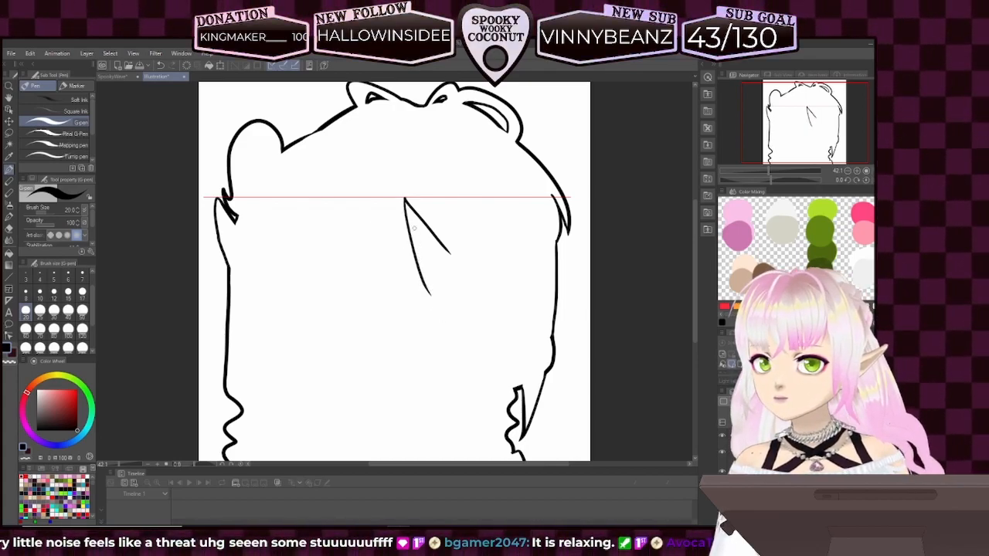
pyautogui.hotkey('ctrl', 'z')
pyautogui.moveTo(403, 199); pyautogui.dragTo(418, 239)
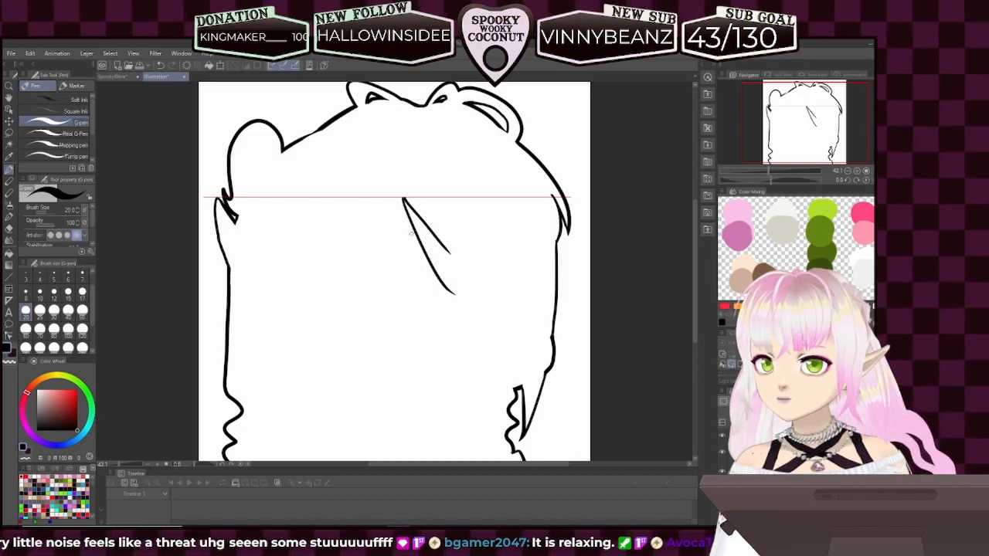
pyautogui.hotkey('ctrl', 'z')
pyautogui.moveTo(403, 199); pyautogui.dragTo(457, 303)
pyautogui.hotkey('ctrl', 'z')
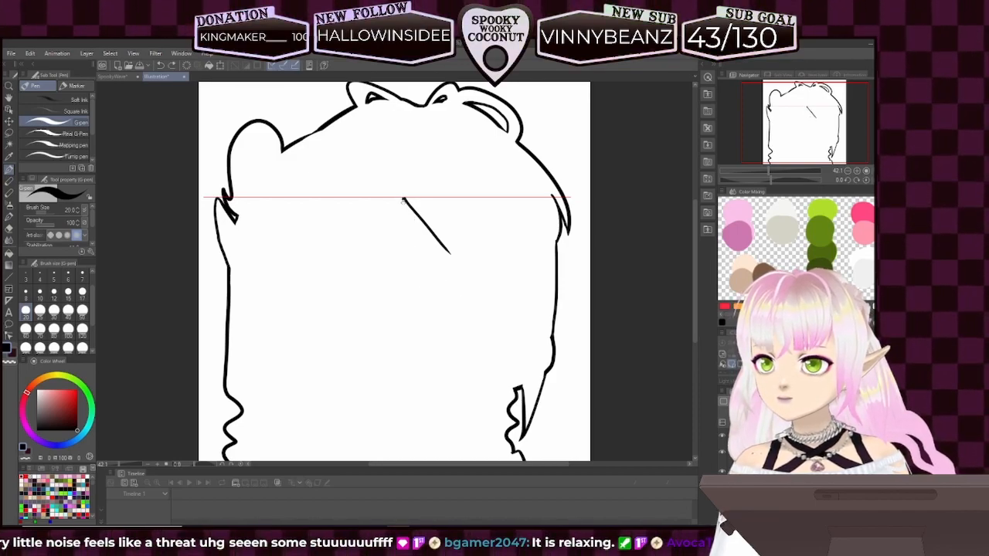
pyautogui.moveTo(402, 199); pyautogui.dragTo(453, 316)
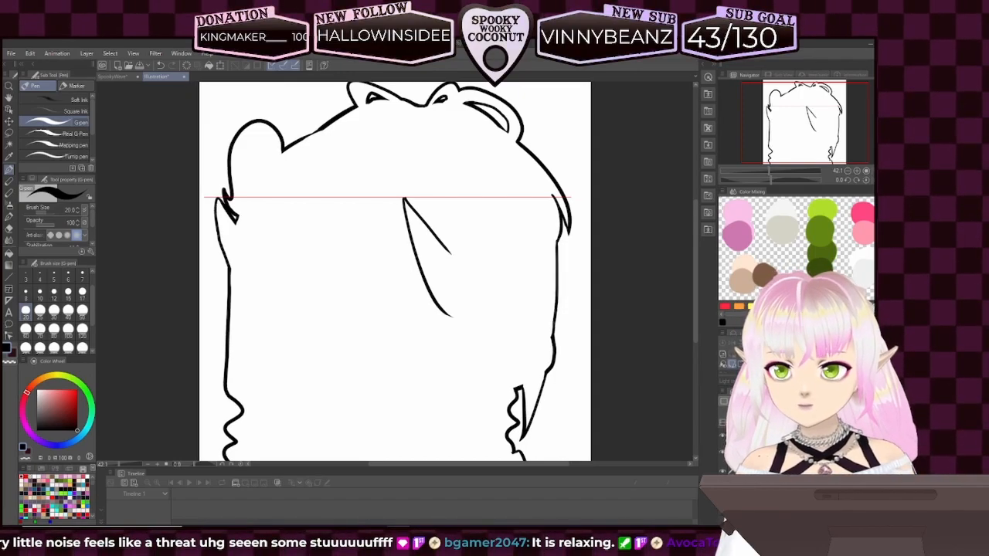
# - Compare the new bang lines with the rough sketch by toggling its visibility, leaving it hidden
pyautogui.click(722, 453)
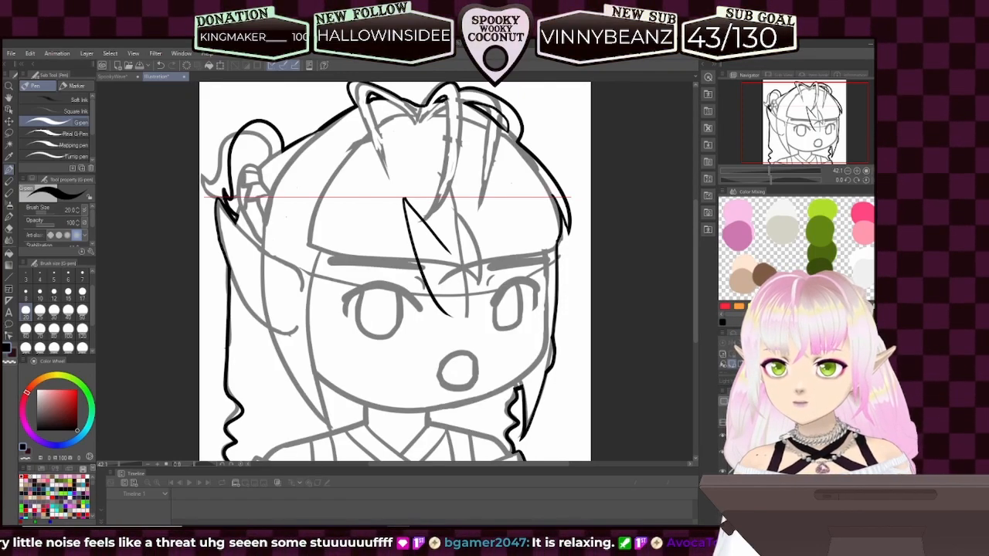
pyautogui.click(722, 453)
pyautogui.click(722, 453)
pyautogui.click(722, 453)
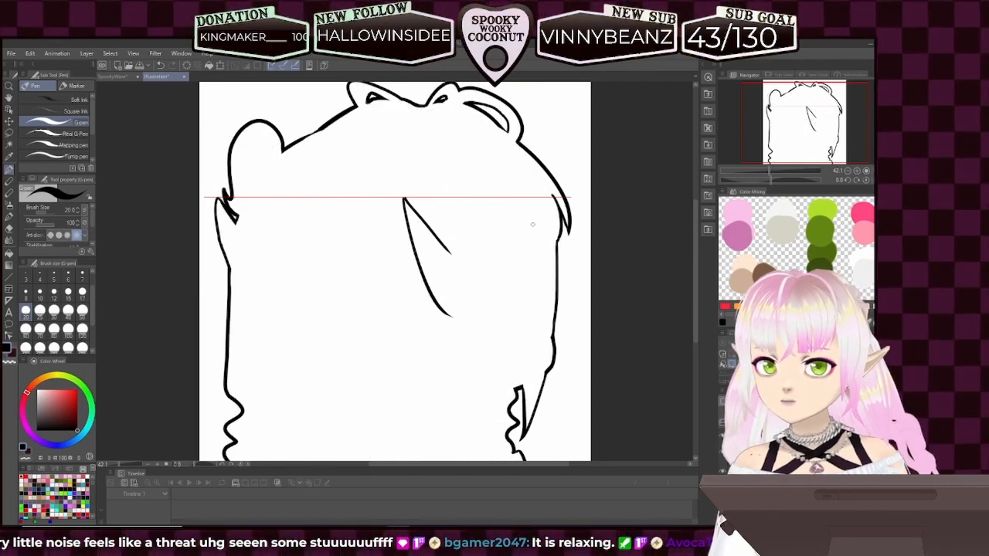
# - Try to draw a long, nearly vertical hair line just inside the silhouette's right edge, undoing each attempt
pyautogui.moveTo(538, 212); pyautogui.dragTo(548, 333)
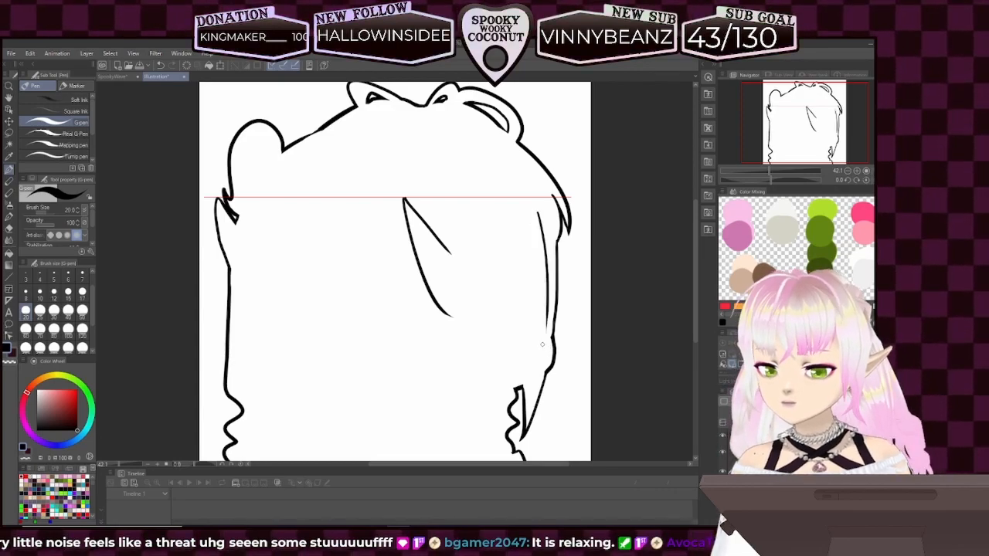
pyautogui.hotkey('ctrl', 'z')
pyautogui.moveTo(538, 218); pyautogui.dragTo(548, 368)
pyautogui.hotkey('ctrl', 'z')
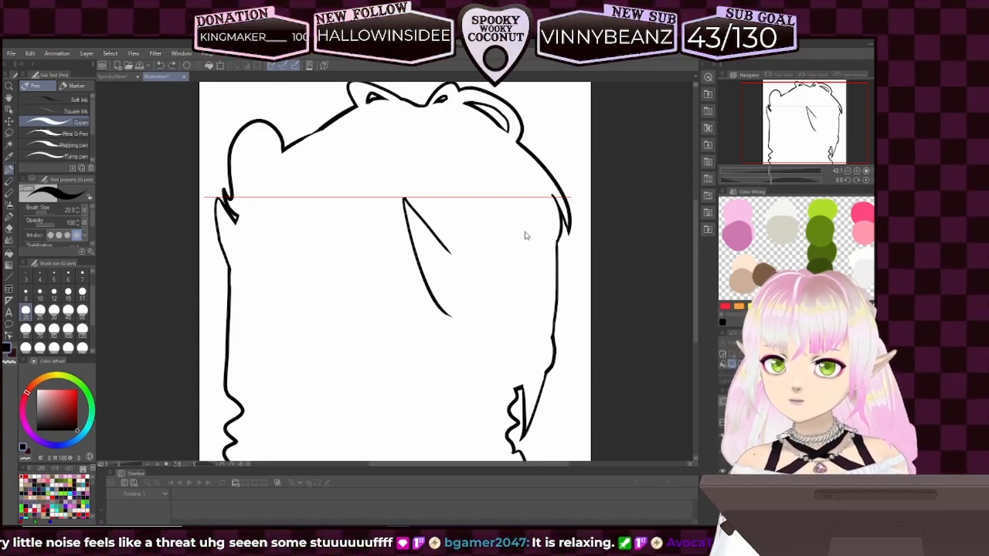
pyautogui.moveTo(532, 208); pyautogui.dragTo(539, 382)
pyautogui.hotkey('ctrl', 'z')
pyautogui.moveTo(539, 209)
pyautogui.mouseDown()
pyautogui.moveTo(553, 262)
pyautogui.moveTo(545, 374)
pyautogui.mouseUp()
pyautogui.hotkey('ctrl', 'z')
pyautogui.moveTo(535, 204); pyautogui.dragTo(543, 280)
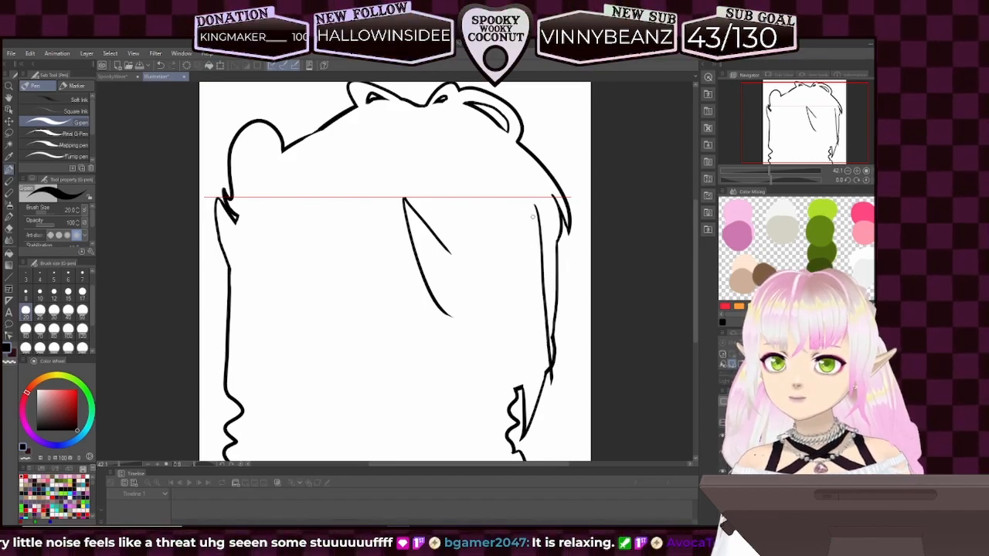
pyautogui.hotkey('ctrl', 'z')
pyautogui.hotkey('ctrl', 'z')
pyautogui.moveTo(534, 224); pyautogui.dragTo(540, 374)
pyautogui.hotkey('ctrl', 'z')
pyautogui.moveTo(539, 226); pyautogui.dragTo(552, 367)
pyautogui.hotkey('ctrl', 'z')
pyautogui.moveTo(536, 220); pyautogui.dragTo(546, 375)
pyautogui.hotkey('ctrl', 'z')
pyautogui.moveTo(535, 217); pyautogui.dragTo(542, 386)
pyautogui.hotkey('ctrl', 'z')
pyautogui.moveTo(533, 217); pyautogui.dragTo(544, 388)
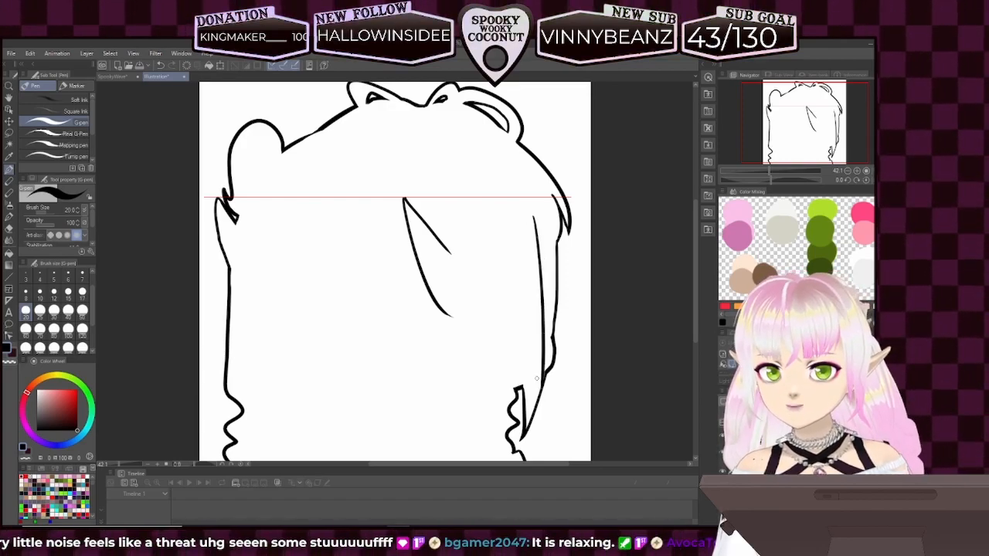
pyautogui.hotkey('ctrl', 'z')
pyautogui.moveTo(537, 220); pyautogui.dragTo(549, 388)
pyautogui.hotkey('ctrl', 'z')
pyautogui.moveTo(532, 222); pyautogui.dragTo(541, 392)
pyautogui.hotkey('ctrl', 'z')
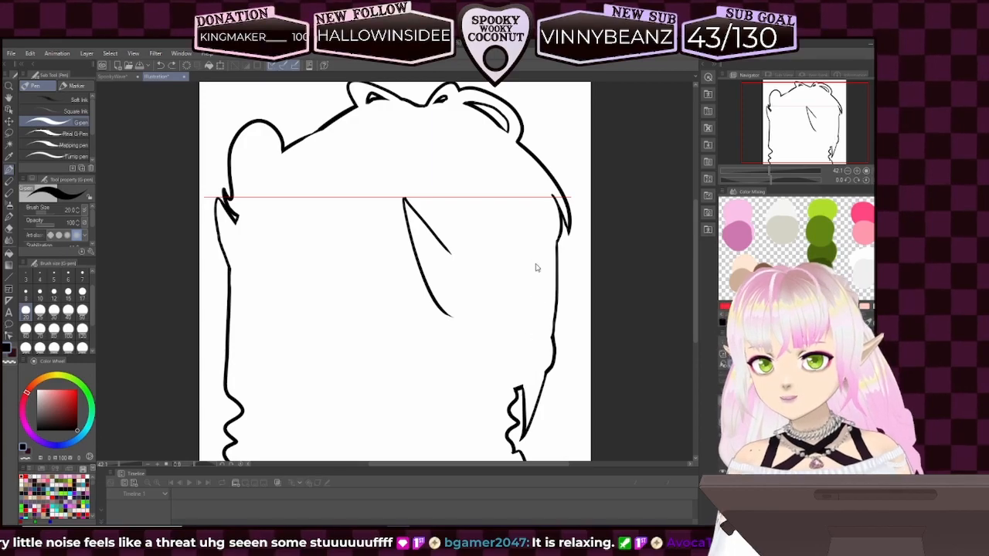
pyautogui.moveTo(534, 209); pyautogui.dragTo(545, 391)
pyautogui.hotkey('ctrl', 'z')
# - Draw a long curved hair line just inside the silhouette's right edge, from below the upper-right loop toward the lower lock, redoing it until smooth
pyautogui.moveTo(771, 182); pyautogui.dragTo(732, 181)
pyautogui.moveTo(795, 136); pyautogui.dragTo(820, 118)
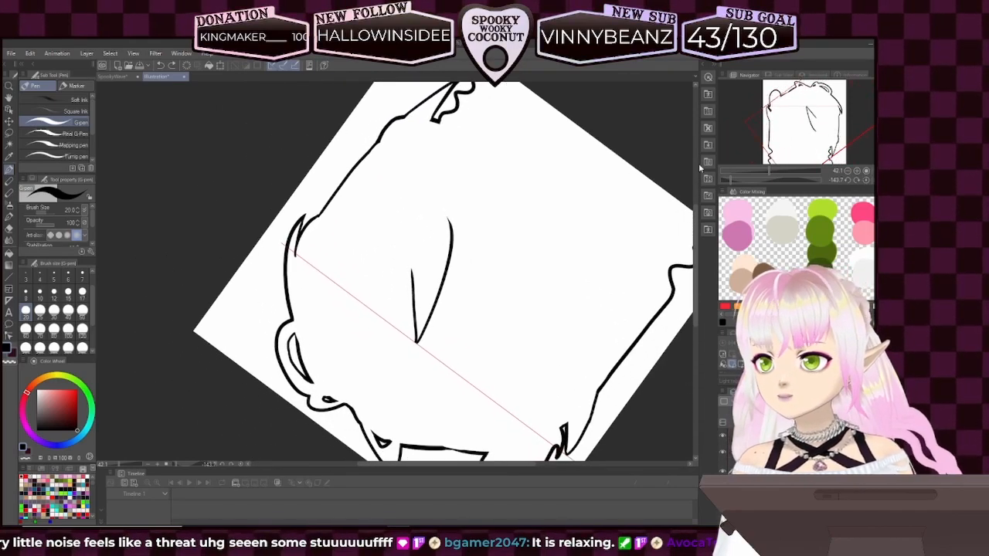
pyautogui.moveTo(410, 112); pyautogui.dragTo(329, 246)
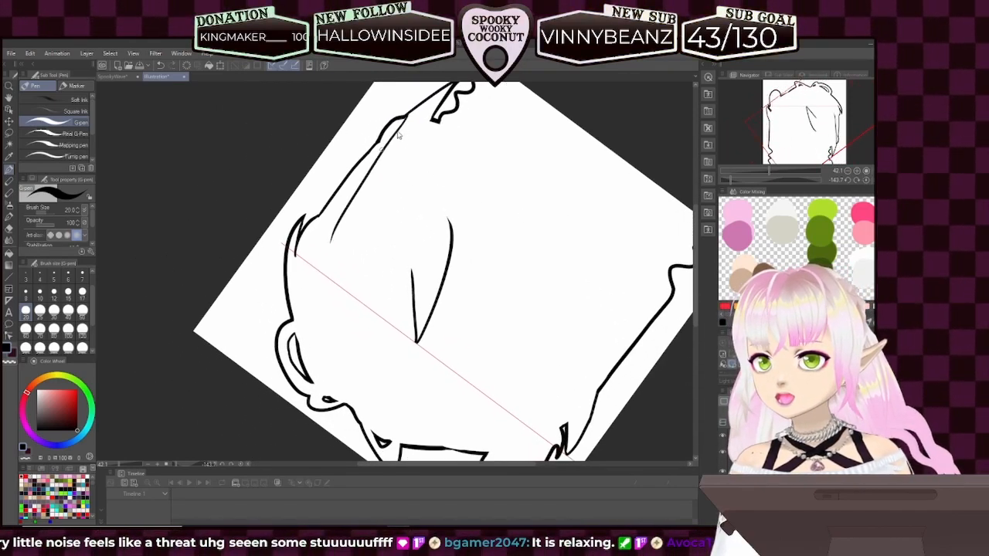
pyautogui.hotkey('ctrl', 'z')
pyautogui.moveTo(406, 116); pyautogui.dragTo(323, 257)
pyautogui.hotkey('ctrl', 'z')
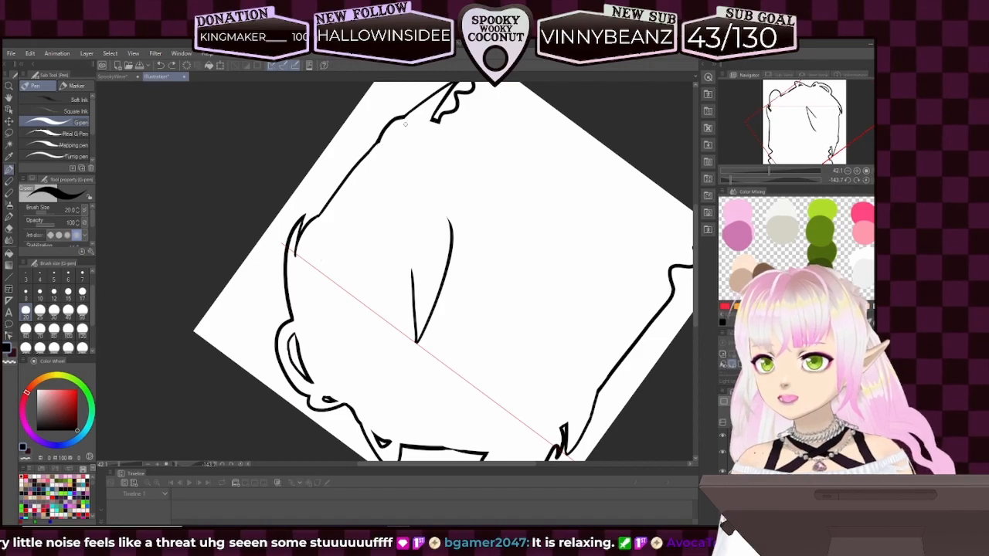
pyautogui.moveTo(408, 114); pyautogui.dragTo(313, 252)
pyautogui.hotkey('ctrl', 'z')
pyautogui.moveTo(406, 118)
pyautogui.mouseDown()
pyautogui.moveTo(354, 182)
pyautogui.moveTo(309, 272)
pyautogui.mouseUp()
pyautogui.hotkey('ctrl', 'z')
pyautogui.moveTo(402, 122); pyautogui.dragTo(316, 276)
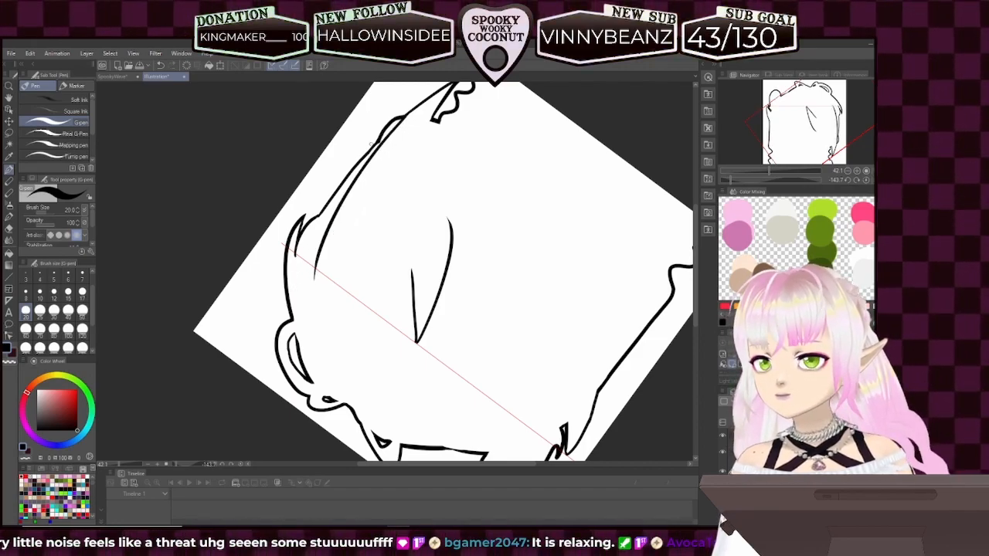
pyautogui.hotkey('ctrl', 'z')
pyautogui.moveTo(408, 114)
pyautogui.mouseDown()
pyautogui.moveTo(349, 195)
pyautogui.moveTo(309, 286)
pyautogui.mouseUp()
pyautogui.hotkey('ctrl', 'z')
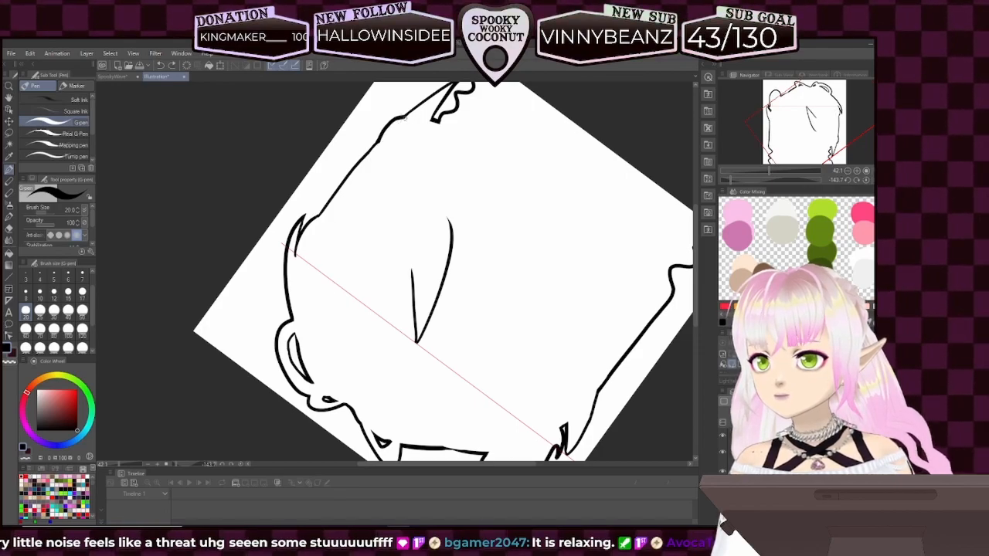
pyautogui.moveTo(403, 116); pyautogui.dragTo(289, 317)
pyautogui.hotkey('ctrl', 'z')
pyautogui.moveTo(408, 116)
pyautogui.mouseDown()
pyautogui.moveTo(340, 205)
pyautogui.moveTo(299, 340)
pyautogui.mouseUp()
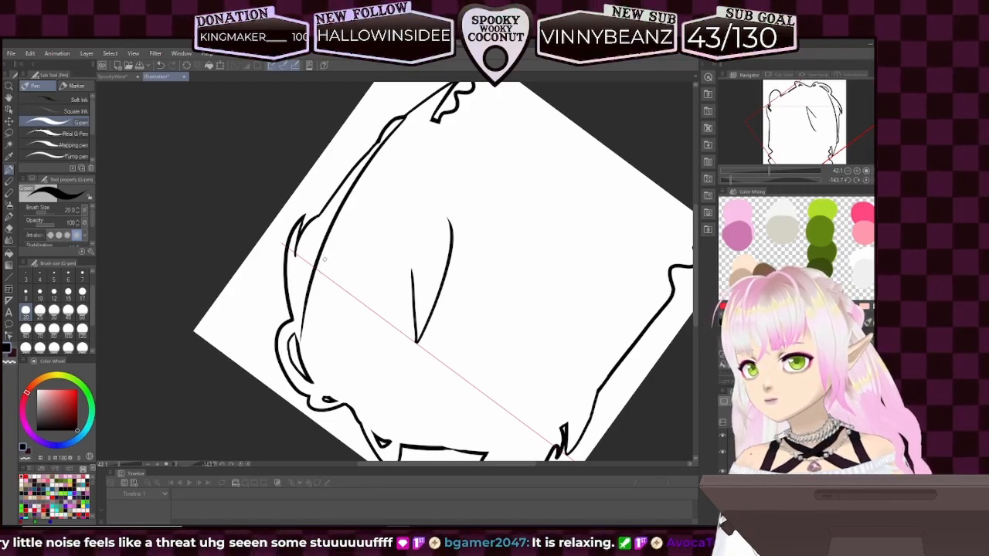
pyautogui.hotkey('ctrl', 'z')
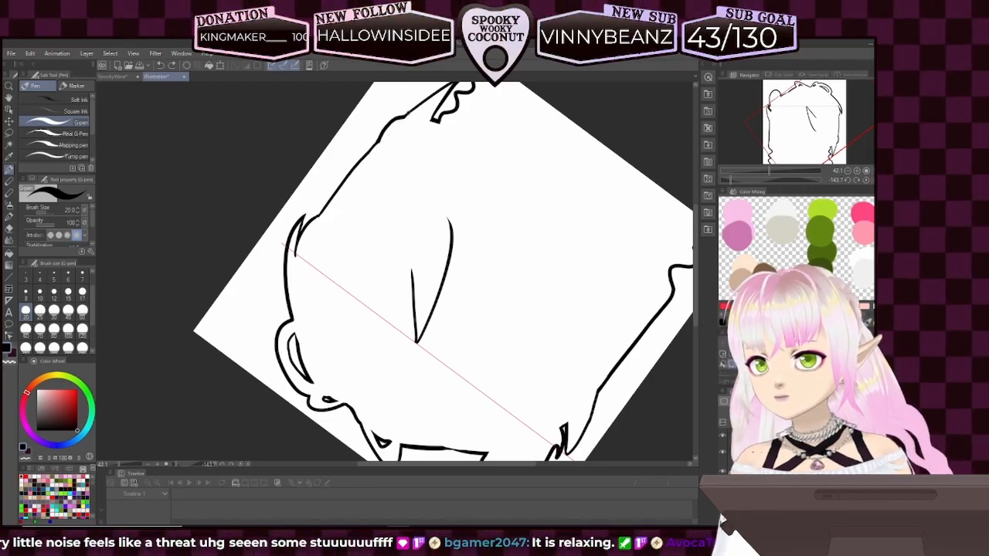
pyautogui.moveTo(409, 113)
pyautogui.mouseDown()
pyautogui.moveTo(318, 232)
pyautogui.moveTo(288, 297)
pyautogui.mouseUp()
pyautogui.hotkey('ctrl', 'z')
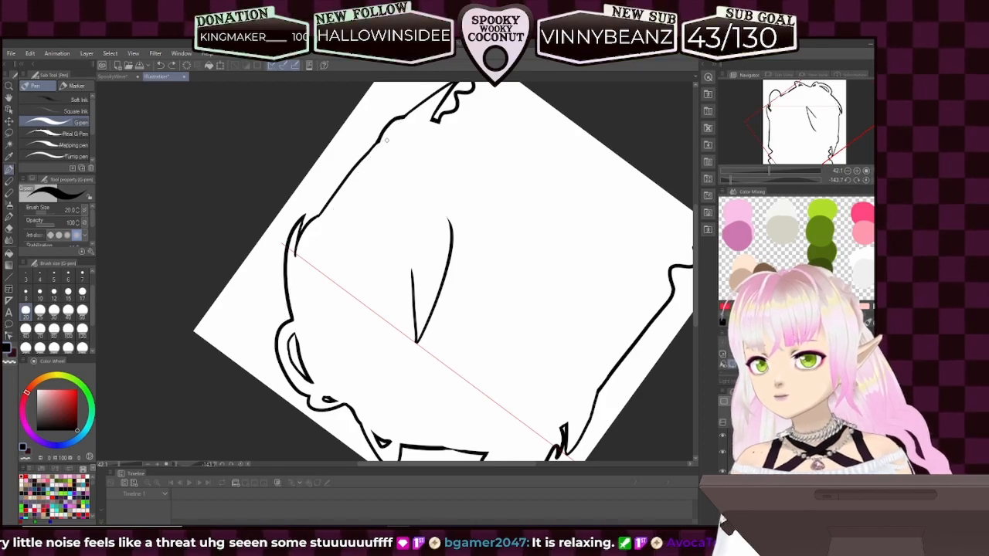
pyautogui.moveTo(385, 144)
pyautogui.mouseDown()
pyautogui.moveTo(307, 336)
pyautogui.moveTo(408, 115)
pyautogui.mouseUp()
pyautogui.hotkey('ctrl', 'z')
pyautogui.hotkey('ctrl', 'z')
pyautogui.moveTo(317, 360)
pyautogui.mouseDown()
pyautogui.moveTo(330, 222)
pyautogui.moveTo(301, 357)
pyautogui.mouseUp()
pyautogui.hotkey('ctrl', 'z')
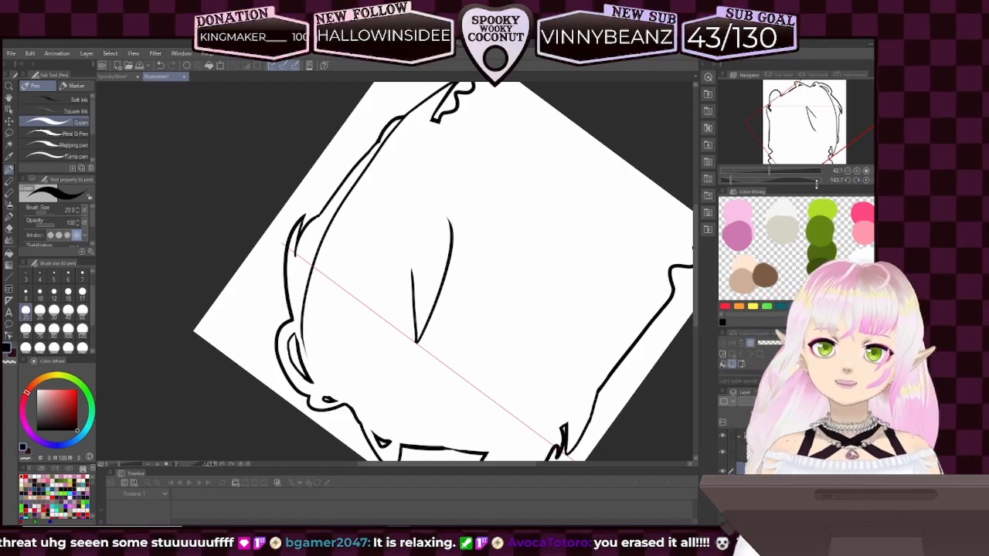
# - Compare the new long hair line with the rough sketch by toggling the sketch's visibility, leaving it hidden
pyautogui.moveTo(749, 186); pyautogui.dragTo(772, 183)
pyautogui.click(866, 180)
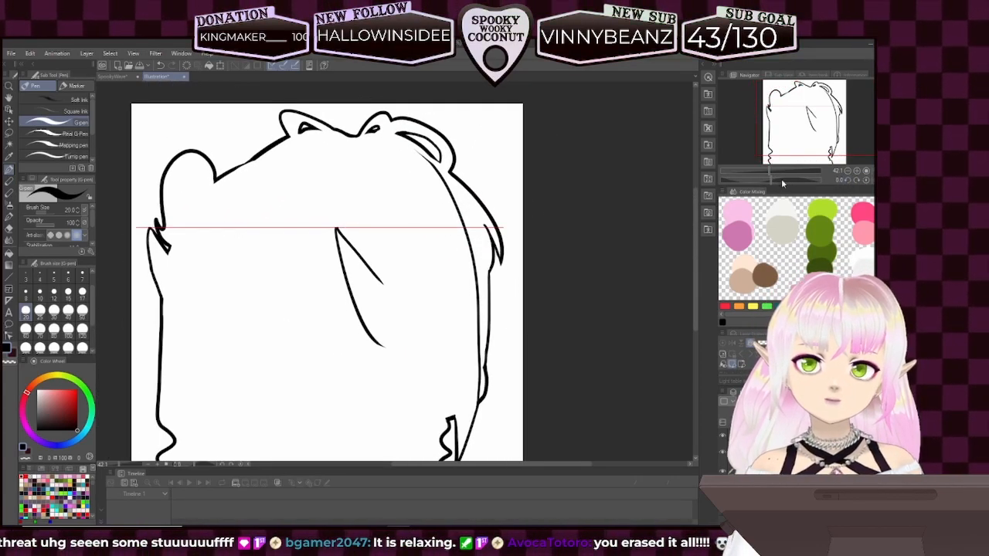
pyautogui.scroll(-3, 811, 151)
pyautogui.moveTo(810, 151); pyautogui.dragTo(800, 193)
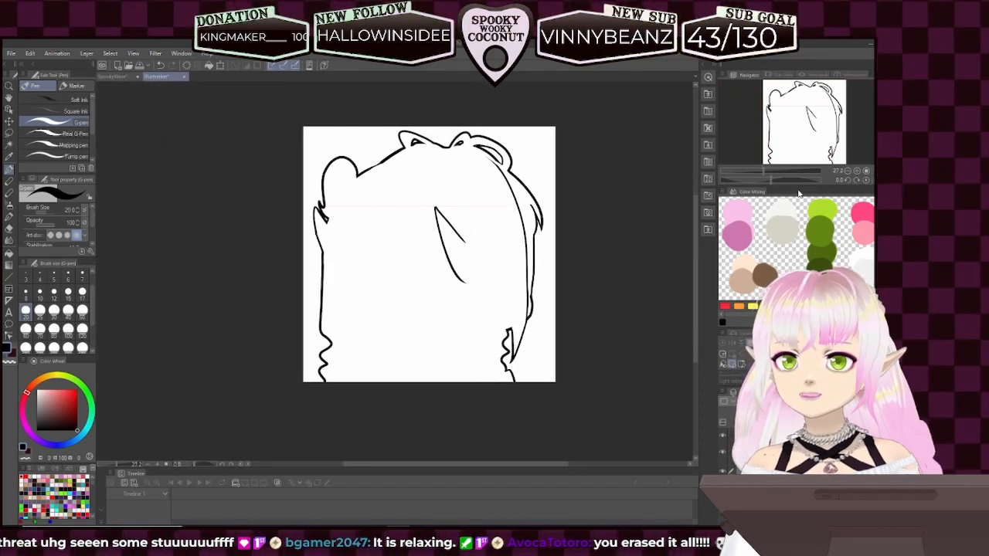
pyautogui.scroll(3, 768, 173)
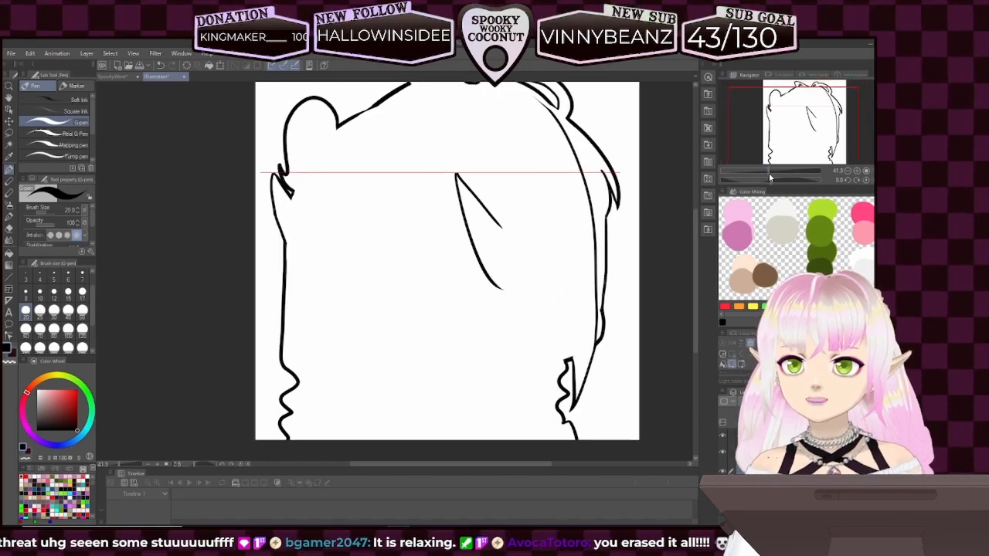
pyautogui.moveTo(804, 146); pyautogui.dragTo(814, 143)
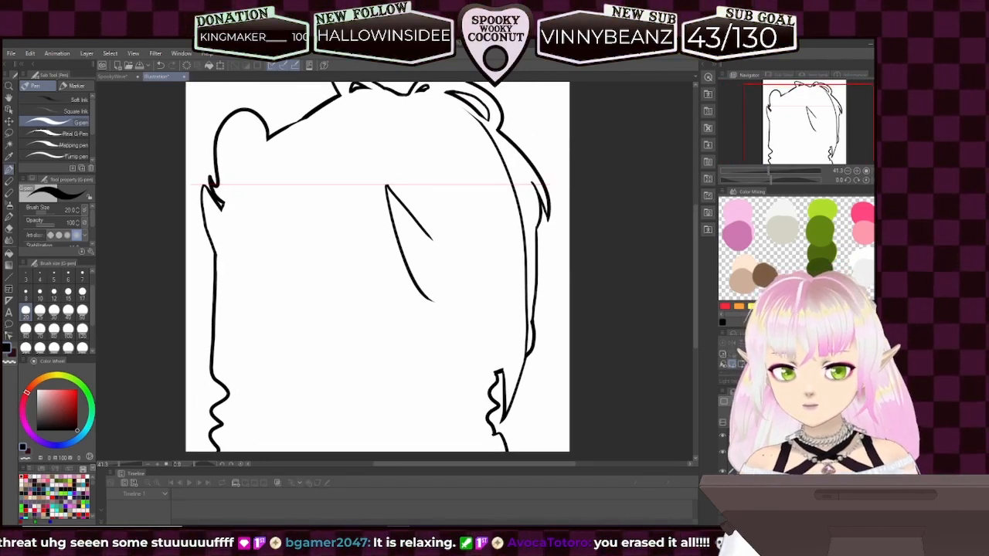
pyautogui.click(724, 470)
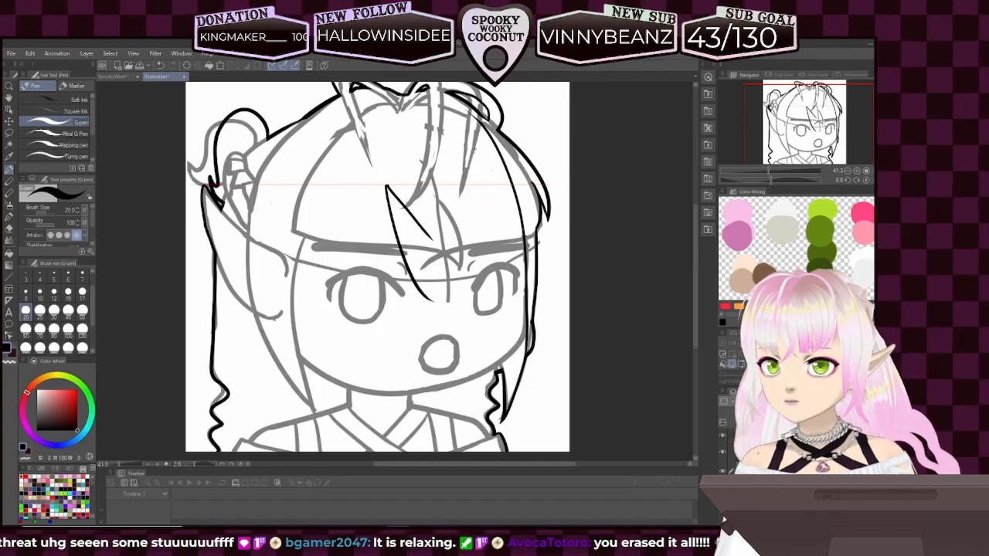
pyautogui.click(723, 519)
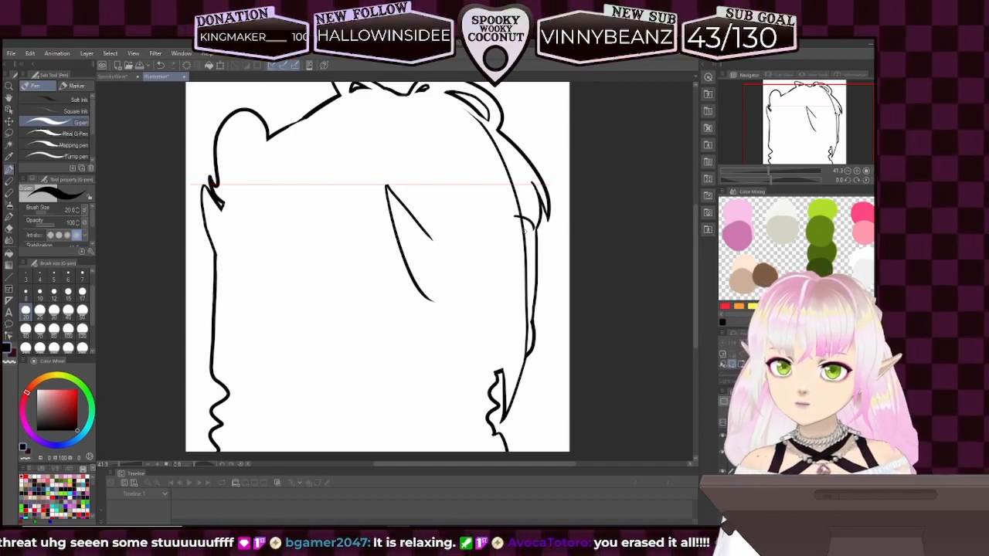
# - Outline a blunt side-bang tip across the long hair line with a short curved bottom edge and a short strand line meeting its corner
pyautogui.moveTo(515, 218); pyautogui.dragTo(534, 231)
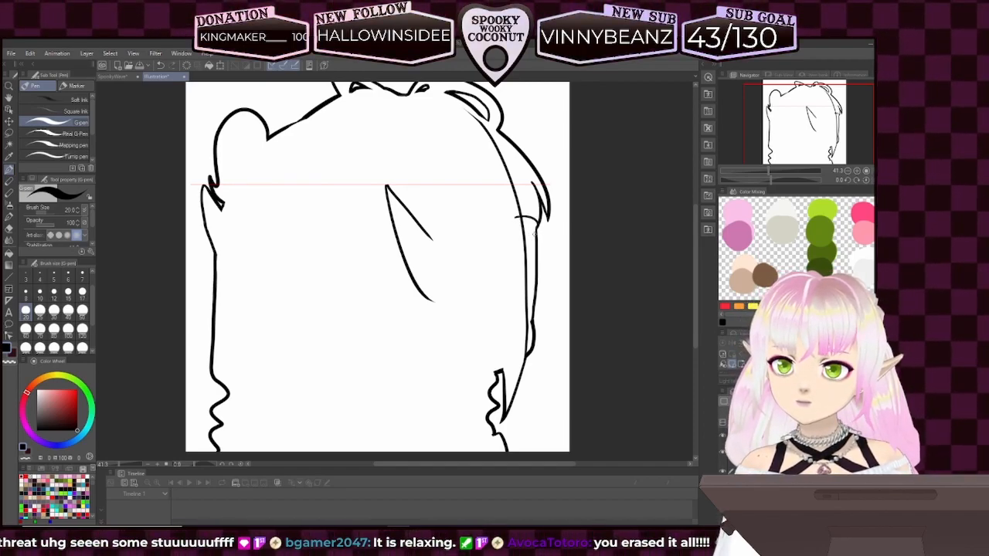
pyautogui.moveTo(787, 136); pyautogui.dragTo(780, 129)
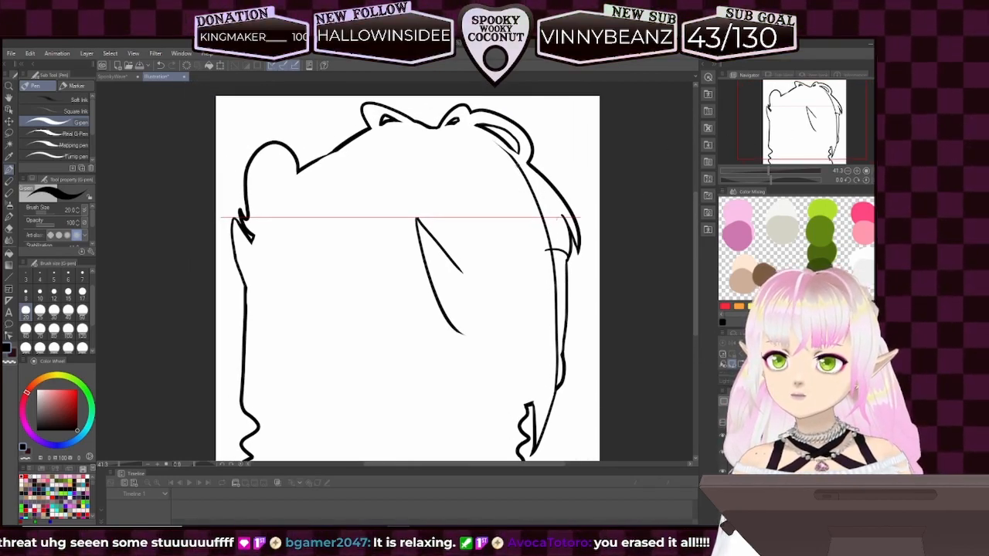
pyautogui.hotkey('ctrl', 'z')
pyautogui.moveTo(519, 163); pyautogui.dragTo(540, 241)
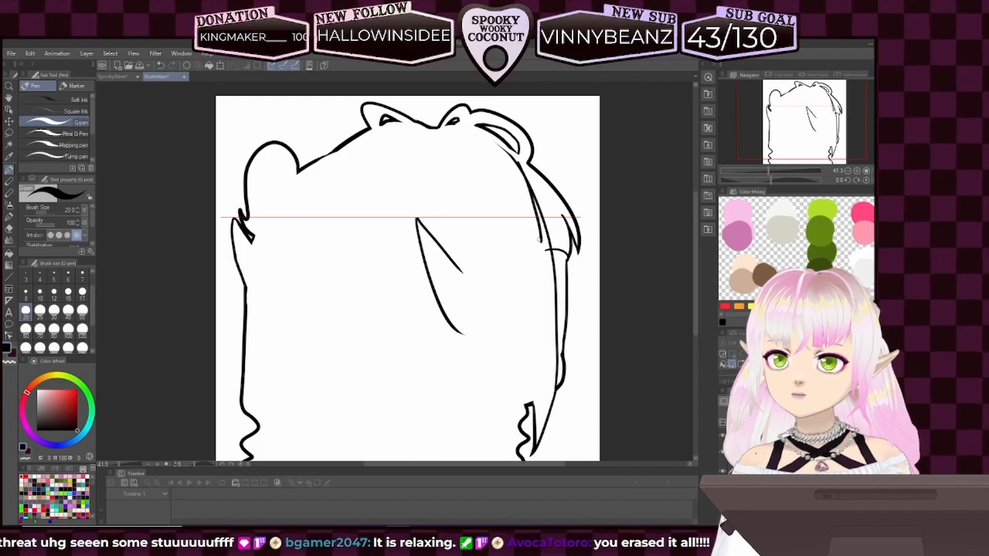
pyautogui.moveTo(533, 205); pyautogui.dragTo(543, 252)
pyautogui.hotkey('ctrl', 'z')
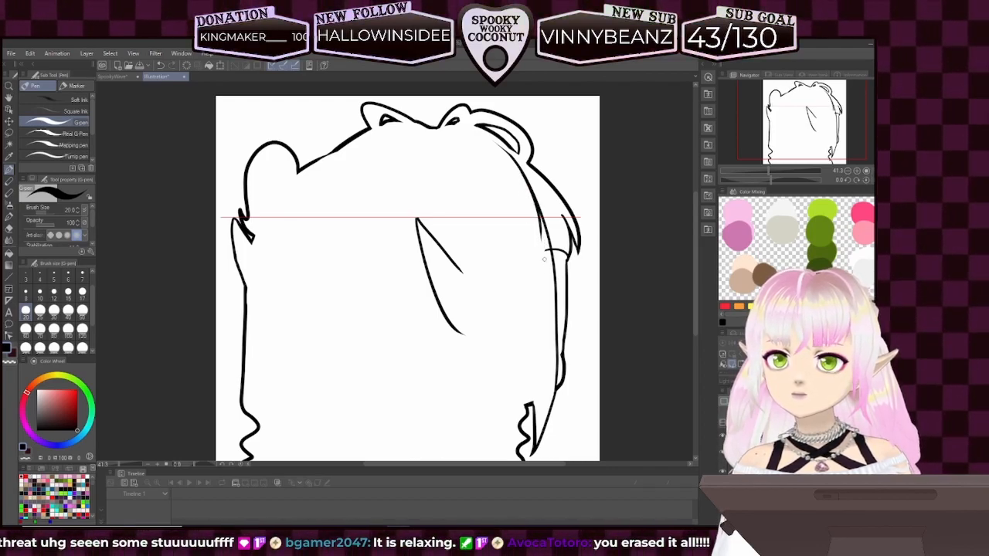
pyautogui.moveTo(538, 229); pyautogui.dragTo(542, 257)
pyautogui.hotkey('ctrl', 'z')
pyautogui.moveTo(539, 221); pyautogui.dragTo(543, 252)
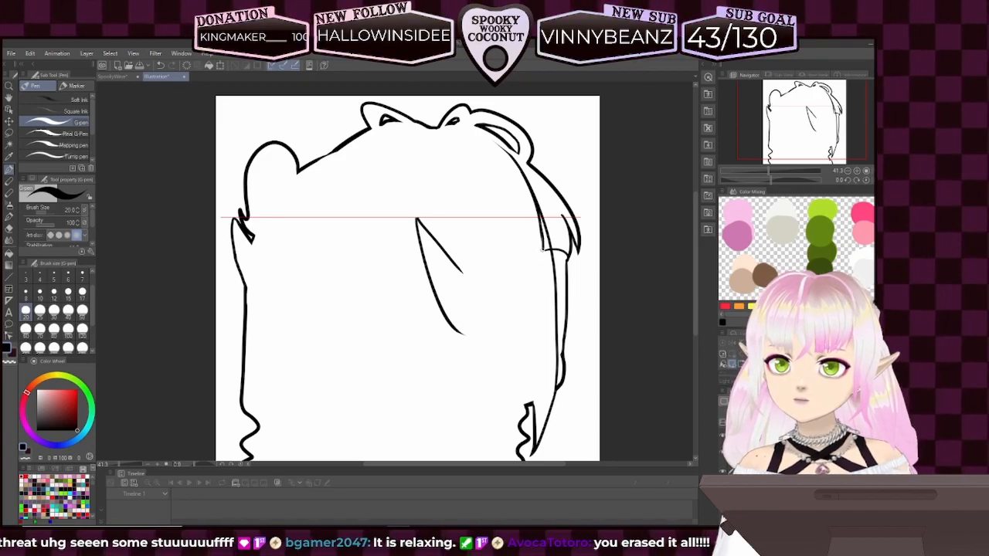
pyautogui.hotkey('ctrl', 'z')
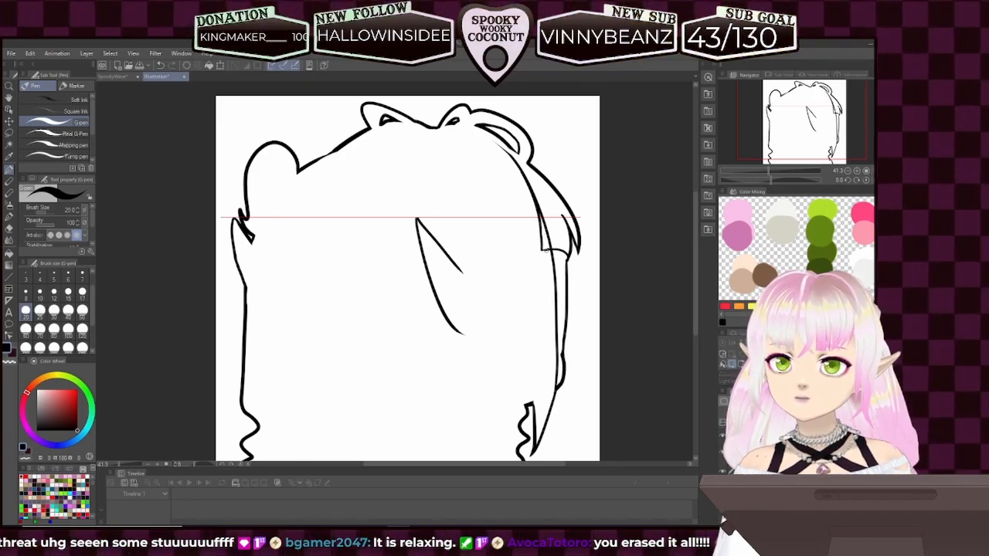
pyautogui.moveTo(541, 248); pyautogui.dragTo(549, 252)
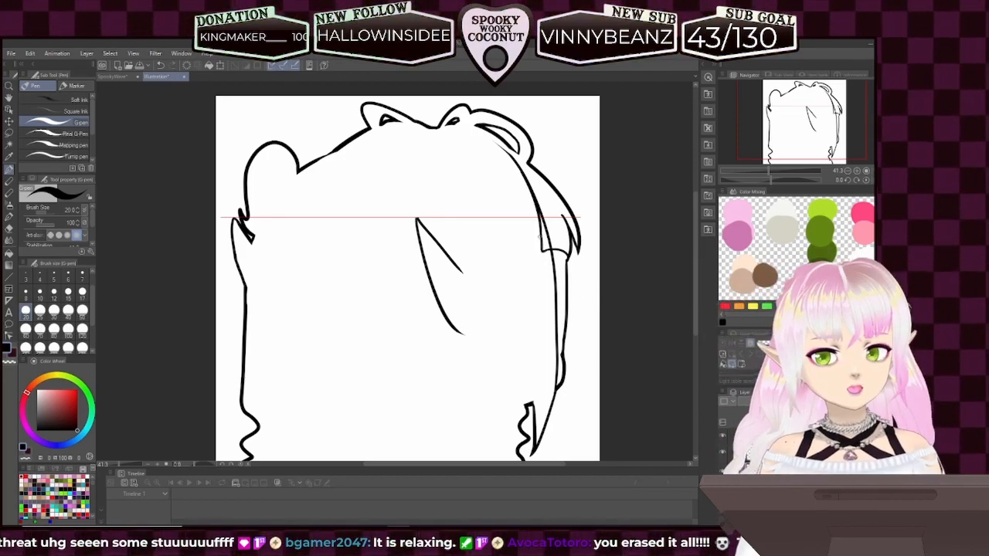
# - Erase the stretch of the long hair line that runs inside the blunt side-bang tip using the transparent colour, and return to the drawing colour
pyautogui.click(11, 362)
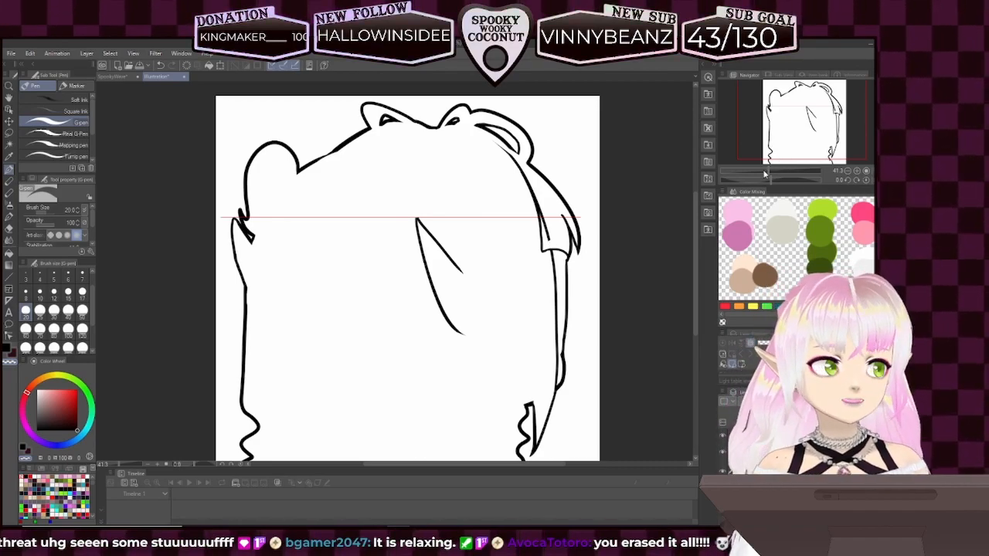
pyautogui.moveTo(769, 176)
pyautogui.mouseDown()
pyautogui.moveTo(788, 175)
pyautogui.moveTo(776, 173)
pyautogui.mouseUp()
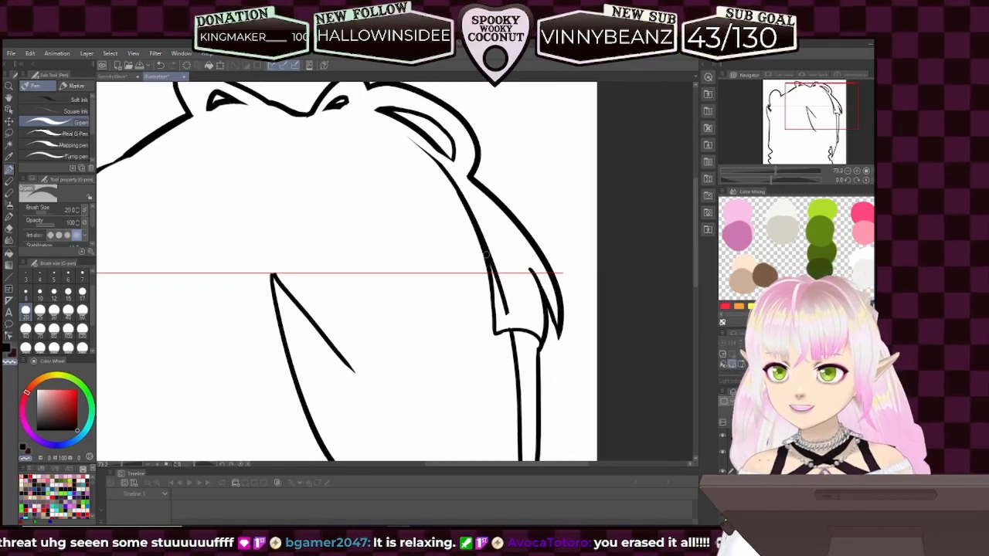
pyautogui.moveTo(500, 284); pyautogui.dragTo(493, 267)
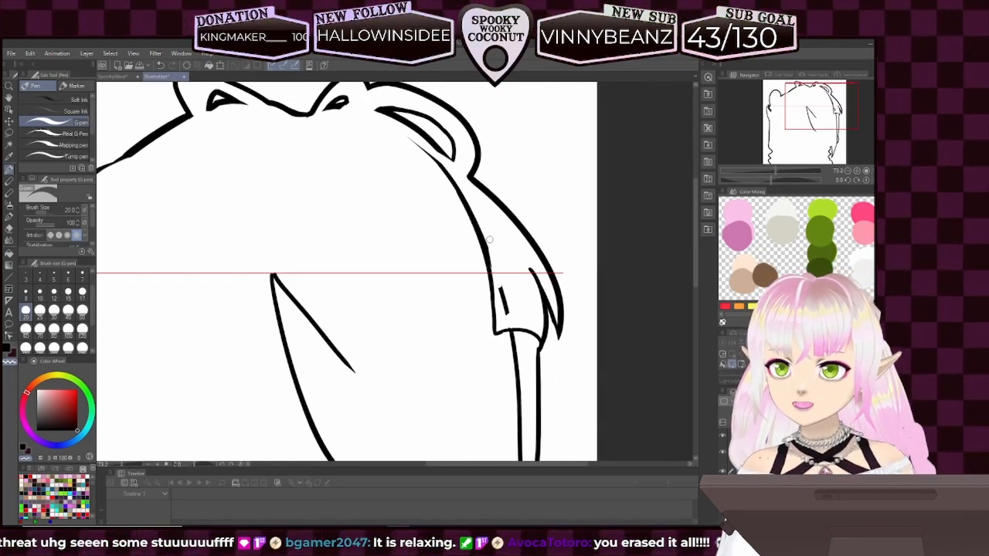
pyautogui.moveTo(500, 288); pyautogui.dragTo(510, 311)
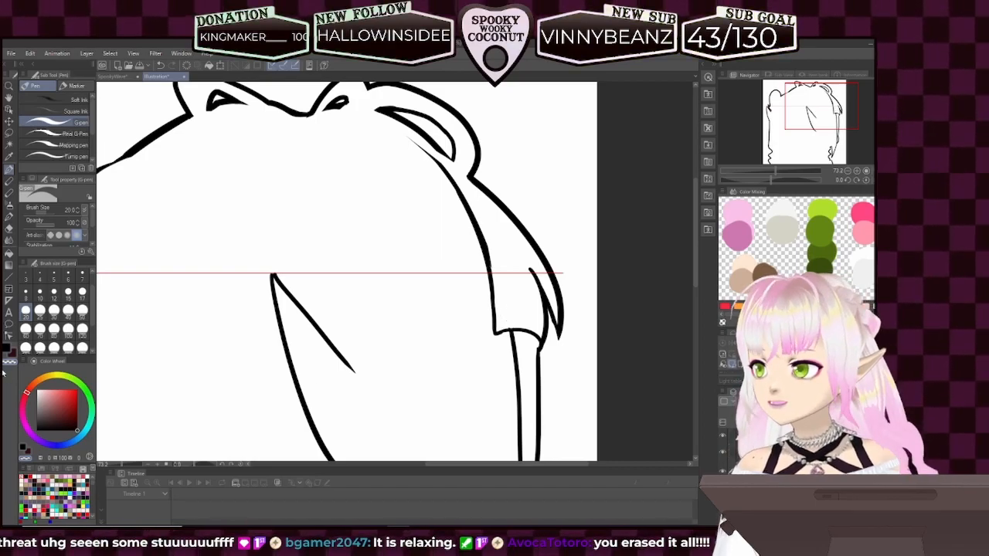
pyautogui.click(7, 349)
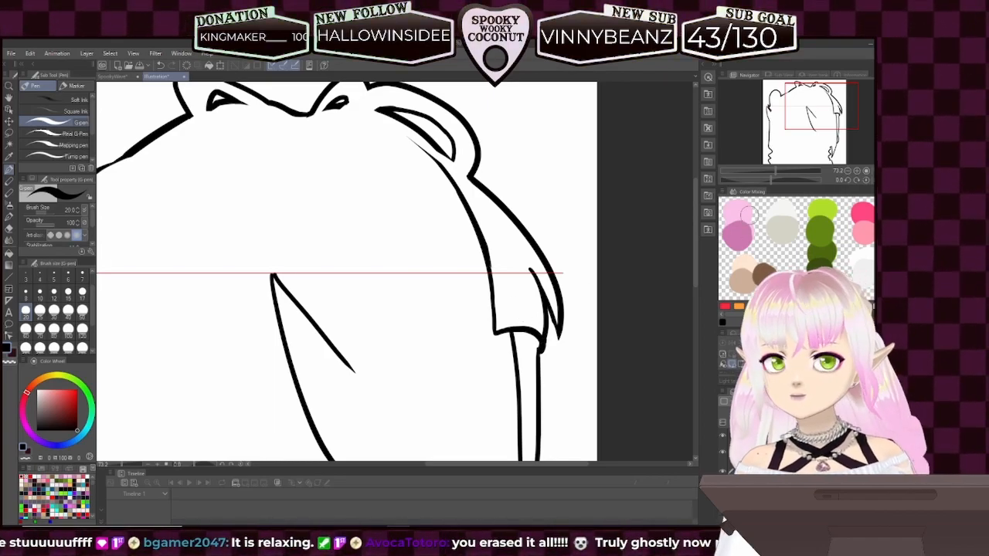
# - Join the base of the upper-right loop's inner shape to the head outline with a short diagonal stroke
pyautogui.moveTo(796, 170); pyautogui.dragTo(769, 175)
pyautogui.moveTo(803, 136); pyautogui.dragTo(779, 143)
pyautogui.moveTo(772, 178); pyautogui.dragTo(776, 171)
pyautogui.moveTo(467, 244); pyautogui.dragTo(517, 277)
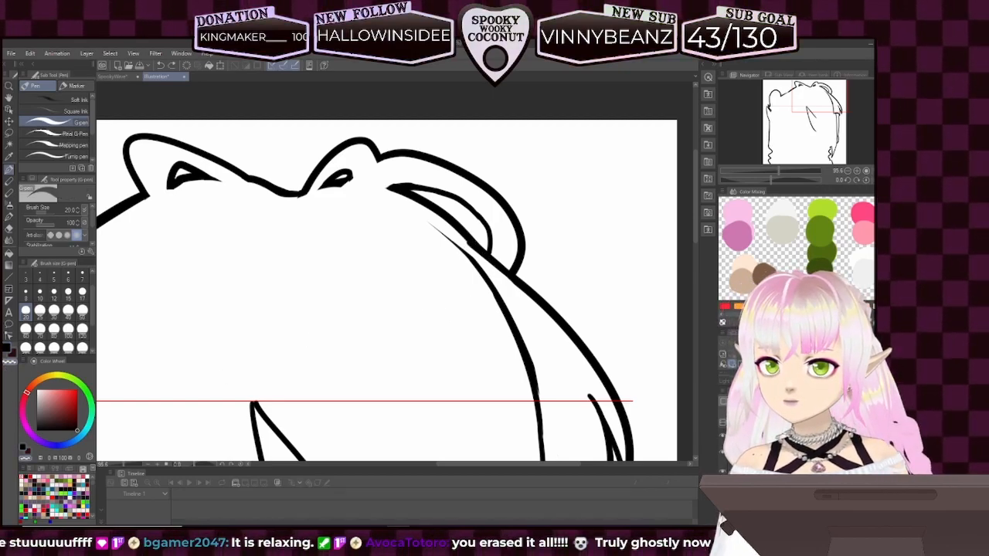
pyautogui.hotkey('ctrl', '-')
pyautogui.hotkey('ctrl', '-')
pyautogui.moveTo(811, 106); pyautogui.dragTo(809, 126)
pyautogui.click(771, 171)
pyautogui.moveTo(771, 176); pyautogui.dragTo(767, 177)
pyautogui.moveTo(804, 141); pyautogui.dragTo(800, 150)
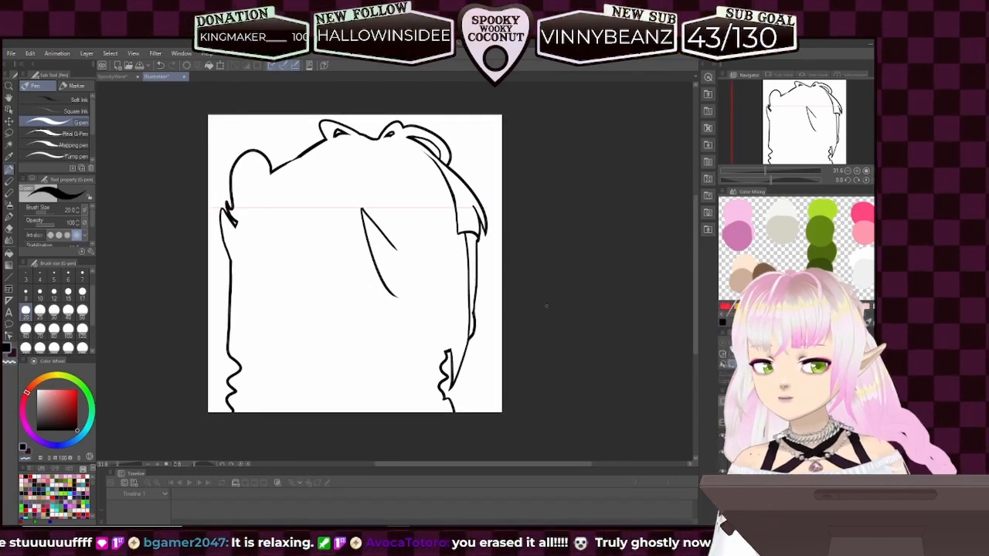
# - Check the rough sketch, hide it, and try to draw a long curved strand from beside the pointed bang down to the curled lock
pyautogui.click(723, 452)
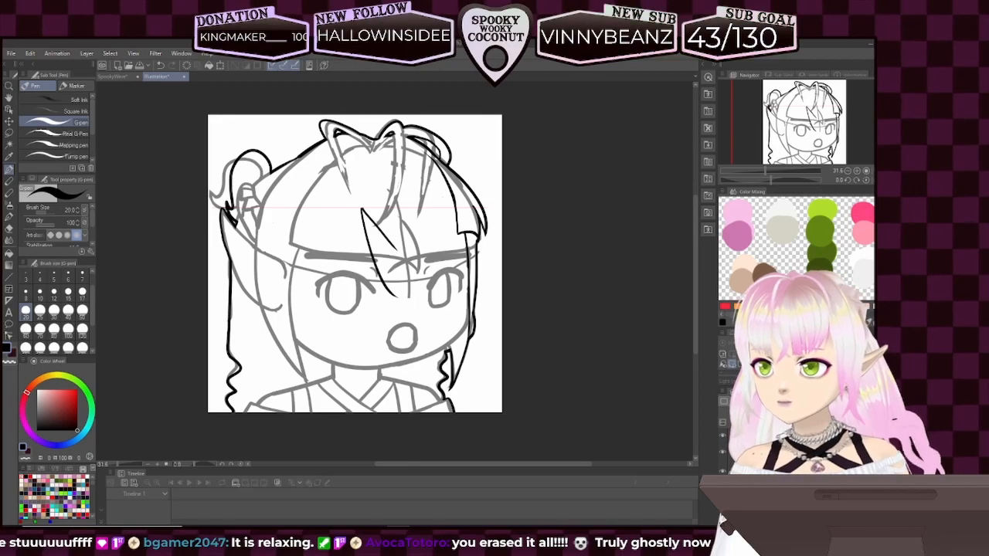
pyautogui.click(723, 522)
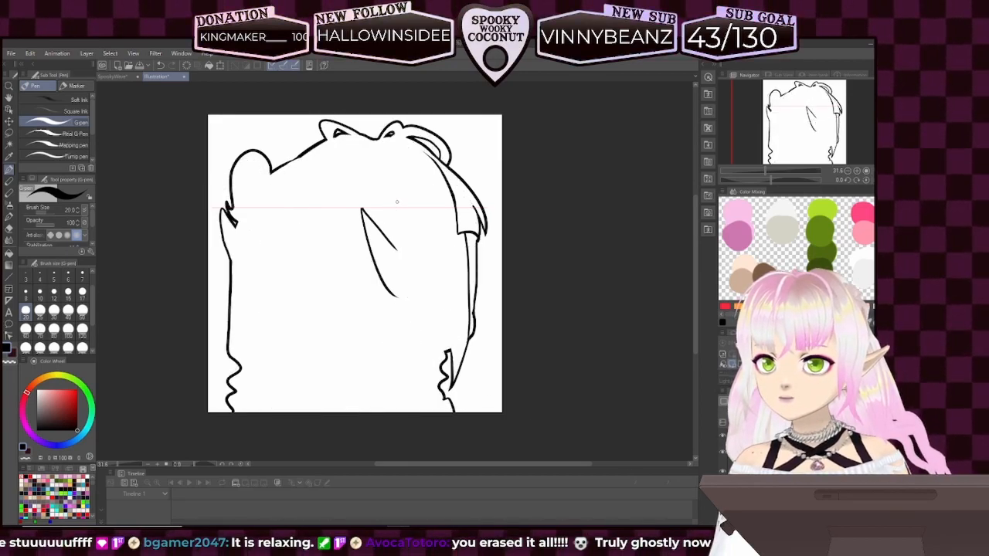
pyautogui.moveTo(399, 195); pyautogui.dragTo(423, 276)
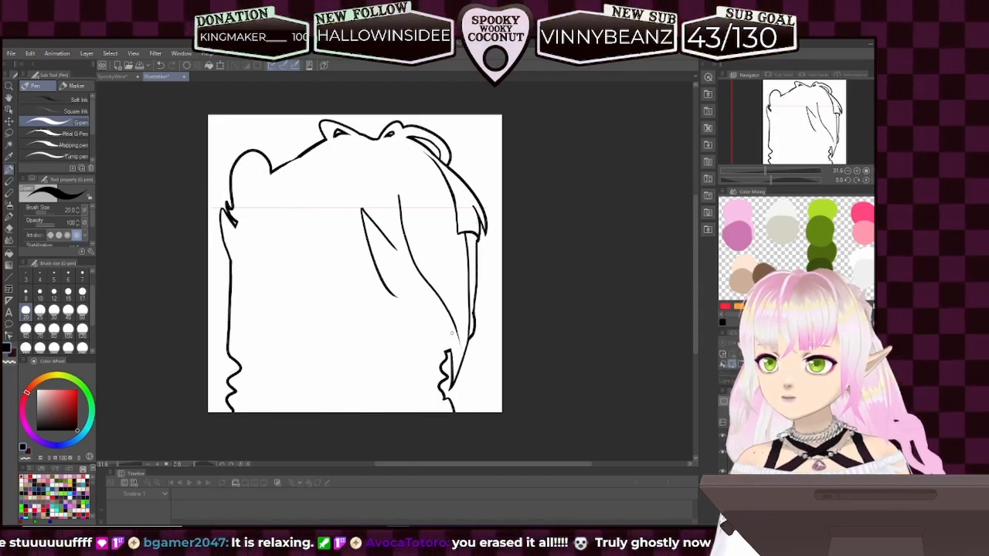
pyautogui.hotkey('ctrl', 'z')
pyautogui.moveTo(394, 203); pyautogui.dragTo(450, 337)
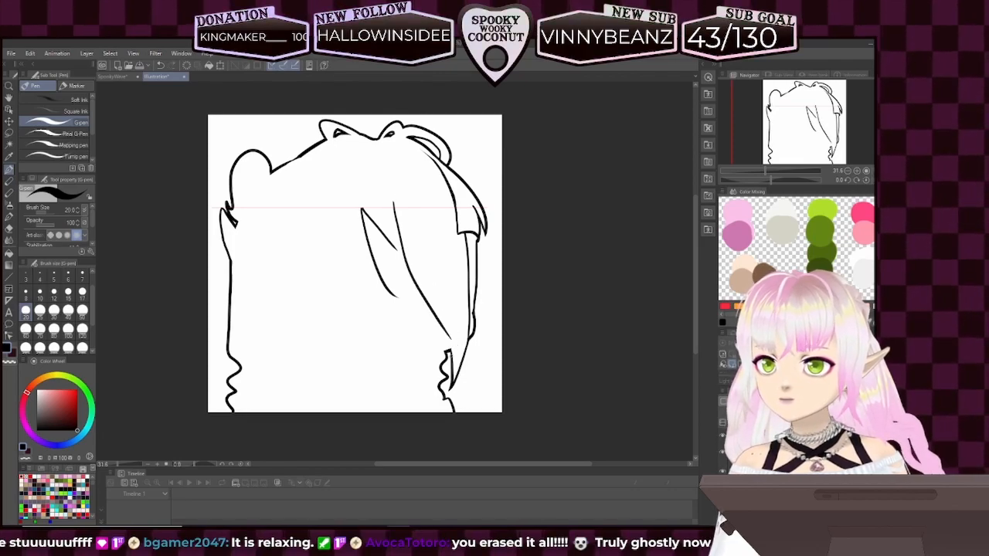
pyautogui.hotkey('ctrl', 'z')
pyautogui.moveTo(408, 265); pyautogui.dragTo(454, 349)
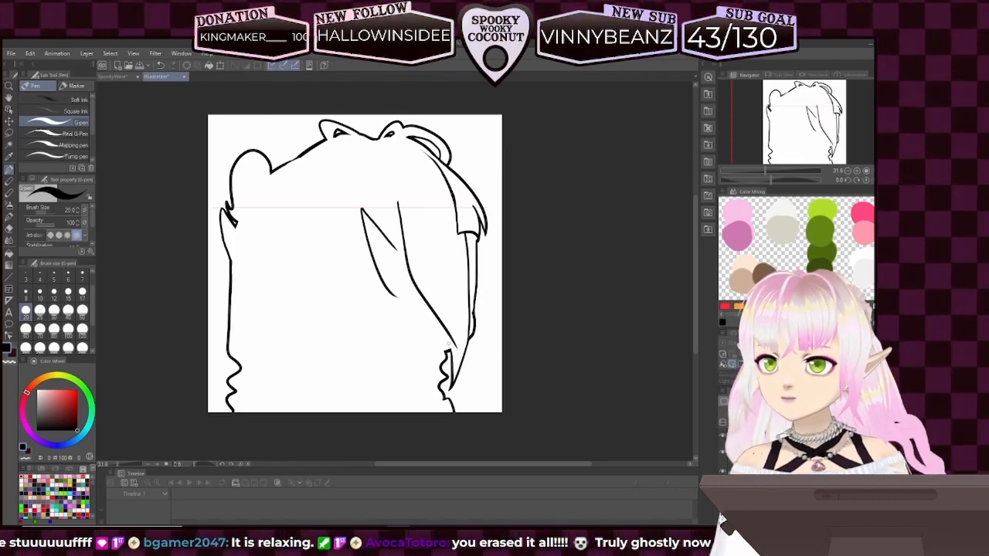
pyautogui.hotkey('ctrl', 'z')
pyautogui.moveTo(398, 203)
pyautogui.mouseDown()
pyautogui.moveTo(406, 257)
pyautogui.moveTo(455, 333)
pyautogui.mouseUp()
pyautogui.hotkey('ctrl', 'z')
# - Try to draw the long strand in the opposite direction, from the curled lock's top corner up past the pointed bang
pyautogui.moveTo(775, 178); pyautogui.dragTo(723, 179)
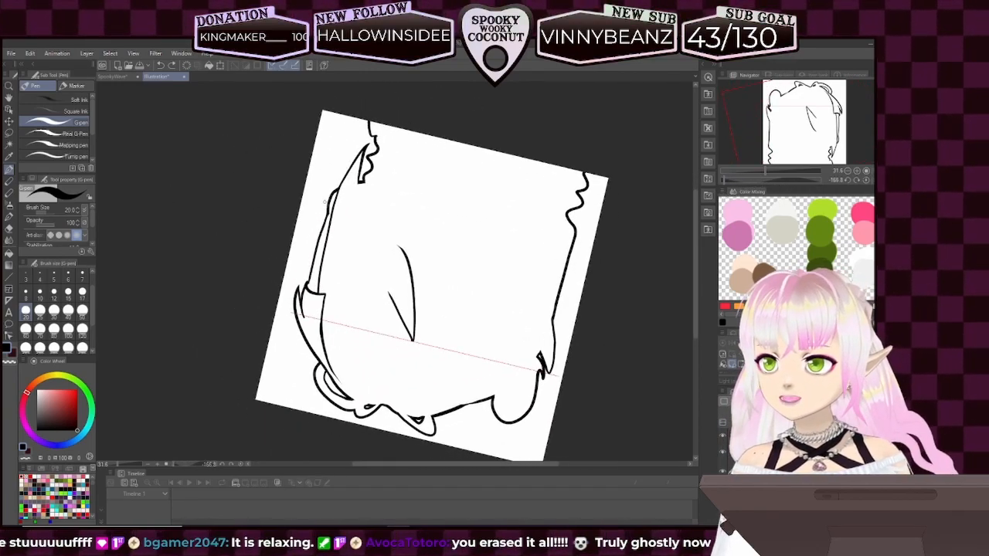
pyautogui.moveTo(363, 178); pyautogui.dragTo(376, 323)
pyautogui.hotkey('ctrl', 'z')
pyautogui.moveTo(364, 174)
pyautogui.mouseDown()
pyautogui.moveTo(358, 226)
pyautogui.moveTo(384, 362)
pyautogui.mouseUp()
pyautogui.hotkey('ctrl', 'z')
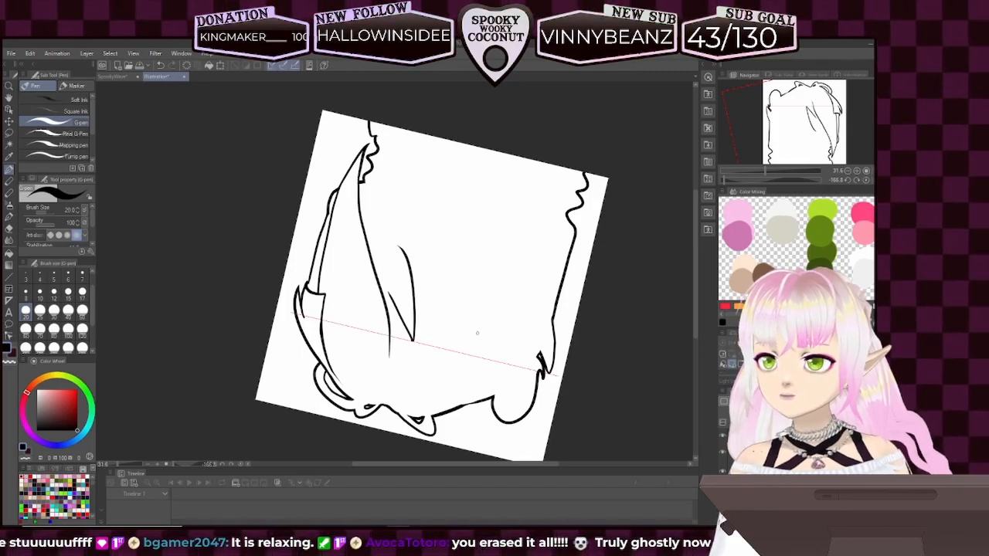
pyautogui.moveTo(765, 187)
pyautogui.mouseDown()
pyautogui.moveTo(756, 178)
pyautogui.moveTo(777, 184)
pyautogui.mouseUp()
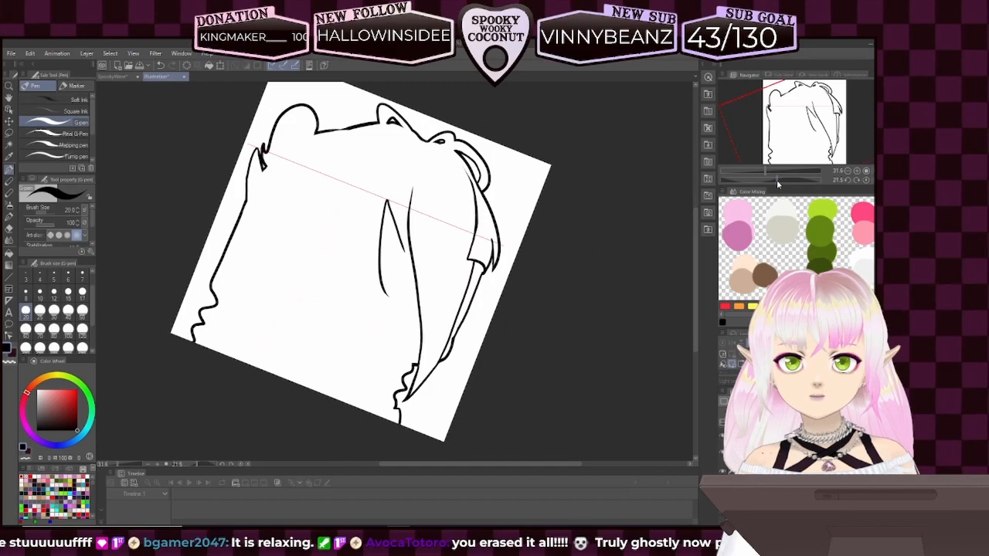
pyautogui.click(847, 181)
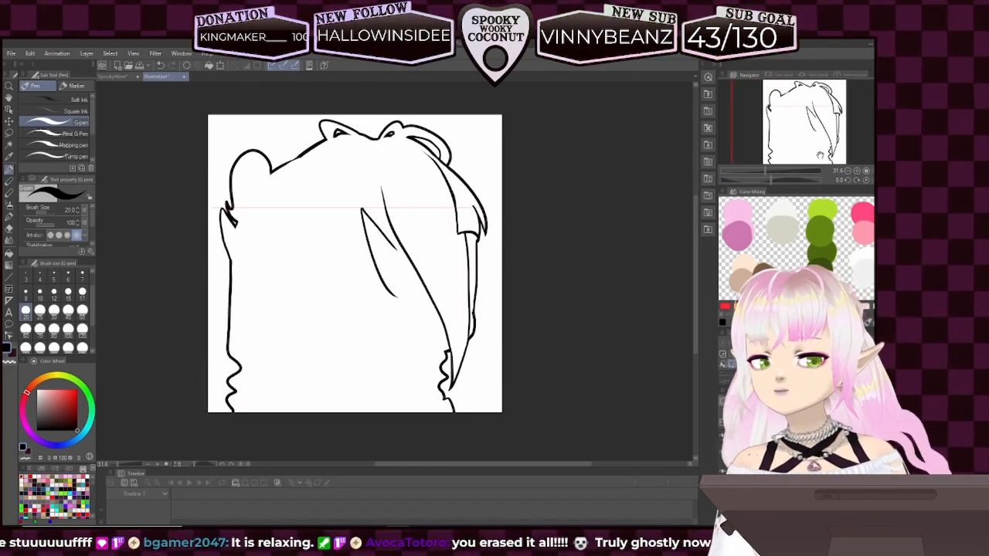
# - Compare the long strand with the rough sketch by toggling the sketch's visibility, and undo the strand
pyautogui.moveTo(816, 123); pyautogui.dragTo(800, 130)
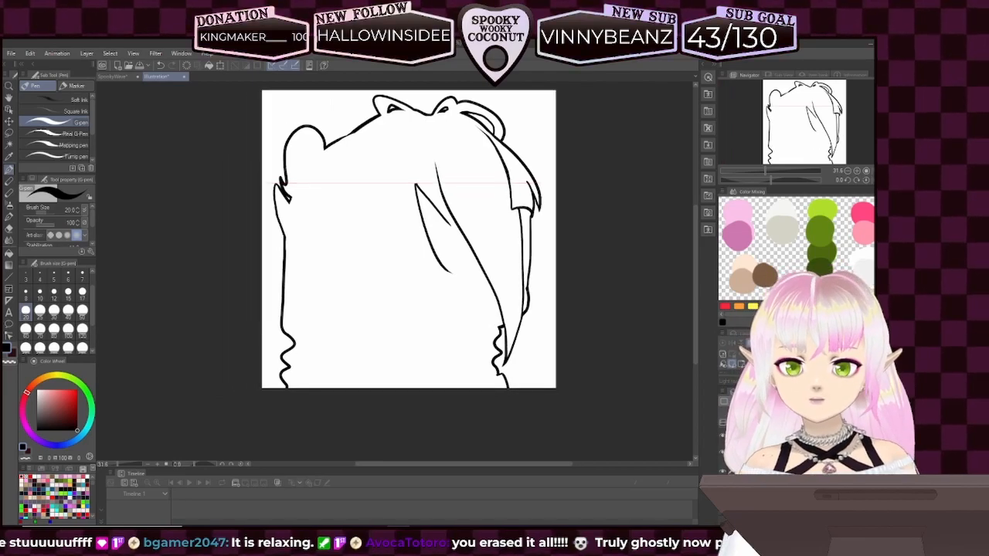
pyautogui.click(723, 453)
pyautogui.click(723, 452)
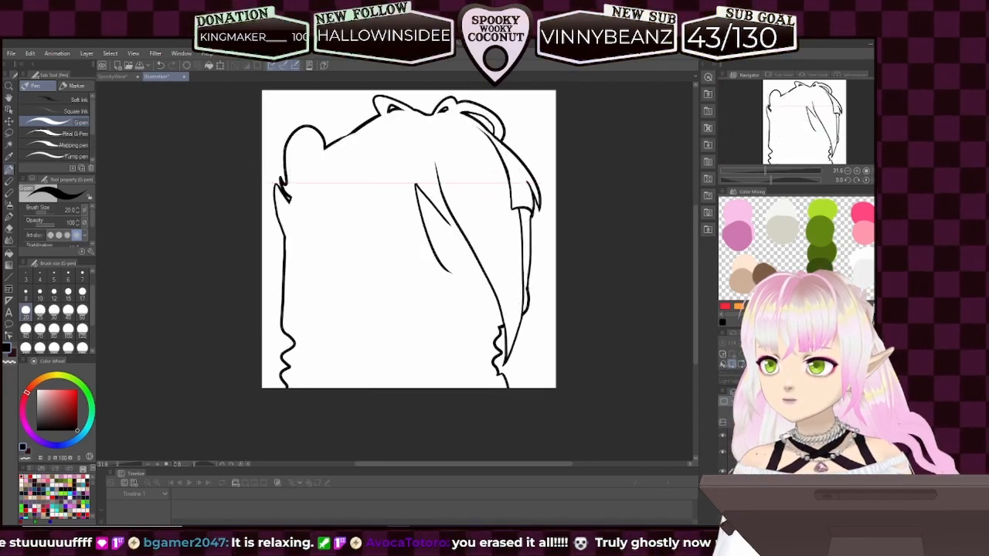
pyautogui.click(723, 452)
pyautogui.click(724, 452)
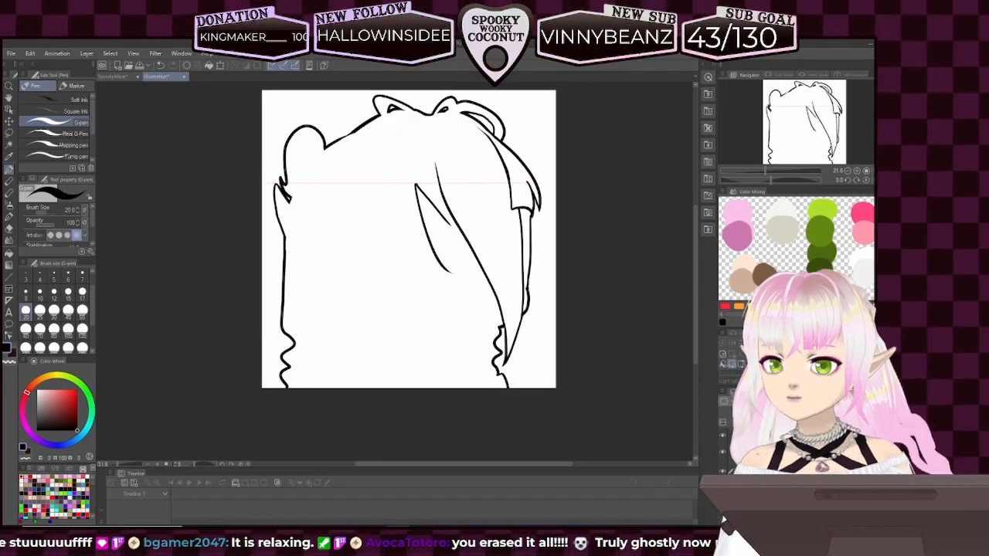
pyautogui.click(764, 171)
pyautogui.moveTo(763, 173); pyautogui.dragTo(807, 139)
pyautogui.moveTo(770, 175); pyautogui.dragTo(765, 174)
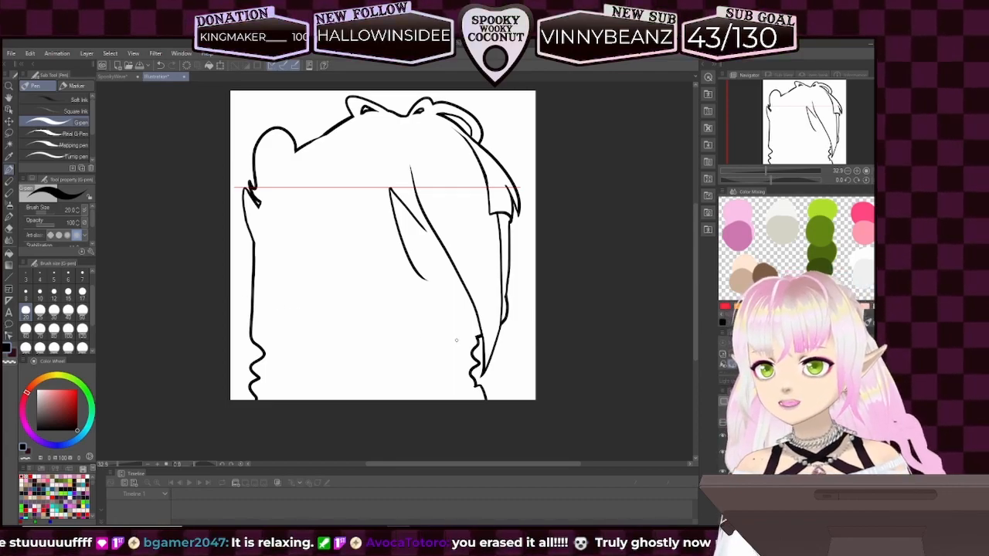
pyautogui.moveTo(464, 299); pyautogui.dragTo(477, 334)
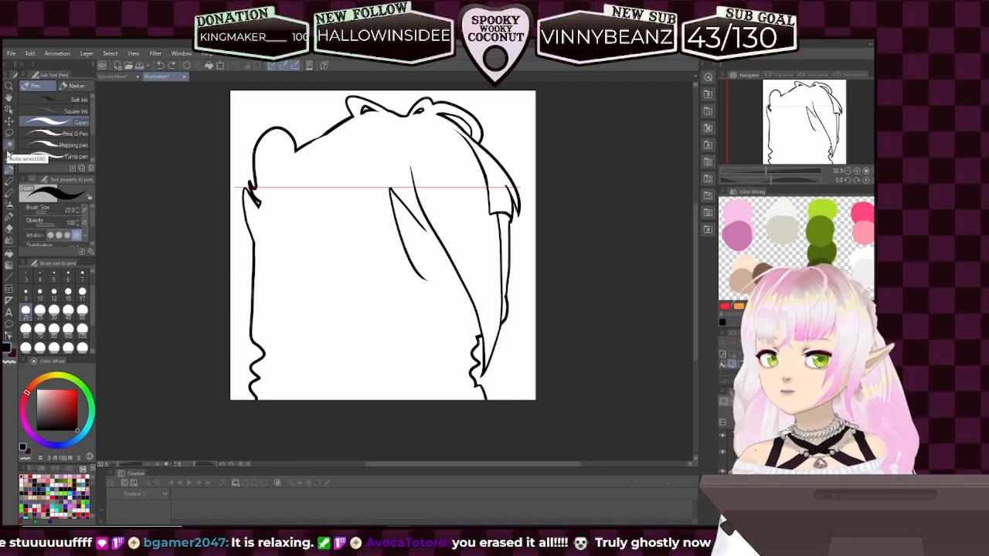
pyautogui.hotkey('ctrl', 'z')
# - Lasso the pointed bang lines in the middle of the canvas, move them horizontally closer to the side hair, and deselect
pyautogui.click(9, 133)
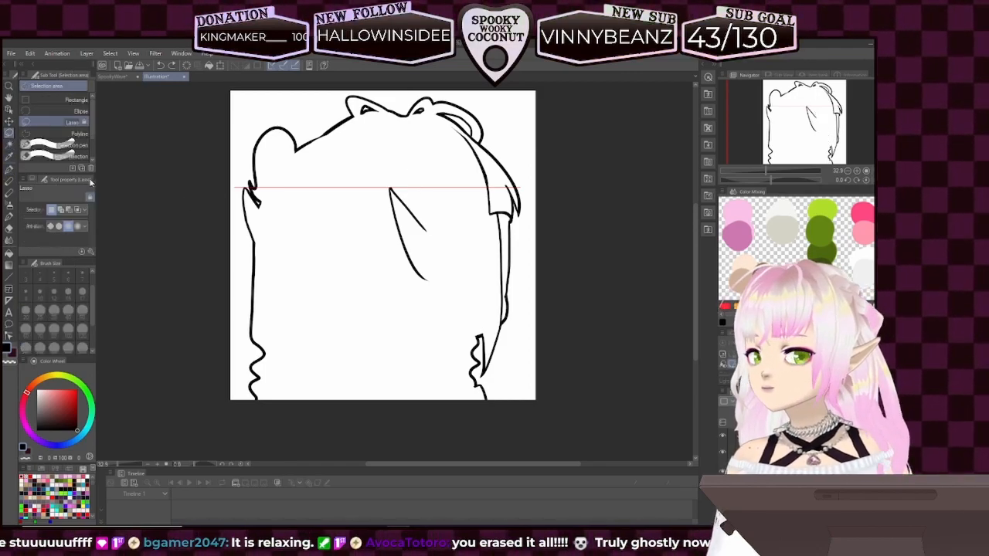
pyautogui.moveTo(424, 172)
pyautogui.mouseDown()
pyautogui.moveTo(390, 283)
pyautogui.moveTo(453, 265)
pyautogui.mouseUp()
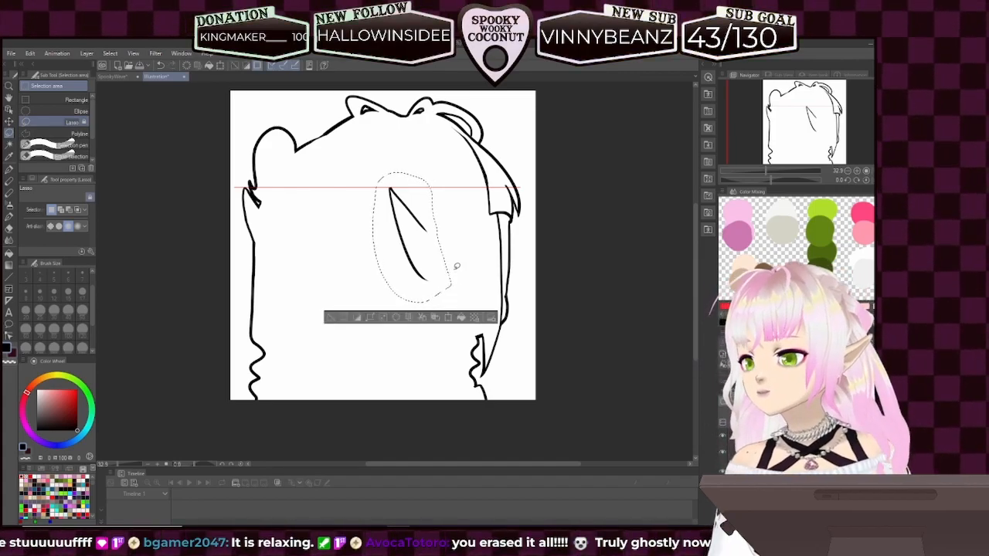
pyautogui.click(9, 121)
pyautogui.press('Right')
pyautogui.press('Right')
pyautogui.press('Right')
pyautogui.press('Right')
pyautogui.press('Right')
pyautogui.press('Right')
pyautogui.press('Right')
pyautogui.press('Right')
pyautogui.press('Right')
pyautogui.press('Right')
pyautogui.press('Right')
pyautogui.press('Right')
pyautogui.press('Right')
pyautogui.press('Right')
pyautogui.press('Right')
pyautogui.press('Right')
pyautogui.press('Right')
pyautogui.press('Right')
pyautogui.press('Right')
pyautogui.press('Right')
pyautogui.press('Right')
pyautogui.press('Right')
pyautogui.press('Right')
pyautogui.press('Right')
pyautogui.press('Right')
pyautogui.press('Right')
pyautogui.press('Right')
pyautogui.press('Right')
pyautogui.press('Right')
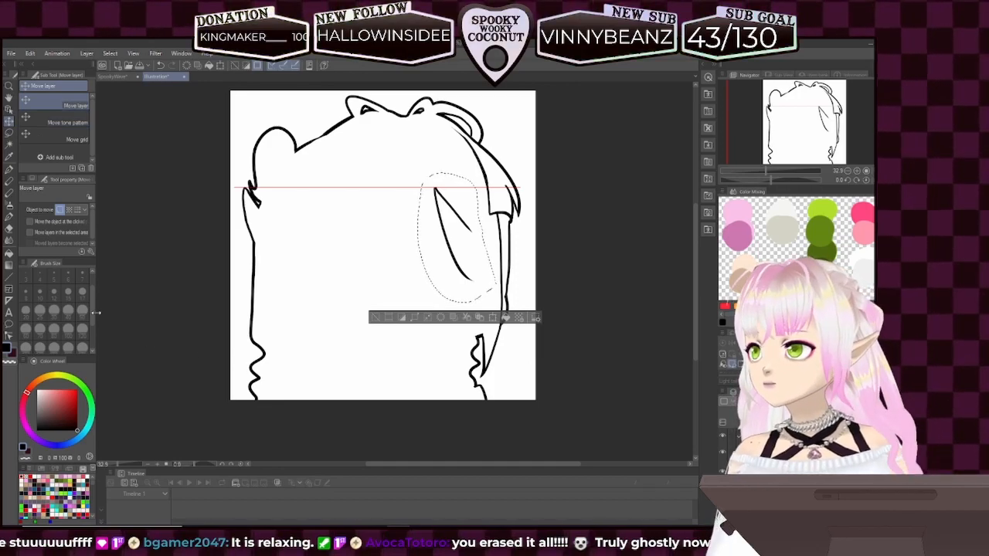
pyautogui.click(9, 132)
pyautogui.click(160, 262)
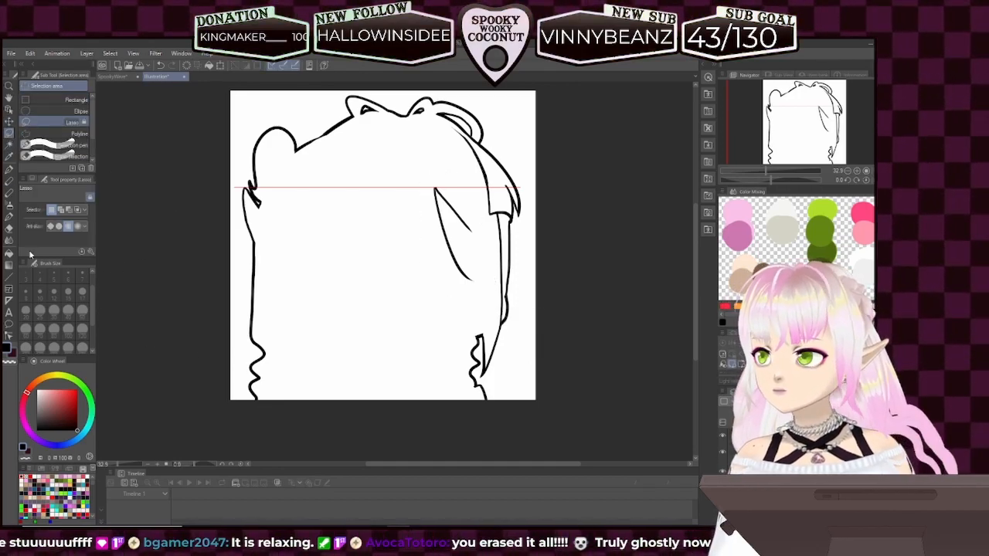
# - Return to the G-pen and try to draw a strand from the moved pointed bang down to the curled lock
pyautogui.click(9, 156)
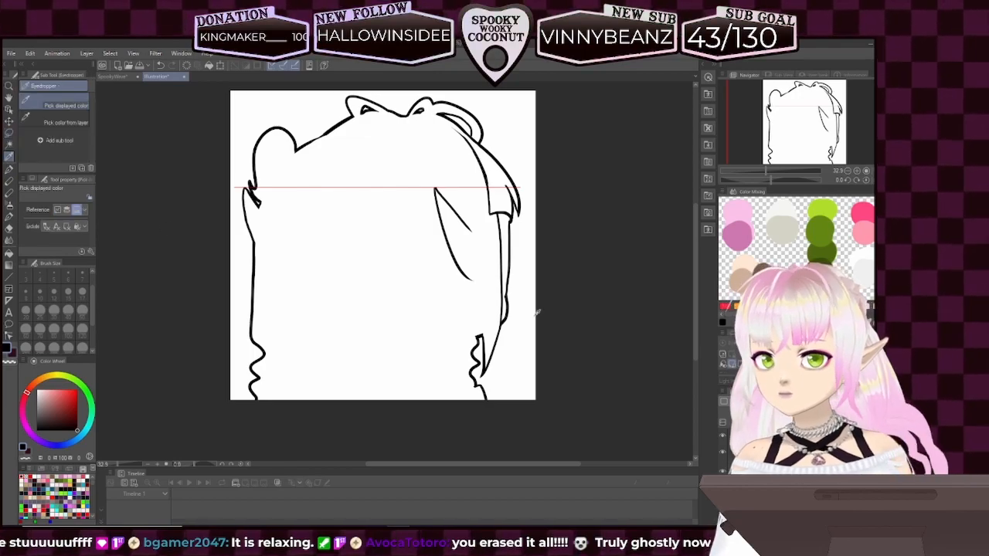
pyautogui.click(8, 170)
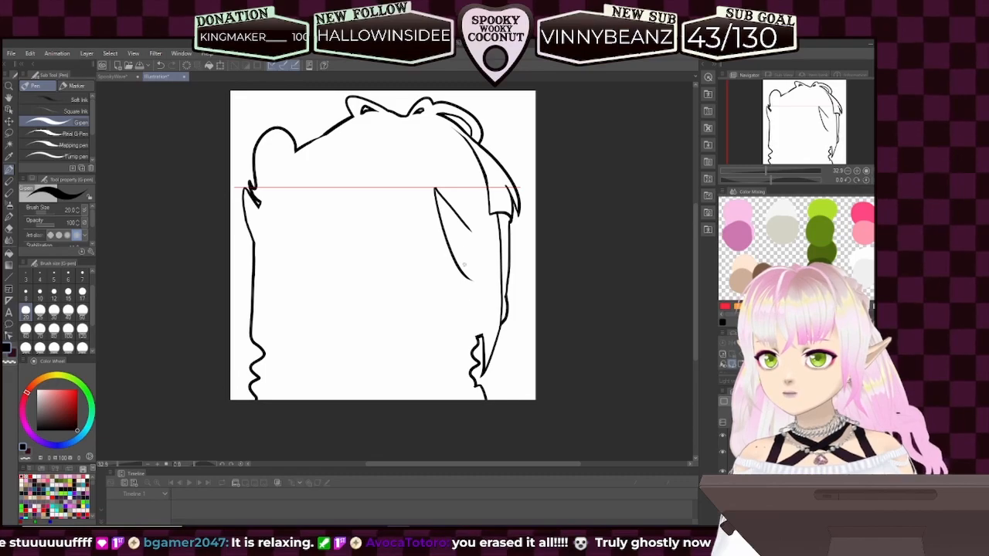
pyautogui.moveTo(468, 250); pyautogui.dragTo(480, 309)
pyautogui.hotkey('ctrl', 'z')
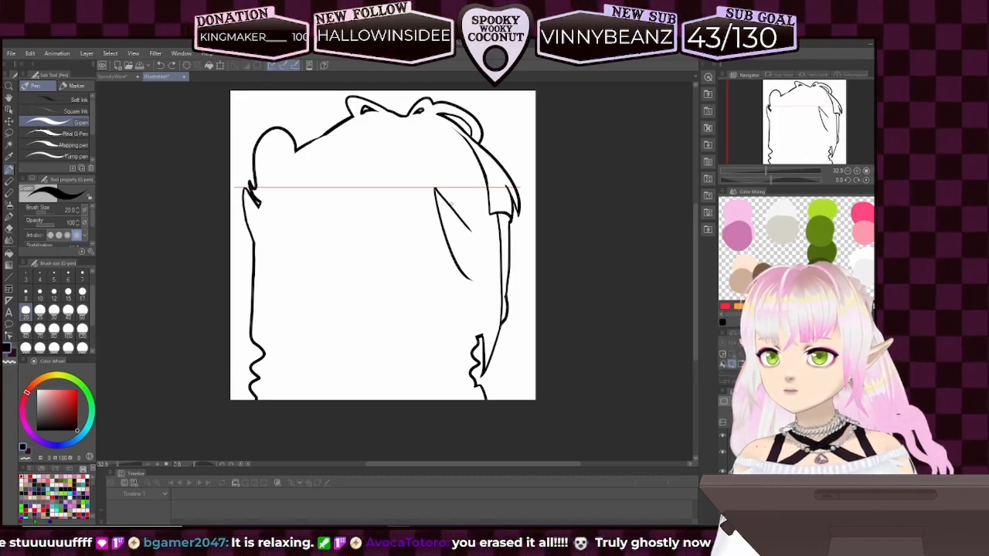
pyautogui.moveTo(467, 263); pyautogui.dragTo(484, 331)
pyautogui.hotkey('ctrl', 'z')
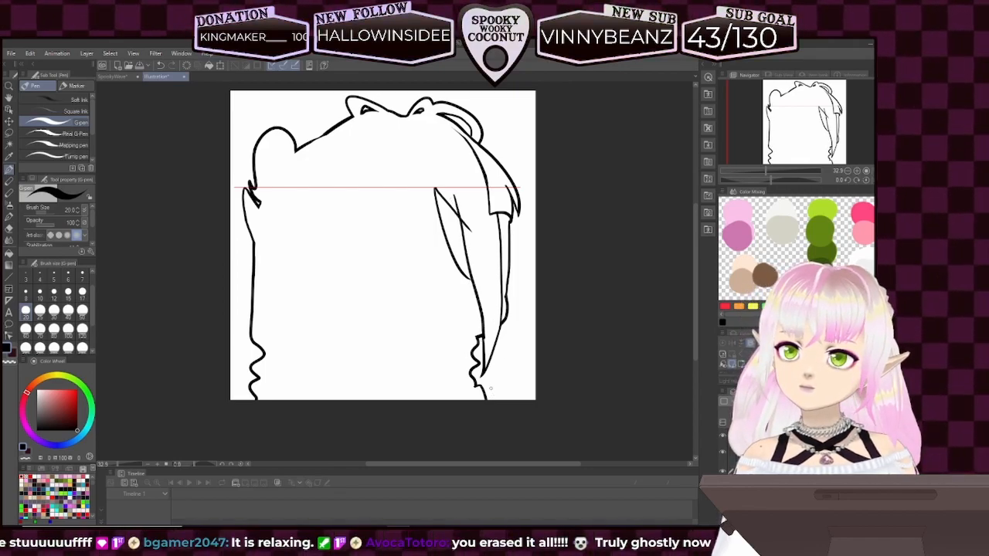
pyautogui.hotkey('ctrl', 'z')
# - Draw a long, gently curved strand from the curled lock's top corner up across the pointed bang to just above its tip
pyautogui.moveTo(771, 181); pyautogui.dragTo(718, 203)
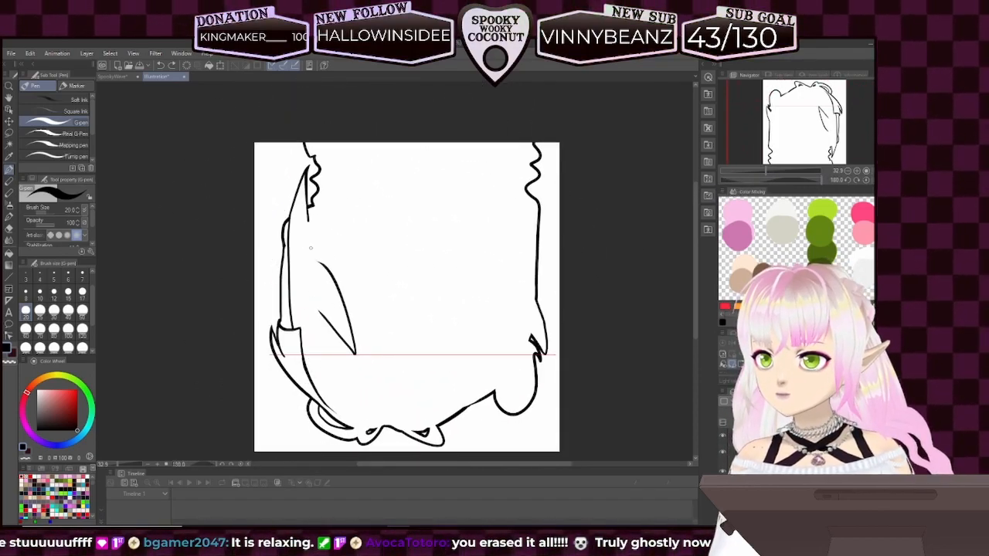
pyautogui.moveTo(310, 224); pyautogui.dragTo(311, 290)
pyautogui.hotkey('ctrl', 'z')
pyautogui.moveTo(308, 208); pyautogui.dragTo(340, 359)
pyautogui.hotkey('ctrl', 'z')
pyautogui.moveTo(309, 210); pyautogui.dragTo(353, 362)
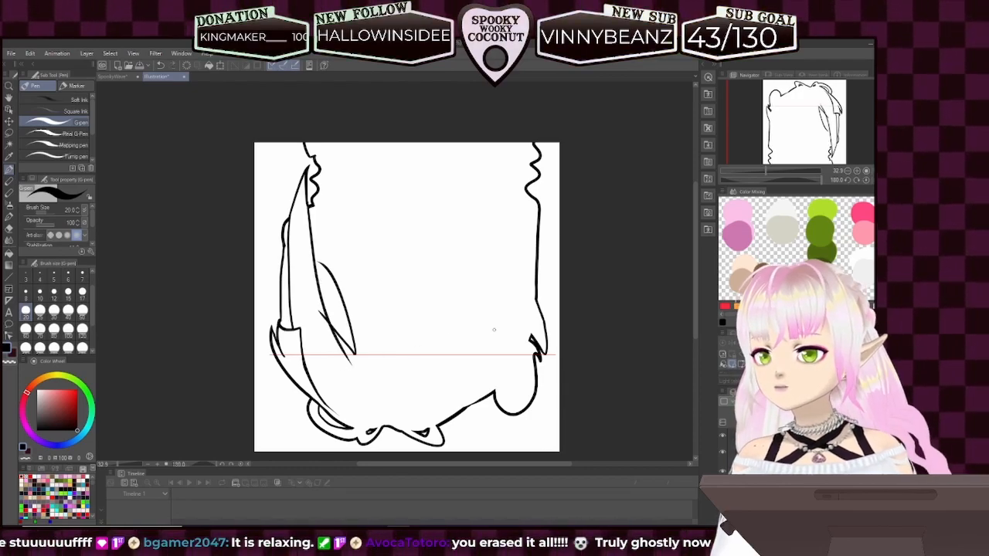
pyautogui.moveTo(818, 182); pyautogui.dragTo(780, 182)
pyautogui.click(847, 181)
pyautogui.click(846, 180)
pyautogui.click(847, 181)
pyautogui.click(846, 181)
pyautogui.click(846, 182)
pyautogui.moveTo(768, 175); pyautogui.dragTo(778, 174)
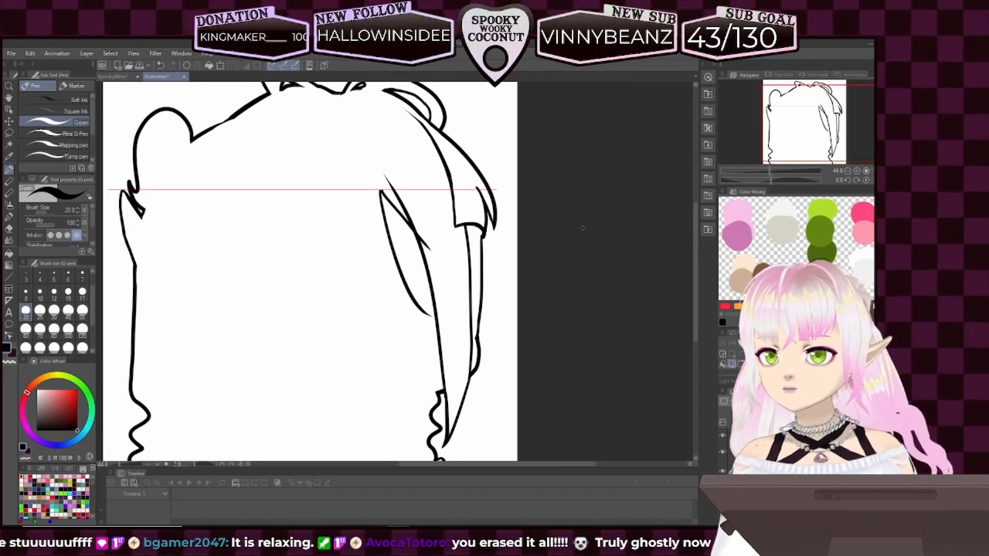
# - Erase the end of the pointed bang's inner line that overshoots the long strand, using the transparent colour
pyautogui.moveTo(767, 175); pyautogui.dragTo(781, 174)
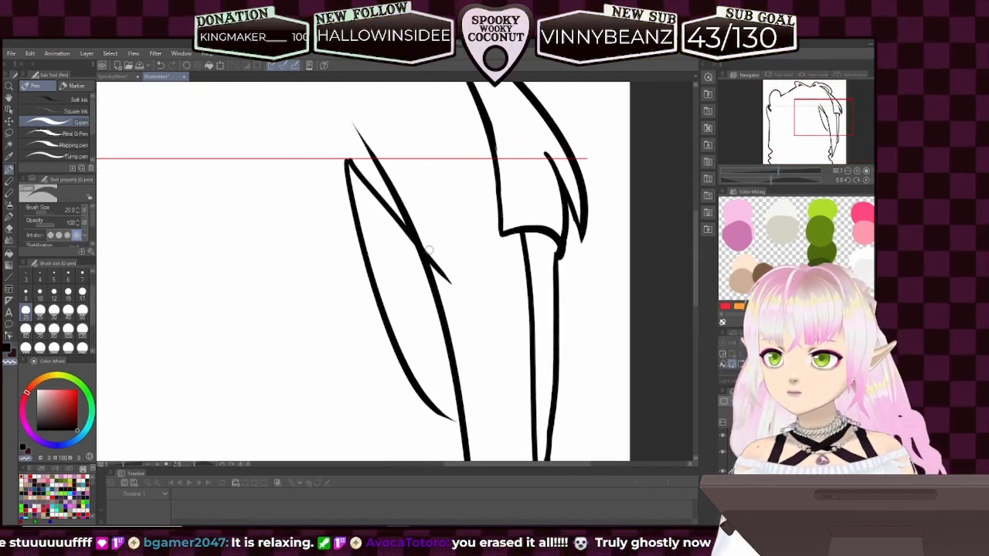
pyautogui.moveTo(448, 283); pyautogui.dragTo(424, 239)
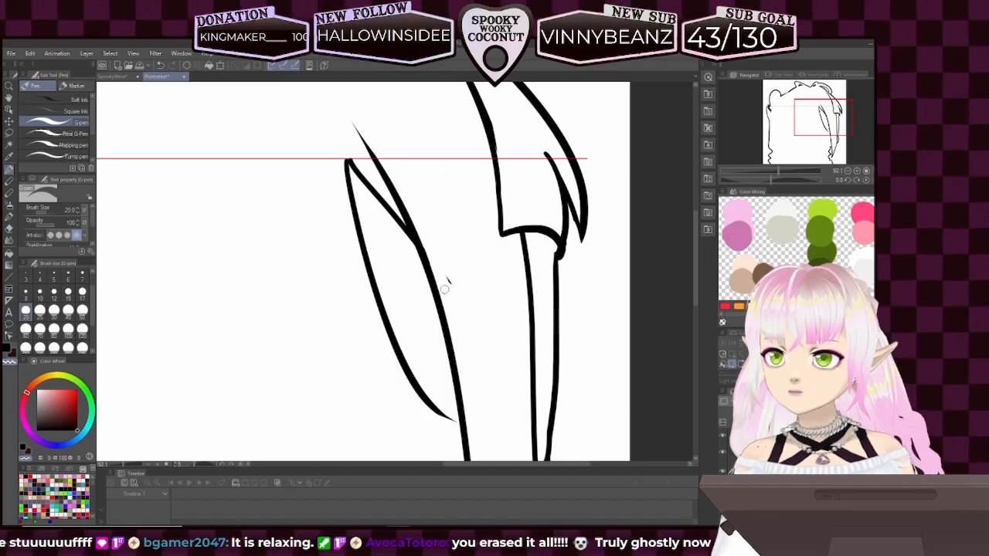
pyautogui.moveTo(447, 278); pyautogui.dragTo(454, 291)
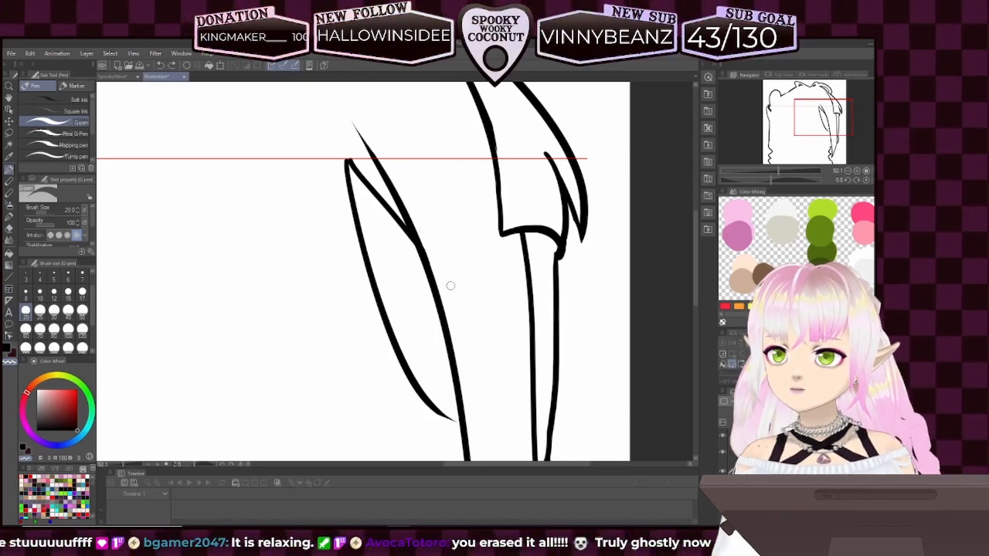
# - Draw a curved hair line from the pointed bang's lower edge down to the top of the curled lock
pyautogui.moveTo(778, 171); pyautogui.dragTo(766, 171)
pyautogui.moveTo(822, 130); pyautogui.dragTo(811, 147)
pyautogui.moveTo(764, 175); pyautogui.dragTo(781, 172)
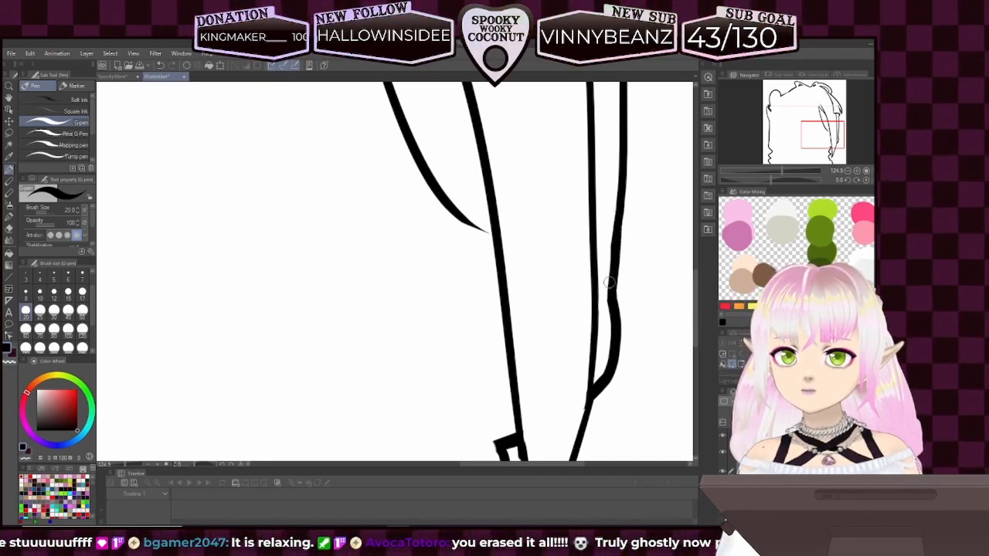
pyautogui.moveTo(782, 173); pyautogui.dragTo(761, 171)
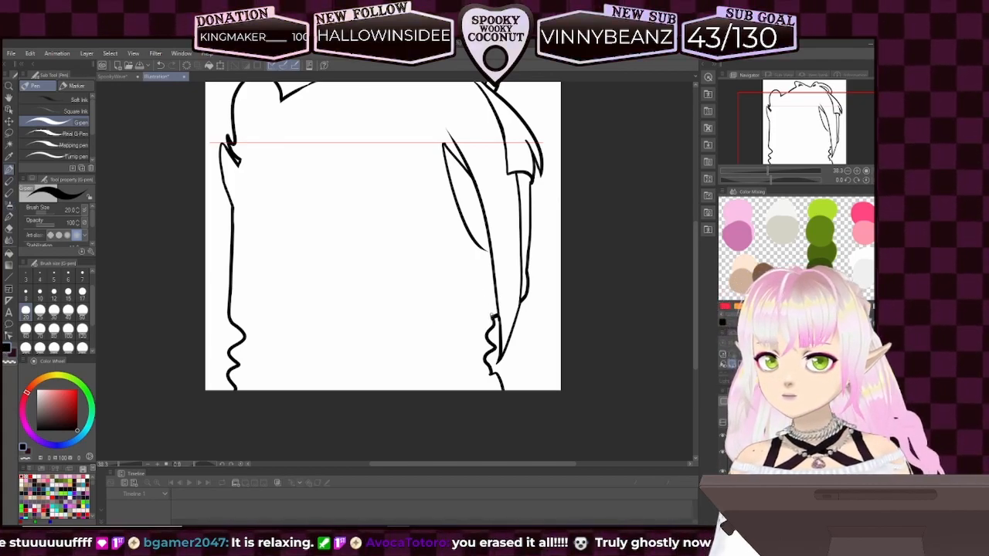
pyautogui.moveTo(493, 315); pyautogui.dragTo(473, 288)
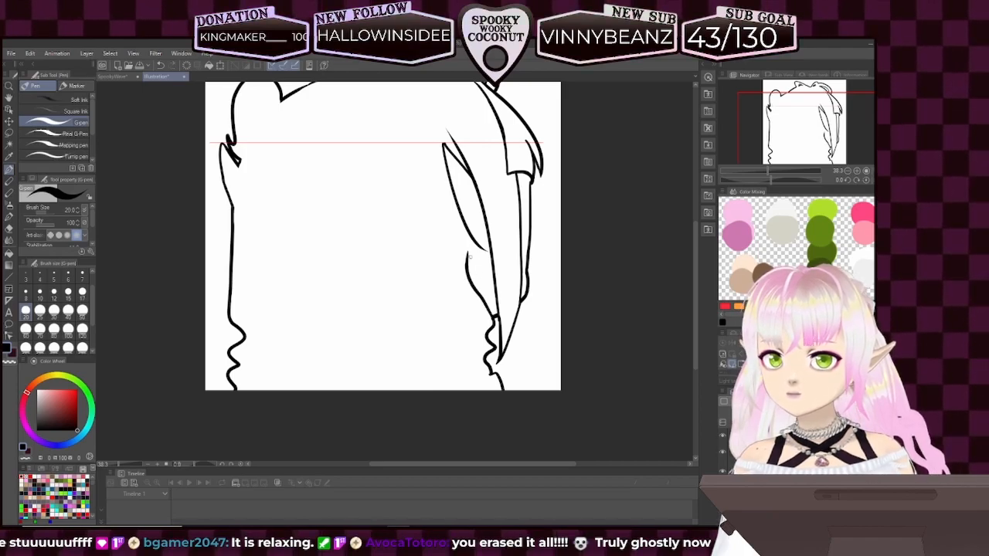
pyautogui.hotkey('ctrl', 'z')
pyautogui.moveTo(473, 273); pyautogui.dragTo(490, 308)
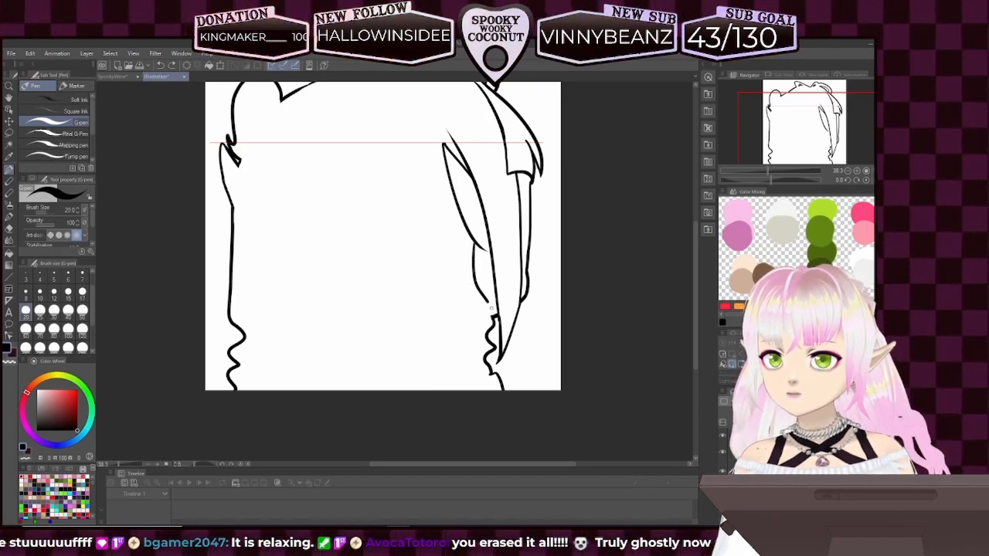
pyautogui.hotkey('ctrl', 'z')
pyautogui.moveTo(473, 243); pyautogui.dragTo(479, 286)
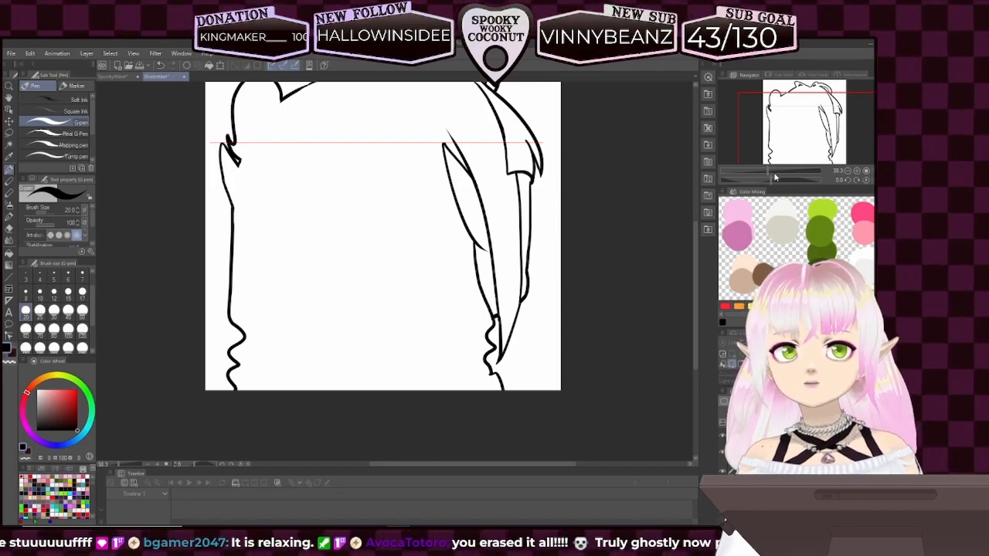
# - Clean up the doubled line where the long strand meets the curled lock, using the transparent colour
pyautogui.moveTo(769, 172); pyautogui.dragTo(823, 154)
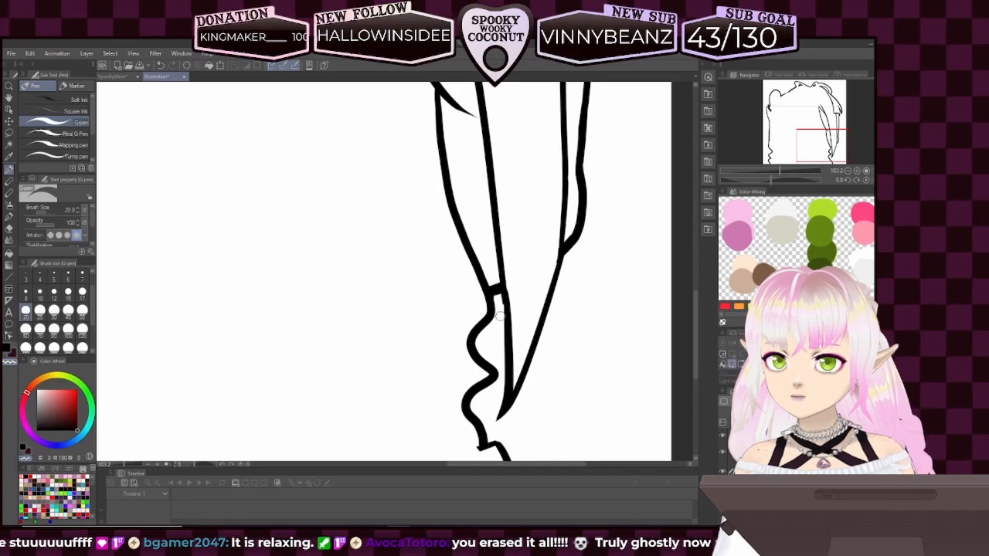
pyautogui.moveTo(774, 177)
pyautogui.mouseDown()
pyautogui.moveTo(765, 174)
pyautogui.moveTo(774, 173)
pyautogui.mouseUp()
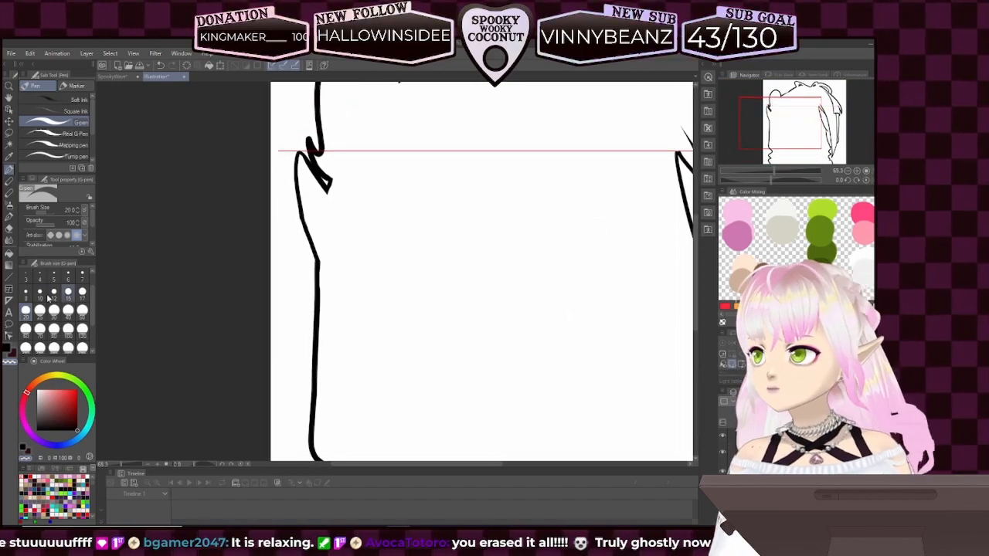
# - Draw the inner edge of the pointed ear in black, from the small tuft's tip down to the long side outline
pyautogui.click(9, 350)
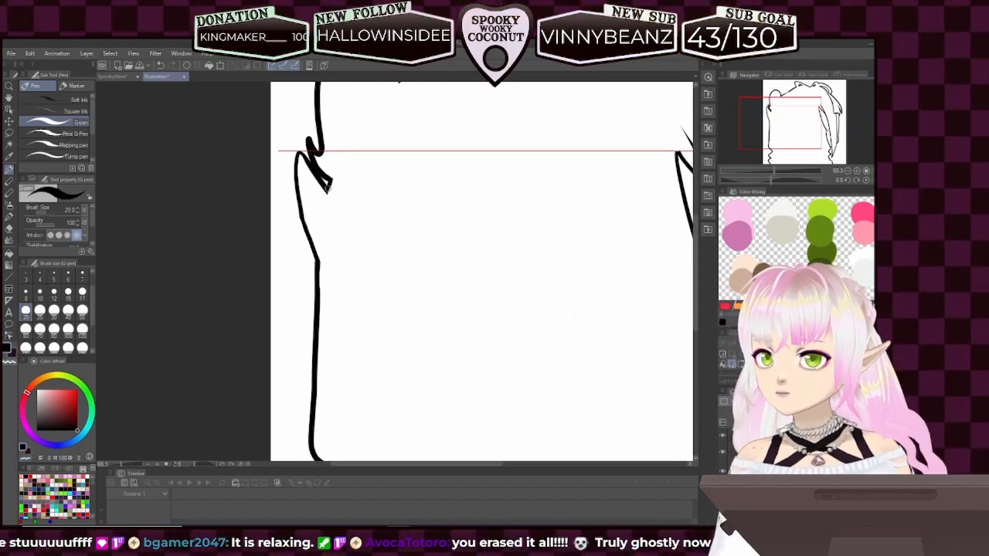
pyautogui.moveTo(328, 189); pyautogui.dragTo(319, 278)
pyautogui.hotkey('ctrl', 'z')
pyautogui.moveTo(331, 180); pyautogui.dragTo(316, 261)
pyautogui.hotkey('ctrl', 'z')
pyautogui.moveTo(332, 180); pyautogui.dragTo(316, 261)
pyautogui.hotkey('ctrl', 'z')
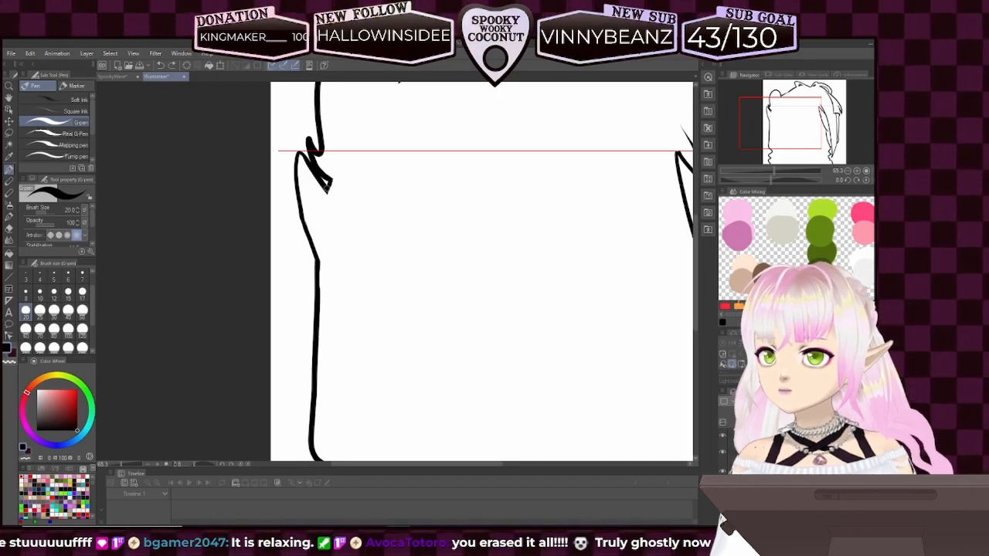
pyautogui.hotkey('ctrl', 'z')
pyautogui.moveTo(331, 180); pyautogui.dragTo(316, 260)
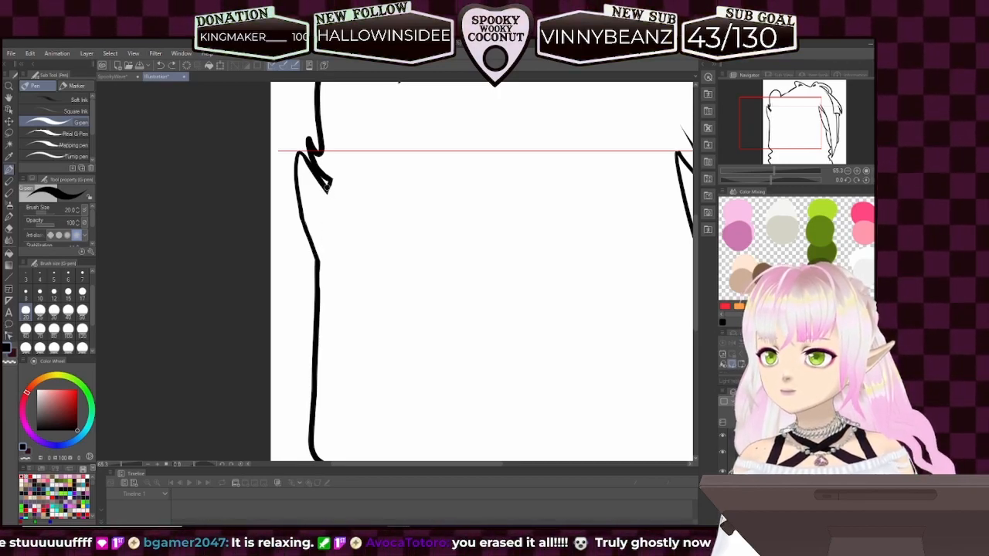
pyautogui.hotkey('ctrl', 'z')
pyautogui.hotkey('ctrl', 'z')
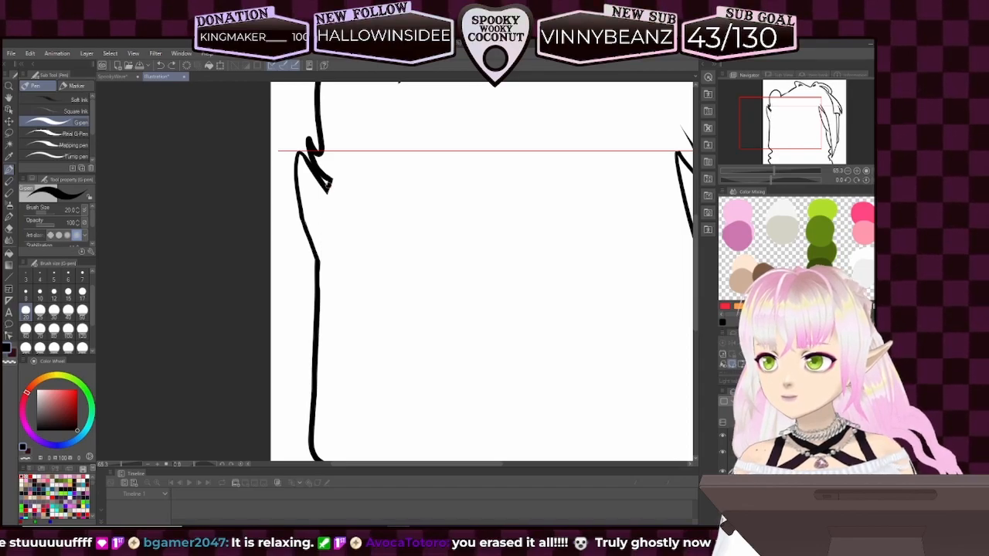
pyautogui.moveTo(331, 182); pyautogui.dragTo(316, 262)
pyautogui.hotkey('ctrl', 'z')
pyautogui.moveTo(331, 182); pyautogui.dragTo(317, 268)
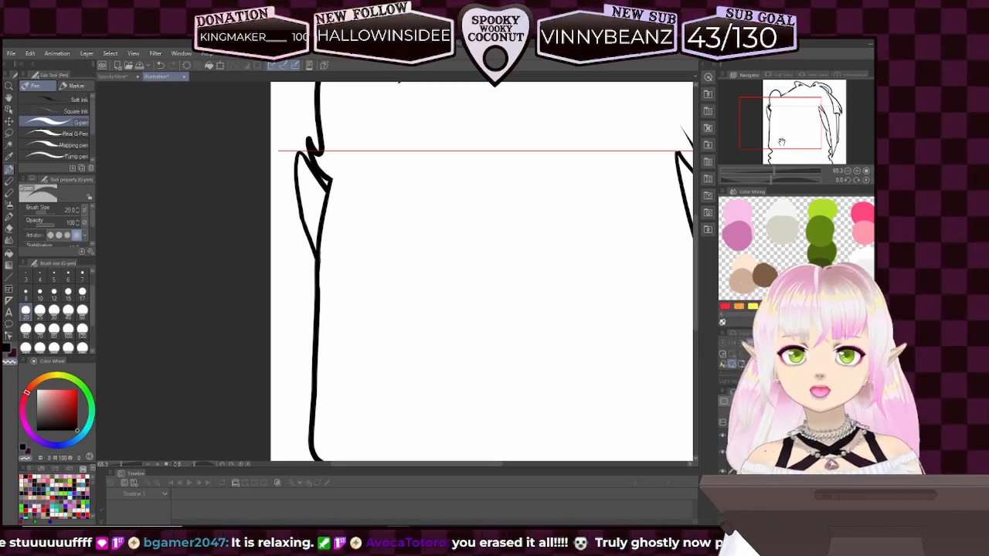
# - Draw the inner edge of a wavy strand below the rounded bun, curving from the small tuft down to a hooked tip
pyautogui.moveTo(773, 171)
pyautogui.mouseDown()
pyautogui.moveTo(759, 174)
pyautogui.moveTo(769, 174)
pyautogui.mouseUp()
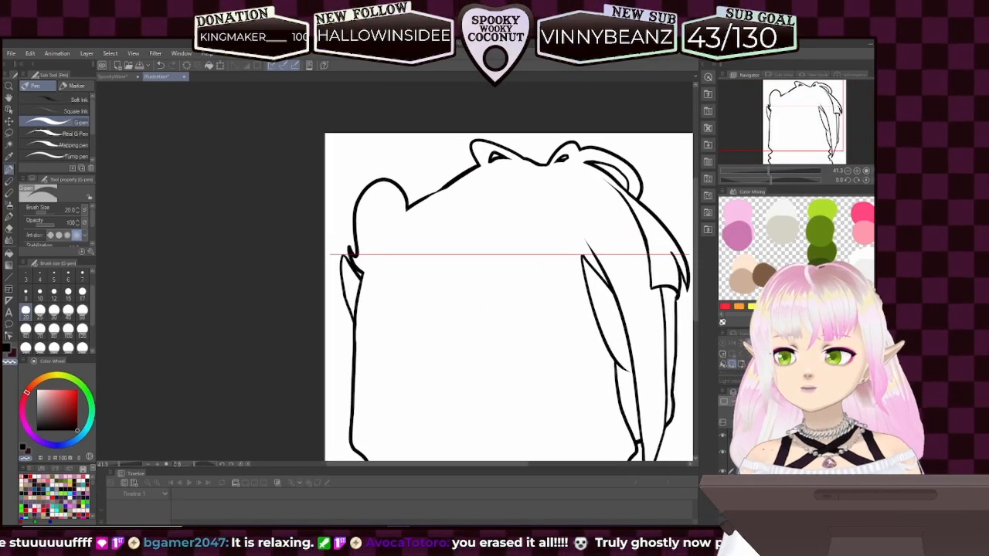
pyautogui.click(8, 348)
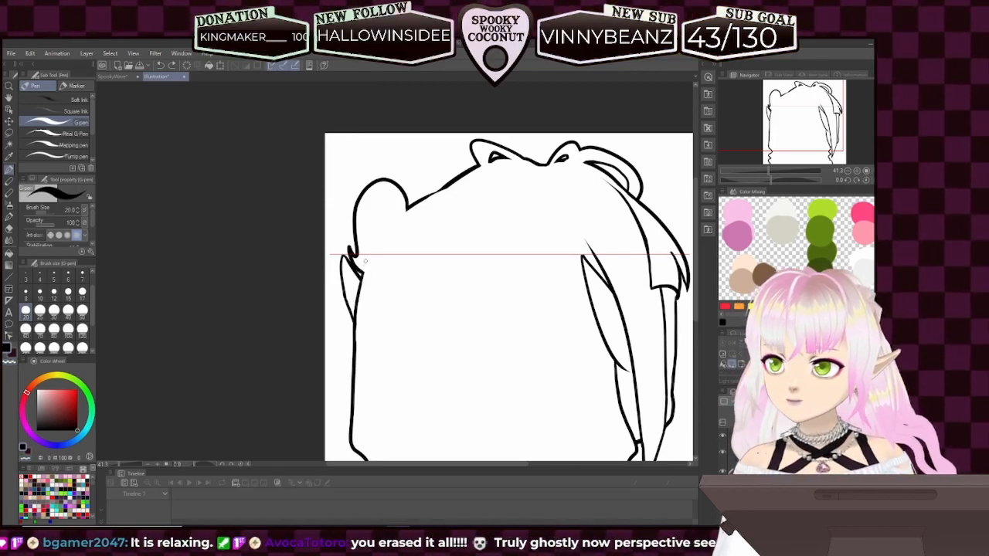
pyautogui.hotkey('ctrl', 'z')
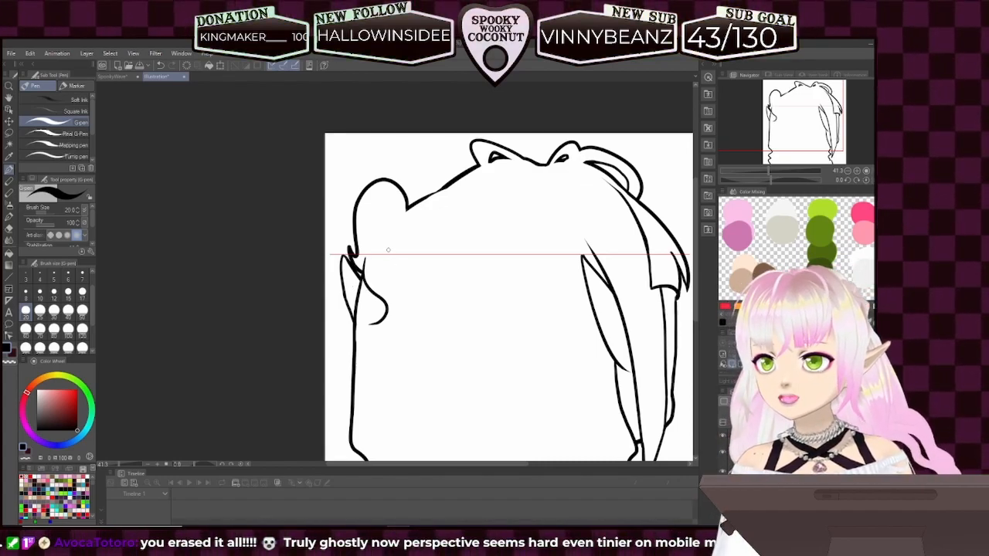
pyautogui.hotkey('ctrl', 'z')
pyautogui.hotkey('ctrl', 'z')
pyautogui.moveTo(386, 305); pyautogui.dragTo(371, 324)
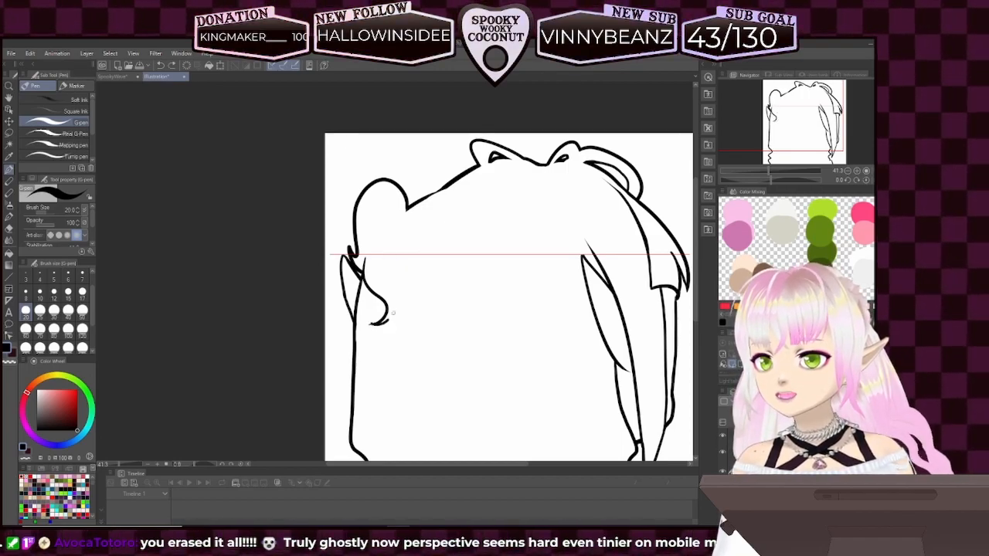
# - Draw the wavy strand's outer edge from its hooked tip up to a point below the middle of the rounded bun
pyautogui.moveTo(396, 276); pyautogui.dragTo(389, 320)
pyautogui.hotkey('ctrl', 'z')
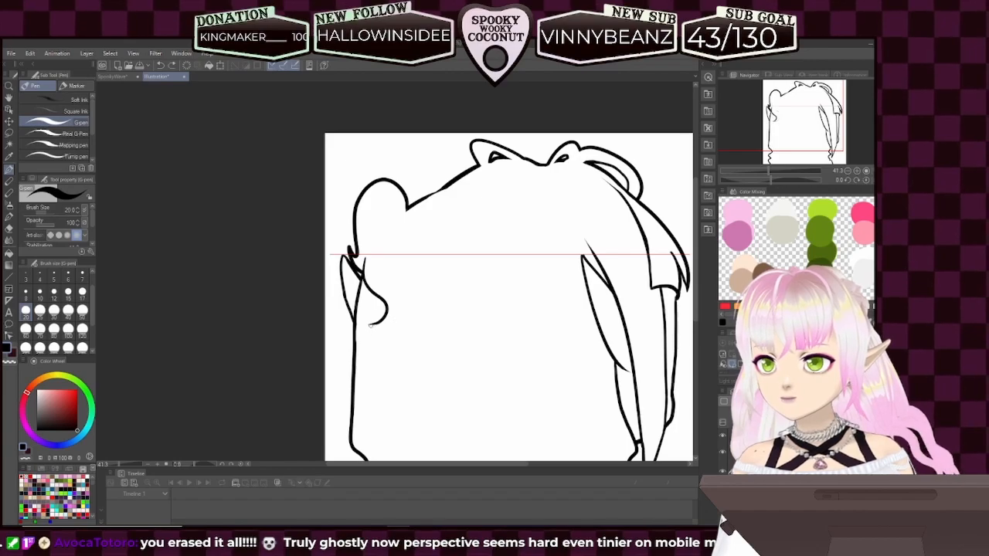
pyautogui.moveTo(384, 276); pyautogui.dragTo(397, 304)
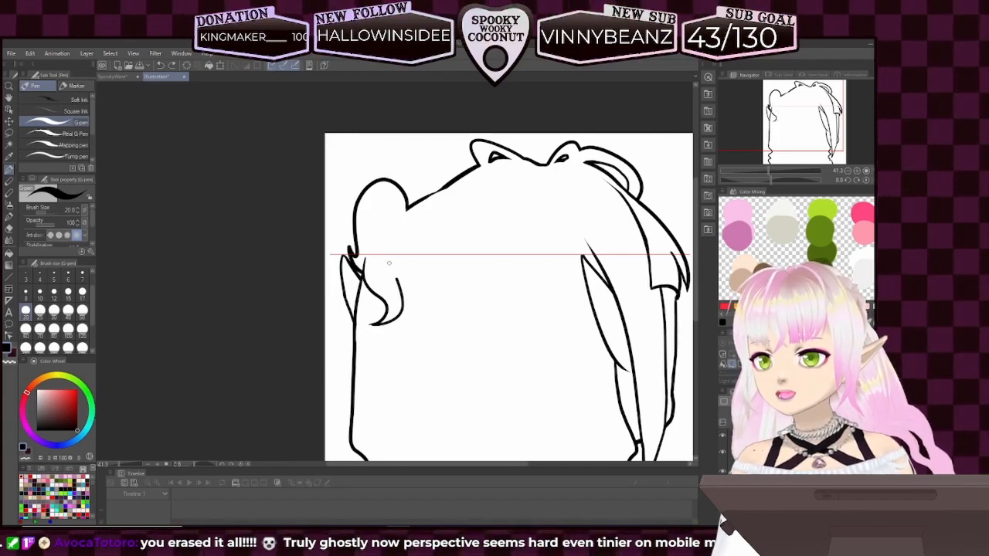
pyautogui.moveTo(390, 260); pyautogui.dragTo(398, 287)
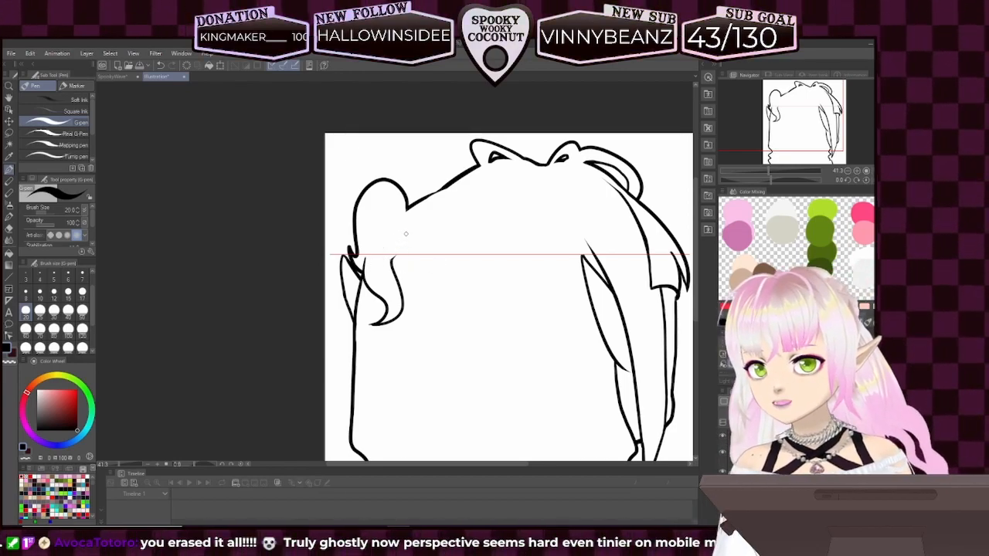
# - Draw a small upturned curl beside the wavy strand, with its lower edge starting from the strand's upper end
pyautogui.moveTo(404, 228); pyautogui.dragTo(416, 253)
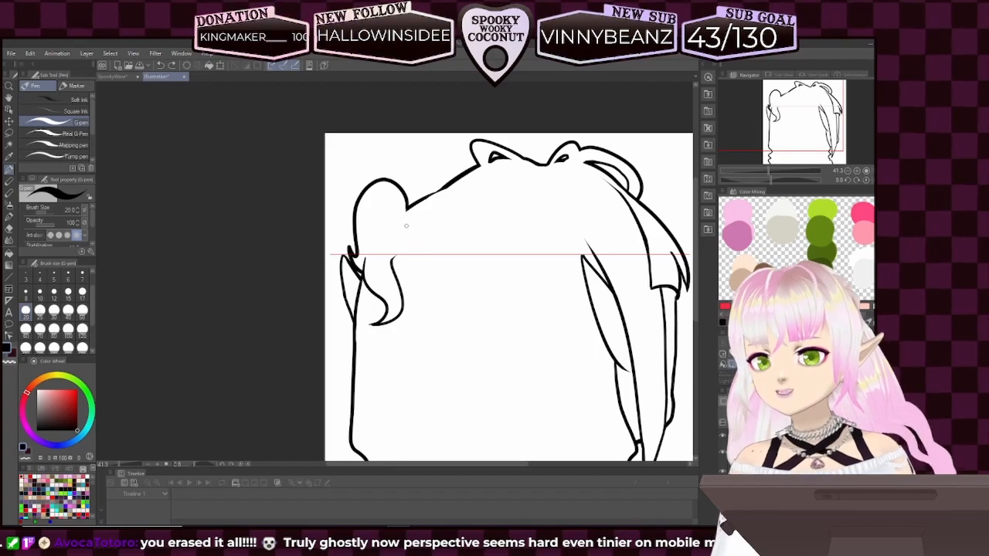
pyautogui.hotkey('ctrl', 'z')
pyautogui.moveTo(402, 235); pyautogui.dragTo(422, 277)
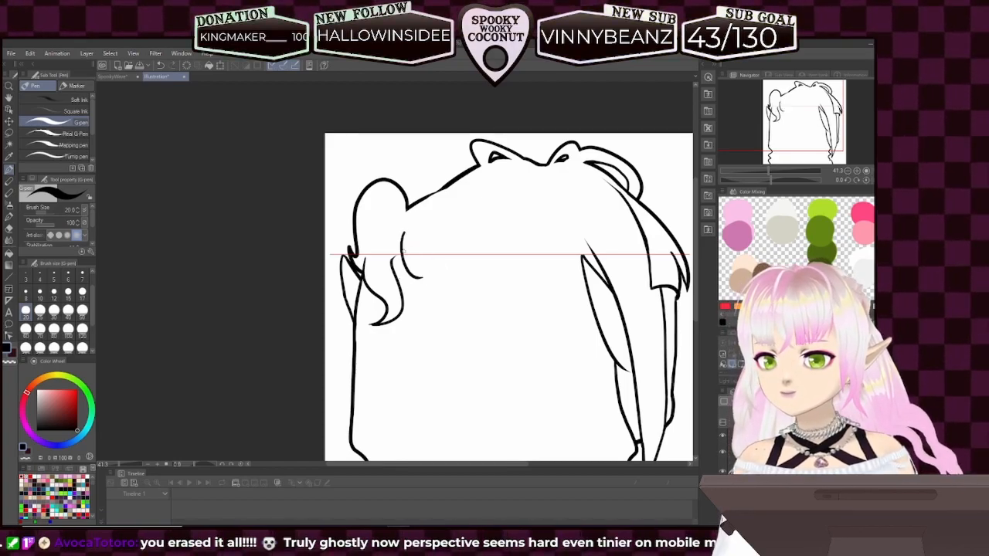
pyautogui.moveTo(403, 230); pyautogui.dragTo(418, 271)
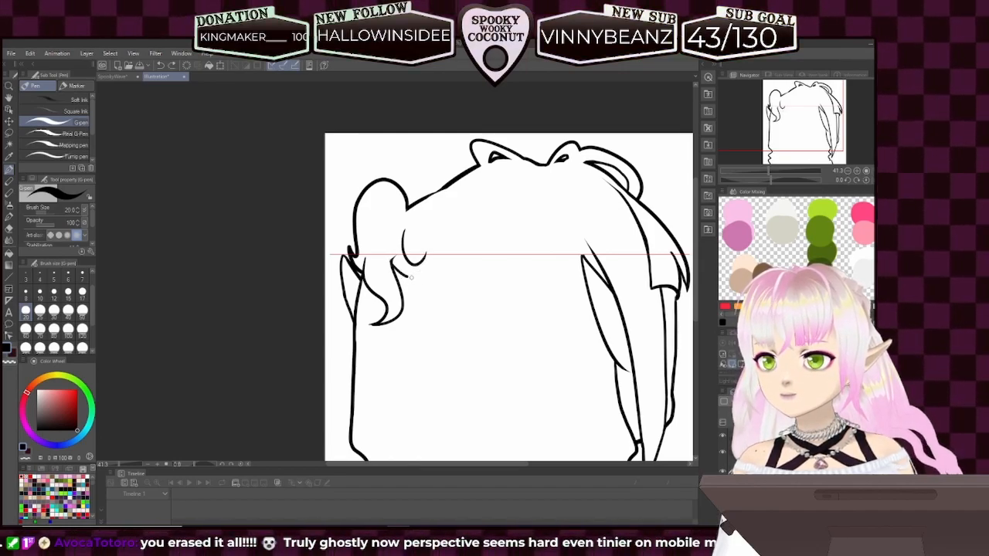
pyautogui.hotkey('ctrl', 'z')
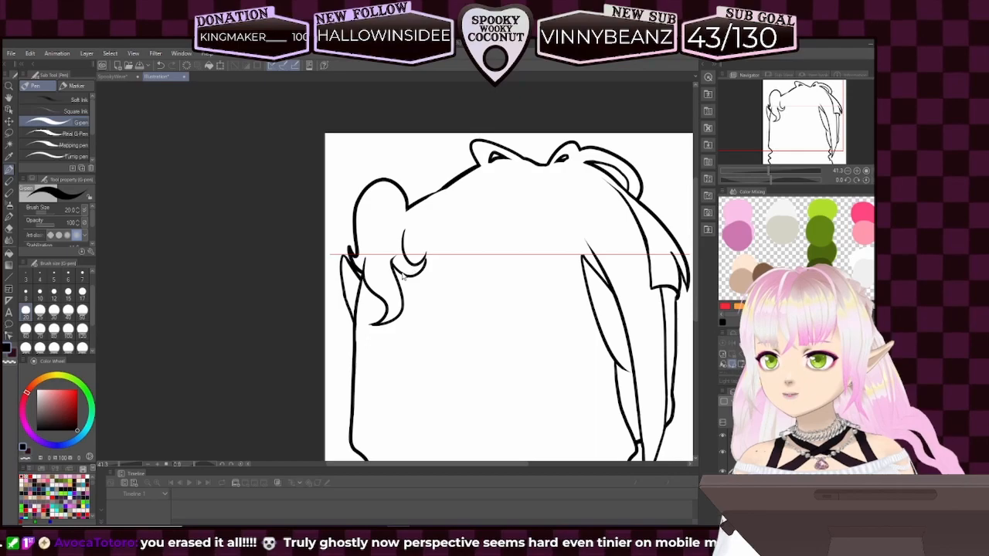
pyautogui.hotkey('ctrl', 'z')
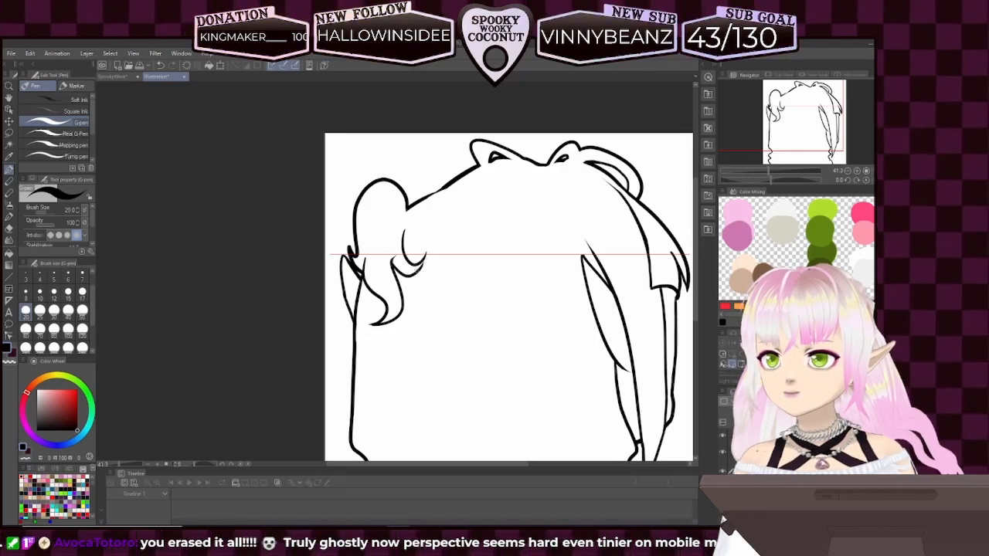
# - Extend the rounded bun's inner side down from the head outline in a gentle curve to join the small upturned curl
pyautogui.moveTo(769, 180)
pyautogui.mouseDown()
pyautogui.moveTo(756, 179)
pyautogui.moveTo(775, 172)
pyautogui.mouseUp()
pyautogui.moveTo(780, 109); pyautogui.dragTo(779, 99)
pyautogui.scroll(4, 781, 158)
pyautogui.moveTo(781, 159)
pyautogui.mouseDown()
pyautogui.moveTo(796, 114)
pyautogui.moveTo(787, 126)
pyautogui.mouseUp()
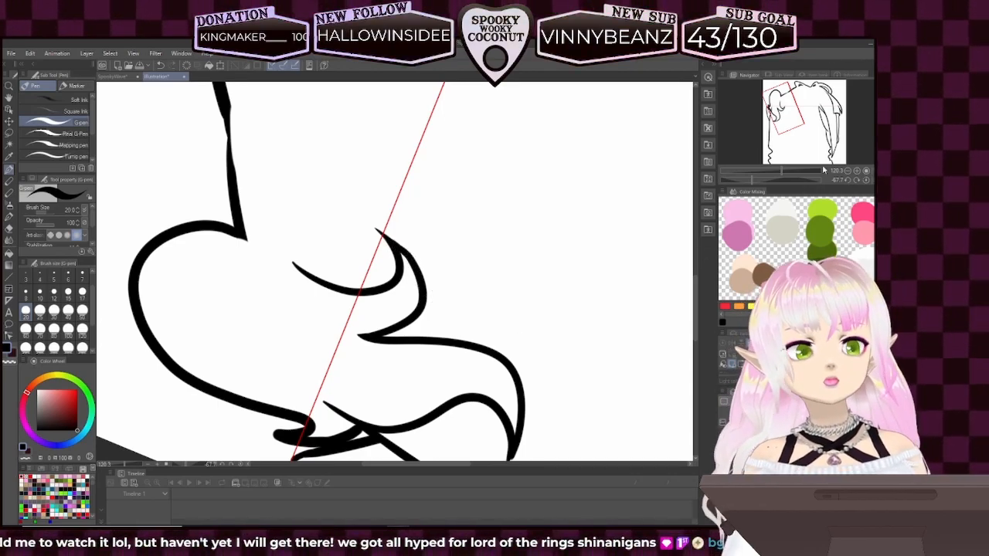
pyautogui.moveTo(820, 179); pyautogui.dragTo(847, 184)
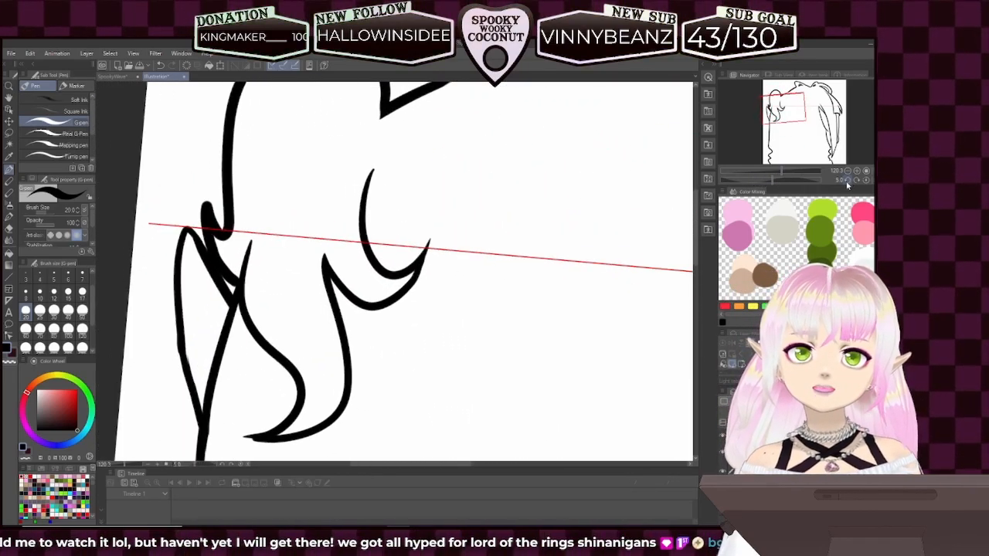
pyautogui.click(847, 183)
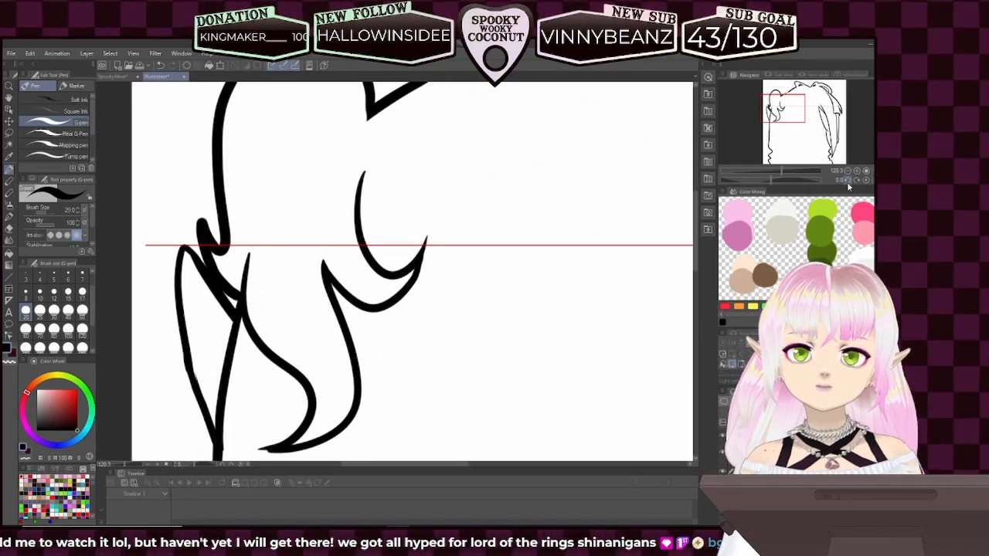
pyautogui.click(782, 172)
pyautogui.moveTo(787, 127)
pyautogui.mouseDown()
pyautogui.moveTo(788, 116)
pyautogui.moveTo(789, 127)
pyautogui.mouseUp()
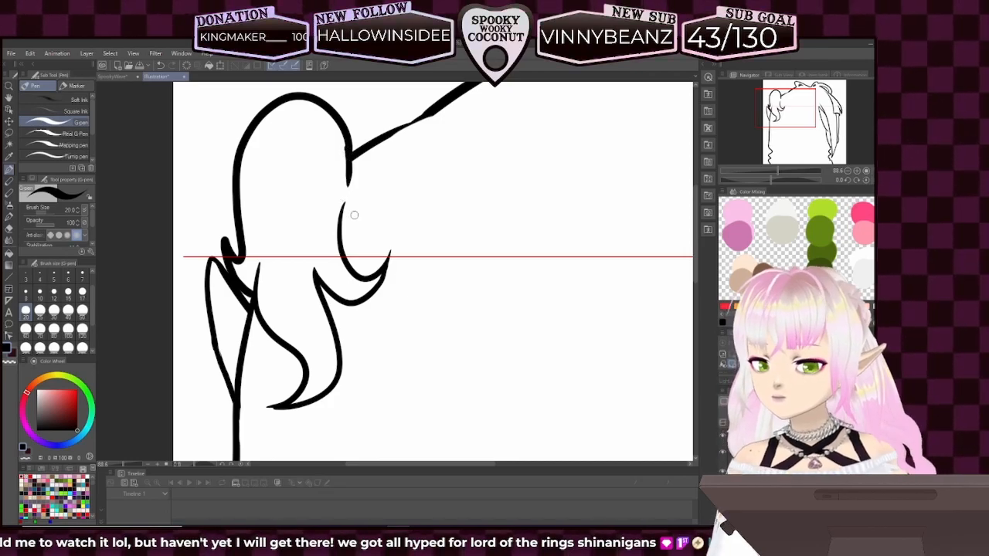
pyautogui.hotkey('ctrl', 'z')
pyautogui.moveTo(349, 155); pyautogui.dragTo(336, 218)
pyautogui.hotkey('ctrl', 'z')
pyautogui.moveTo(349, 155)
pyautogui.mouseDown()
pyautogui.moveTo(350, 177)
pyautogui.moveTo(337, 226)
pyautogui.mouseUp()
pyautogui.hotkey('ctrl', 'z')
pyautogui.moveTo(350, 151); pyautogui.dragTo(337, 222)
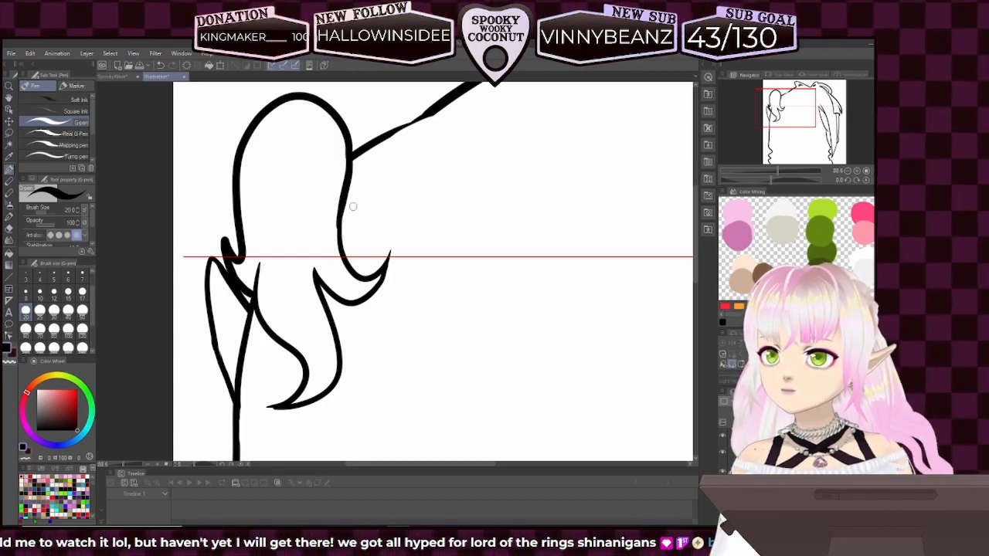
# - Thicken the thin part of the head outline between the rounded bun and the nearer pointed shape on top
pyautogui.moveTo(541, 203); pyautogui.dragTo(435, 301)
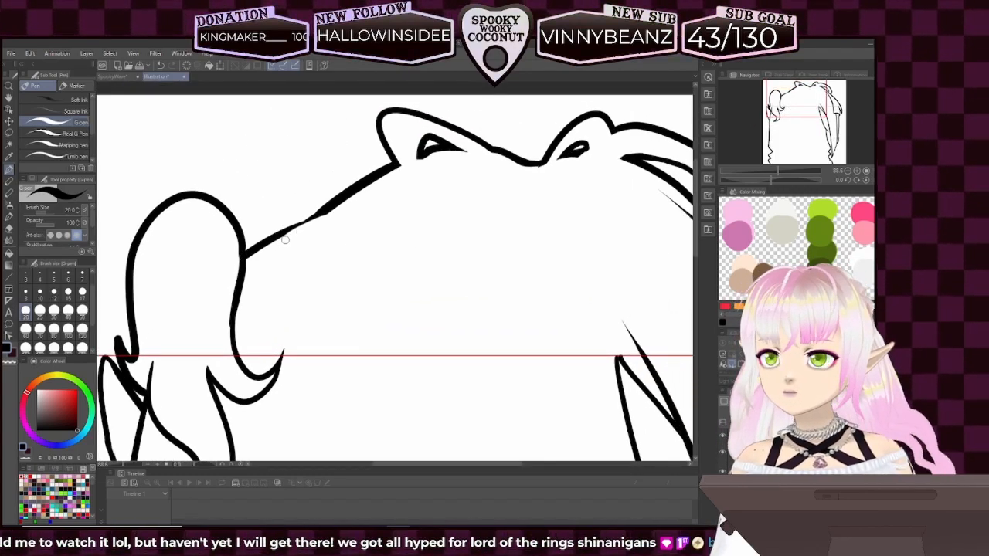
pyautogui.moveTo(259, 246); pyautogui.dragTo(314, 216)
pyautogui.moveTo(249, 253); pyautogui.dragTo(332, 209)
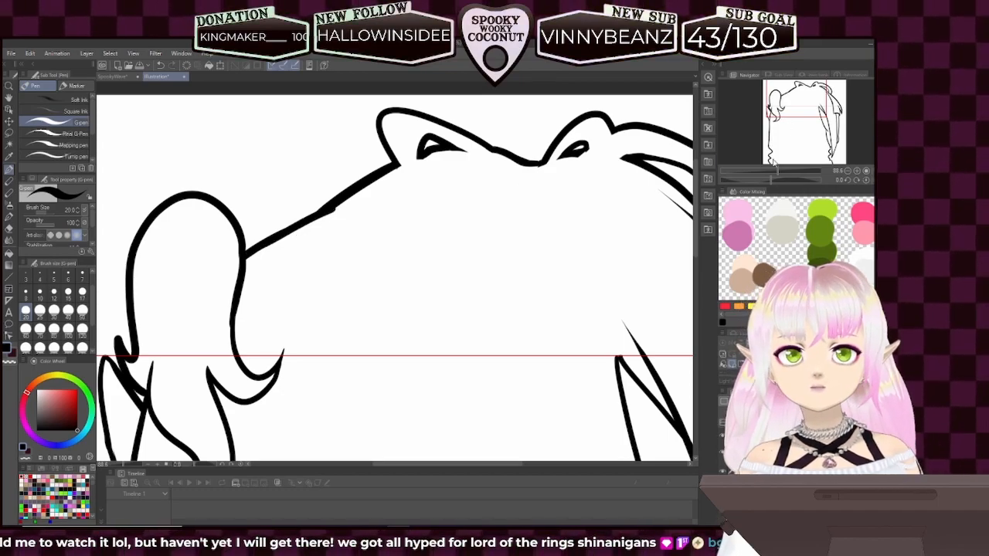
# - Save the illustration as SpookyLeave in CLIP STUDIO FORMAT in the Emotes folder
pyautogui.moveTo(775, 170); pyautogui.dragTo(767, 171)
pyautogui.moveTo(795, 134); pyautogui.dragTo(795, 151)
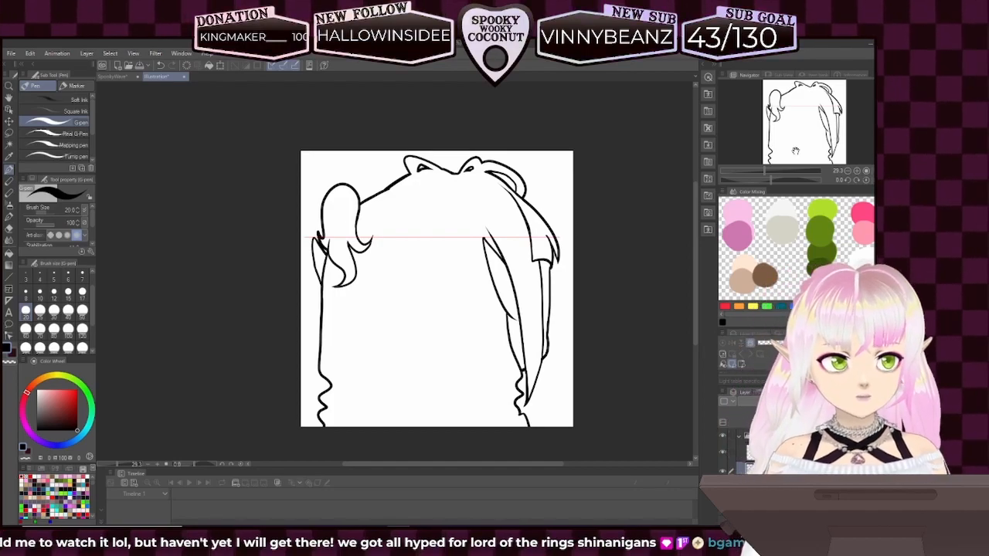
pyautogui.click(12, 53)
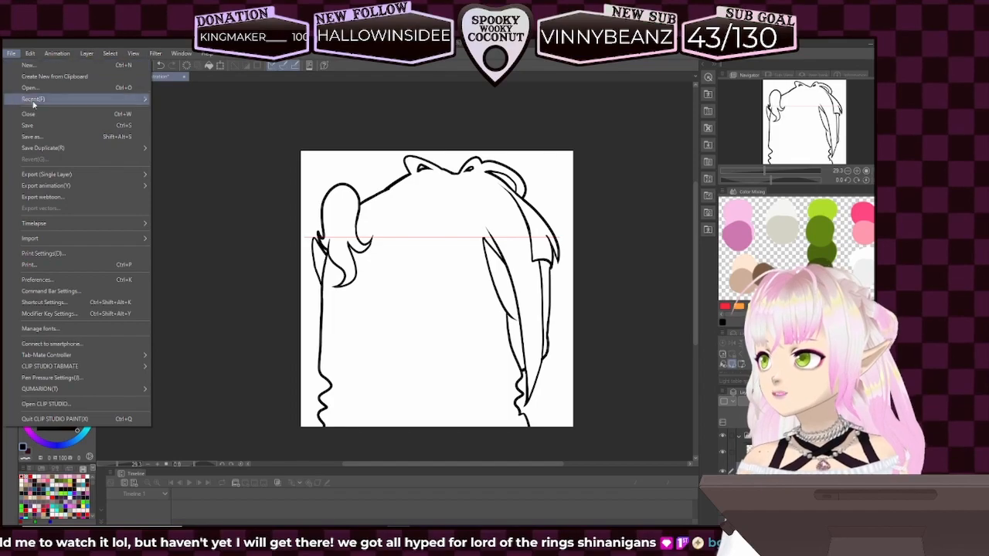
pyautogui.click(41, 126)
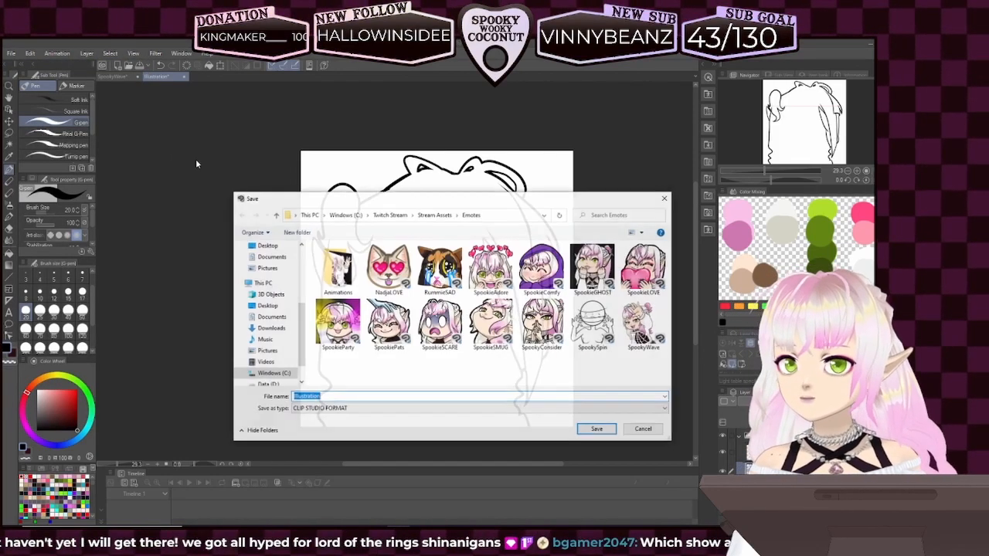
pyautogui.write('Sp')
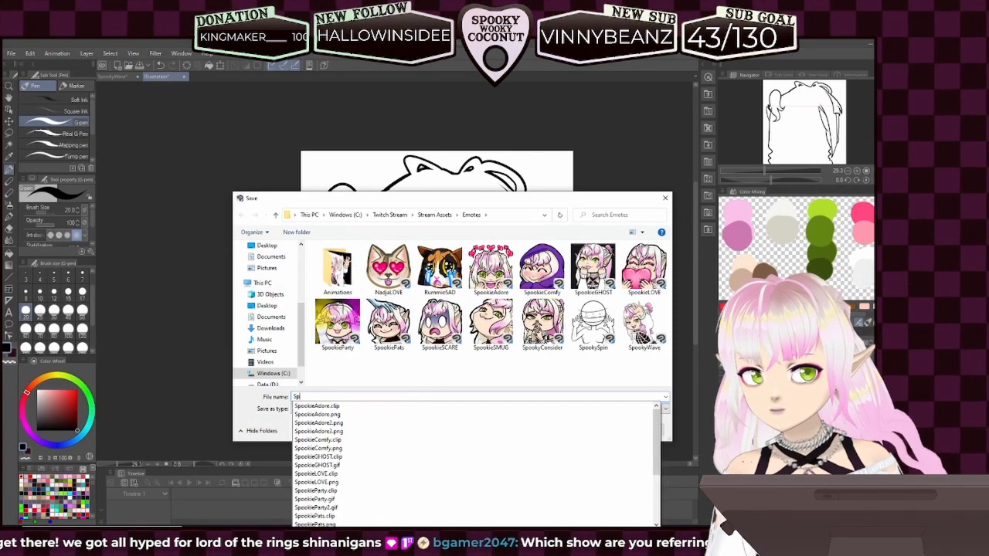
pyautogui.write('ookyLeave')
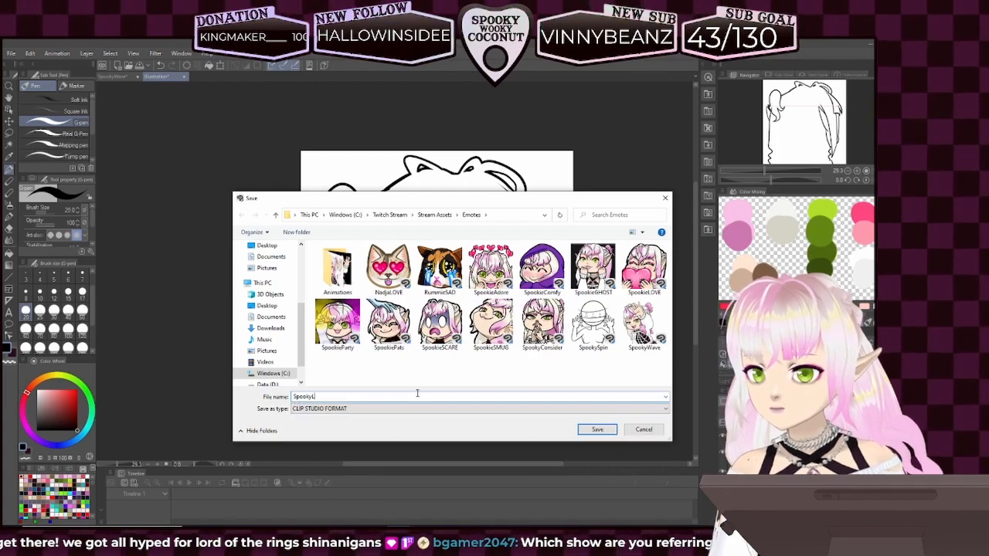
pyautogui.click(598, 429)
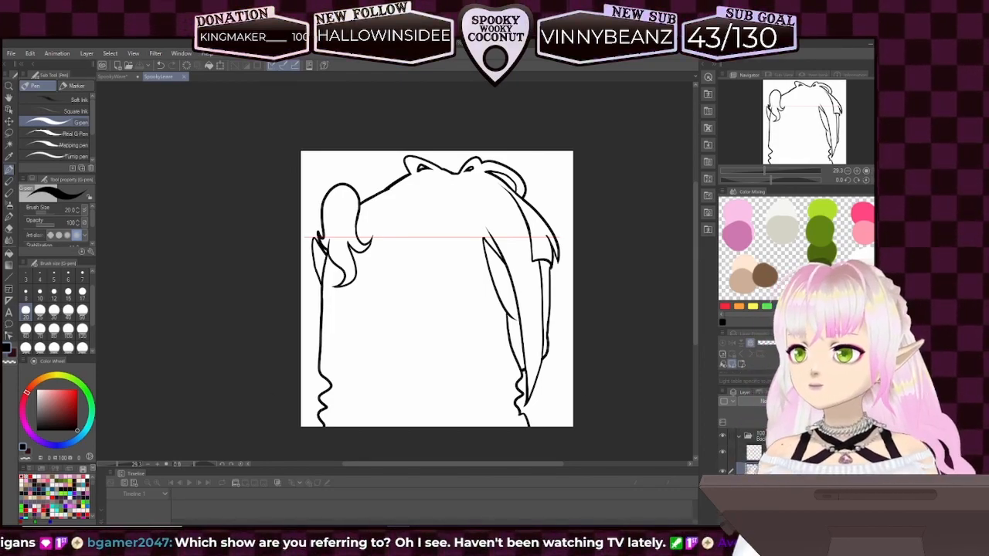
# - Smooth and thicken the line where the rounded bun's inner side runs into the small upturned curl
pyautogui.scroll(6, 358, 200)
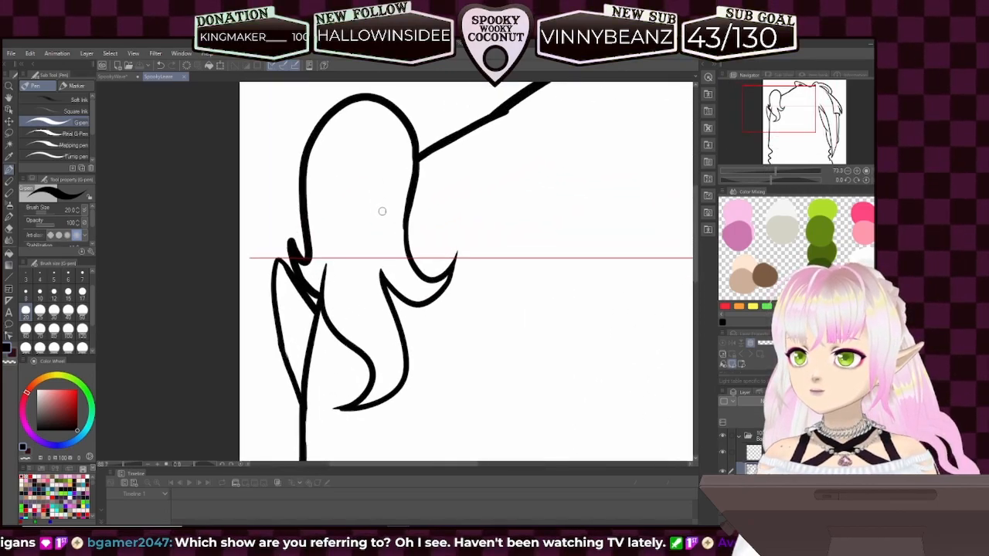
pyautogui.scroll(2, 406, 222)
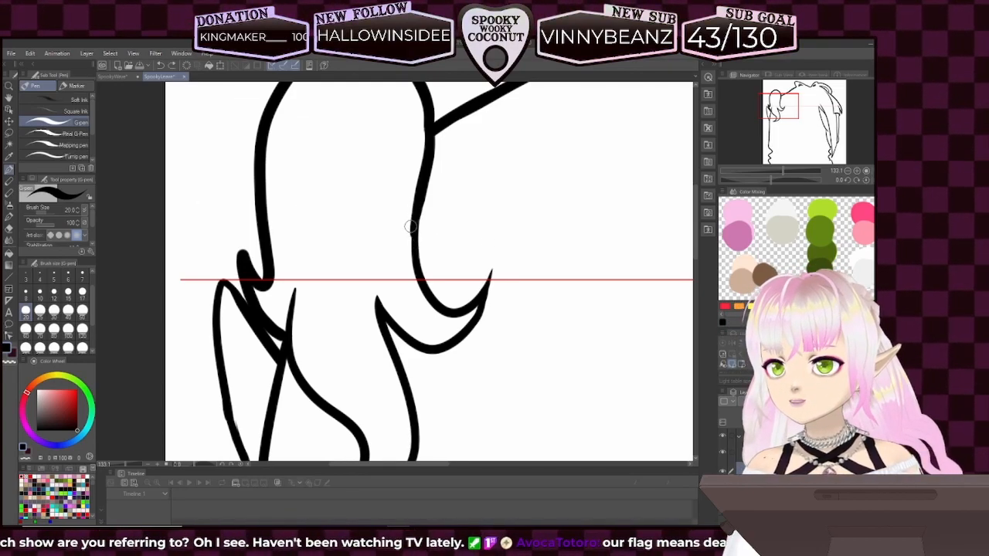
pyautogui.moveTo(411, 232); pyautogui.dragTo(426, 288)
pyautogui.hotkey('ctrl', 'z')
pyautogui.moveTo(414, 222); pyautogui.dragTo(427, 287)
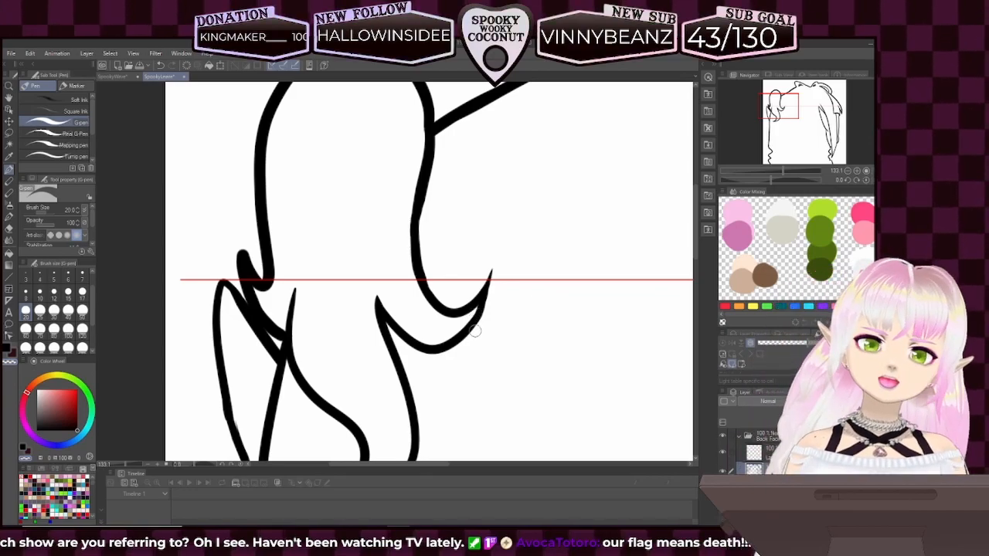
pyautogui.scroll(-5, 495, 326)
pyautogui.scroll(-6, 535, 374)
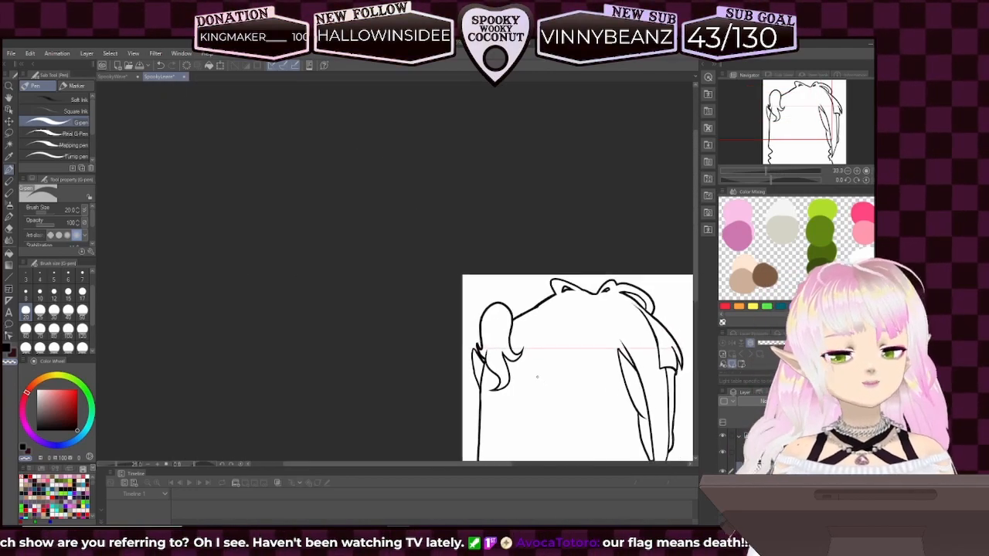
pyautogui.scroll(2, 561, 403)
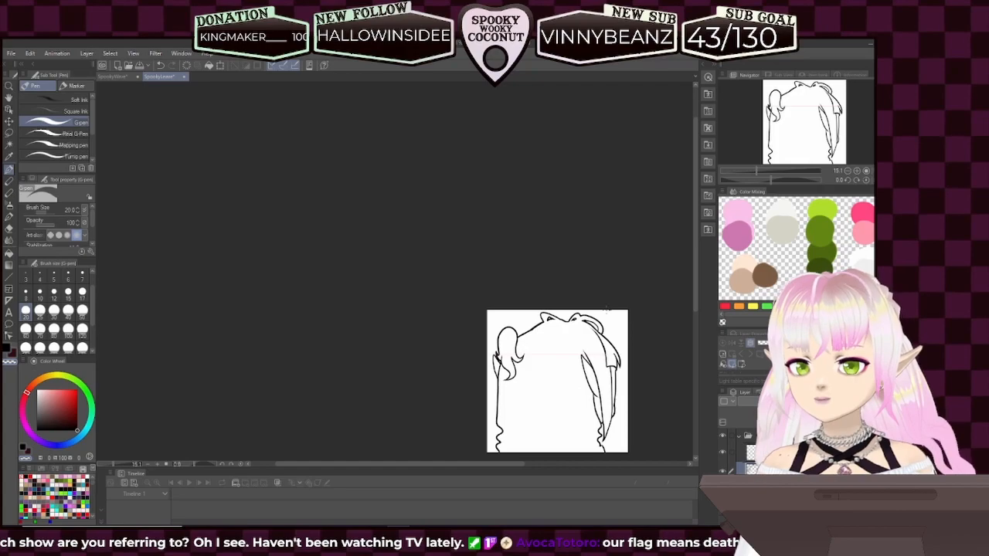
# - Draw the head outline from the dip between the two pointed shapes beneath the farther one to the looped hair line
pyautogui.scroll(4, 584, 348)
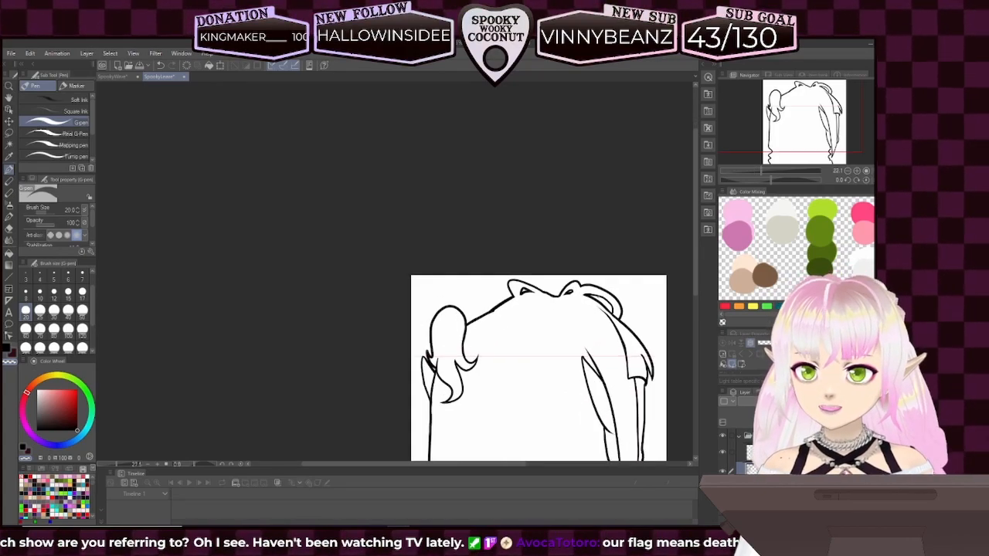
pyautogui.scroll(6, 648, 307)
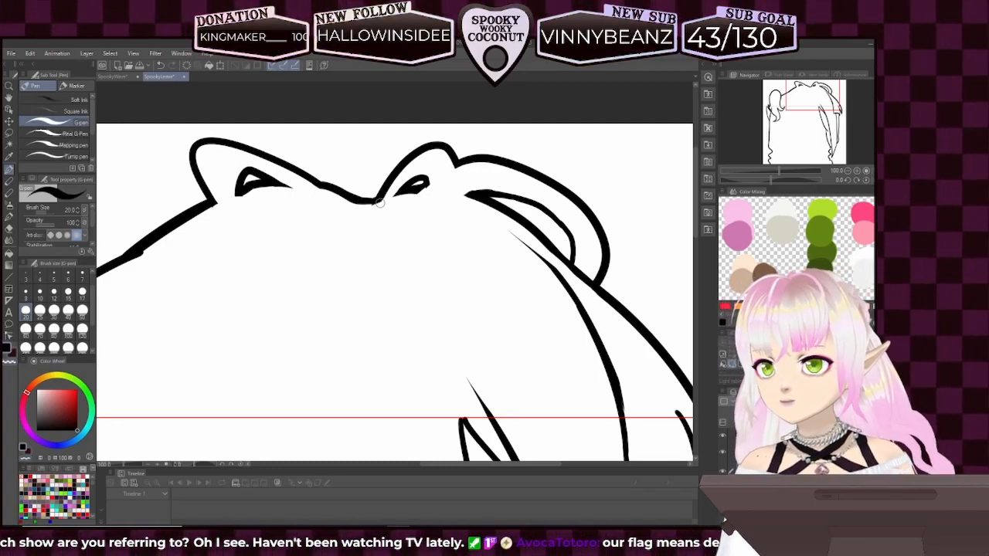
pyautogui.moveTo(375, 203); pyautogui.dragTo(400, 192)
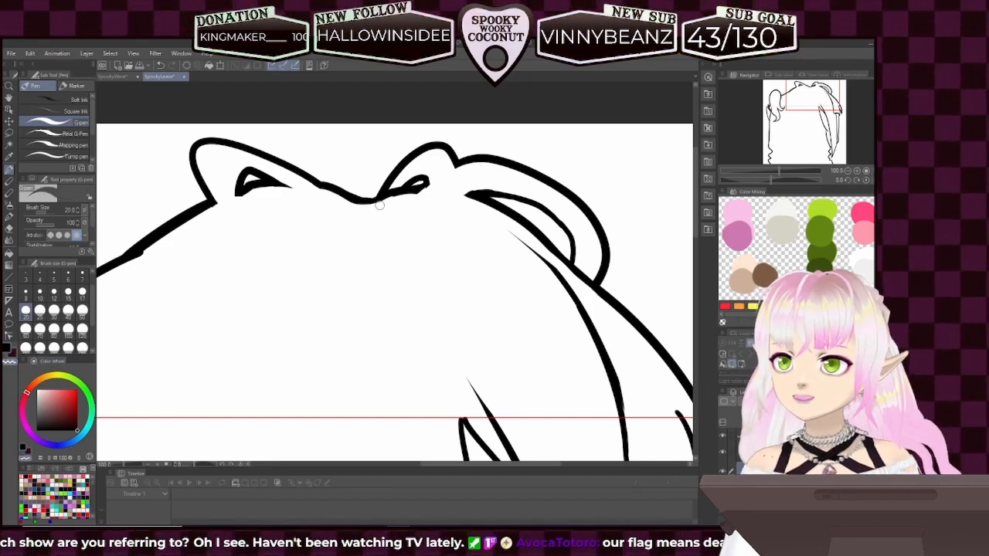
pyautogui.click(7, 348)
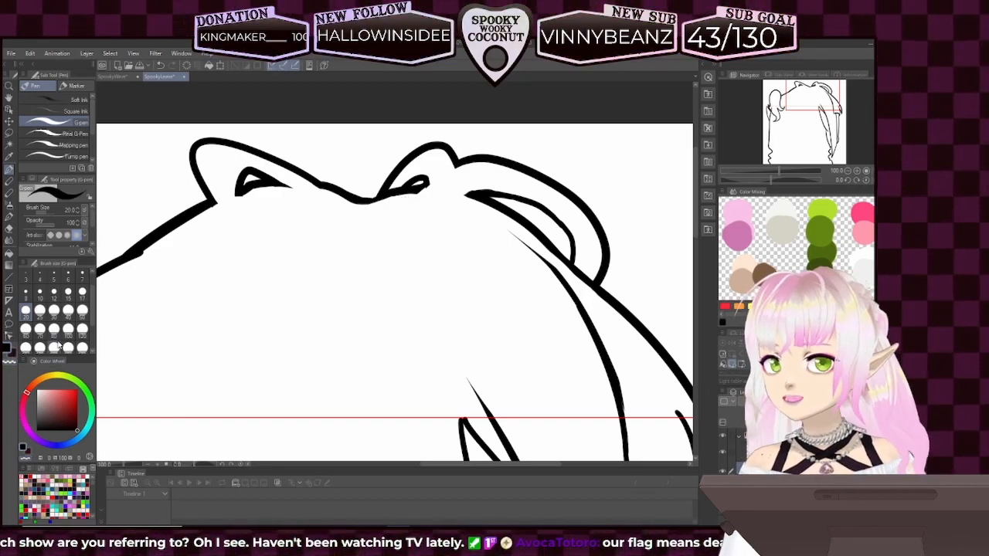
pyautogui.moveTo(813, 99); pyautogui.dragTo(810, 98)
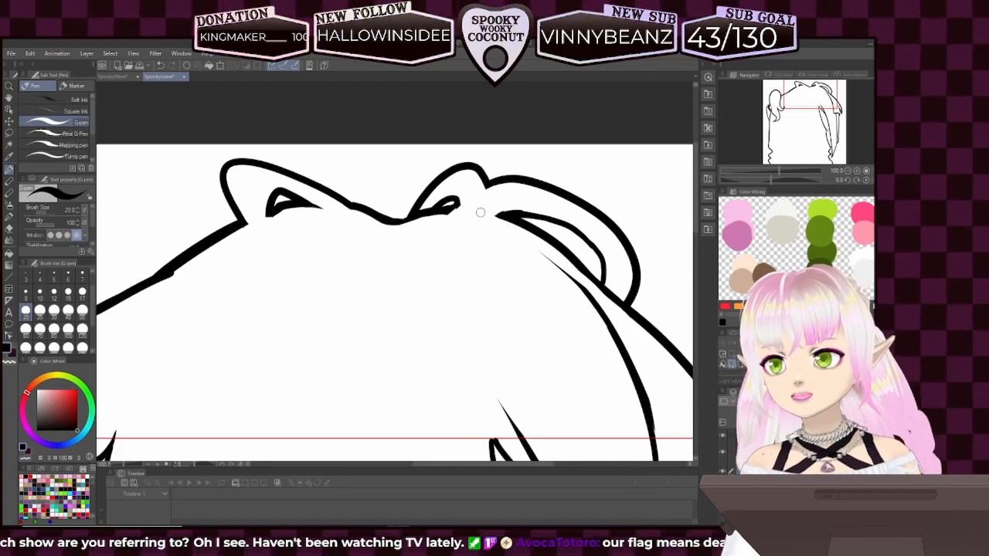
pyautogui.moveTo(453, 219)
pyautogui.mouseDown()
pyautogui.moveTo(467, 209)
pyautogui.moveTo(507, 223)
pyautogui.mouseUp()
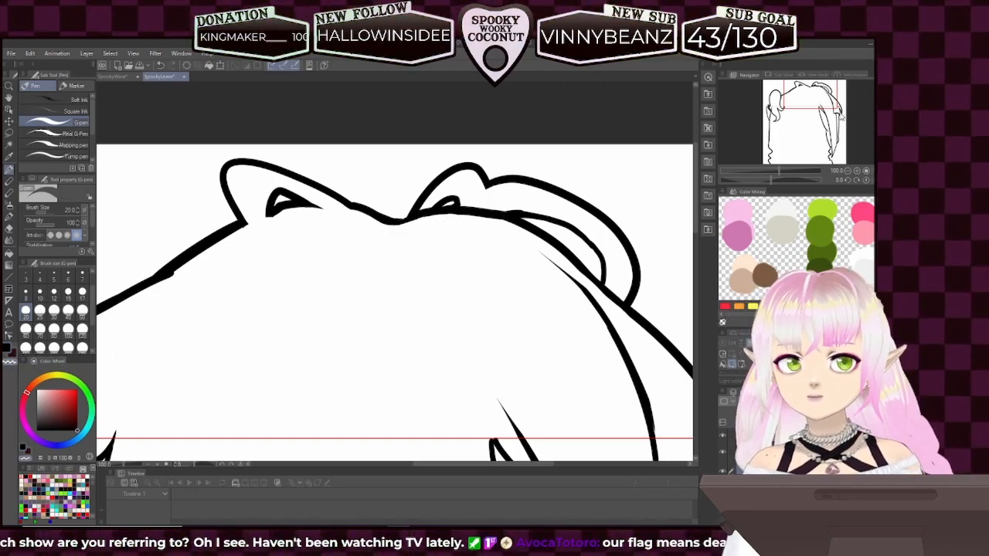
# - Draw a thick stroke along the inner side of the looped hair, joining the head outline to the long side hair line
pyautogui.moveTo(799, 96)
pyautogui.mouseDown()
pyautogui.moveTo(799, 119)
pyautogui.moveTo(800, 108)
pyautogui.mouseUp()
pyautogui.moveTo(776, 172); pyautogui.dragTo(770, 172)
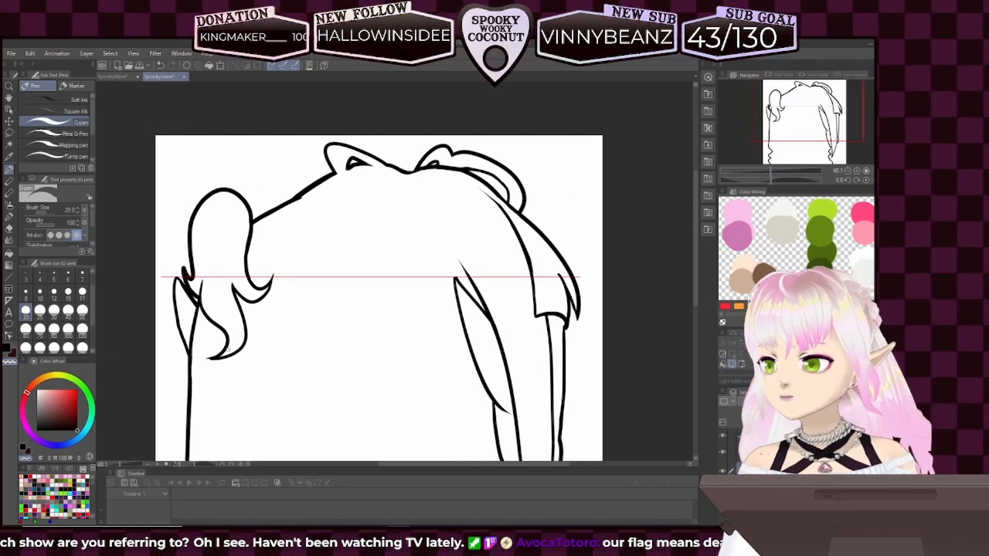
pyautogui.click(10, 353)
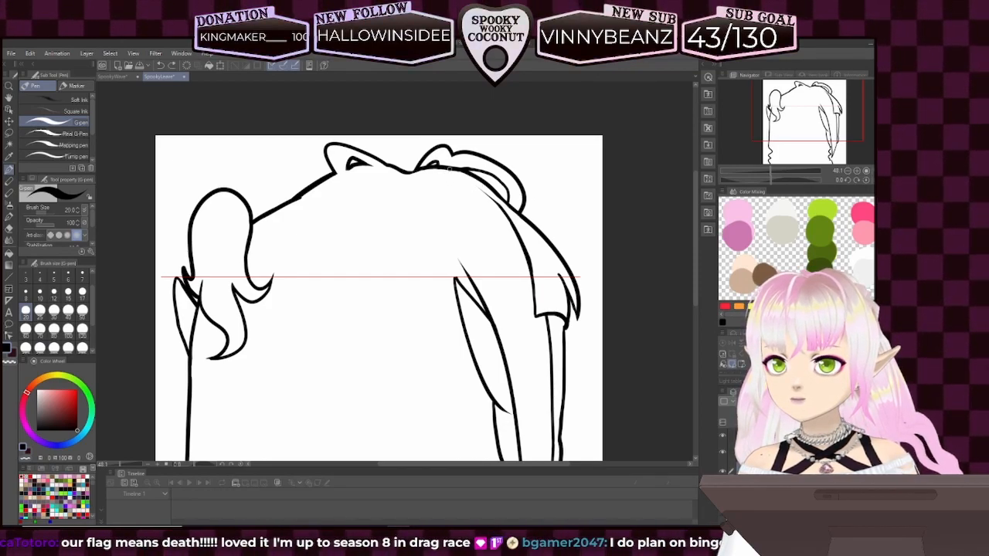
pyautogui.moveTo(448, 167); pyautogui.dragTo(493, 202)
pyautogui.moveTo(451, 170); pyautogui.dragTo(510, 220)
pyautogui.hotkey('ctrl', 'z')
pyautogui.hotkey('ctrl', 'z')
pyautogui.moveTo(472, 178); pyautogui.dragTo(507, 223)
pyautogui.hotkey('ctrl', 'z')
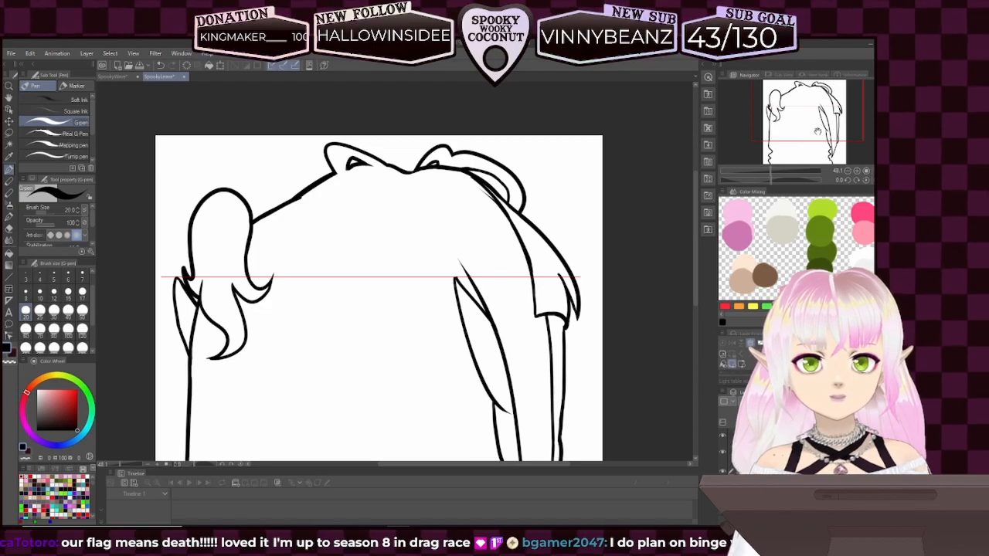
# - Erase the leftover thin tail of the side hair line beneath its new join with the head outline
pyautogui.moveTo(771, 171); pyautogui.dragTo(777, 171)
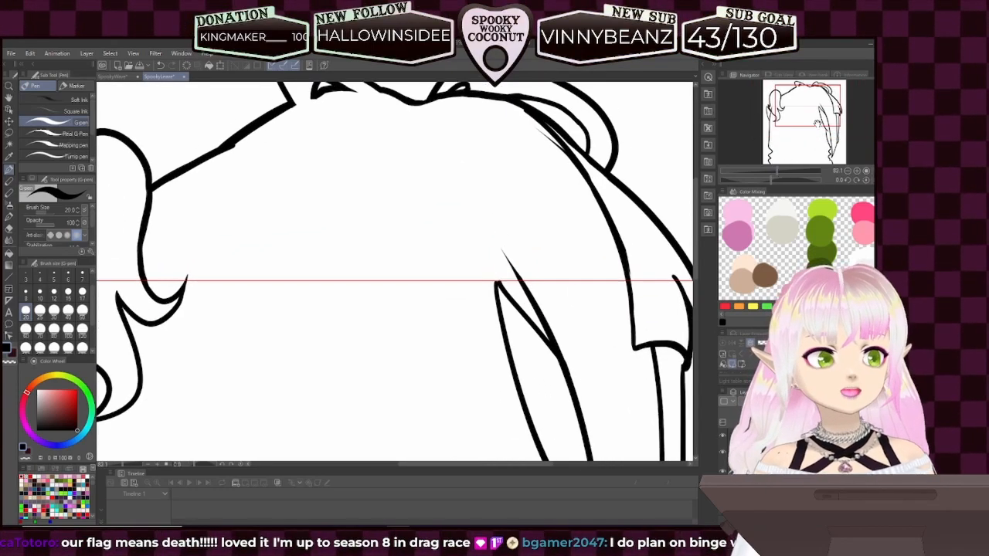
pyautogui.moveTo(815, 115); pyautogui.dragTo(823, 106)
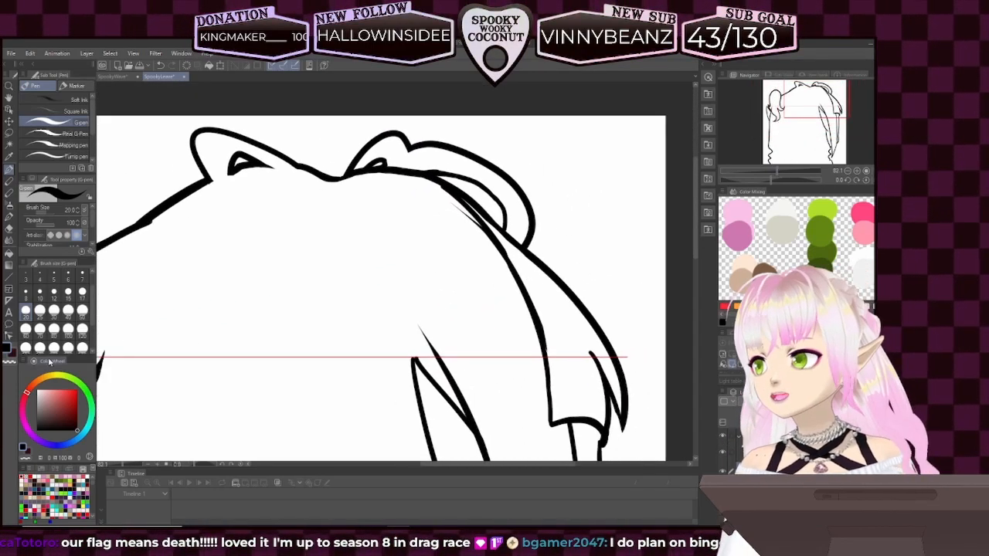
pyautogui.click(13, 363)
pyautogui.moveTo(454, 210)
pyautogui.mouseDown()
pyautogui.moveTo(476, 229)
pyautogui.moveTo(451, 200)
pyautogui.moveTo(496, 255)
pyautogui.mouseUp()
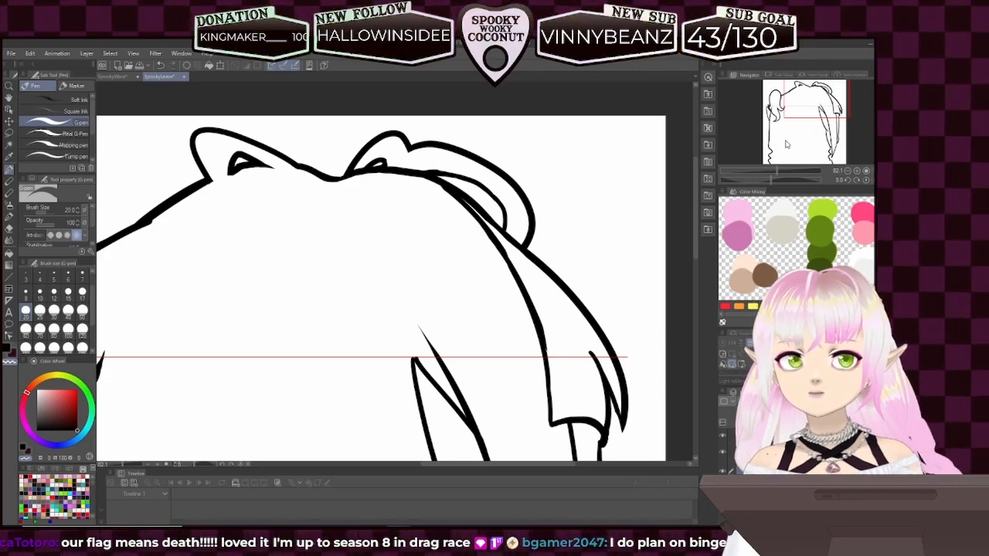
# - Close the head outline with a curve beneath the nearer pointed shape and smooth its uneven edges
pyautogui.moveTo(836, 109); pyautogui.dragTo(817, 109)
pyautogui.moveTo(780, 177)
pyautogui.mouseDown()
pyautogui.moveTo(771, 169)
pyautogui.moveTo(780, 171)
pyautogui.mouseUp()
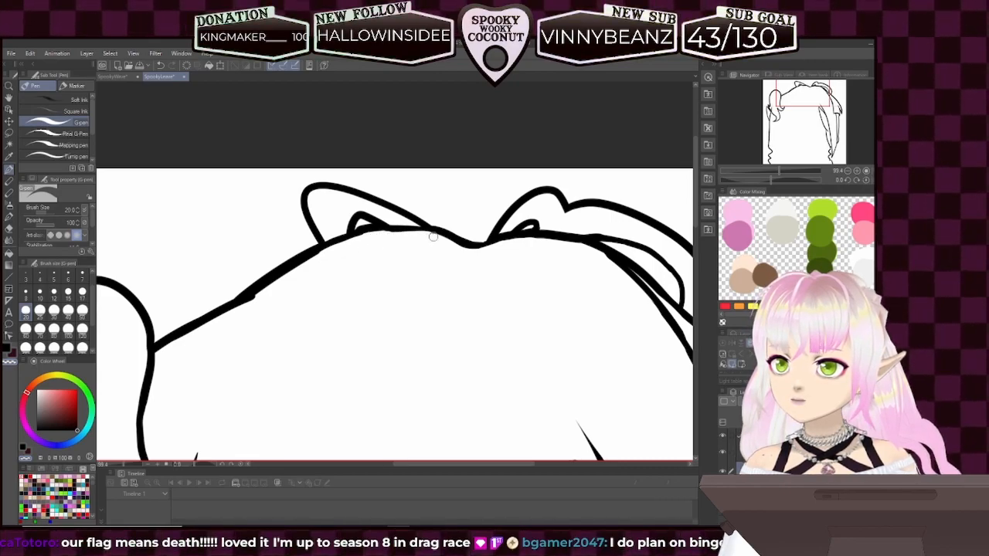
pyautogui.press('c')
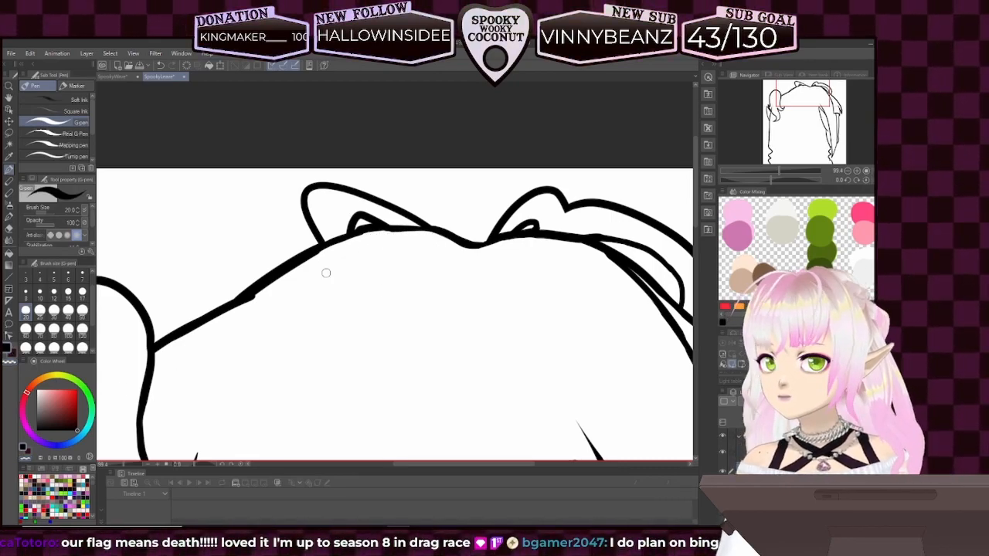
pyautogui.moveTo(354, 233); pyautogui.dragTo(396, 226)
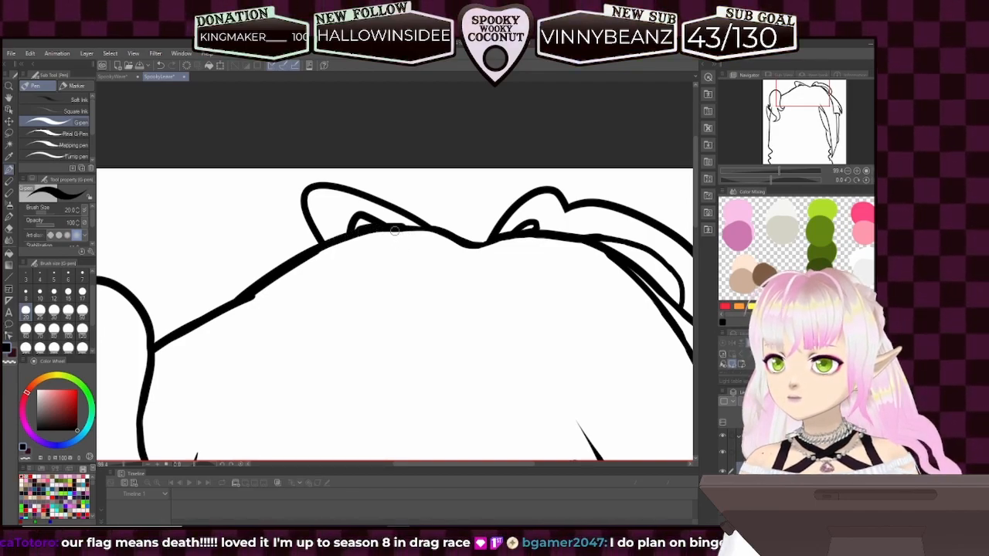
pyautogui.moveTo(420, 229); pyautogui.dragTo(437, 232)
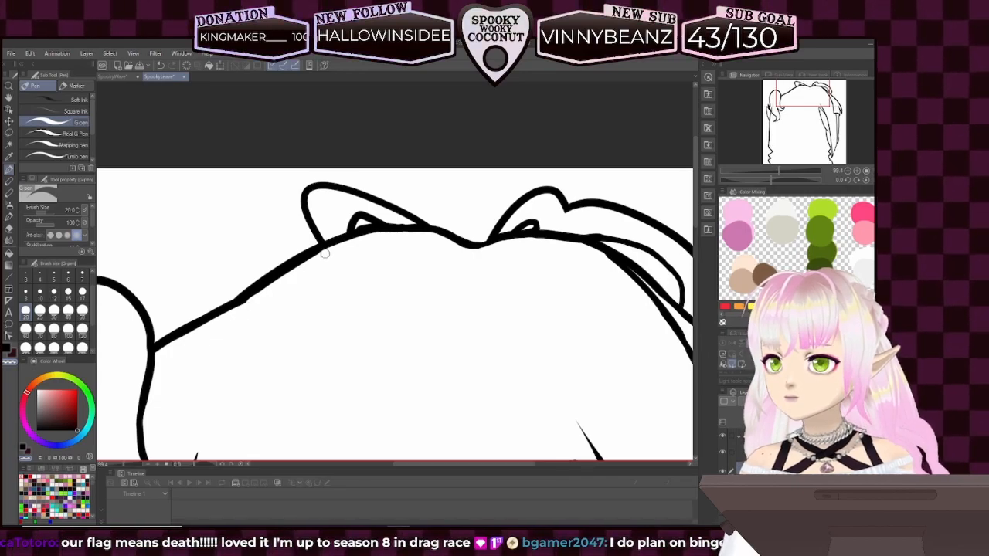
# - Draw a short hair curve branching inward from the head outline below the nearer pointed shape
pyautogui.scroll(-5, 802, 125)
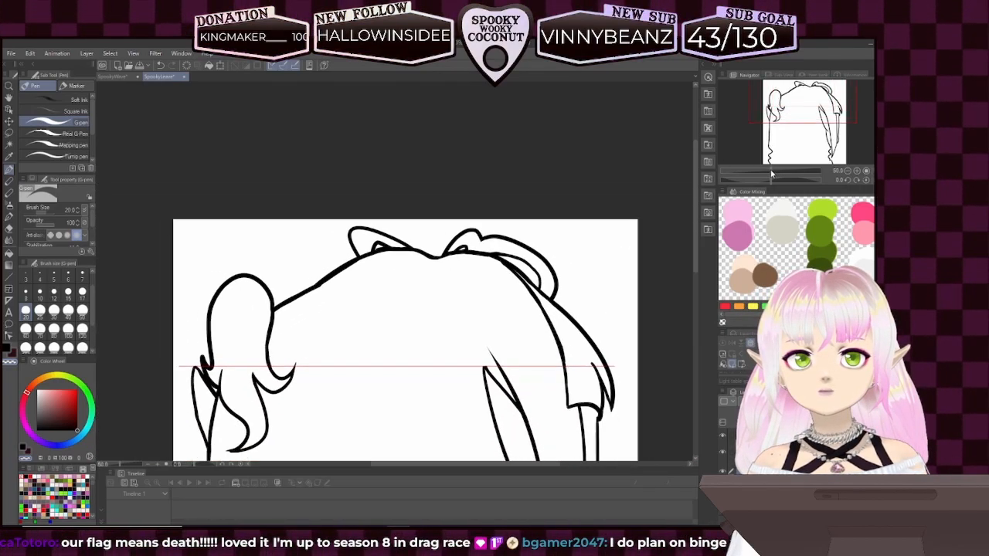
pyautogui.moveTo(801, 125); pyautogui.dragTo(786, 144)
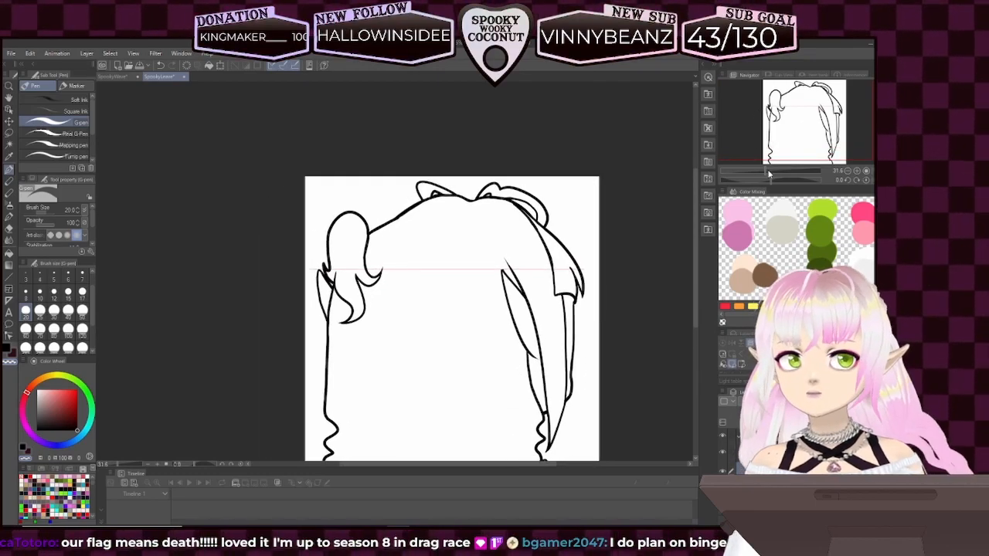
pyautogui.scroll(3, 769, 175)
pyautogui.scroll(-2, 770, 171)
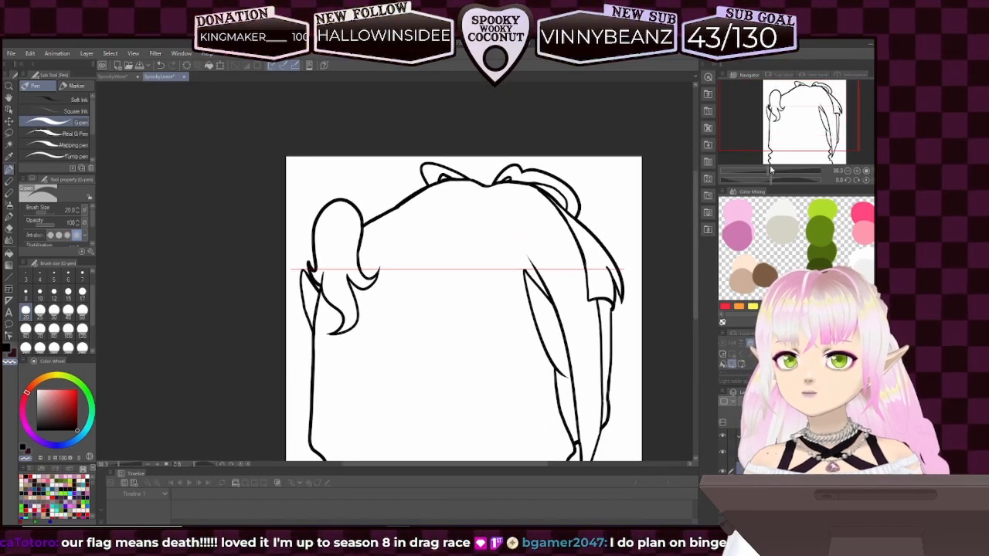
pyautogui.moveTo(777, 143); pyautogui.dragTo(792, 141)
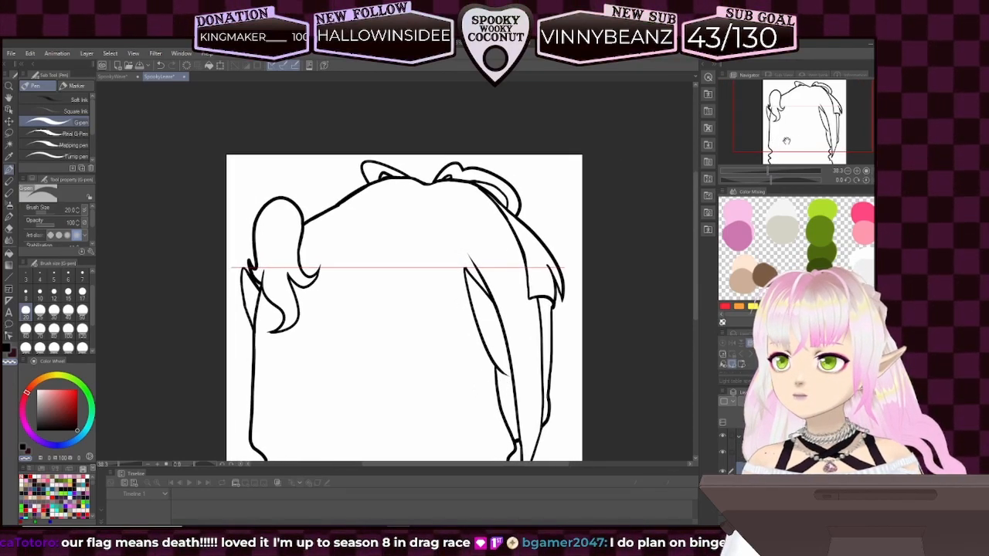
pyautogui.click(8, 350)
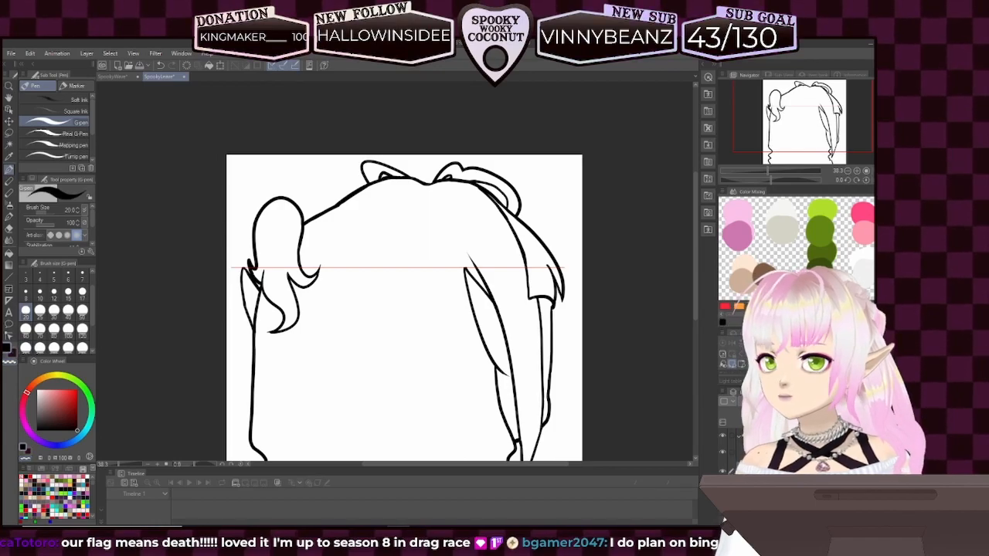
pyautogui.moveTo(340, 205); pyautogui.dragTo(386, 193)
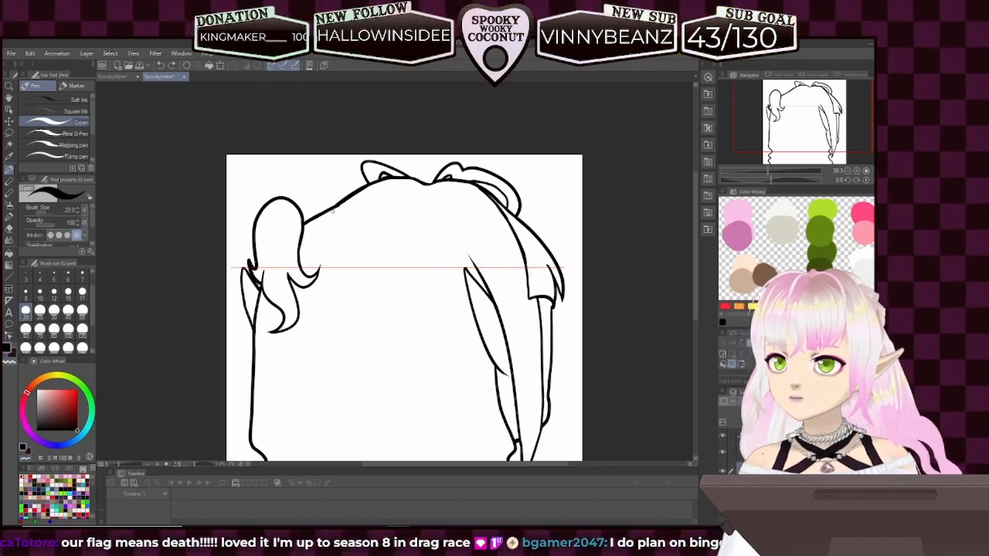
pyautogui.moveTo(333, 209); pyautogui.dragTo(391, 195)
pyautogui.moveTo(334, 207); pyautogui.dragTo(387, 196)
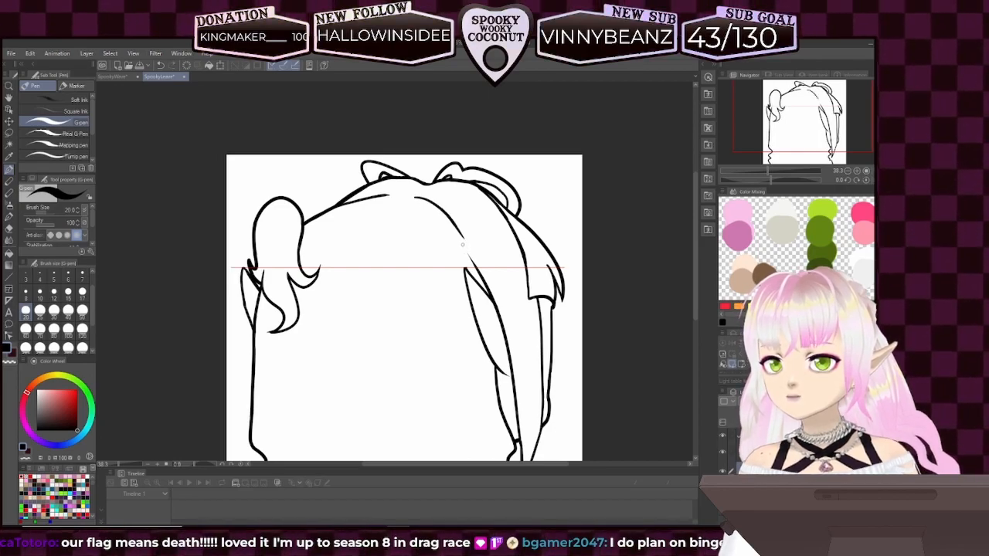
# - Draw a curved hair line from the upper middle of the head down to the top of the long inner strand
pyautogui.moveTo(412, 200)
pyautogui.mouseDown()
pyautogui.moveTo(437, 205)
pyautogui.moveTo(463, 244)
pyautogui.mouseUp()
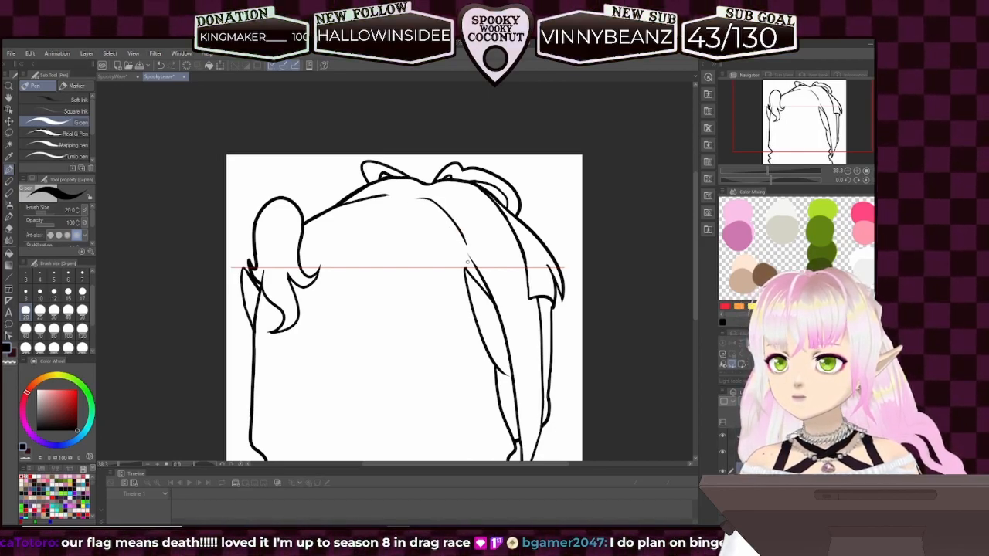
pyautogui.click(7, 363)
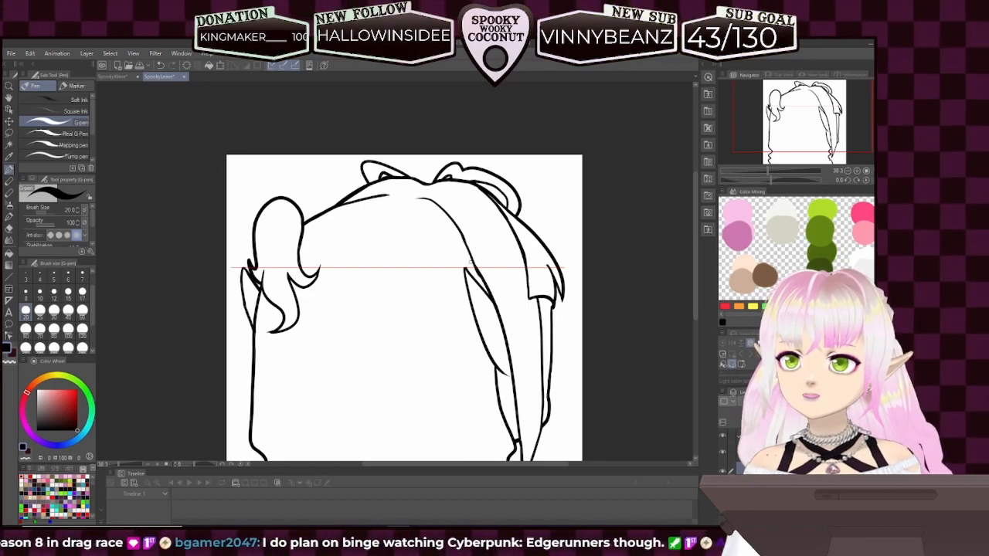
pyautogui.moveTo(474, 257); pyautogui.dragTo(483, 278)
# - Erase the loose pointed tip of the long inner strand where it overlaps the new curved hair line
pyautogui.moveTo(770, 180); pyautogui.dragTo(754, 180)
pyautogui.moveTo(800, 136); pyautogui.dragTo(804, 129)
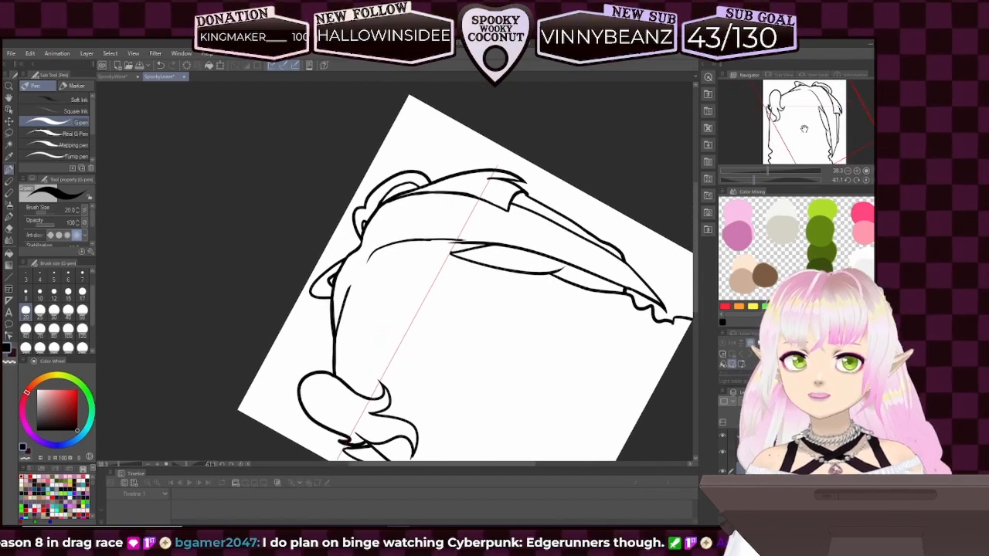
pyautogui.moveTo(768, 170); pyautogui.dragTo(784, 171)
pyautogui.moveTo(812, 111); pyautogui.dragTo(826, 116)
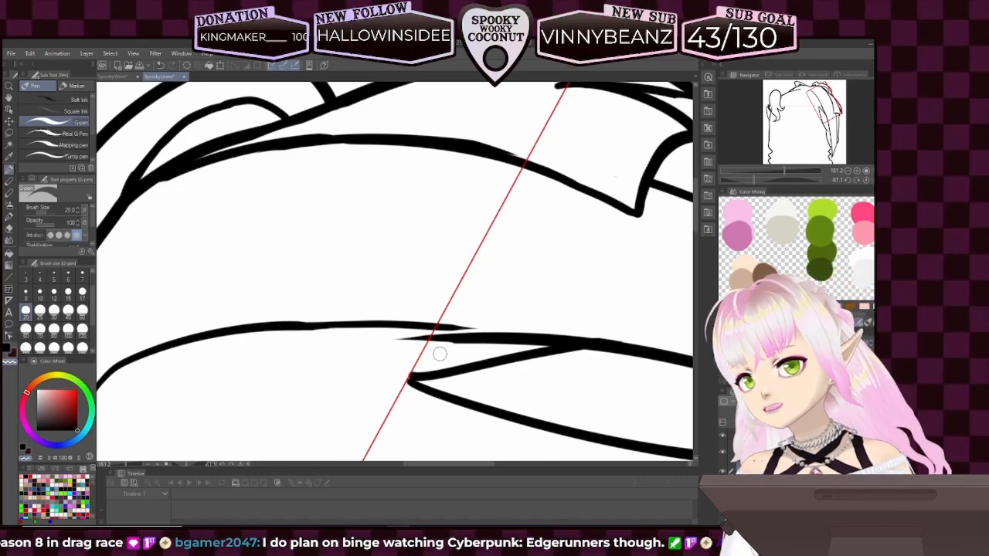
pyautogui.moveTo(464, 353)
pyautogui.mouseDown()
pyautogui.moveTo(406, 342)
pyautogui.moveTo(453, 342)
pyautogui.moveTo(402, 340)
pyautogui.moveTo(452, 342)
pyautogui.mouseUp()
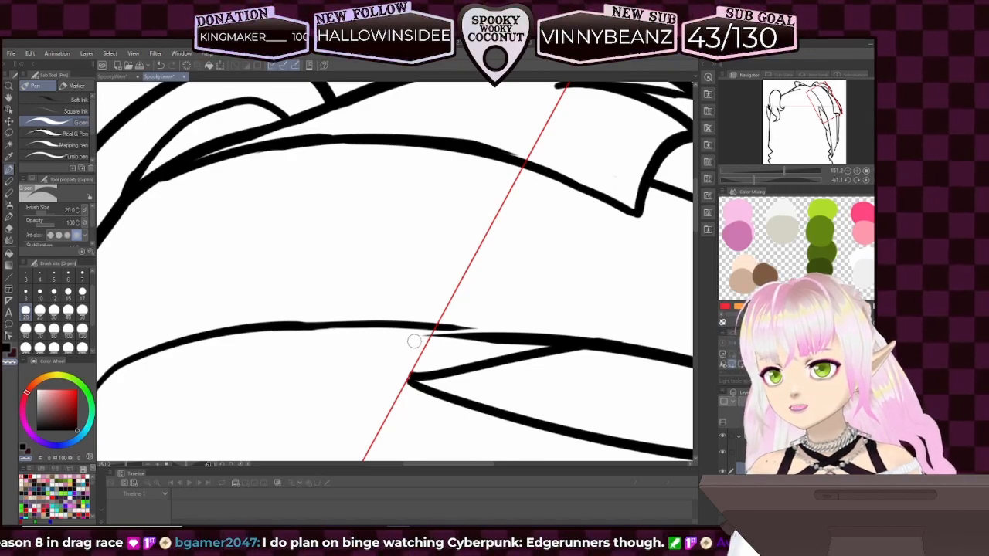
pyautogui.moveTo(414, 341)
pyautogui.mouseDown()
pyautogui.moveTo(492, 347)
pyautogui.moveTo(463, 344)
pyautogui.mouseUp()
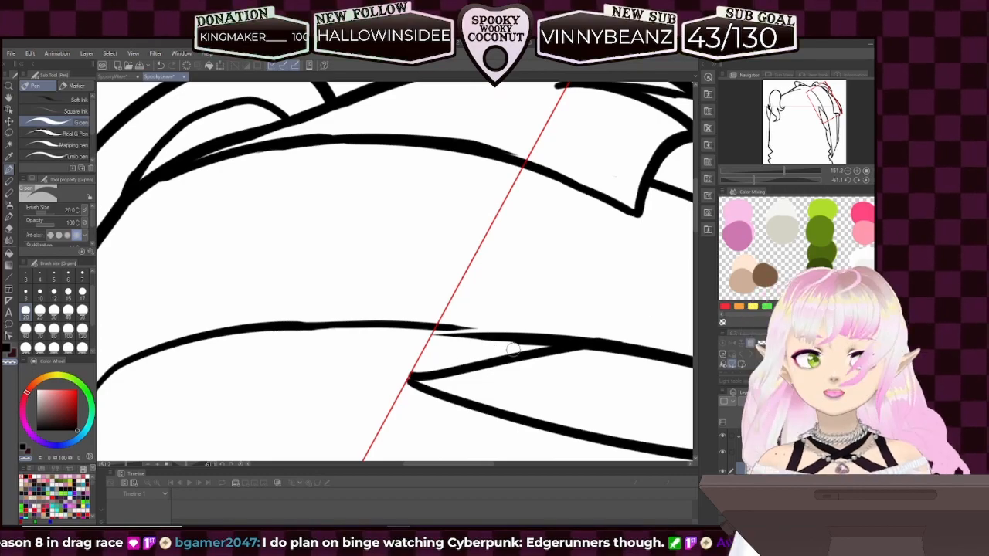
# - Fill the gap between the curved hair line and the long inner strand and trim the uneven edge
pyautogui.moveTo(783, 175); pyautogui.dragTo(718, 187)
pyautogui.moveTo(519, 114)
pyautogui.mouseDown()
pyautogui.moveTo(535, 89)
pyautogui.moveTo(598, 258)
pyautogui.mouseUp()
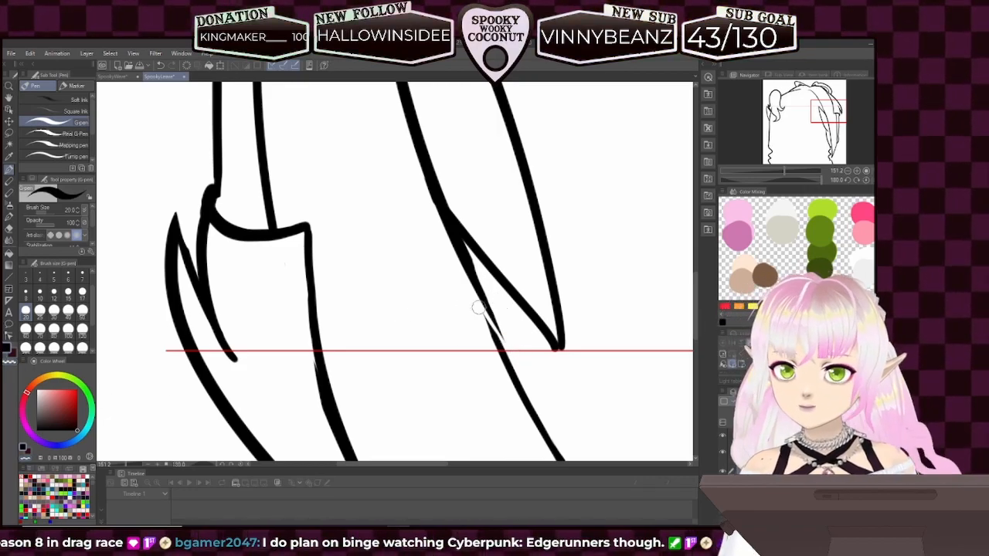
pyautogui.moveTo(467, 269); pyautogui.dragTo(500, 344)
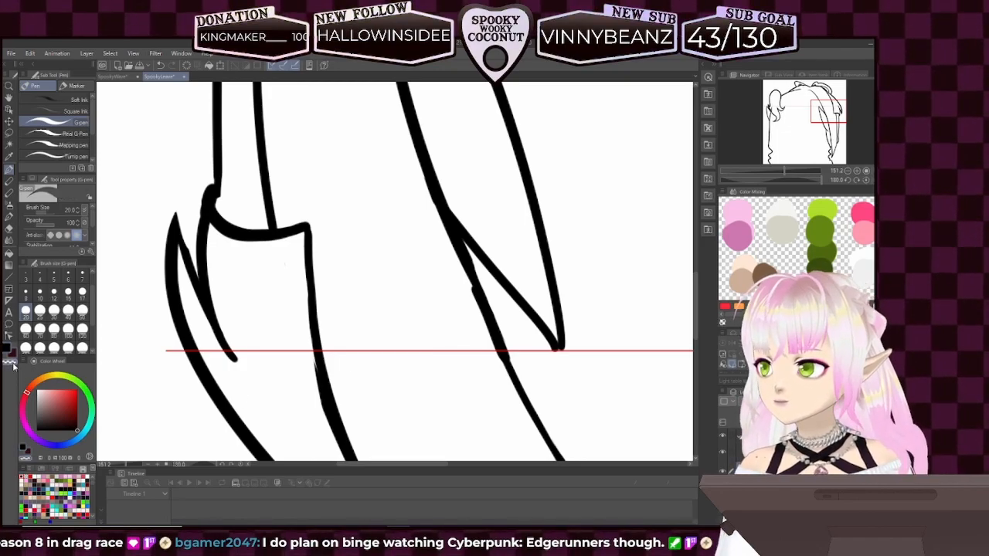
pyautogui.press('ctrl')
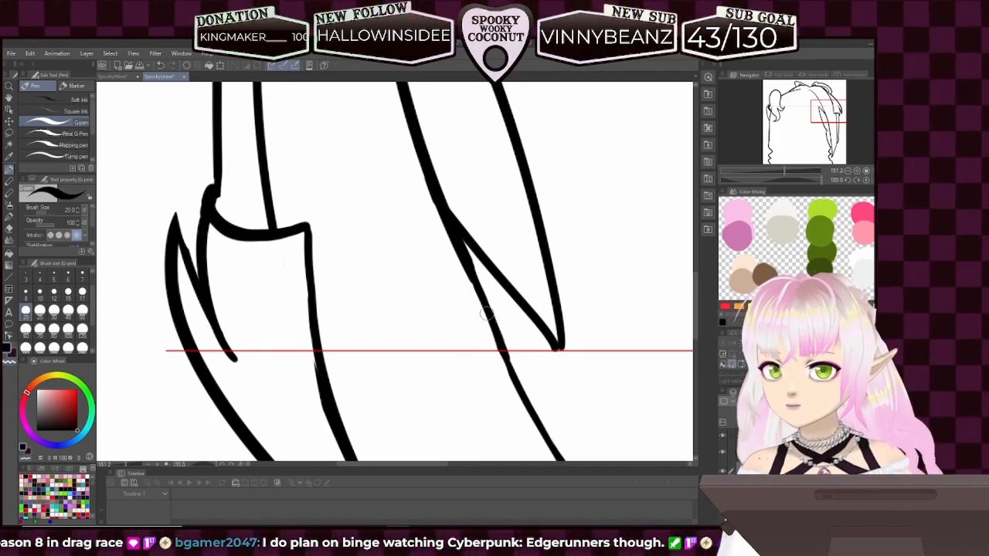
# - Redraw the join between the curved hair line and the long inner strand as one smooth, thick stroke
pyautogui.moveTo(466, 276); pyautogui.dragTo(519, 372)
pyautogui.hotkey('ctrl', 'z')
pyautogui.moveTo(467, 279); pyautogui.dragTo(519, 383)
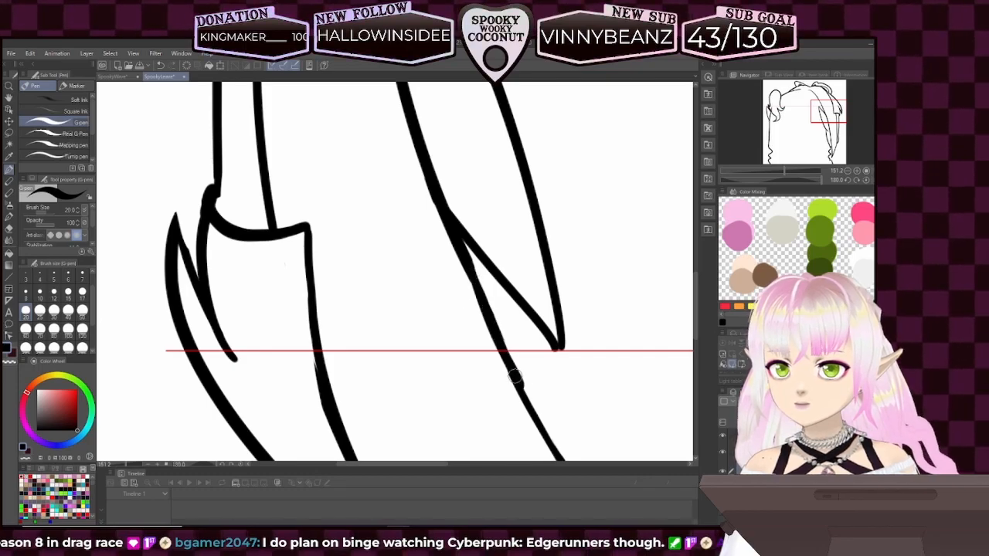
pyautogui.hotkey('ctrl', 'z')
pyautogui.moveTo(466, 270); pyautogui.dragTo(523, 393)
pyautogui.hotkey('ctrl', 'z')
pyautogui.moveTo(459, 267); pyautogui.dragTo(504, 361)
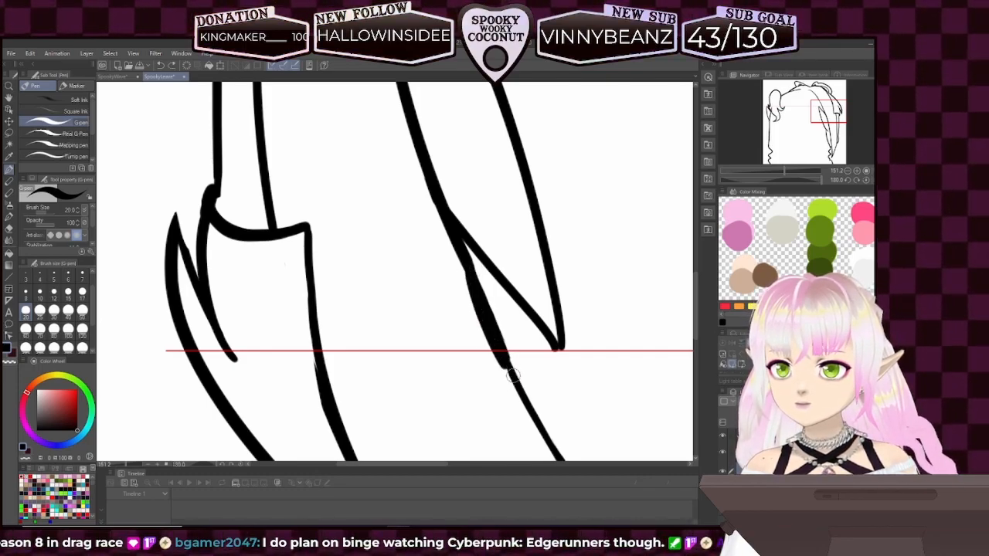
pyautogui.hotkey('ctrl', 'z')
pyautogui.moveTo(463, 265); pyautogui.dragTo(519, 376)
pyautogui.hotkey('ctrl', 'z')
pyautogui.moveTo(464, 267); pyautogui.dragTo(516, 385)
# - Rotate the canvas view back upright to 0 degrees
pyautogui.moveTo(819, 180); pyautogui.dragTo(779, 183)
pyautogui.click(856, 179)
pyautogui.click(855, 180)
pyautogui.click(848, 179)
pyautogui.click(847, 179)
pyautogui.click(847, 179)
pyautogui.click(848, 179)
pyautogui.click(848, 179)
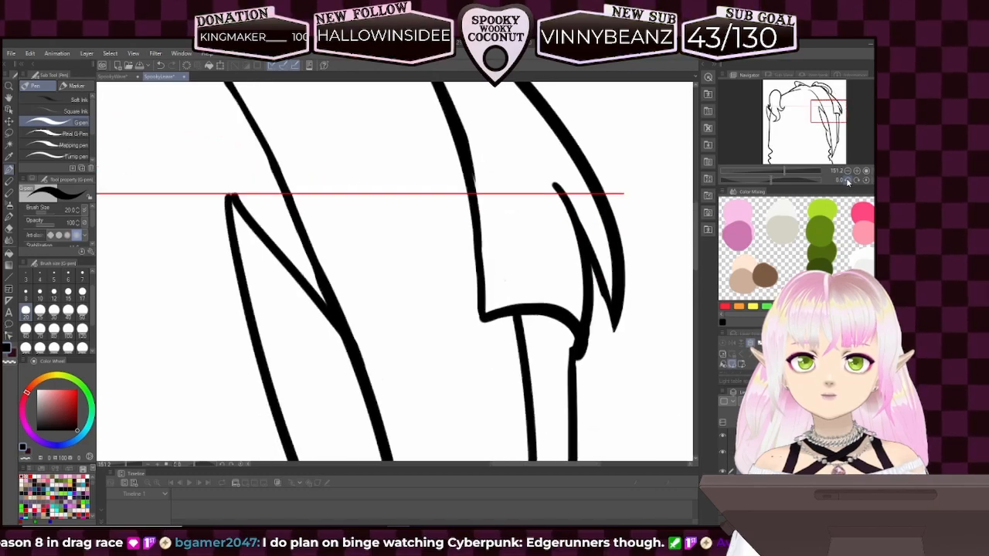
# - Draw a curved line across the head from the ponytail's base to the long curved hair line as the braid's upper edge
pyautogui.click(779, 175)
pyautogui.moveTo(780, 174); pyautogui.dragTo(767, 174)
pyautogui.moveTo(802, 135); pyautogui.dragTo(789, 149)
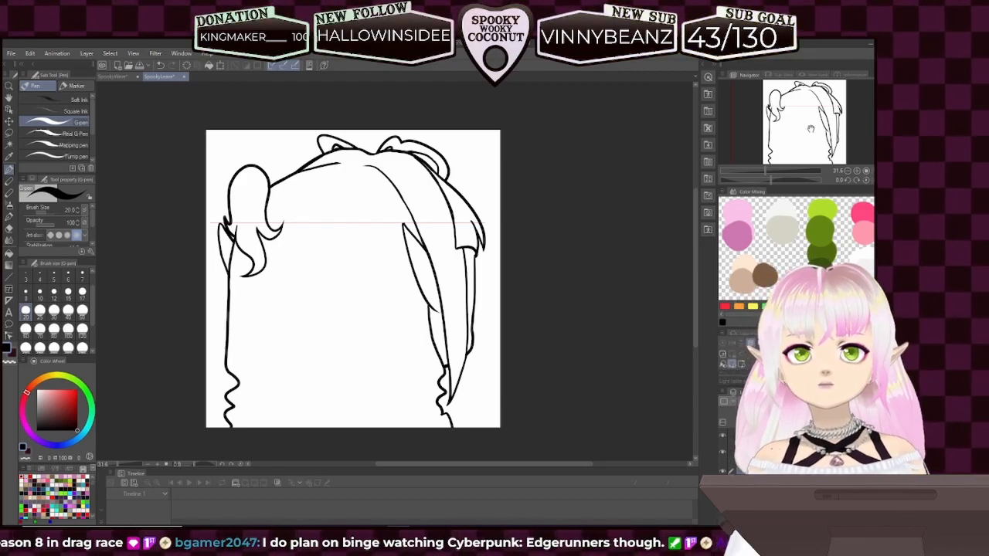
pyautogui.moveTo(833, 140); pyautogui.dragTo(810, 143)
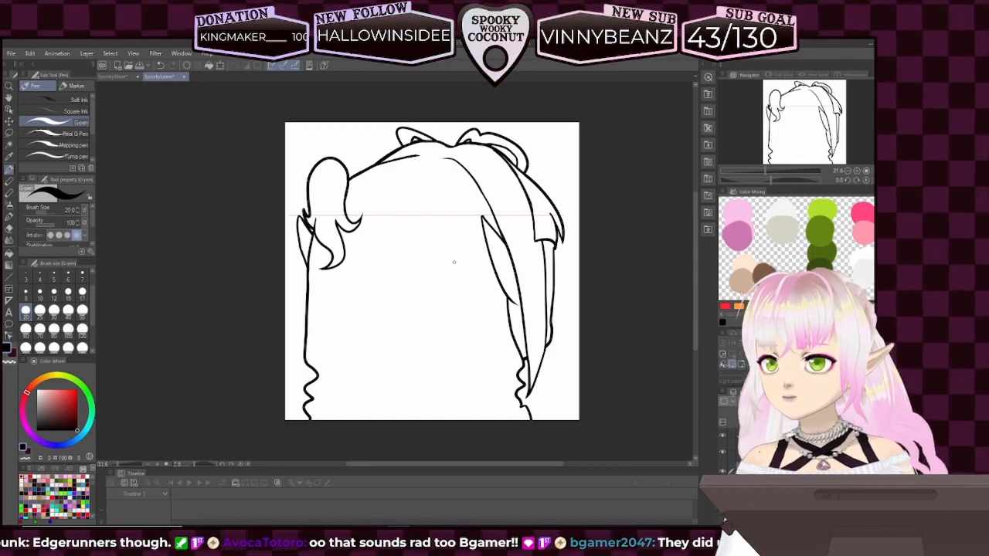
pyautogui.moveTo(352, 179); pyautogui.dragTo(478, 197)
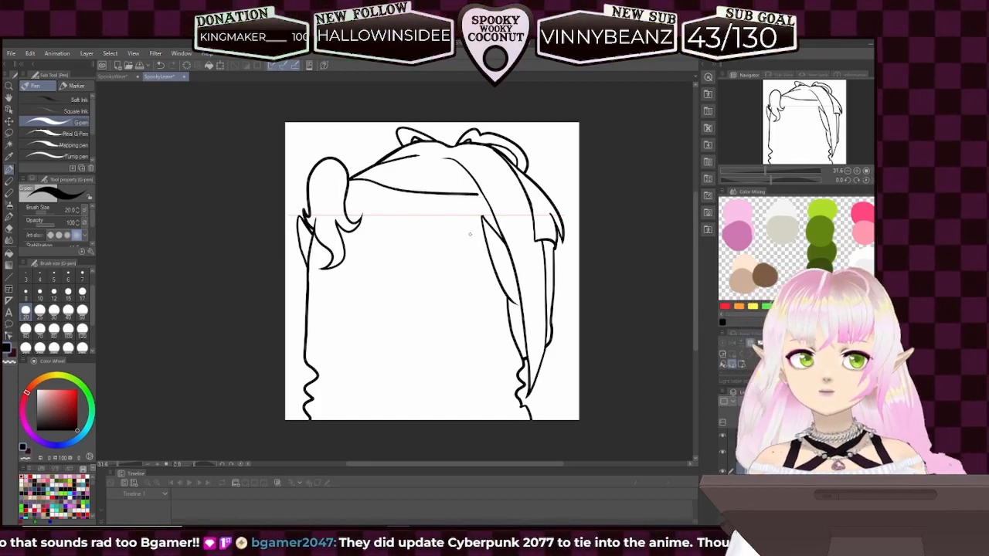
pyautogui.hotkey('ctrl', 'z')
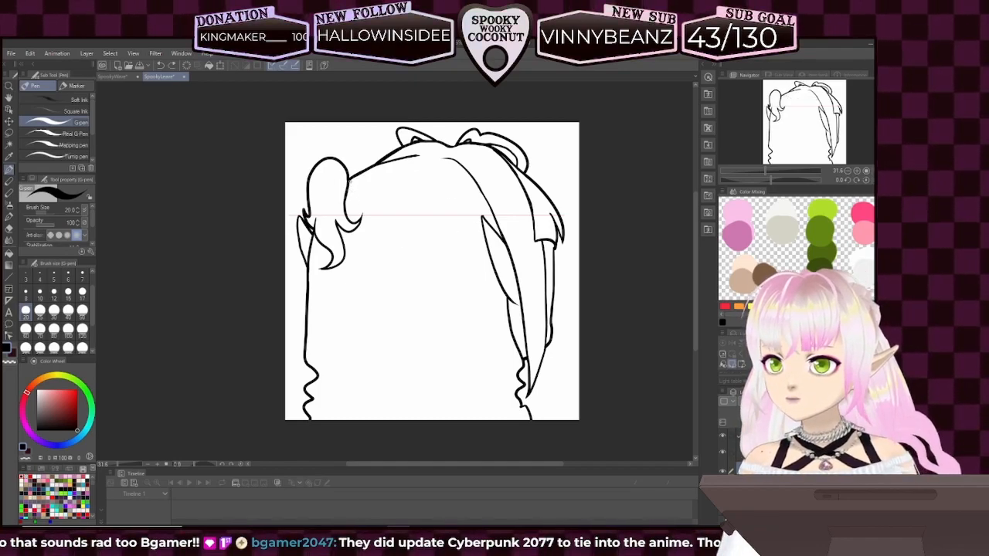
pyautogui.moveTo(350, 179); pyautogui.dragTo(489, 202)
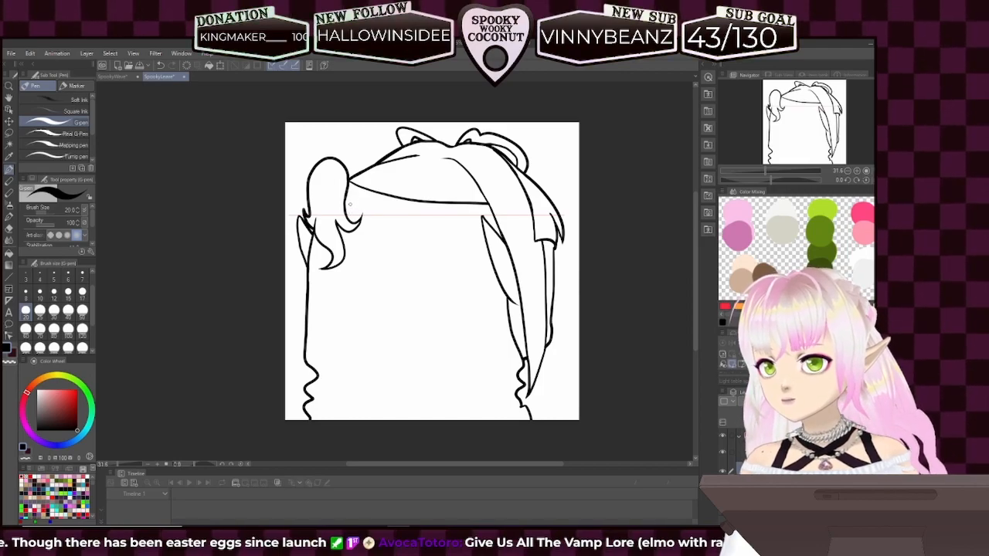
# - Draw a second, lower curve from the ponytail to the long inner strand as the braid's lower edge
pyautogui.moveTo(346, 201); pyautogui.dragTo(465, 251)
pyautogui.hotkey('ctrl', 'z')
pyautogui.moveTo(345, 205); pyautogui.dragTo(438, 235)
pyautogui.hotkey('ctrl', 'z')
pyautogui.moveTo(342, 198); pyautogui.dragTo(483, 242)
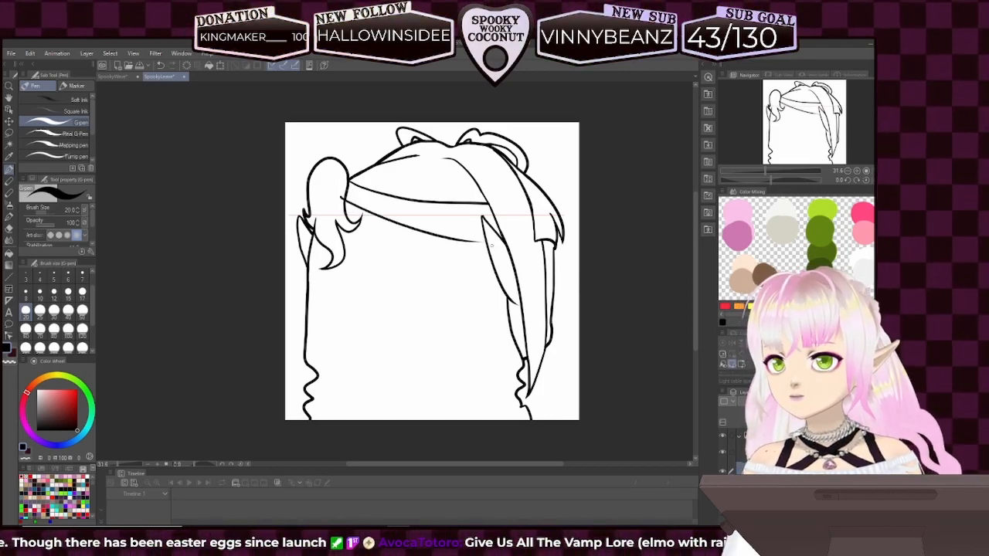
pyautogui.hotkey('ctrl', 'z')
pyautogui.moveTo(342, 198); pyautogui.dragTo(485, 246)
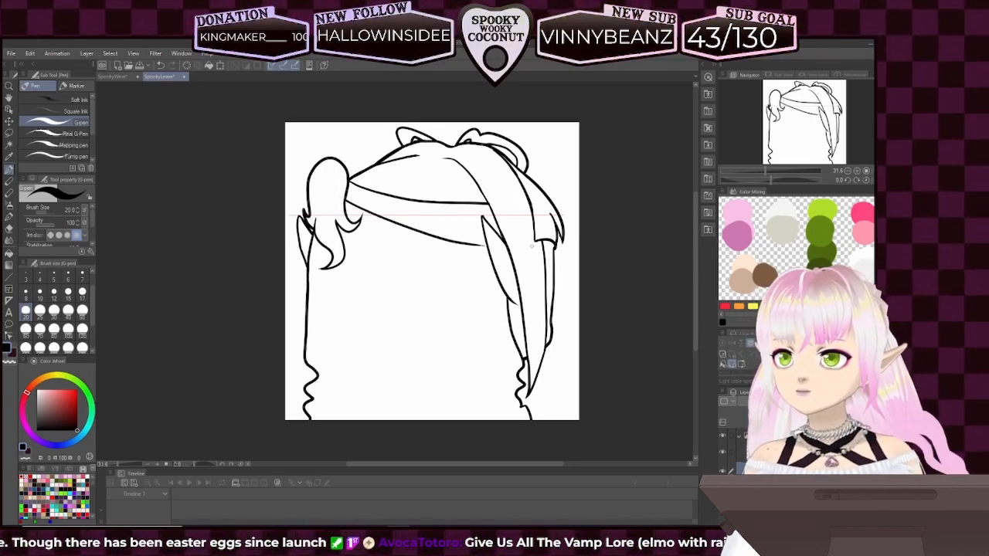
# - Thicken and extend the tapered end of the lower band line until it joins the long inner strand
pyautogui.moveTo(763, 171); pyautogui.dragTo(773, 171)
pyautogui.moveTo(799, 138); pyautogui.dragTo(807, 129)
pyautogui.moveTo(778, 170); pyautogui.dragTo(785, 171)
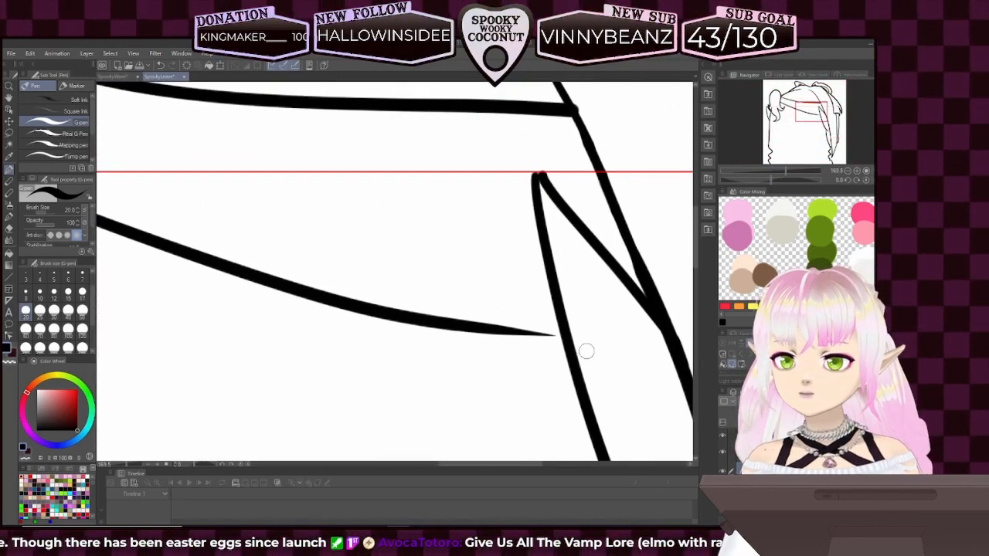
pyautogui.moveTo(494, 331); pyautogui.dragTo(543, 333)
pyautogui.hotkey('ctrl', 'z')
pyautogui.moveTo(471, 329); pyautogui.dragTo(566, 337)
pyautogui.moveTo(449, 330)
pyautogui.mouseDown()
pyautogui.moveTo(498, 337)
pyautogui.moveTo(433, 324)
pyautogui.moveTo(546, 335)
pyautogui.mouseUp()
pyautogui.hotkey('ctrl', 'z')
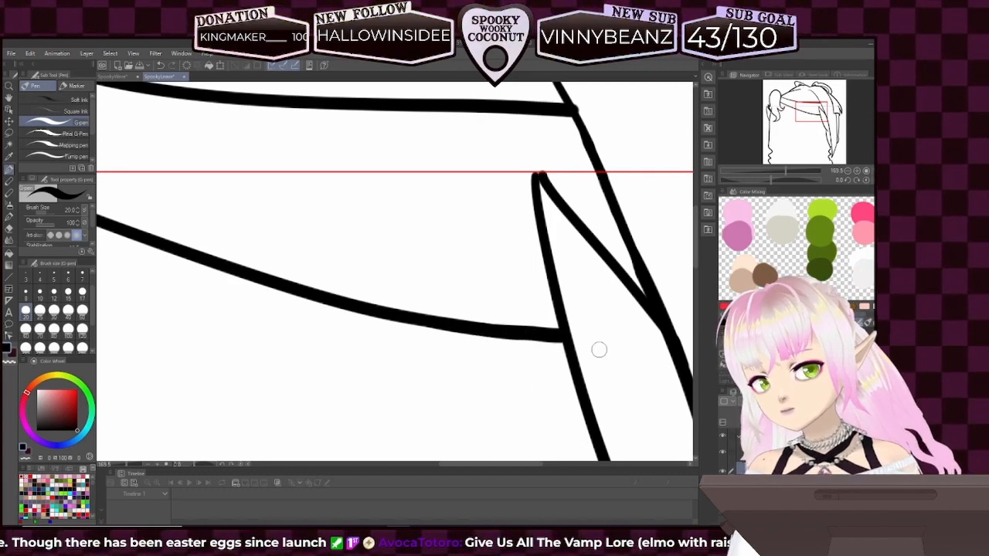
# - Rotate the canvas view and draw a zigzag line between the two band lines from the inner strand to the ponytail
pyautogui.moveTo(770, 178)
pyautogui.mouseDown()
pyautogui.moveTo(761, 180)
pyautogui.moveTo(774, 181)
pyautogui.moveTo(767, 171)
pyautogui.mouseUp()
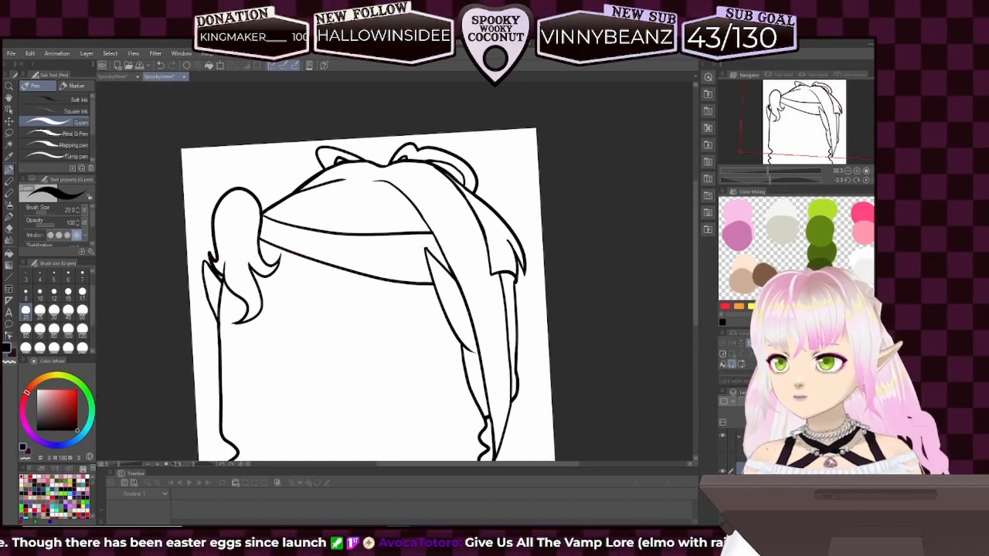
pyautogui.moveTo(770, 171)
pyautogui.mouseDown()
pyautogui.moveTo(801, 177)
pyautogui.moveTo(770, 171)
pyautogui.mouseUp()
pyautogui.moveTo(808, 133); pyautogui.dragTo(805, 123)
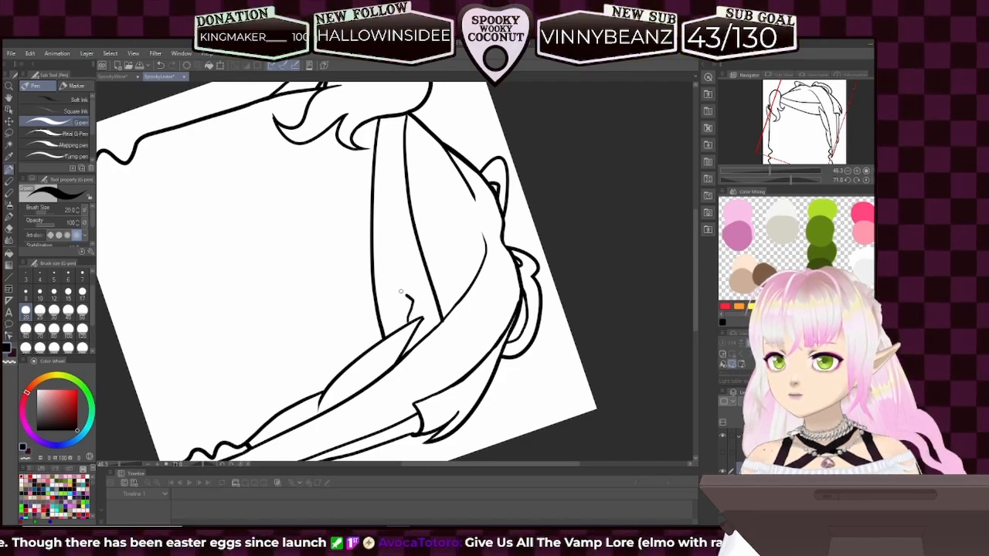
pyautogui.moveTo(387, 283)
pyautogui.mouseDown()
pyautogui.moveTo(405, 252)
pyautogui.moveTo(394, 257)
pyautogui.moveTo(404, 257)
pyautogui.moveTo(384, 235)
pyautogui.moveTo(381, 191)
pyautogui.moveTo(393, 178)
pyautogui.moveTo(382, 157)
pyautogui.moveTo(388, 124)
pyautogui.mouseUp()
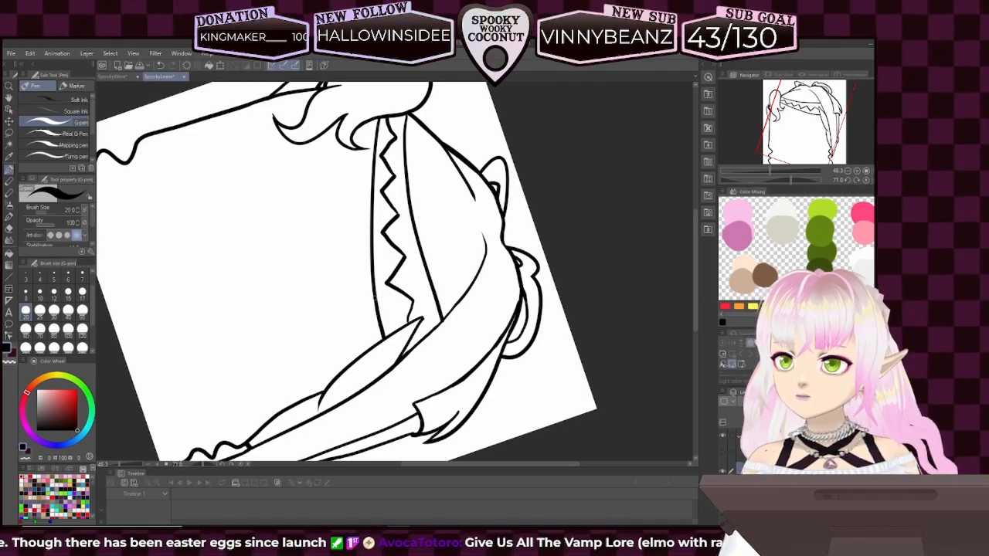
# - Extend the zigzag's corners with short diagonal strokes to both band edges to form interlocking braid segments
pyautogui.moveTo(388, 286); pyautogui.dragTo(379, 292)
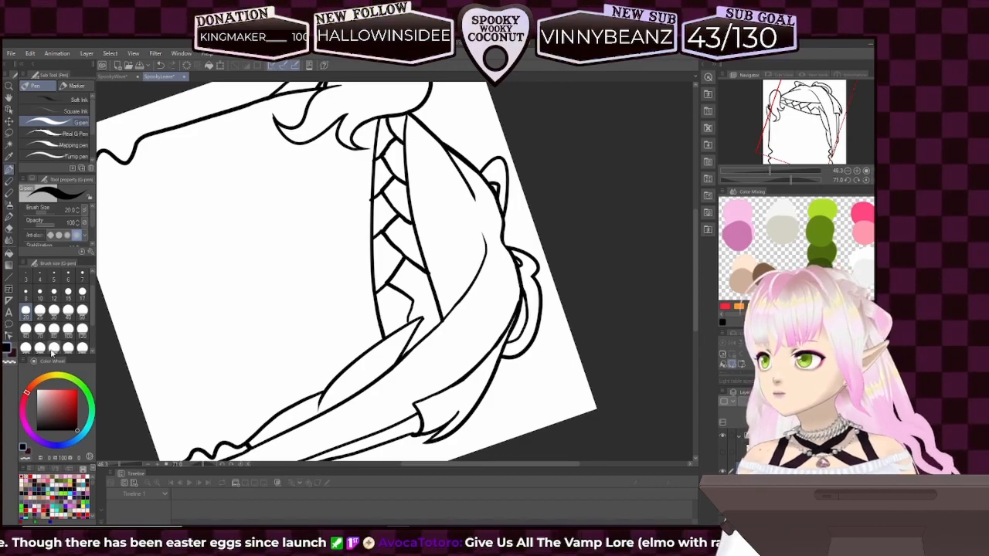
pyautogui.click(9, 362)
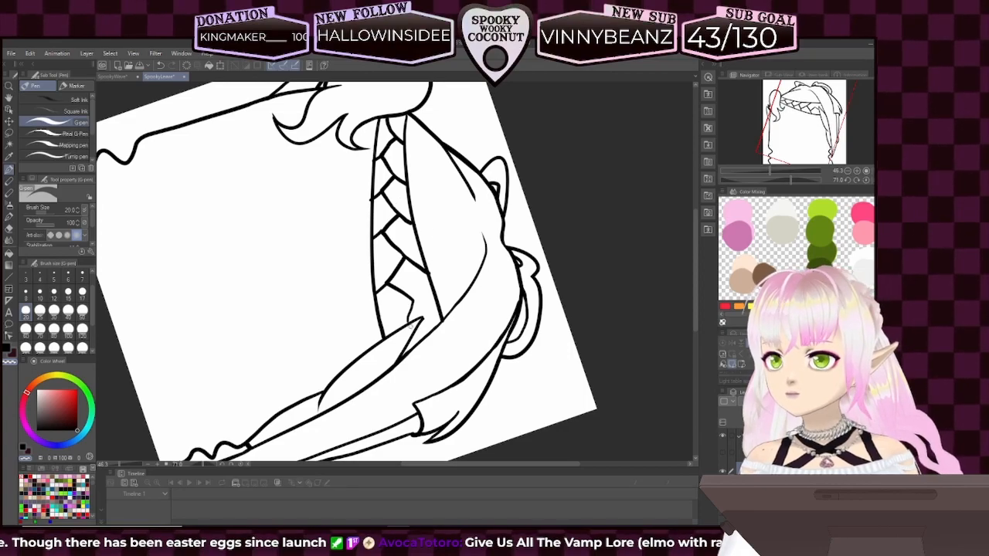
pyautogui.click(7, 349)
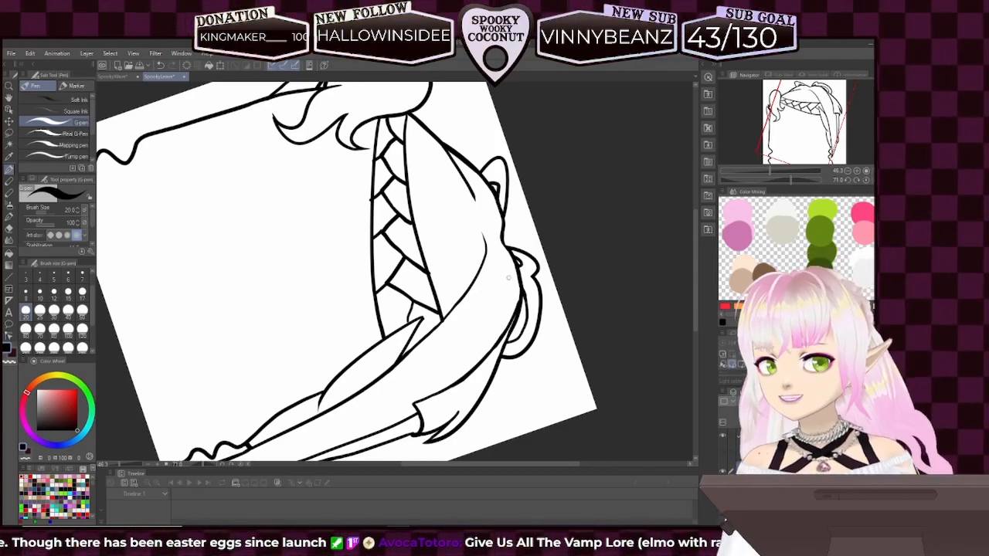
# - Round the outer edges of the two braid segments beside the ponytail and erase the straight band lines inside them
pyautogui.moveTo(804, 145); pyautogui.dragTo(800, 130)
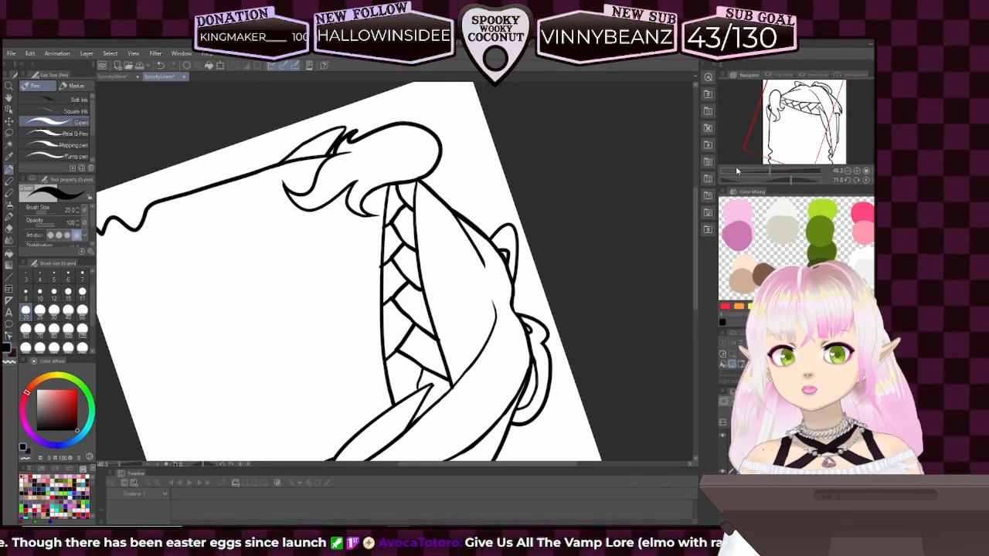
pyautogui.moveTo(769, 171); pyautogui.dragTo(774, 171)
pyautogui.moveTo(796, 129); pyautogui.dragTo(775, 131)
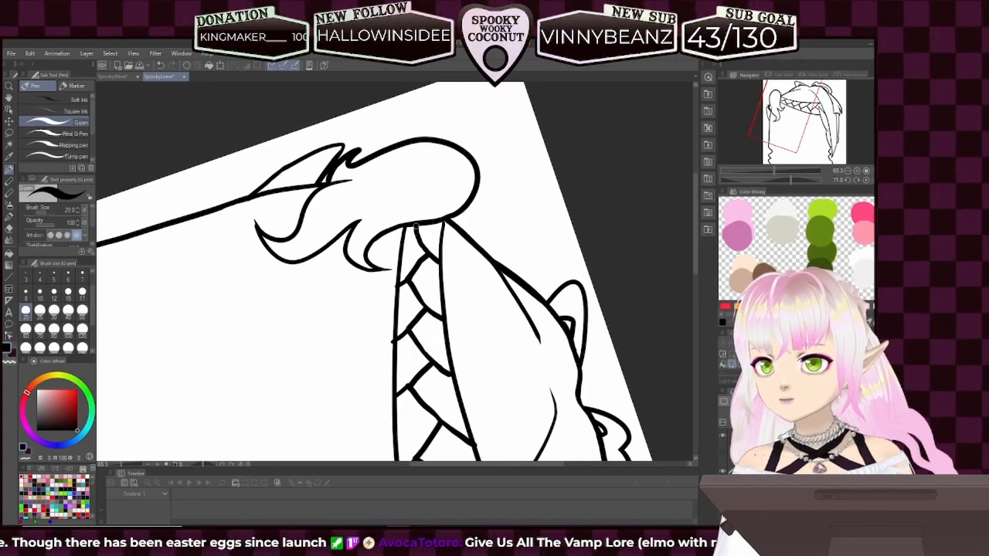
pyautogui.moveTo(418, 238)
pyautogui.mouseDown()
pyautogui.moveTo(446, 255)
pyautogui.moveTo(444, 219)
pyautogui.mouseUp()
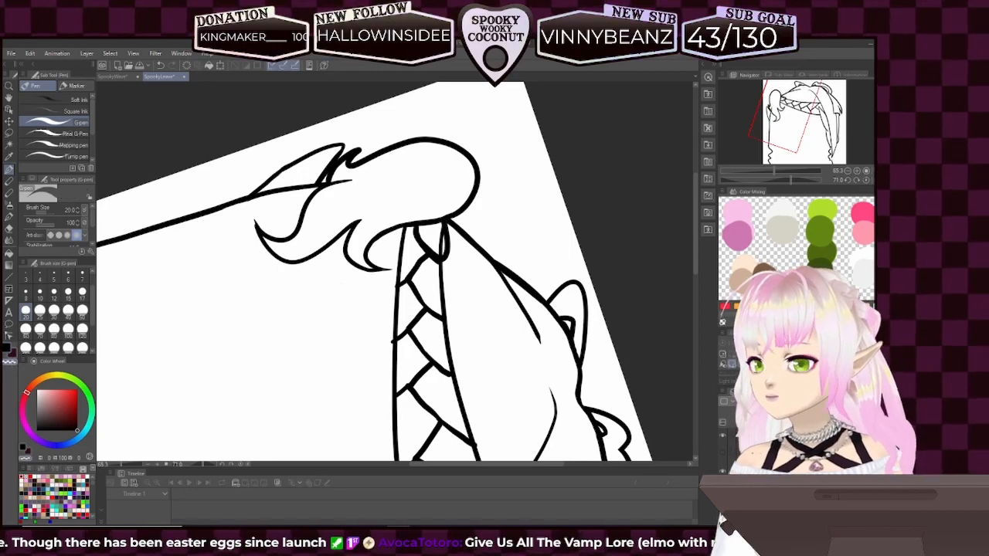
pyautogui.hotkey('ctrl', 'z')
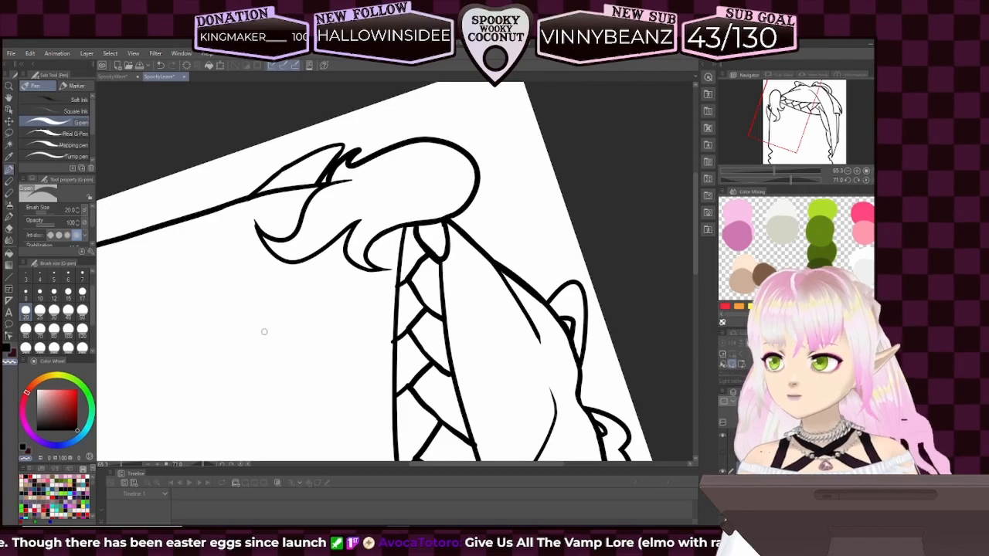
pyautogui.moveTo(403, 224); pyautogui.dragTo(394, 281)
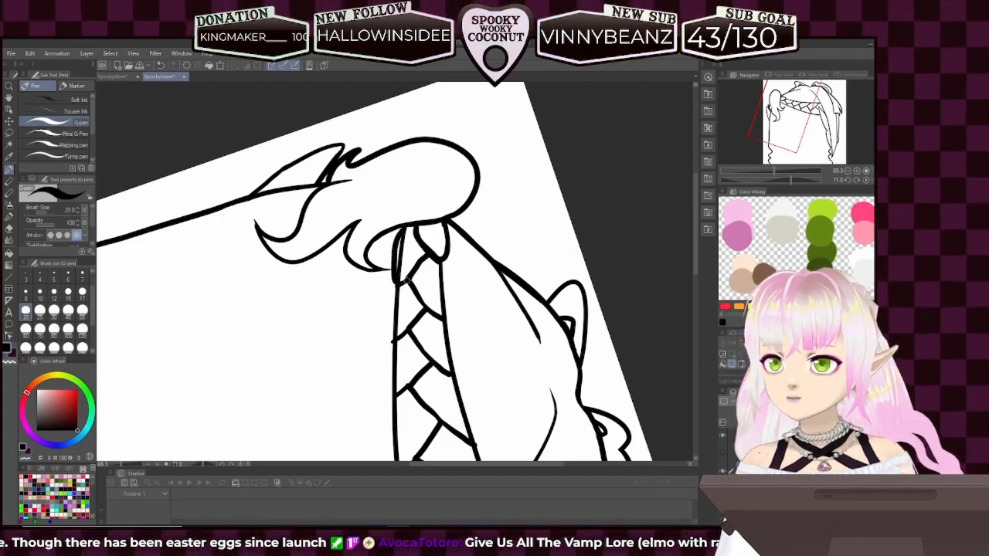
pyautogui.click(10, 361)
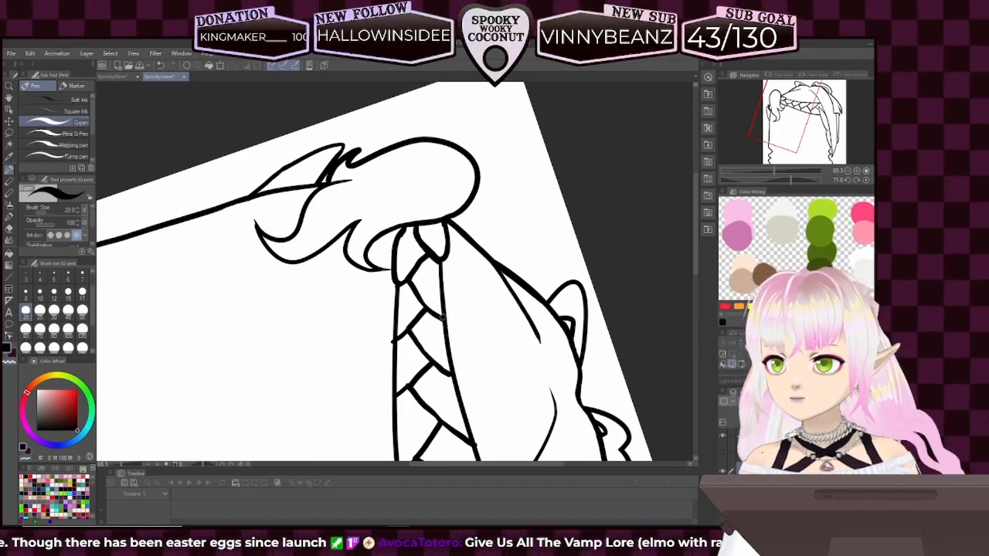
# - Give the second and third pairs of braid segments bulging outer edges in place of the straight band lines
pyautogui.moveTo(446, 316); pyautogui.dragTo(448, 294)
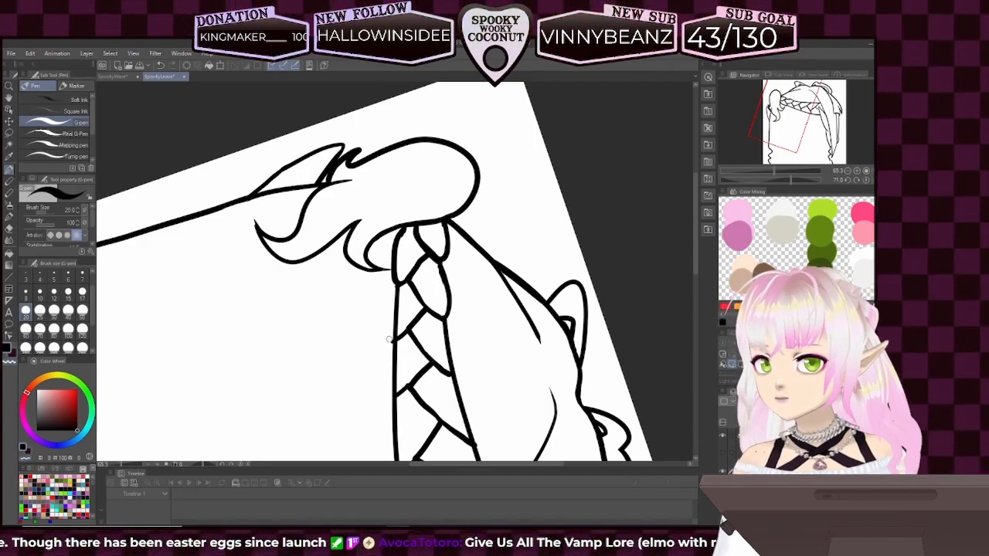
pyautogui.moveTo(390, 322); pyautogui.dragTo(394, 289)
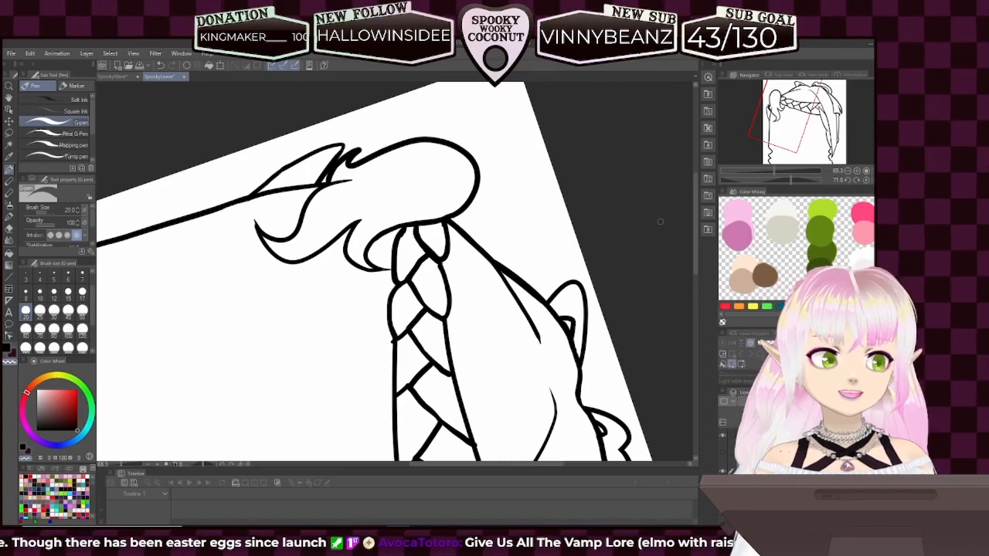
pyautogui.moveTo(786, 125); pyautogui.dragTo(799, 129)
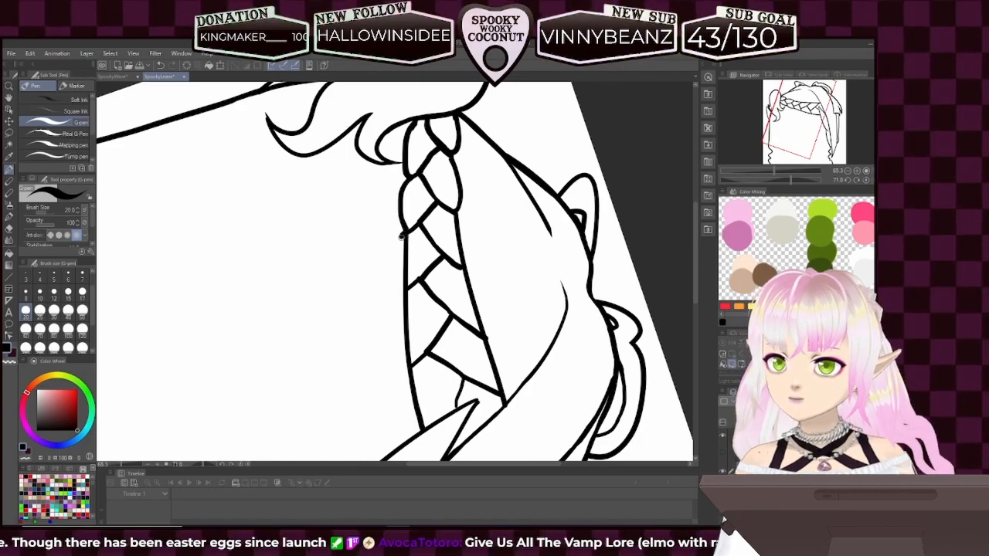
pyautogui.moveTo(398, 261); pyautogui.dragTo(400, 285)
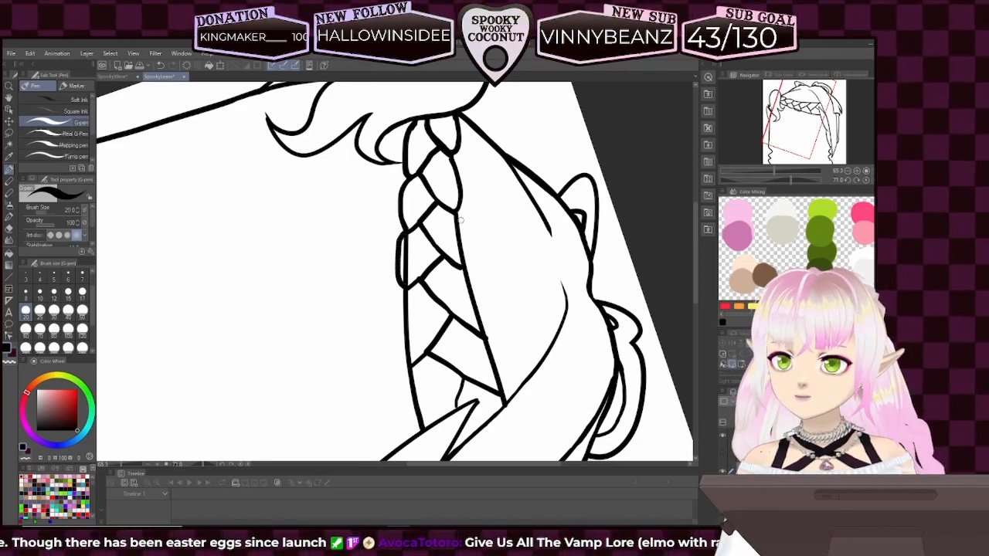
pyautogui.moveTo(460, 221); pyautogui.dragTo(466, 269)
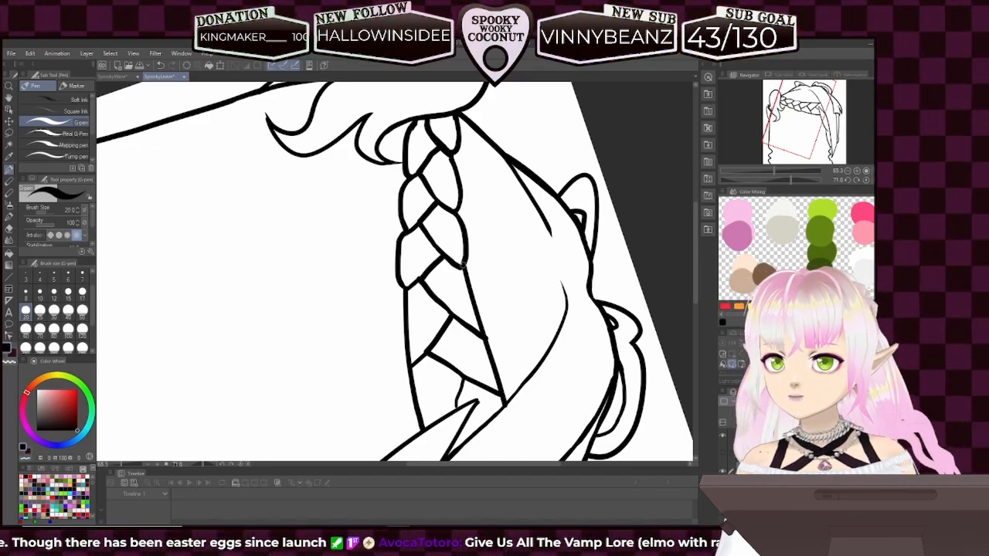
# - Redraw the fourth pair of braid segments with rounded outer edges, erasing the straight lines and thickening the lower-side curve
pyautogui.moveTo(466, 269); pyautogui.dragTo(576, 197)
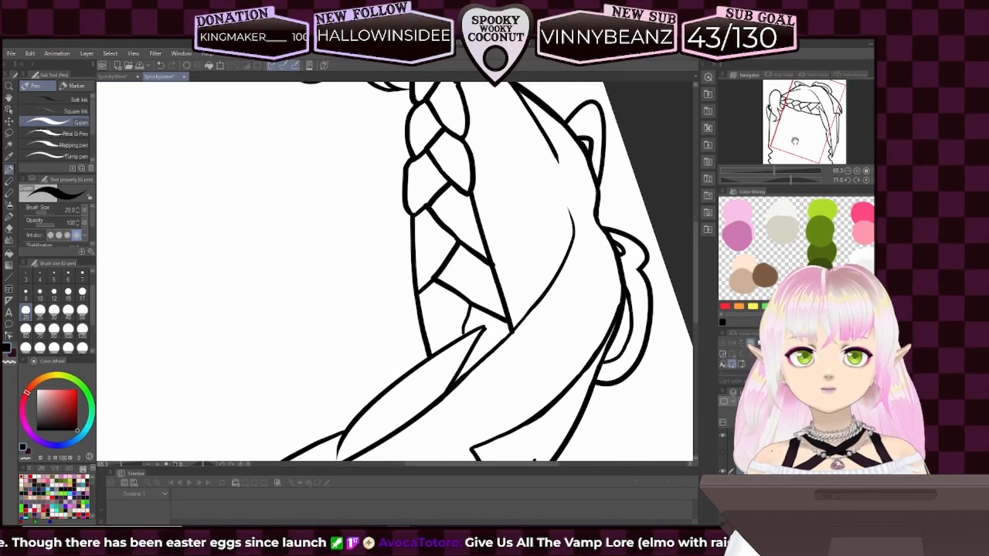
pyautogui.moveTo(408, 216); pyautogui.dragTo(410, 275)
pyautogui.hotkey('ctrl', 'z')
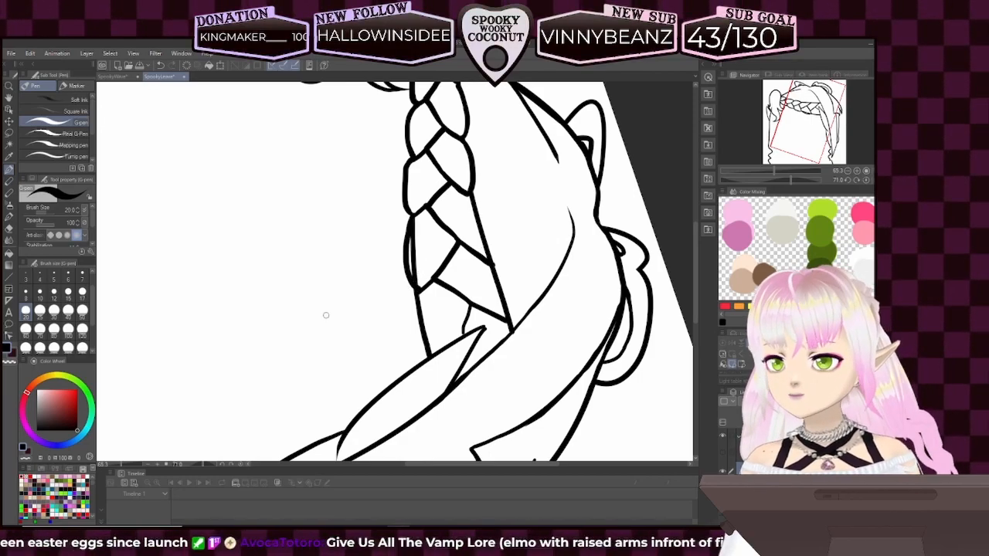
pyautogui.click(11, 363)
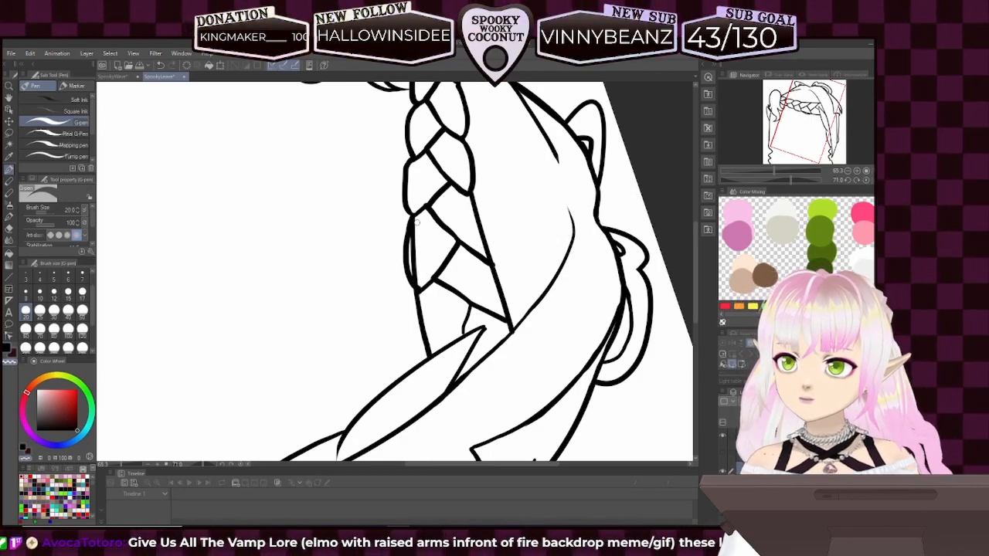
pyautogui.moveTo(413, 263)
pyautogui.mouseDown()
pyautogui.moveTo(418, 286)
pyautogui.moveTo(413, 247)
pyautogui.mouseUp()
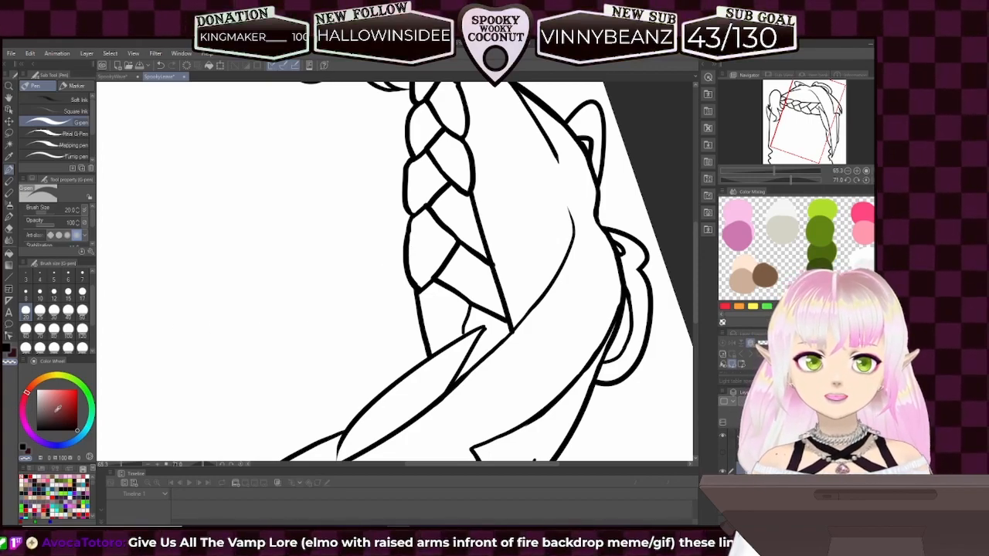
pyautogui.press('x')
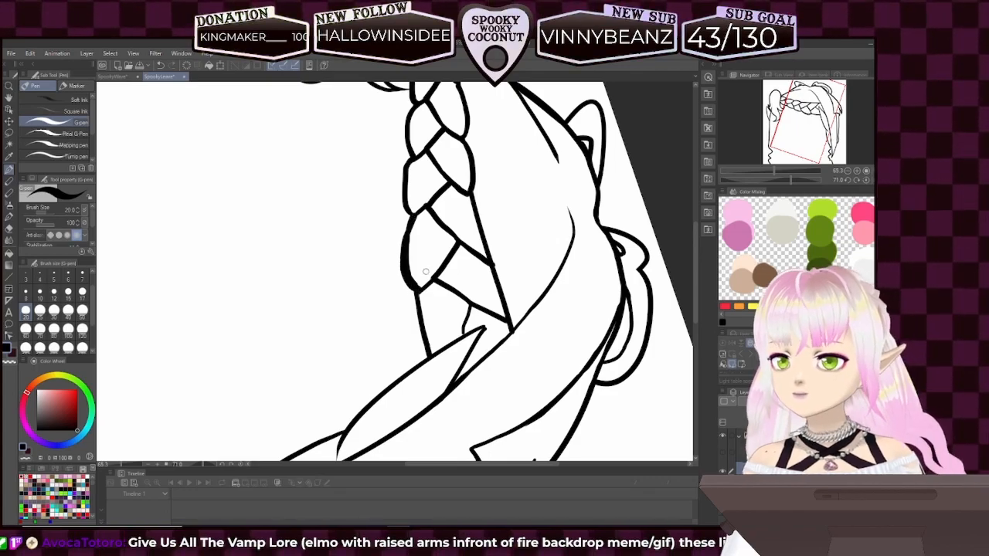
pyautogui.moveTo(471, 197); pyautogui.dragTo(495, 247)
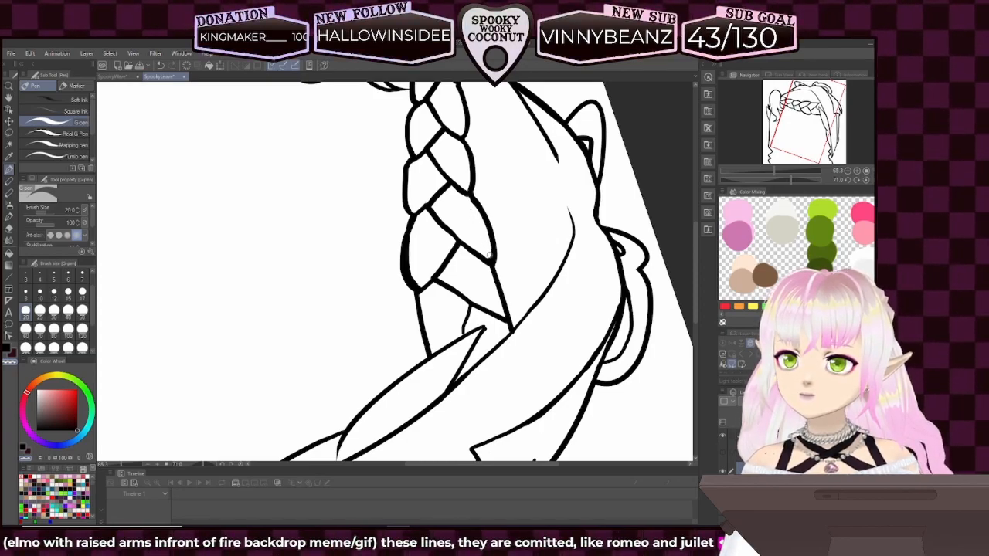
# - Round the lower outer edge of the last braid segment beside the inner strand and erase its straight line
pyautogui.moveTo(506, 214); pyautogui.dragTo(517, 177)
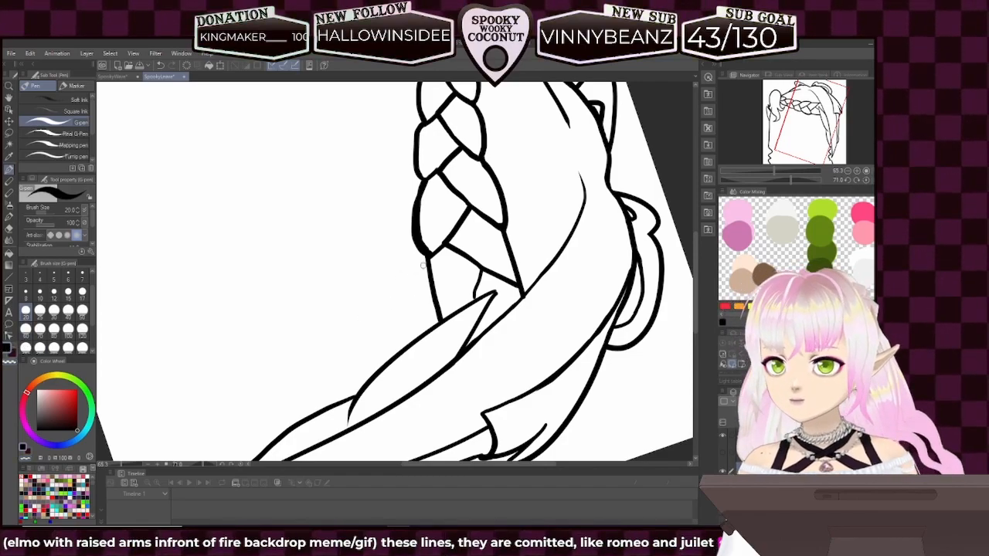
pyautogui.moveTo(427, 258); pyautogui.dragTo(435, 315)
pyautogui.hotkey('ctrl', 'z')
pyautogui.moveTo(427, 258); pyautogui.dragTo(434, 314)
pyautogui.hotkey('ctrl', 'z')
pyautogui.moveTo(424, 258); pyautogui.dragTo(433, 317)
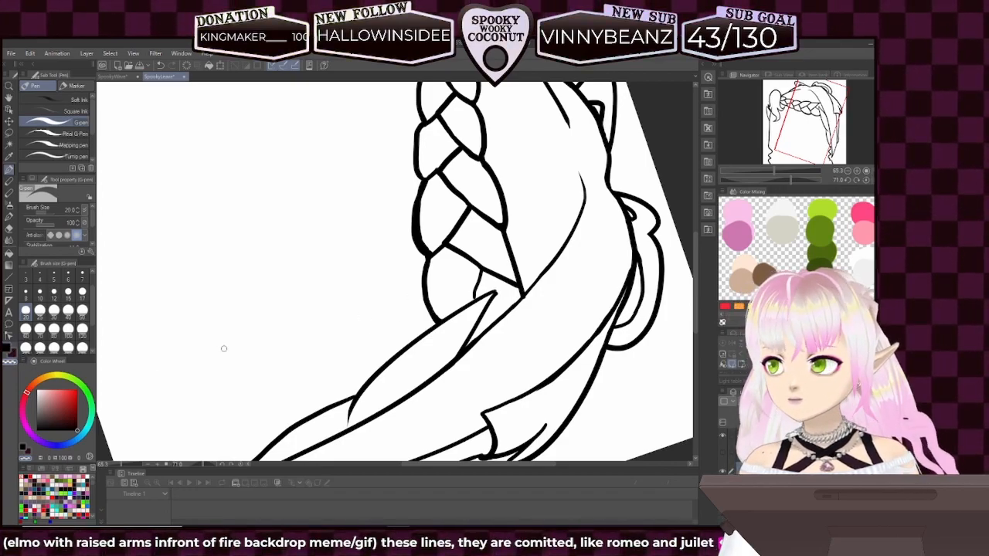
pyautogui.click(8, 350)
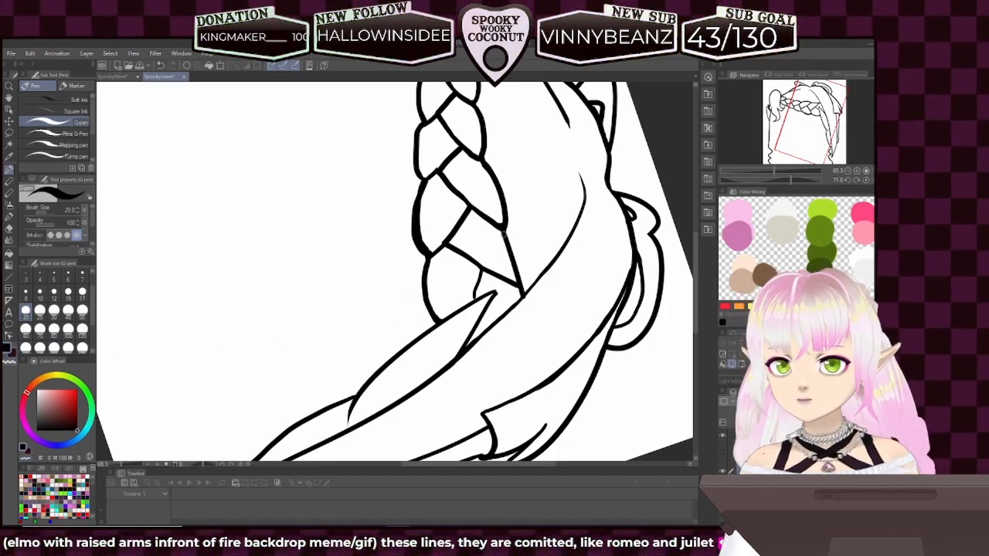
# - Round the upper outer edge of the last braid segment and erase the straight line inside it
pyautogui.moveTo(505, 233); pyautogui.dragTo(532, 294)
pyautogui.hotkey('ctrl', 'z')
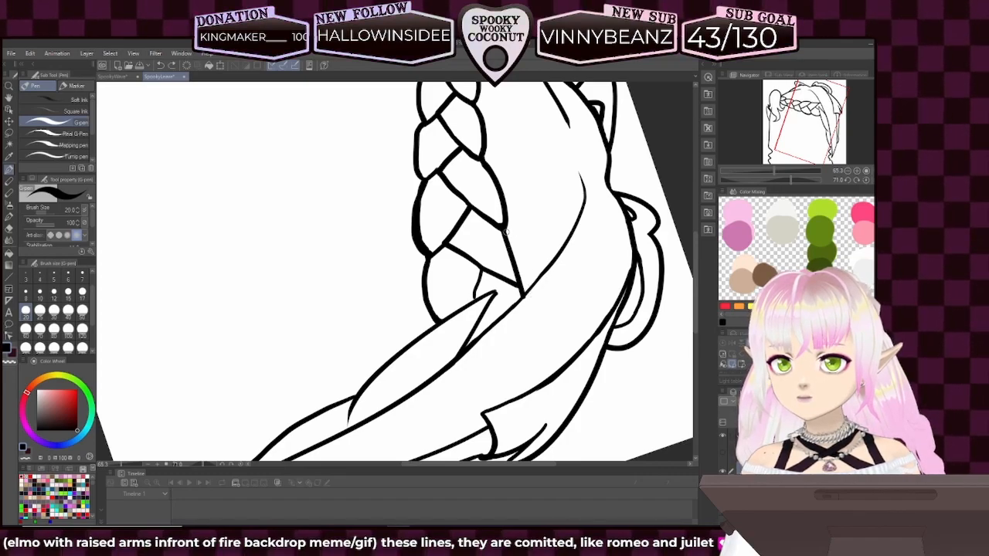
pyautogui.moveTo(502, 231); pyautogui.dragTo(524, 289)
pyautogui.hotkey('ctrl', 'z')
pyautogui.moveTo(502, 230); pyautogui.dragTo(525, 296)
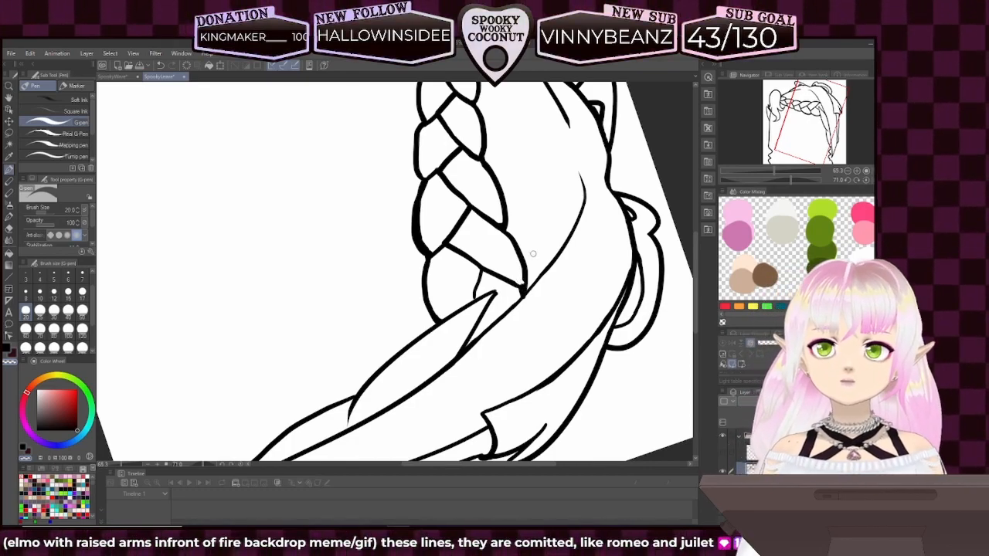
# - Reset the canvas rotation and extend the larger bow loop's line down to the small inner loop on the hairline
pyautogui.moveTo(787, 182); pyautogui.dragTo(777, 181)
pyautogui.click(848, 180)
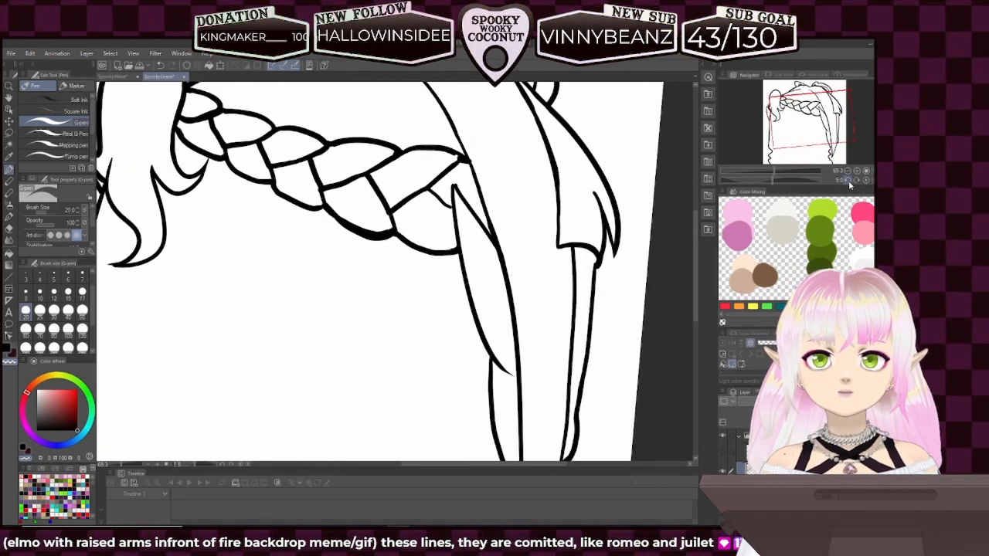
pyautogui.moveTo(776, 170); pyautogui.dragTo(767, 171)
pyautogui.moveTo(782, 125); pyautogui.dragTo(774, 132)
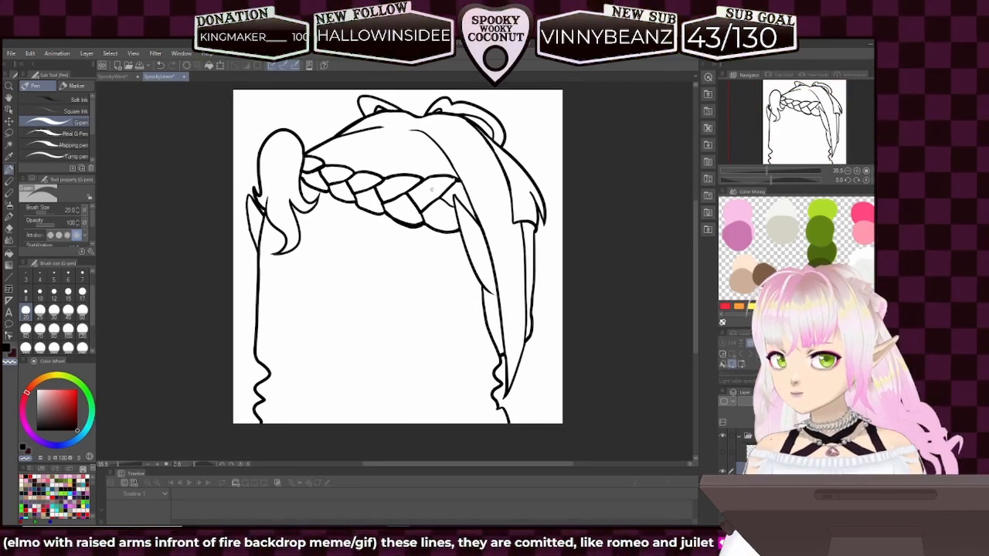
pyautogui.scroll(5, 451, 123)
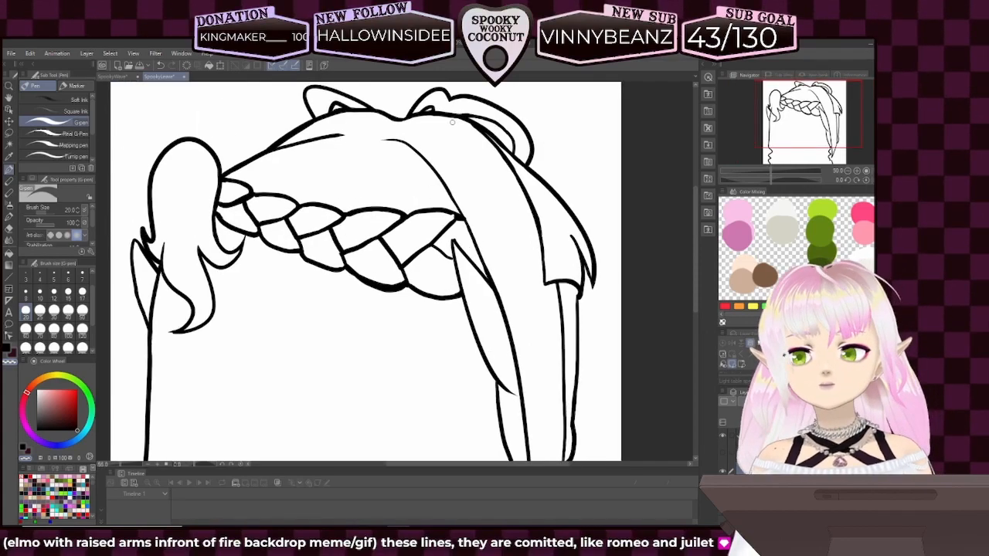
pyautogui.scroll(2, 456, 97)
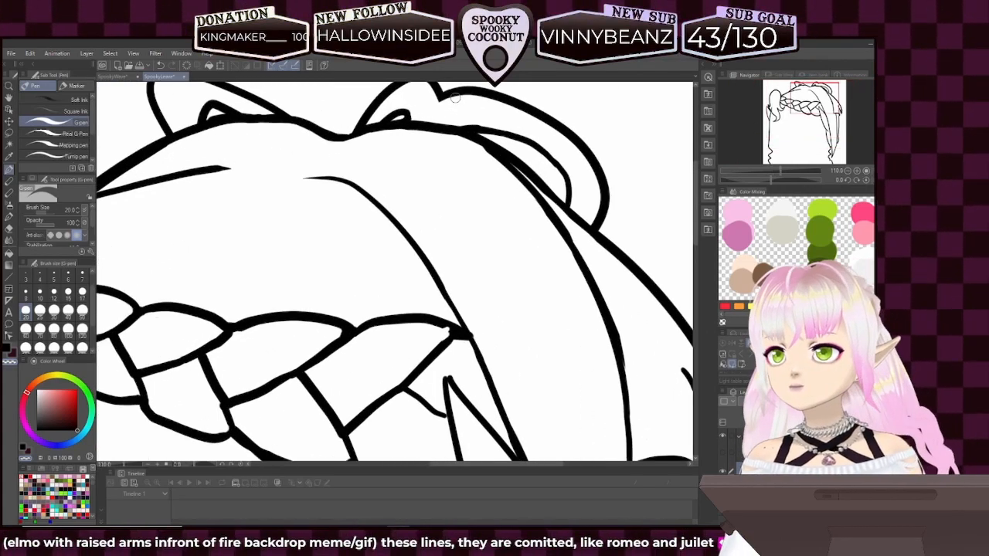
pyautogui.moveTo(583, 110); pyautogui.dragTo(601, 172)
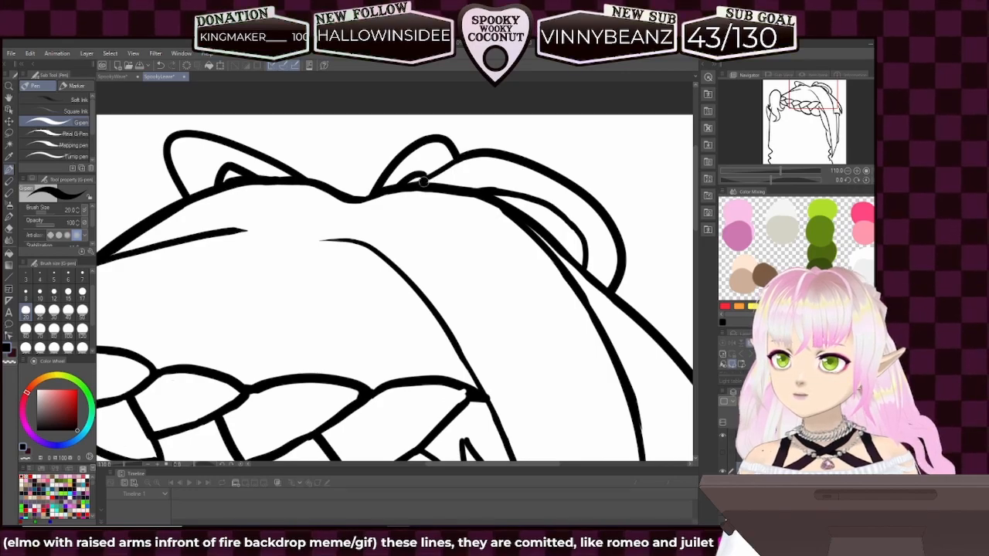
pyautogui.moveTo(424, 180); pyautogui.dragTo(458, 161)
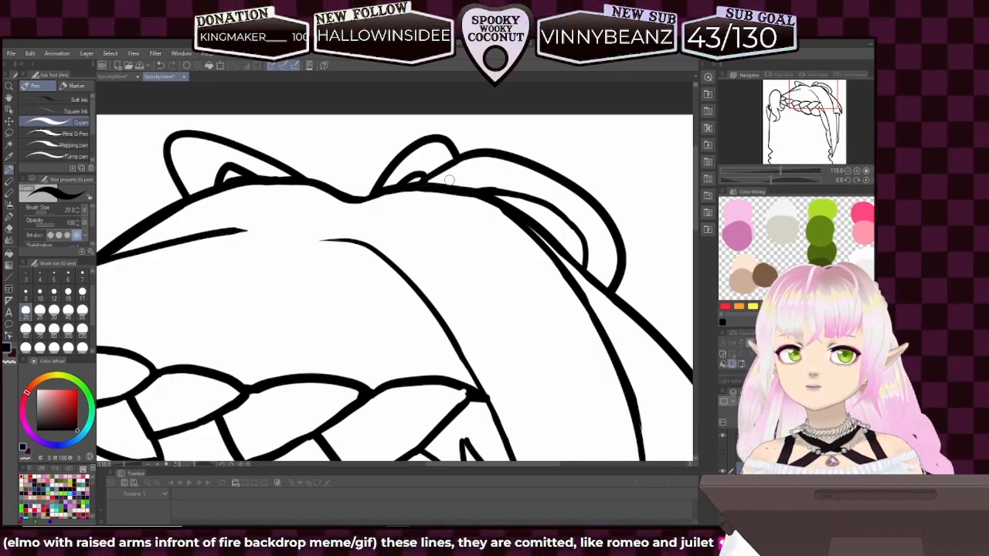
# - Draw a rounded strand bulging from the inner strand's lower edge, close it at the long lock and erase the overlapping line inside
pyautogui.scroll(-15, 472, 267)
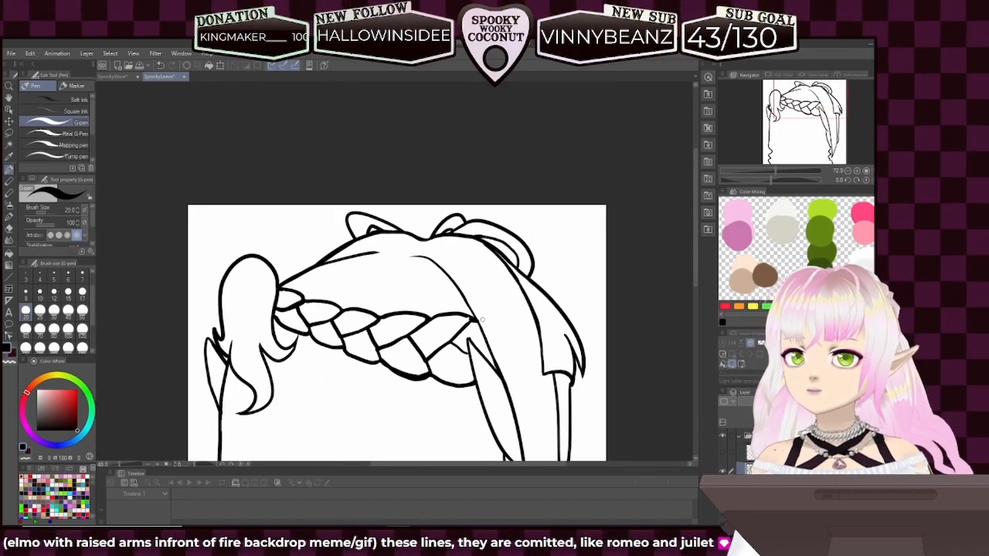
pyautogui.scroll(5, 513, 438)
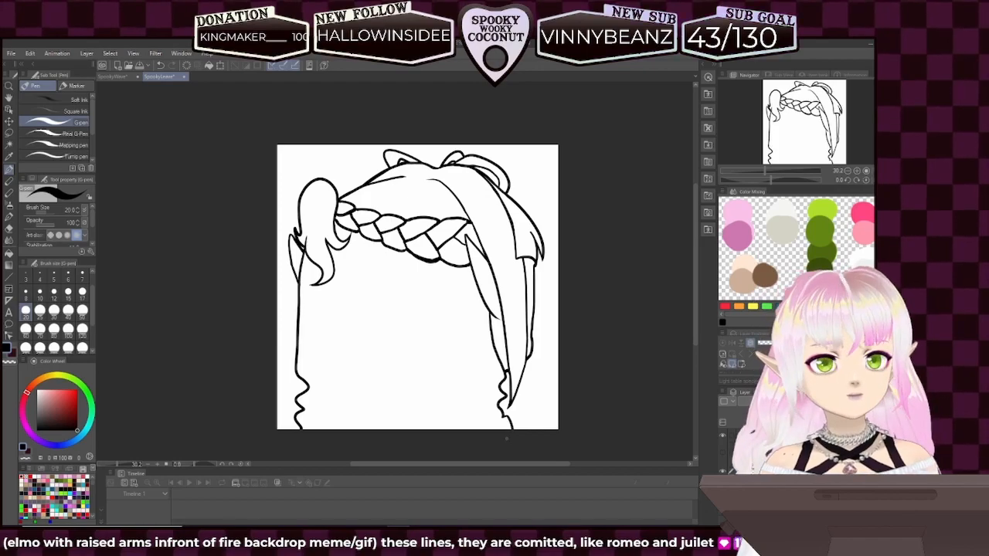
pyautogui.scroll(3, 548, 326)
pyautogui.scroll(3, 548, 326)
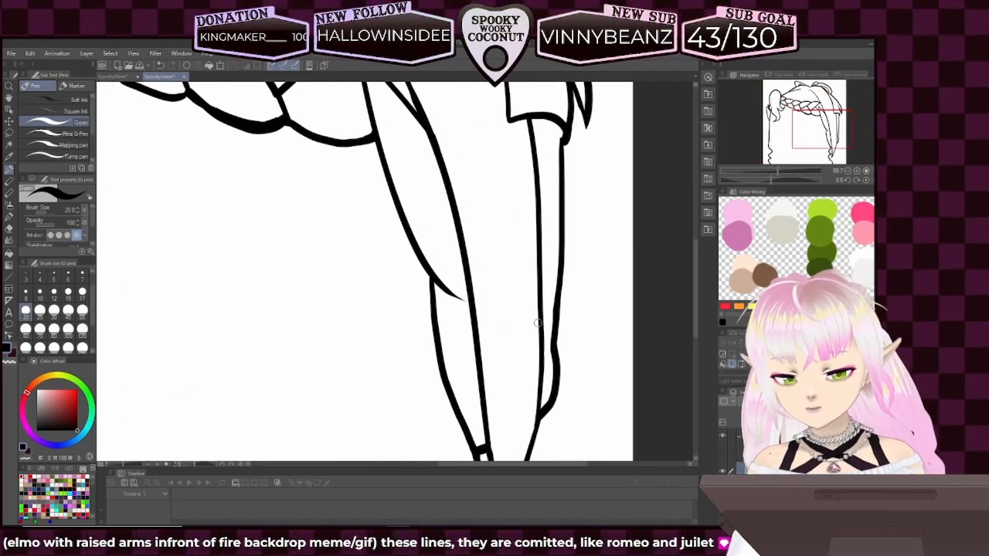
pyautogui.moveTo(380, 266); pyautogui.dragTo(426, 320)
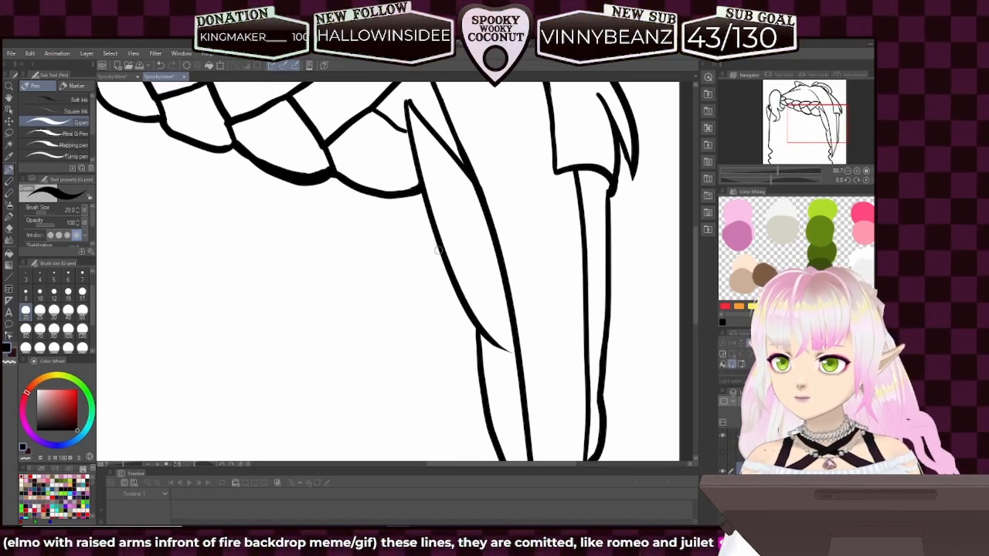
pyautogui.hotkey('ctrl', 'z')
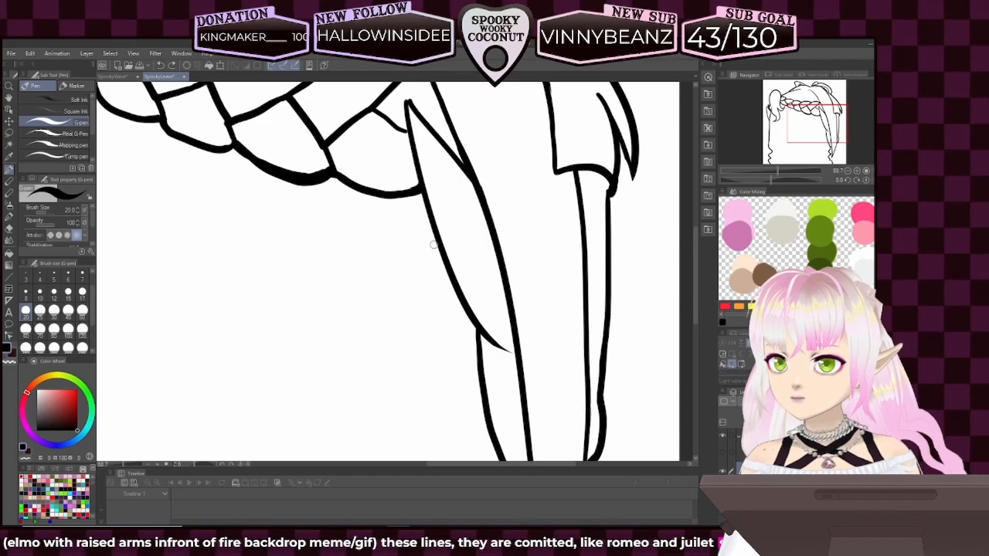
pyautogui.moveTo(436, 243); pyautogui.dragTo(475, 354)
pyautogui.hotkey('ctrl', 'z')
pyautogui.moveTo(441, 249)
pyautogui.mouseDown()
pyautogui.moveTo(445, 284)
pyautogui.moveTo(475, 336)
pyautogui.mouseUp()
pyautogui.hotkey('ctrl', 'z')
pyautogui.moveTo(440, 255); pyautogui.dragTo(479, 351)
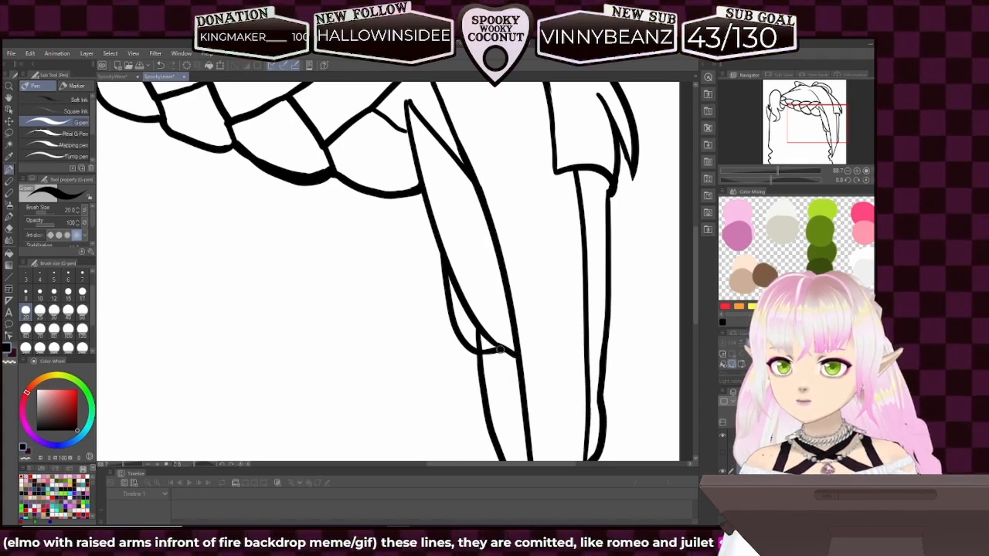
pyautogui.moveTo(479, 344); pyautogui.dragTo(516, 356)
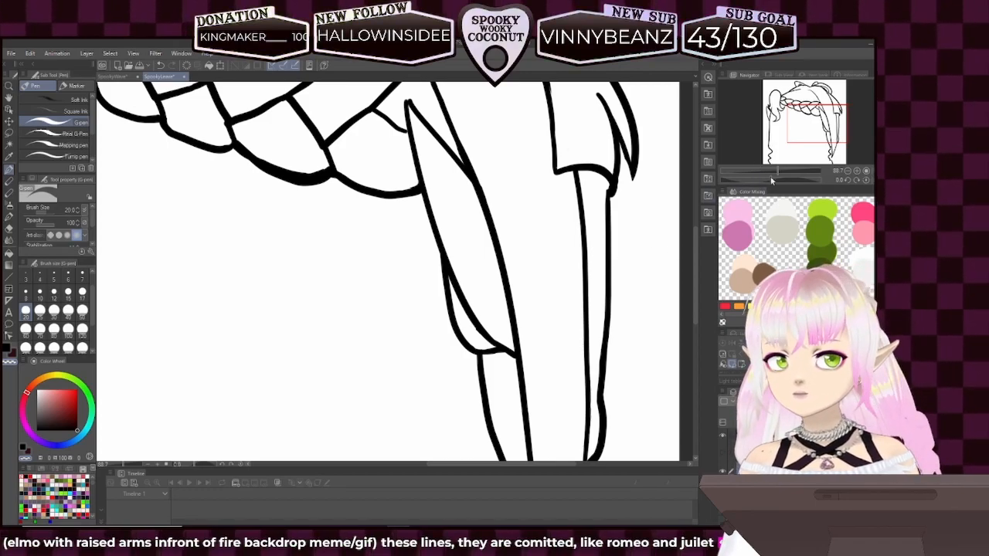
# - Redraw the lower strand's outer line so it starts from the side of the new rounded strand, erasing the old upper line
pyautogui.moveTo(830, 130)
pyautogui.mouseDown()
pyautogui.moveTo(819, 130)
pyautogui.moveTo(825, 140)
pyautogui.mouseUp()
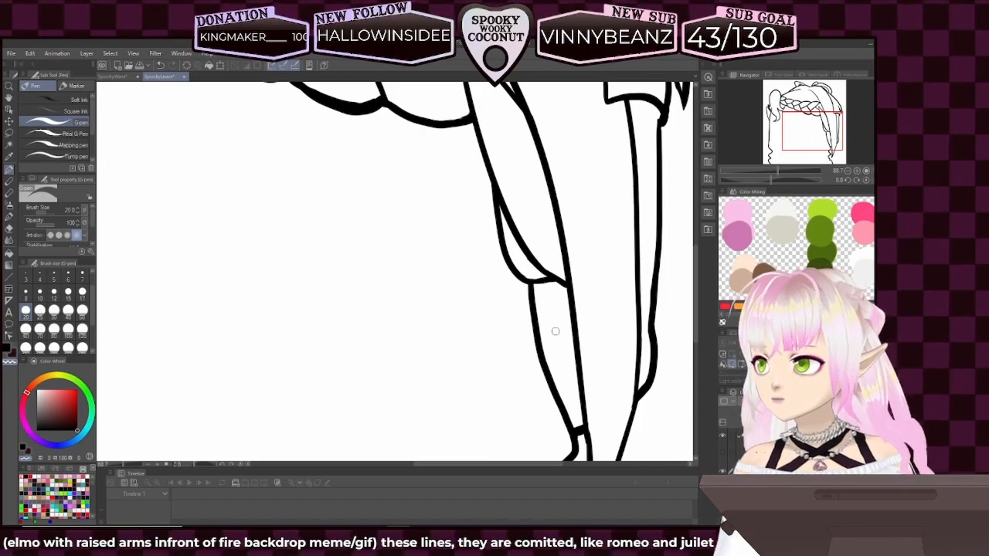
pyautogui.click(9, 353)
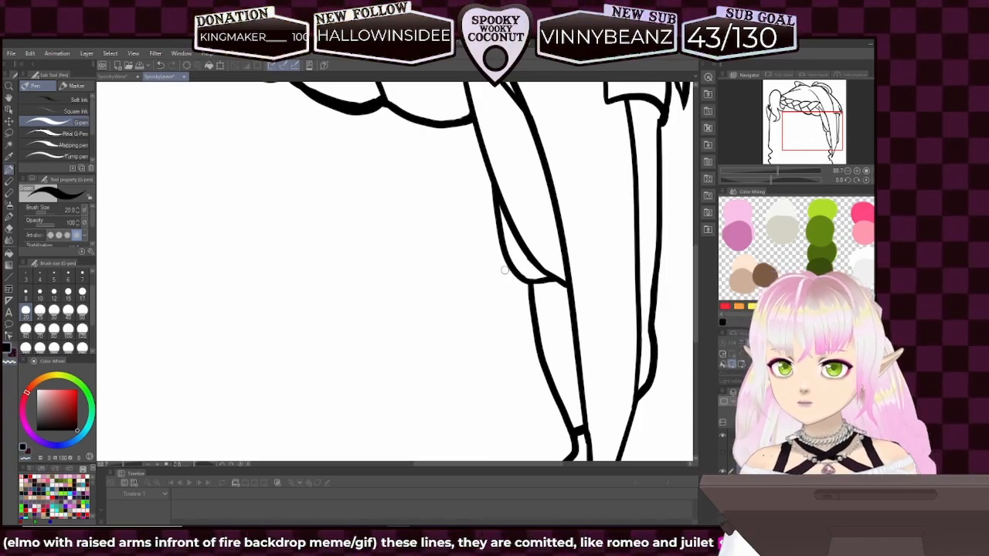
pyautogui.moveTo(510, 263); pyautogui.dragTo(541, 340)
pyautogui.hotkey('ctrl', 'z')
pyautogui.moveTo(513, 278); pyautogui.dragTo(545, 360)
pyautogui.hotkey('ctrl', 'z')
pyautogui.moveTo(502, 256); pyautogui.dragTo(541, 355)
pyautogui.hotkey('ctrl', 'z')
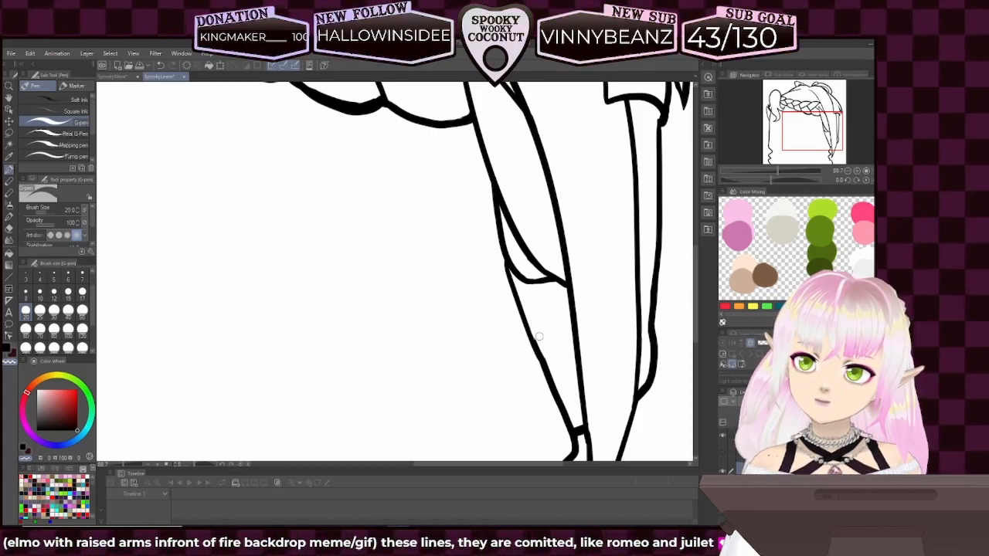
# - Draw a diagonal hair detail line inside the upper part of the inner strand beside the braid's end
pyautogui.scroll(-5, 792, 144)
pyautogui.moveTo(791, 144); pyautogui.dragTo(779, 153)
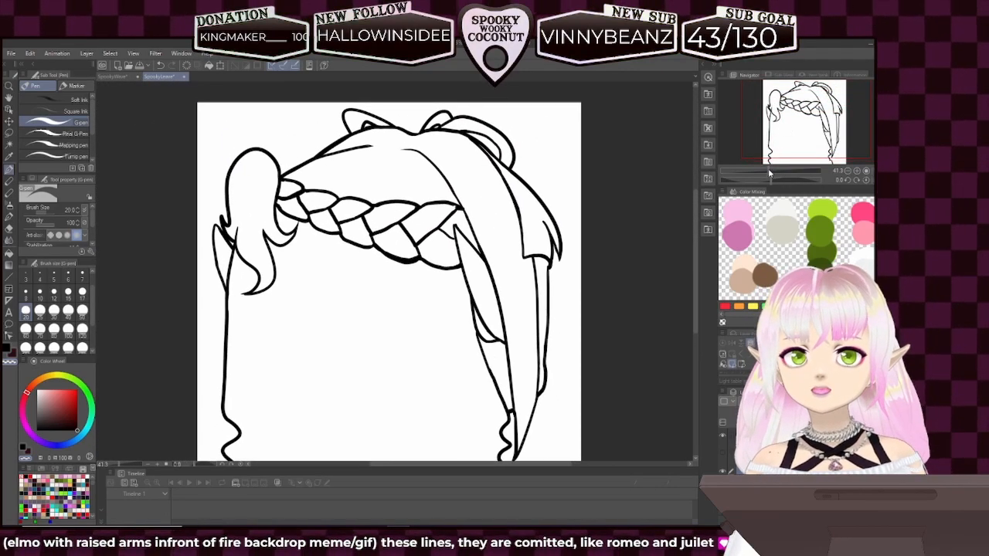
pyautogui.scroll(5, 770, 174)
pyautogui.click(10, 349)
pyautogui.hotkey('ctrl', 'z')
pyautogui.moveTo(456, 228); pyautogui.dragTo(518, 313)
pyautogui.hotkey('ctrl', 'z')
pyautogui.moveTo(455, 228); pyautogui.dragTo(525, 326)
pyautogui.hotkey('ctrl', 'z')
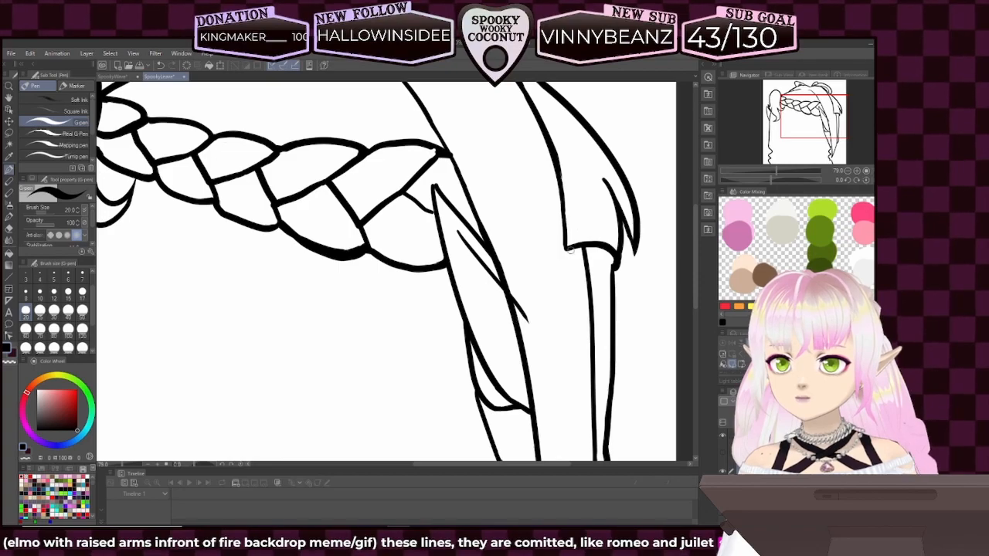
# - Erase the detail line's overshoot past the strand edge and add short curved hair strokes lower inside the strand
pyautogui.scroll(-2, 554, 261)
pyautogui.scroll(4, 554, 260)
pyautogui.moveTo(646, 286); pyautogui.dragTo(584, 253)
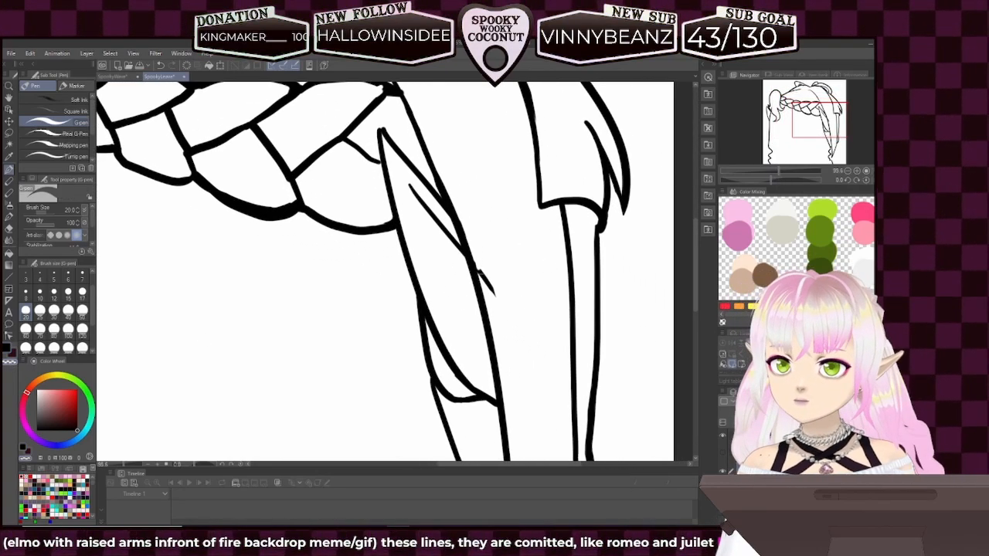
pyautogui.hotkey('ctrl', 'z')
pyautogui.hotkey('ctrl', 'z')
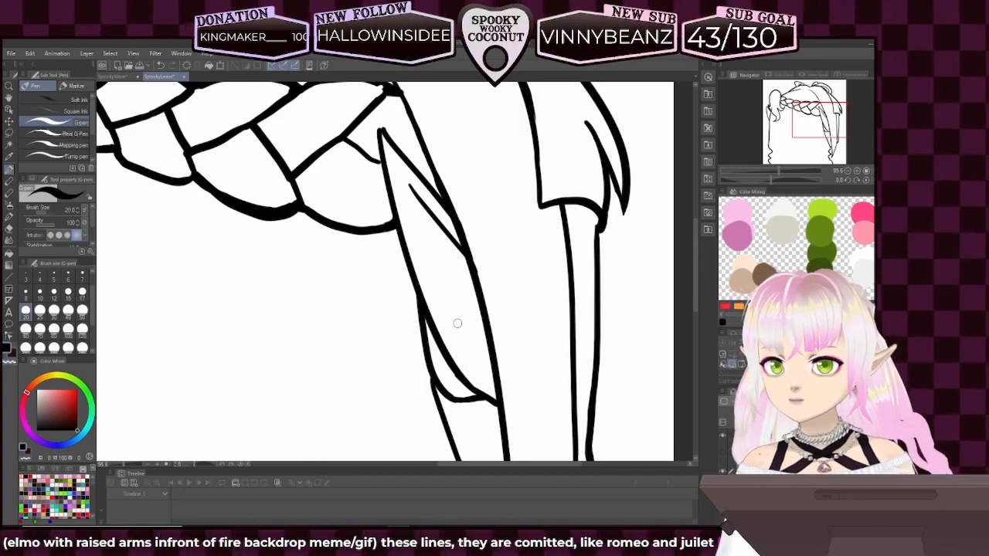
pyautogui.hotkey('ctrl', 'z')
pyautogui.moveTo(477, 358); pyautogui.dragTo(483, 354)
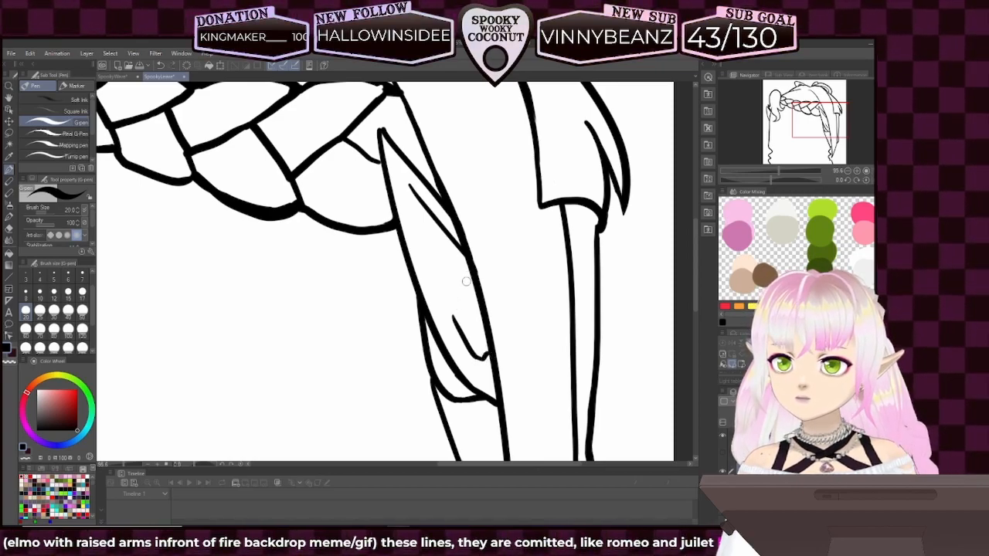
pyautogui.moveTo(468, 258); pyautogui.dragTo(460, 300)
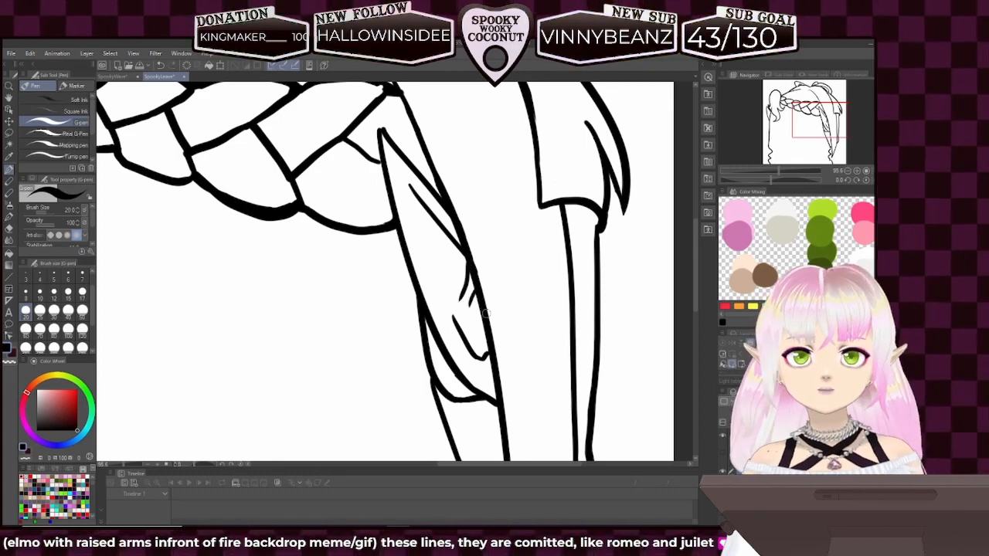
# - Examine the complete hair line art at emote size and at larger zoom levels
pyautogui.scroll(-8, 486, 313)
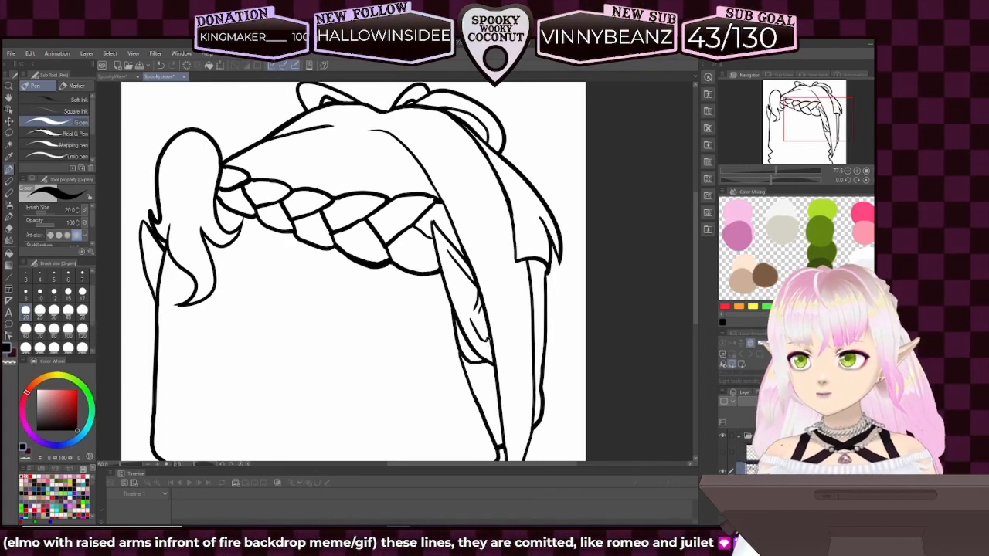
pyautogui.scroll(-1, 520, 377)
pyautogui.scroll(9, 521, 347)
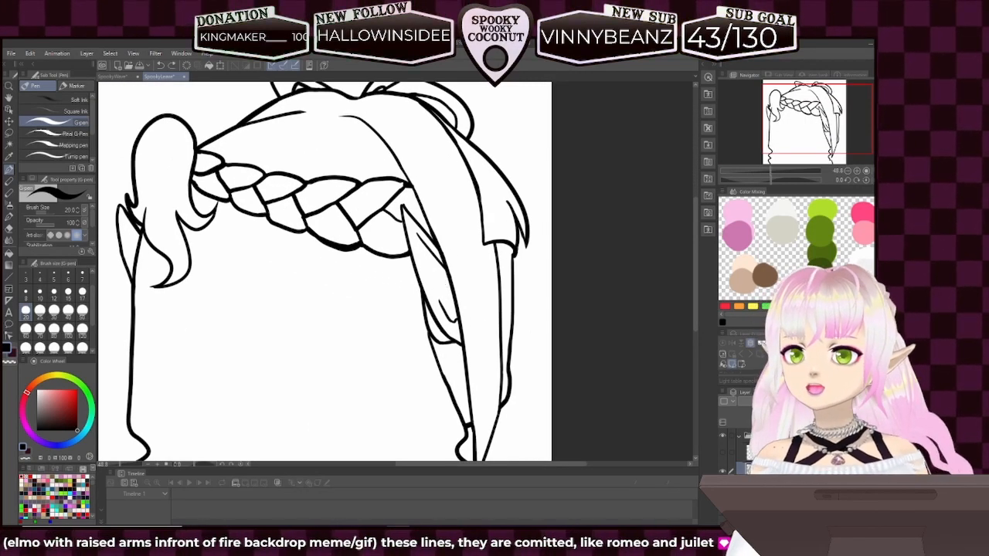
pyautogui.scroll(-4, 532, 333)
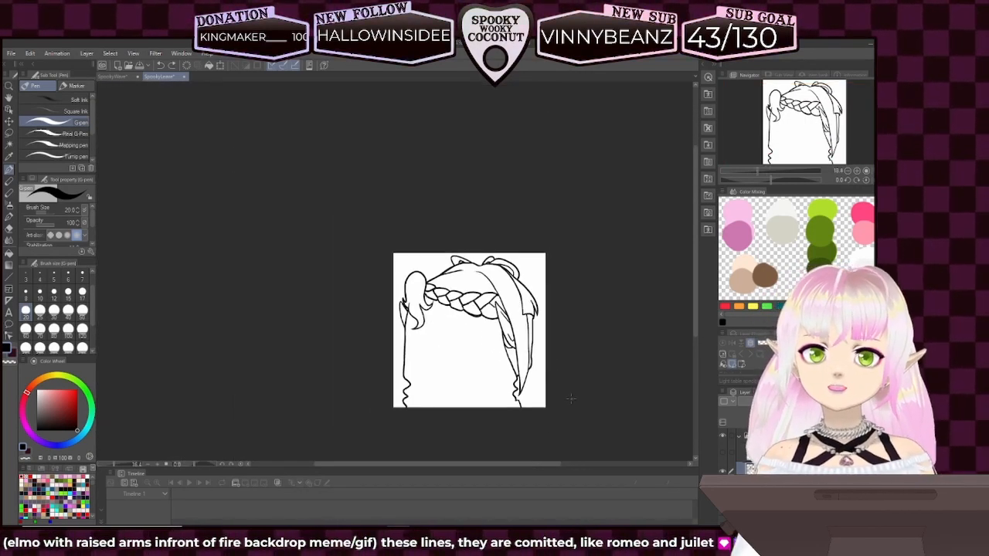
pyautogui.scroll(-1, 587, 418)
pyautogui.scroll(3, 591, 421)
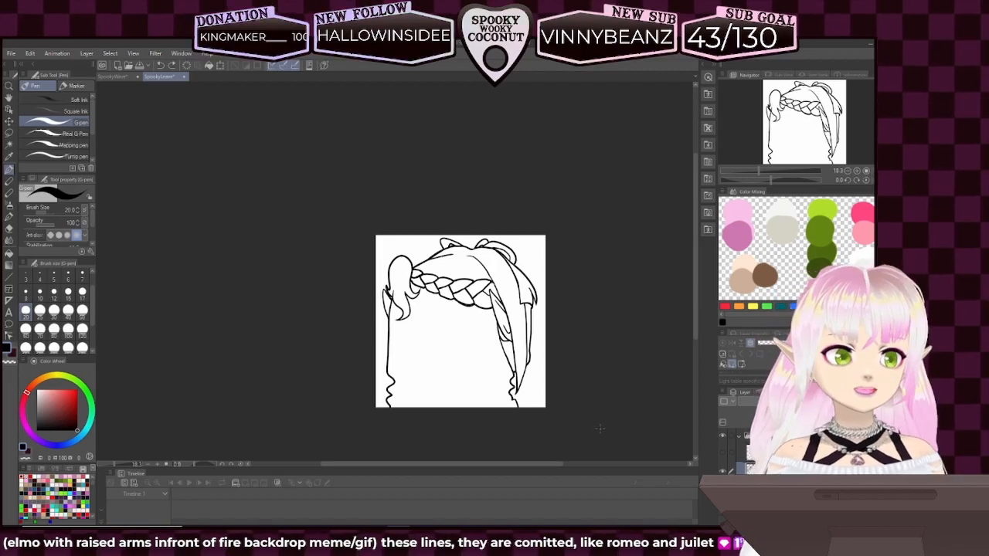
pyautogui.scroll(1, 607, 438)
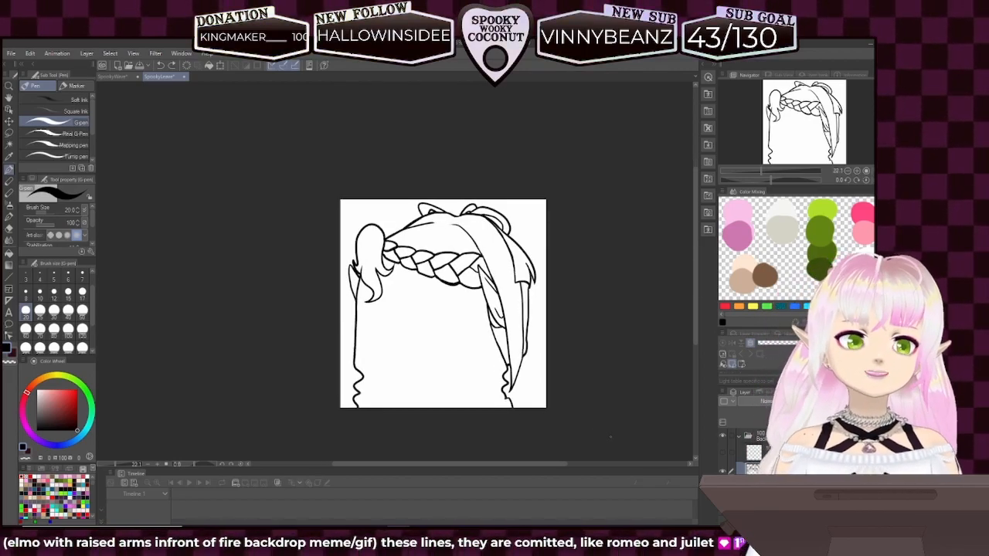
pyautogui.scroll(-2, 605, 447)
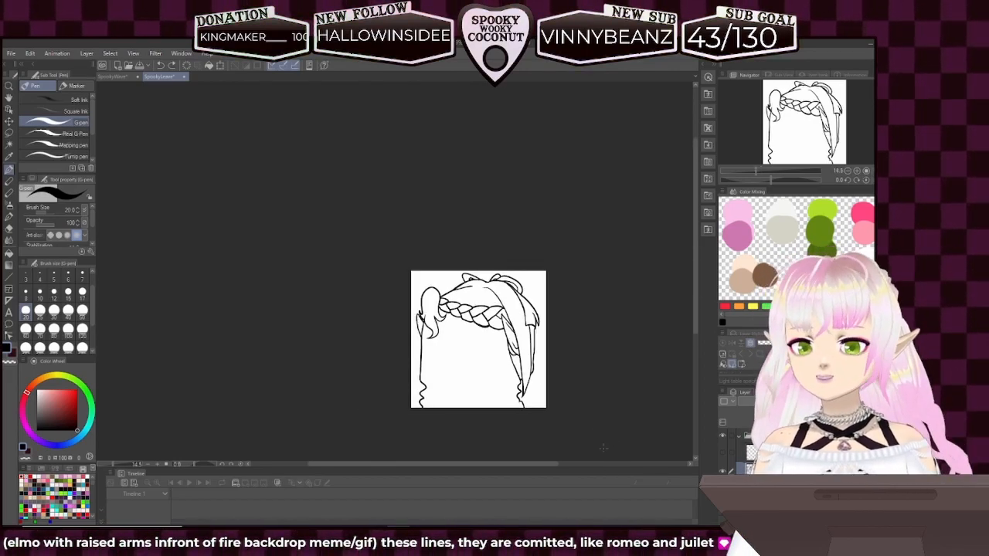
pyautogui.scroll(1, 603, 439)
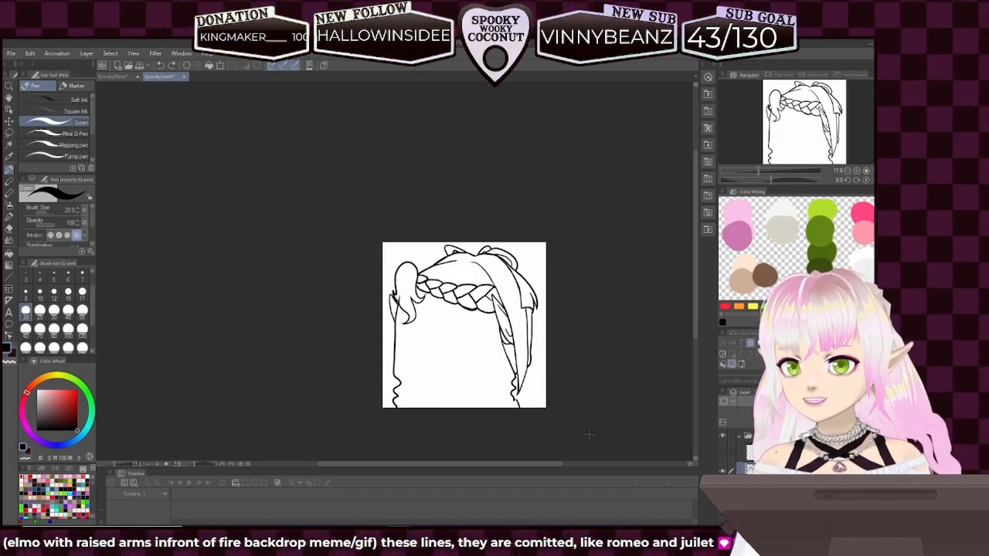
pyautogui.scroll(2, 515, 446)
pyautogui.scroll(1, 515, 447)
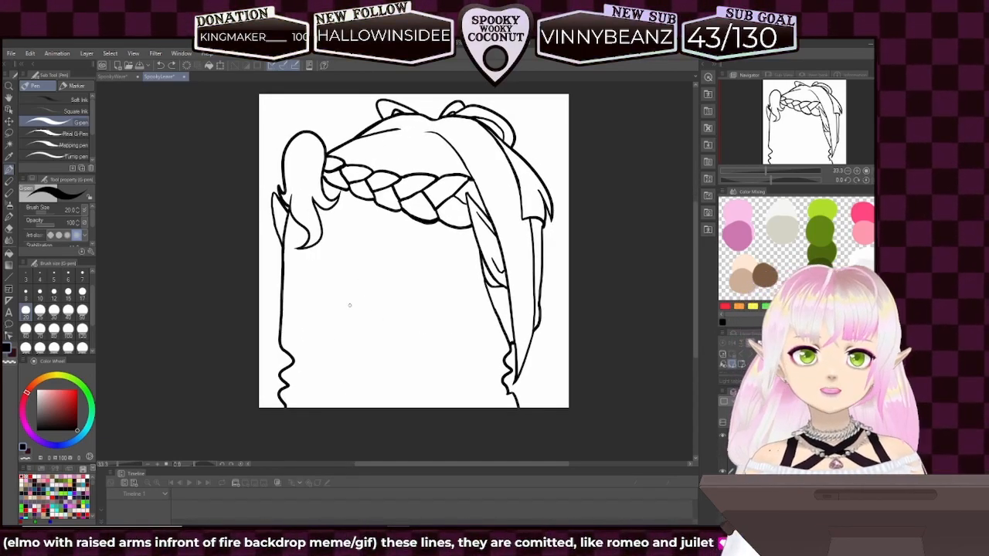
pyautogui.moveTo(420, 345); pyautogui.dragTo(394, 396)
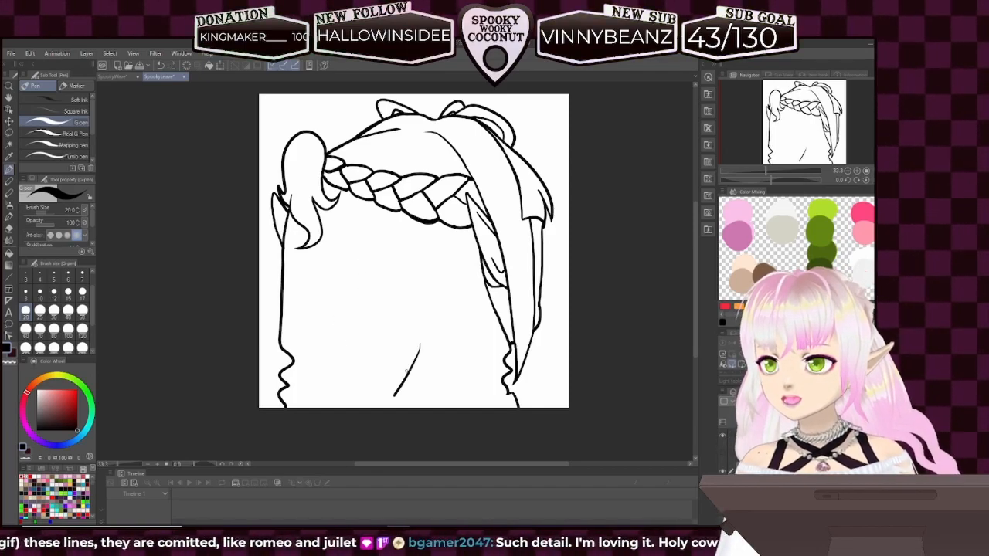
pyautogui.hotkey('ctrl', 'z')
pyautogui.hotkey('ctrl', 'z')
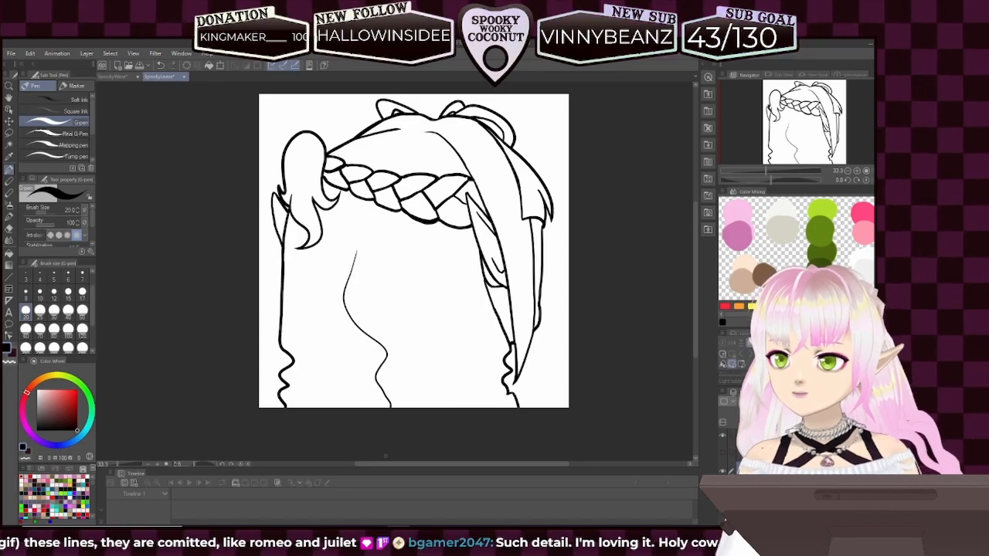
pyautogui.hotkey('ctrl', 'z')
# - Draw three thin wavy strand lines inside the loose hair below the braid, curling down to the canvas's lower edge
pyautogui.moveTo(365, 260)
pyautogui.mouseDown()
pyautogui.moveTo(353, 306)
pyautogui.moveTo(381, 357)
pyautogui.moveTo(340, 378)
pyautogui.moveTo(367, 400)
pyautogui.mouseUp()
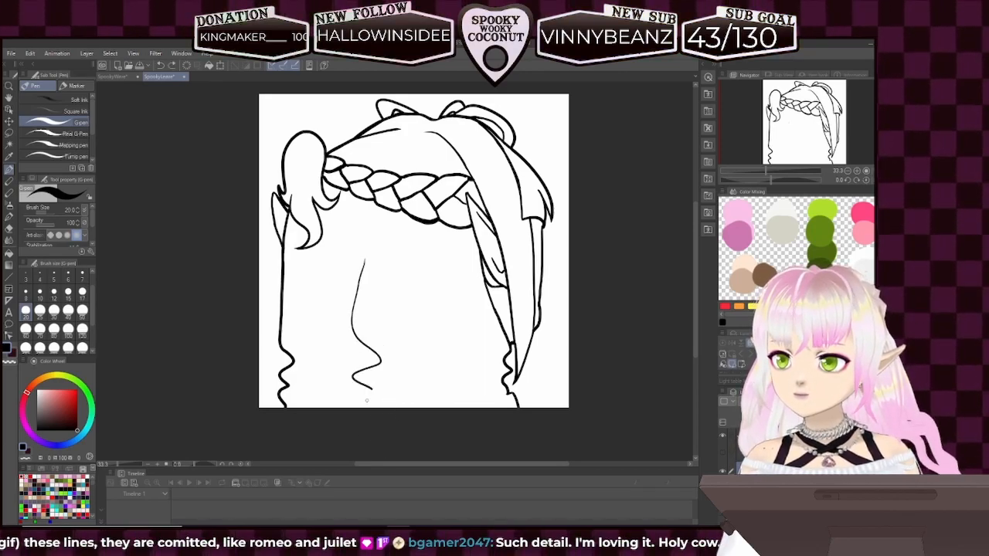
pyautogui.moveTo(439, 287); pyautogui.dragTo(432, 340)
pyautogui.hotkey('ctrl', 'z')
pyautogui.moveTo(423, 269)
pyautogui.mouseDown()
pyautogui.moveTo(454, 350)
pyautogui.moveTo(452, 405)
pyautogui.mouseUp()
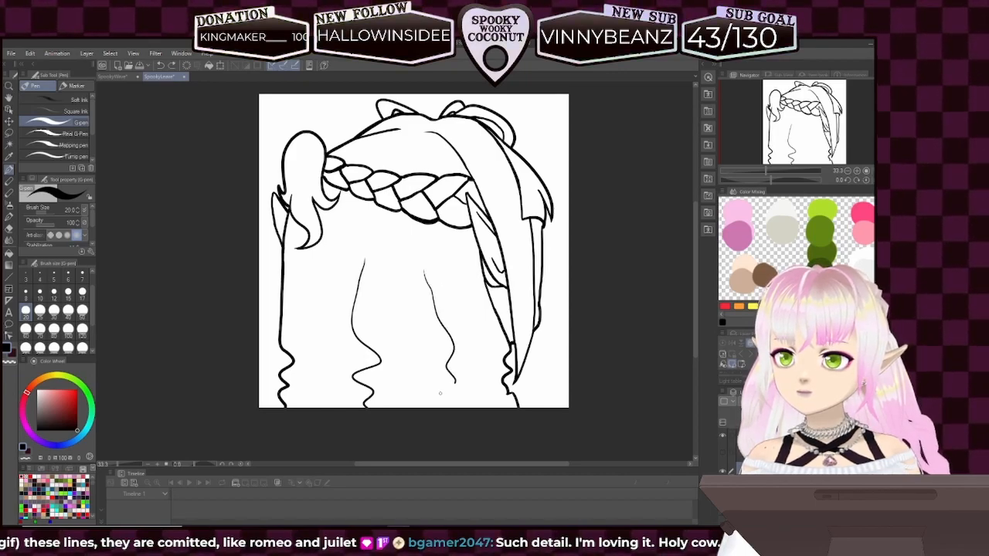
pyautogui.moveTo(307, 300); pyautogui.dragTo(308, 340)
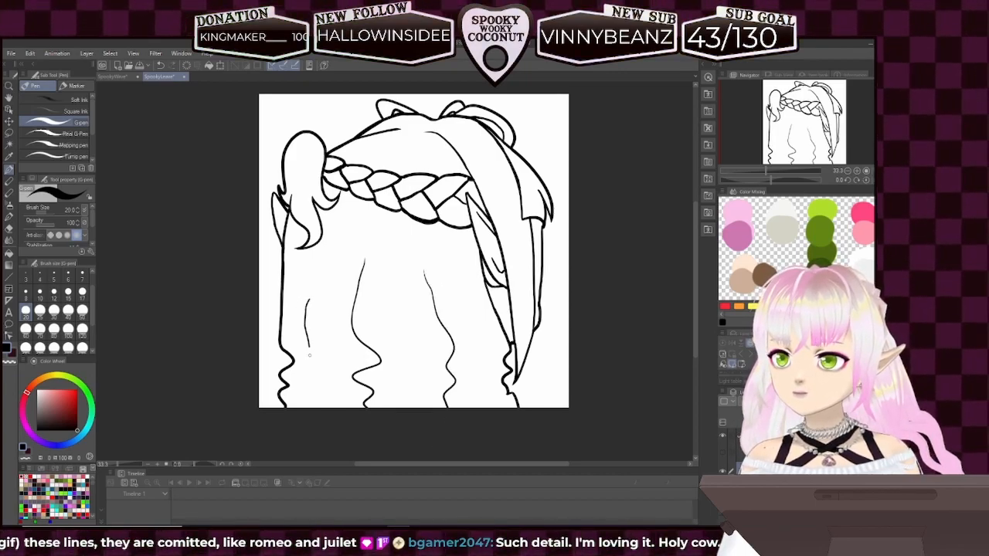
pyautogui.moveTo(310, 394); pyautogui.dragTo(309, 404)
pyautogui.hotkey('ctrl', 'z')
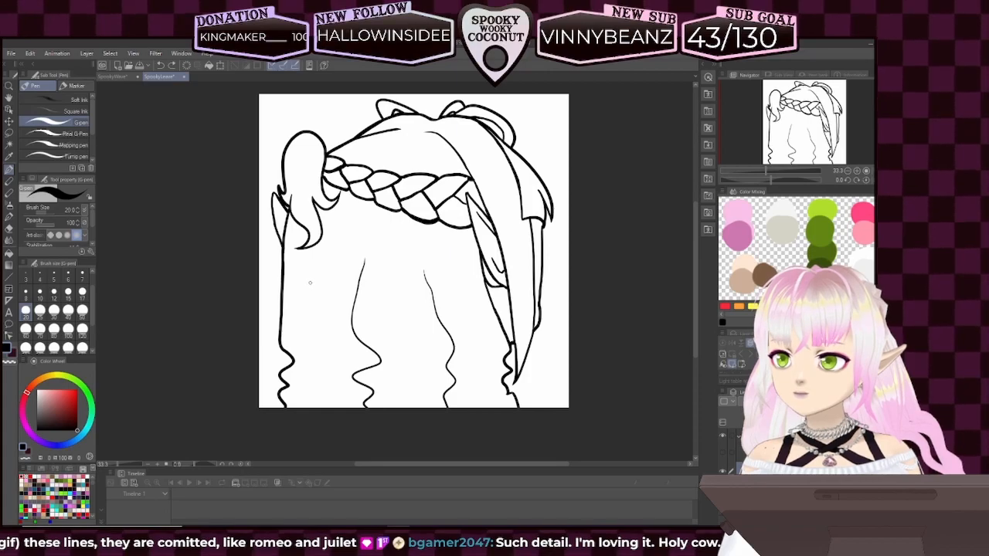
pyautogui.moveTo(307, 357); pyautogui.dragTo(304, 386)
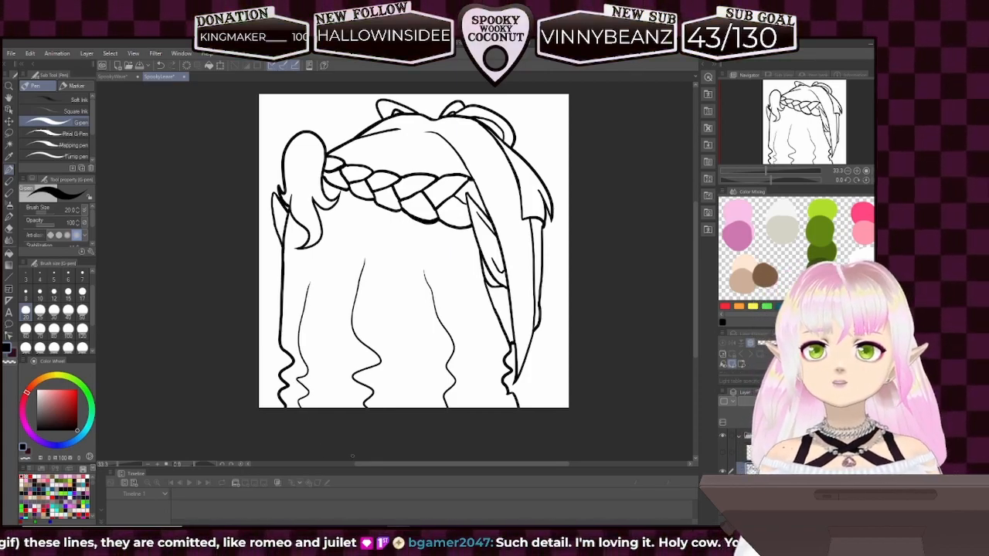
# - Examine the hair line art at emote size, and show the front-facing character's folder instead to check that drawing at several zoom levels
pyautogui.scroll(-1, 506, 326)
pyautogui.scroll(-3, 537, 363)
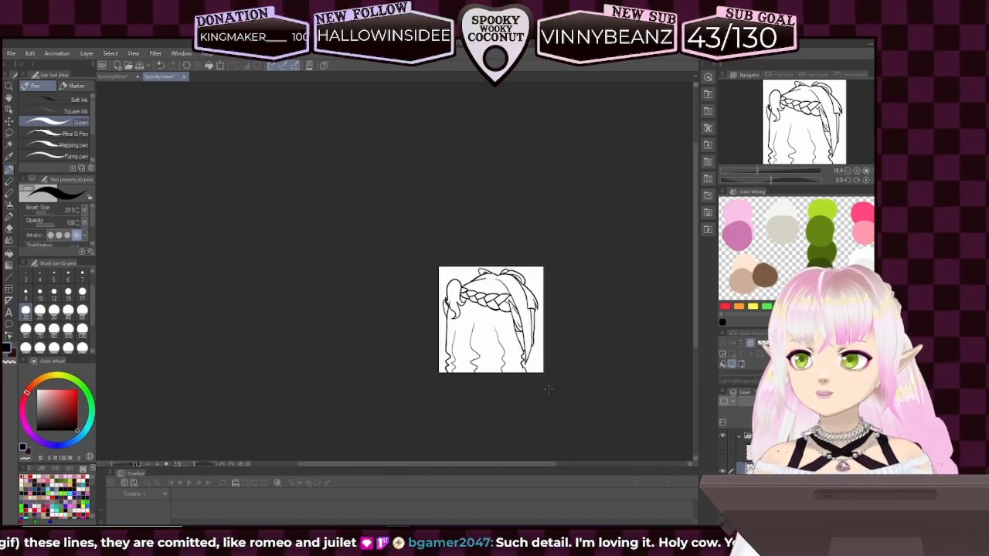
pyautogui.scroll(2, 541, 369)
pyautogui.scroll(1, 543, 373)
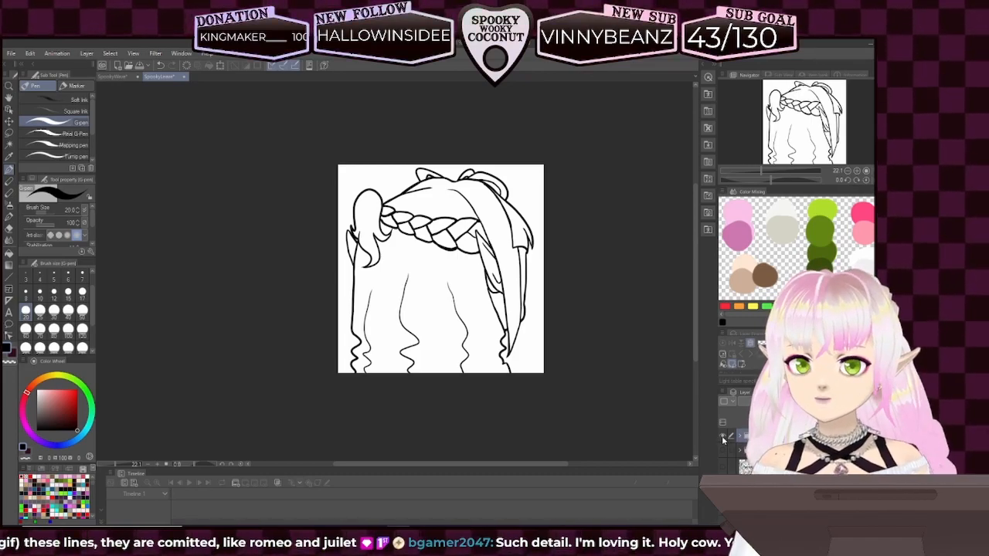
pyautogui.click(722, 438)
pyautogui.click(723, 451)
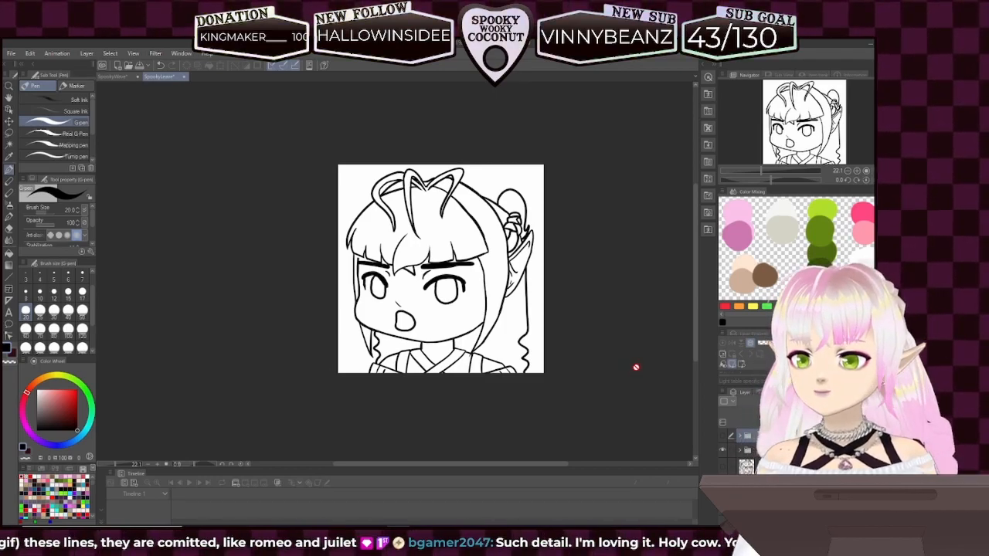
pyautogui.scroll(2, 636, 366)
pyautogui.scroll(1, 581, 207)
pyautogui.scroll(-2, 580, 214)
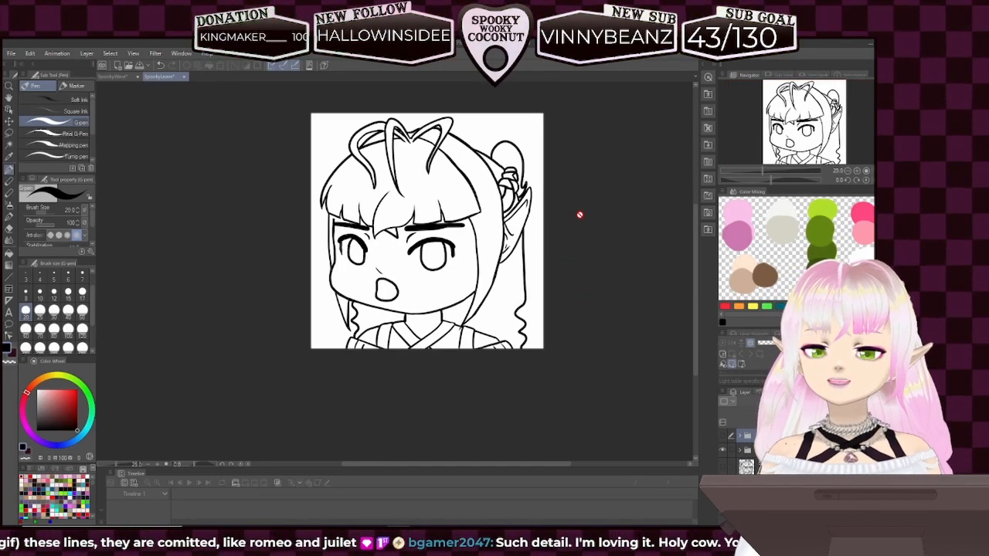
pyautogui.scroll(1, 565, 197)
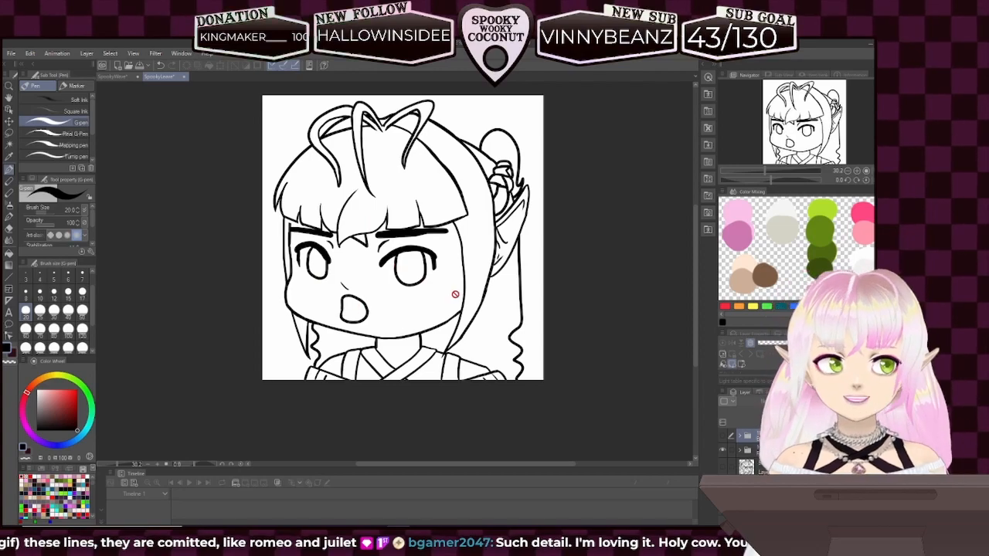
pyautogui.scroll(-2, 457, 294)
pyautogui.scroll(1, 576, 270)
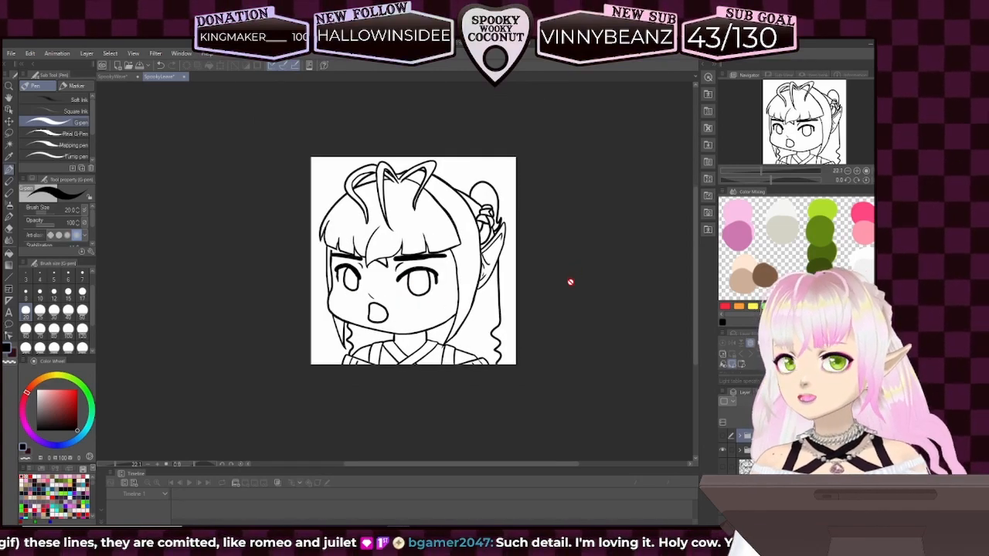
pyautogui.scroll(1, 570, 282)
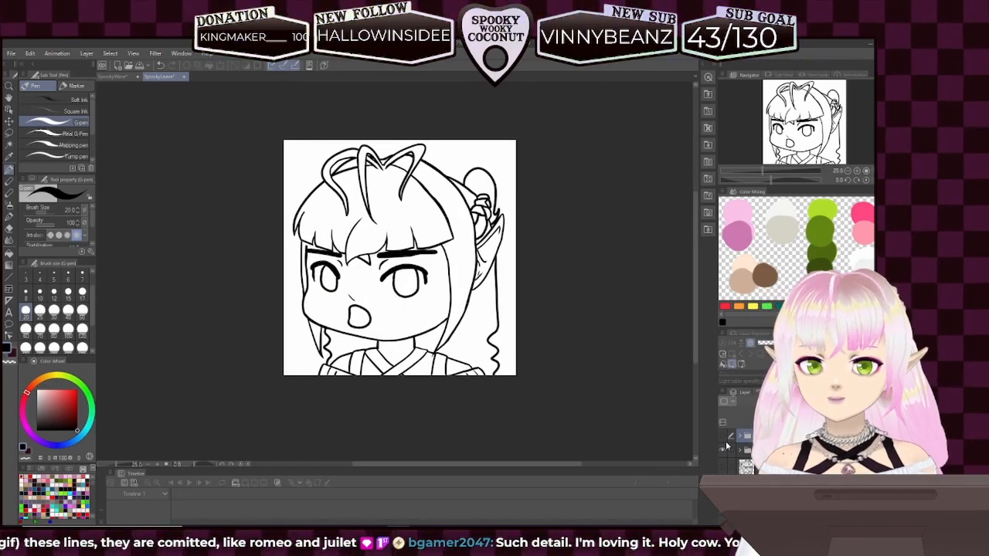
# - Hide the front-facing character's folder, show the flipped braid hair line art again, and save the file
pyautogui.click(722, 450)
pyautogui.click(720, 439)
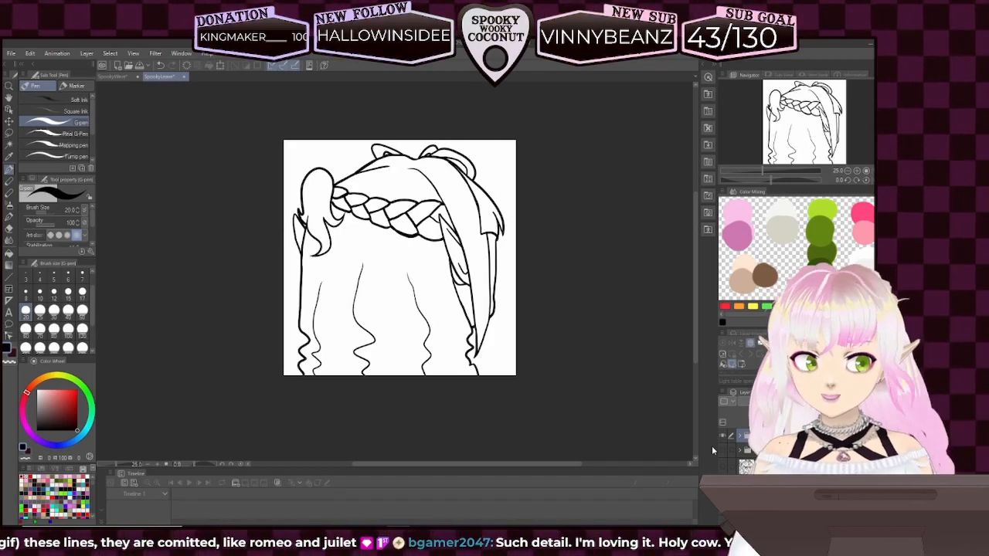
pyautogui.click(12, 53)
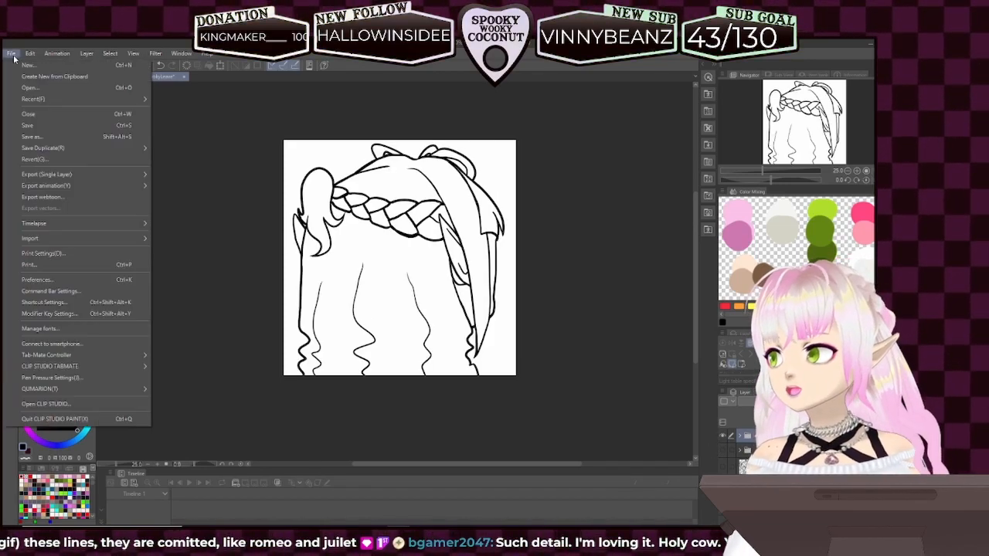
pyautogui.click(47, 127)
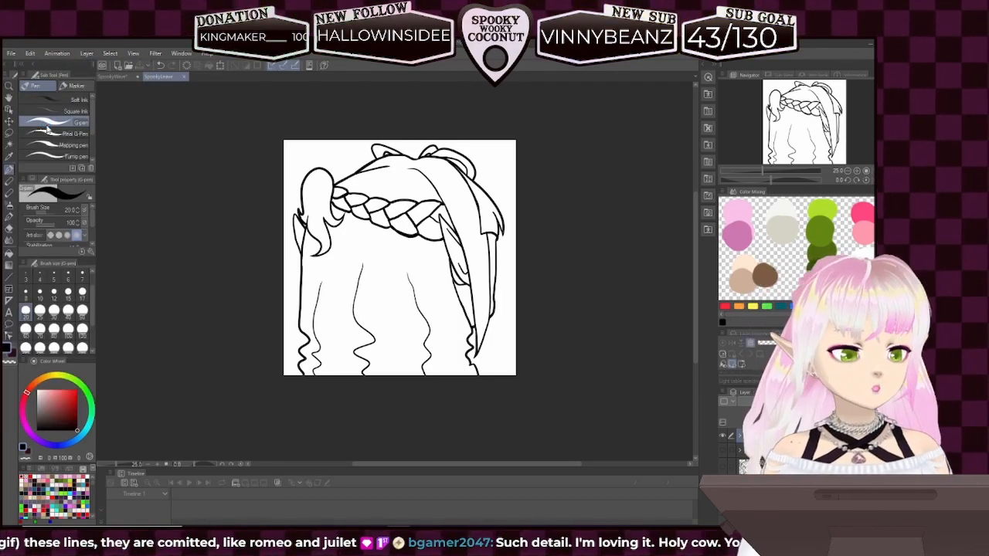